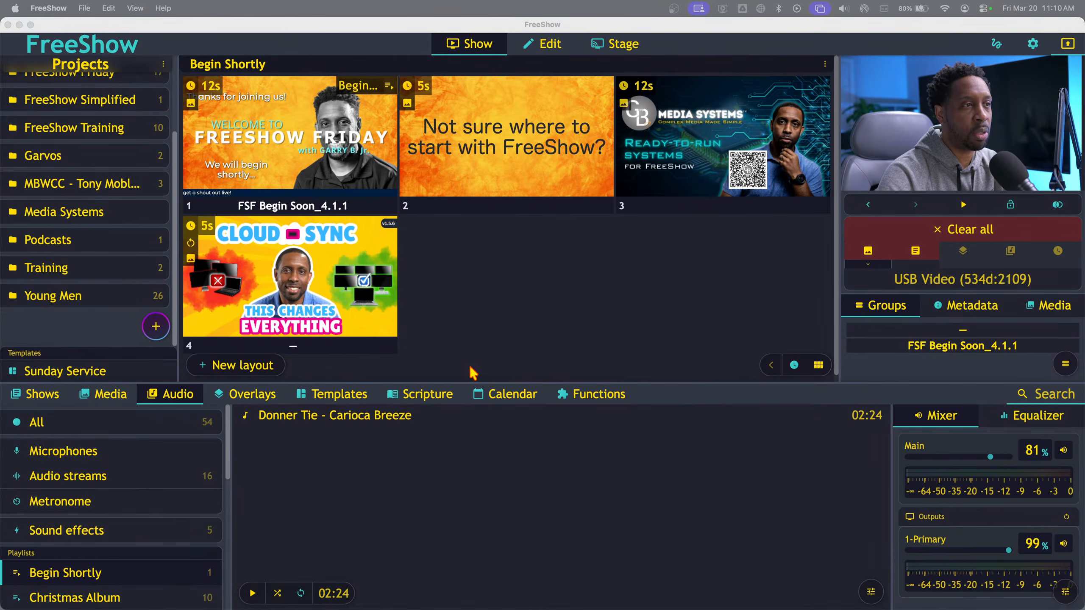
Open the show "Crossing the Other Side of the Tracks" from the Songs category
left_click(334, 394)
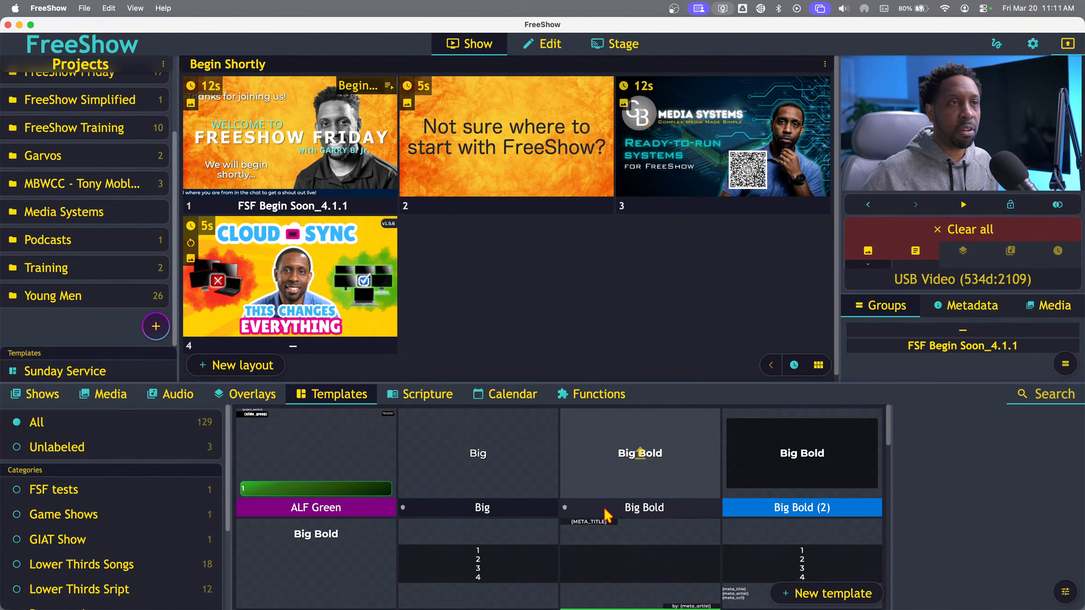
left_click(42, 404)
scroll(141, 502, "down", 5)
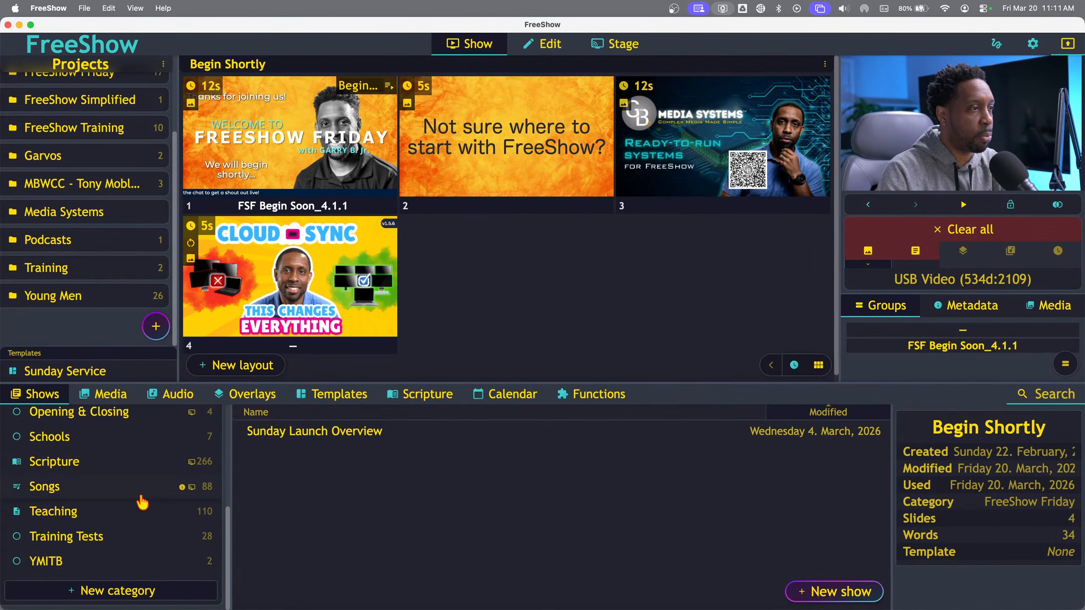
left_click(99, 490)
scroll(321, 544, "down", 5)
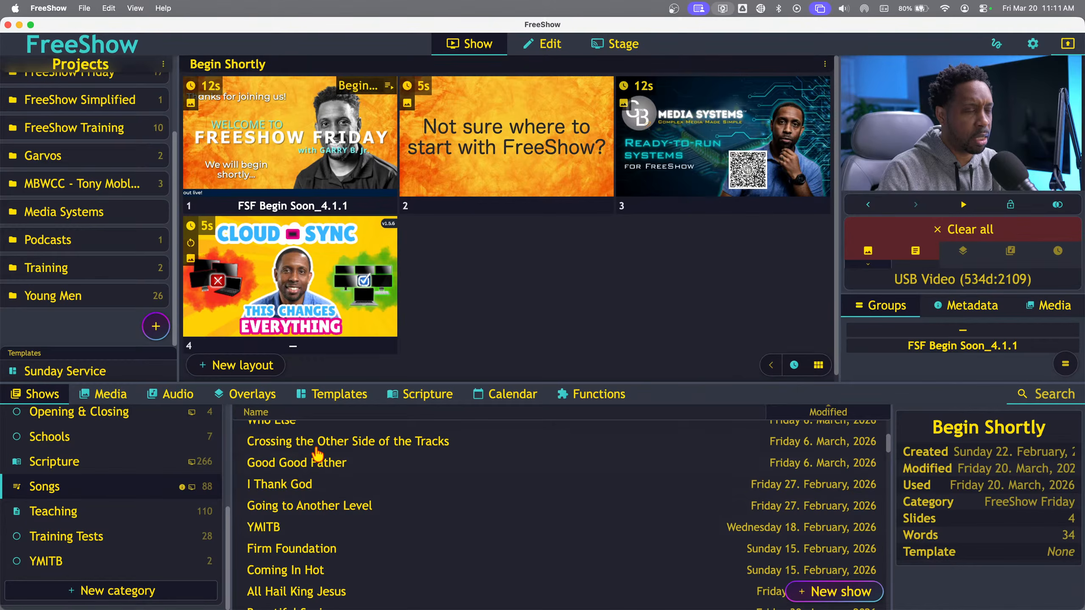
left_click(318, 445)
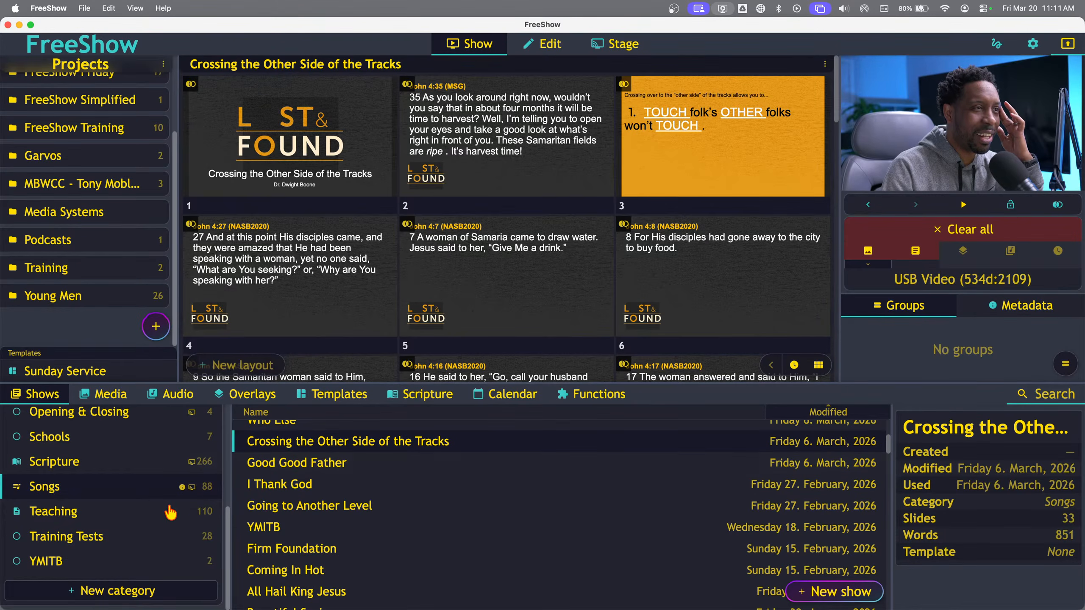
Look through the list of show categories for one suited to presentations
scroll(169, 514, "up", 2)
scroll(169, 514, "up", 4)
scroll(169, 514, "down", 3)
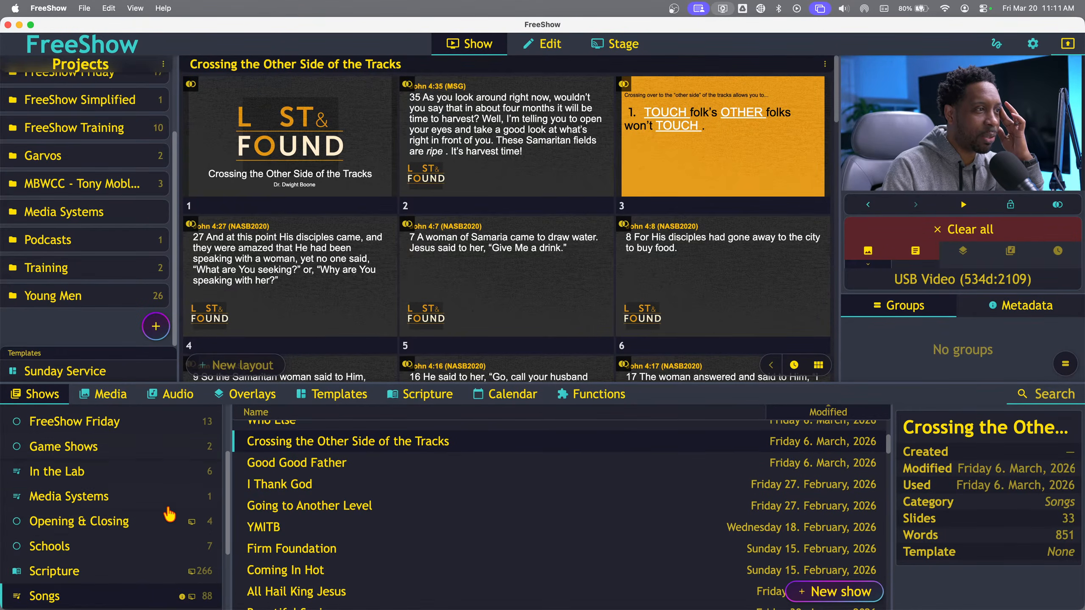
scroll(169, 514, "down", 3)
scroll(169, 514, "up", 3)
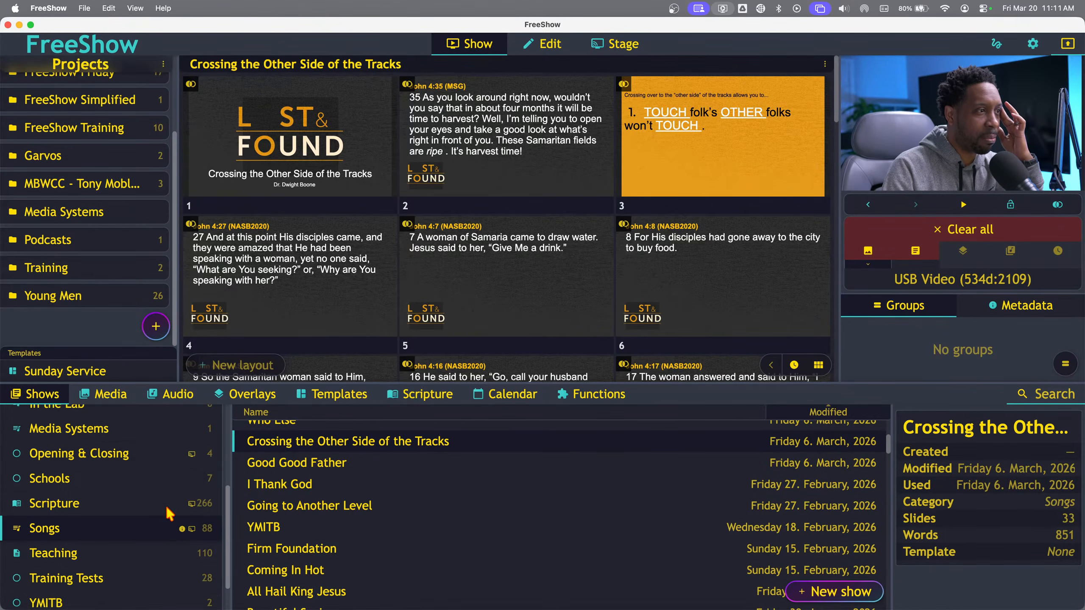
scroll(170, 514, "up", 3)
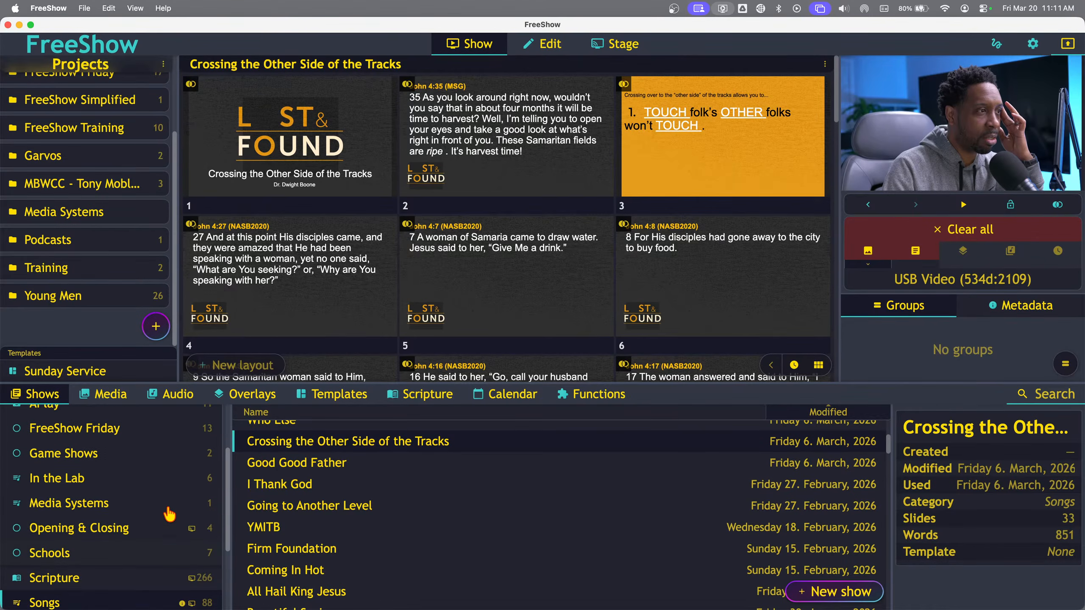
scroll(169, 514, "down", 4)
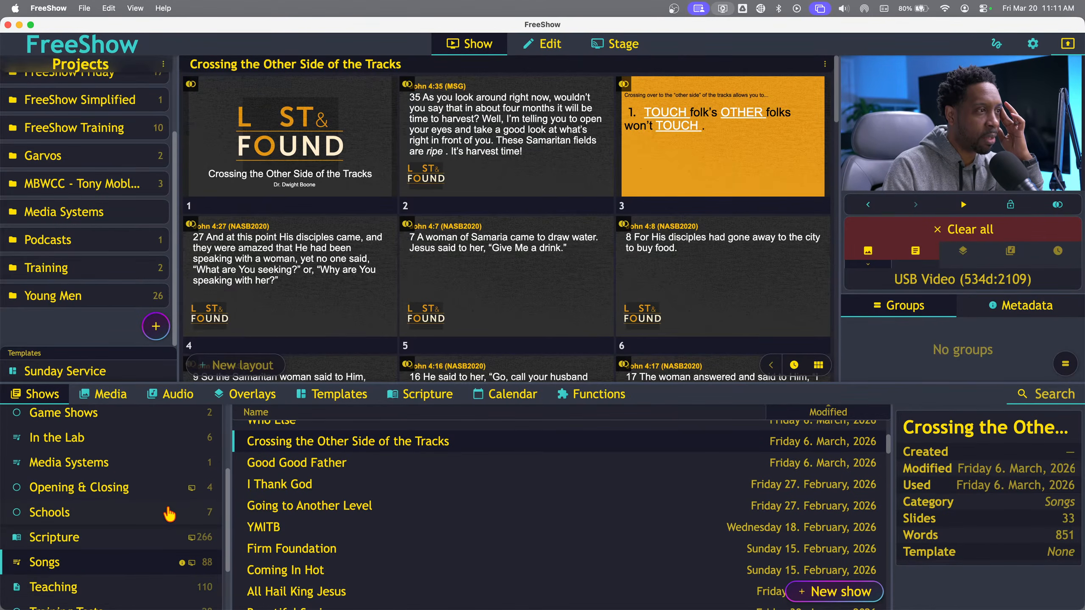
scroll(170, 514, "down", 1)
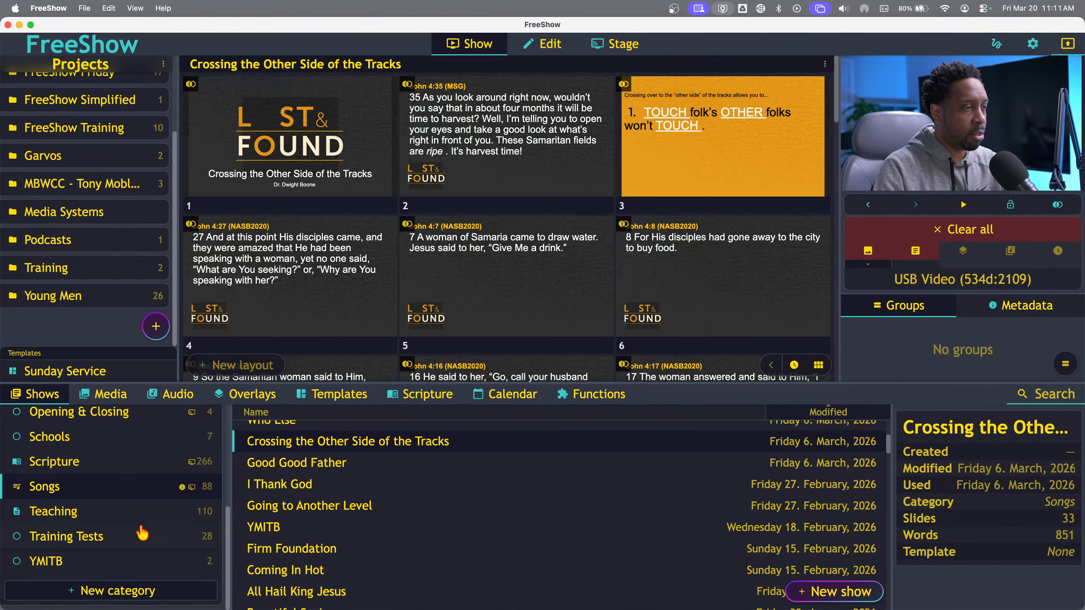
Create a new show category named "Presentations"
left_click(124, 583)
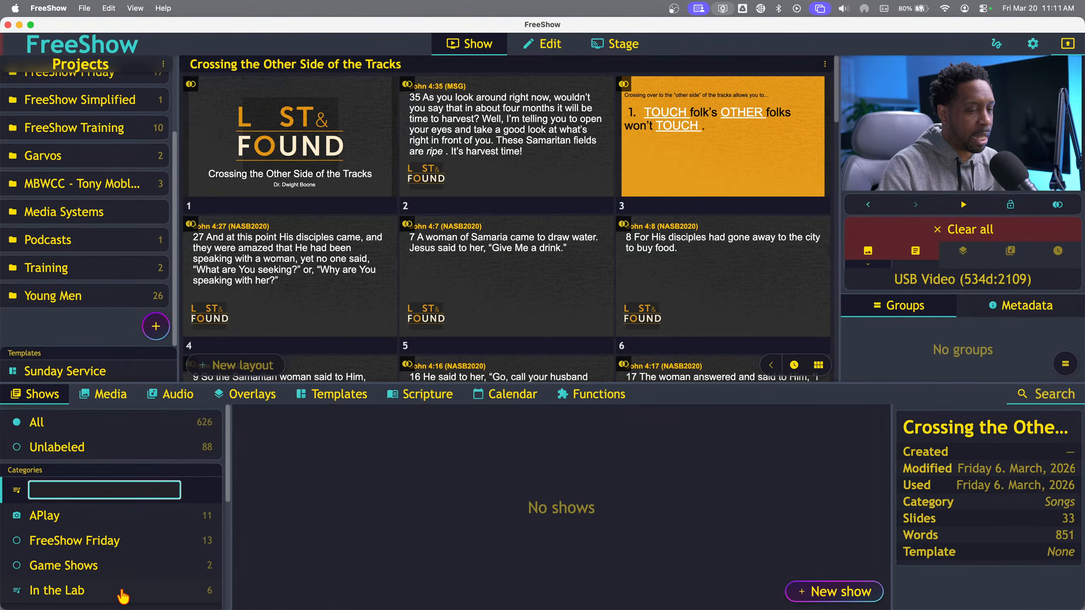
type("Presentations")
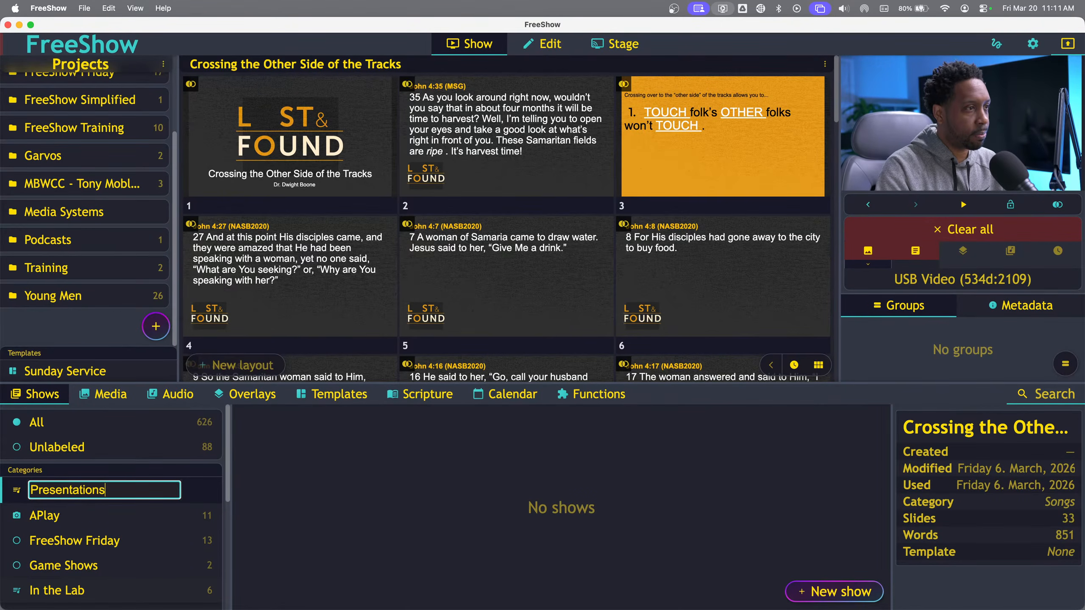
key("Return")
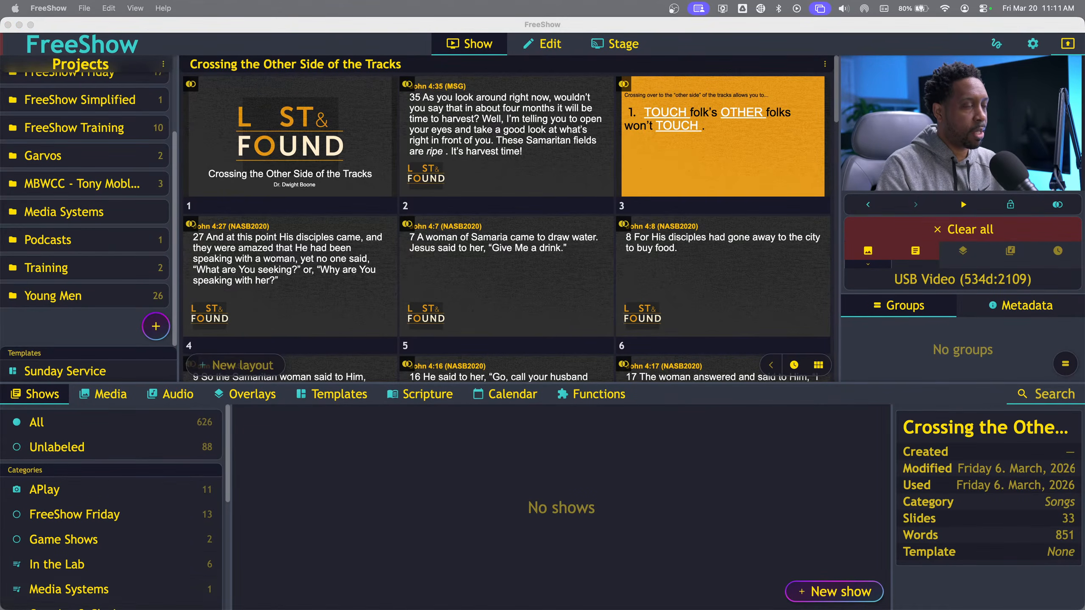
Move the show "Crossing the Other Side of the Tracks" from the Songs category to Presentations
scroll(119, 533, "down", 5)
scroll(119, 533, "up", 1)
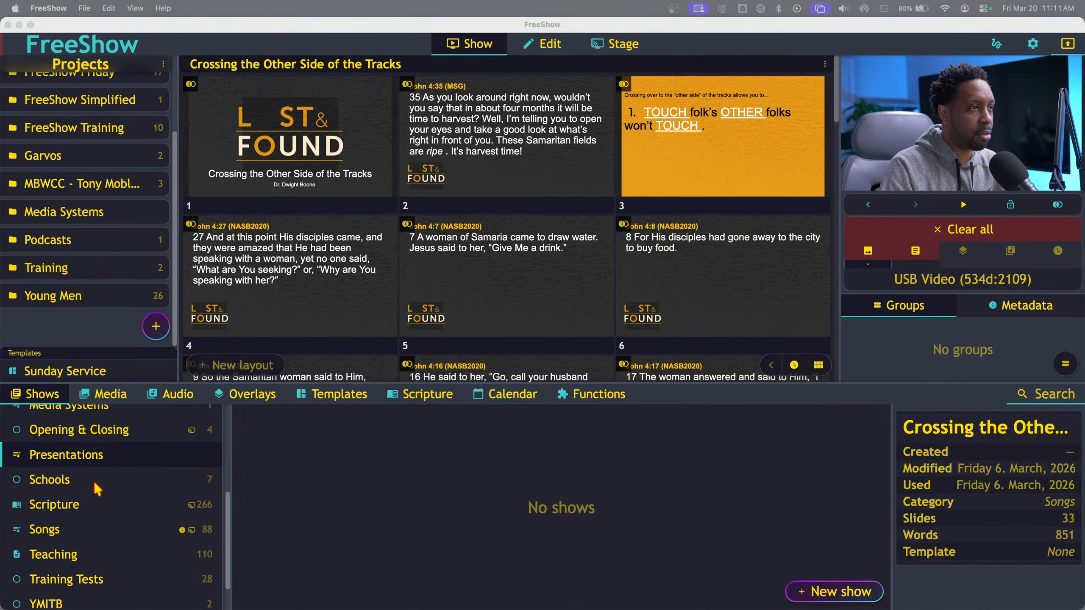
left_click(79, 534)
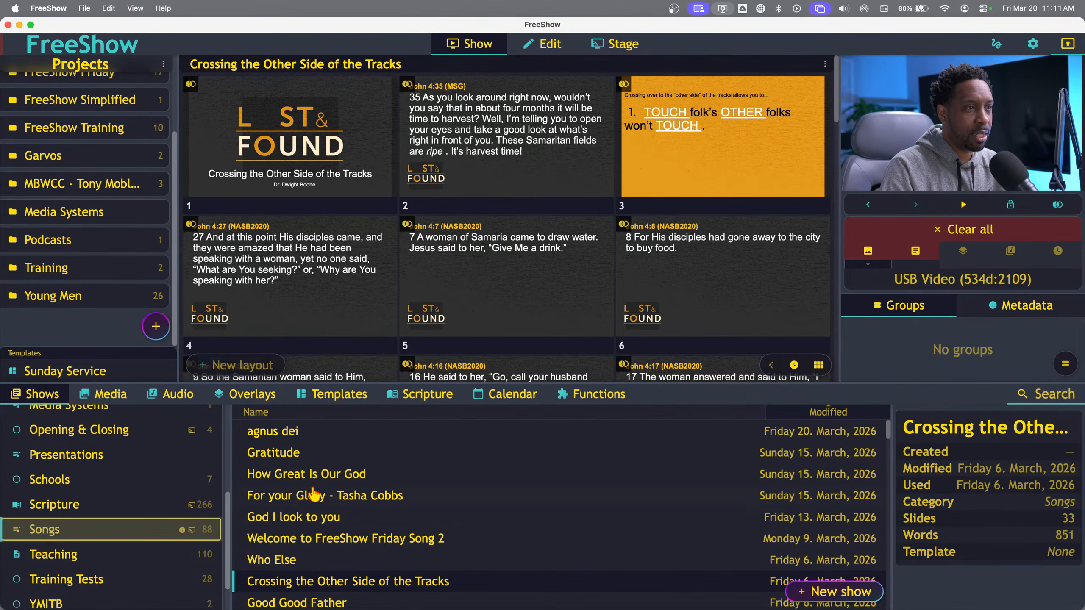
scroll(307, 516, "down", 5)
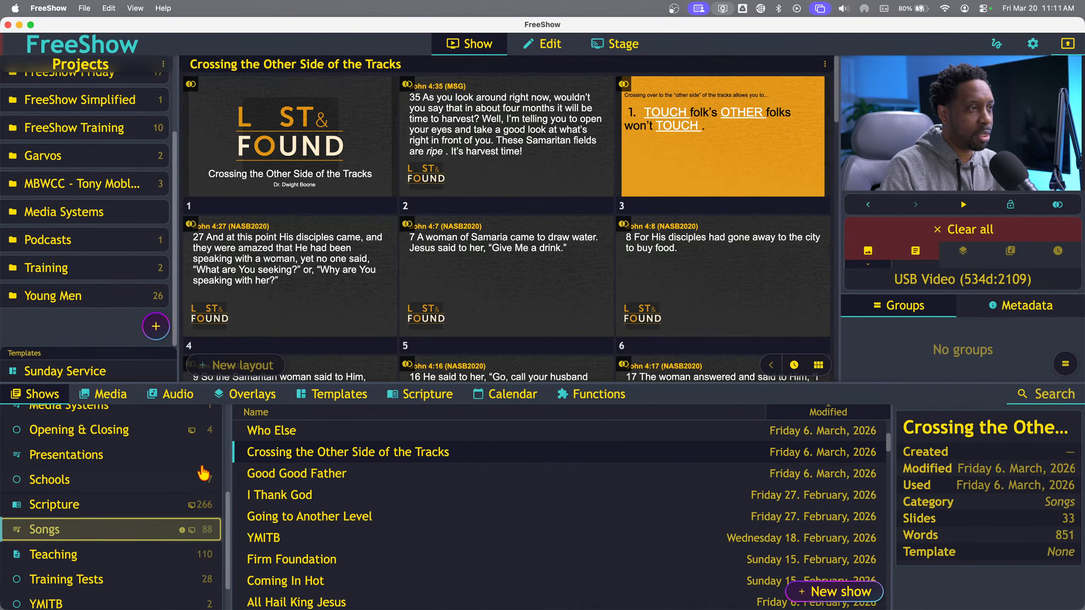
left_click_drag(293, 455, 112, 455)
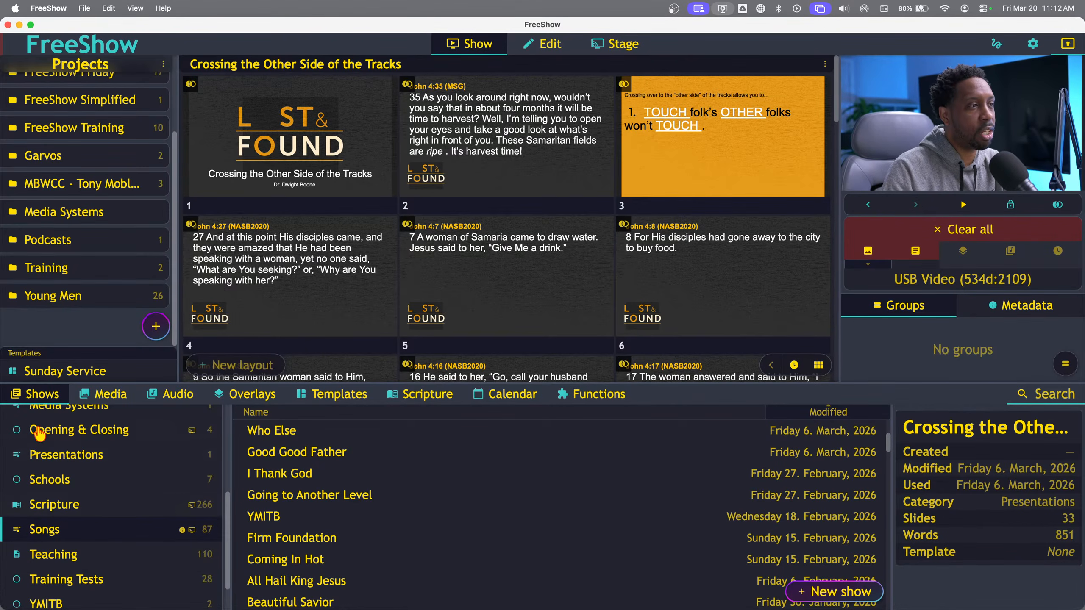
Open the song "Daily Bread" from the Songs category and look through all of its slides
scroll(51, 503, "down", 2)
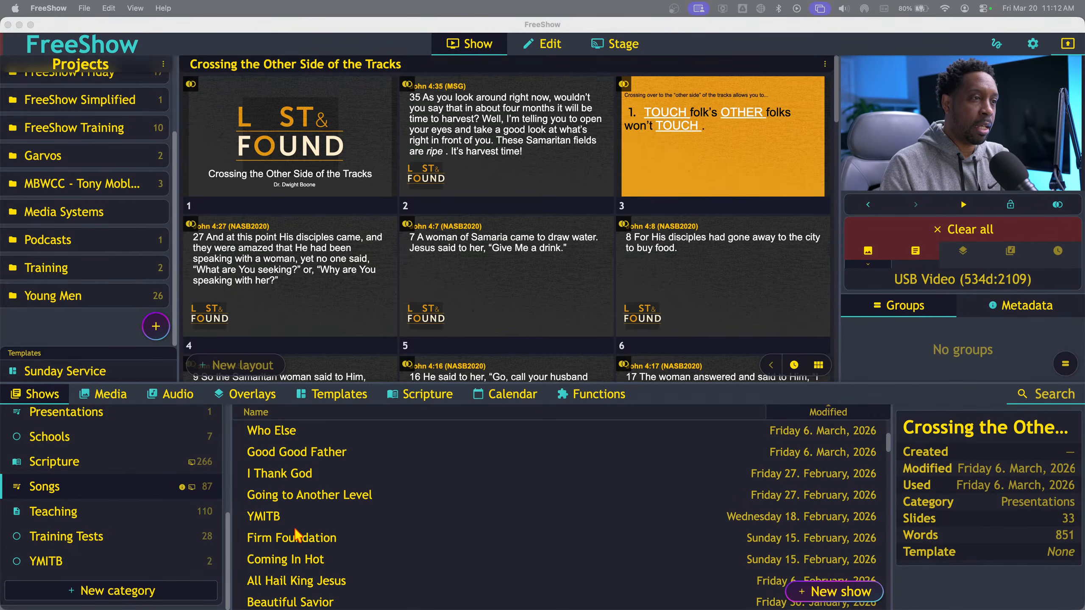
scroll(323, 569, "down", 8)
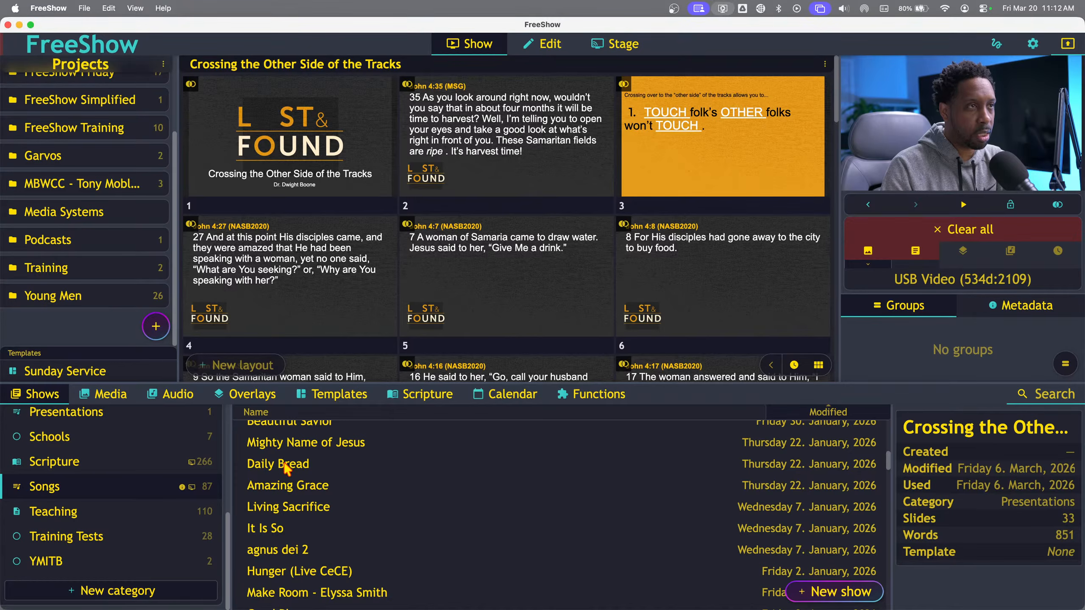
left_click(284, 465)
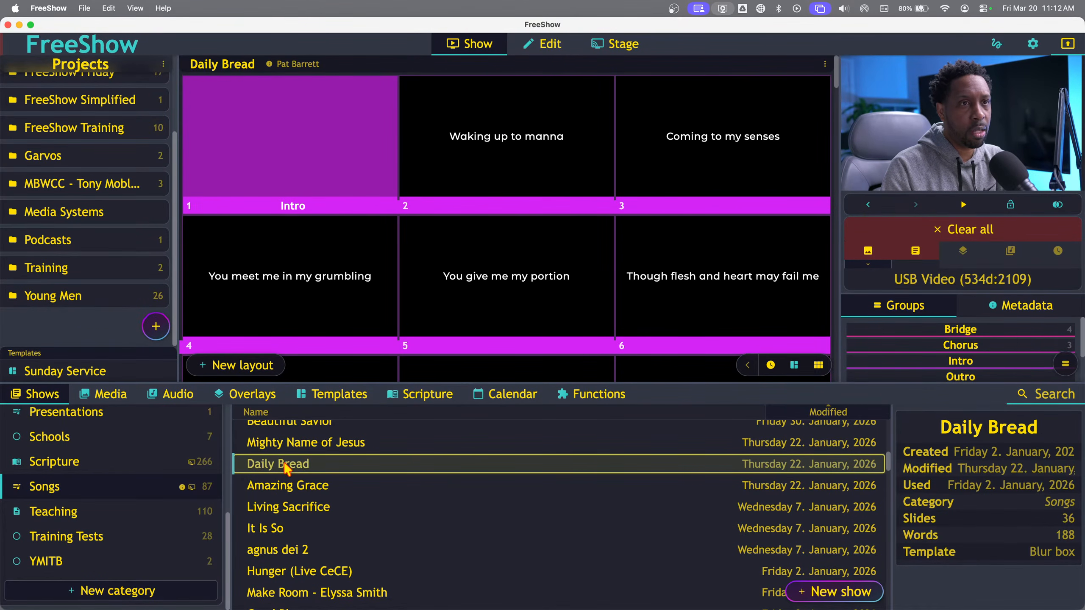
scroll(481, 335, "down", 6)
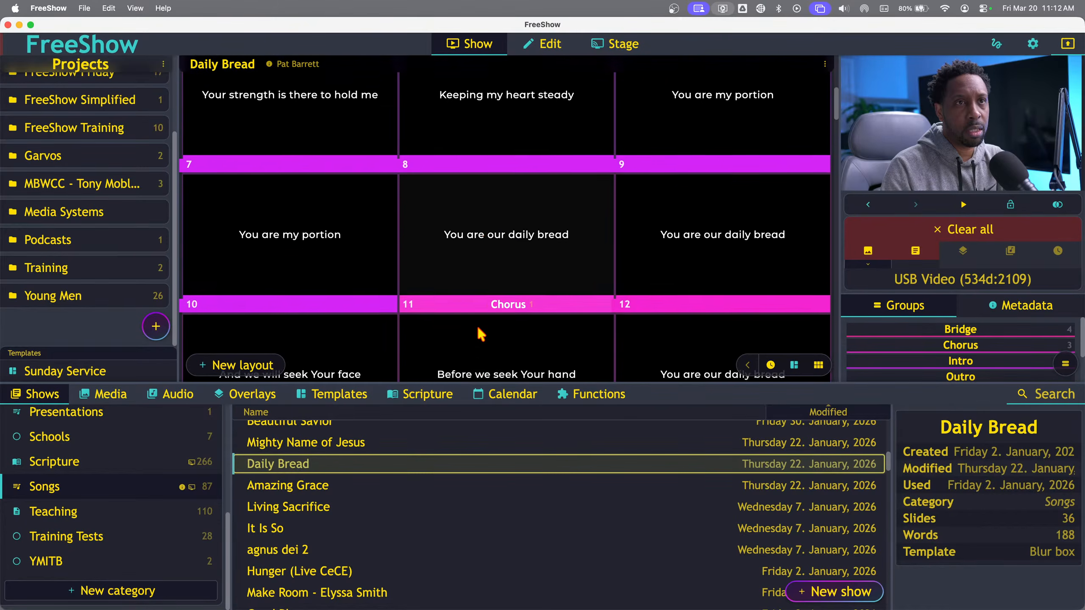
scroll(482, 334, "down", 9)
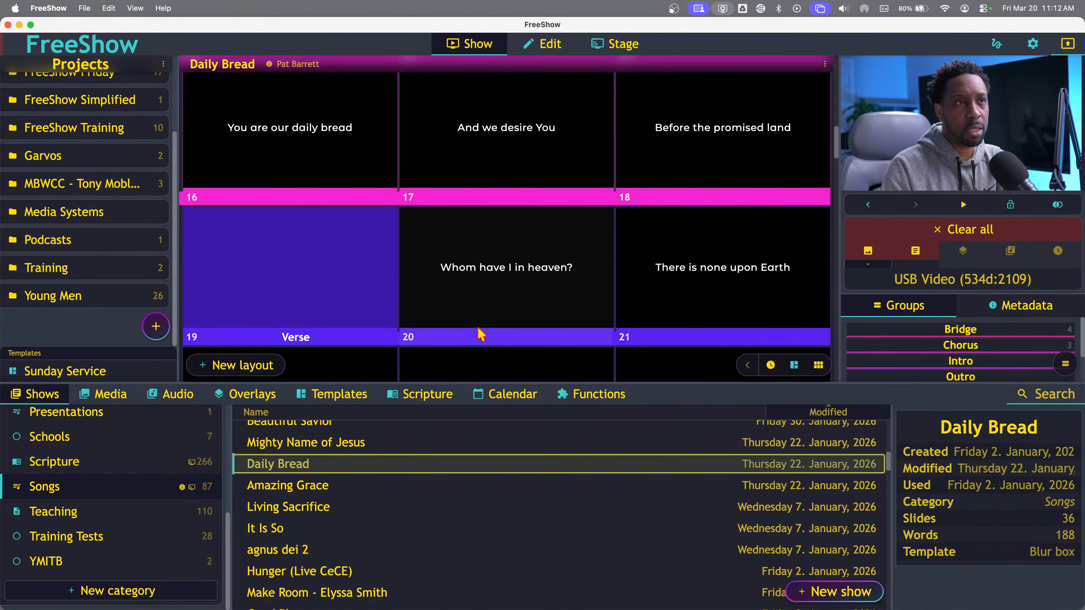
scroll(479, 334, "down", 15)
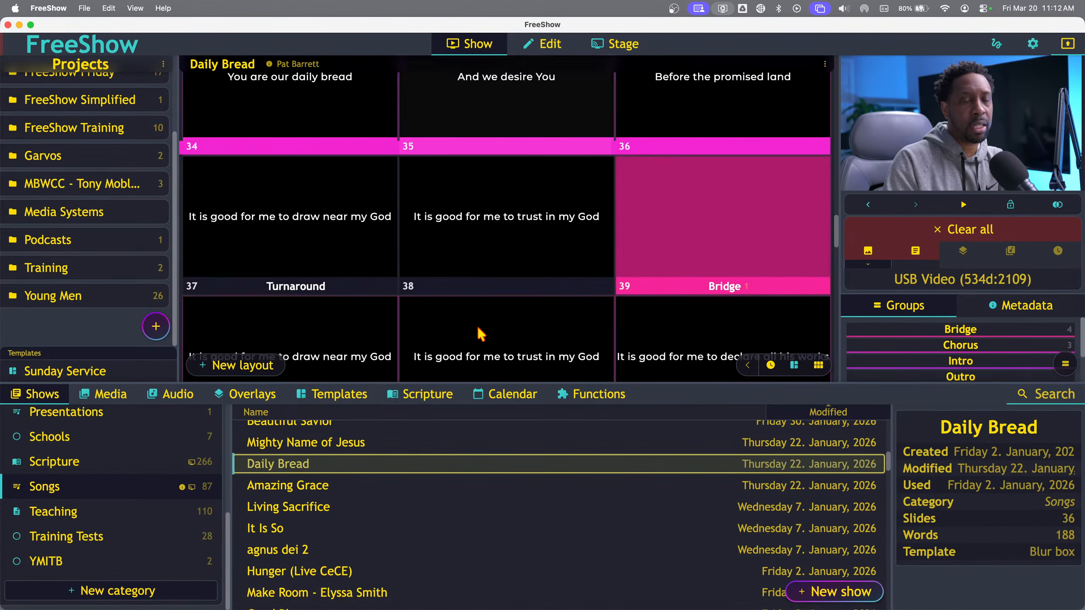
scroll(478, 333, "down", 3)
scroll(479, 334, "up", 20)
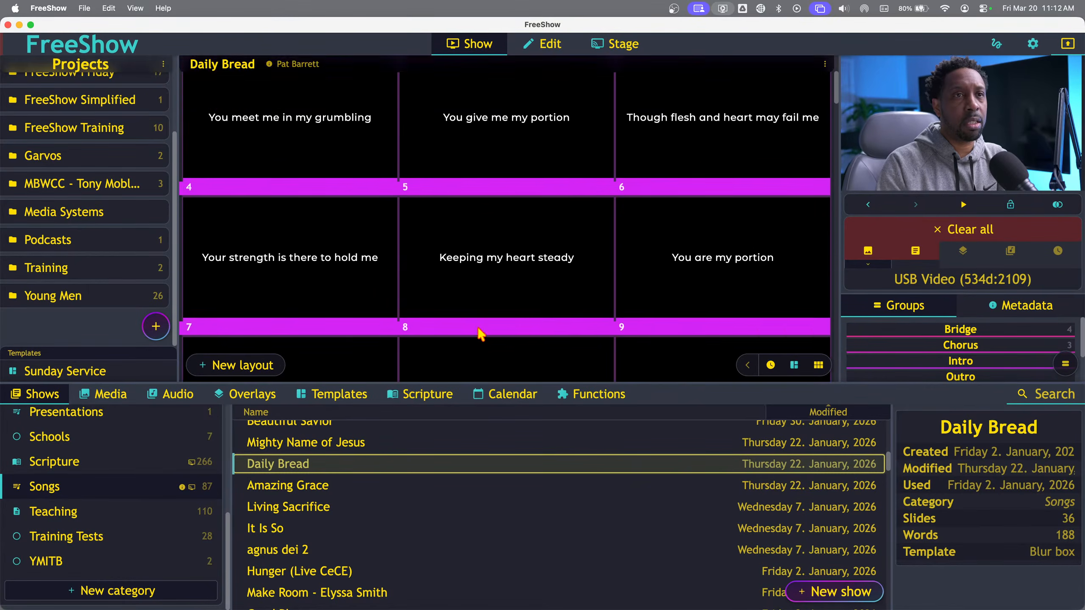
scroll(478, 328, "up", 3)
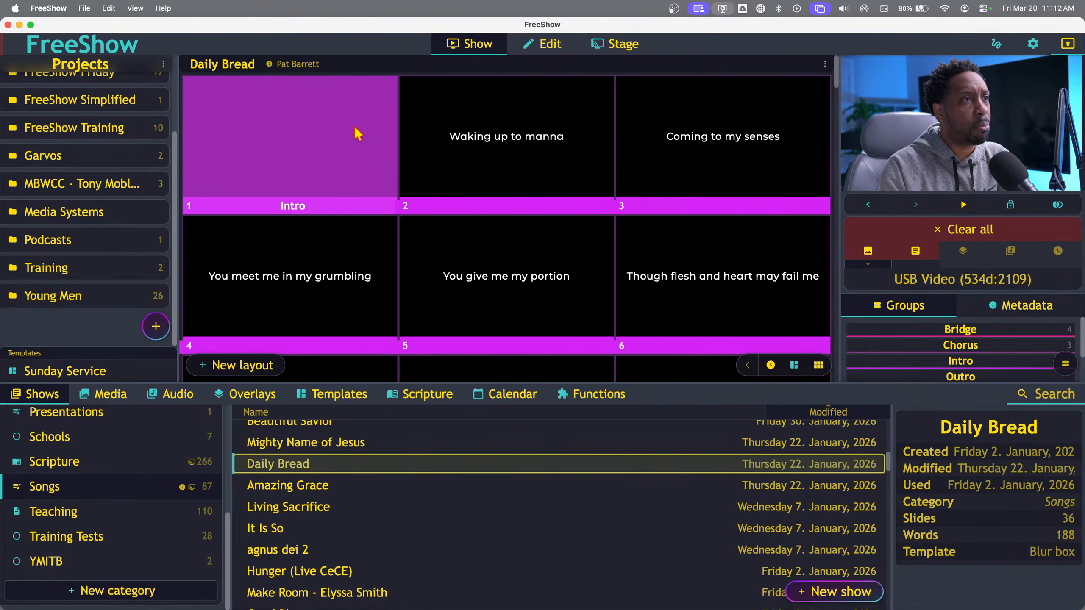
Inspect the Intro slide of "Daily Bread" in the slide editor and return to the show view
left_click(548, 51)
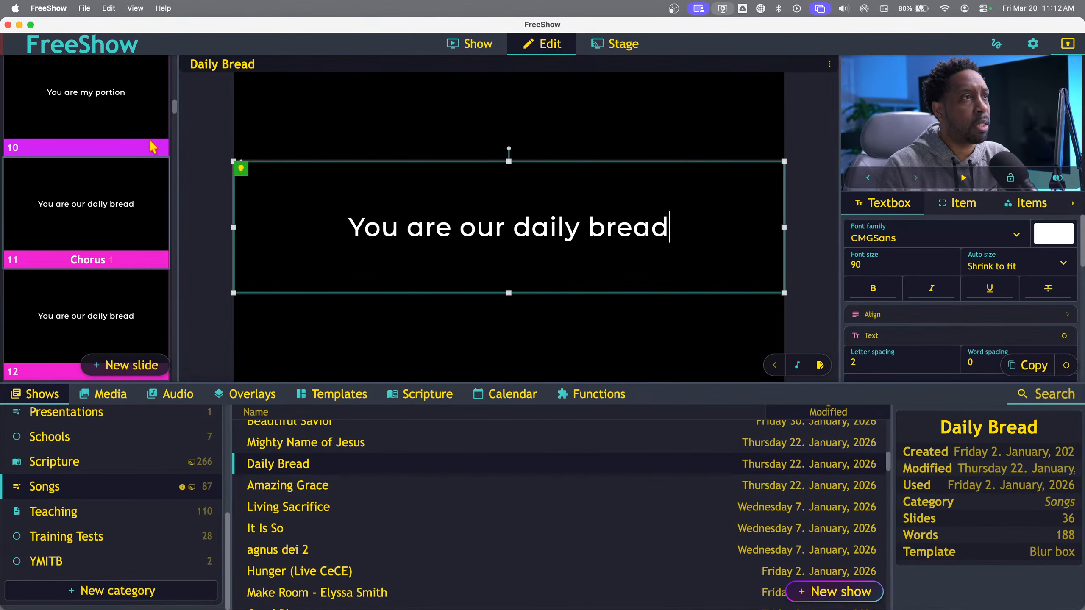
scroll(94, 154, "up", 5)
scroll(94, 155, "up", 2)
left_click(91, 148)
scroll(88, 137, "down", 15)
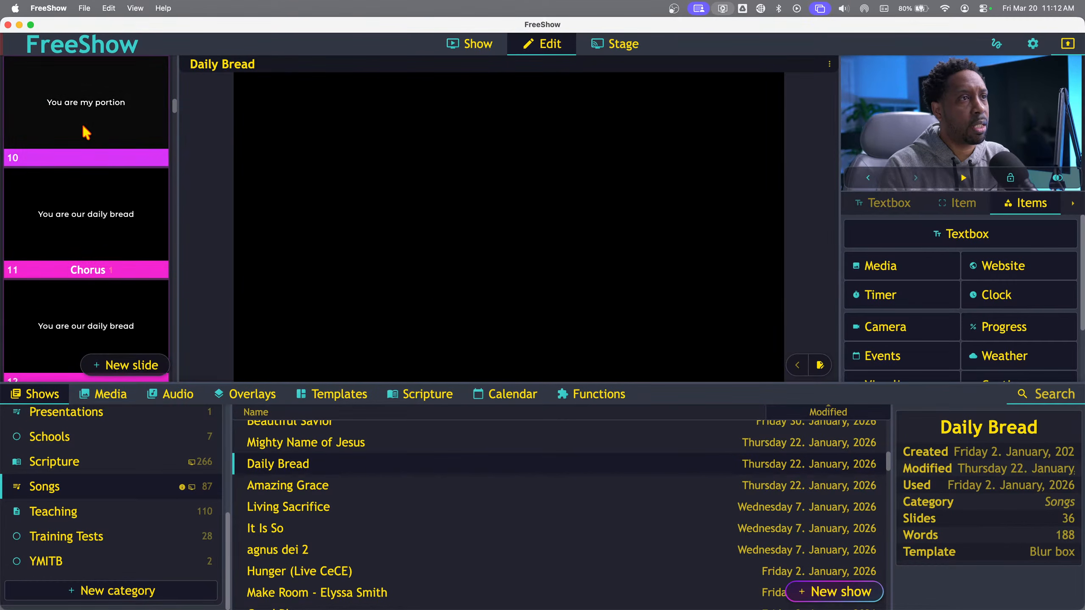
scroll(85, 160, "up", 15)
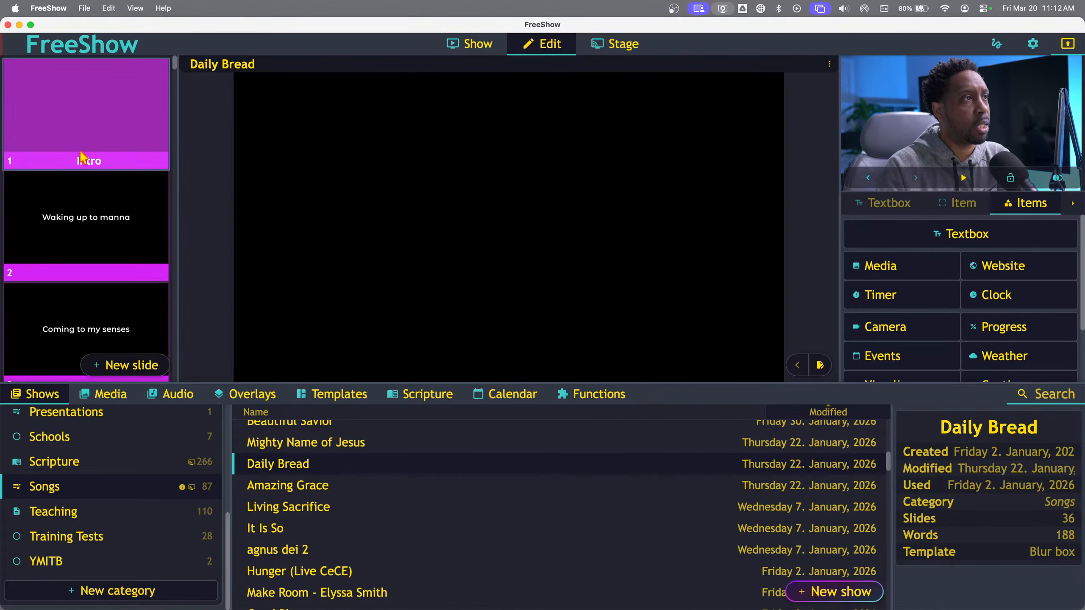
left_click(479, 44)
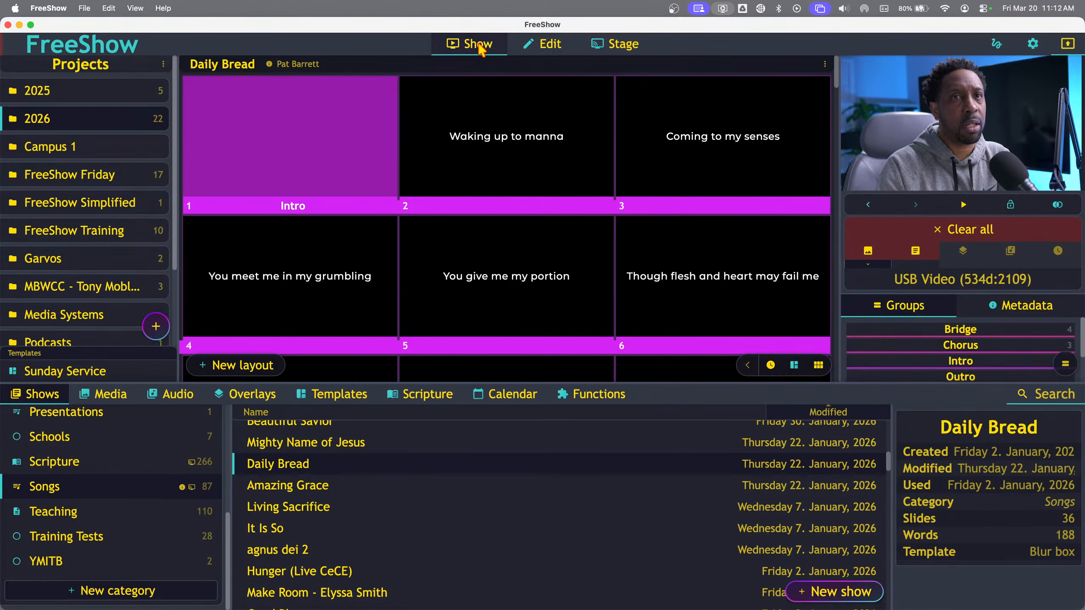
Present the Intro slide of "Daily Bread" and check the output settings of 1-Primary
left_click(345, 167)
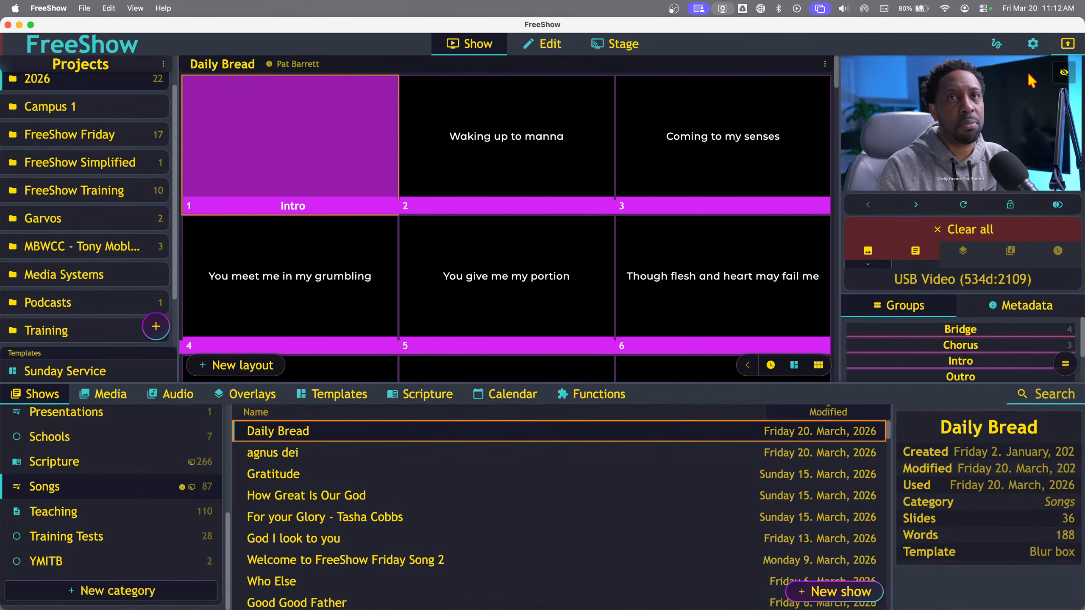
left_click(1033, 44)
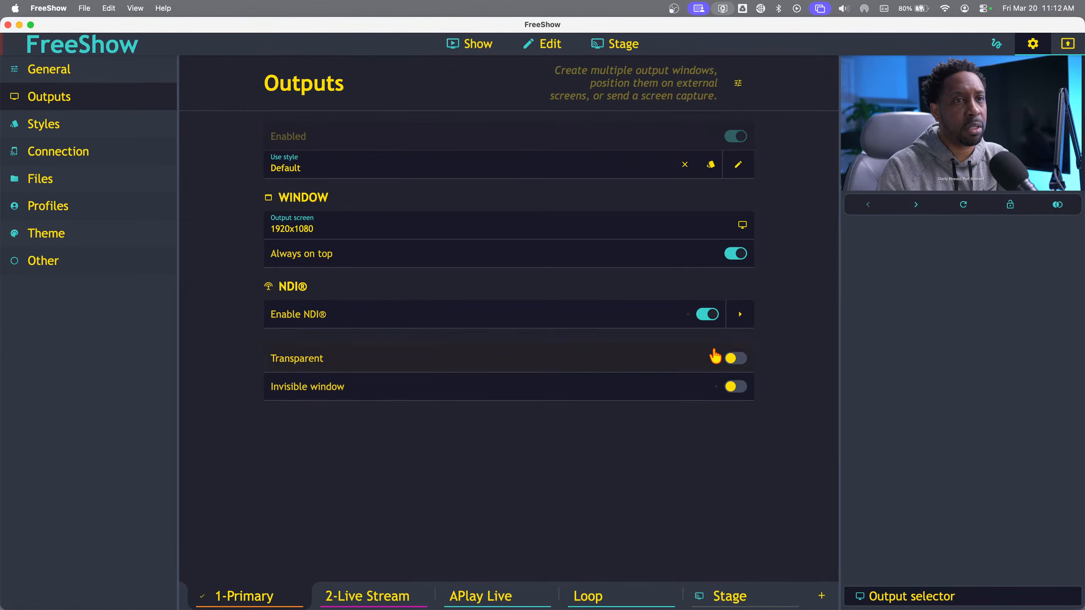
left_click(477, 44)
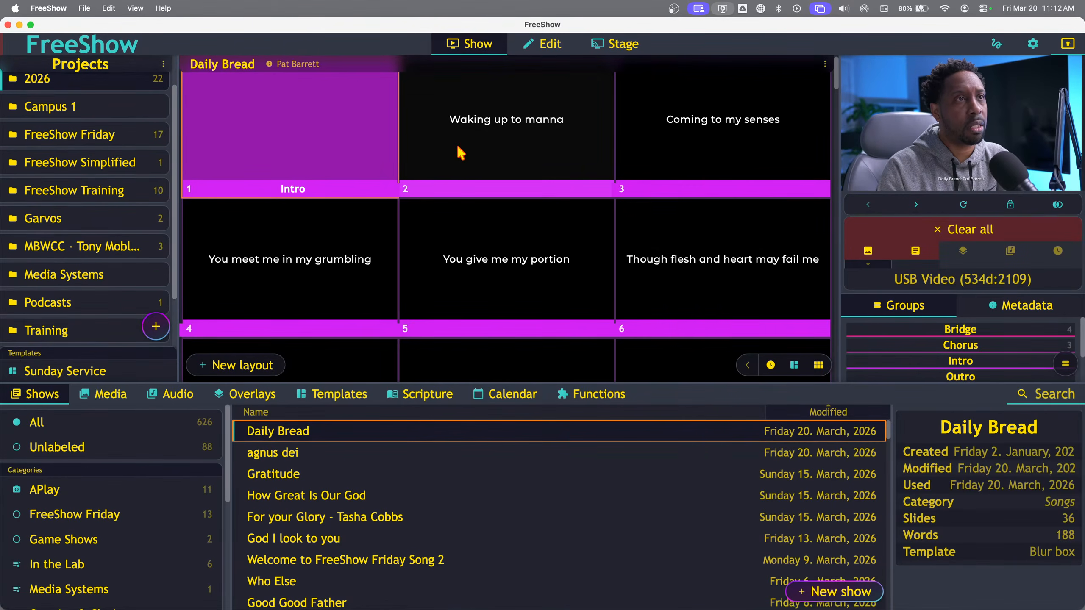
Clear all output, present the Intro slide of "Daily Bread" again, and inspect it in the enlarged output preview
left_click(959, 238)
left_click(385, 148)
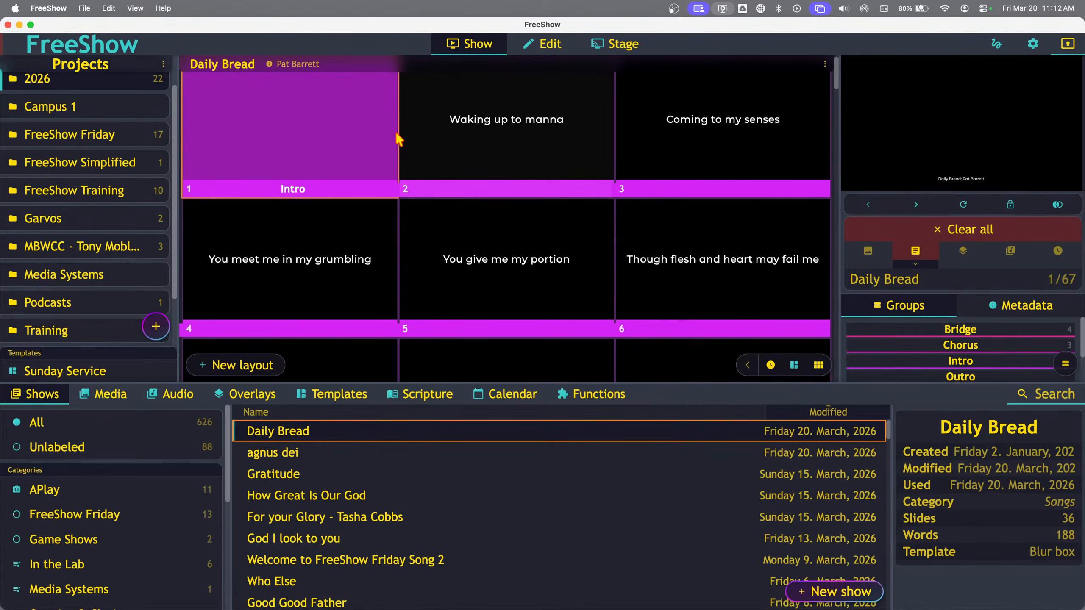
double_click(970, 171)
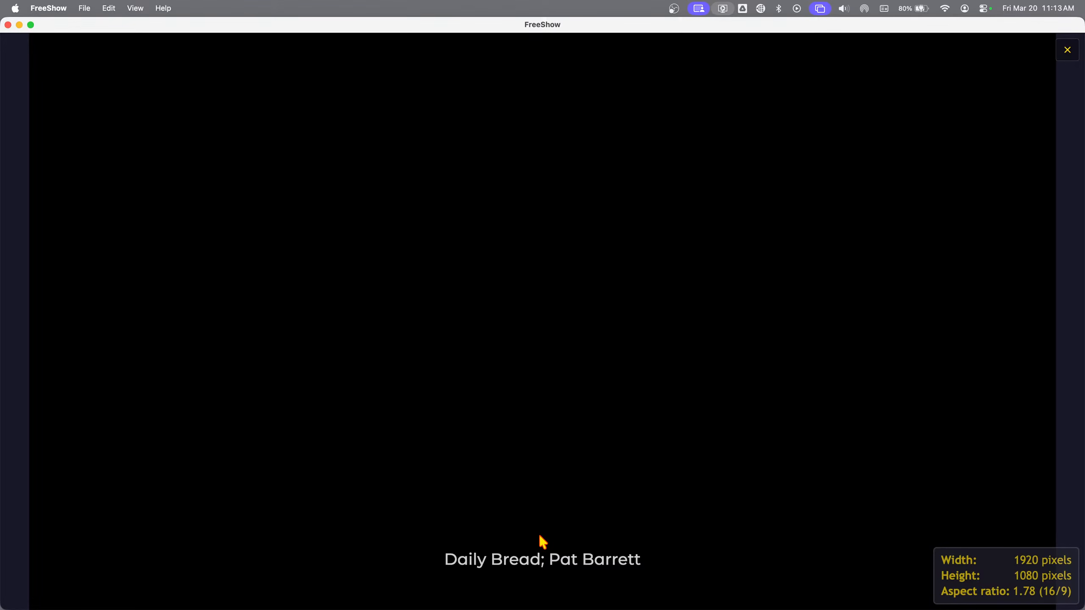
key("Escape")
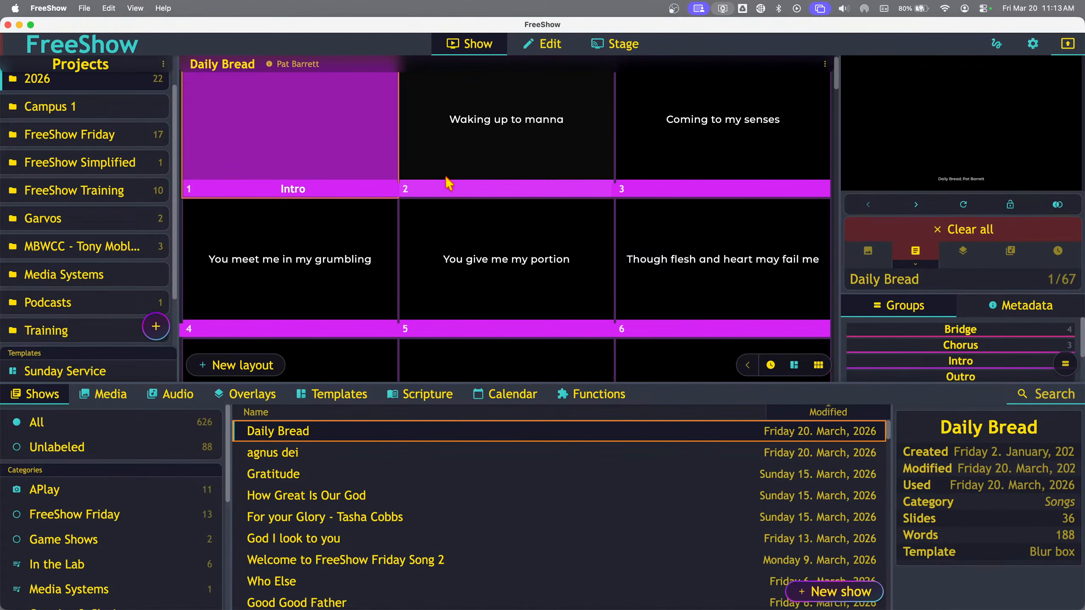
Present the "Waking up to manna" slide and view it in the enlarged output preview
left_click(485, 164)
left_click(990, 171)
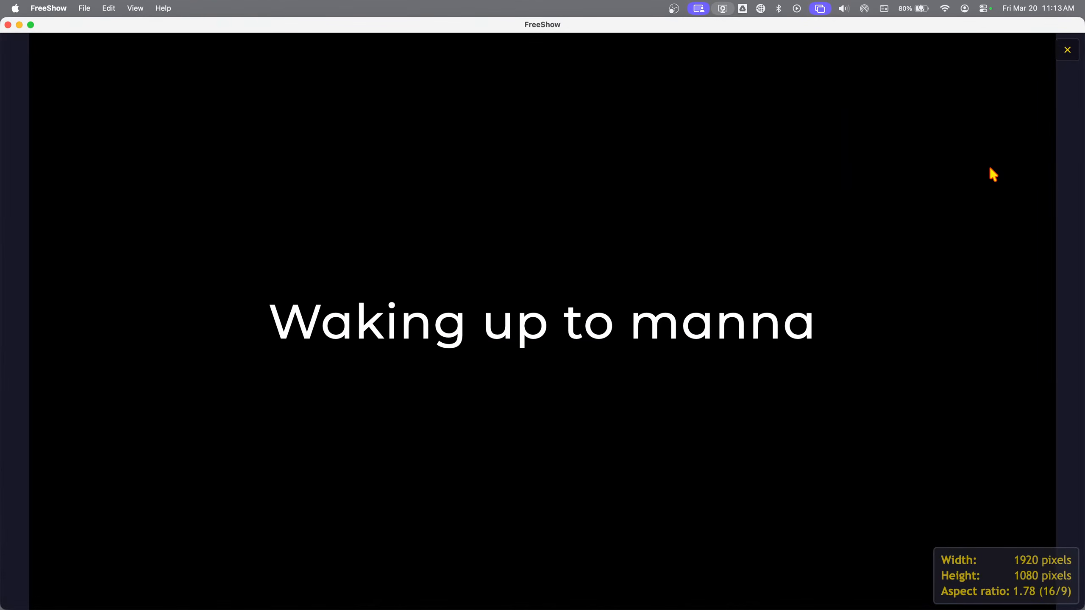
Close the enlarged preview and apply the Box template to the "Daily Bread" show
key("Escape")
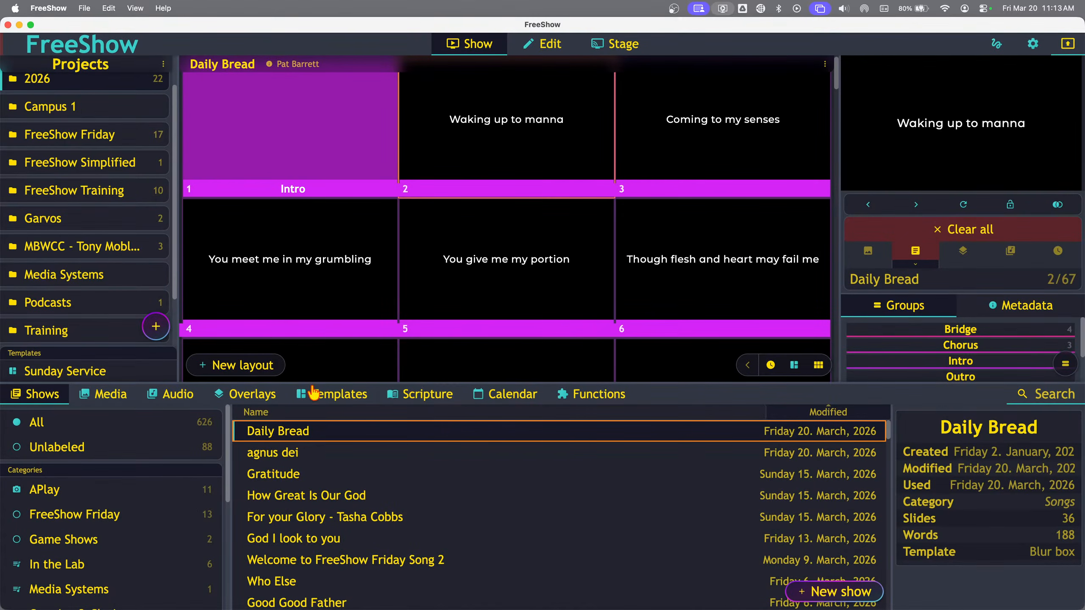
left_click(329, 400)
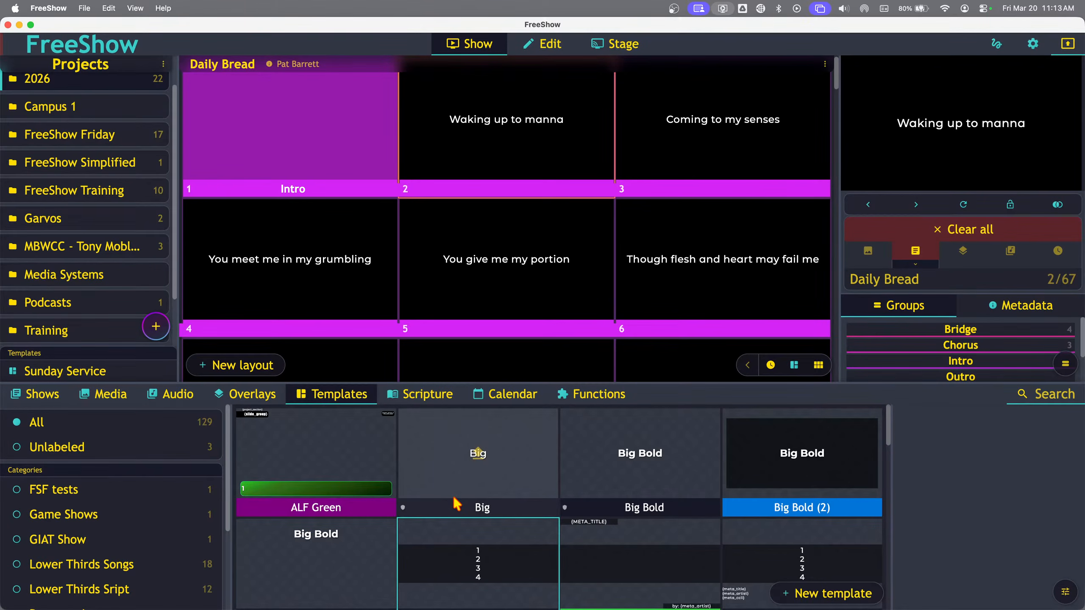
scroll(455, 505, "down", 2)
scroll(456, 503, "down", 5)
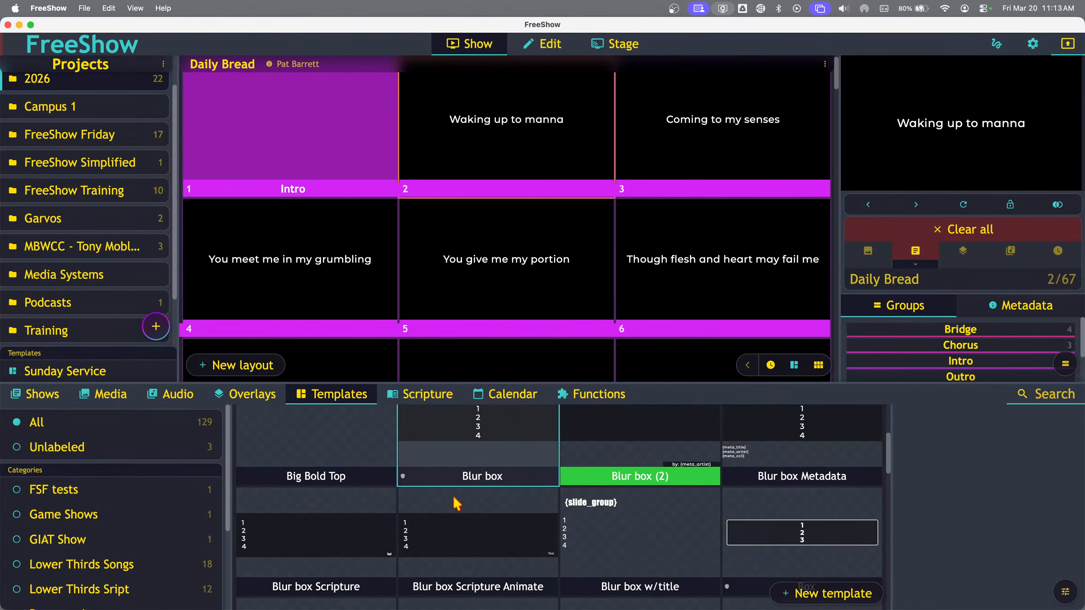
scroll(456, 504, "down", 2)
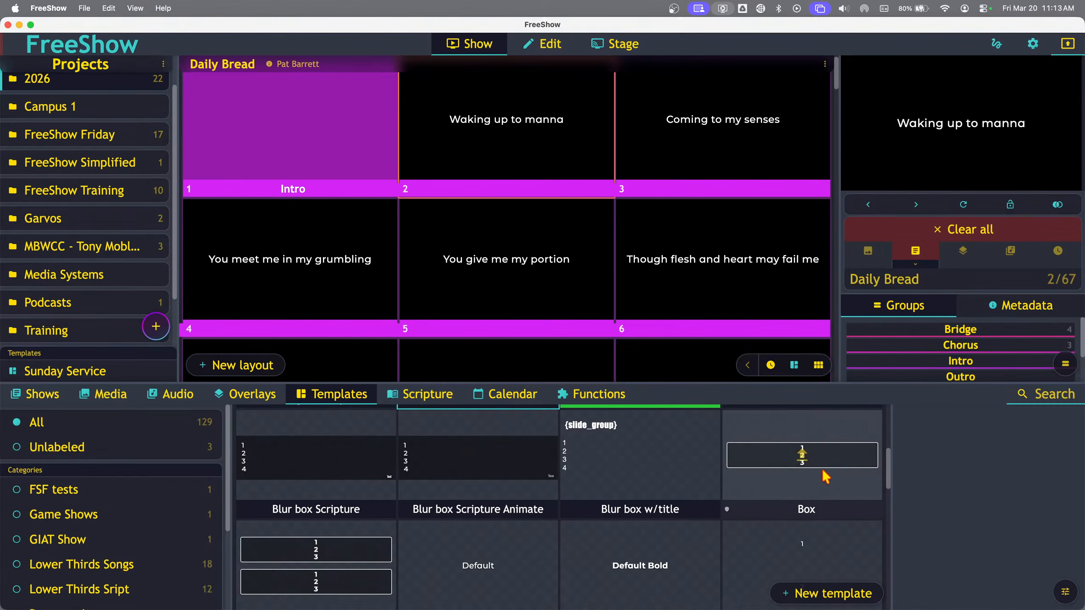
left_click(831, 482)
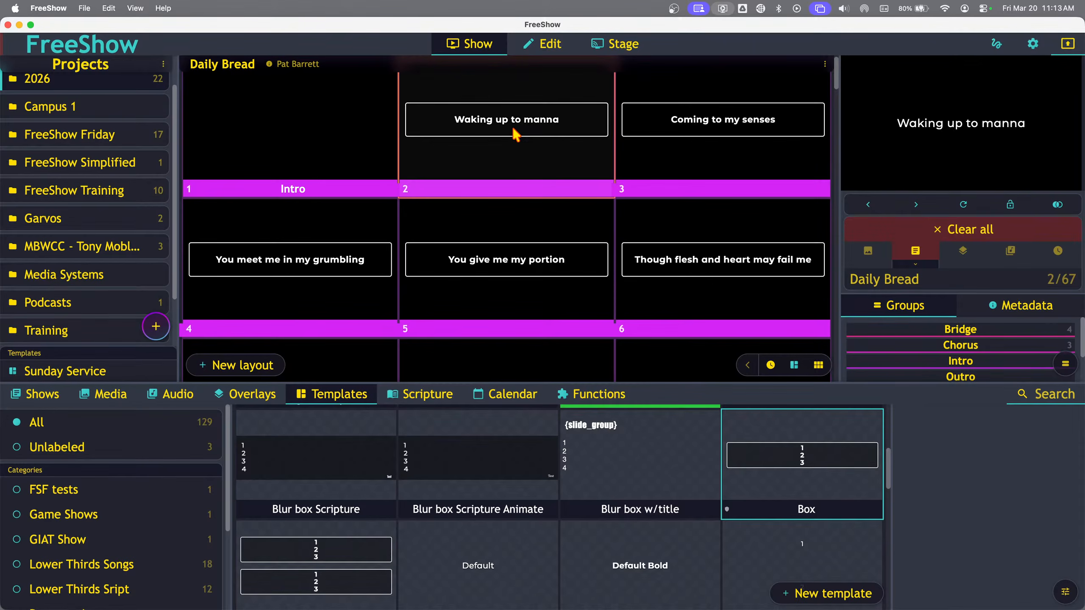
Present the "Waking up to manna" slide again with the Box template and inspect it in the enlarged output preview
left_click(540, 152)
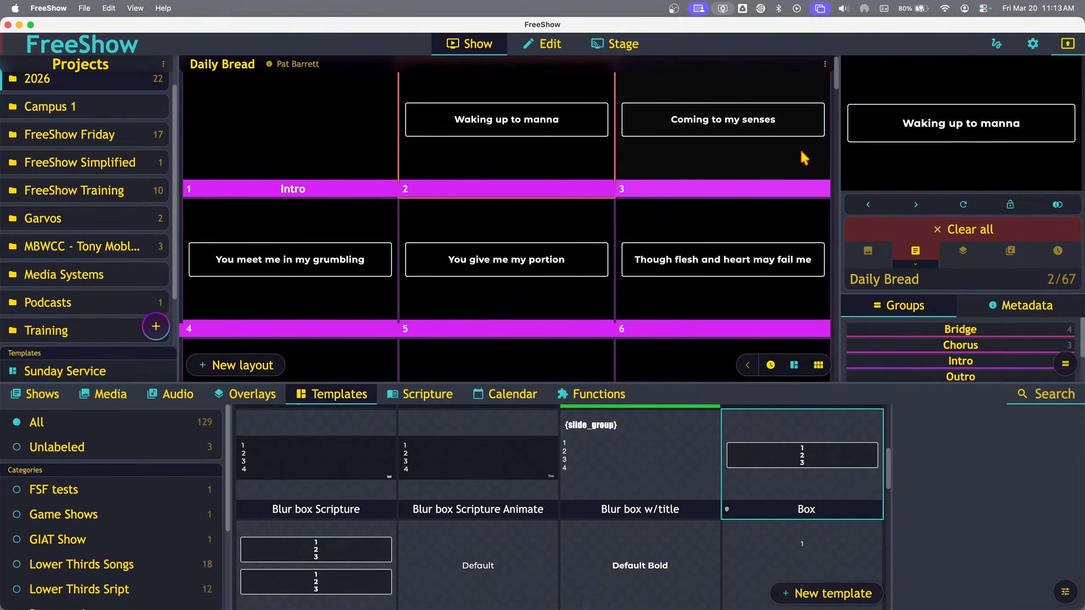
scroll(686, 242, "down", 1)
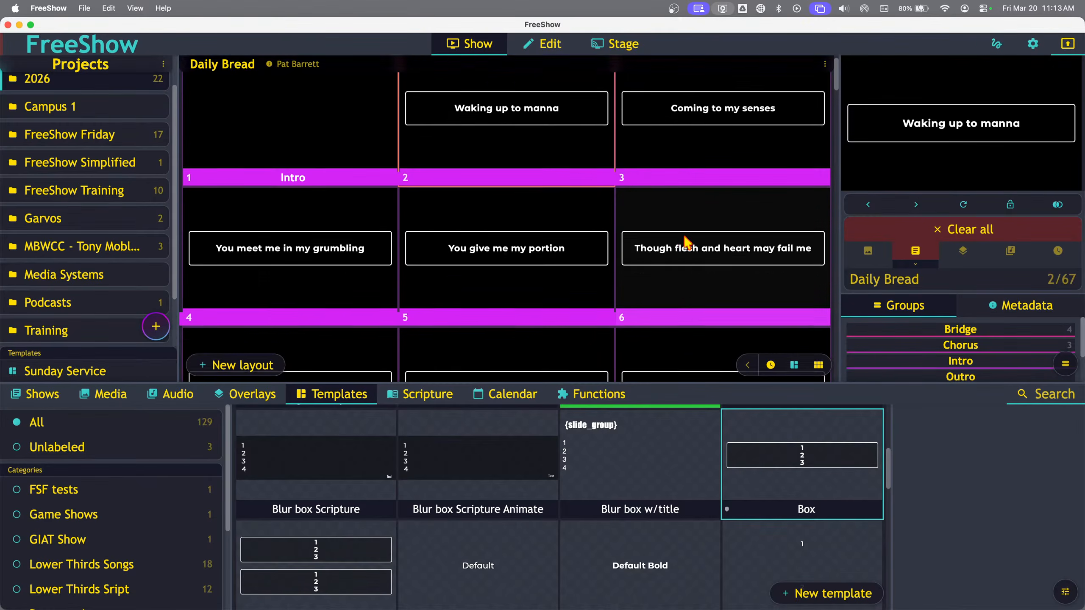
scroll(686, 241, "down", 5)
scroll(661, 271, "up", 5)
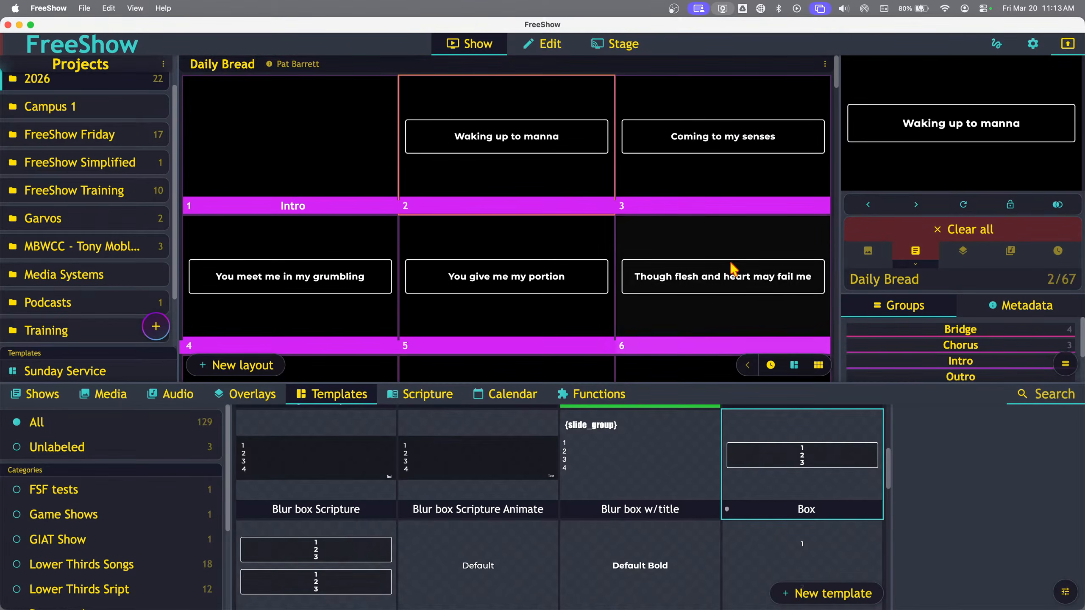
left_click(913, 167)
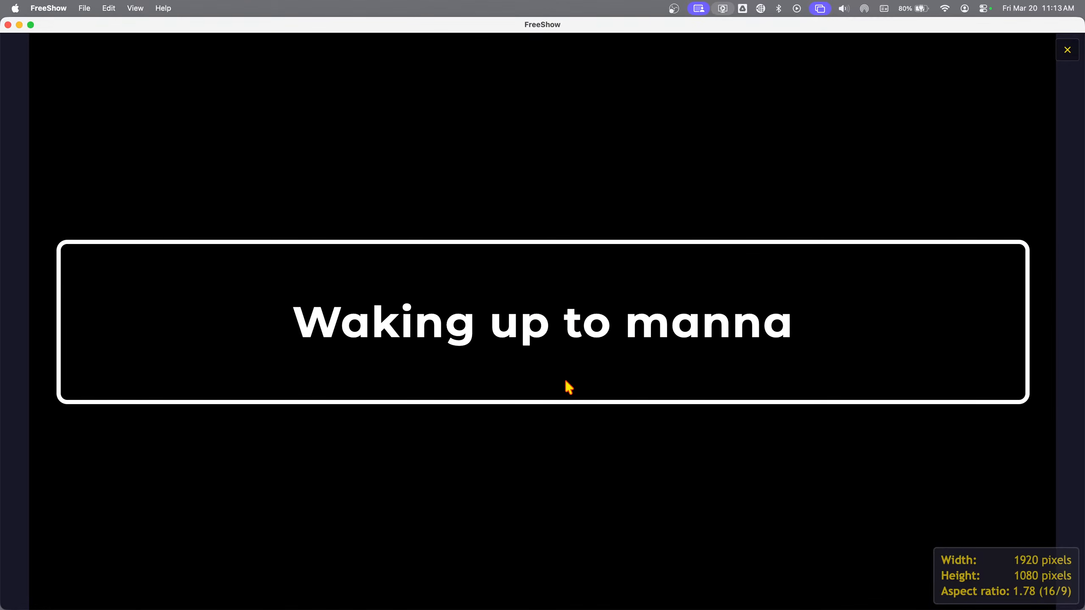
key("Escape")
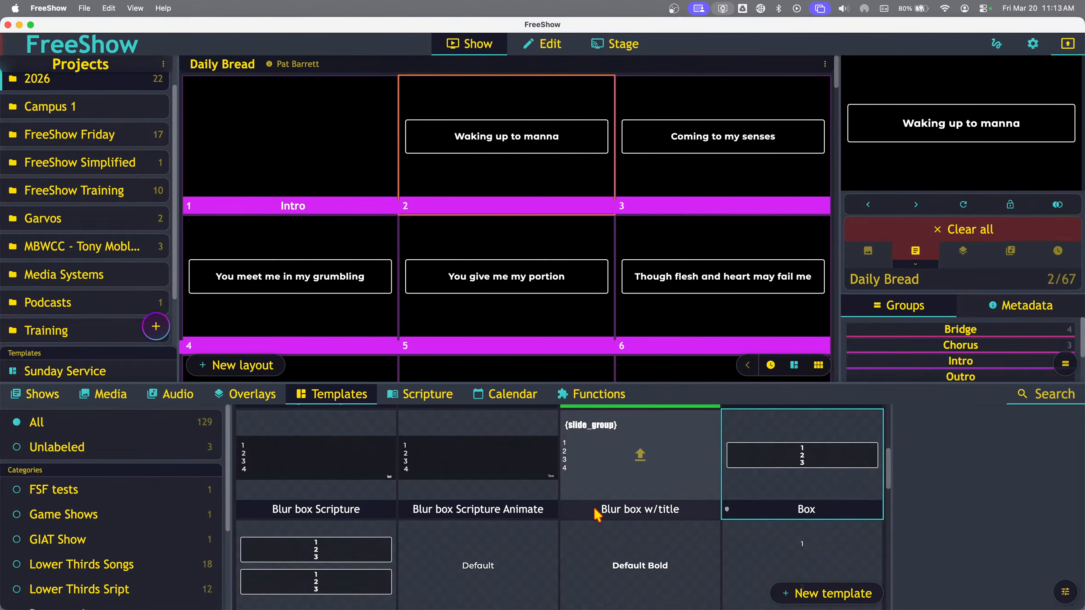
Duplicate the Box template and rename the copy "Box" followed by the person's first name
right_click(798, 473)
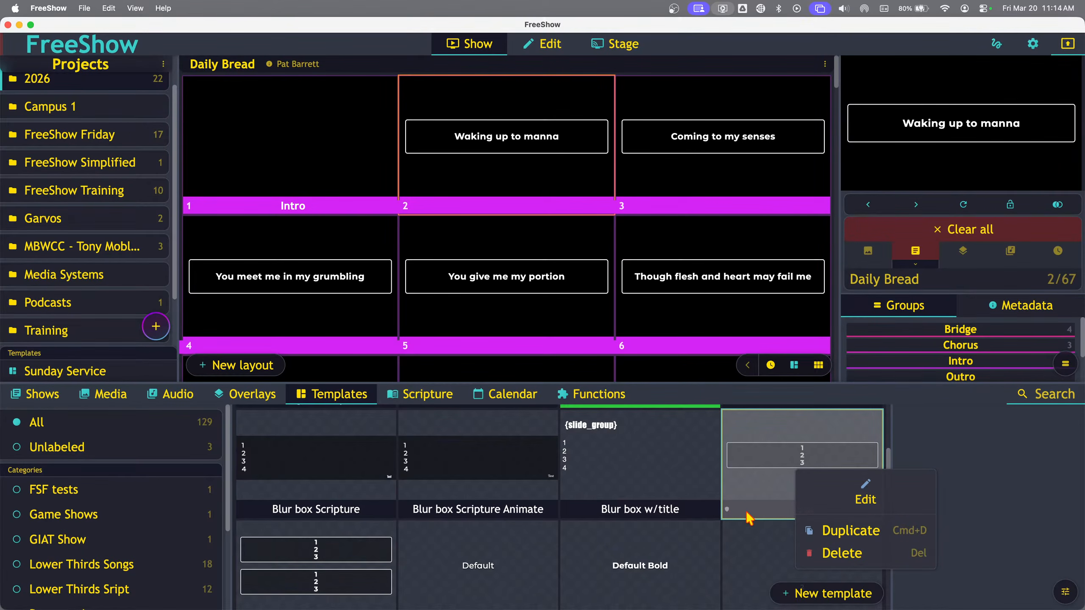
left_click(832, 538)
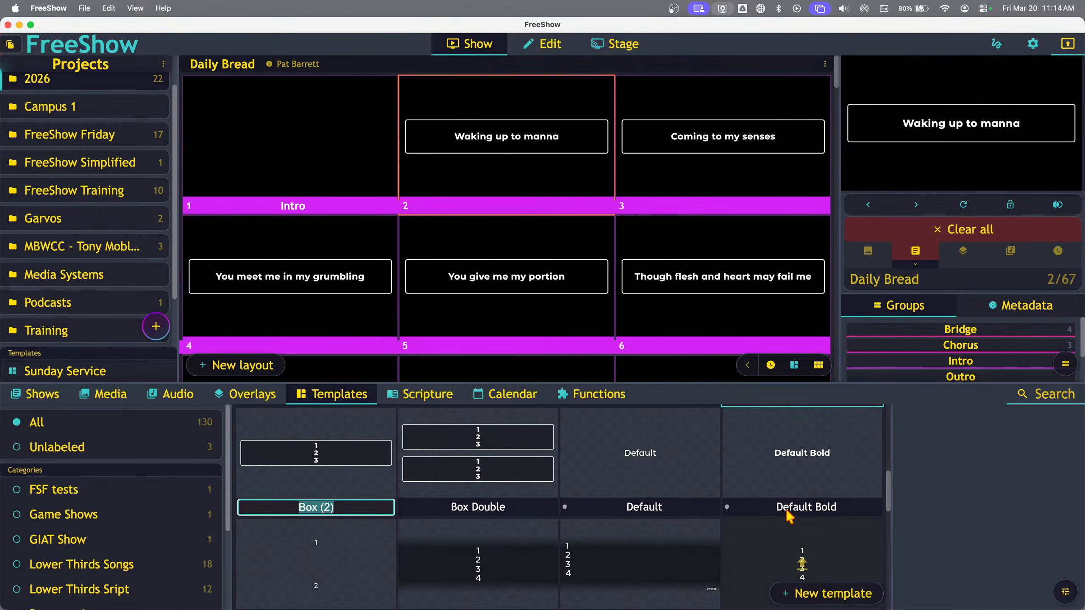
key("Right")
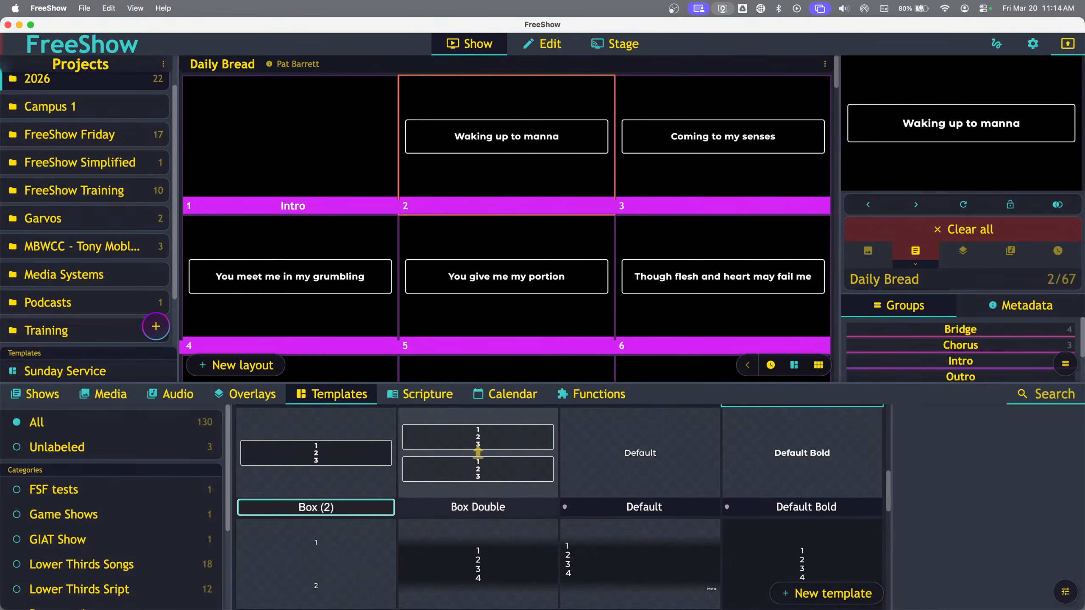
key("BackSpace")
key("BackSpace")
key("BackSpace")
key("BackSpace")
type("Garry")
key("Return")
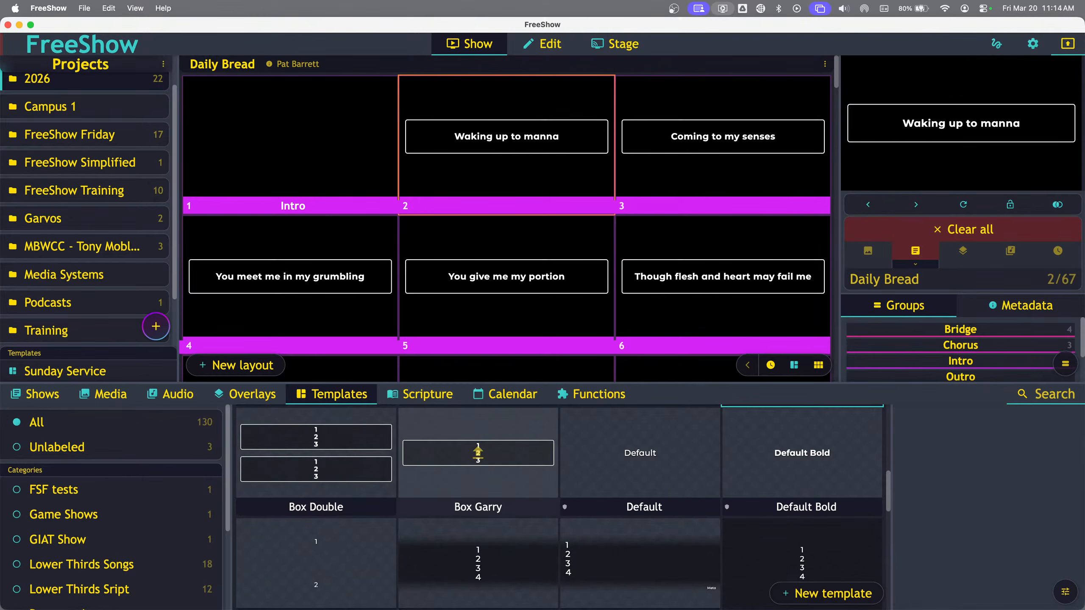
Open the duplicated Box template for editing and examine its textbox's item settings and display conditions
right_click(488, 472)
left_click(550, 303)
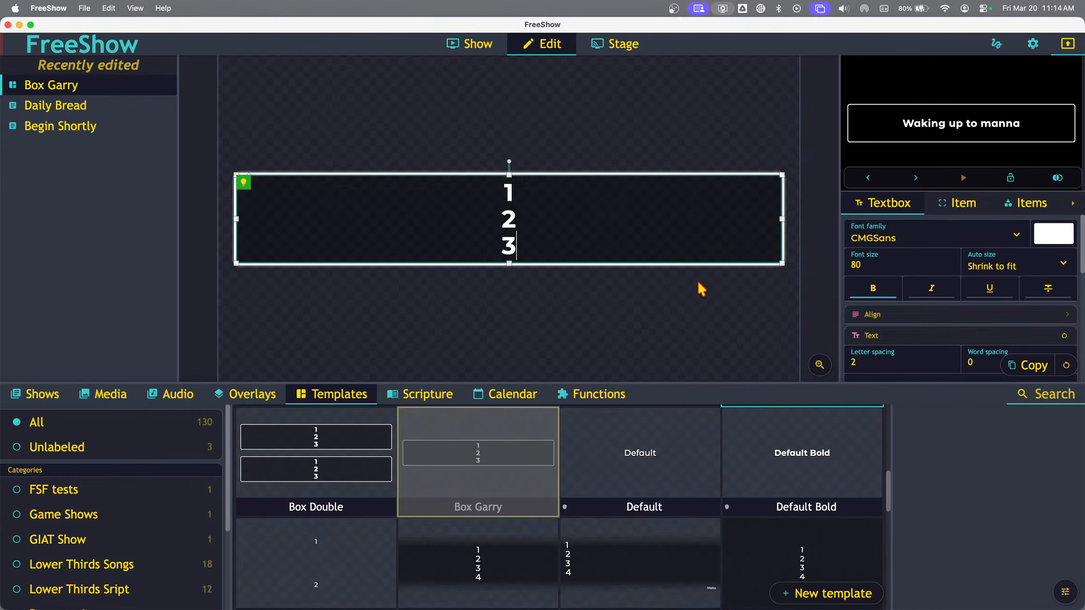
left_click(961, 209)
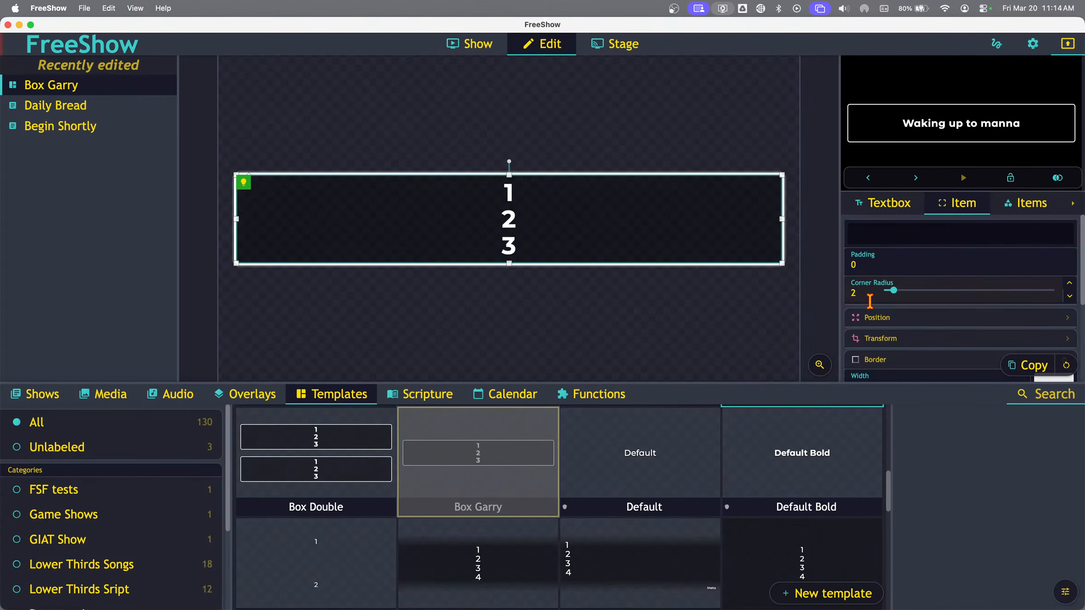
scroll(876, 311, "down", 4)
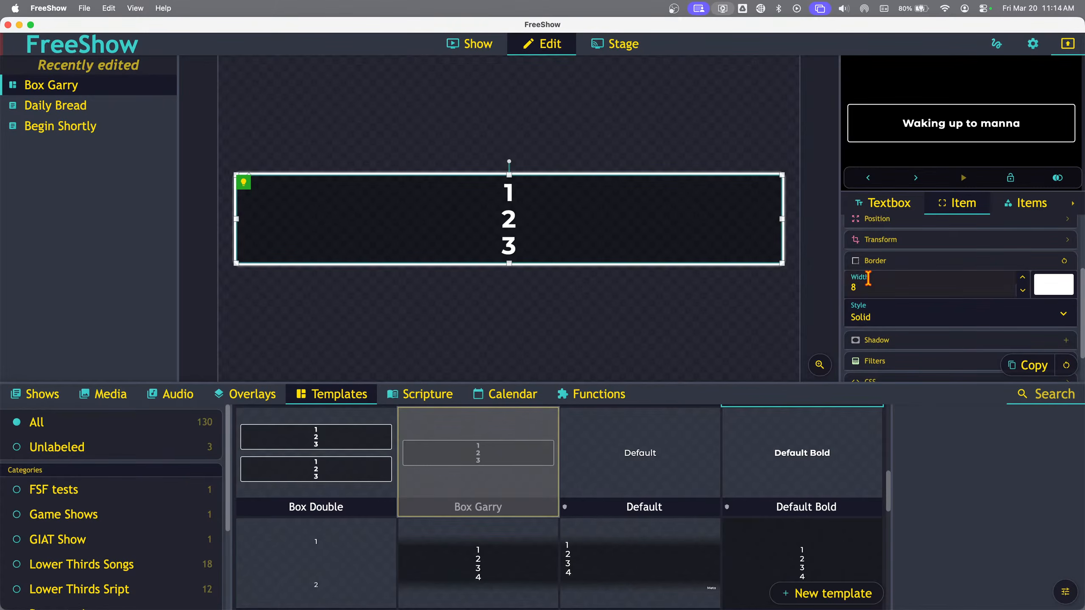
scroll(906, 257, "up", 4)
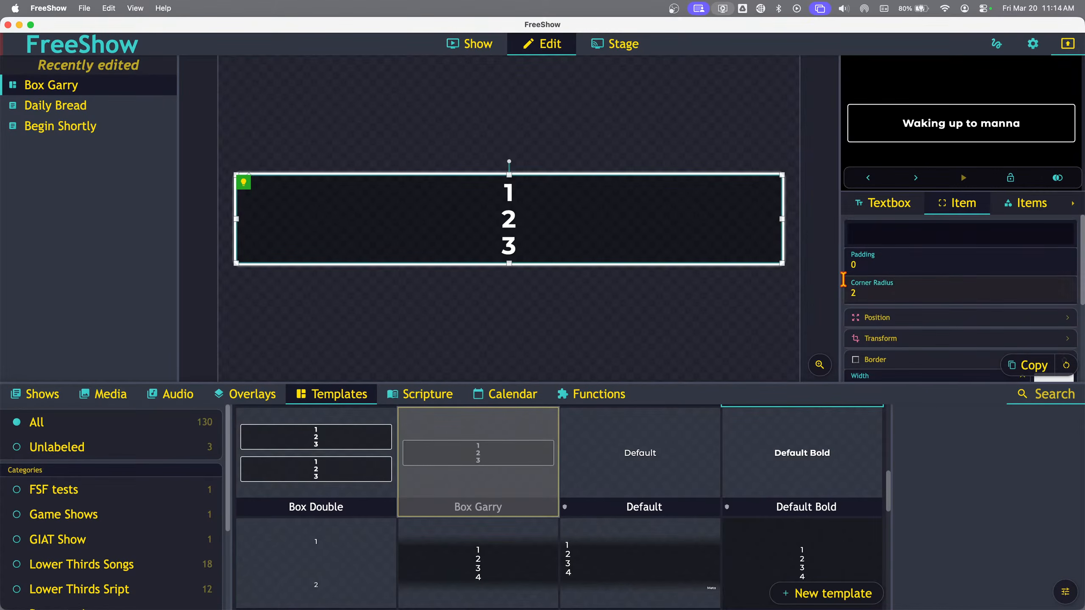
right_click(304, 197)
left_click(400, 226)
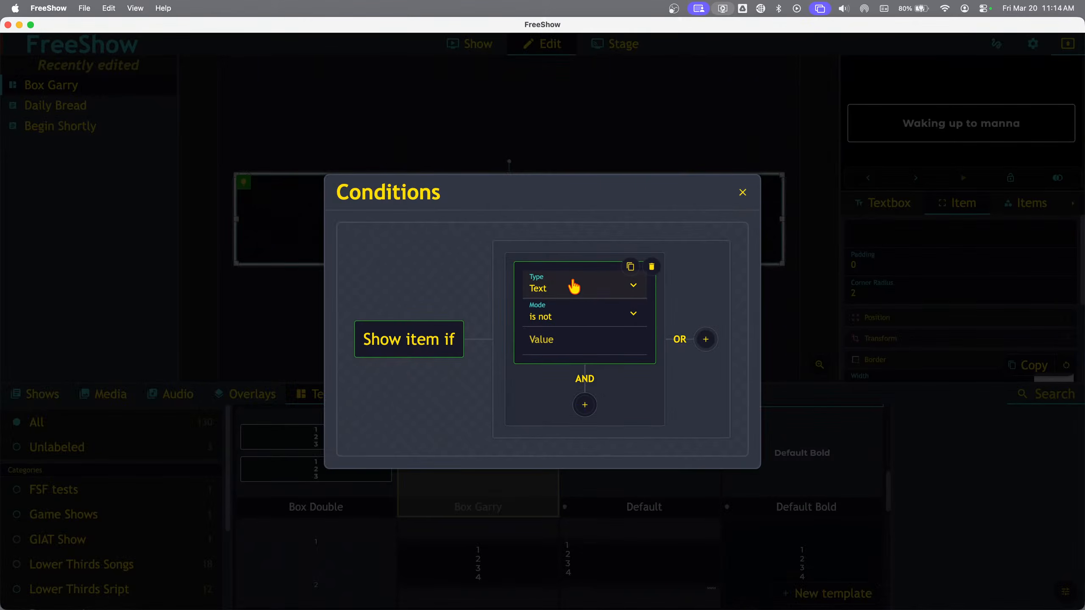
left_click(743, 192)
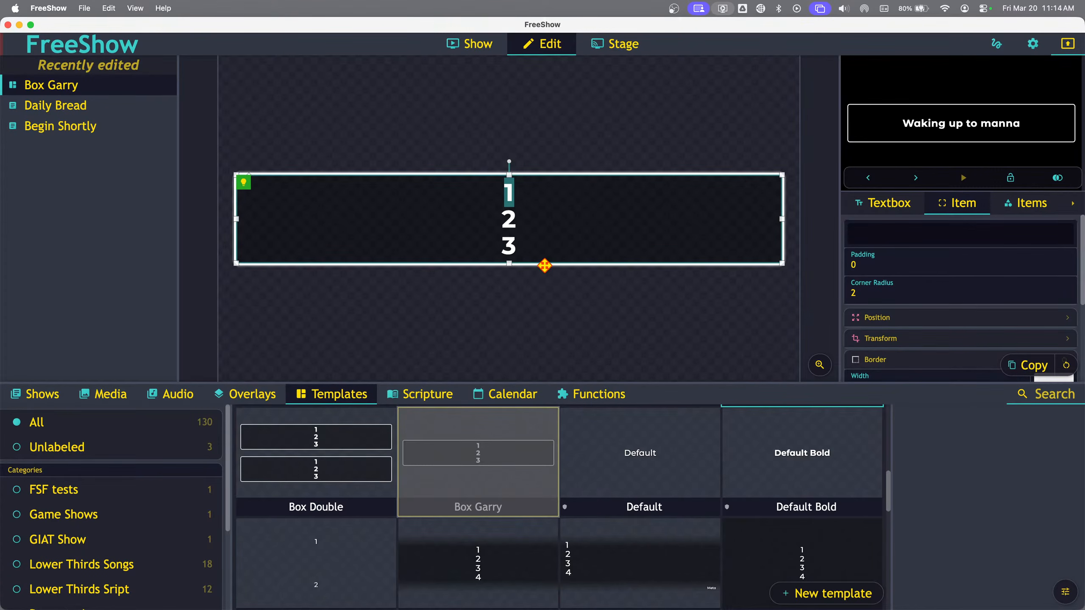
Set the font family of all three text lines in the duplicated Box template to Fantasy
left_click(526, 209)
left_click(527, 244)
left_click_drag(527, 244, 505, 183)
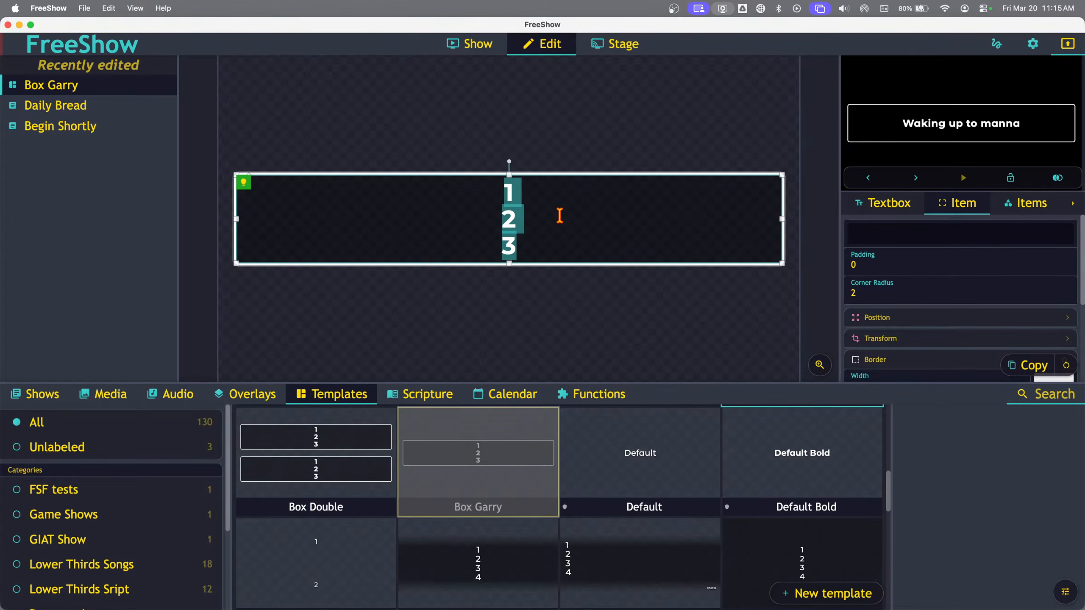
left_click(895, 207)
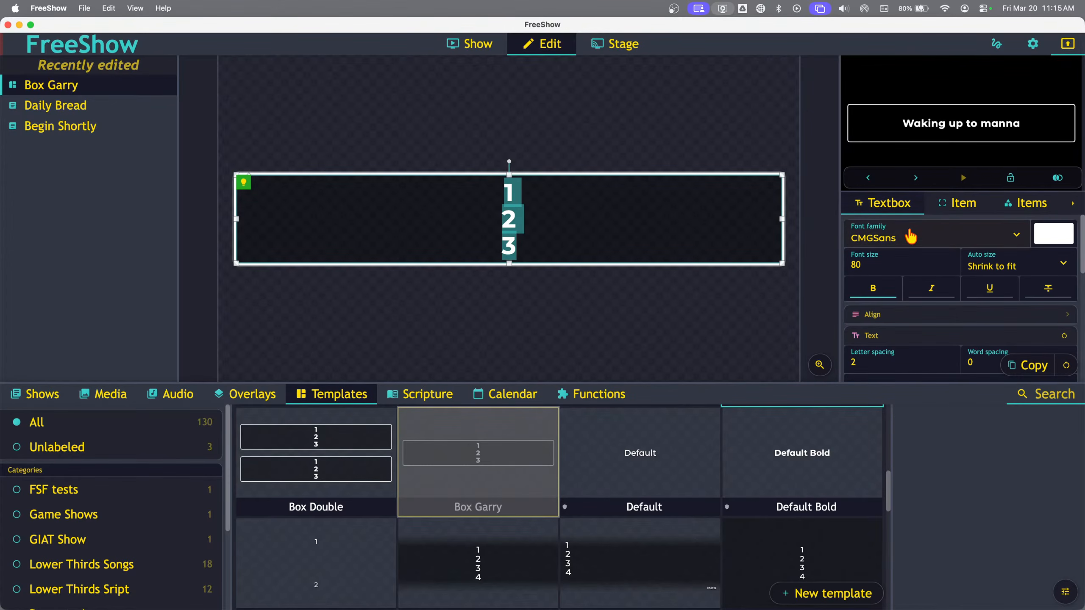
left_click(947, 238)
scroll(907, 306, "down", 3)
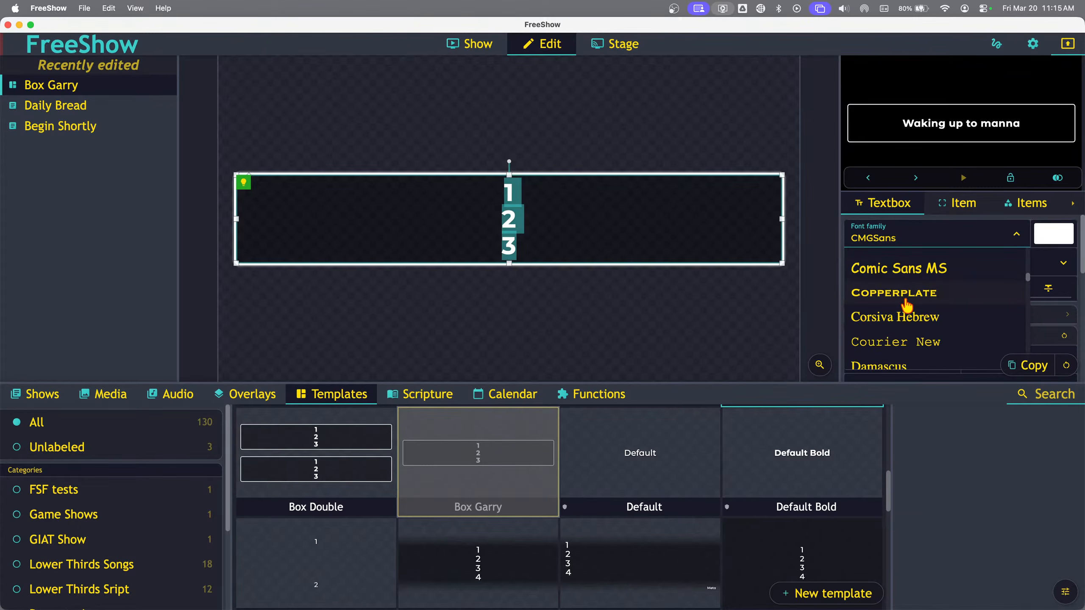
scroll(906, 305, "down", 10)
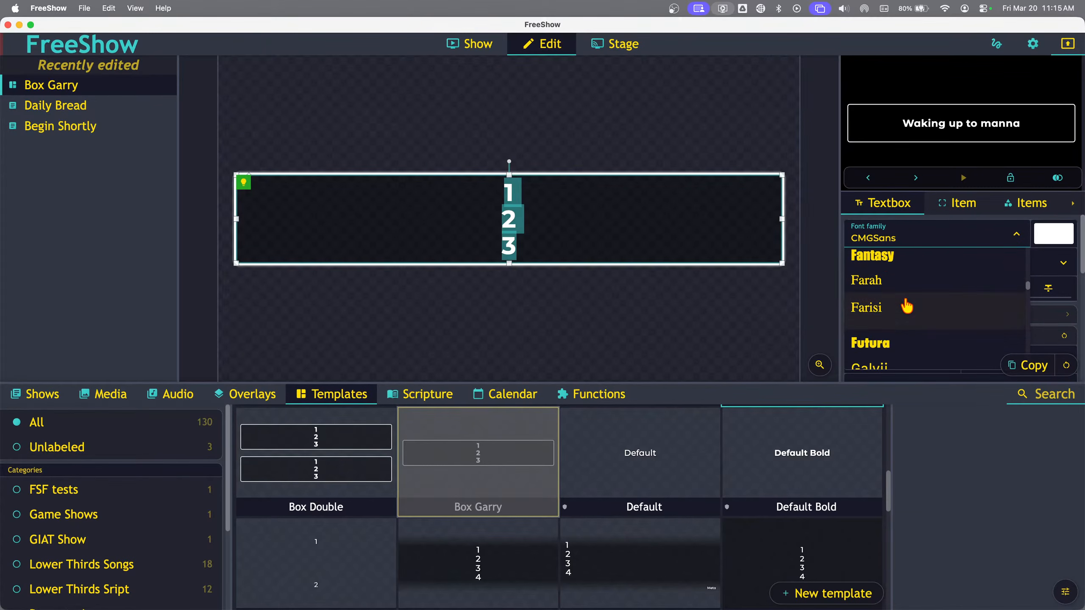
left_click(882, 266)
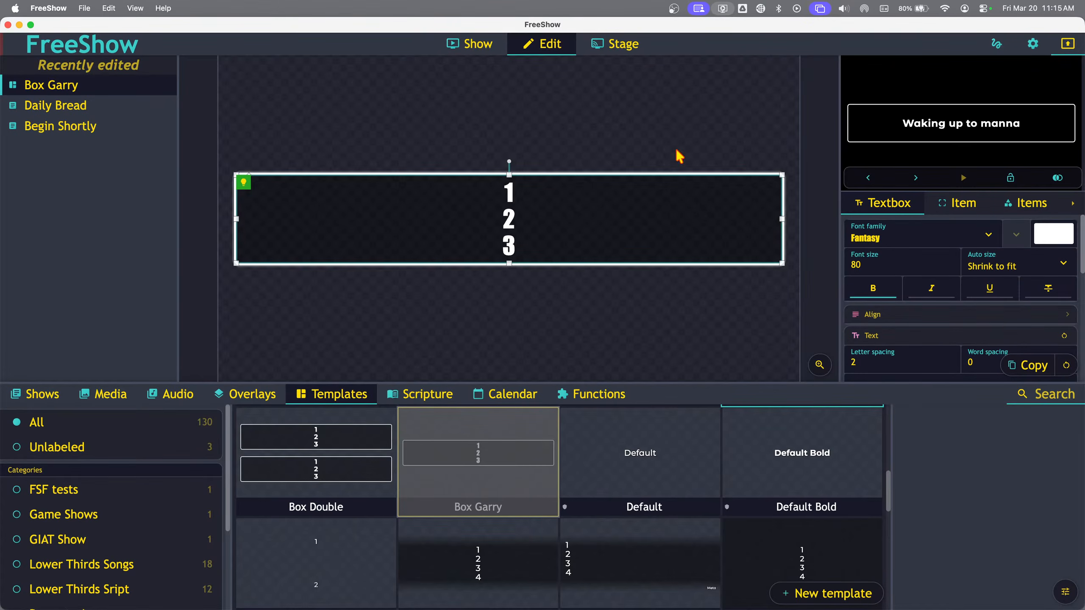
Apply the customized Box template copy to "Daily Bread" and check the presented slide in the enlarged output preview
left_click(476, 48)
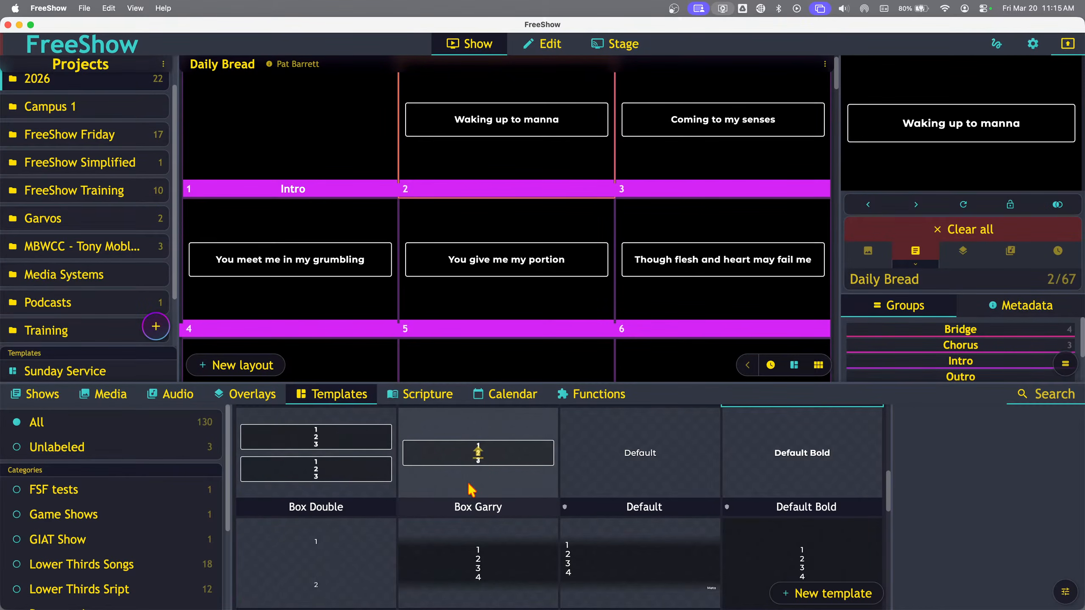
left_click(503, 472)
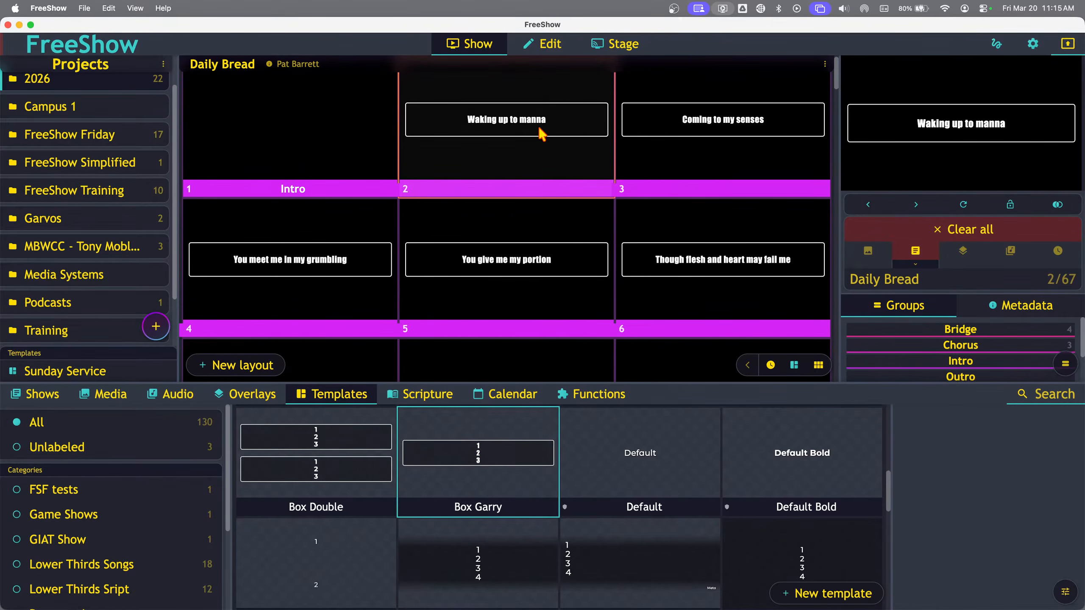
double_click(944, 163)
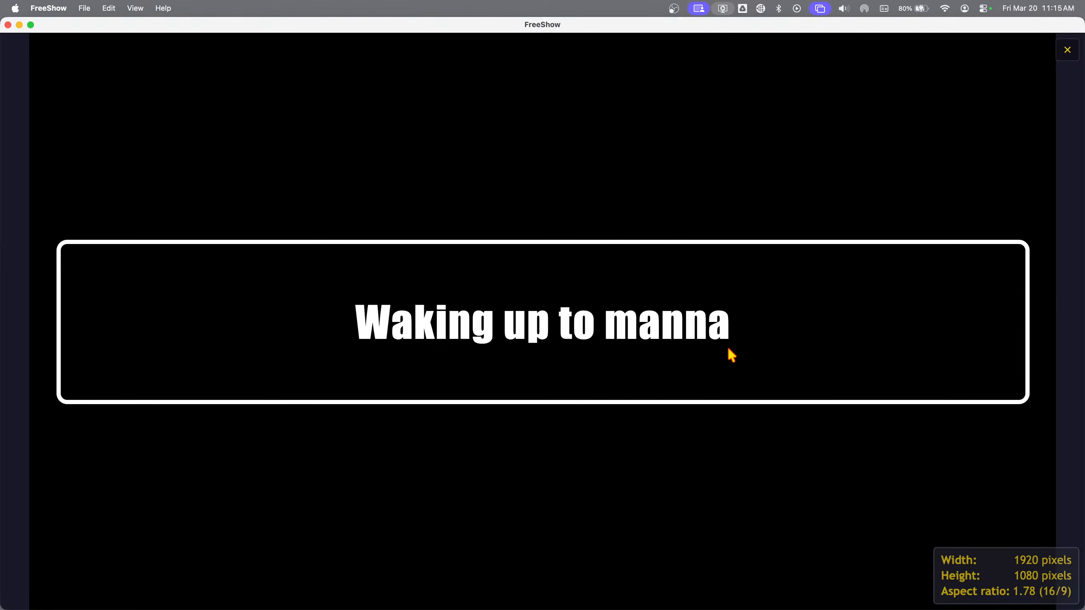
key("Escape")
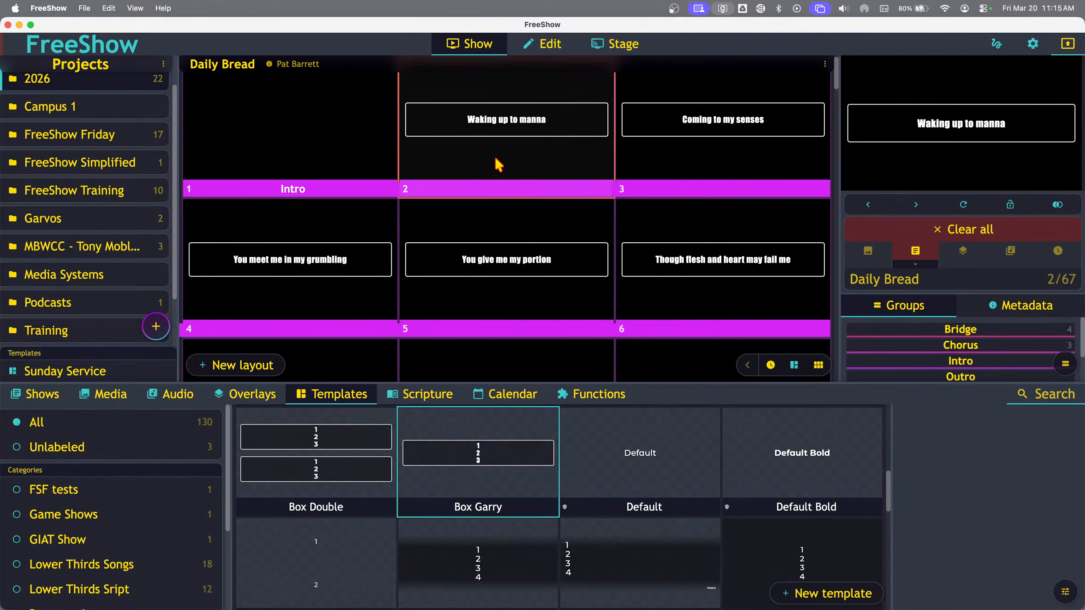
Open the "agnus dei" show, present its first Verse slide, and view it in the enlarged output preview
left_click(42, 395)
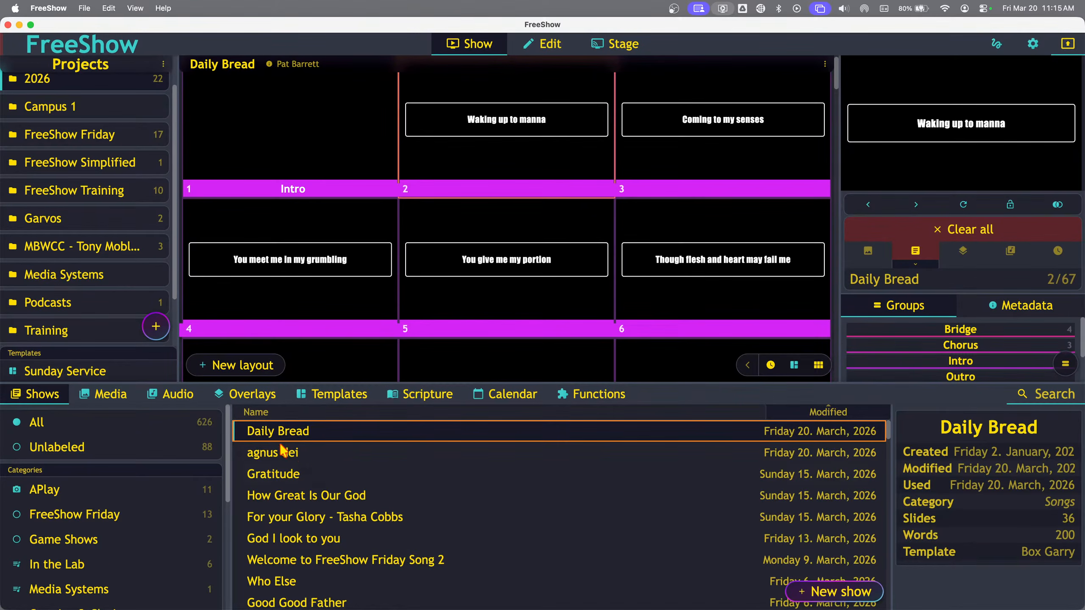
left_click(275, 457)
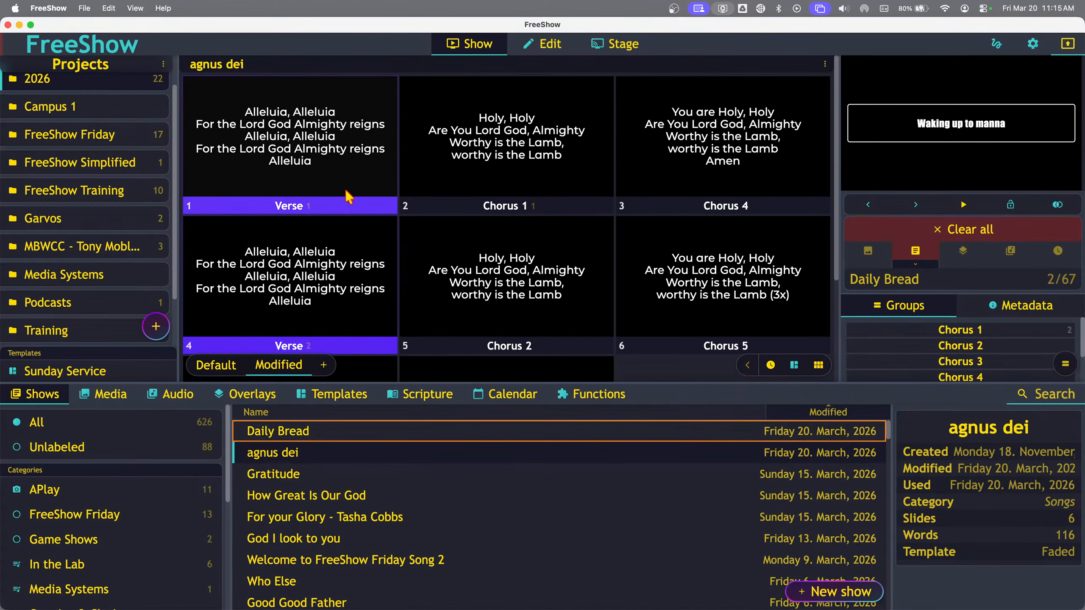
left_click(331, 151)
left_click(918, 152)
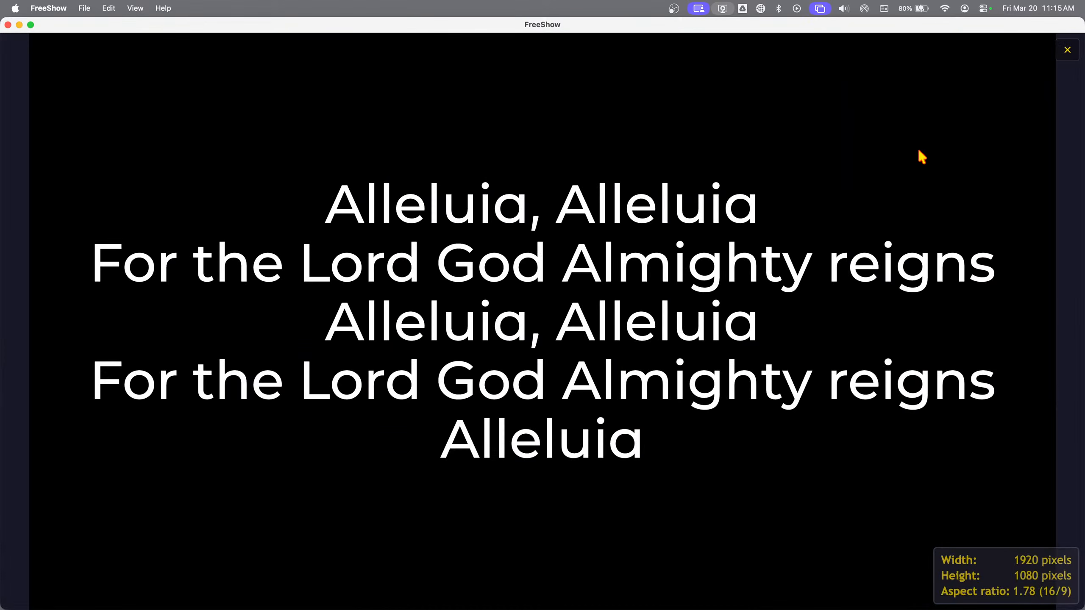
left_click(712, 219)
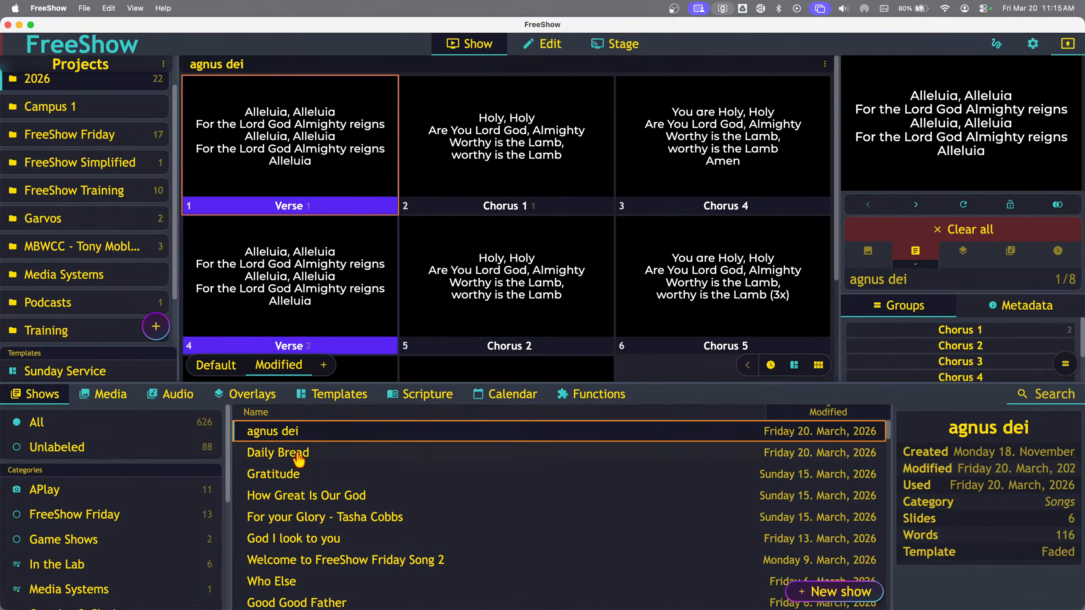
Open the "Daily Bread" show and apply the Big Bold template to it
left_click(284, 454)
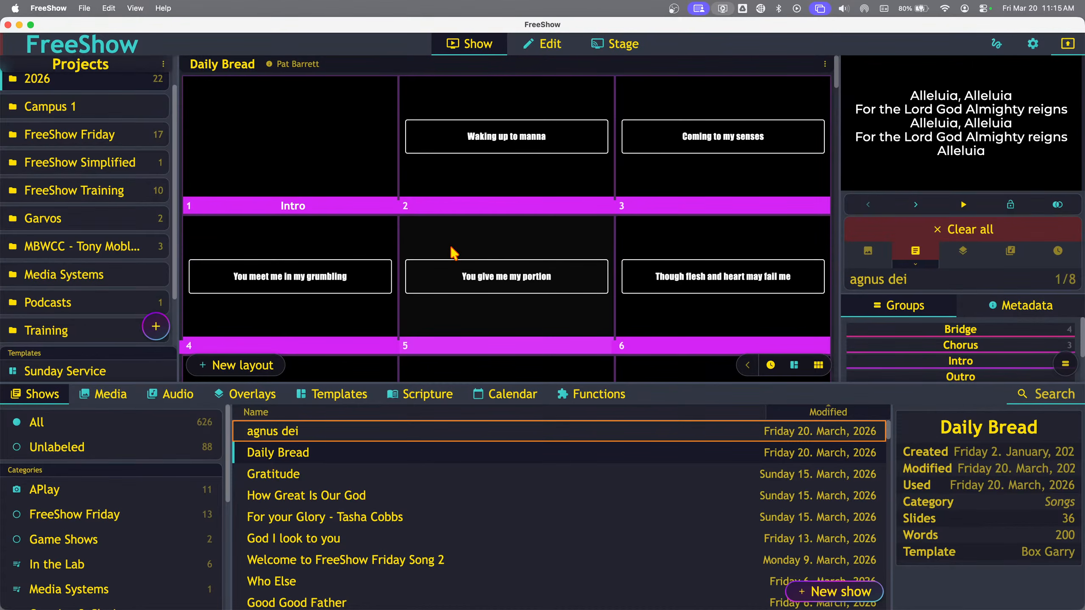
left_click(321, 394)
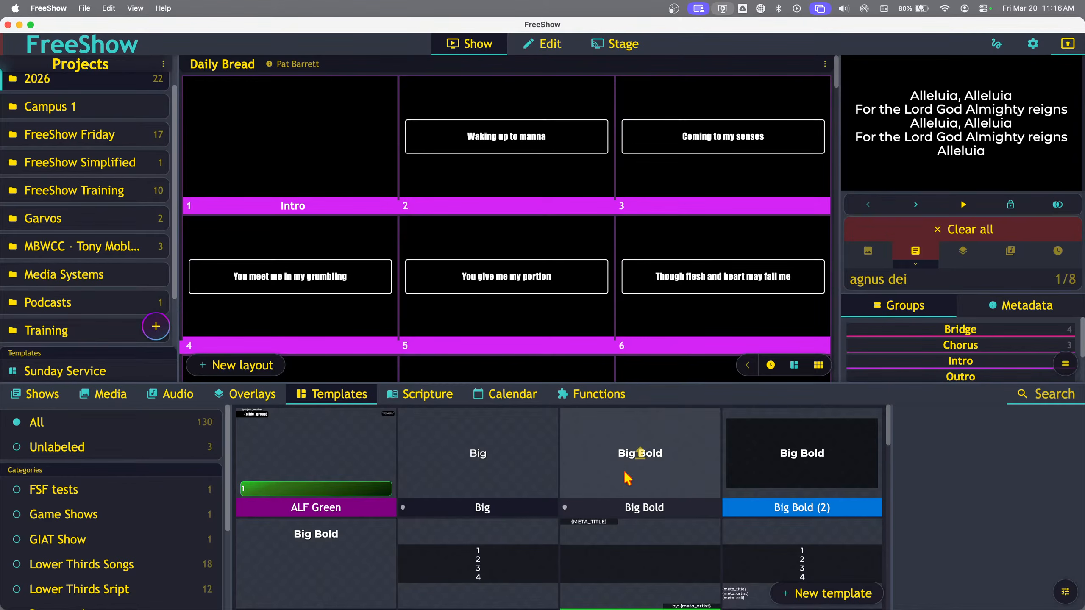
left_click(665, 458)
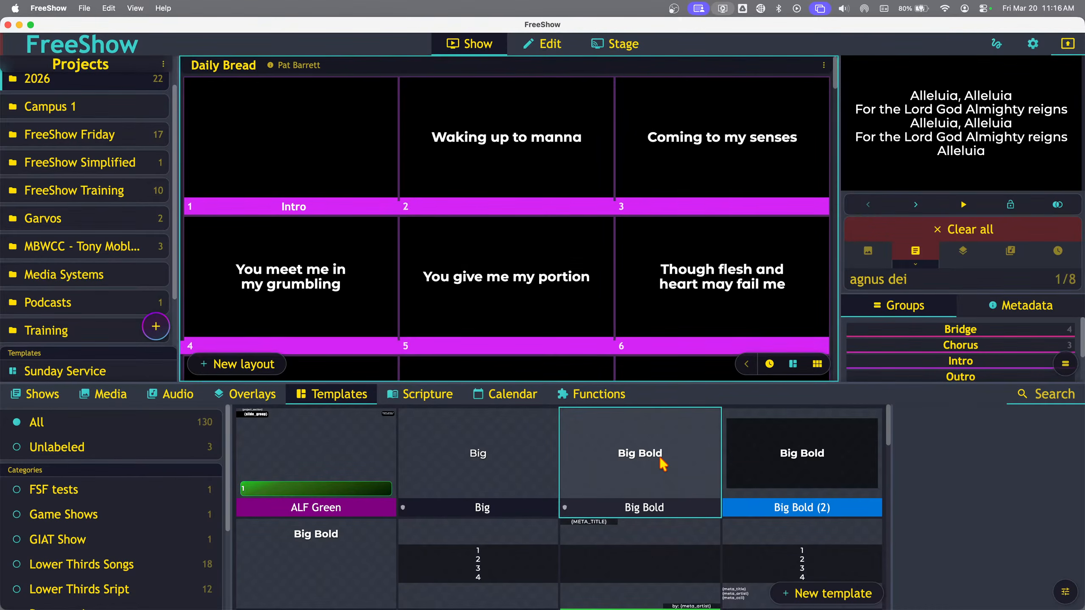
Present slides 2, 3 and 6 of "Daily Bread" and look through its following slides in the Big Bold look
left_click(526, 149)
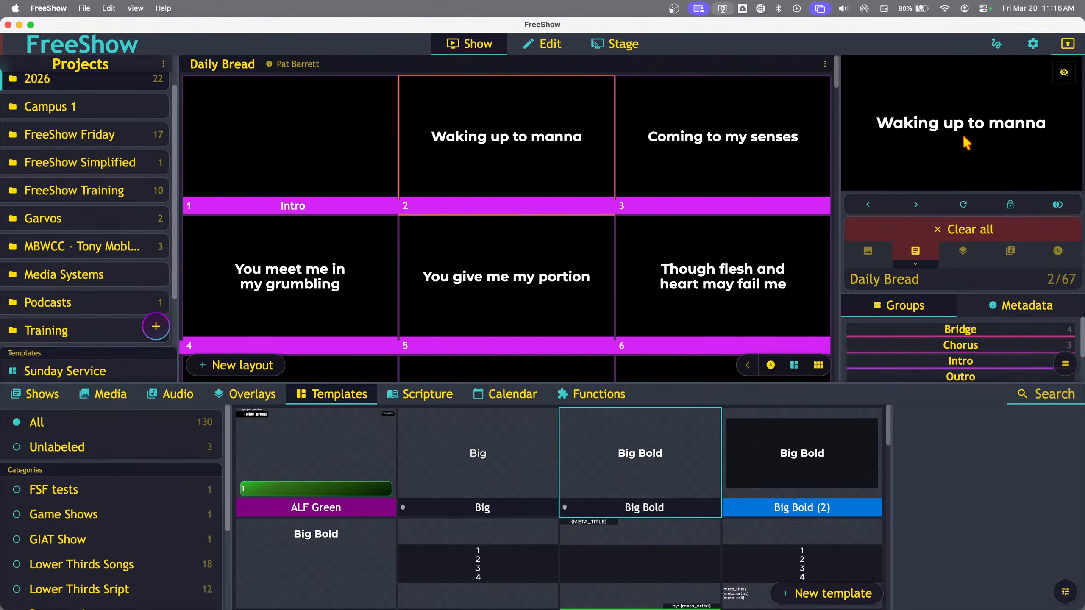
left_click(783, 149)
left_click(721, 288)
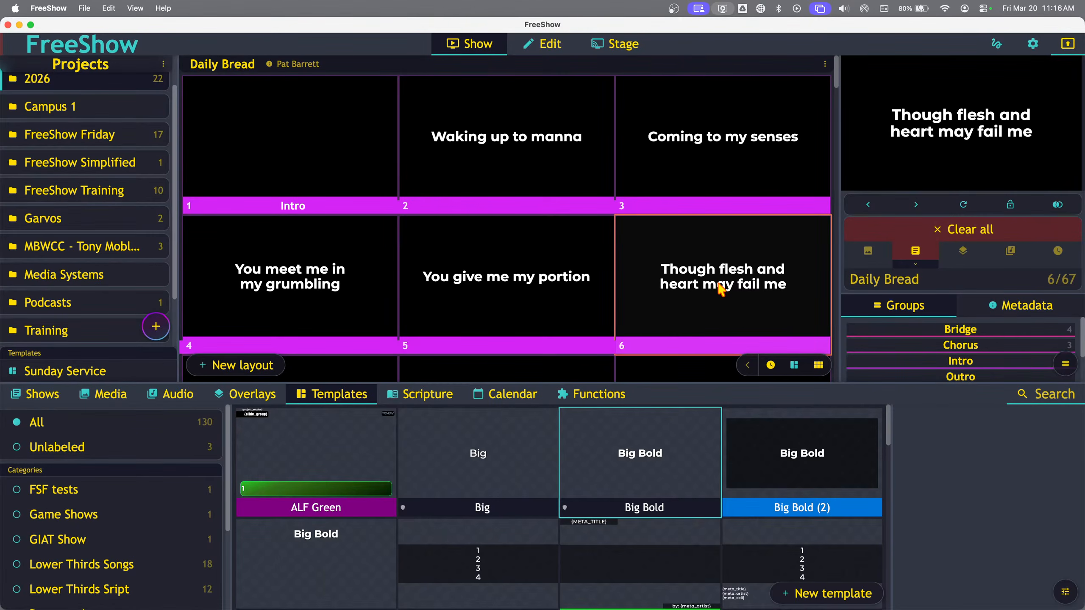
scroll(613, 302, "down", 5)
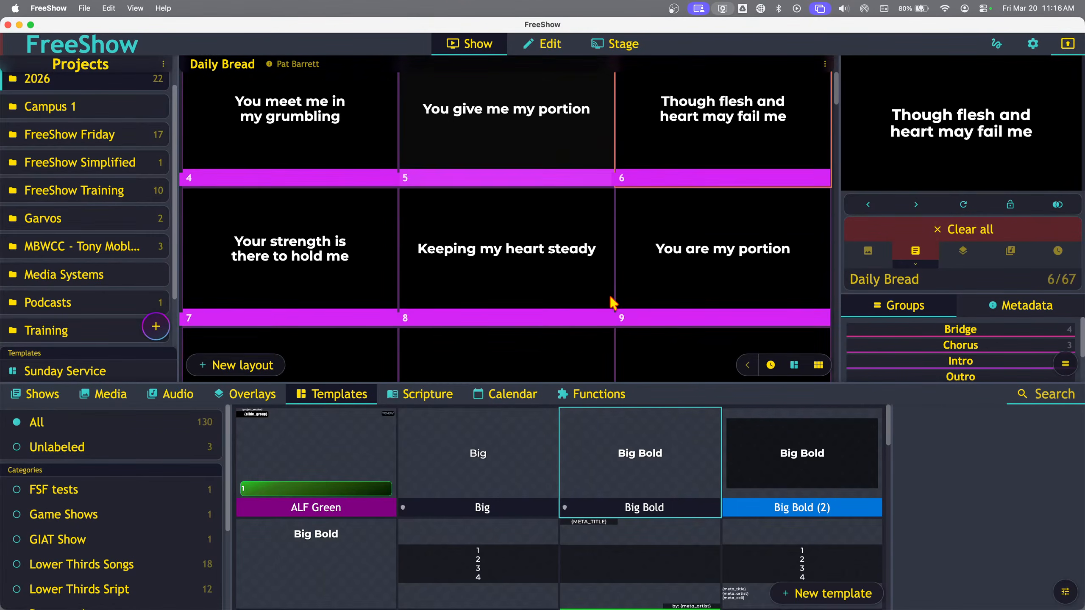
scroll(612, 302, "down", 1)
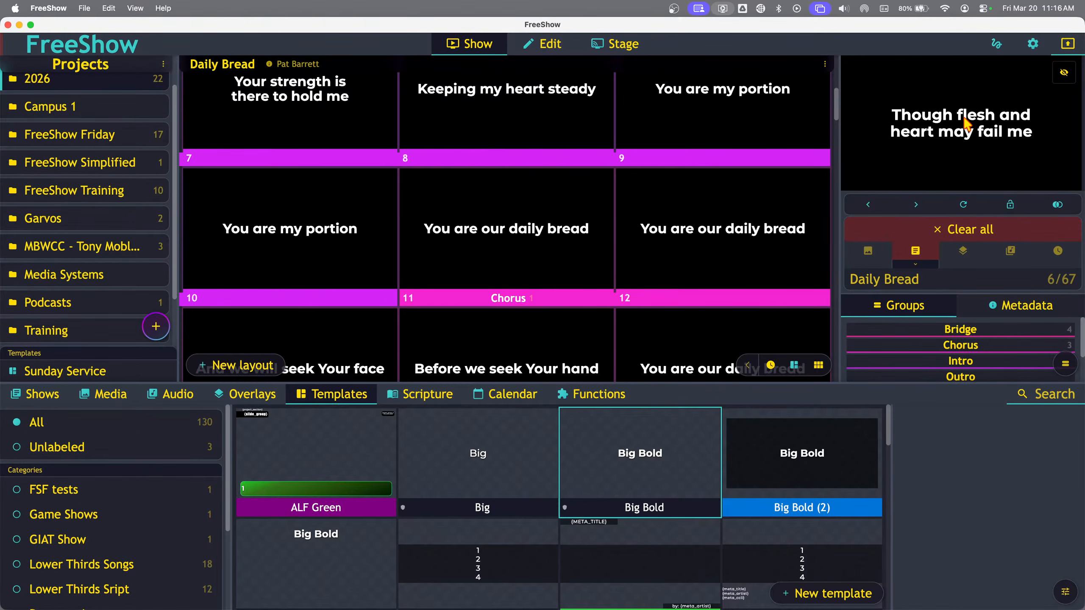
Check which style the 1-Primary output uses, and set that Default style to override slides with the Box Garry template
left_click(1033, 44)
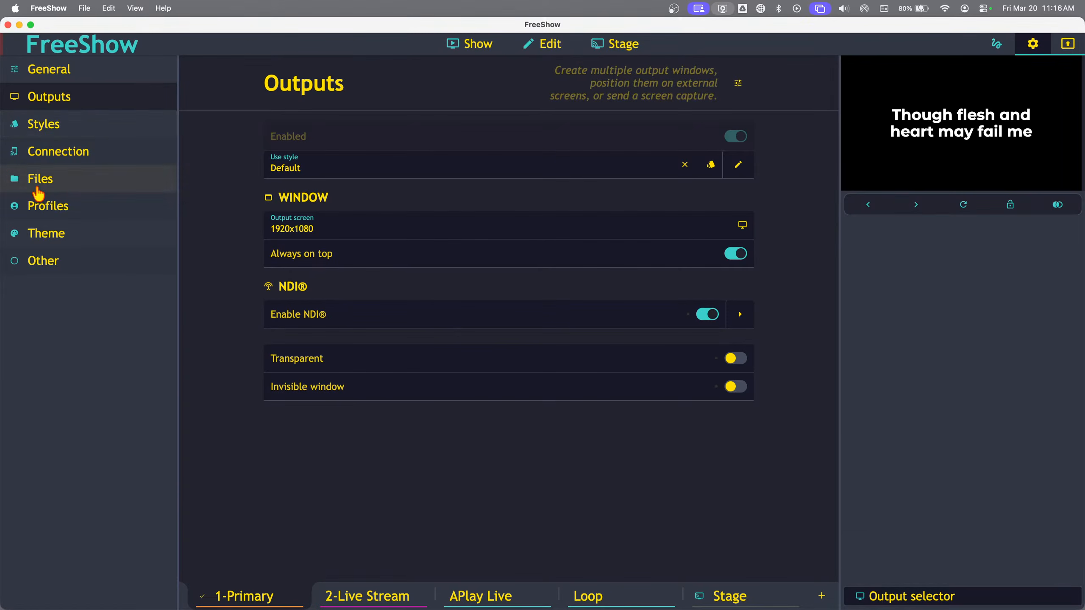
left_click(51, 125)
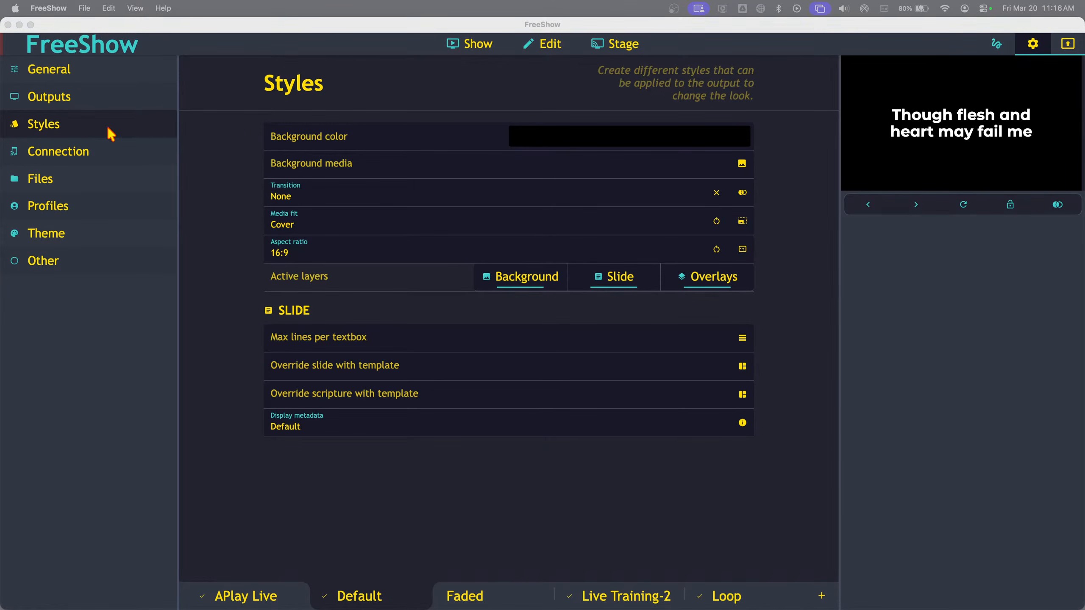
left_click(66, 103)
left_click(66, 103)
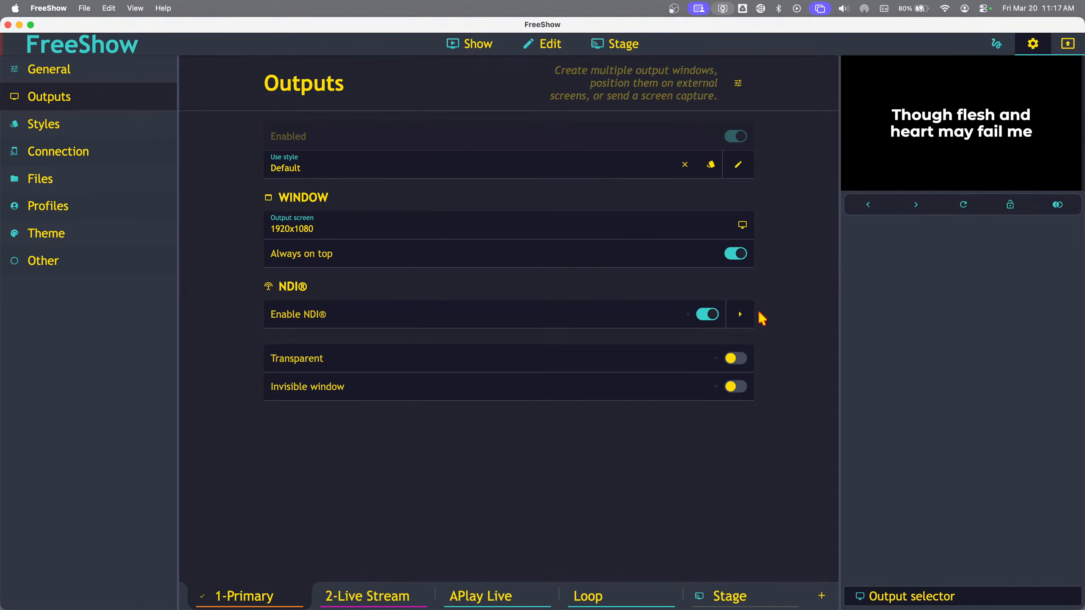
mouse_move(935, 131)
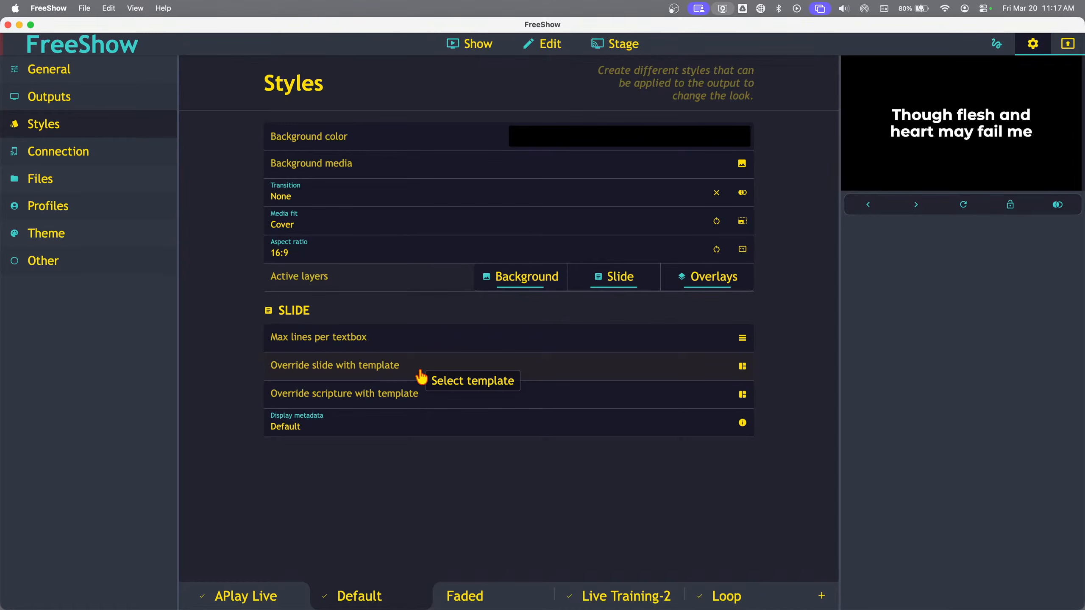
left_click(420, 371)
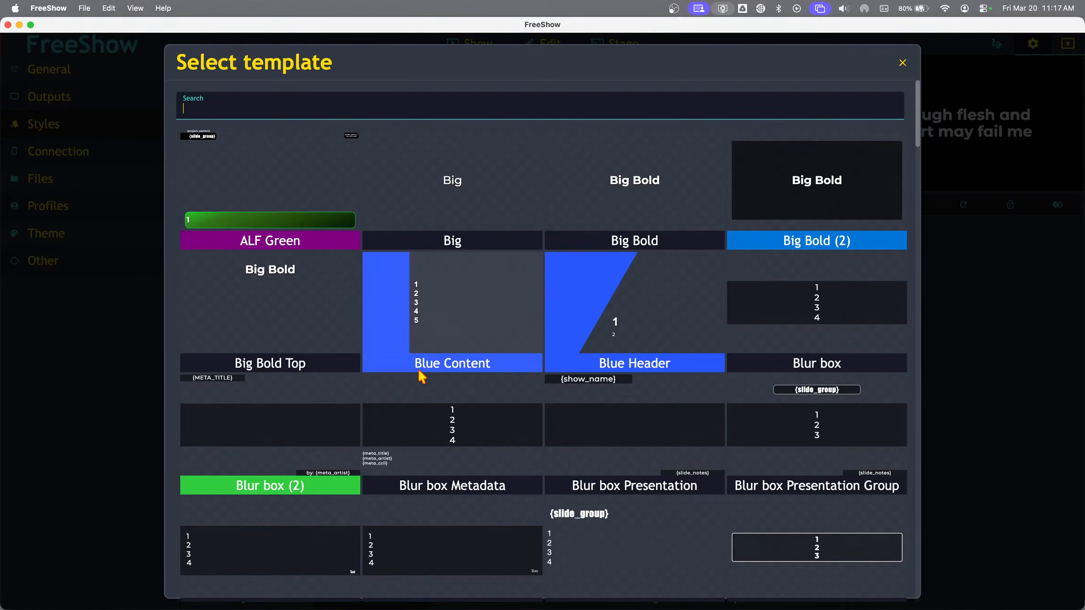
scroll(470, 385, "down", 6)
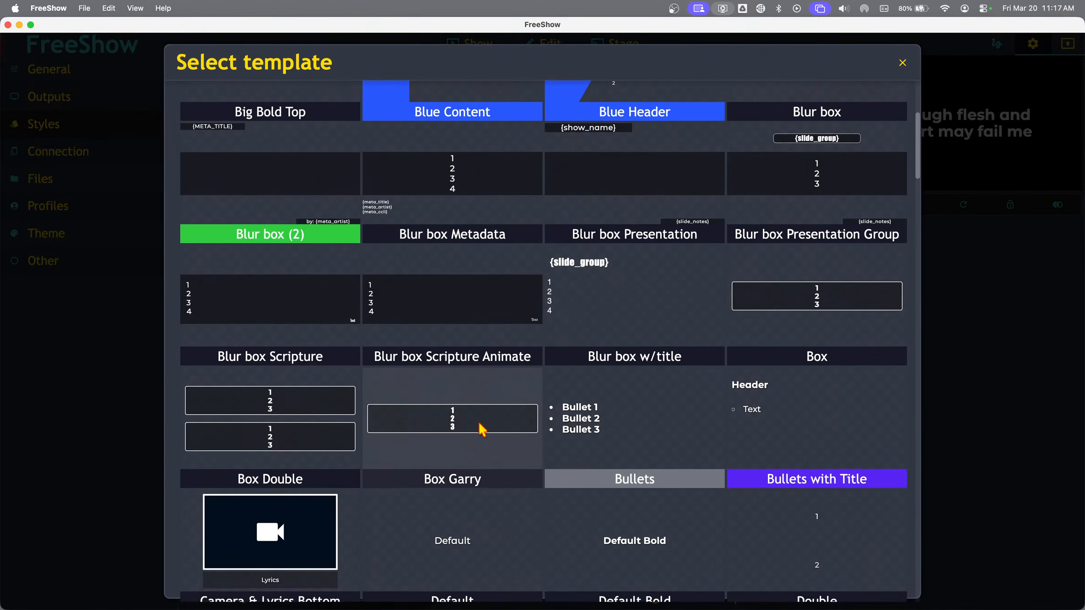
left_click(455, 443)
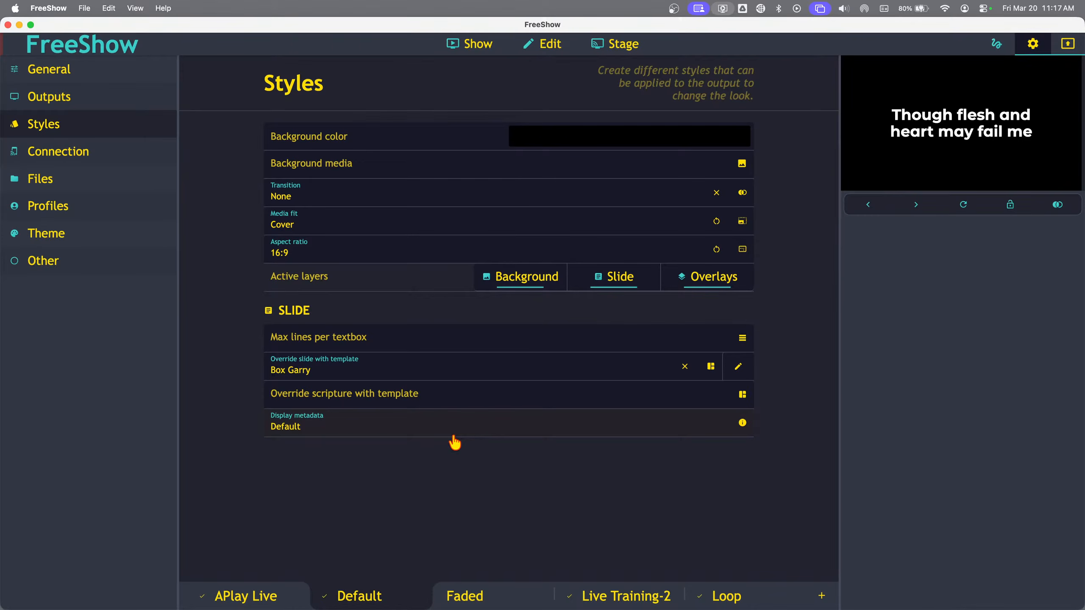
Examine the templates offered for overriding scripture in the Default style, and leave without choosing one
left_click(371, 397)
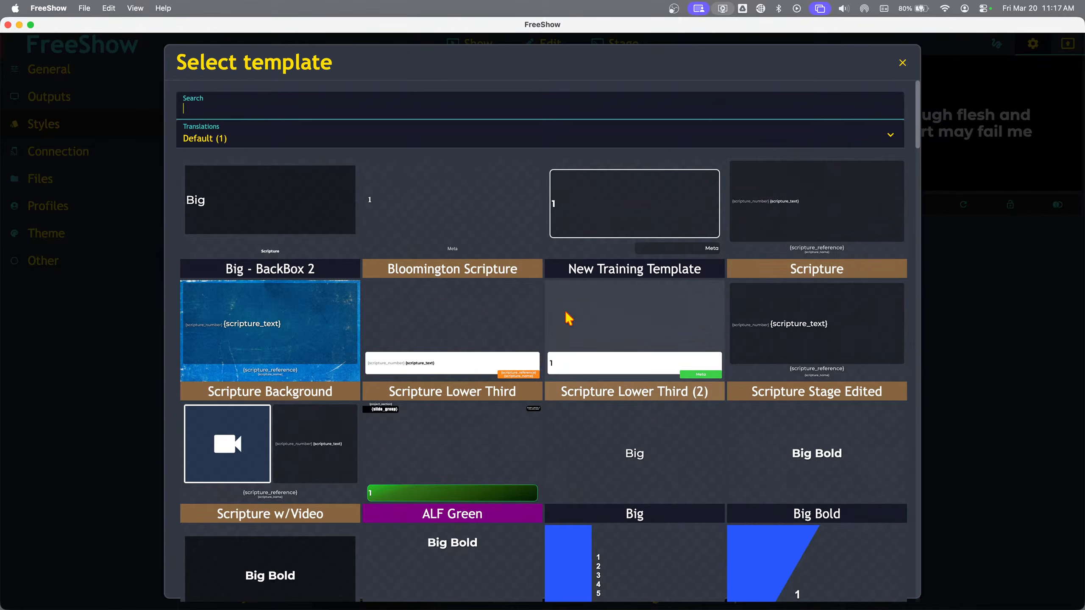
scroll(568, 312, "down", 3)
scroll(636, 221, "up", 1)
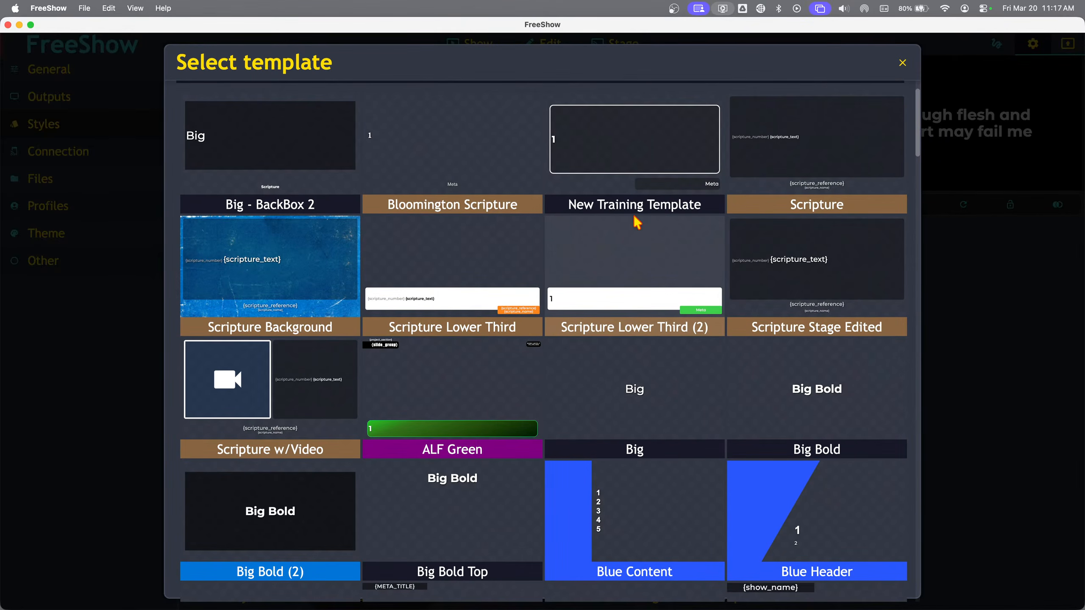
scroll(637, 221, "up", 3)
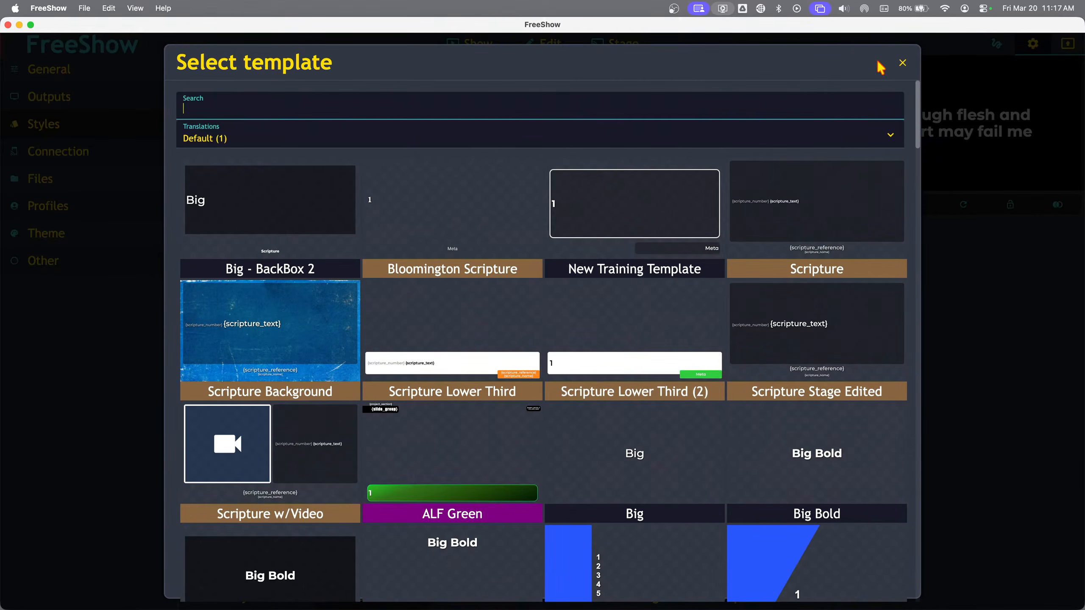
left_click(901, 63)
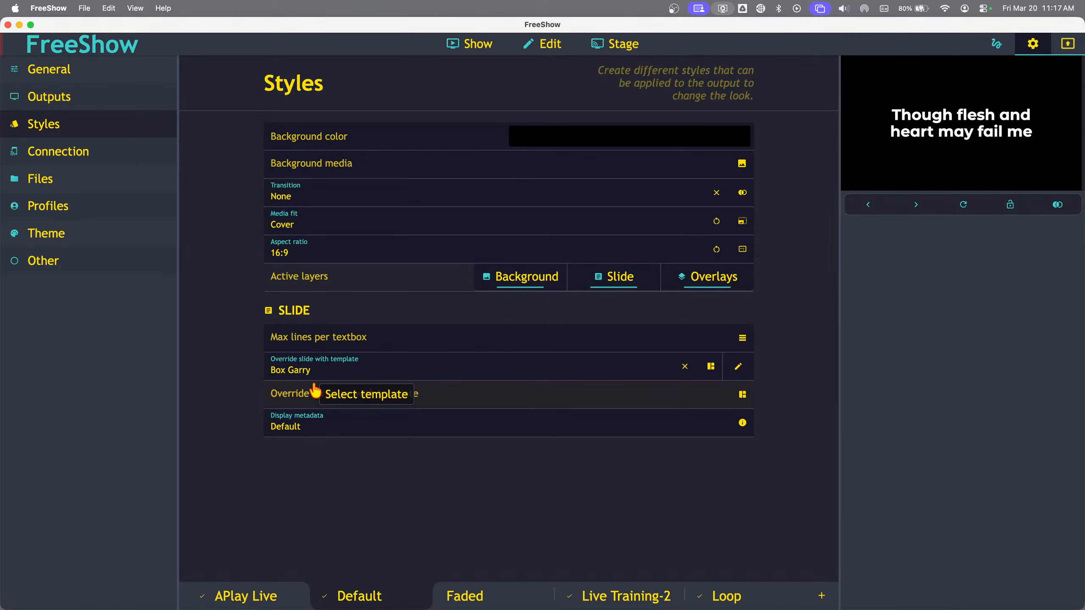
Return to "Daily Bread" and present slides 2 and 3 to check the style's template override on the output
left_click(475, 55)
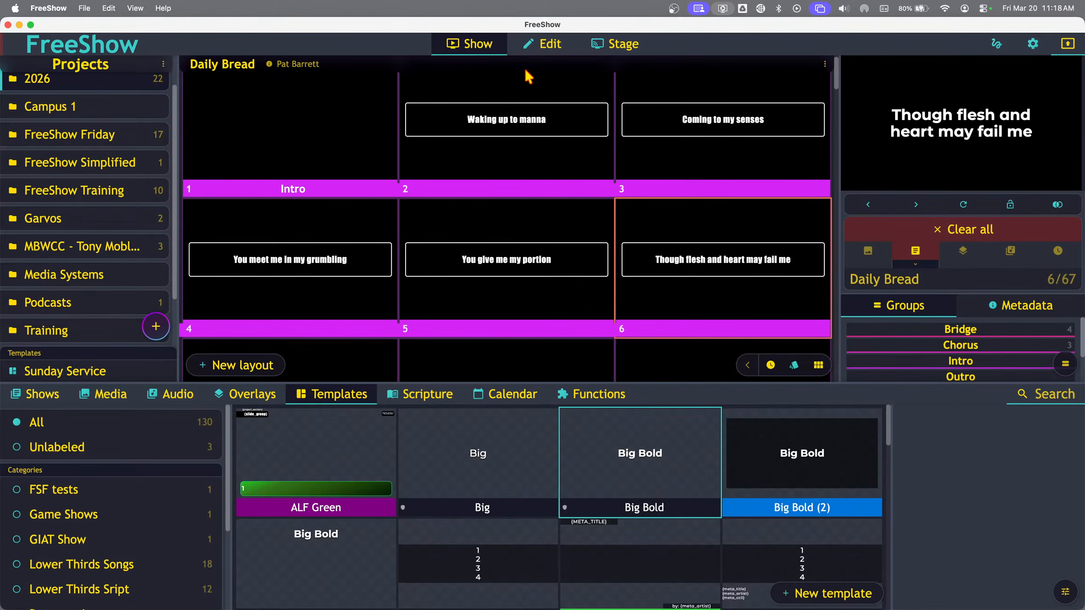
left_click(497, 126)
left_click(759, 132)
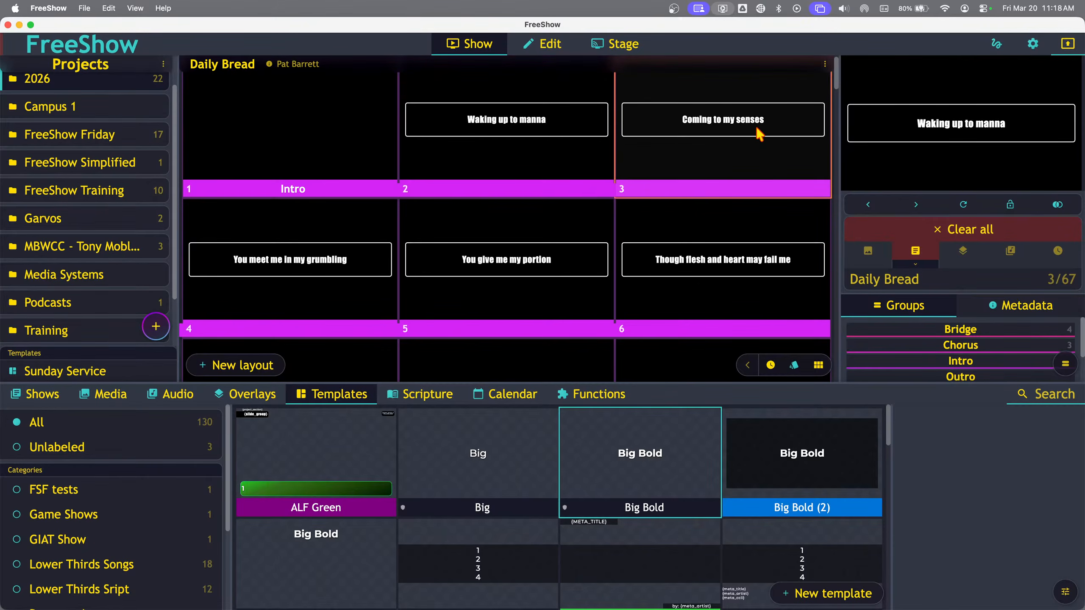
Open the "agnus dei" show, present its first Verse slide, and check the overridden look in the enlarged output preview
left_click(31, 394)
left_click(280, 454)
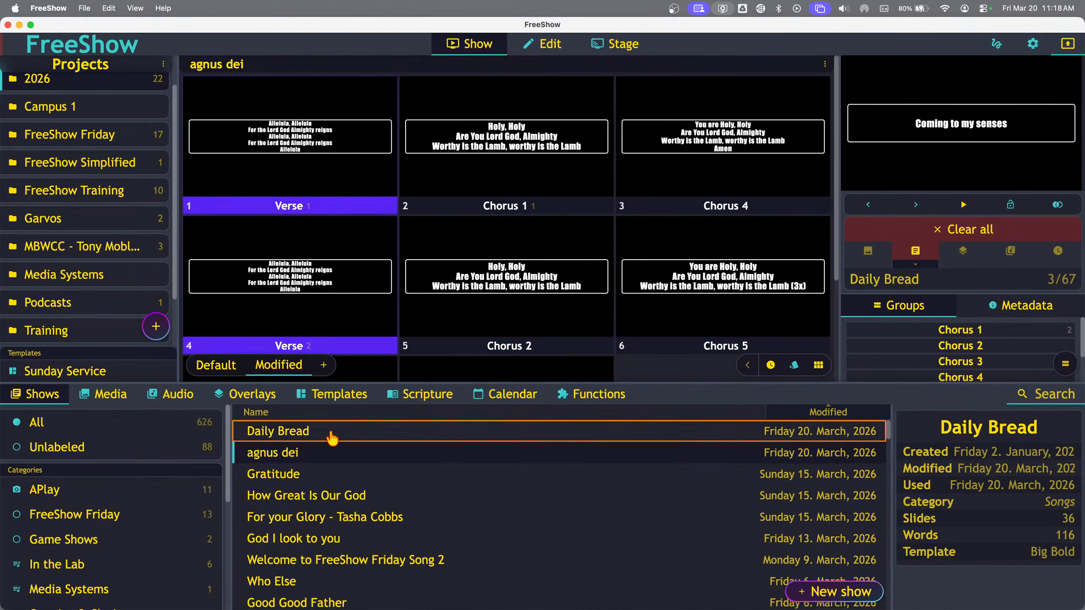
left_click(340, 159)
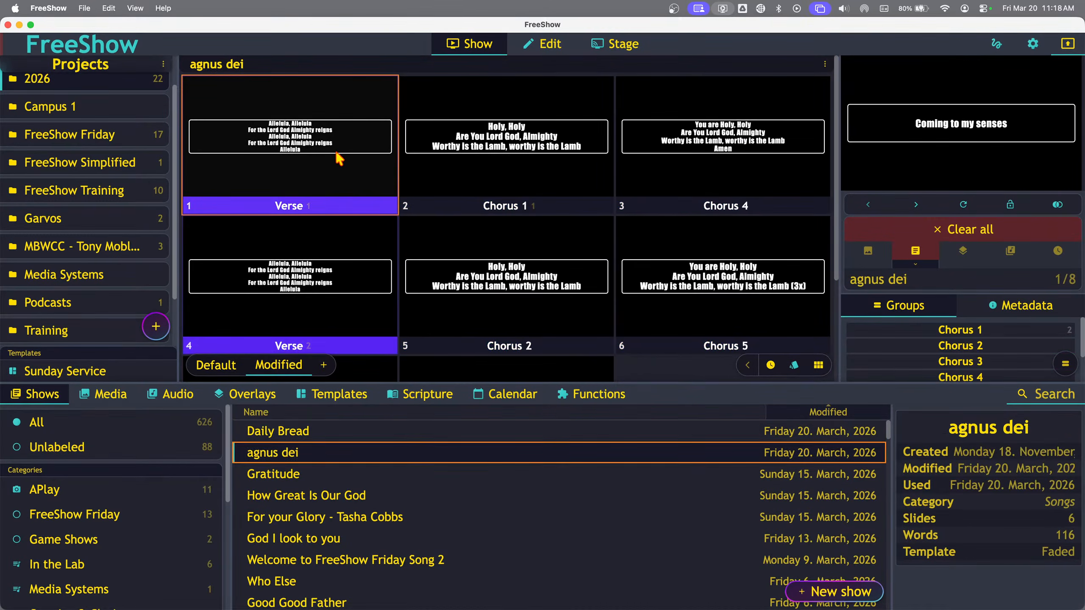
left_click(956, 148)
left_click(590, 260)
mouse_move(923, 165)
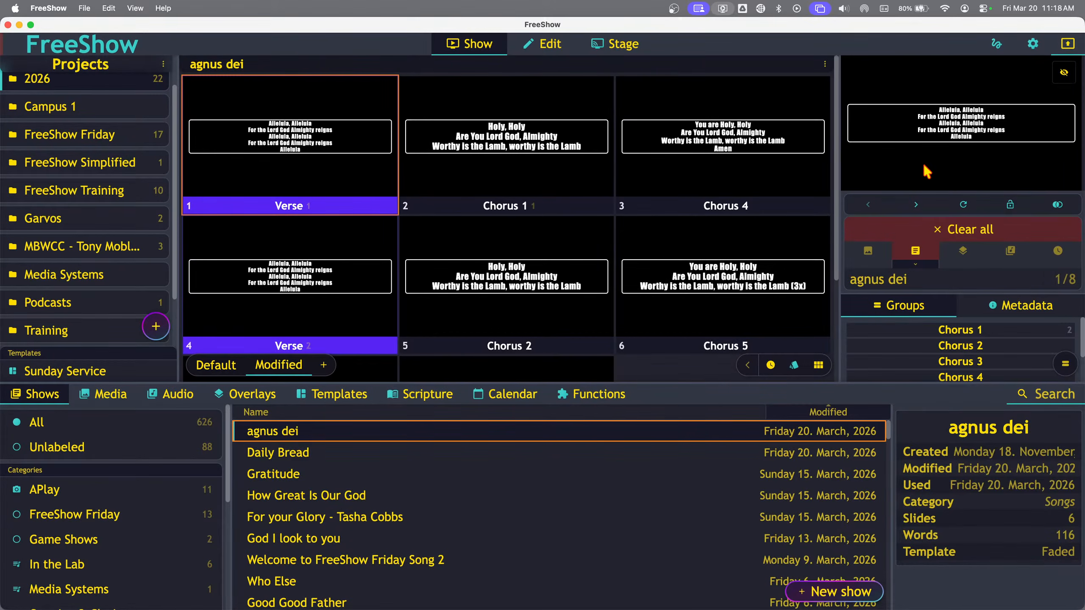
Enable the Loop output in the output settings
left_click(1033, 46)
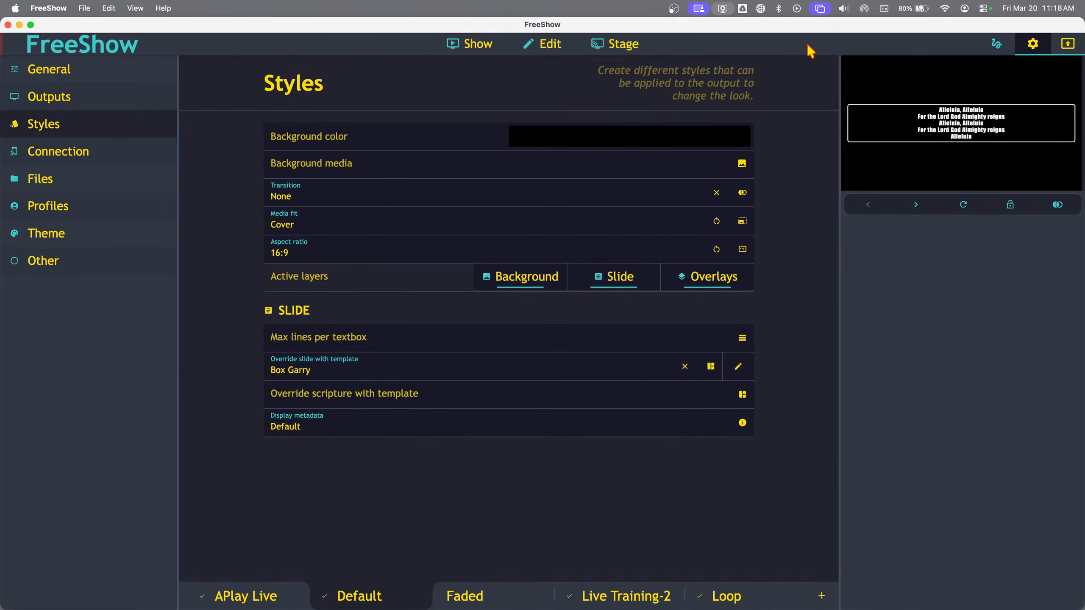
left_click(104, 106)
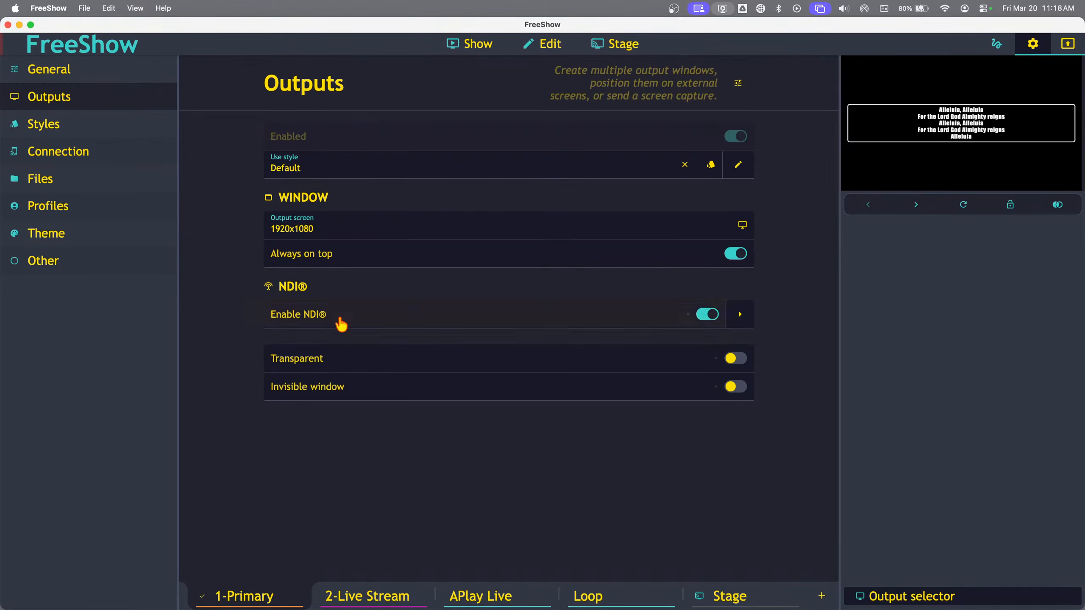
left_click(615, 599)
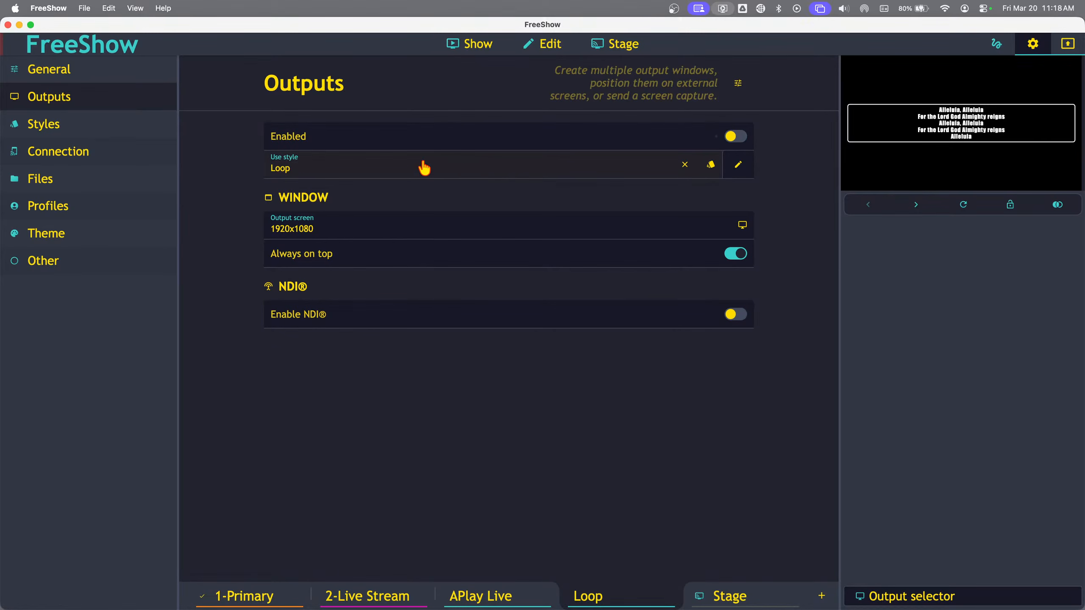
left_click(726, 141)
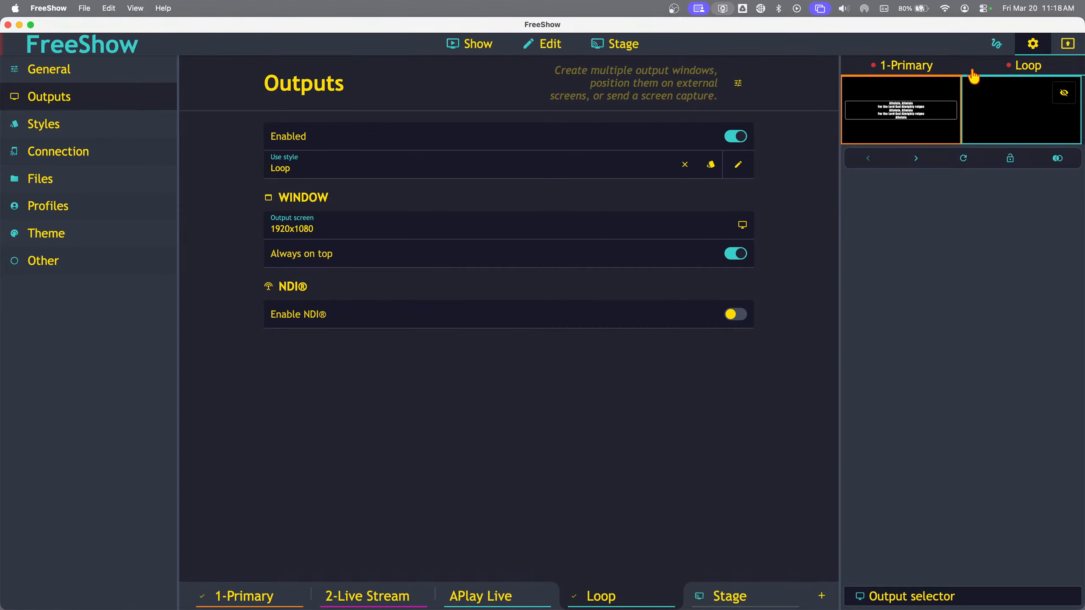
Set the Loop style to override slides with the Big Bold template
left_click(47, 126)
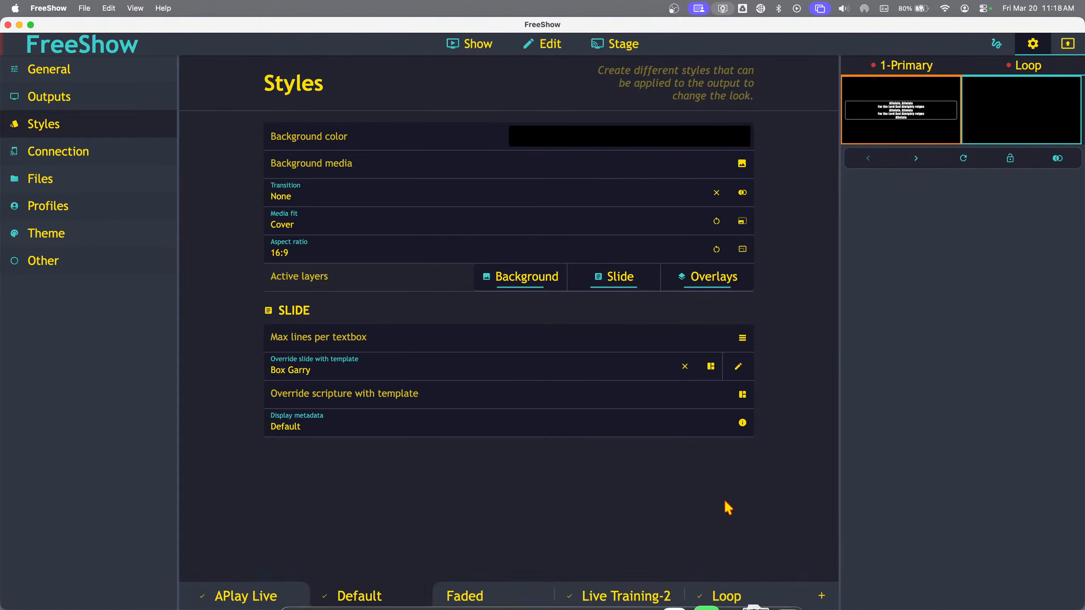
left_click(724, 597)
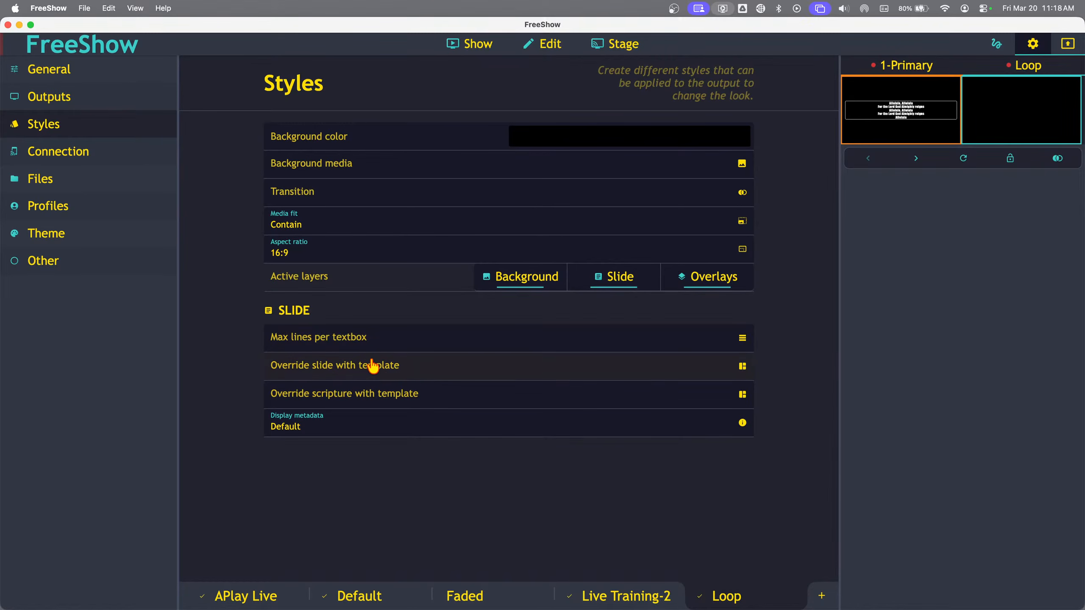
left_click(382, 370)
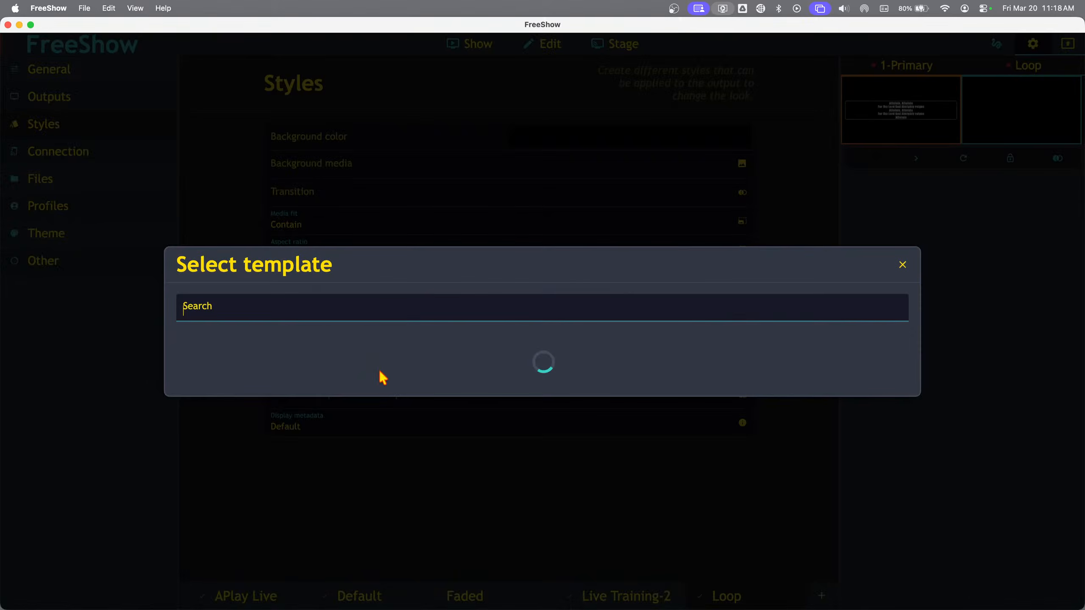
left_click(658, 207)
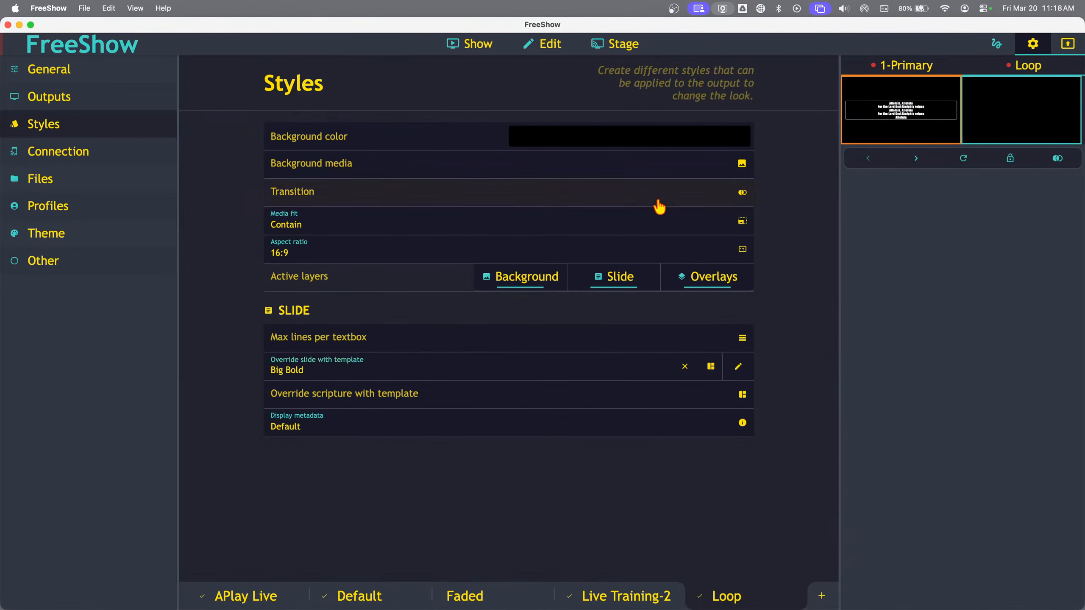
Present the first Verse slide of "agnus dei" again and compare the 1-Primary and Loop outputs in their enlarged previews
left_click(481, 45)
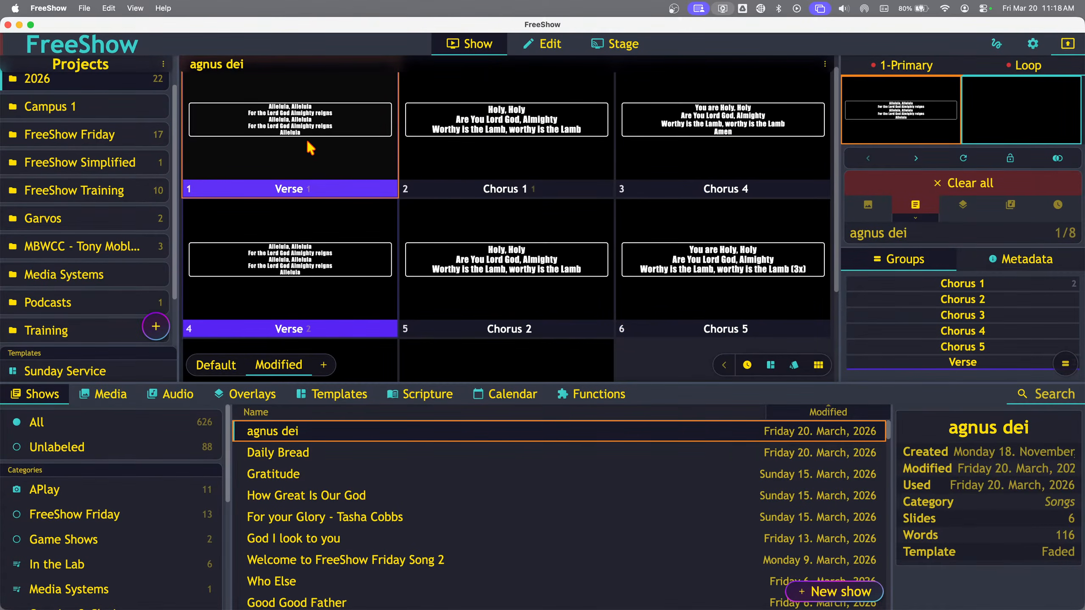
left_click(897, 128)
left_click(568, 234)
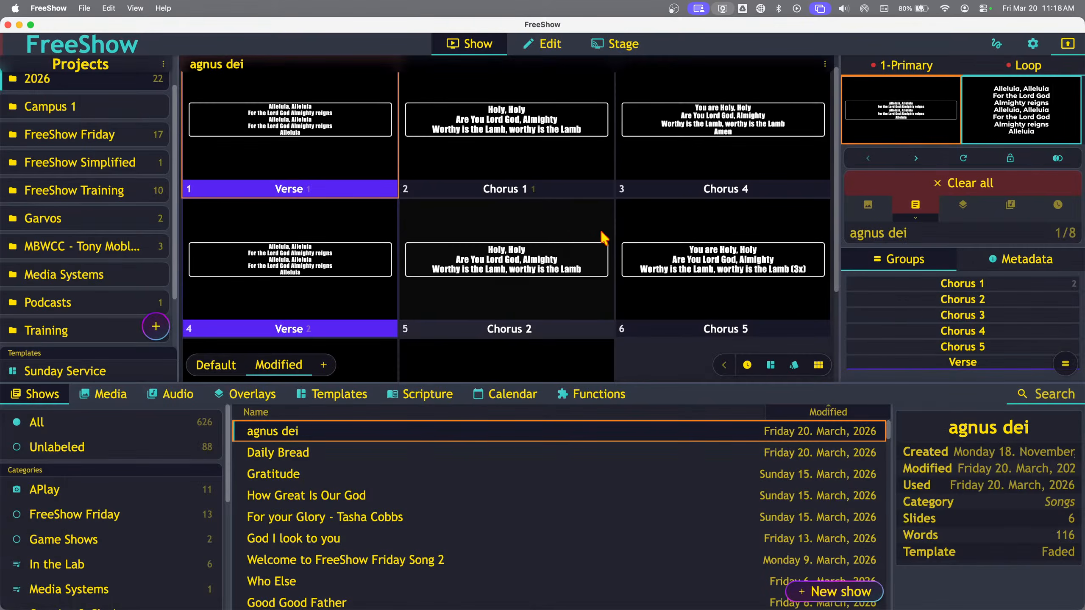
left_click(1015, 121)
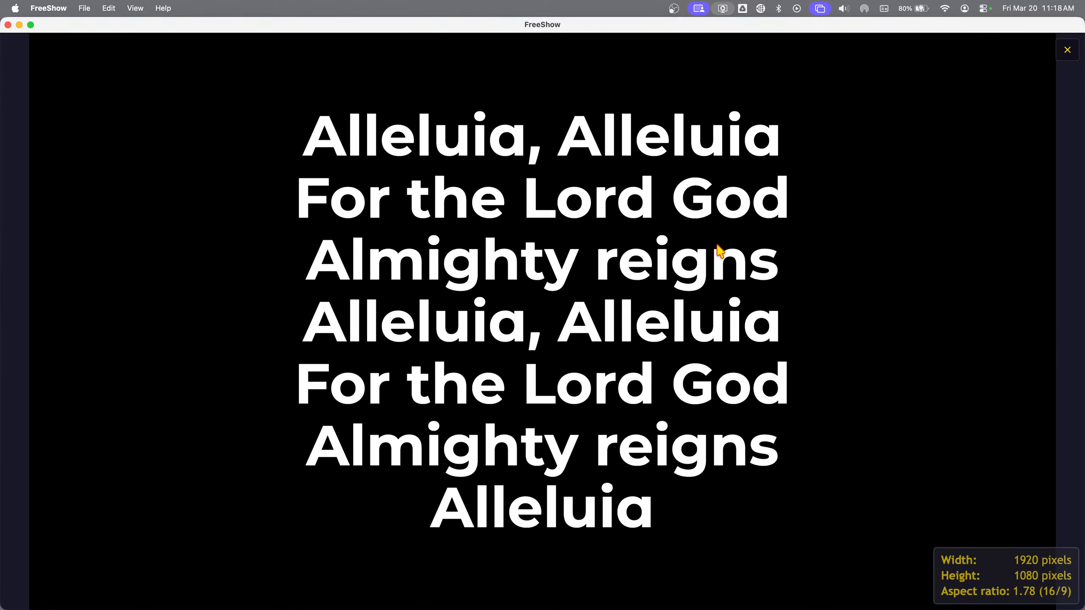
left_click(639, 235)
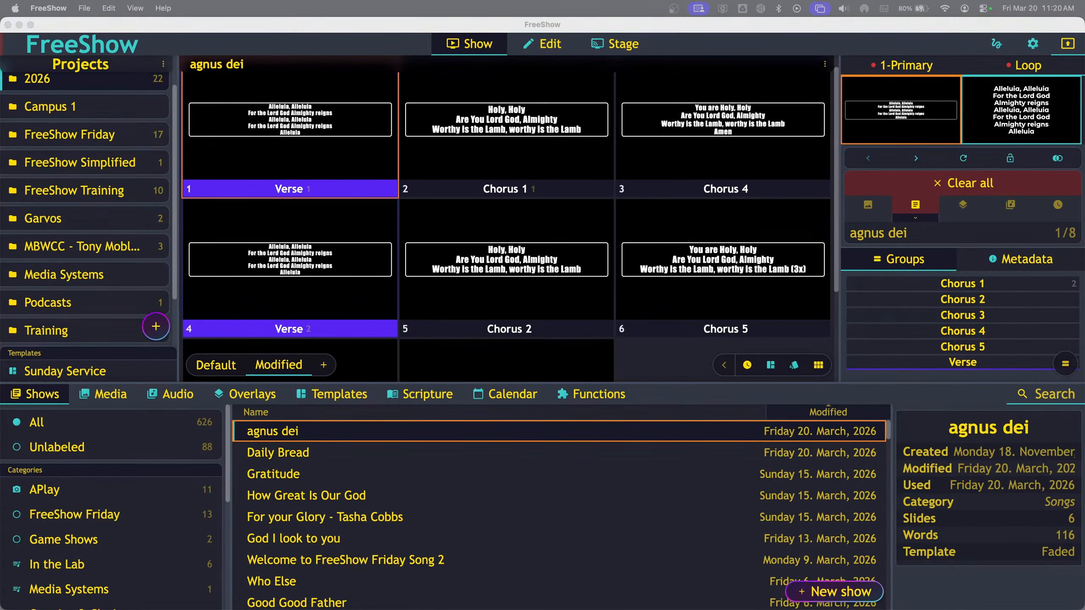
Compare the slides in the Default and Modified layouts of the "agnus dei" show
key("super+s")
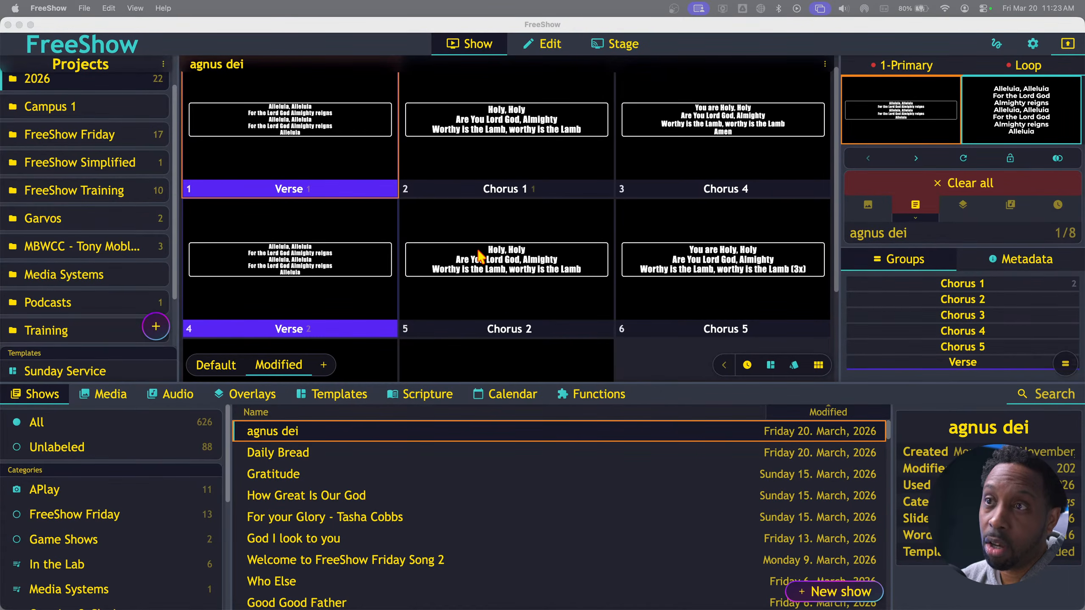
scroll(478, 256, "down", 3)
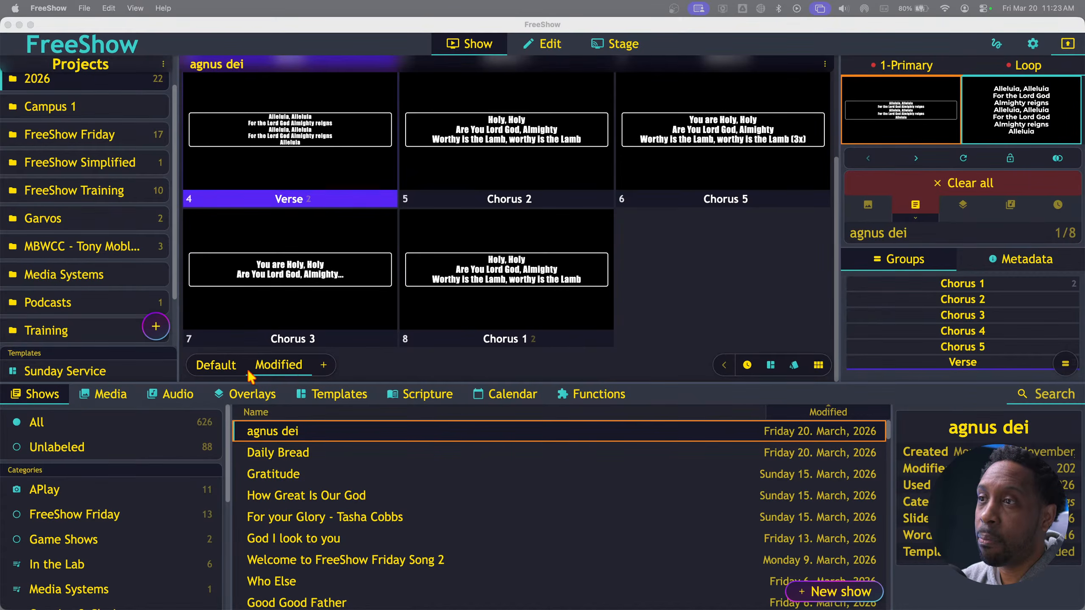
left_click(215, 372)
left_click(215, 373)
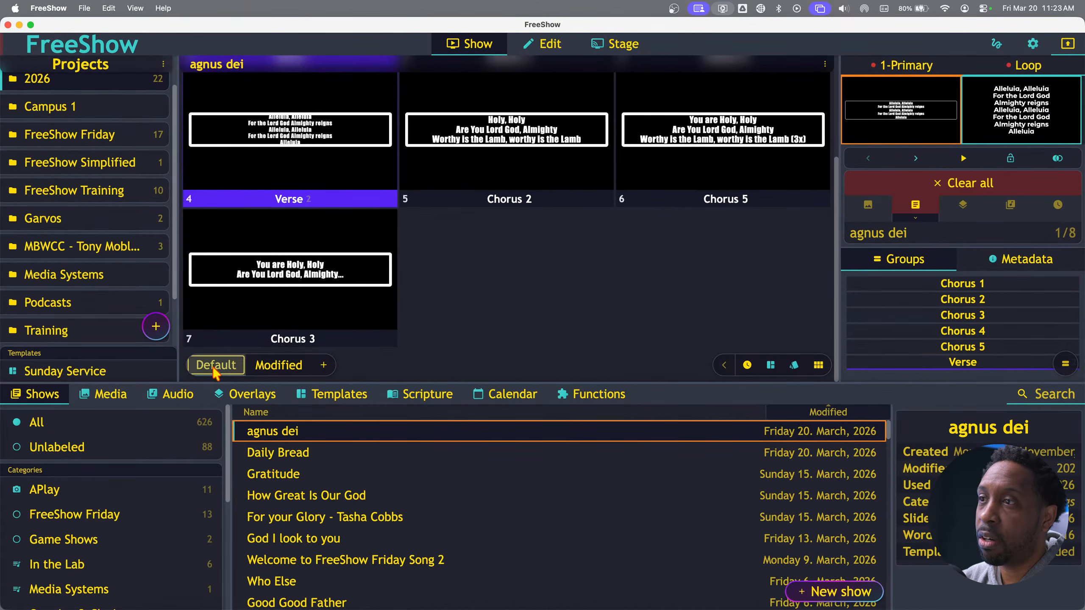
scroll(367, 271, "up", 3)
scroll(366, 268, "down", 3)
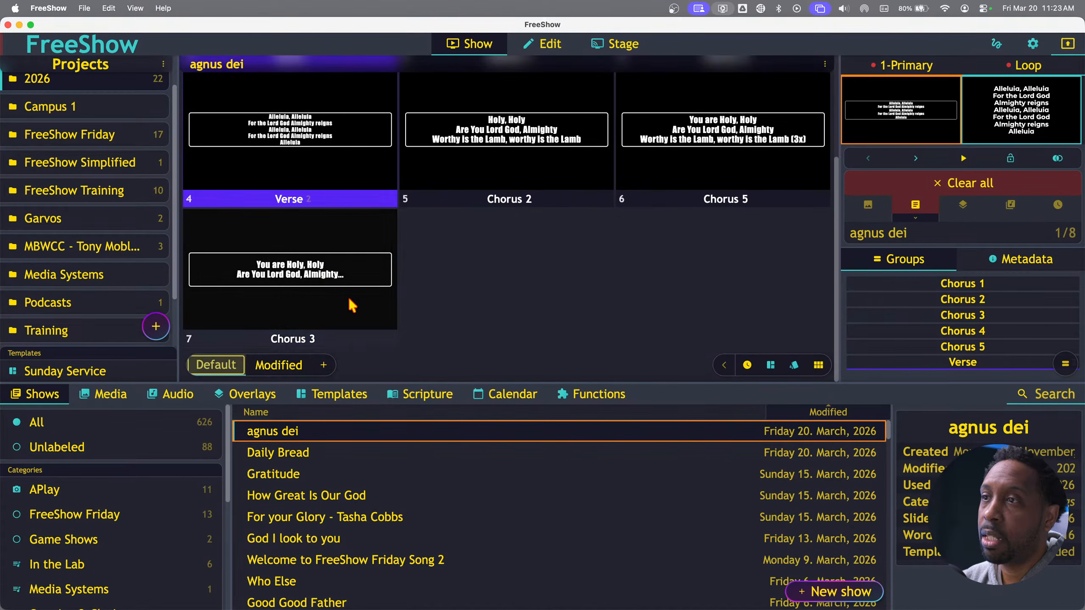
left_click(278, 365)
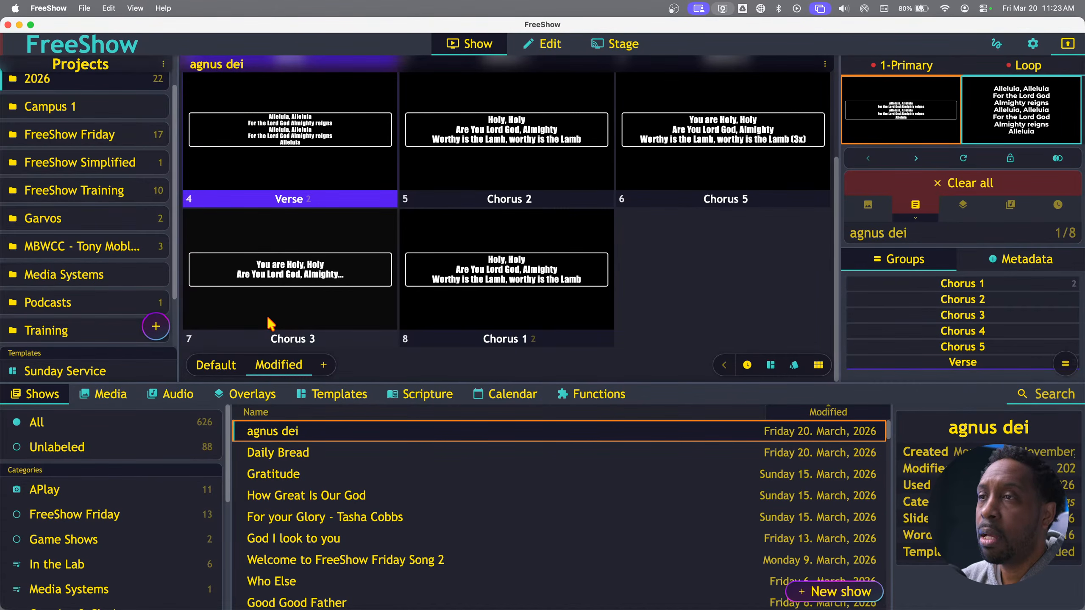
Add another layout to the "agnus dei" show and name it "Spirit Led"
left_click(322, 367)
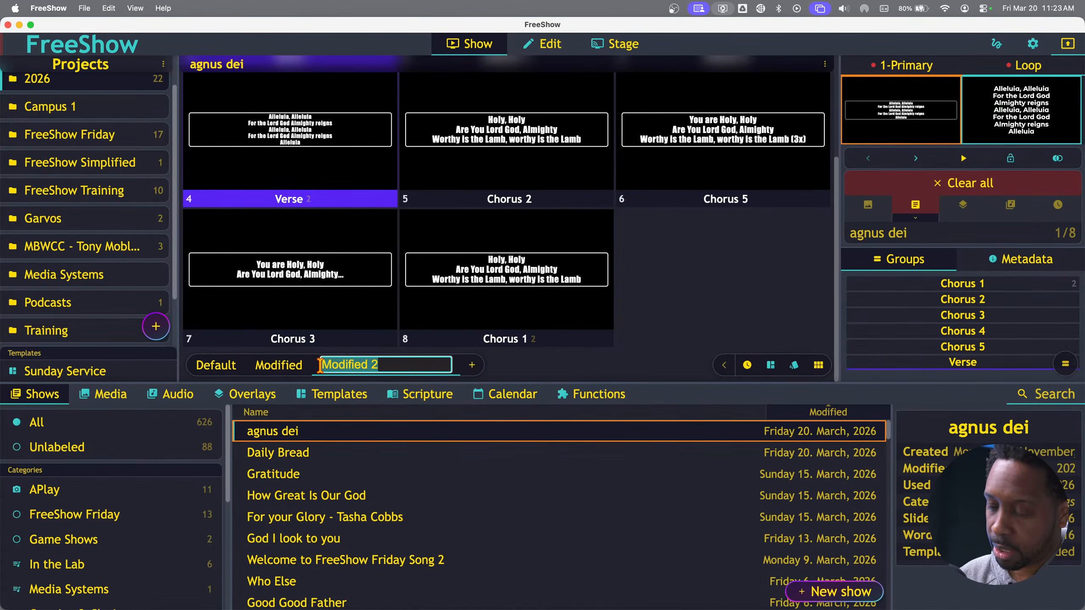
type("Spirit Led")
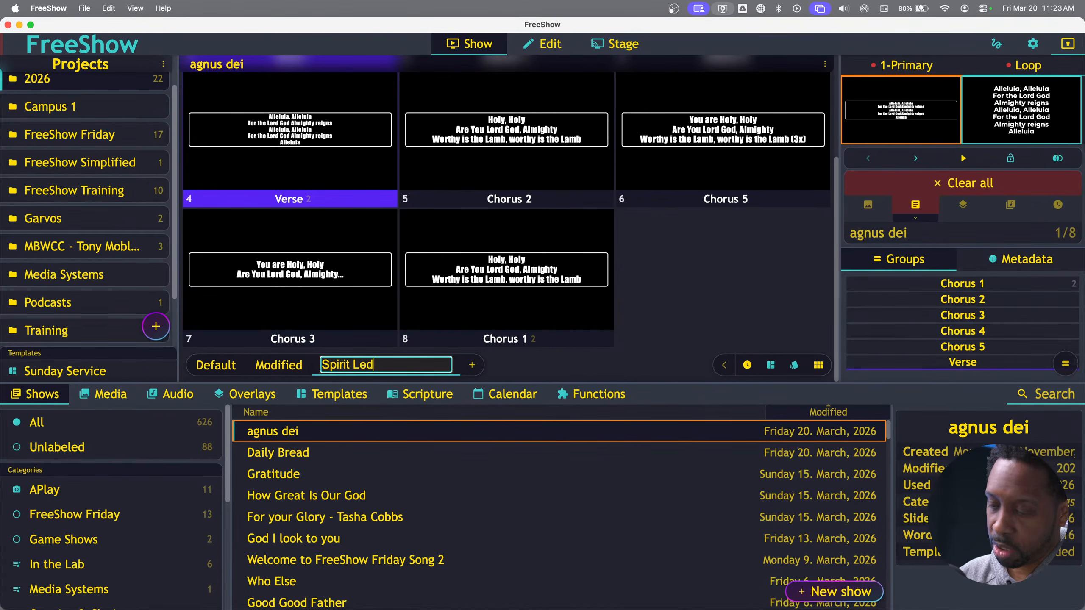
key("Return")
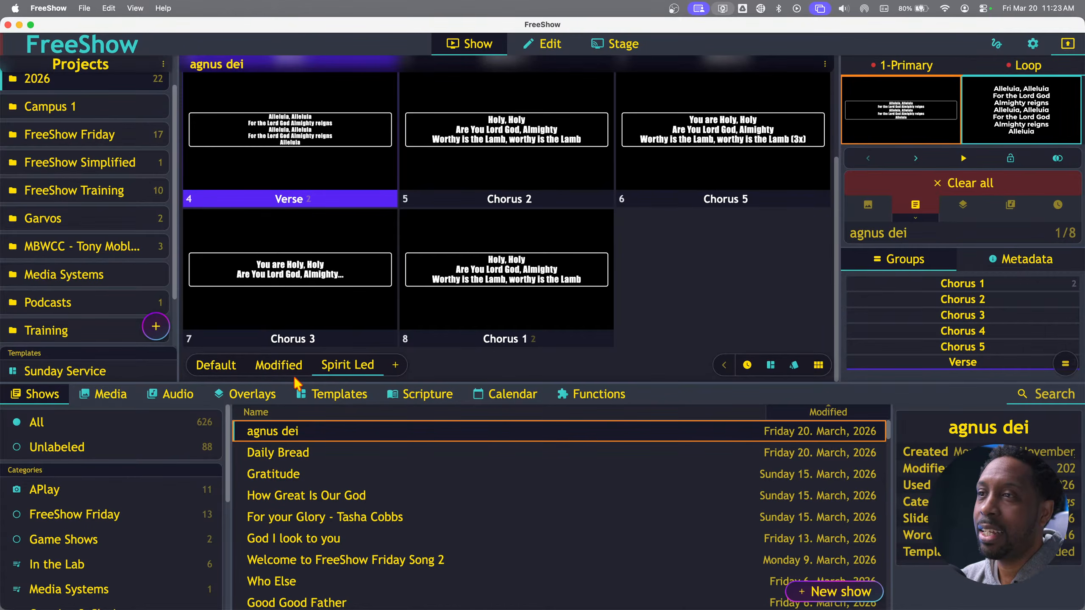
Add a new blank slide to the Spirit Led layout
right_click(685, 259)
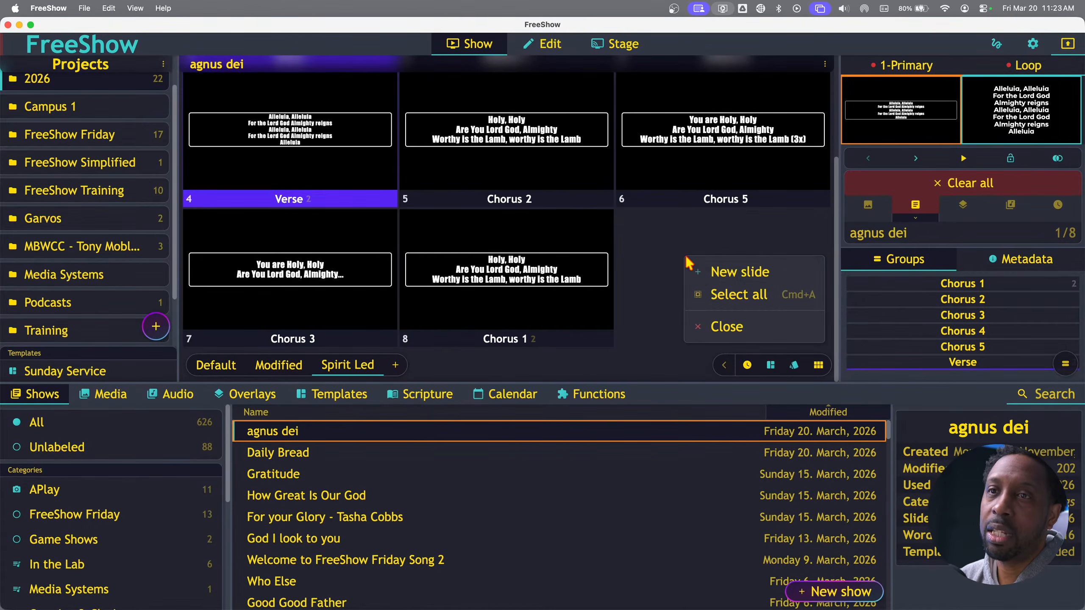
left_click(704, 272)
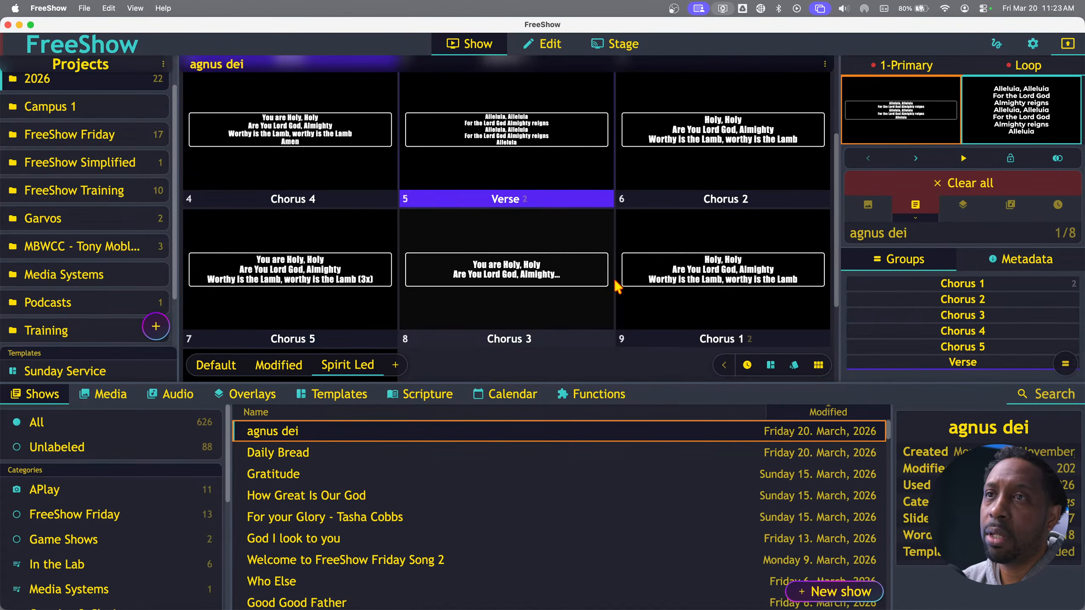
scroll(628, 233, "up", 1)
scroll(627, 233, "up", 3)
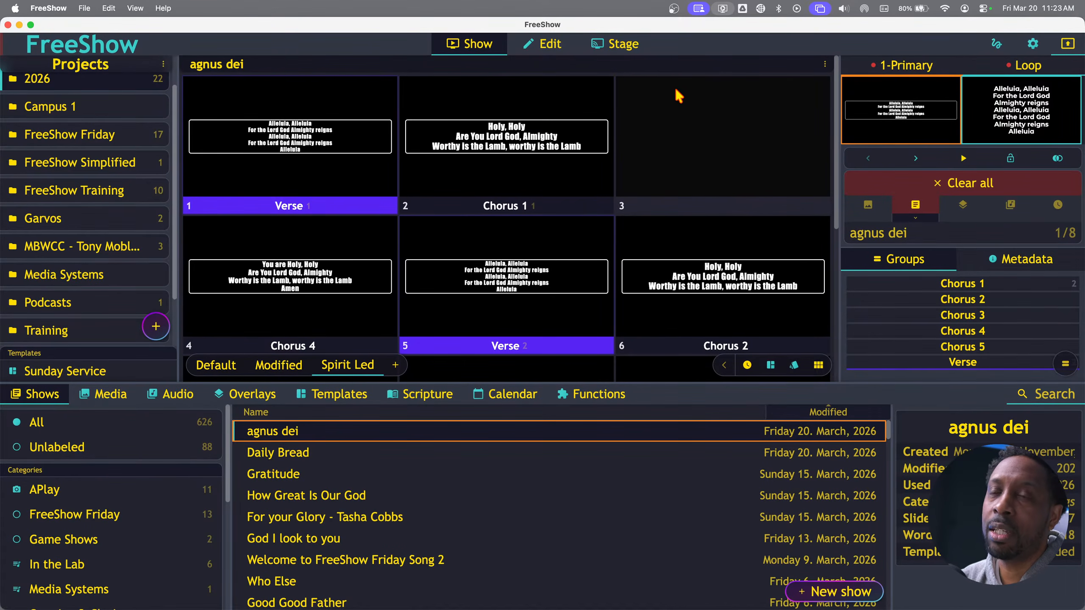
scroll(715, 154, "down", 1)
scroll(713, 147, "down", 2)
Present the blank third slide and try to move it to the end of the Spirit Led layout
left_click(712, 139)
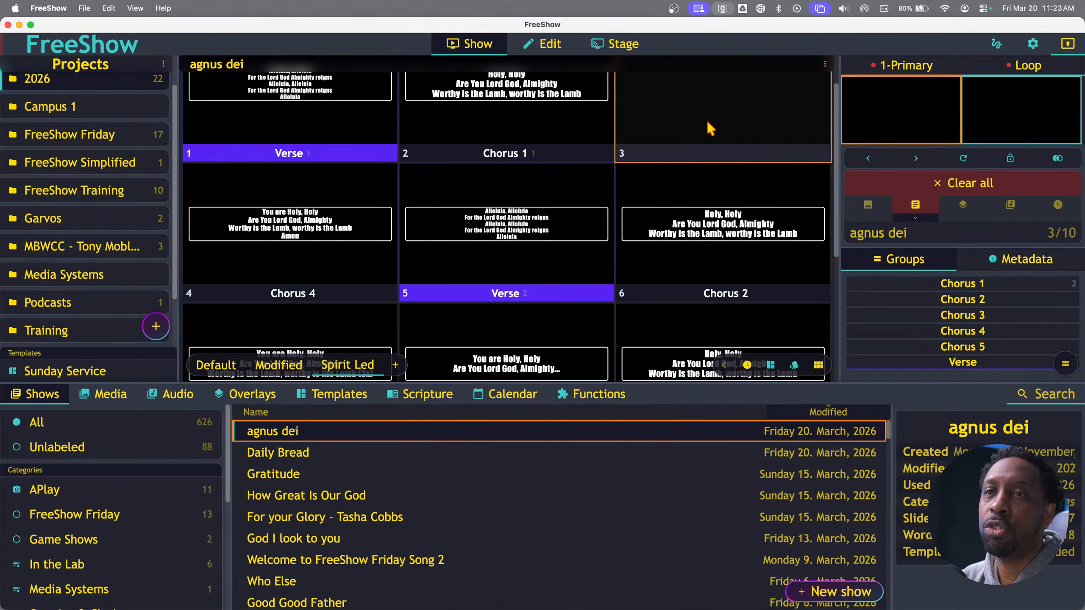
left_click_drag(707, 119, 478, 339)
scroll(708, 222, "down", 3)
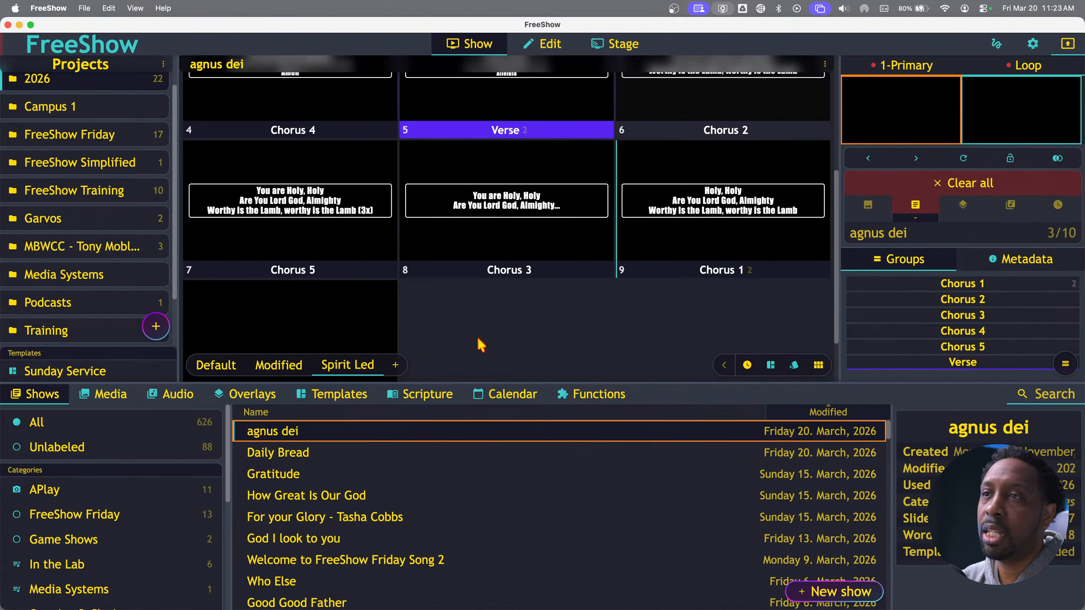
scroll(645, 214, "up", 5)
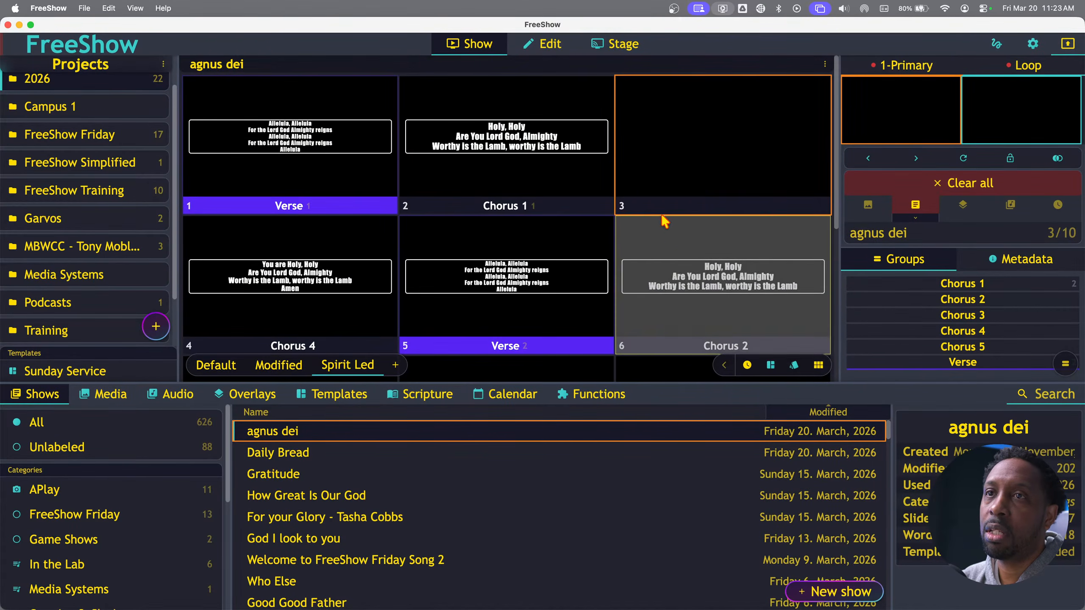
left_click_drag(678, 172, 389, 302)
scroll(625, 326, "down", 6)
left_click(339, 315)
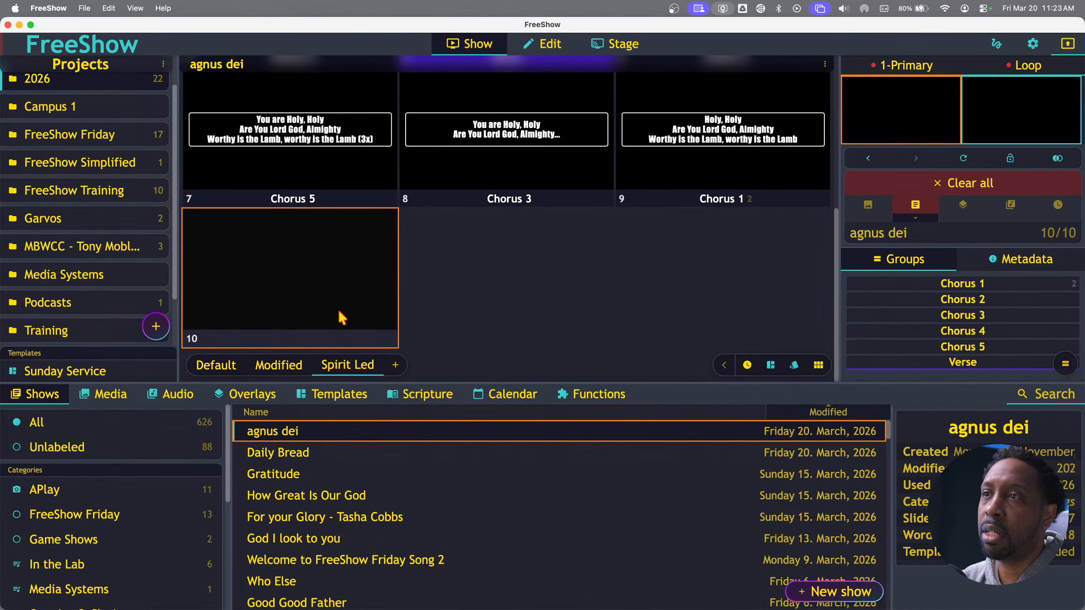
Check the blank third slide's options and present it to compare it with the blank tenth slide
scroll(477, 307, "up", 6)
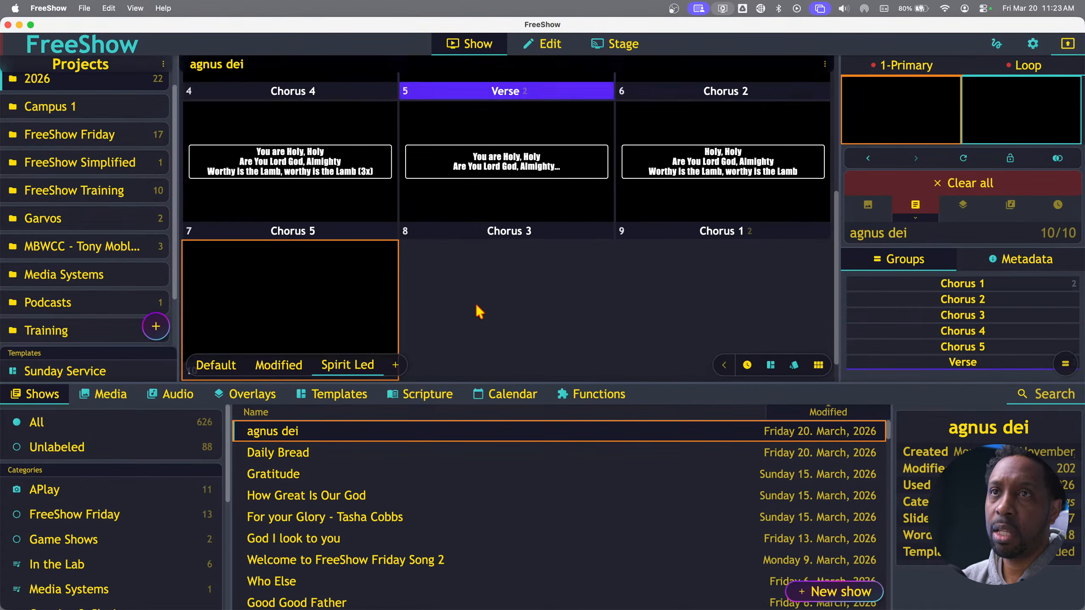
right_click(673, 149)
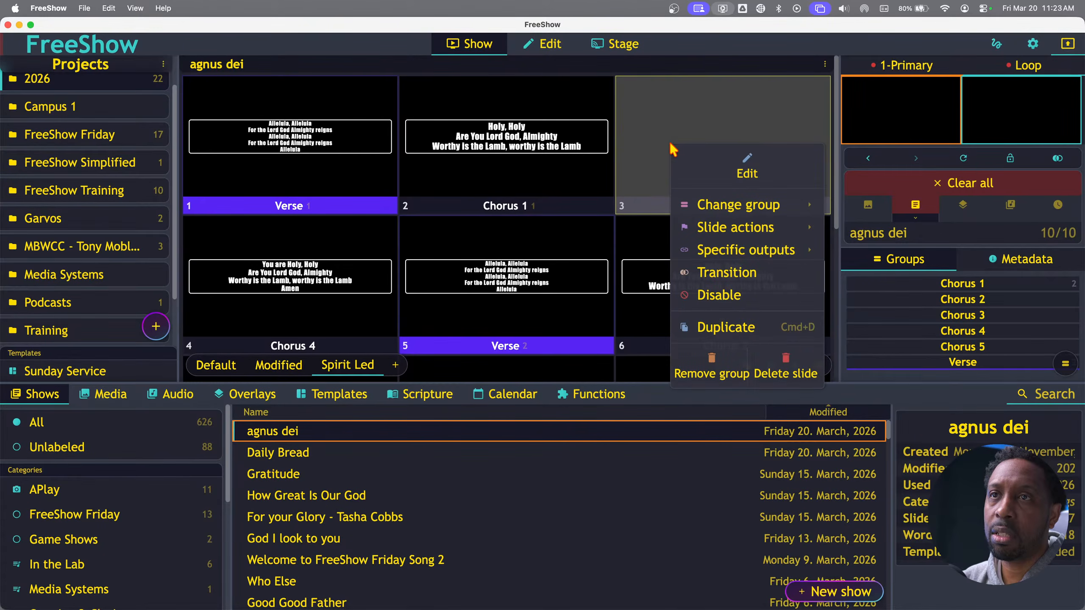
left_click(650, 130)
scroll(648, 130, "down", 2)
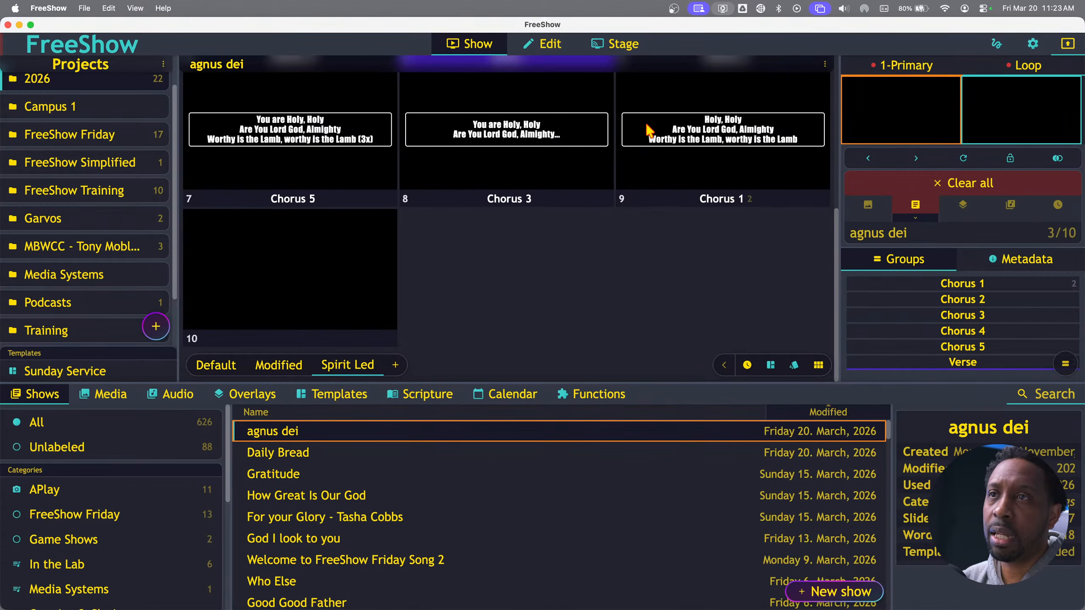
scroll(428, 162, "up", 5)
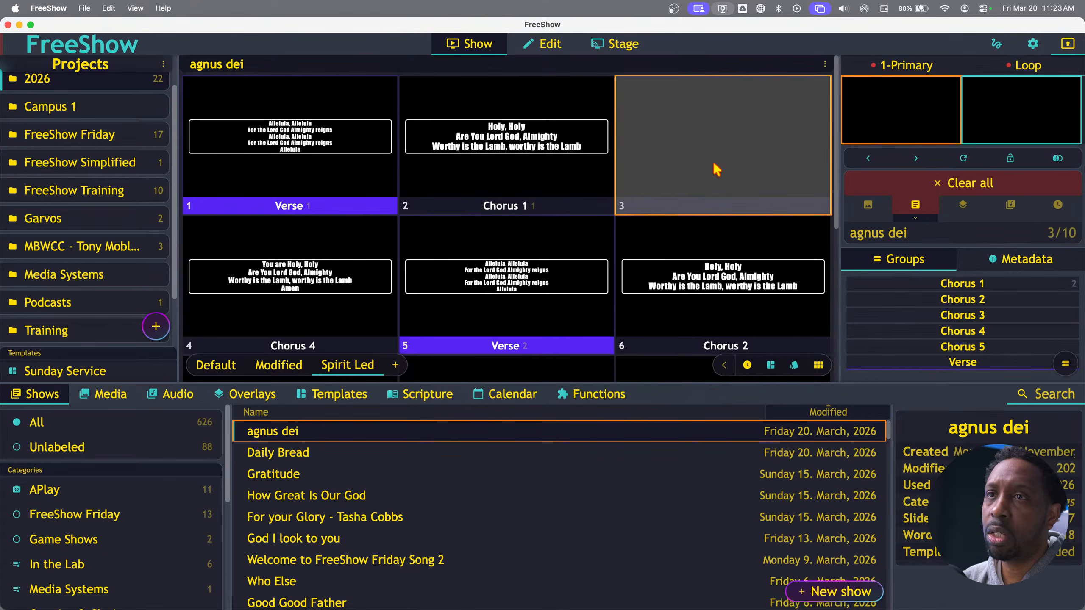
scroll(719, 223, "down", 5)
scroll(721, 223, "down", 3)
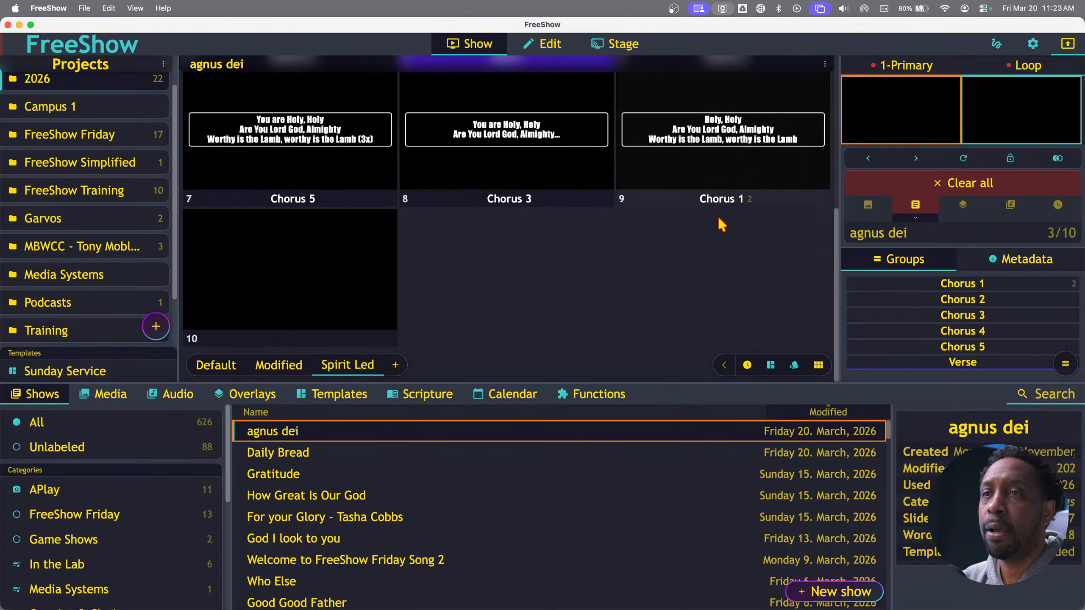
Present the blank tenth slide and switch the slide display to the list view with editable lyrics
left_click(324, 277)
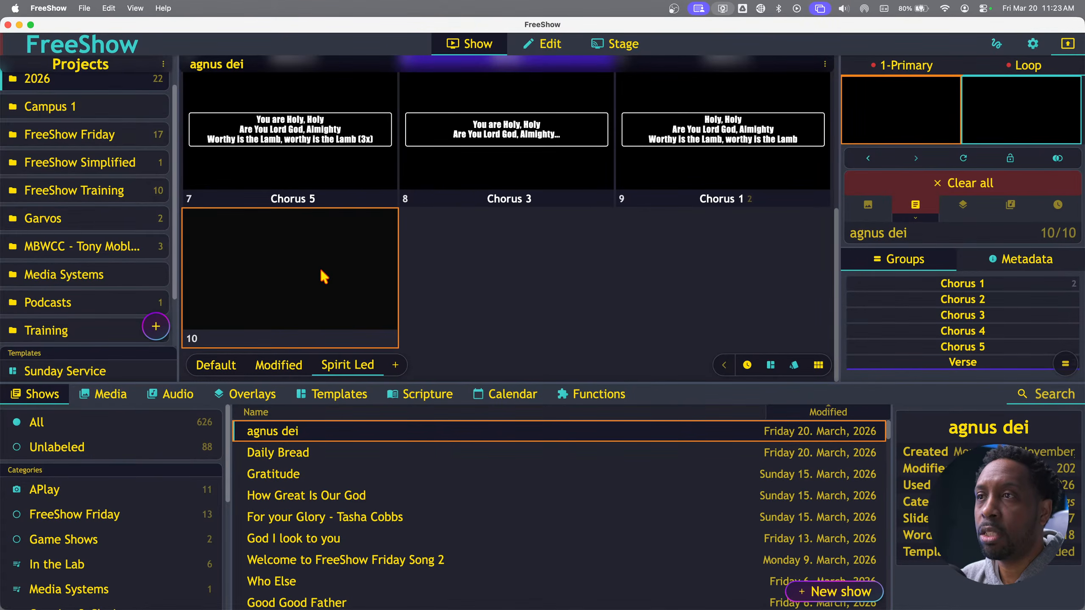
left_click(816, 365)
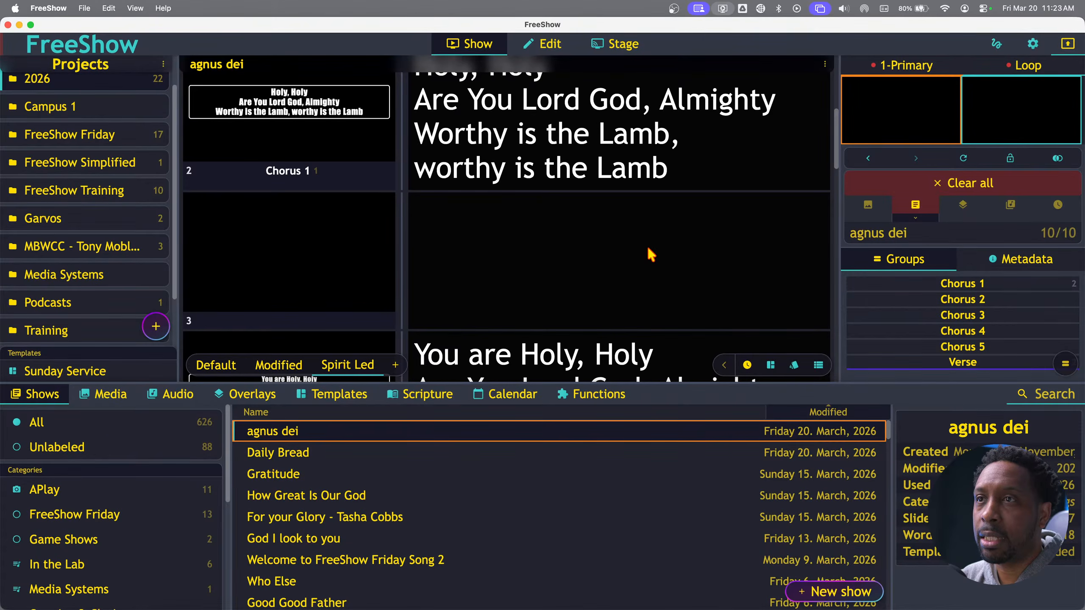
scroll(649, 252, "down", 10)
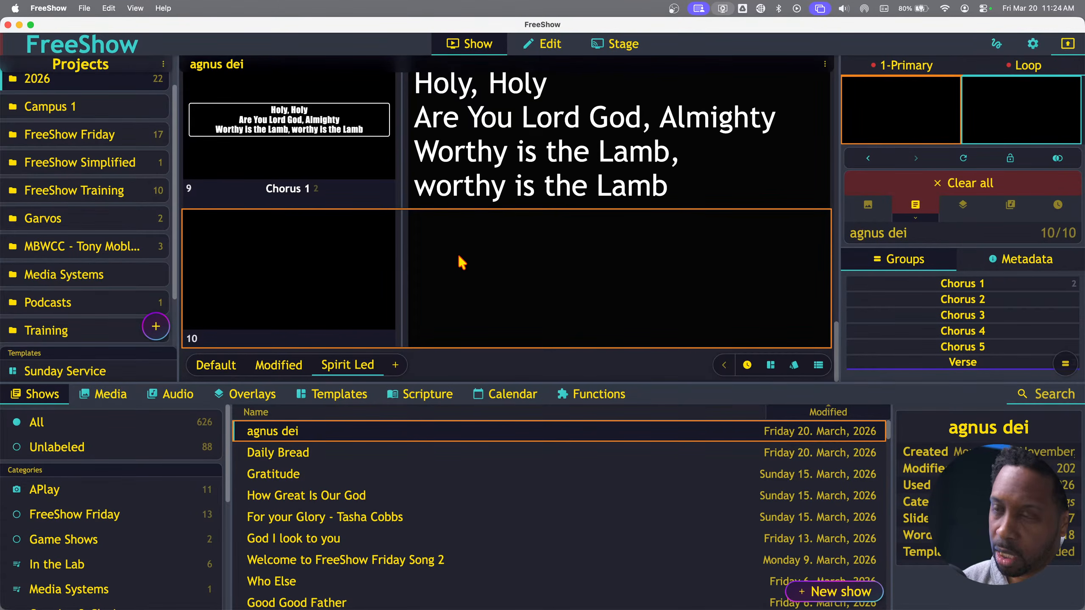
left_click(549, 58)
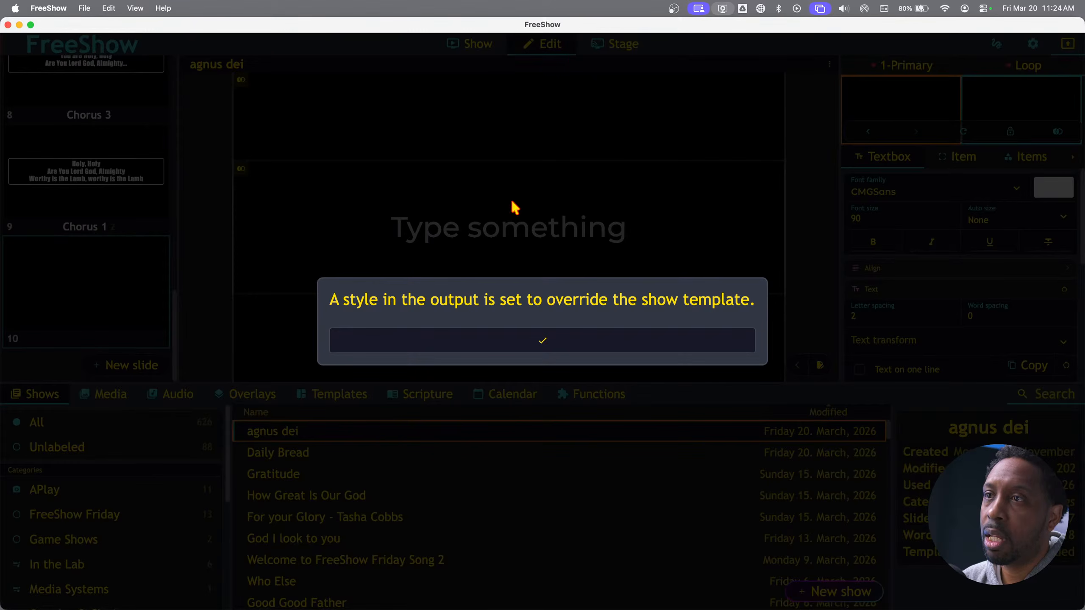
left_click(561, 341)
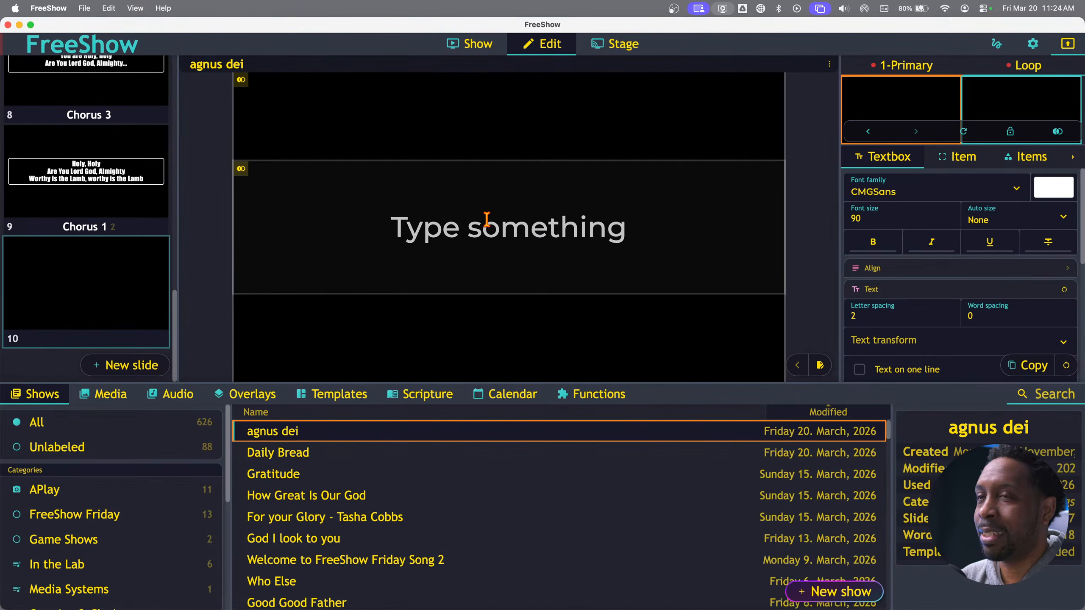
left_click(425, 237)
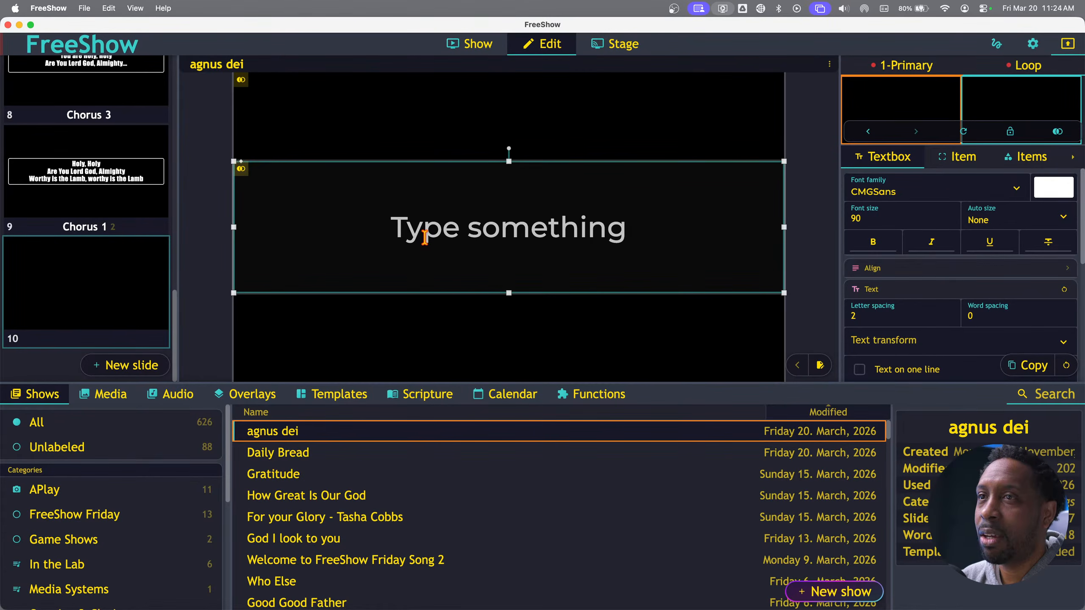
left_click(480, 45)
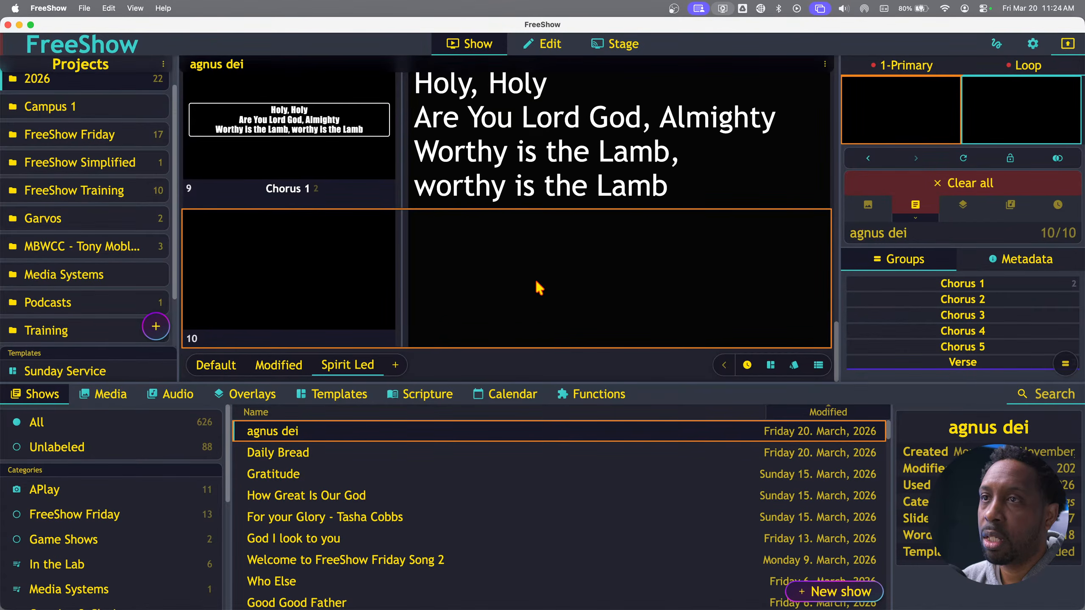
Enter "type" in the tenth slide's textbox in the slide editor and return to the show's slide list
left_click(551, 44)
left_click(383, 338)
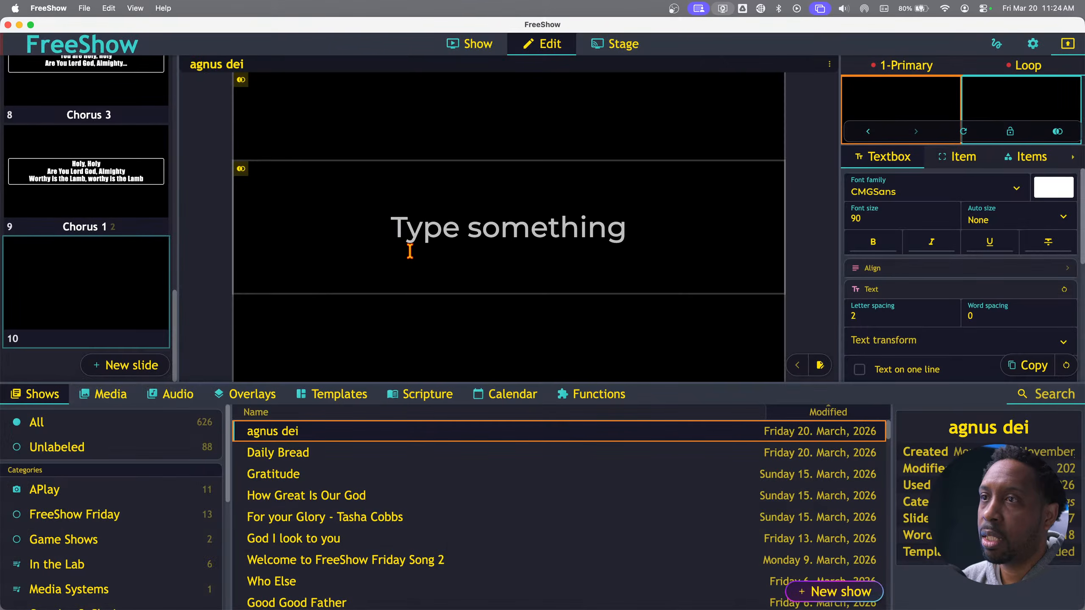
left_click(399, 210)
type("t")
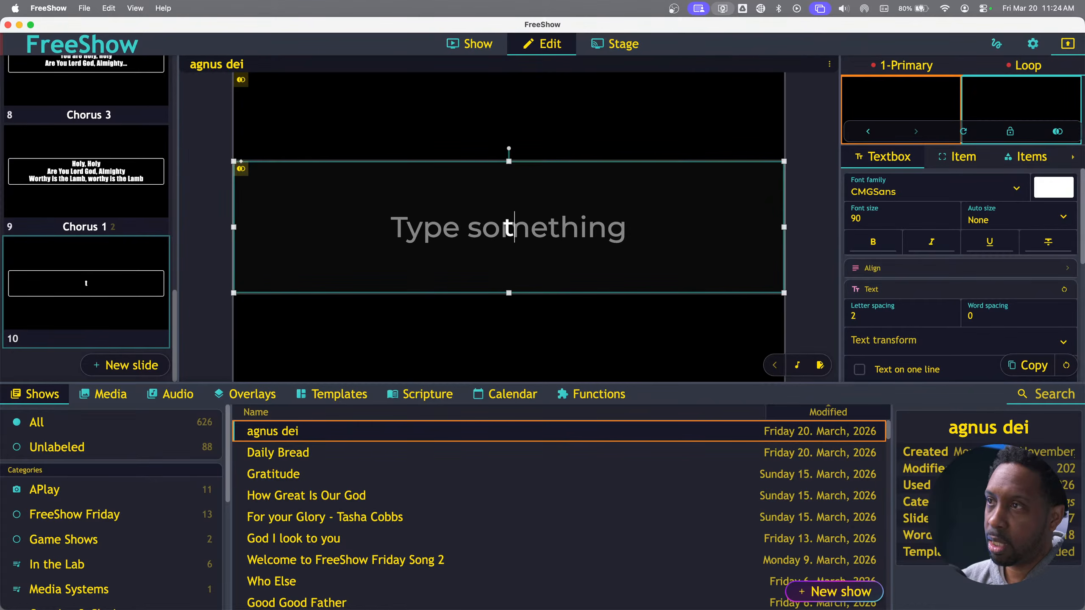
type("ype")
key("BackSpace")
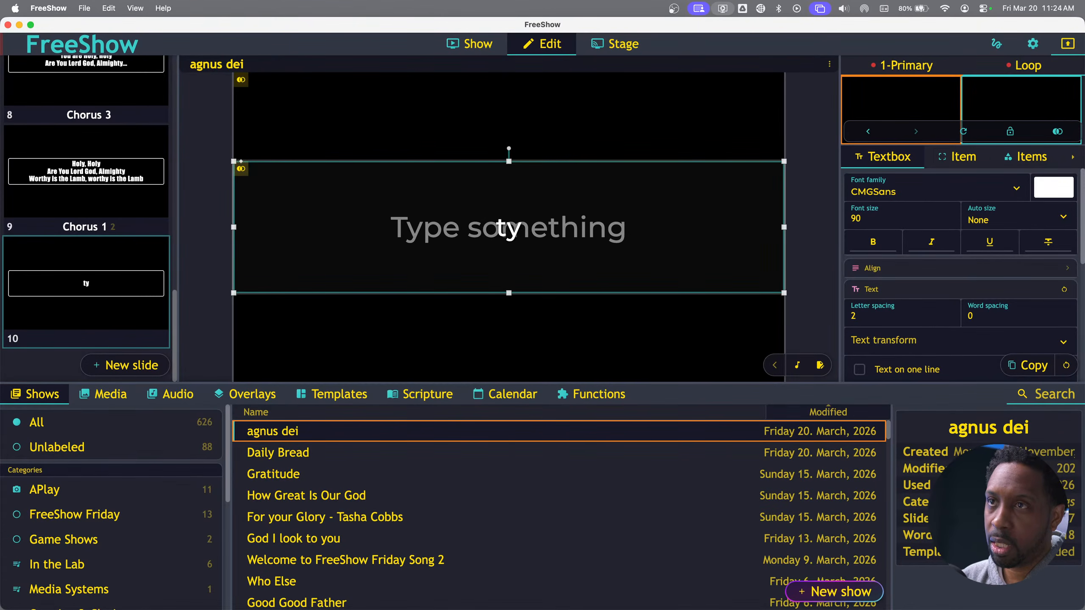
type("pe")
left_click(474, 44)
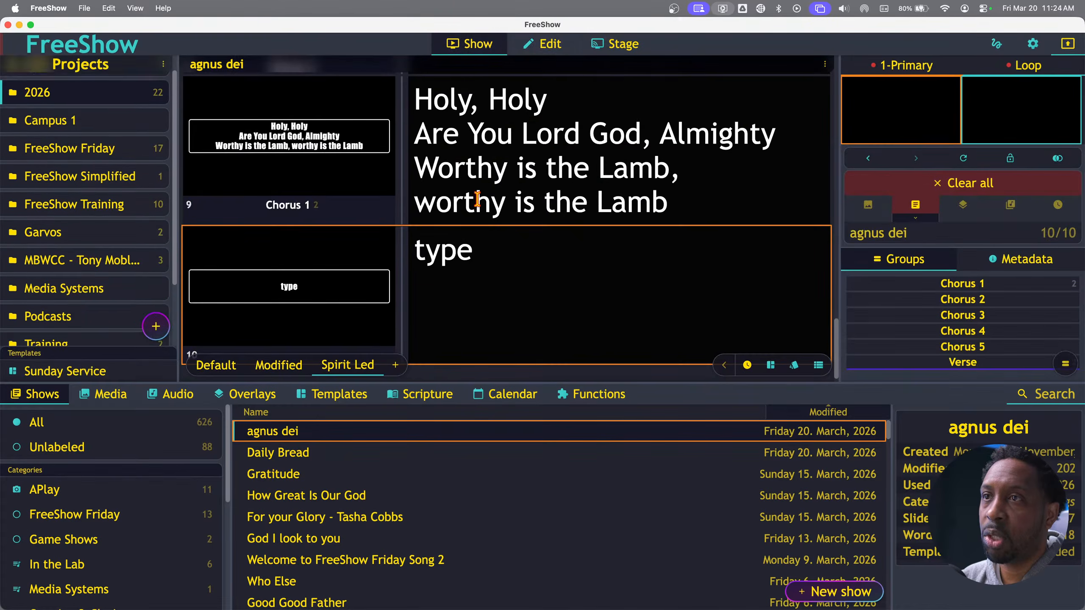
Add the text "This is my heart" directly in the tenth slide's lyrics in the list view
double_click(458, 242)
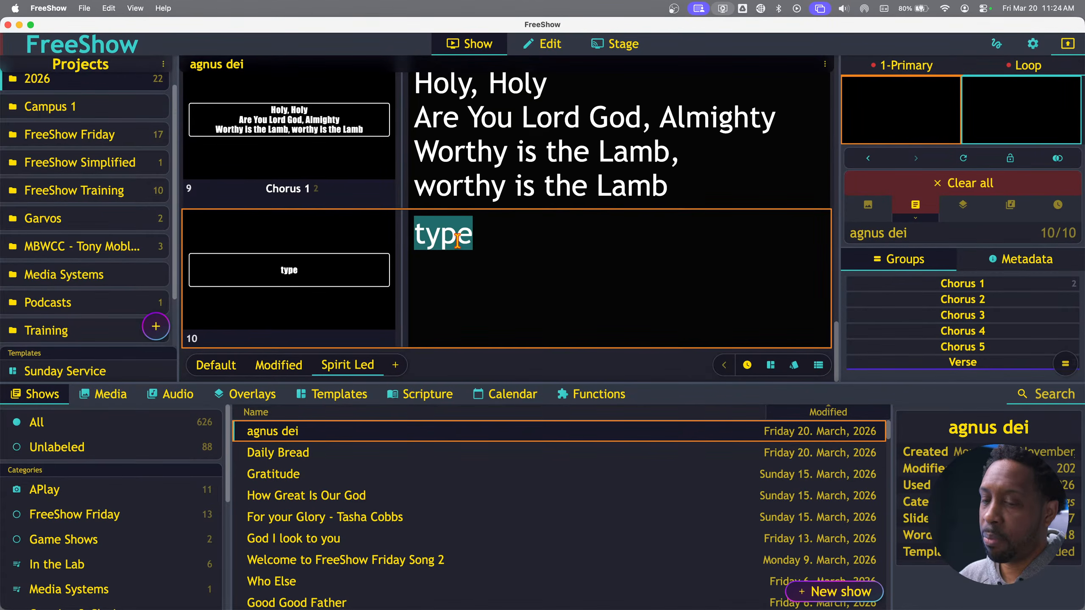
key("Left")
double_click(450, 238)
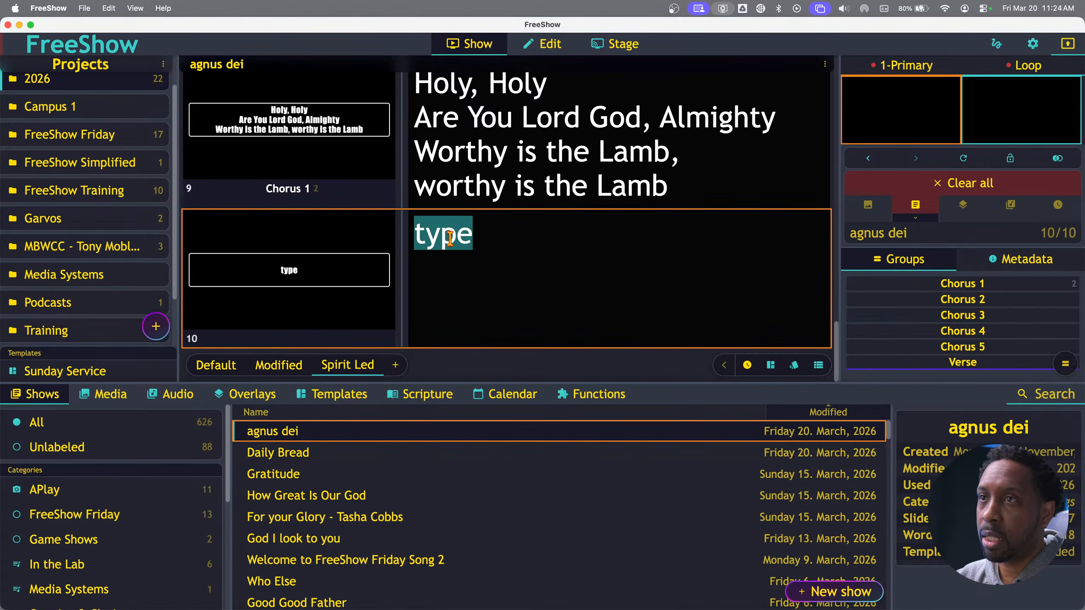
type("This is ")
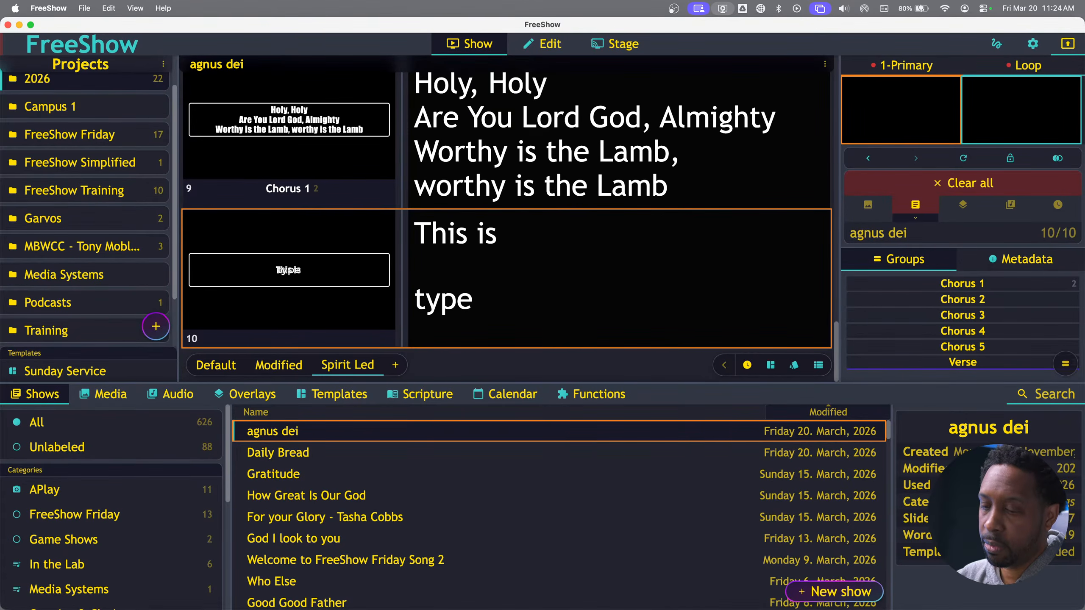
type("my heart")
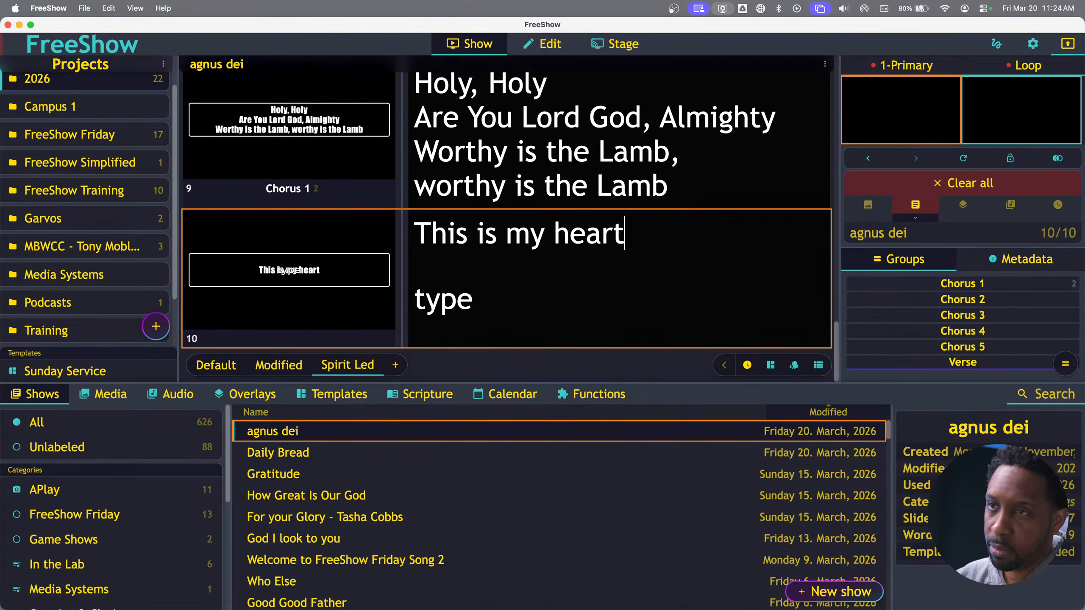
Remove the leftover "type" text from the tenth slide, add "This is my love" as its second lyric line, and present the slide
double_click(449, 299)
key("BackSpace")
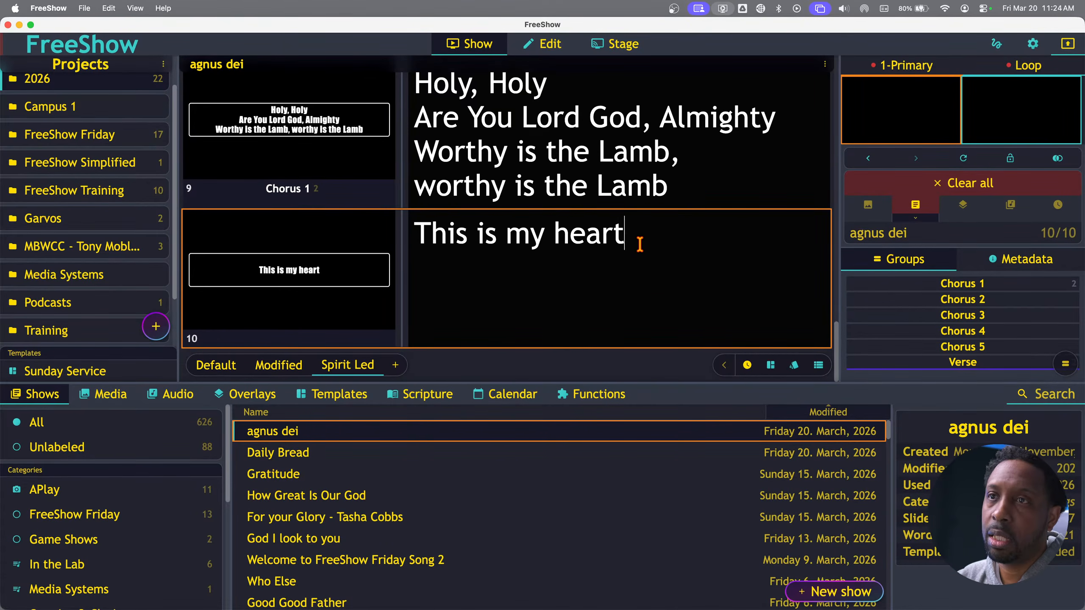
key("Return")
type("Th")
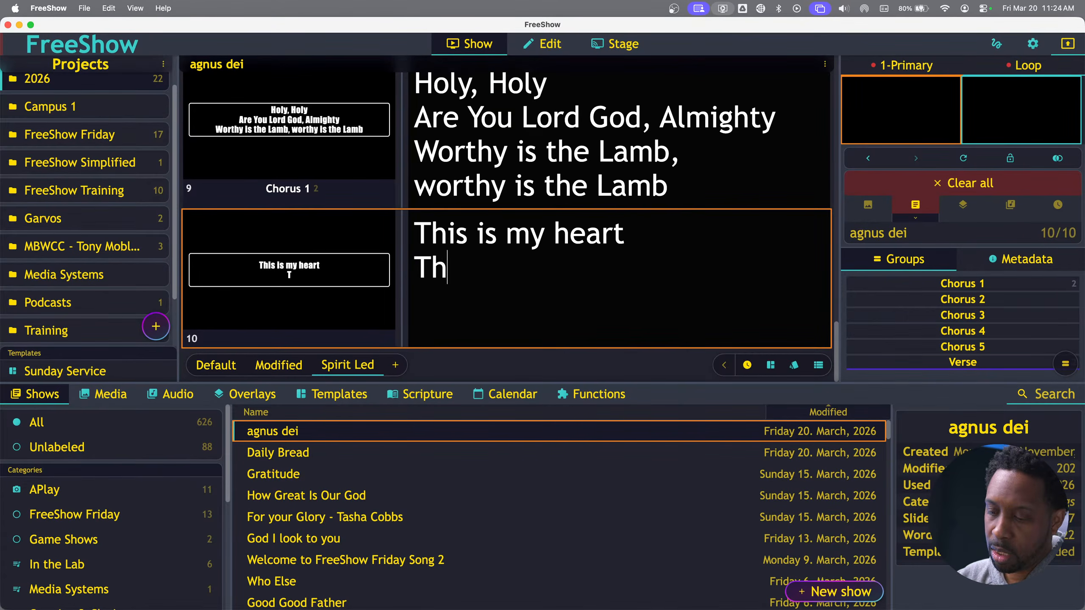
type("is is my ")
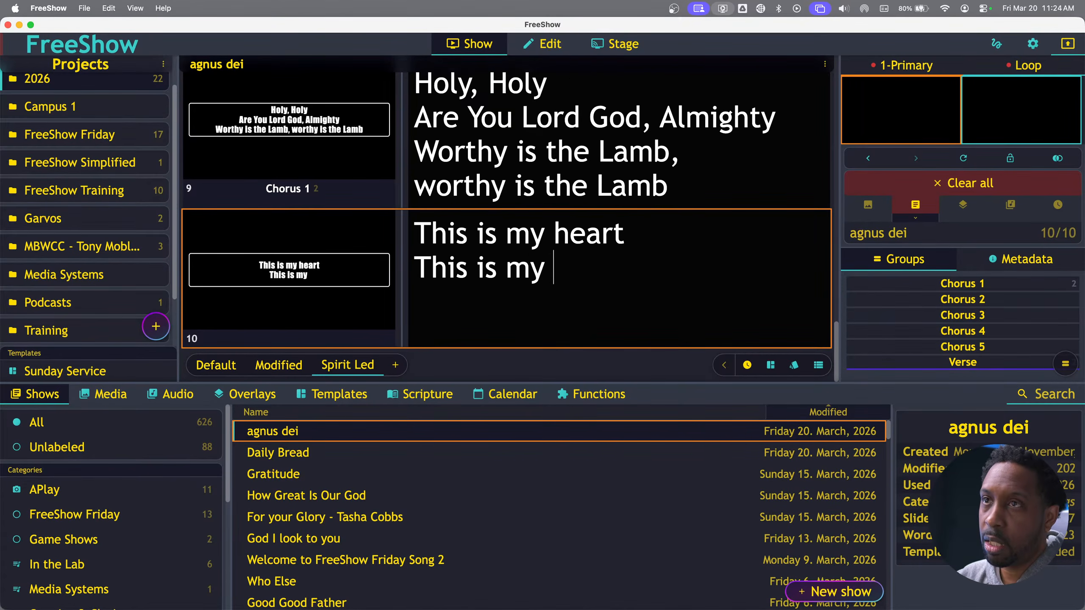
type("love")
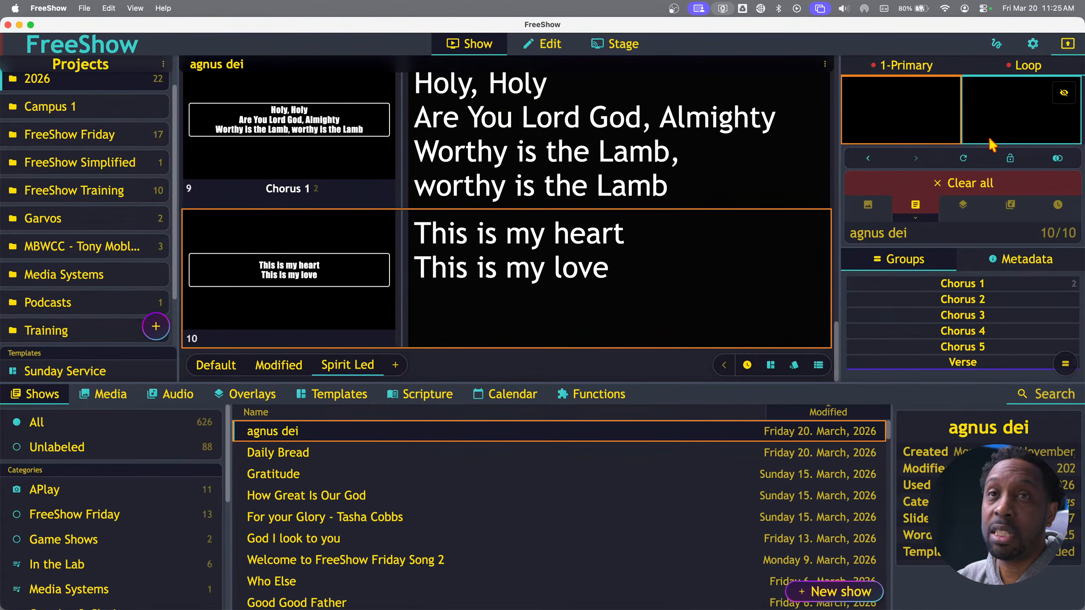
left_click(316, 311)
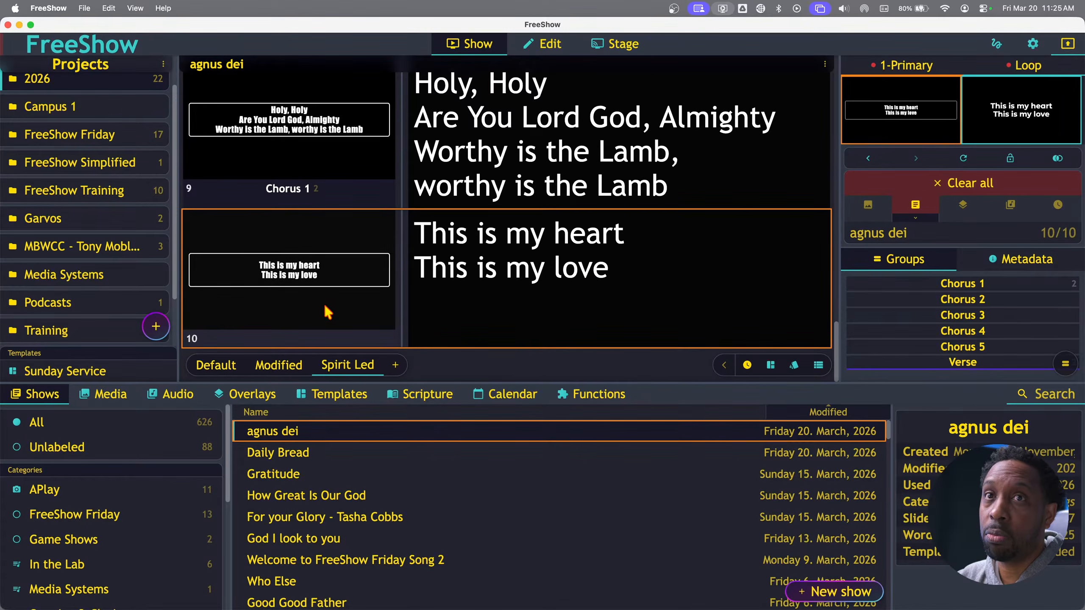
Clear all lyrics from the tenth slide in the list view
left_click_drag(628, 277, 404, 252)
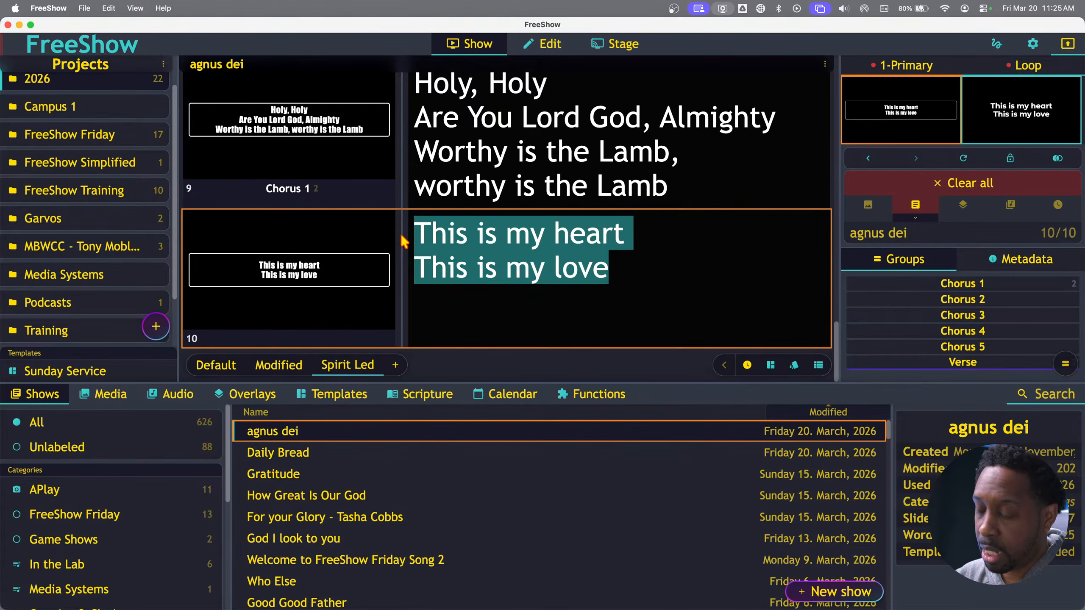
type("this is")
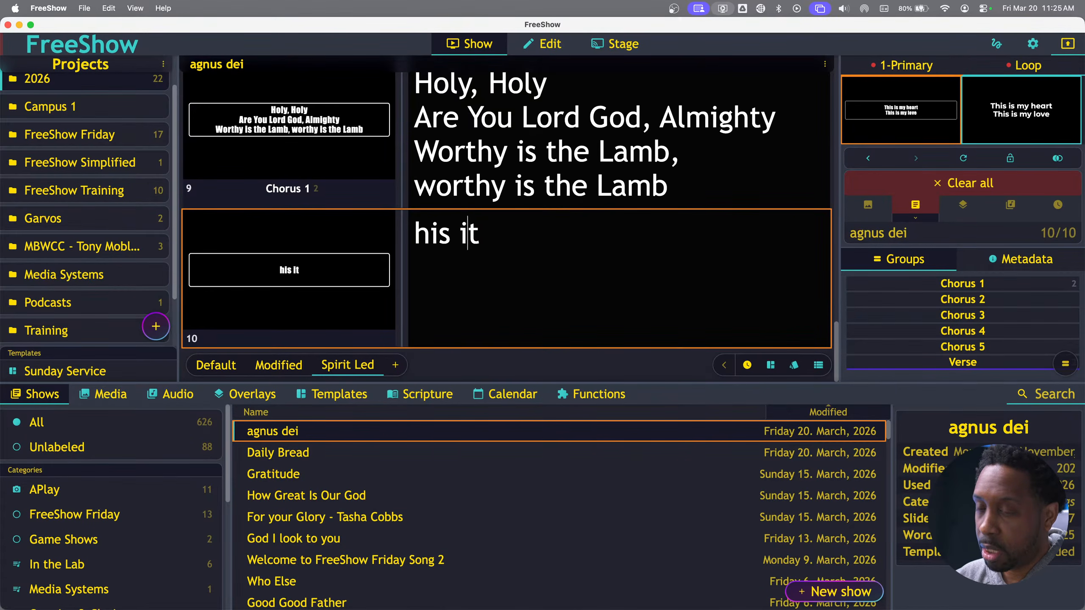
key("BackSpace")
key("BackSpace")
key("BackSpace")
key("BackSpace")
key("BackSpace")
key("BackSpace")
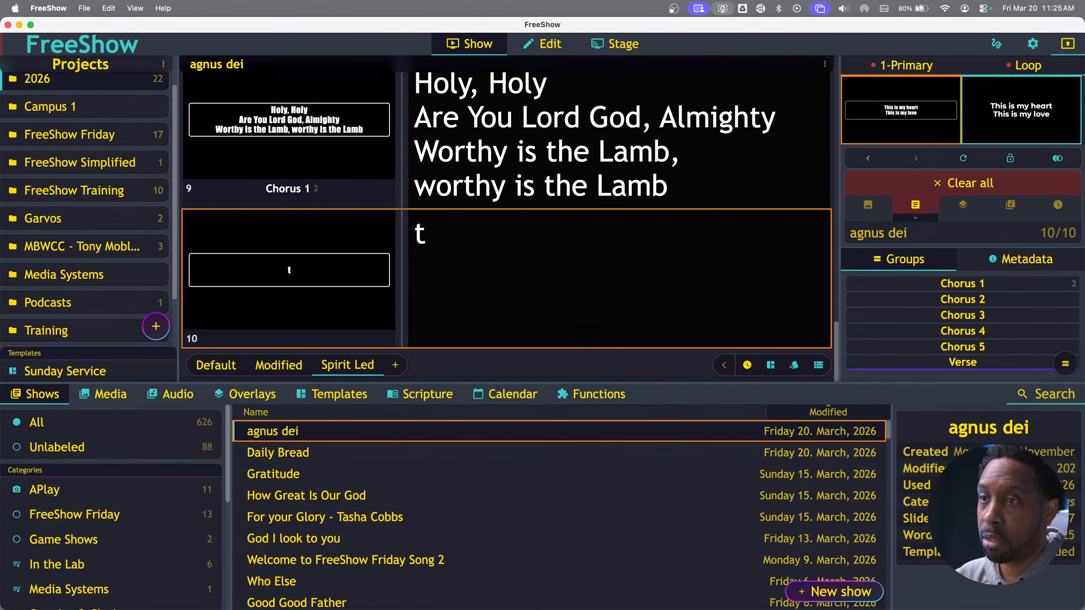
key("BackSpace")
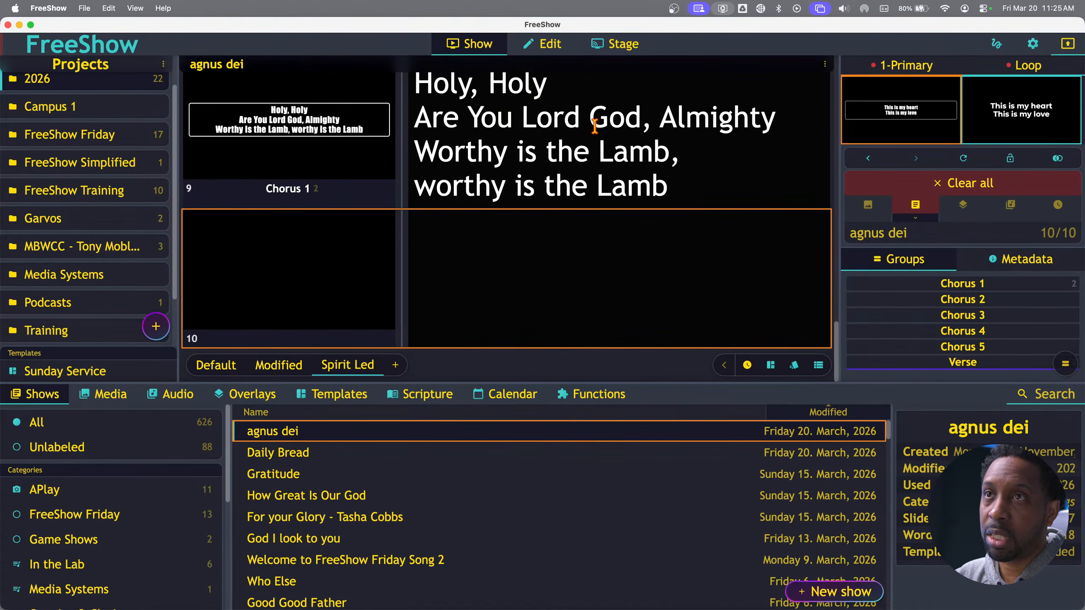
Enter "s" in the tenth slide's empty textbox in the slide editor and return to the show's slide list
left_click(549, 48)
left_click(534, 342)
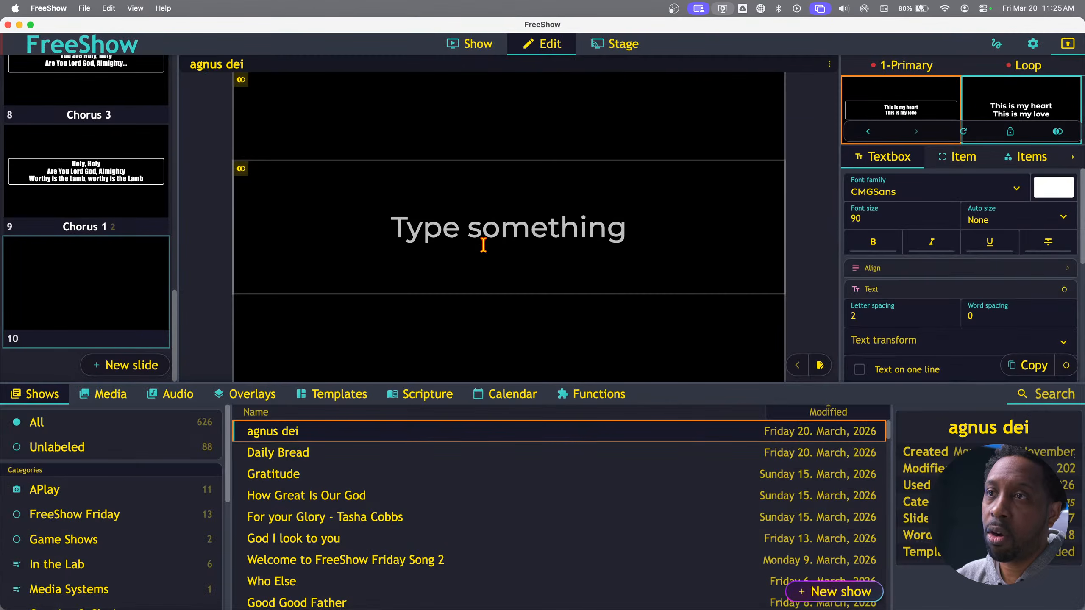
left_click(482, 242)
type("s")
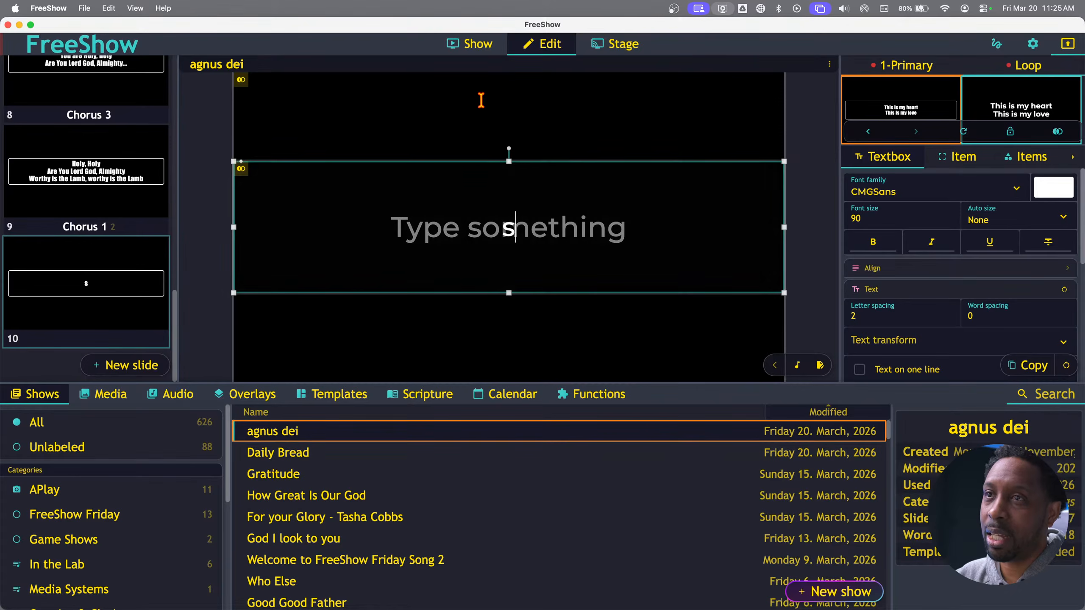
left_click(478, 44)
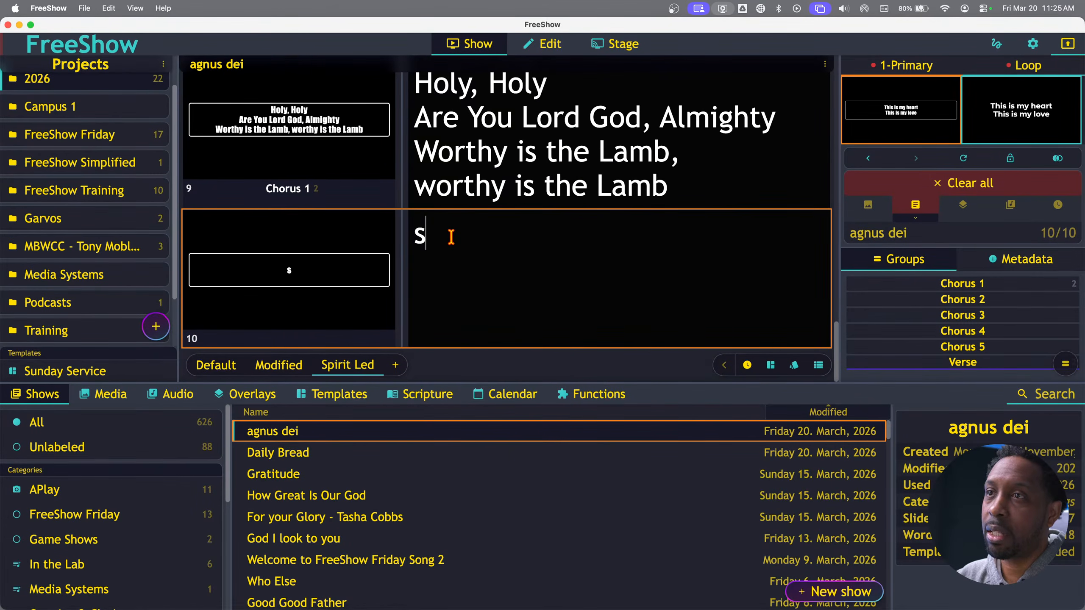
type("Thisi")
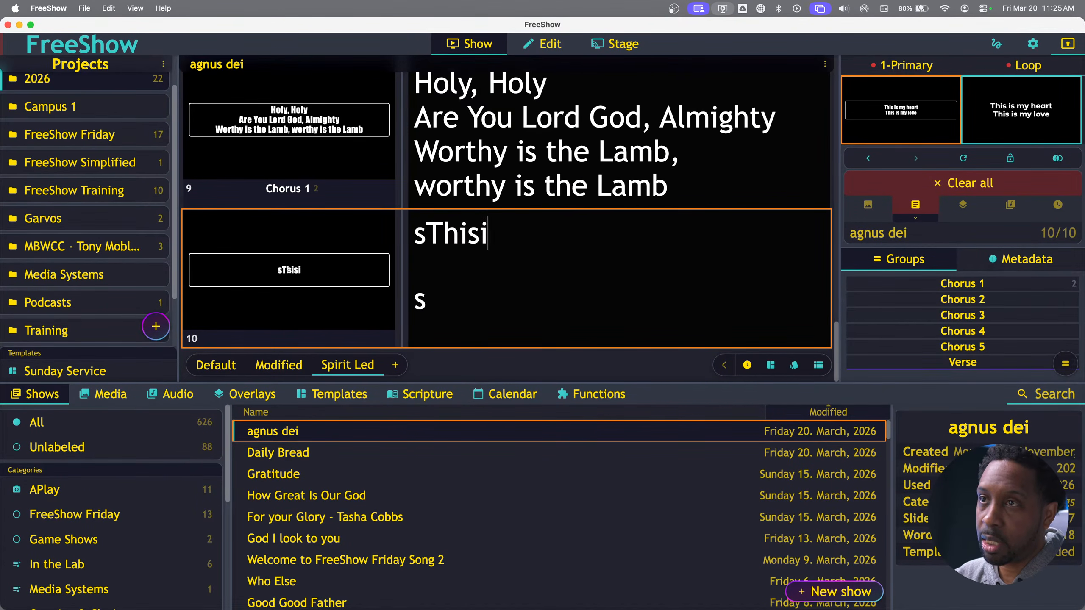
key("BackSpace")
key("BackSpace")
key("BackSpace")
key("BackSpace")
key("BackSpace")
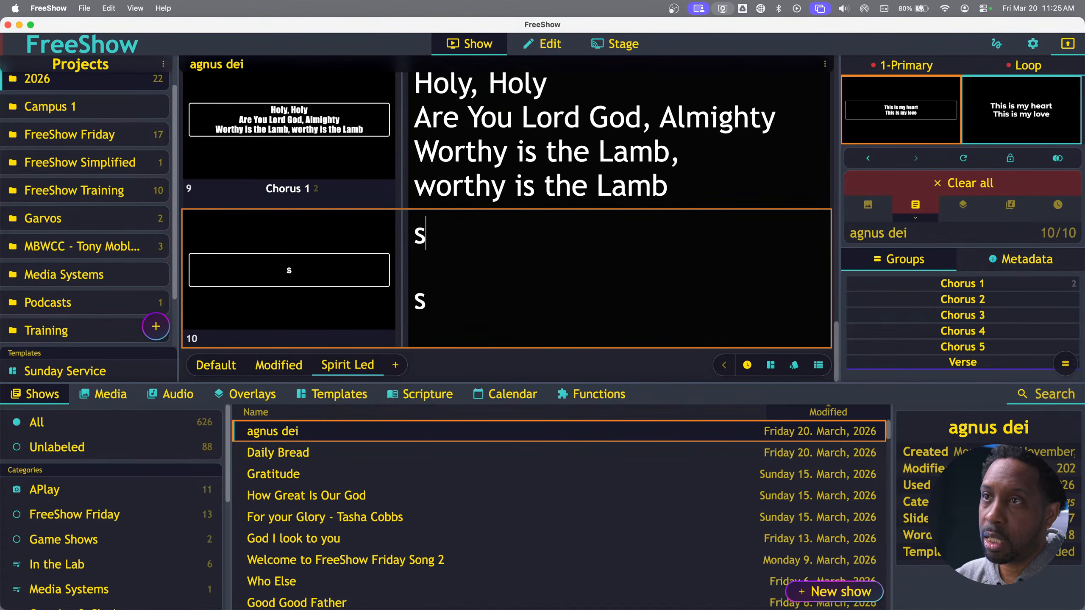
Set the tenth slide's lyrics to "This is my prayer" and remove the stray "s" from both of its text fields
type("This is ")
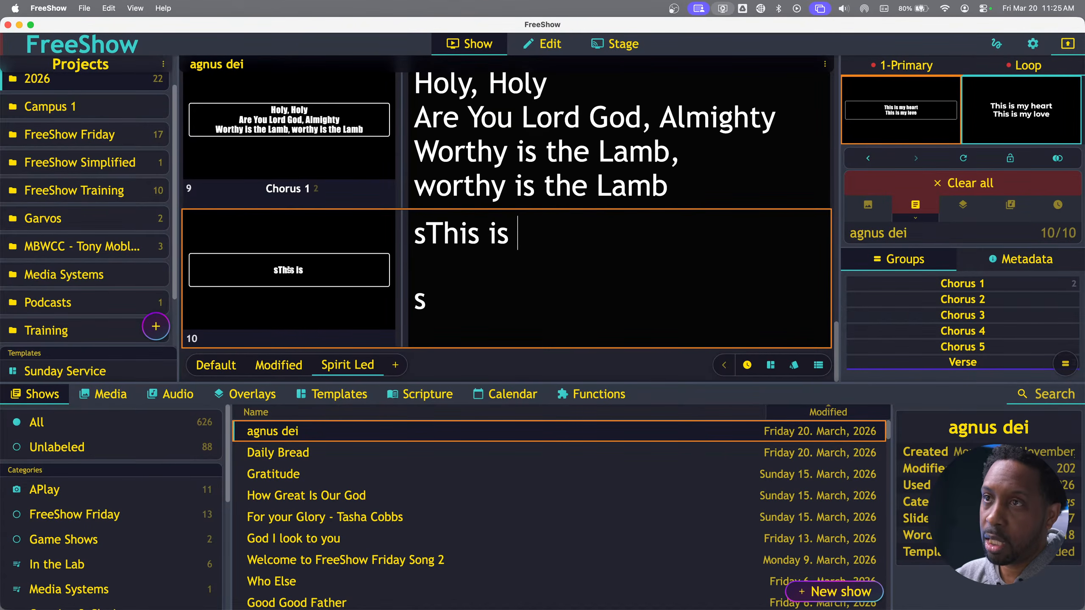
type("my rp")
key("BackSpace")
key("BackSpace")
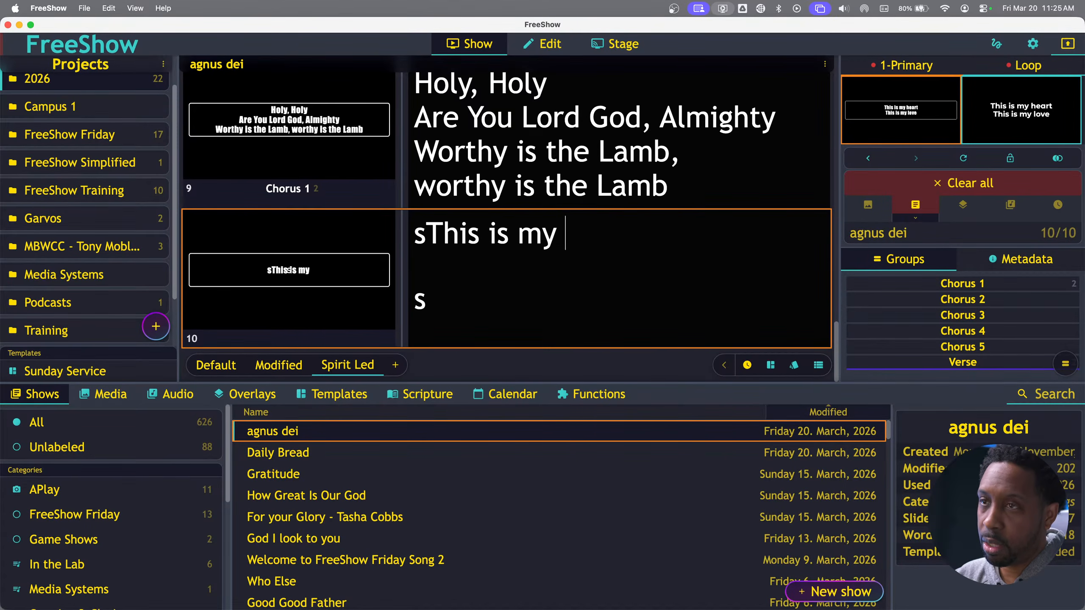
type("prayer")
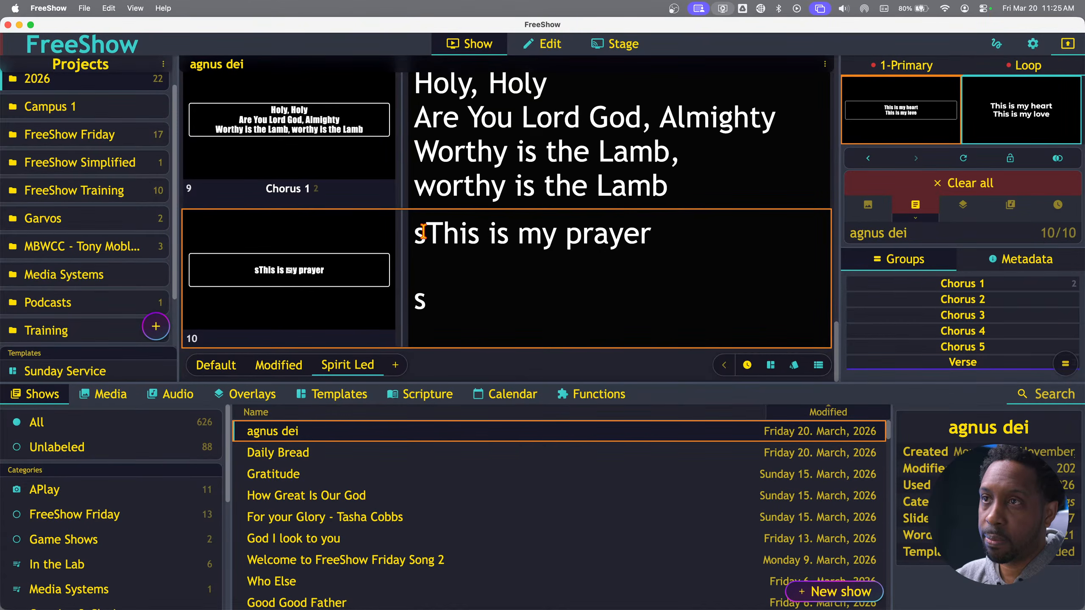
key("BackSpace")
left_click(426, 301)
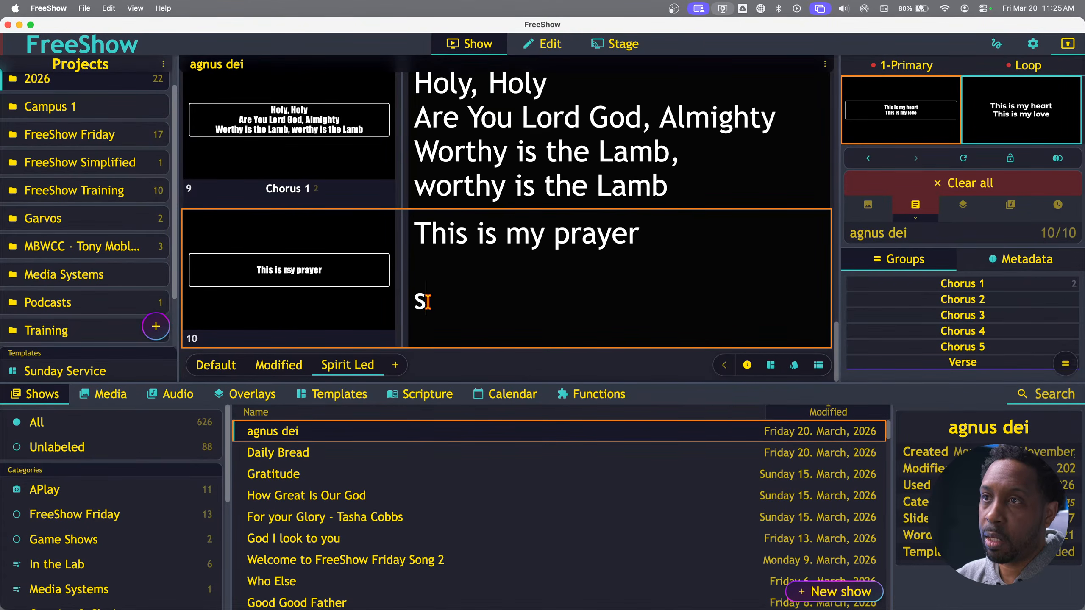
key("BackSpace")
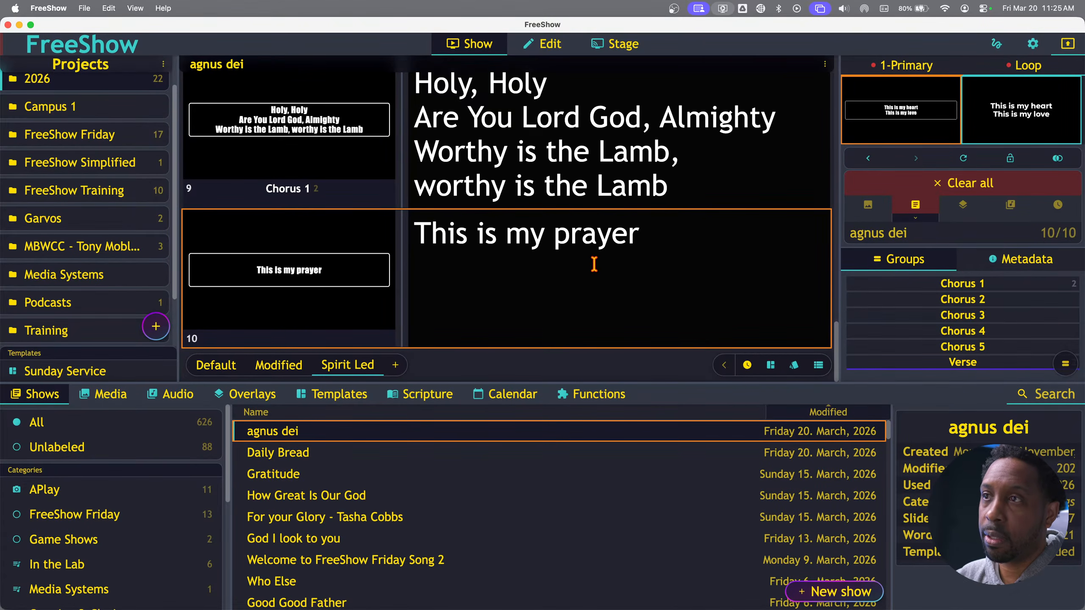
Present the updated tenth slide, enlarge the 1-Primary output preview to check it, and close the preview
left_click(347, 291)
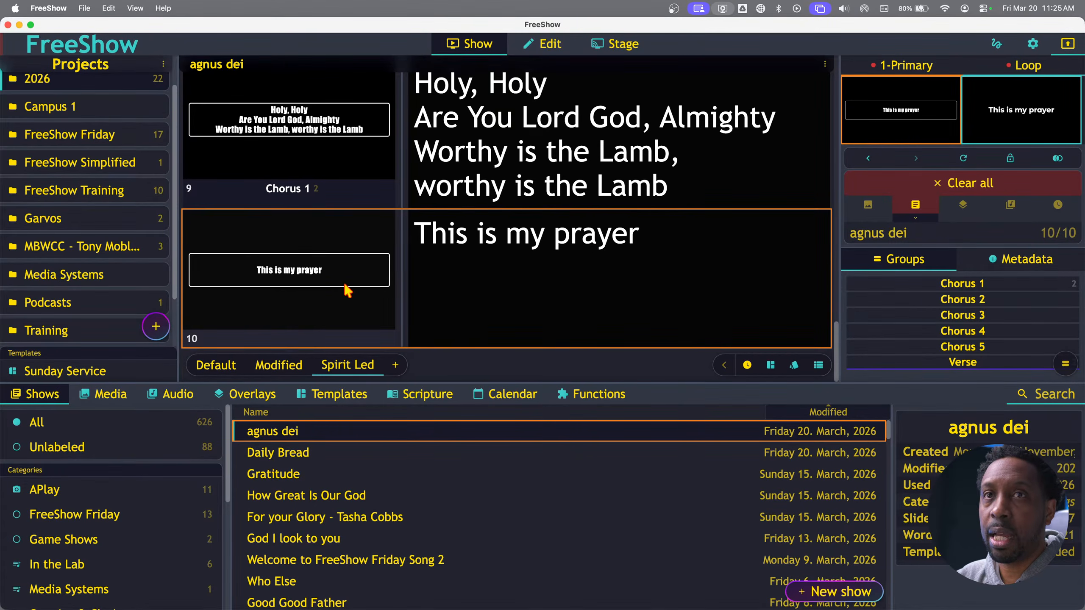
left_click(873, 132)
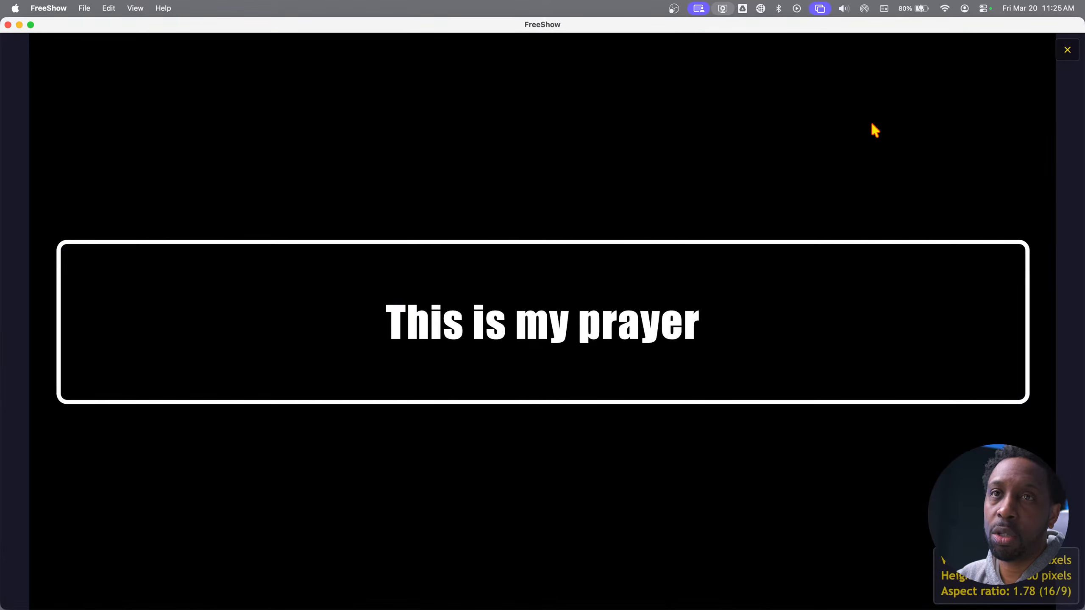
key("Escape")
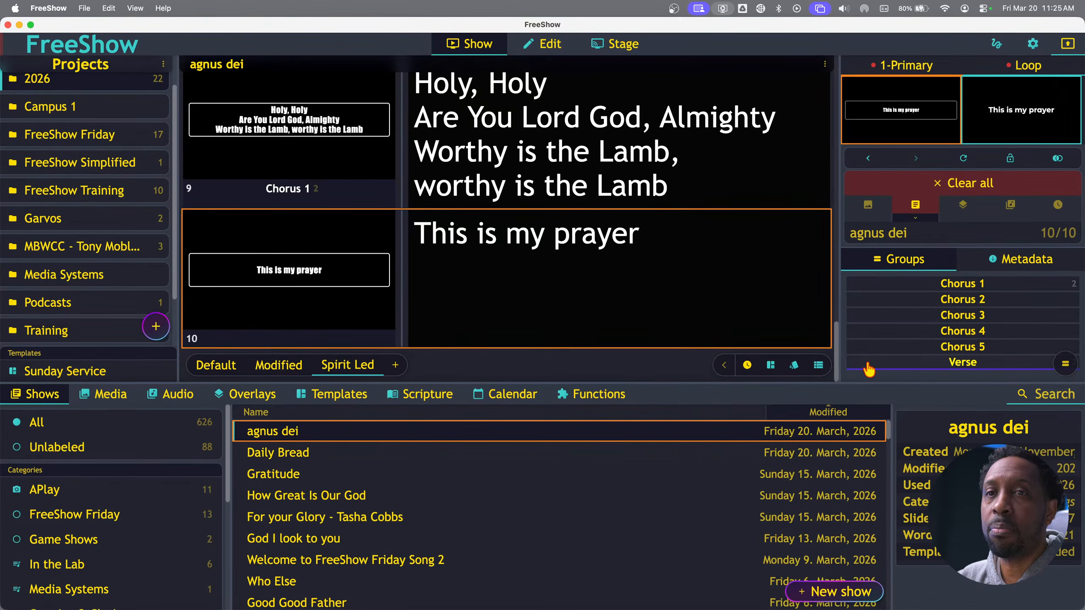
Switch the slide display to the grid view to compare it, and return to the list view
left_click(818, 365)
left_click(818, 365)
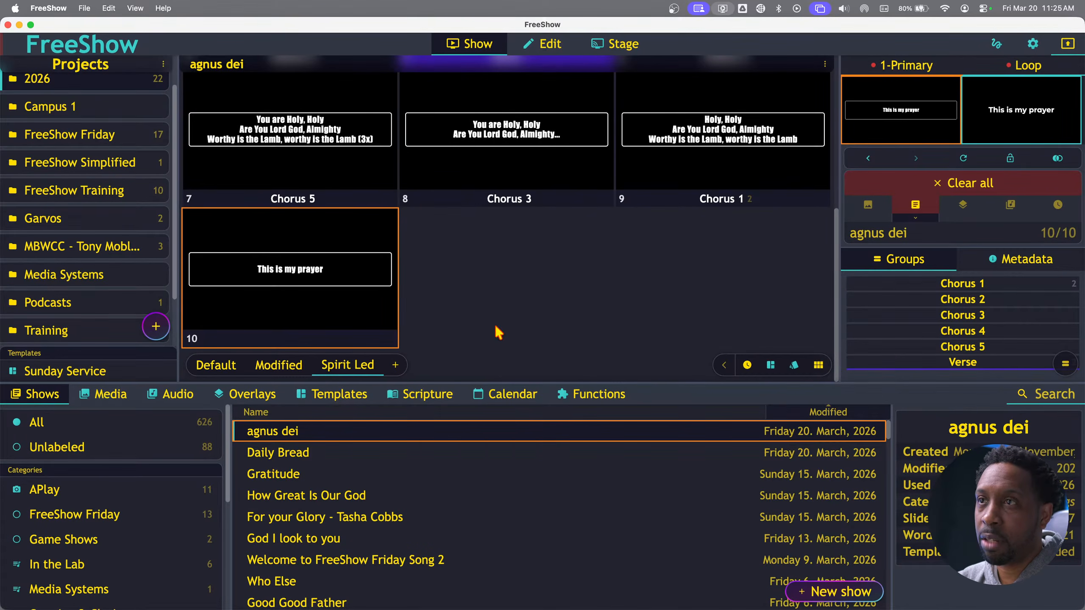
left_click(819, 365)
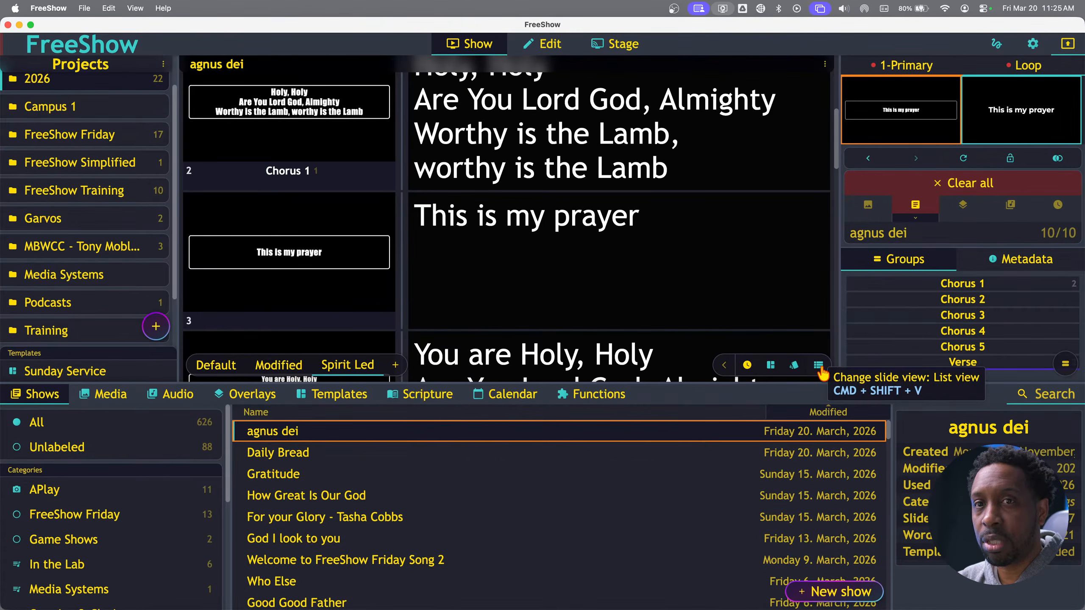
Remove the Box Garry slide template override from the Default output style in the settings
left_click(1033, 45)
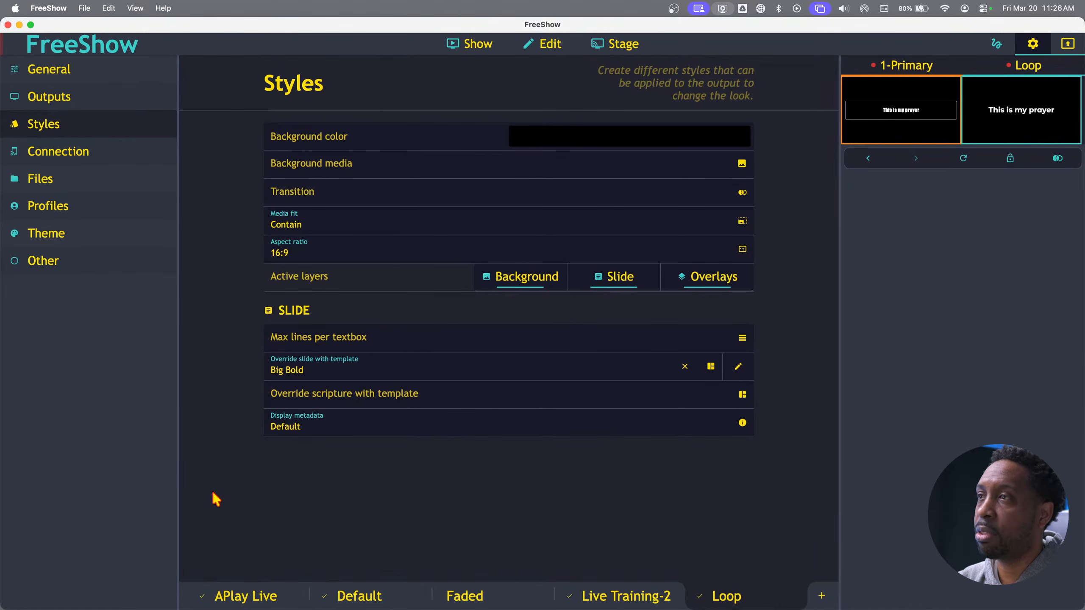
left_click(361, 598)
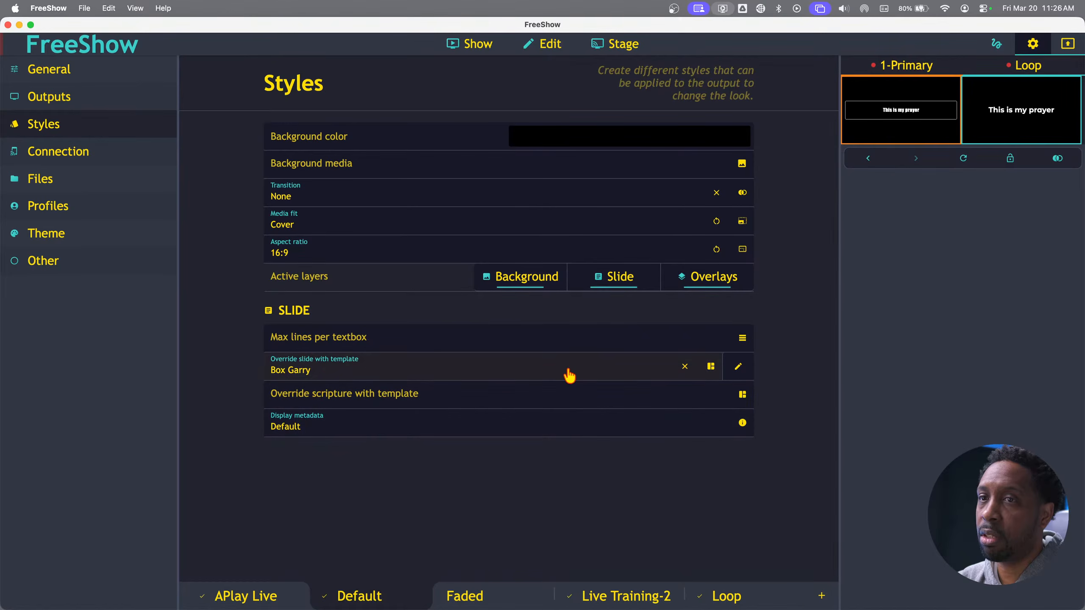
left_click(685, 367)
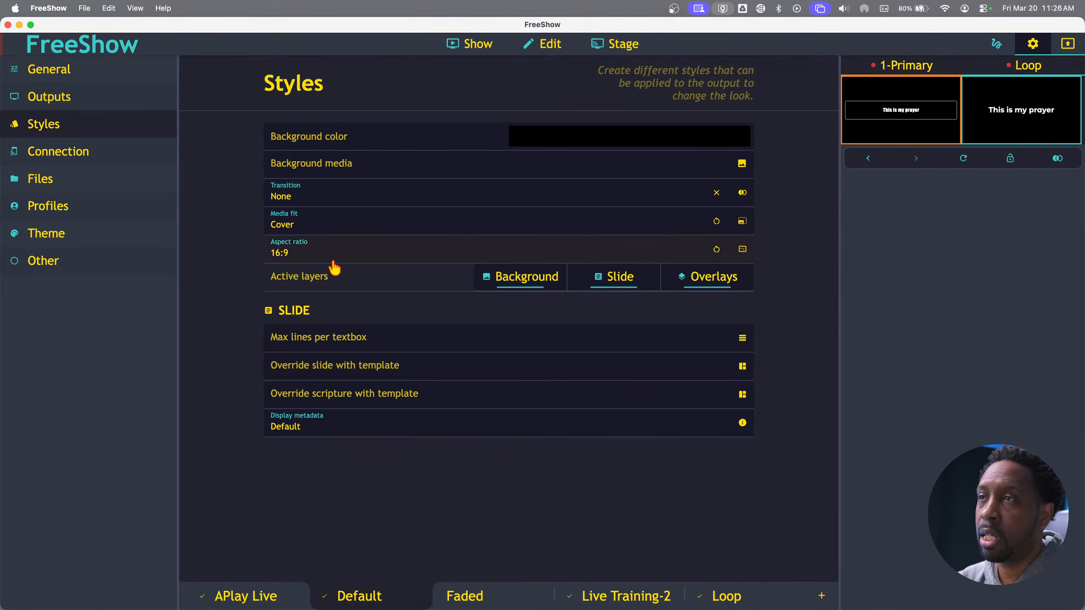
Disable the Loop output in the output settings and return to the show's slide list
left_click(130, 102)
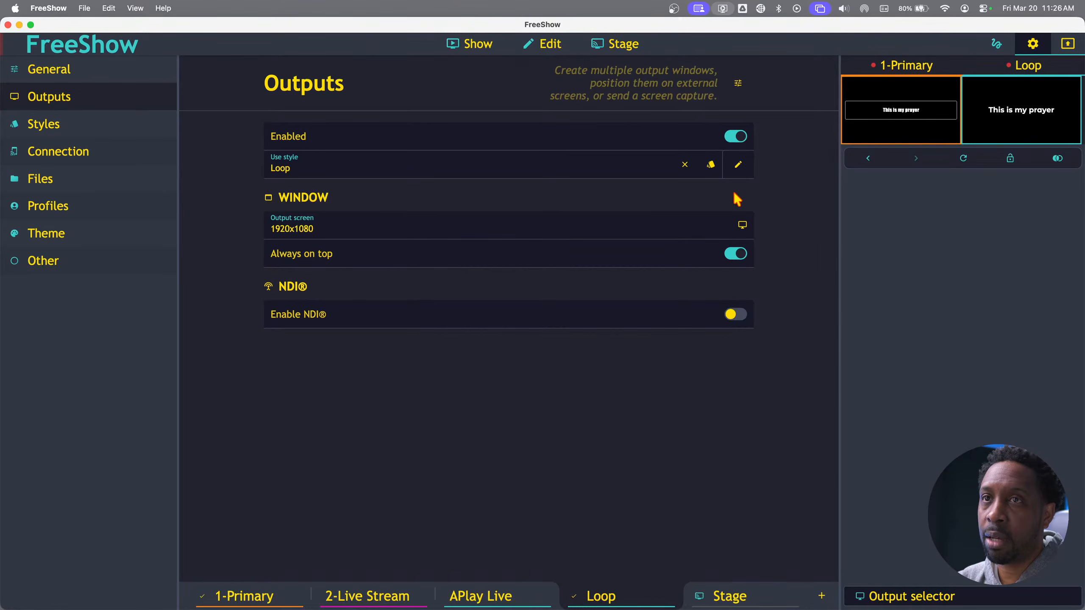
left_click(737, 137)
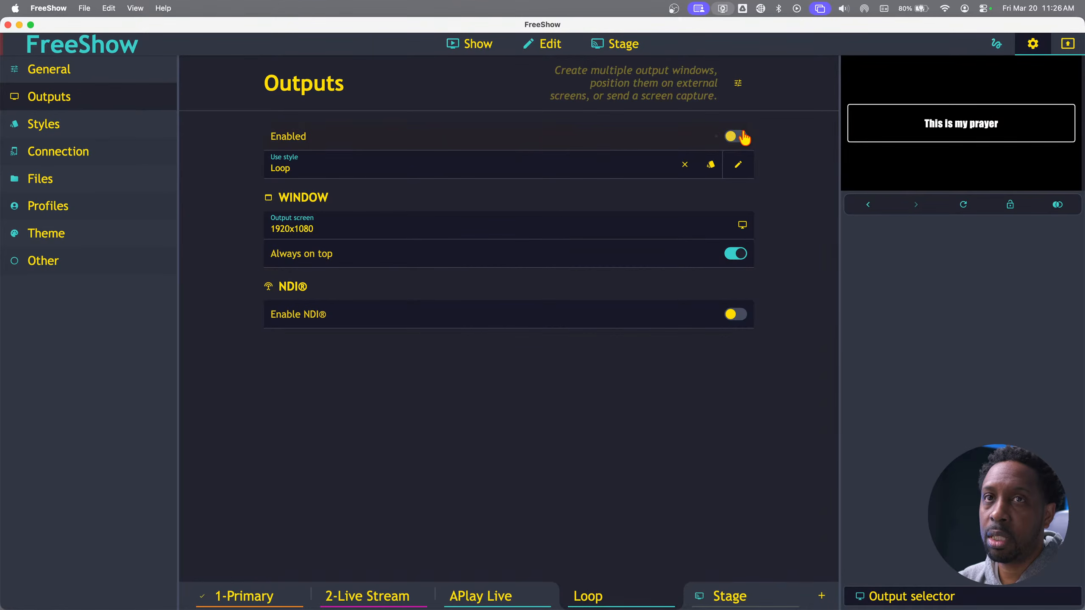
left_click(470, 46)
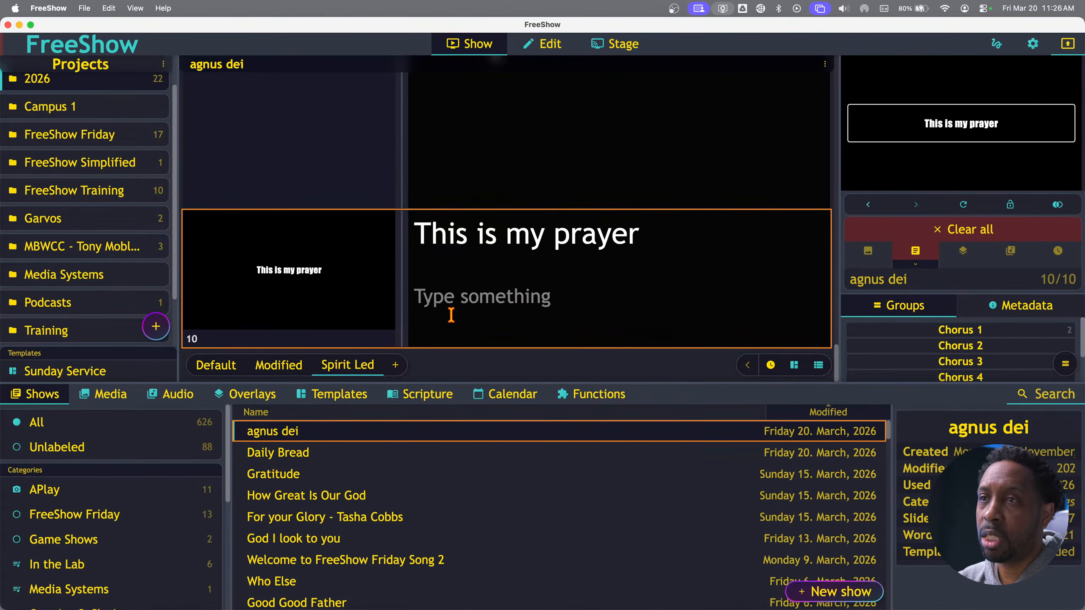
Delete "This is my prayer" from the tenth slide's first text field and enter "sdfs" in its second one
triple_click(511, 242)
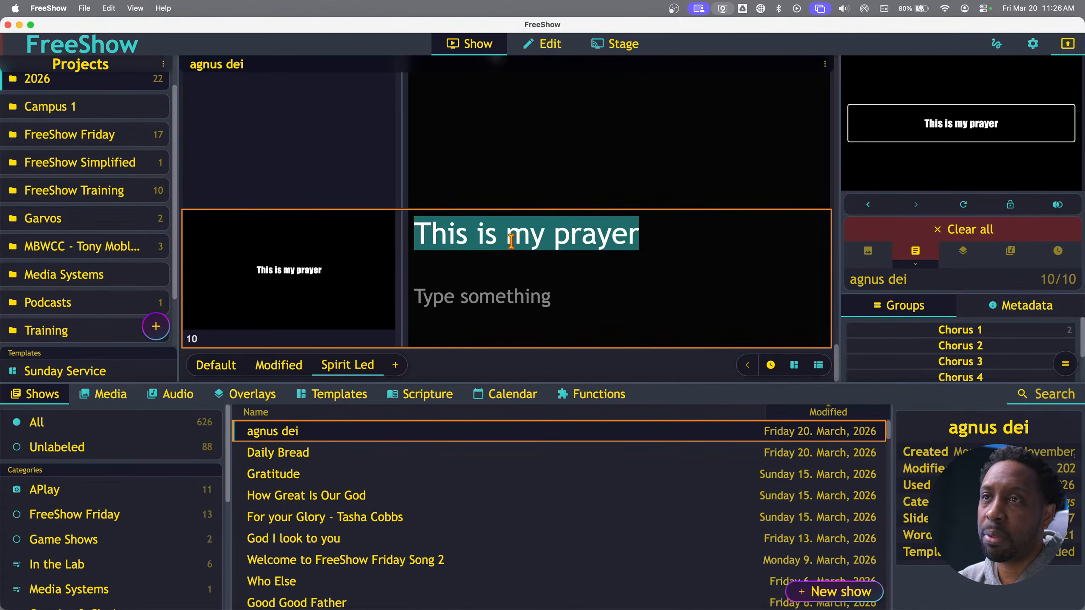
key("BackSpace")
left_click(511, 290)
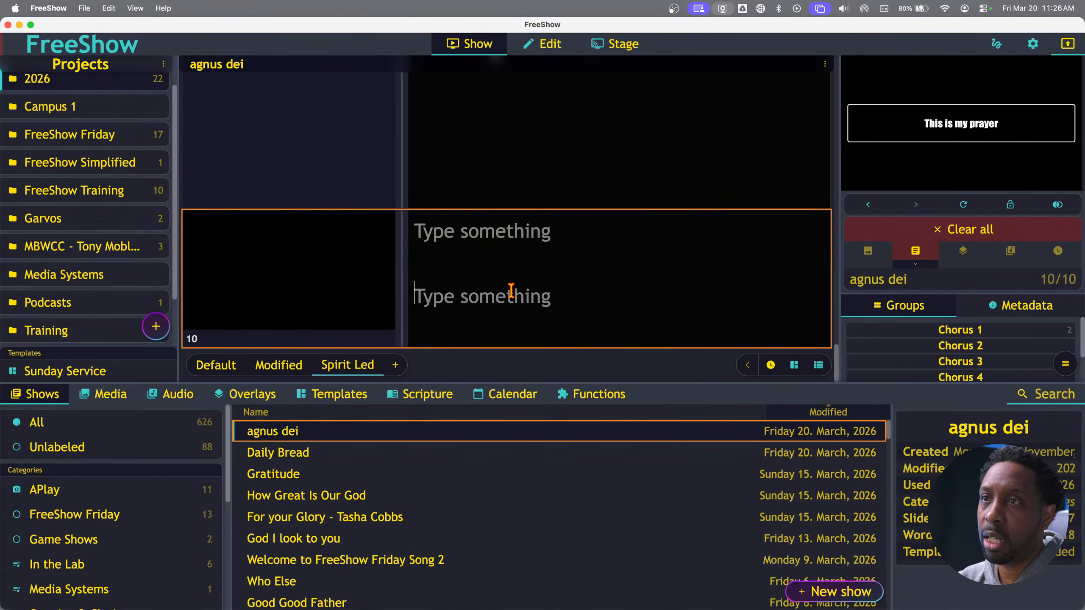
type("sdfs")
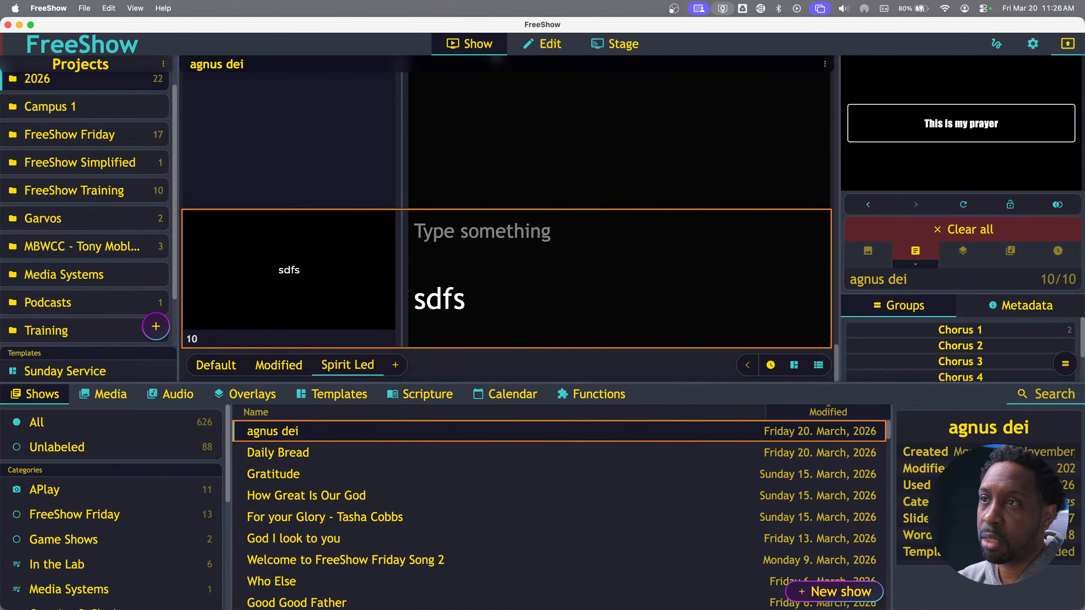
Enter the test text "sdfsf" in the tenth slide's first text field and clear it again
left_click(506, 242)
type("sdfsf")
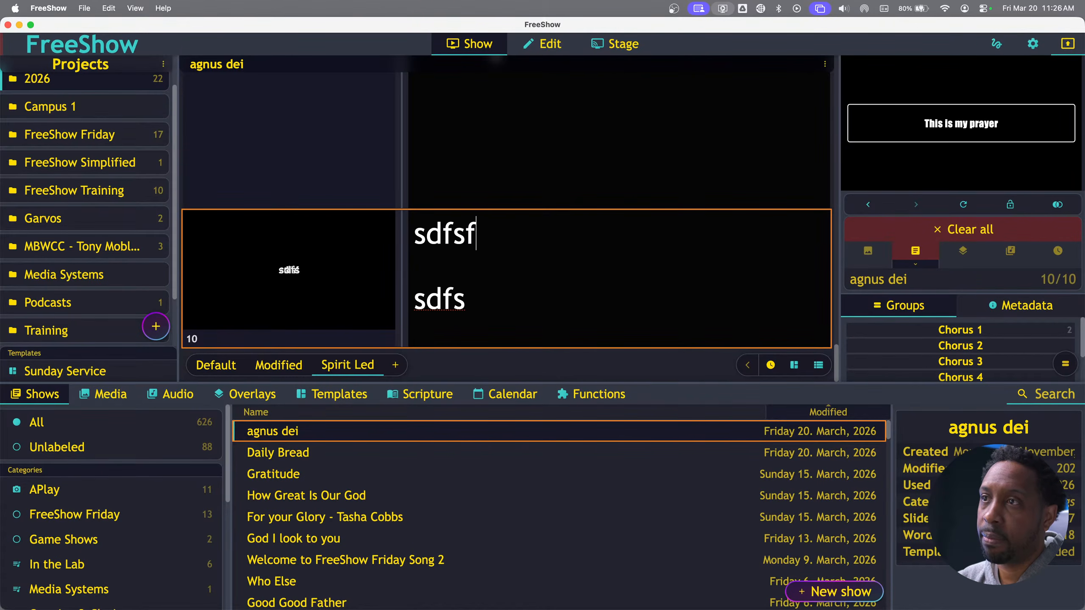
key("BackSpace")
key("BackSpace")
key("BackSpace")
key("BackSpace")
key("BackSpace")
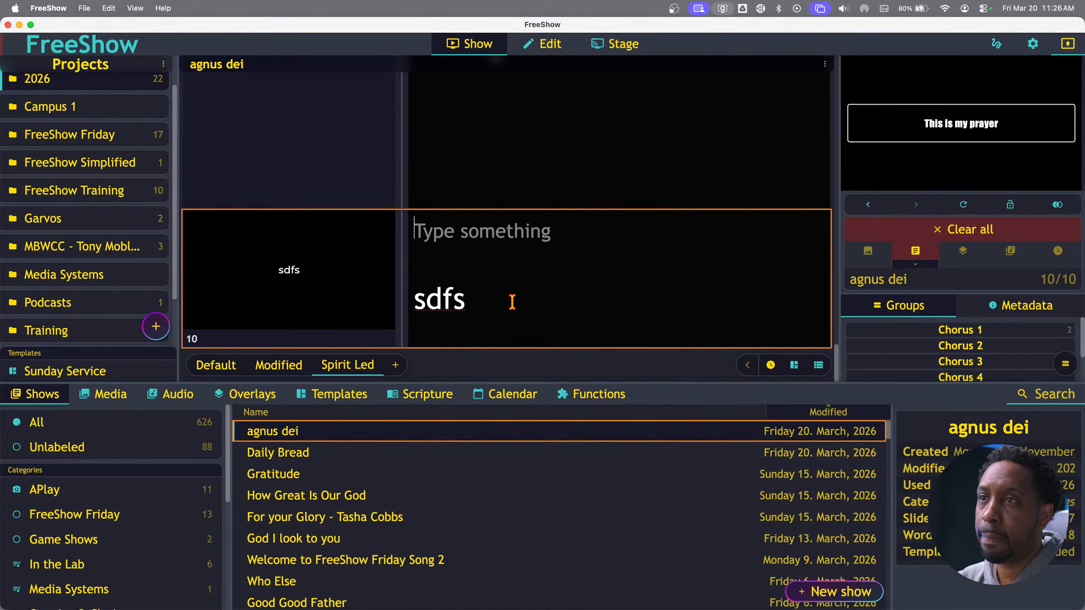
Delete the test text "sdfs" from the tenth slide's second text field and look through the other slides of the show
double_click(466, 306)
key("BackSpace")
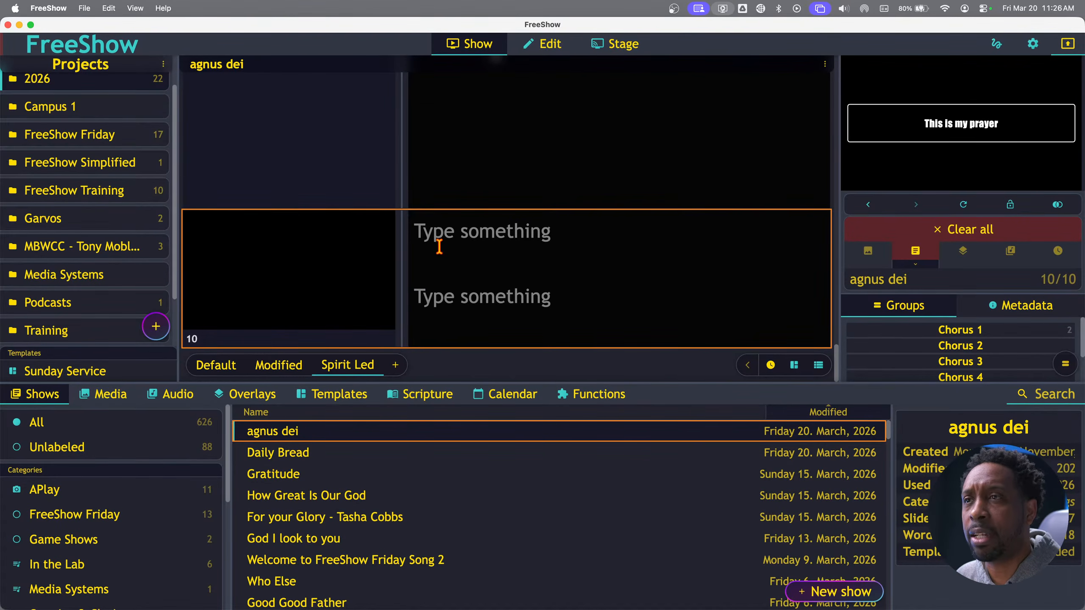
scroll(439, 247, "up", 7)
scroll(440, 246, "down", 7)
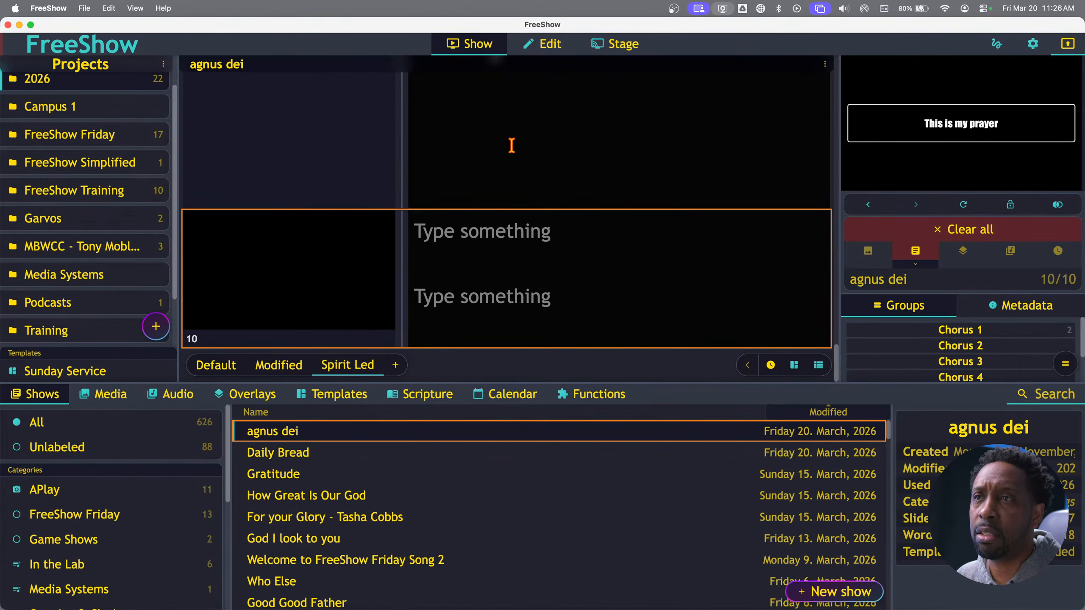
scroll(511, 146, "up", 8)
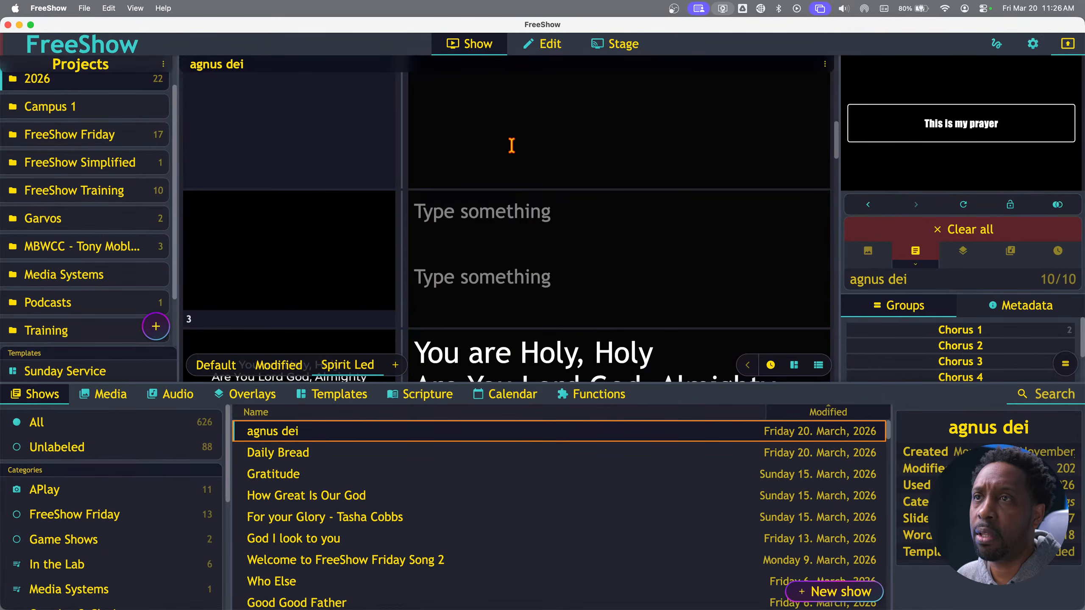
scroll(511, 146, "up", 2)
scroll(511, 146, "down", 7)
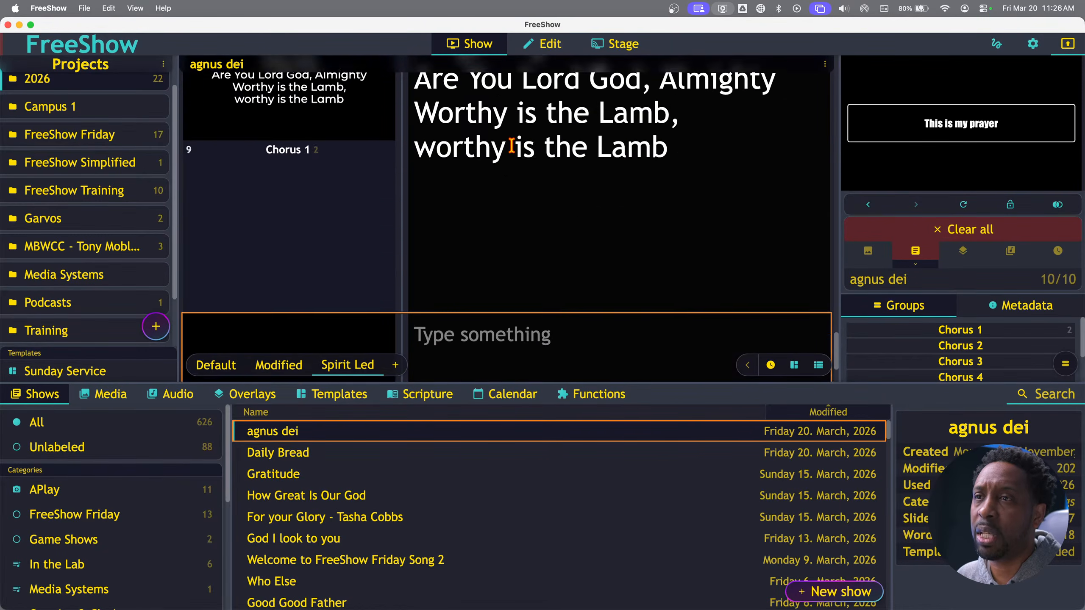
scroll(512, 146, "down", 2)
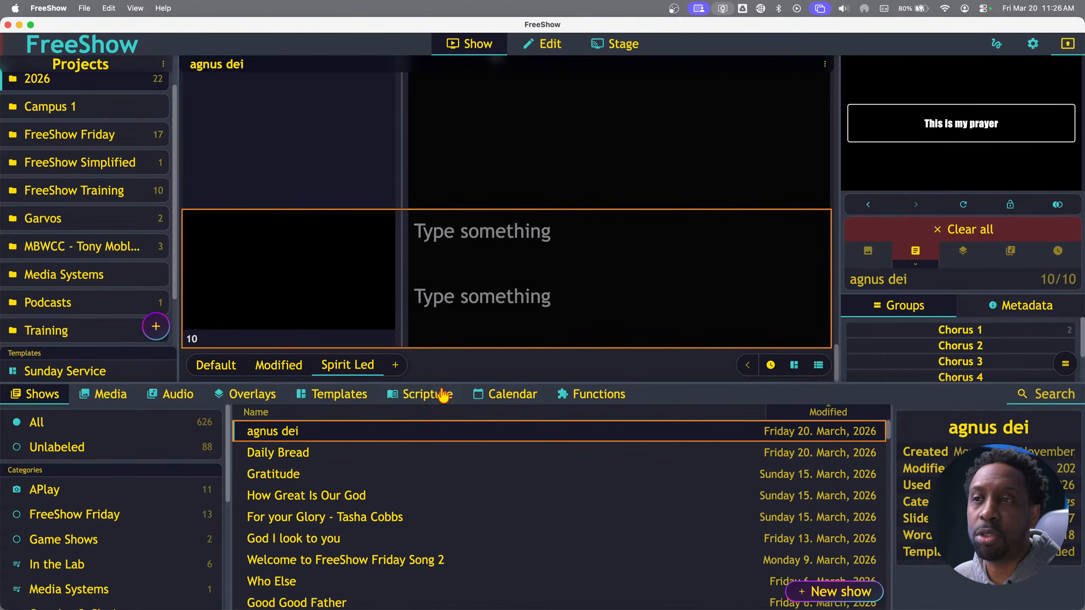
Look up Matthew 6:33 in the NLT scriptures and create a show from the verse
left_click(426, 394)
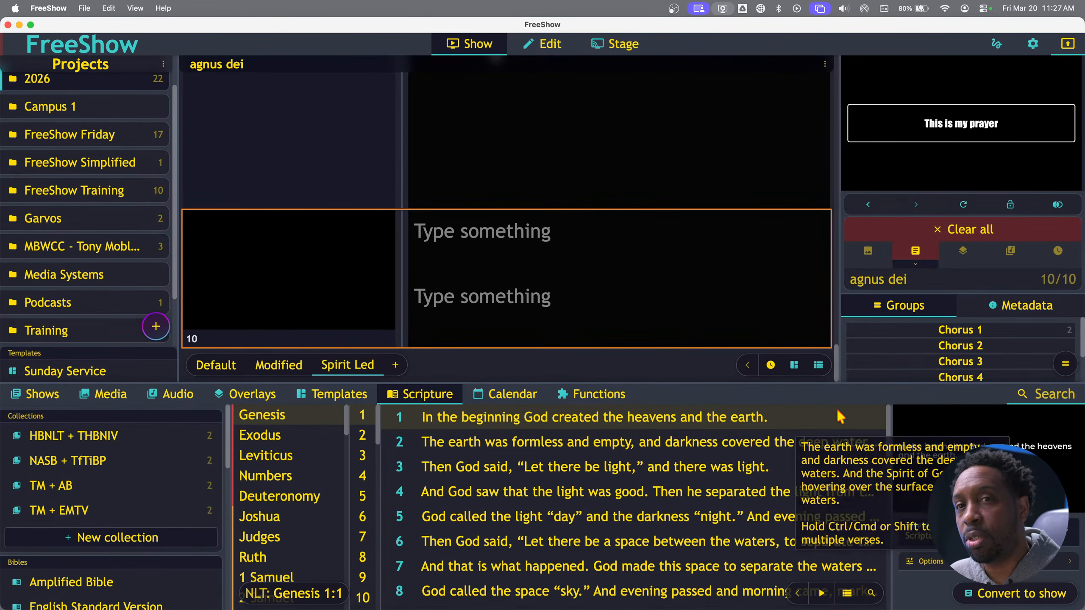
left_click(1055, 395)
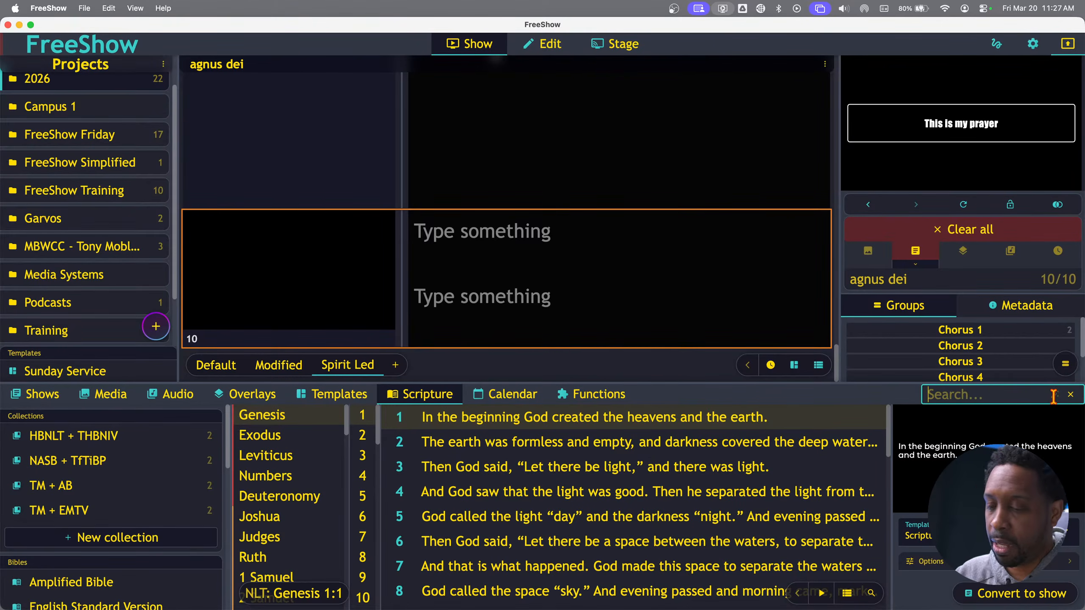
type("ma")
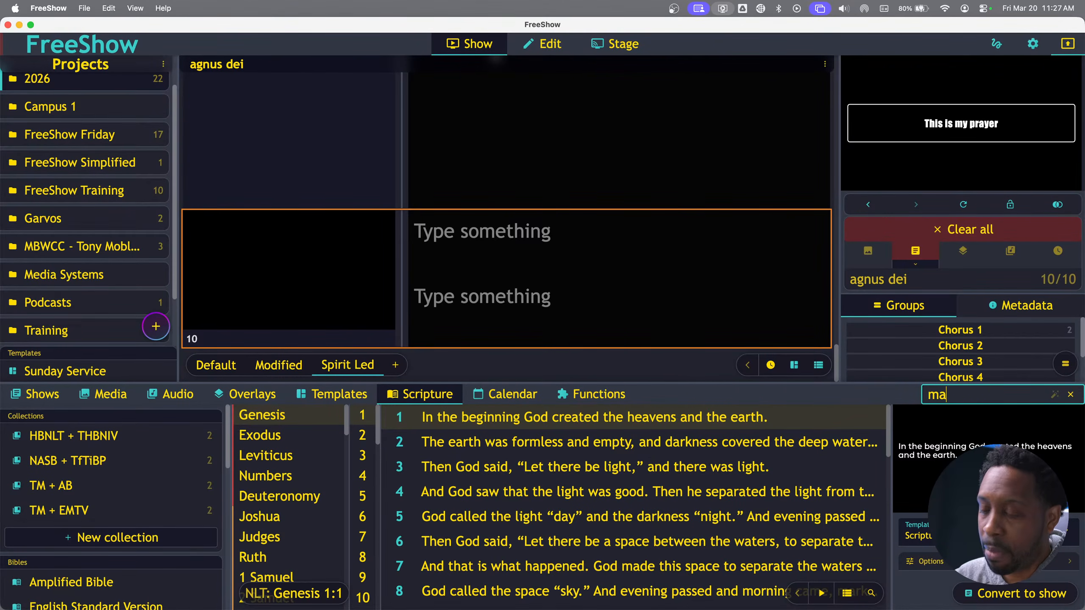
type("tthew")
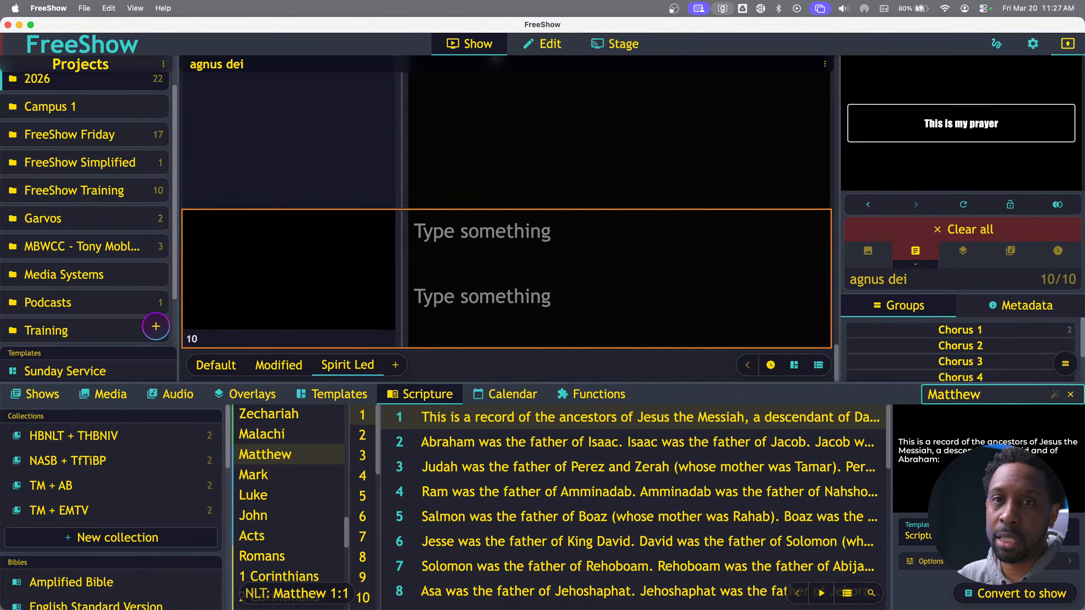
type(" 6")
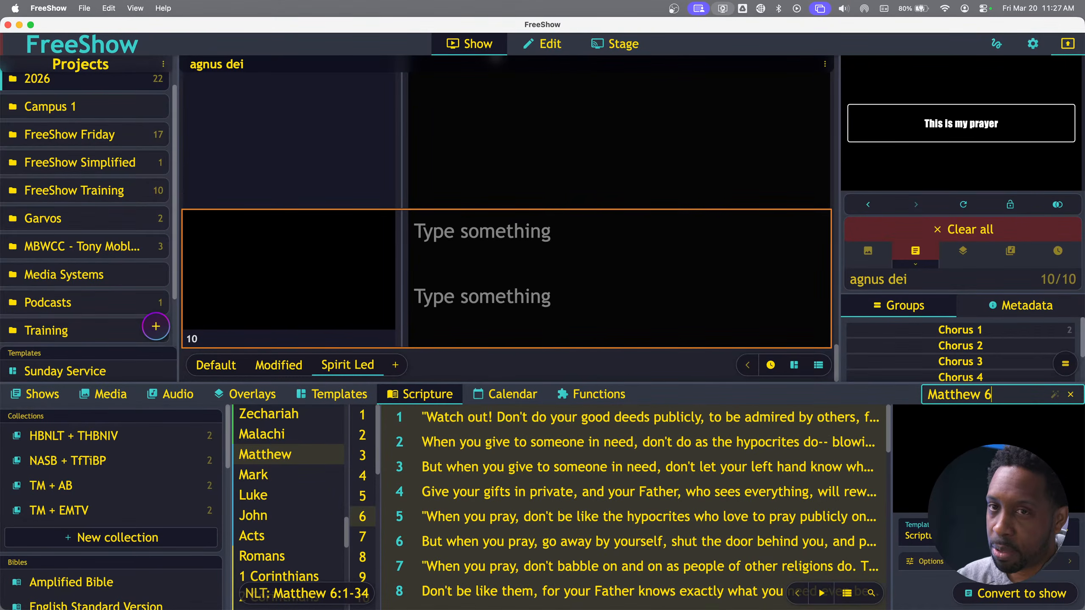
type(":")
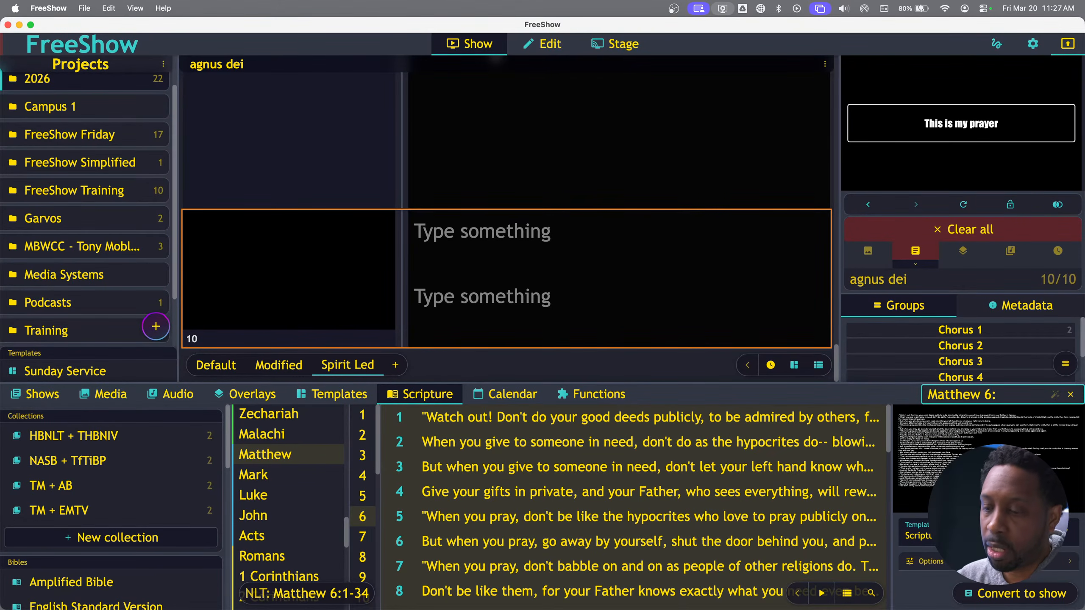
type("33")
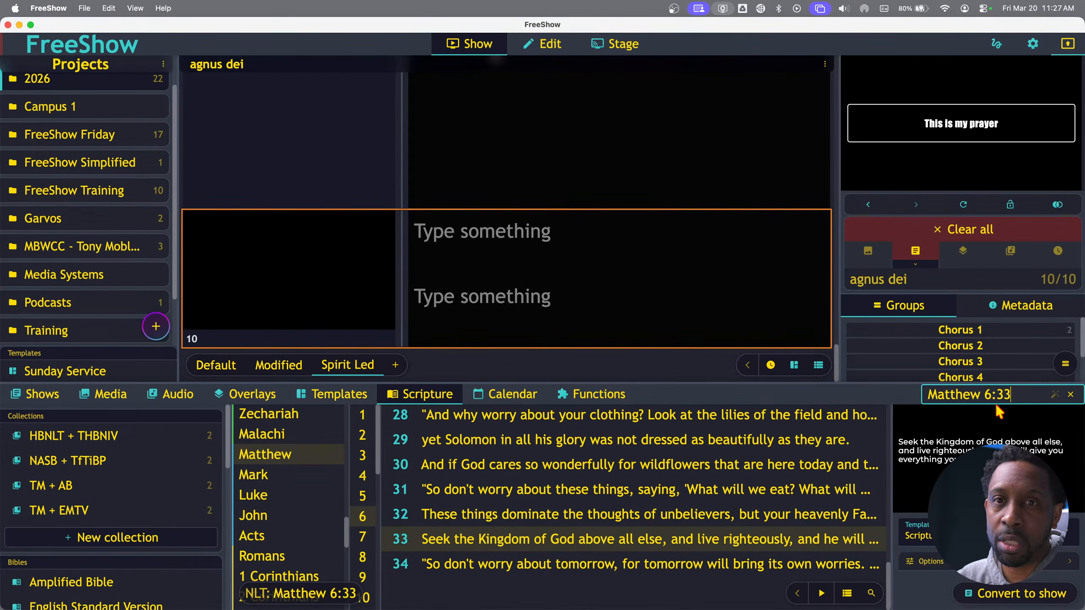
key("Return")
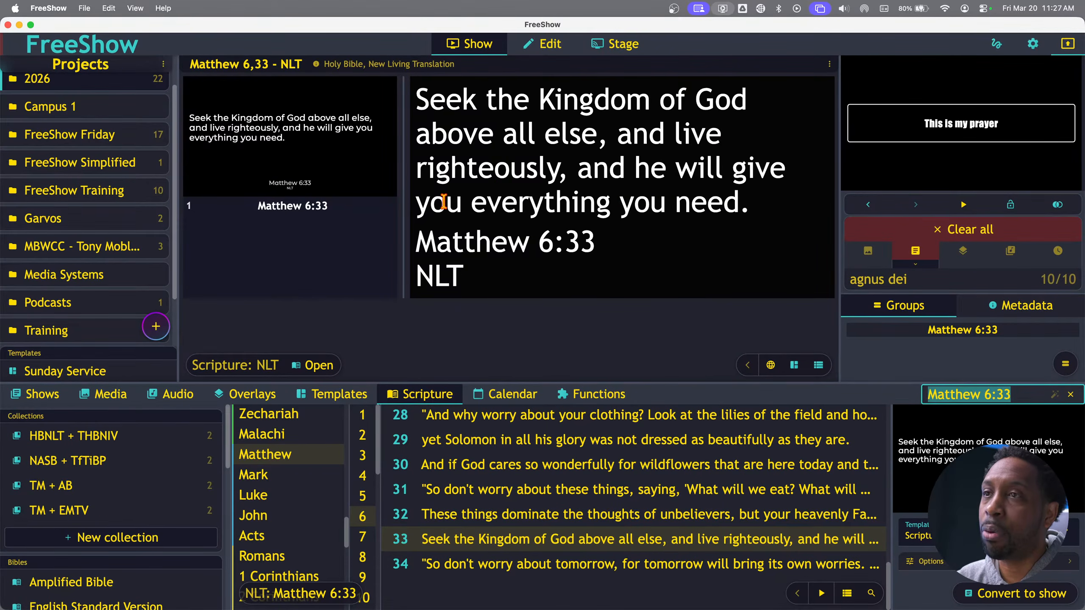
Present the Matthew 6:33 slide and check it in the enlarged output preview
left_click(304, 145)
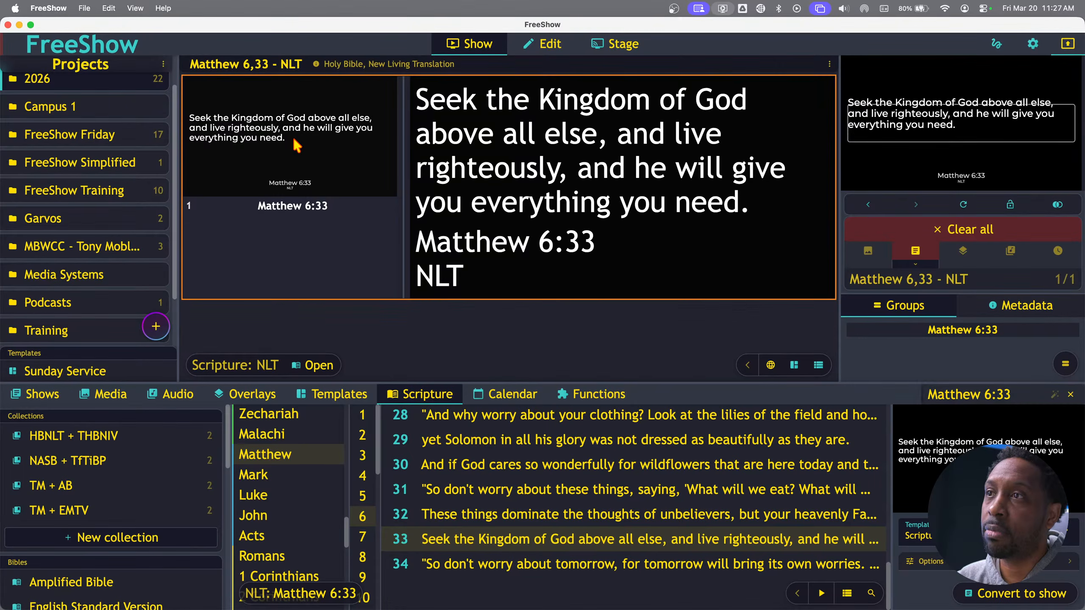
left_click(902, 150)
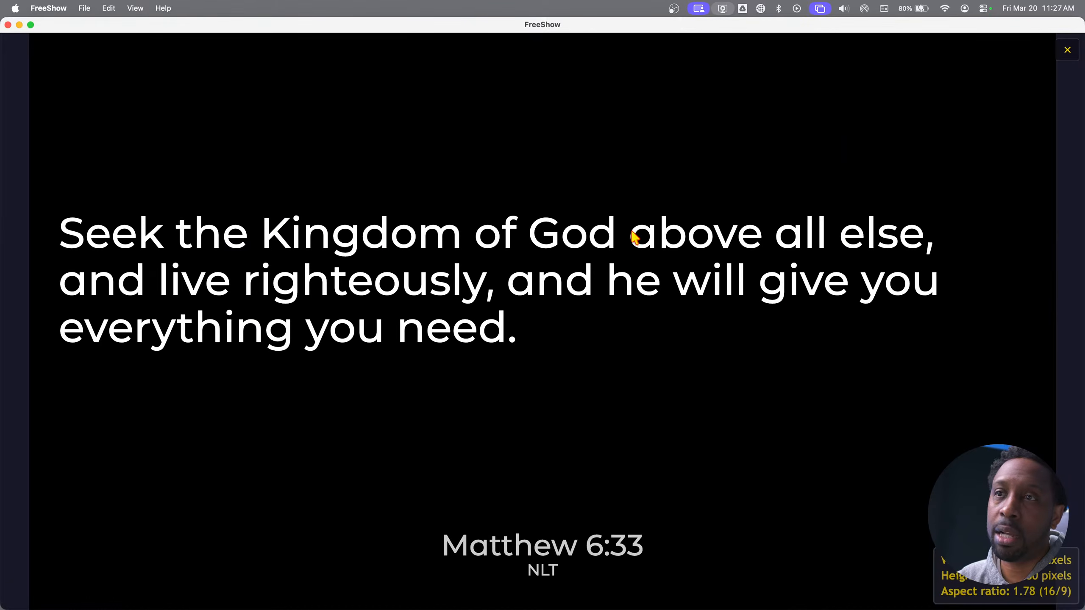
left_click(657, 222)
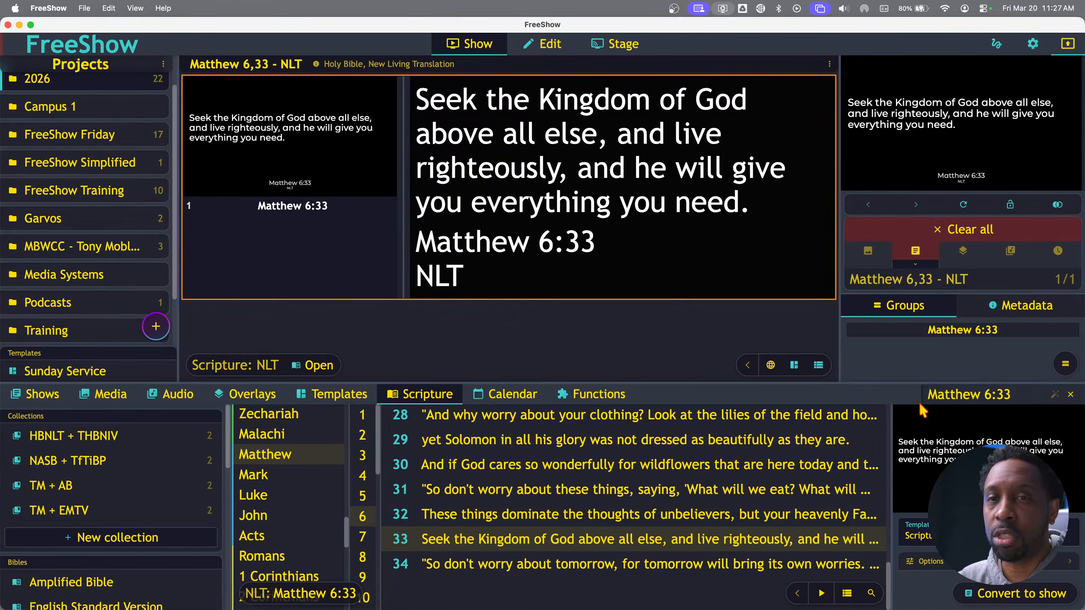
Search the Bible text for "kingdom", refine it to "kingdom of god", and look through the matching verses
double_click(989, 394)
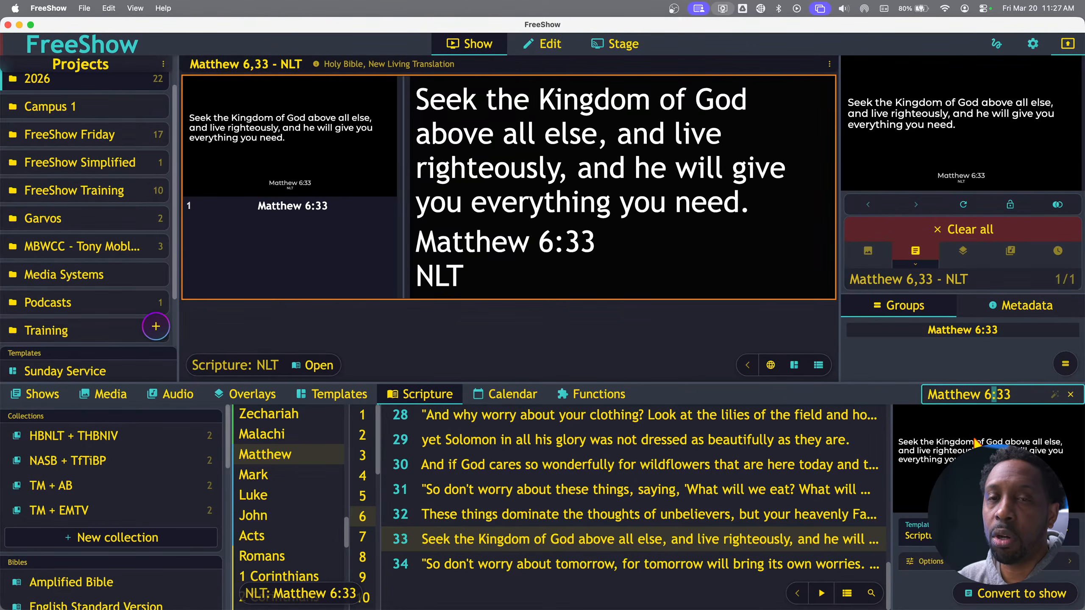
left_click(871, 595)
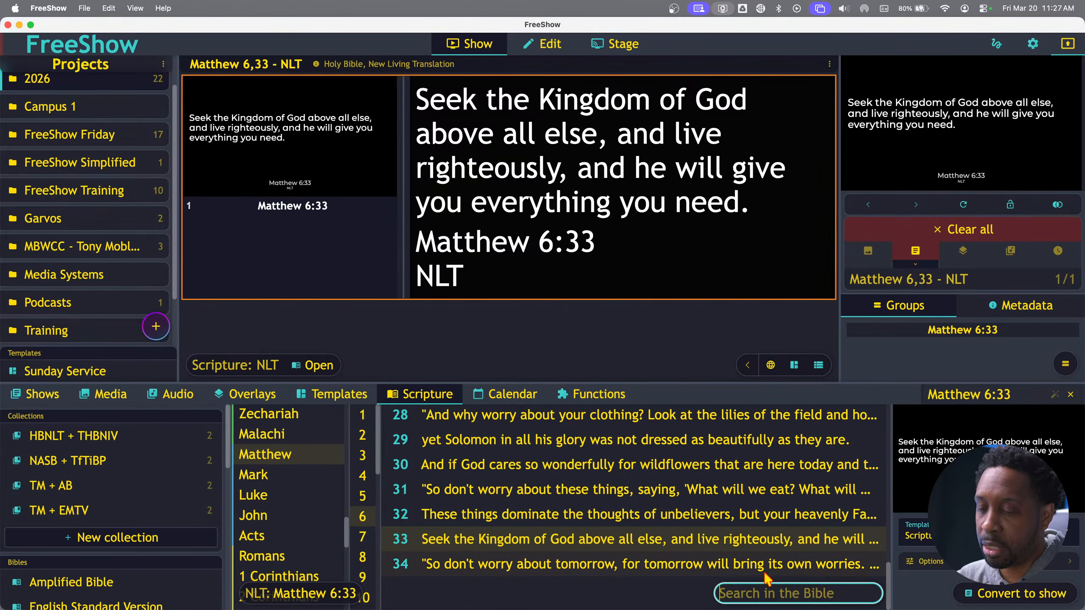
type("kingdom")
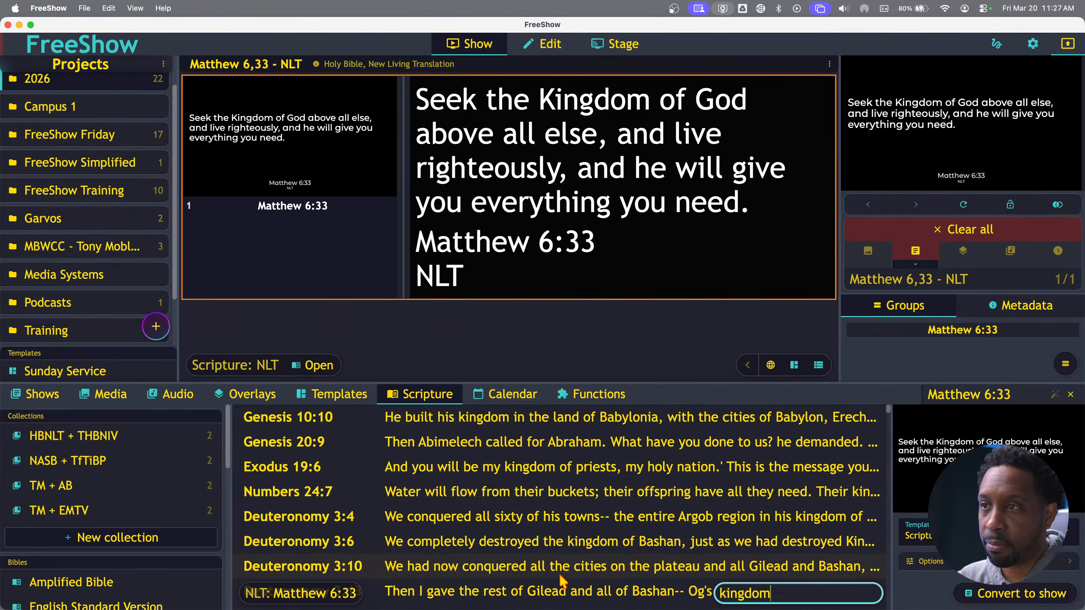
scroll(450, 501, "down", 3)
scroll(450, 501, "down", 10)
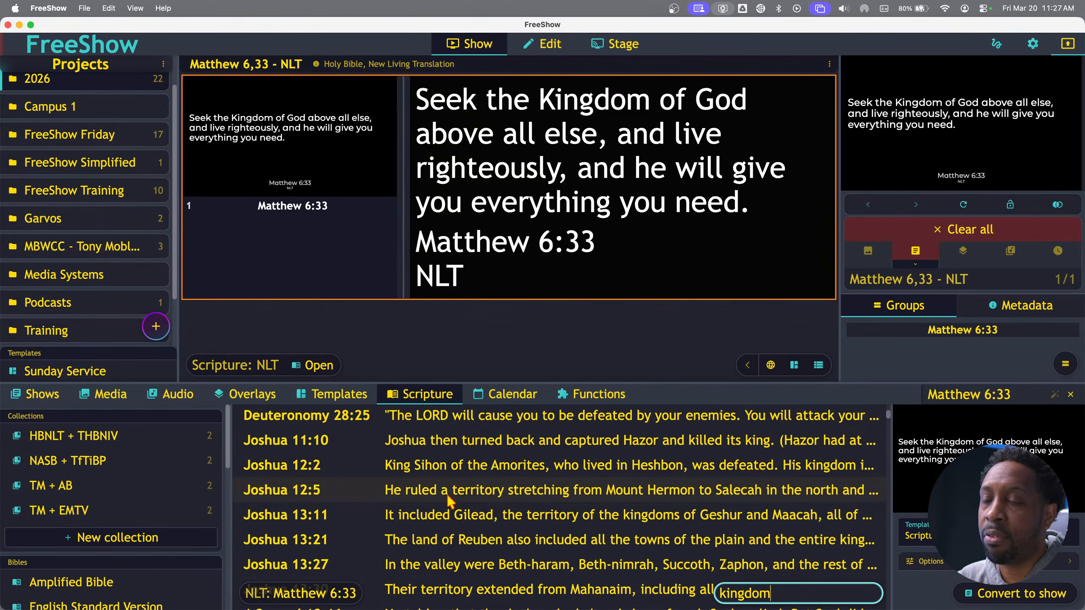
scroll(449, 501, "down", 2)
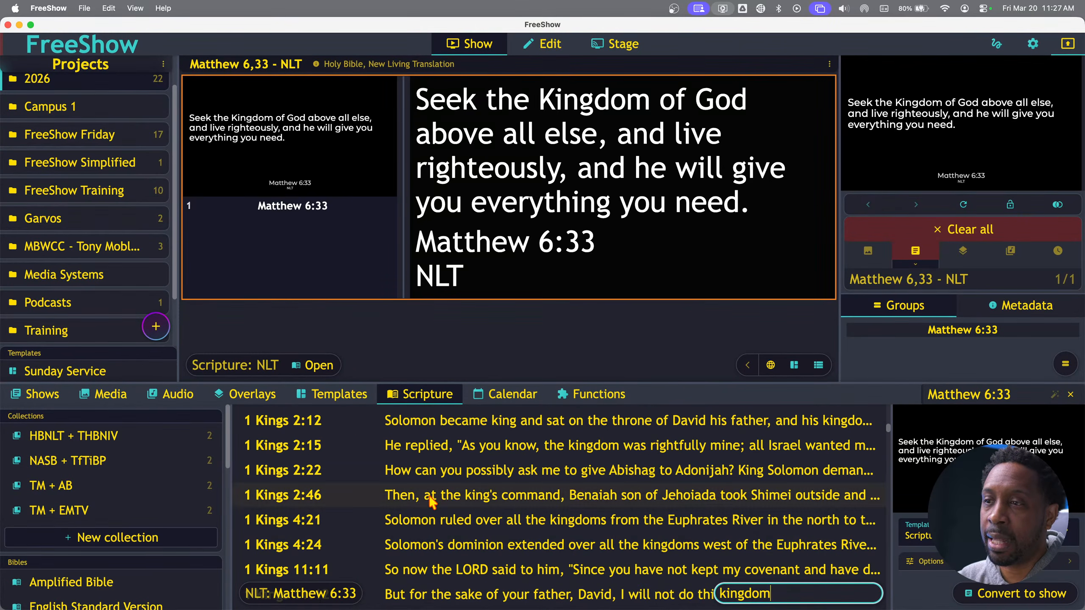
scroll(502, 496, "down", 15)
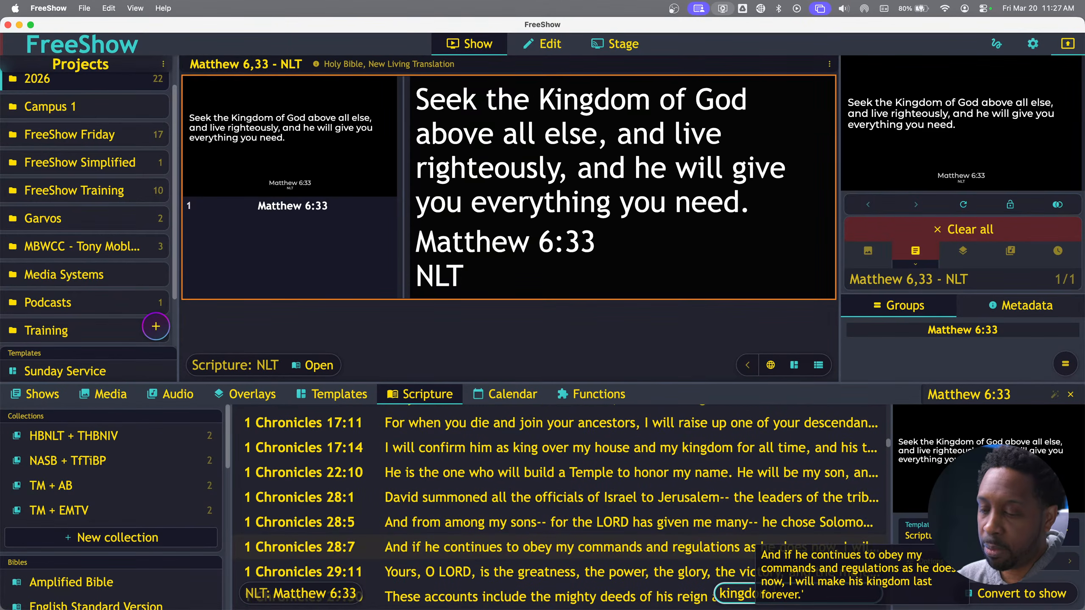
scroll(748, 544, "down", 20)
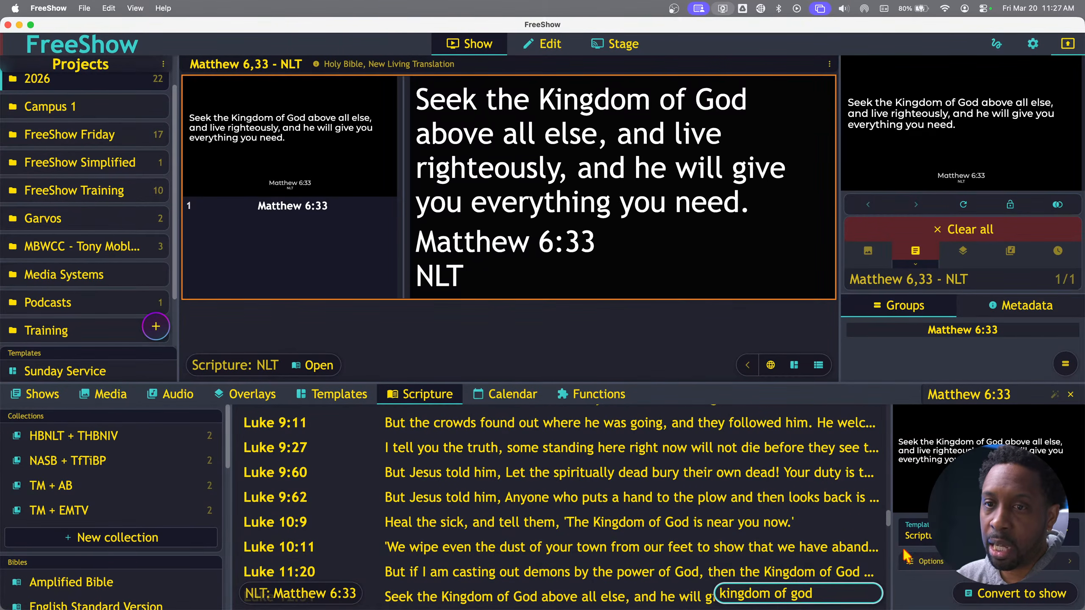
scroll(591, 472, "up", 3)
scroll(591, 472, "up", 20)
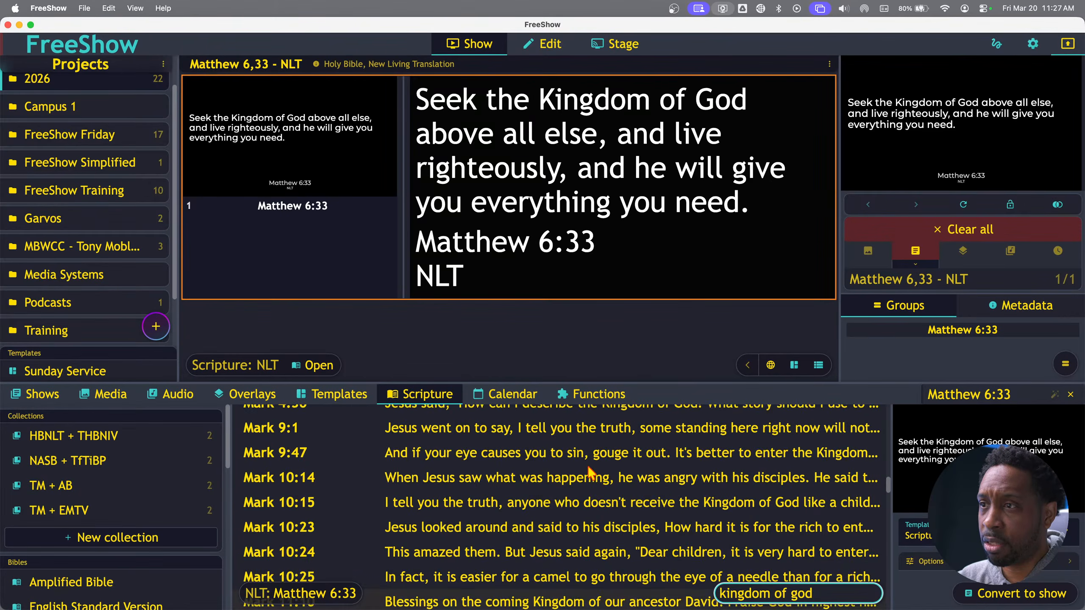
scroll(590, 472, "down", 20)
scroll(591, 472, "down", 10)
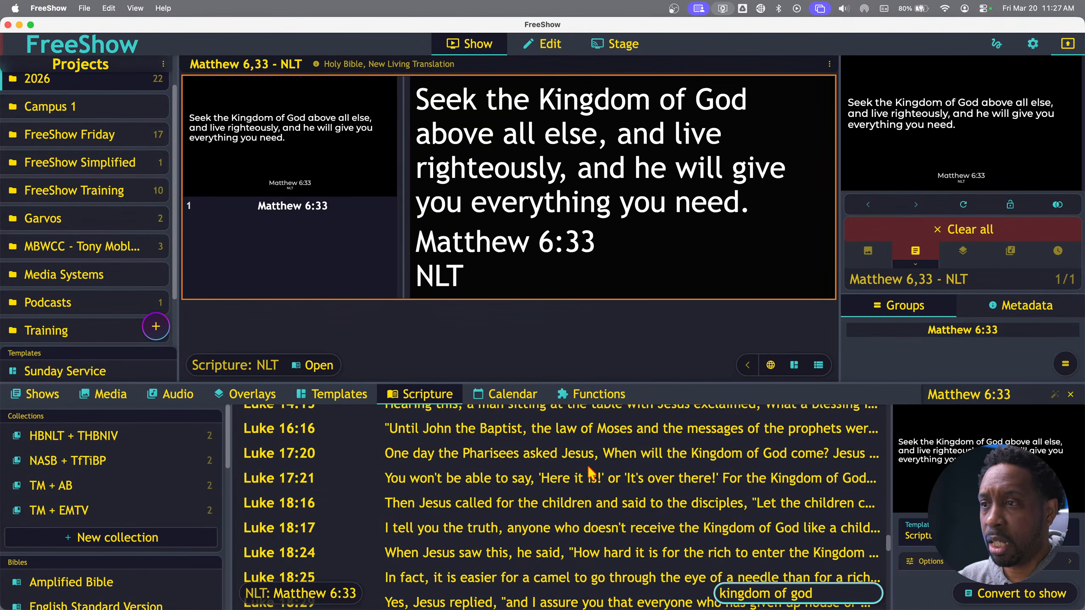
triple_click(820, 593)
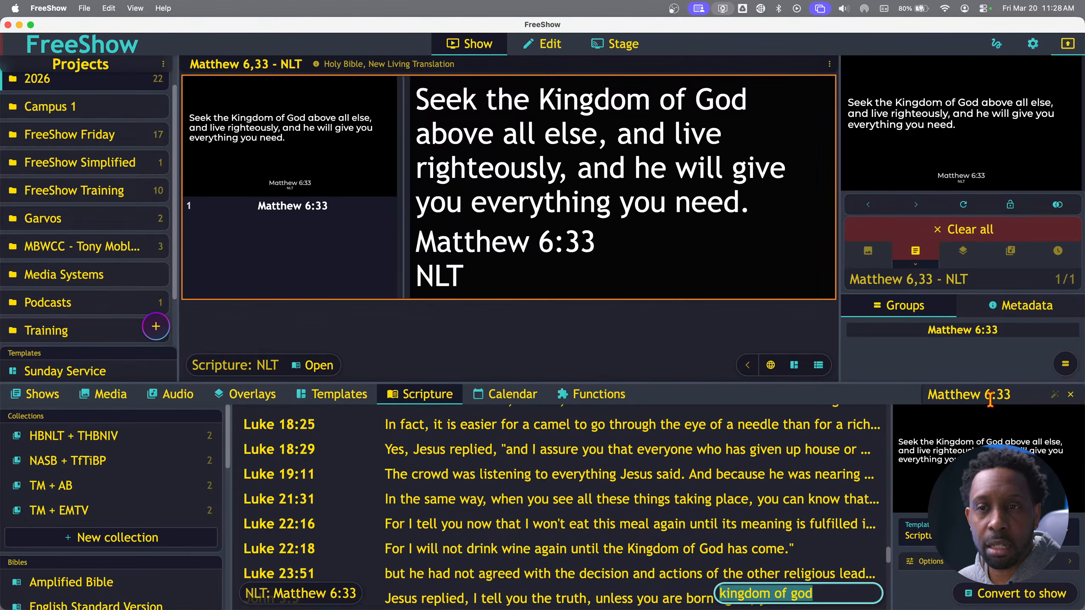
Create a scripture show from Isaiah 15:9 in the NLT and present its slide
double_click(955, 394)
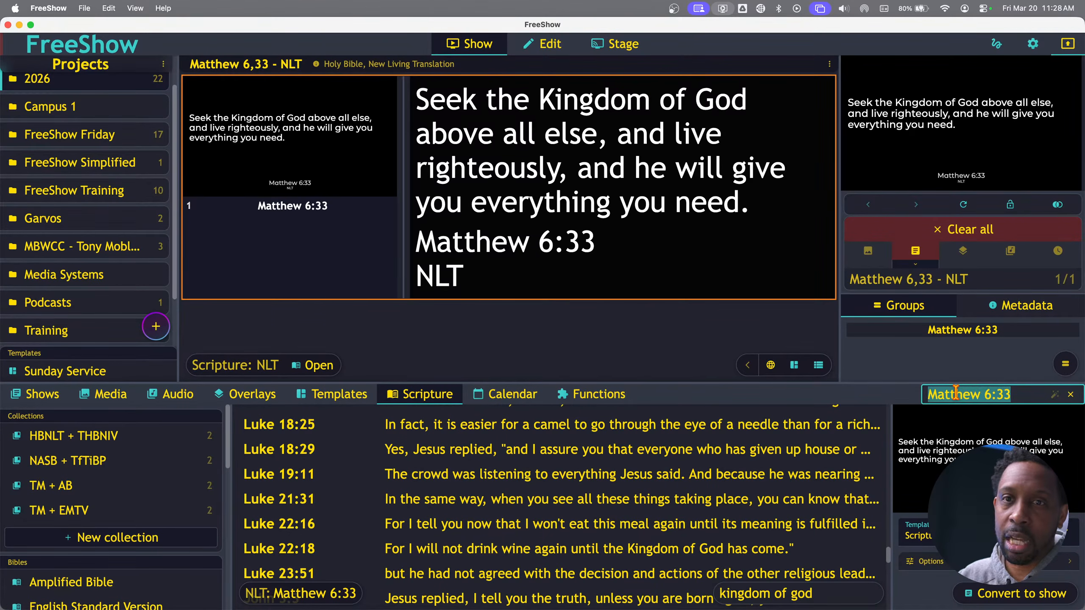
type("Isaiah")
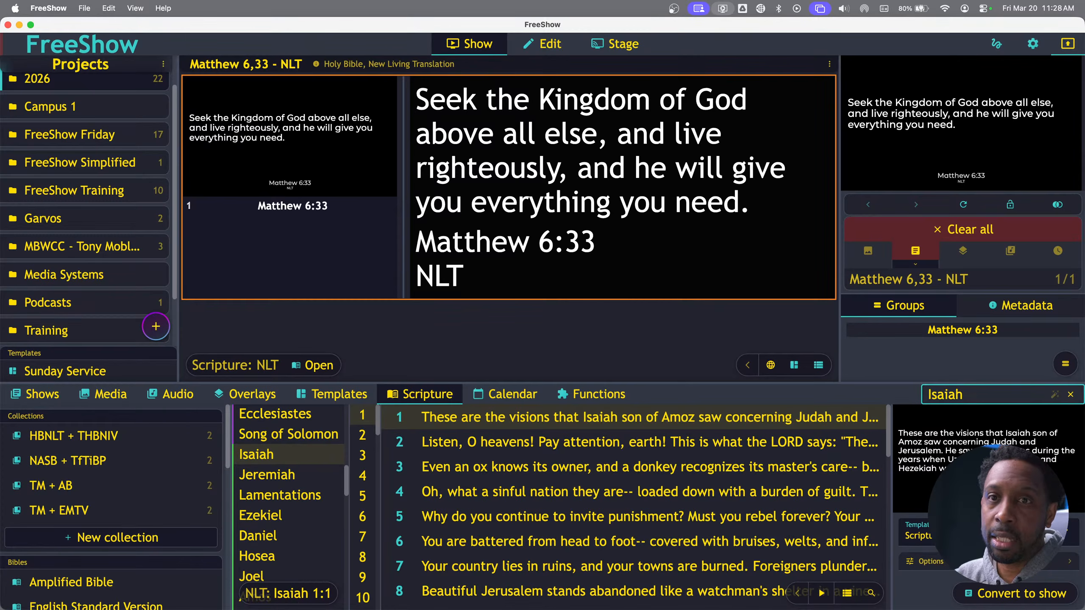
type(" 15:9")
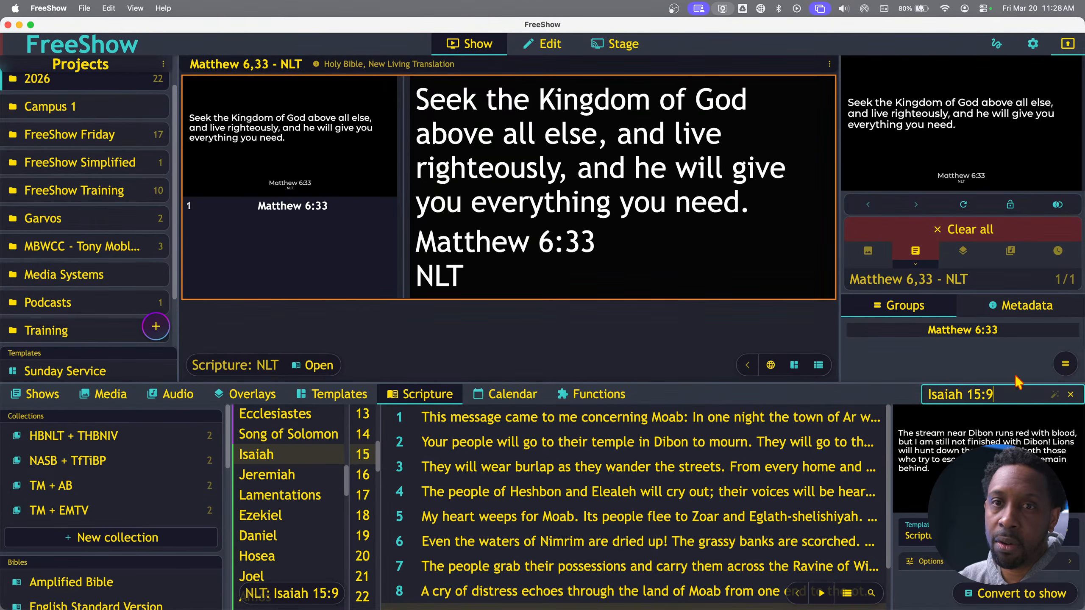
key("Return")
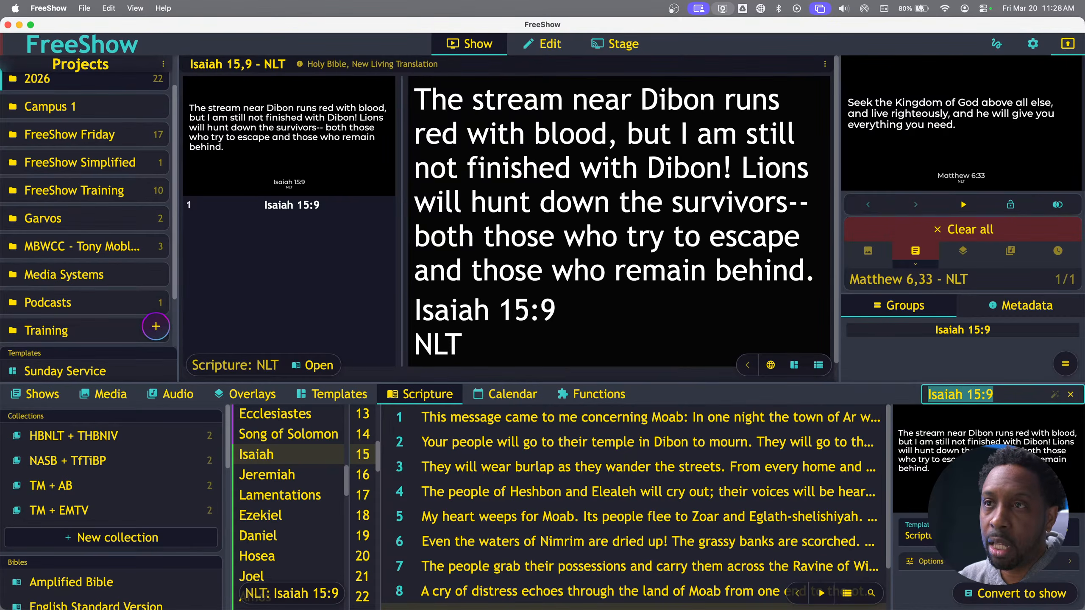
left_click(481, 205)
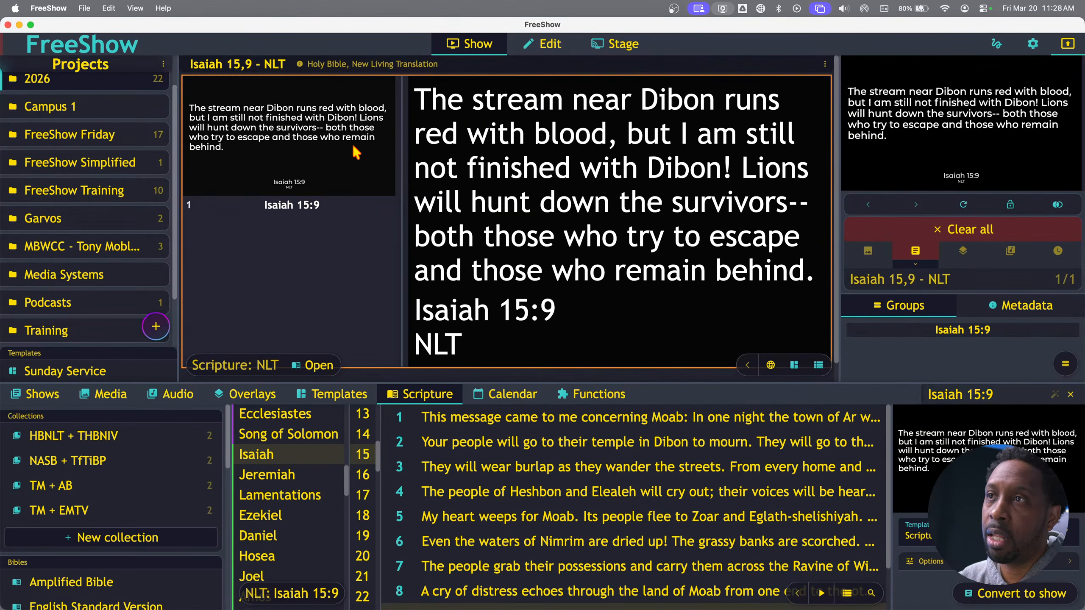
Switch the Isaiah 15:9 show to the grid slide view and clear the scripture reference search
left_click(819, 365)
left_click(816, 366)
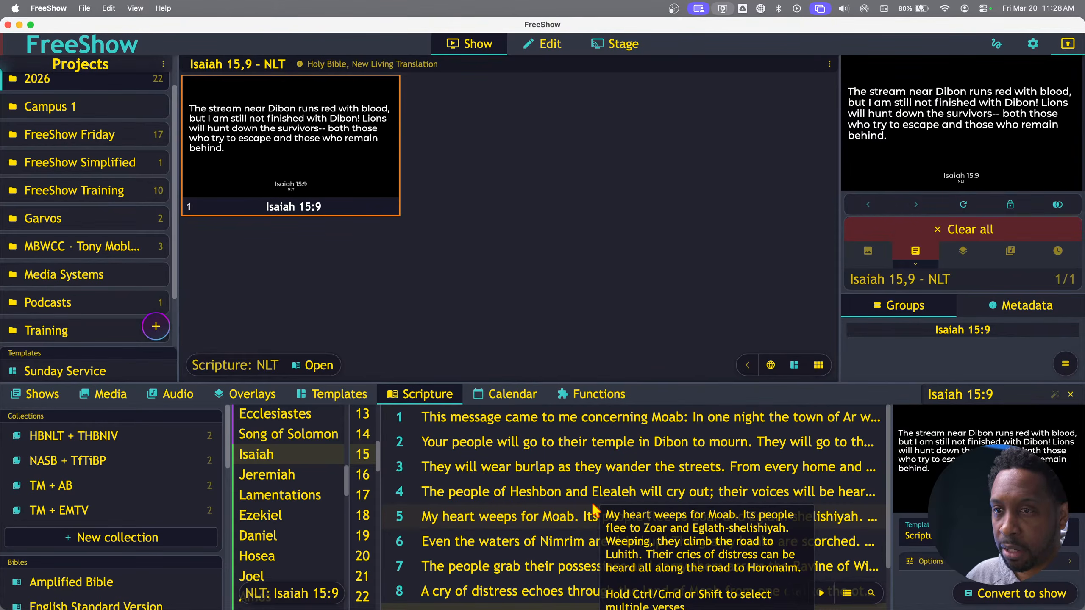
left_click(1071, 394)
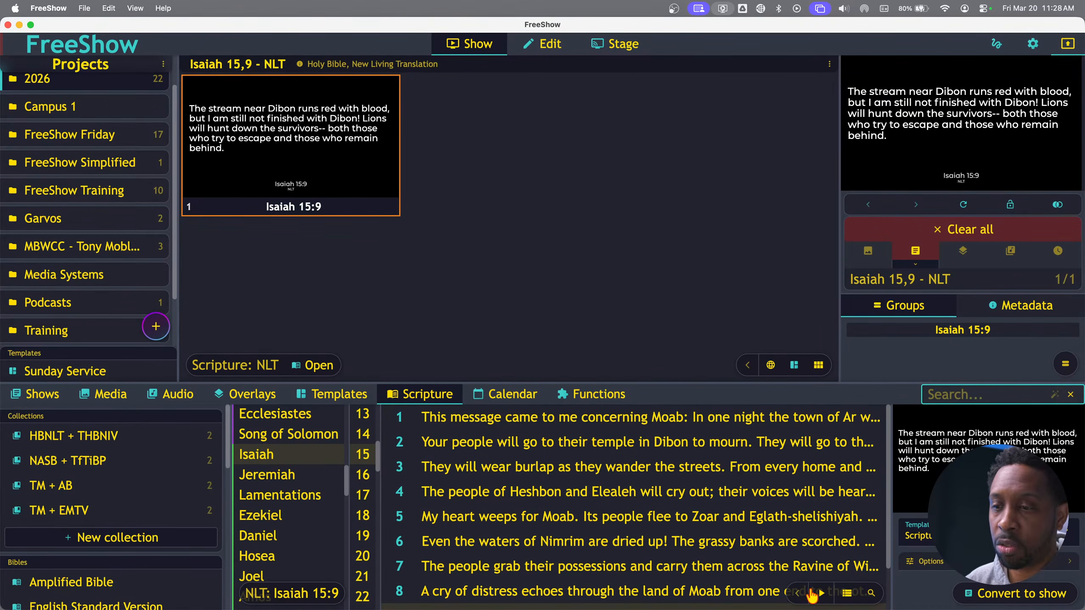
Leave the scriptures and open the library list of shows
left_click(502, 596)
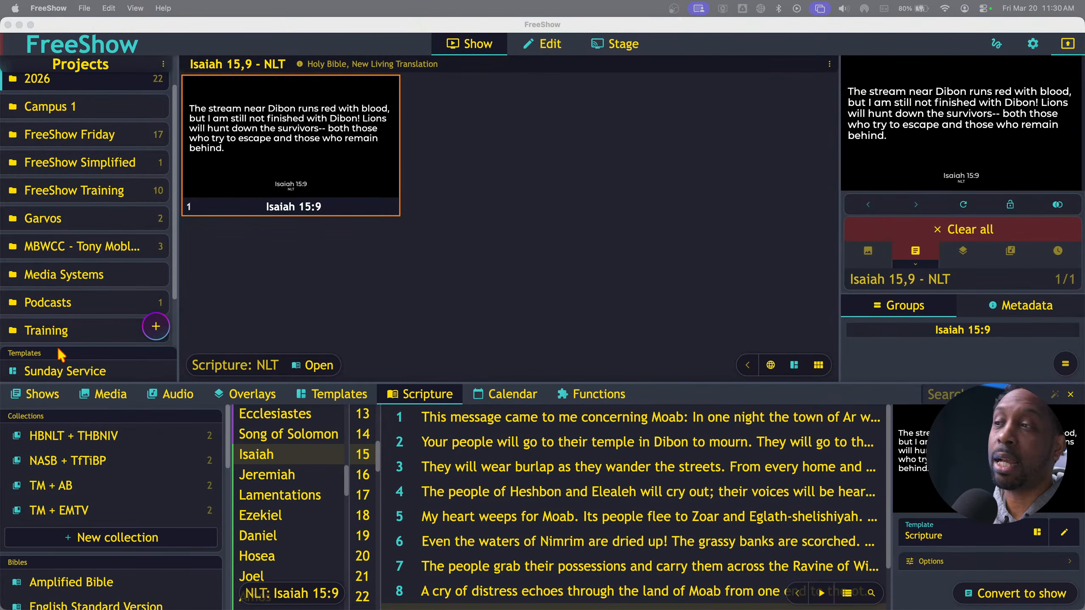
left_click(39, 397)
left_click(39, 396)
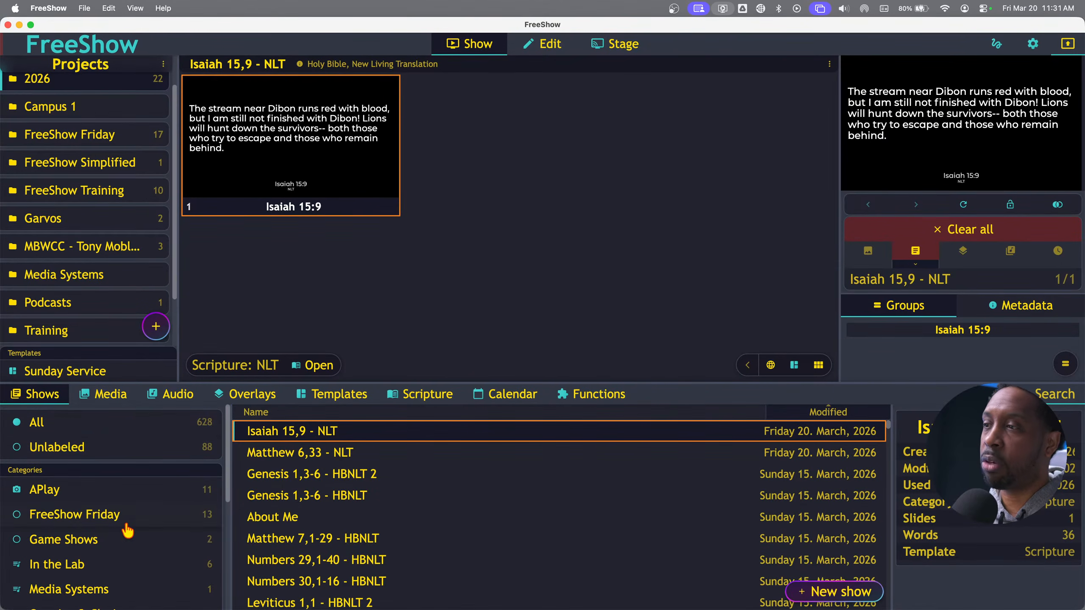
Open the song "God I look to you" from the Songs category of the show library
scroll(82, 505, "down", 5)
left_click(75, 489)
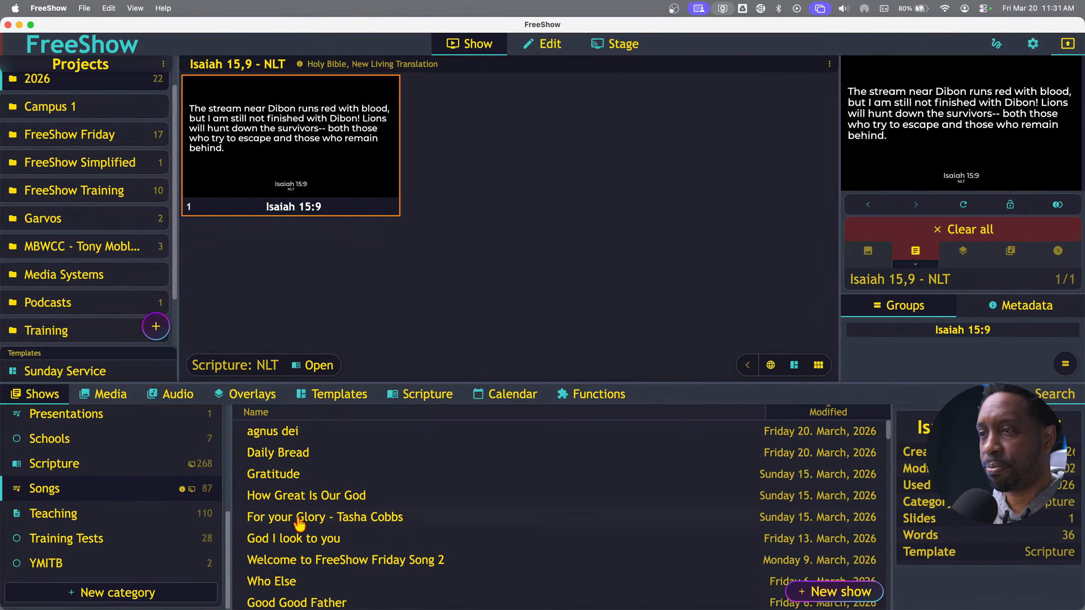
left_click(294, 541)
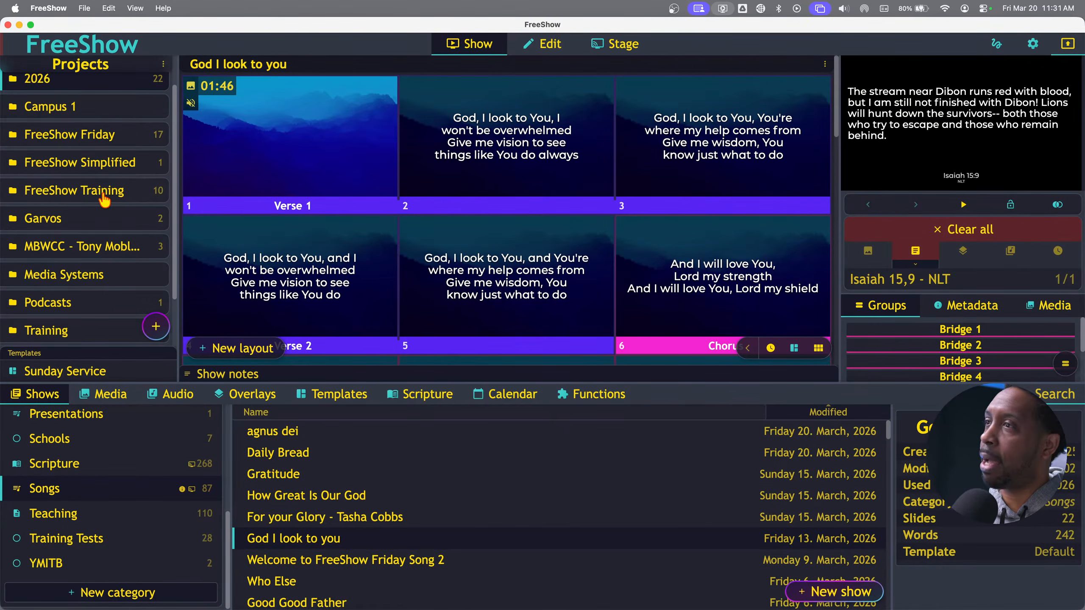
Check the installed FreeShow version in its About window and close the window
scroll(69, 161, "down", 3)
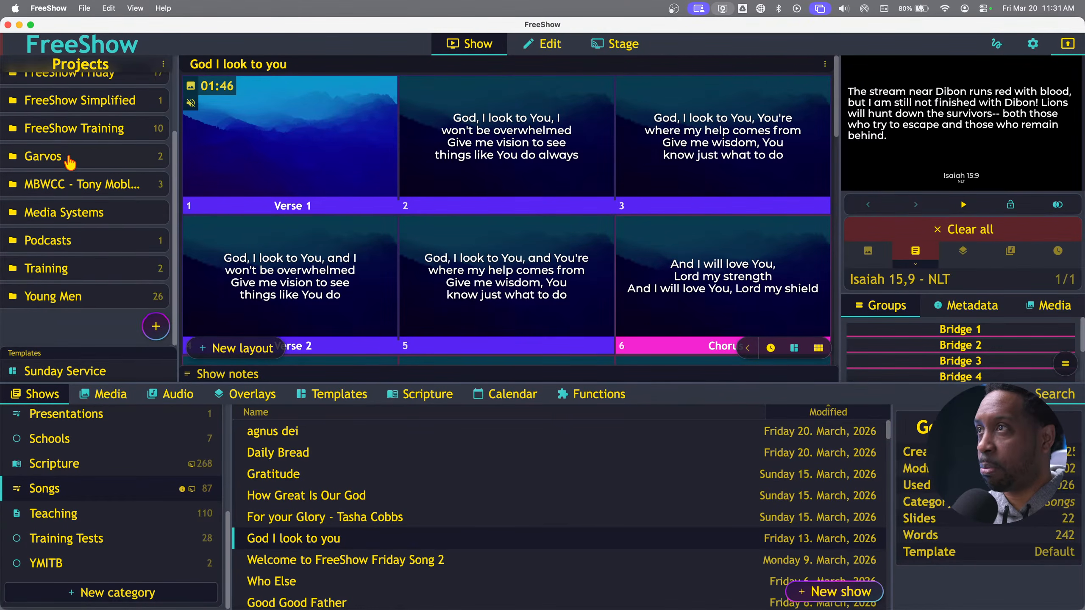
scroll(69, 162, "up", 5)
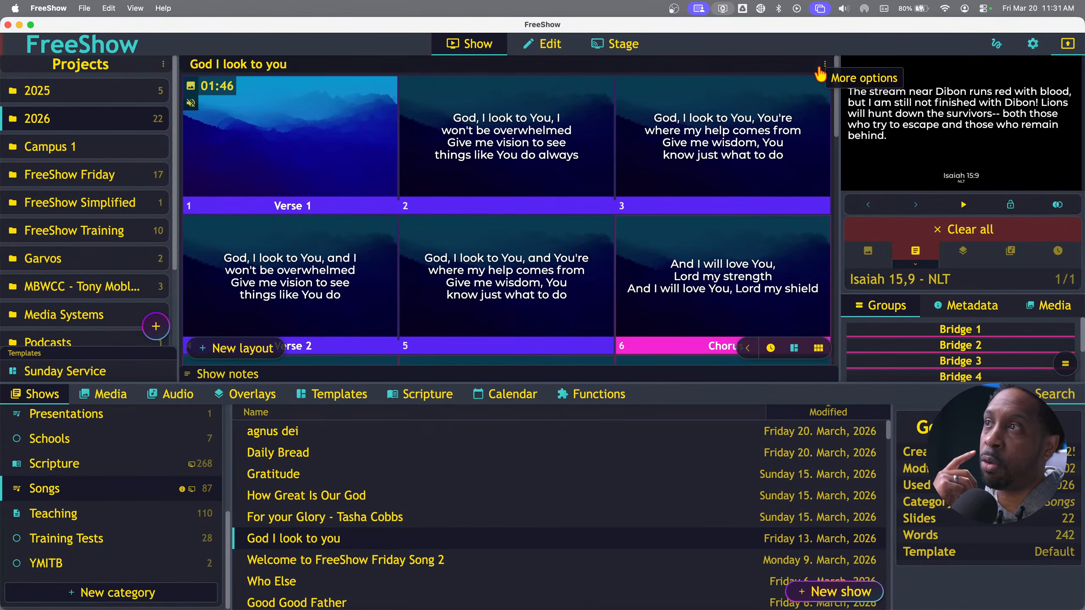
left_click(49, 8)
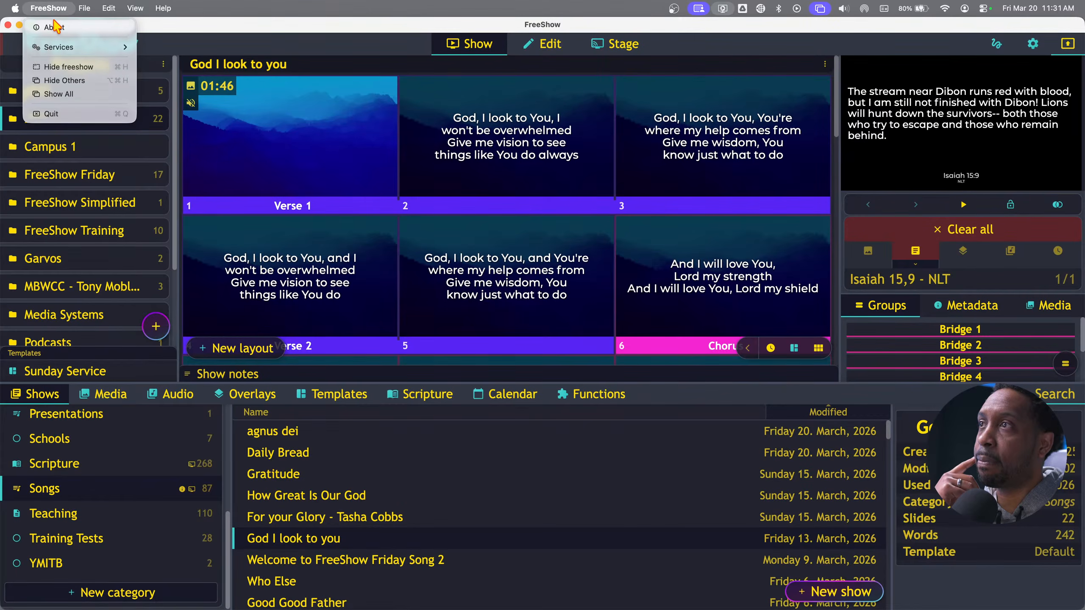
left_click(54, 27)
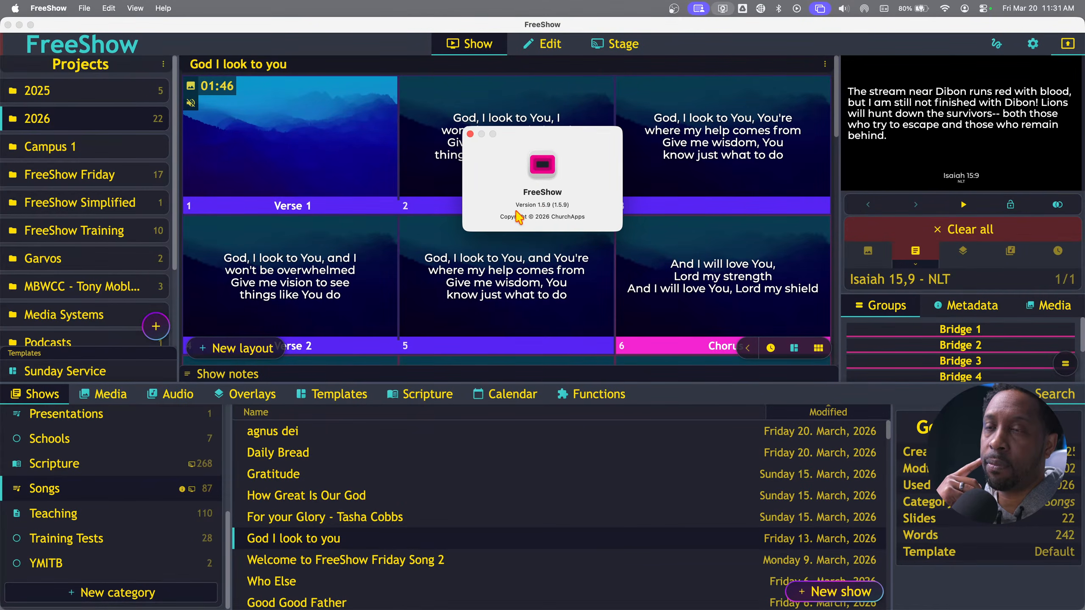
left_click(471, 134)
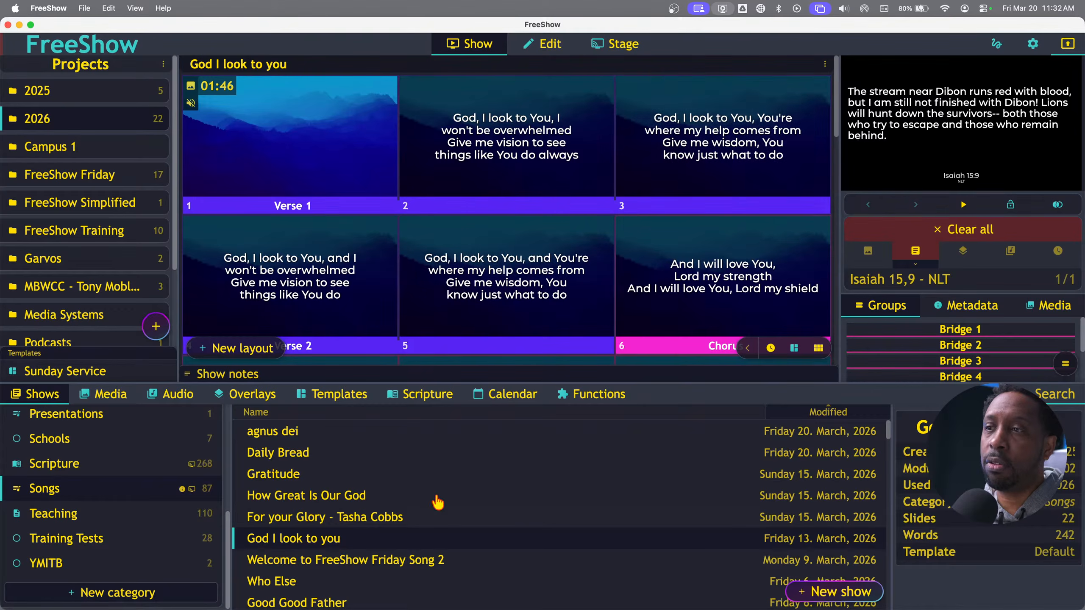
Show the timeline for "God I look to you" and present its opening Verse 1 slide
left_click(825, 64)
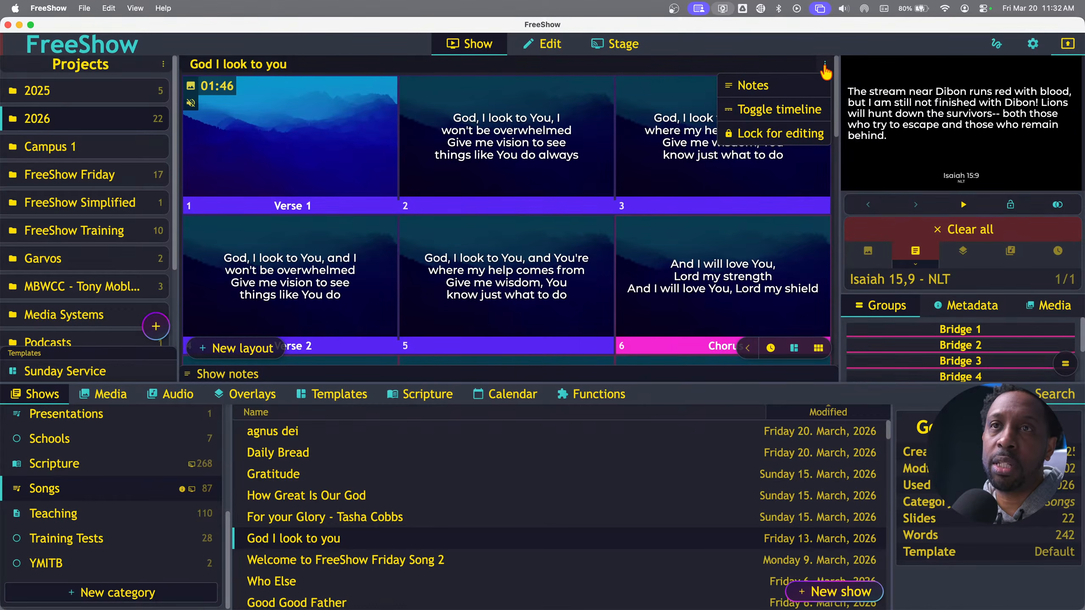
left_click(777, 117)
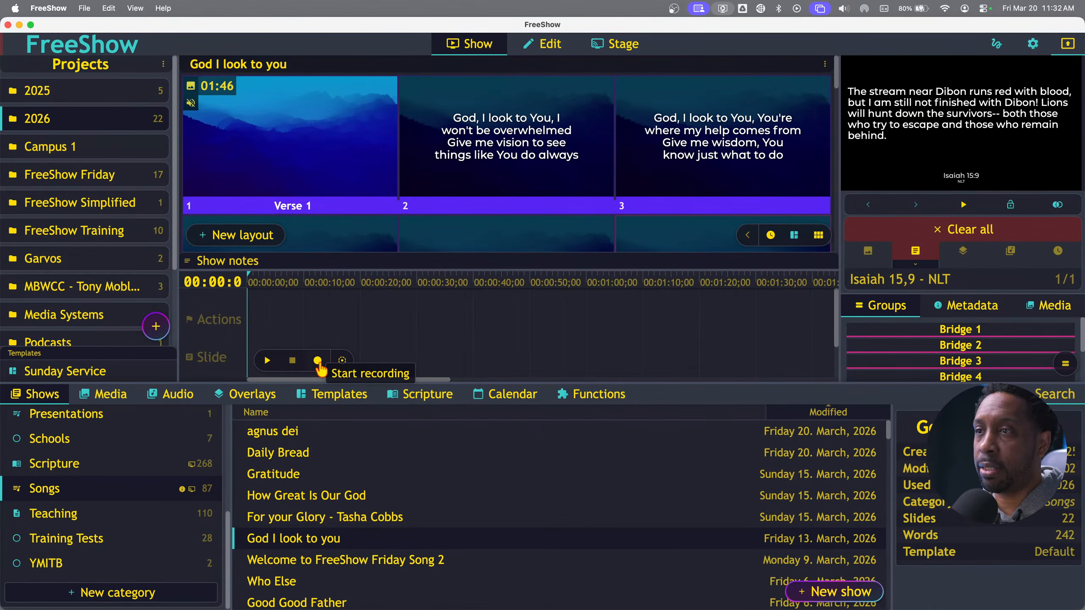
left_click(275, 166)
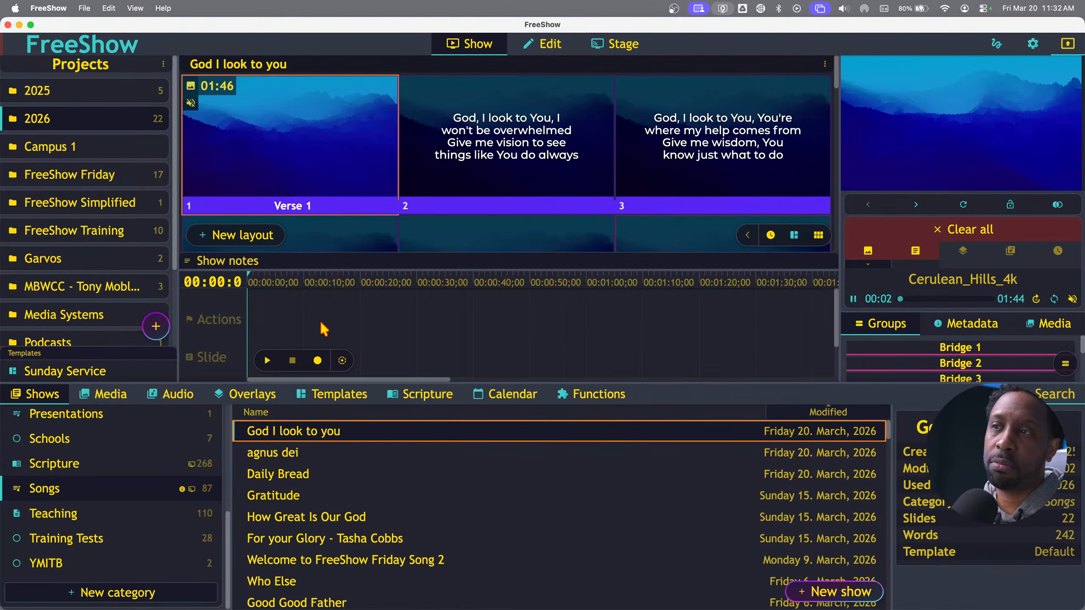
Place slides 1 to 4 on the timeline at 0 and about 15, 35 and 58 seconds, and present slide 9
left_click_drag(351, 174, 250, 317)
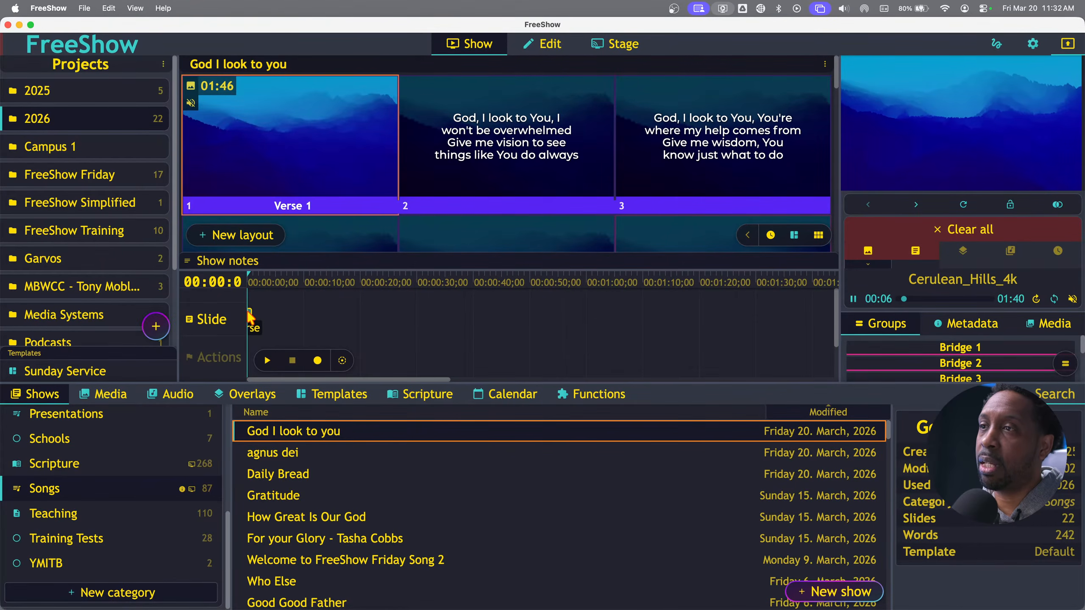
left_click_drag(408, 158, 333, 316)
left_click_drag(687, 162, 443, 316)
scroll(613, 223, "down", 3)
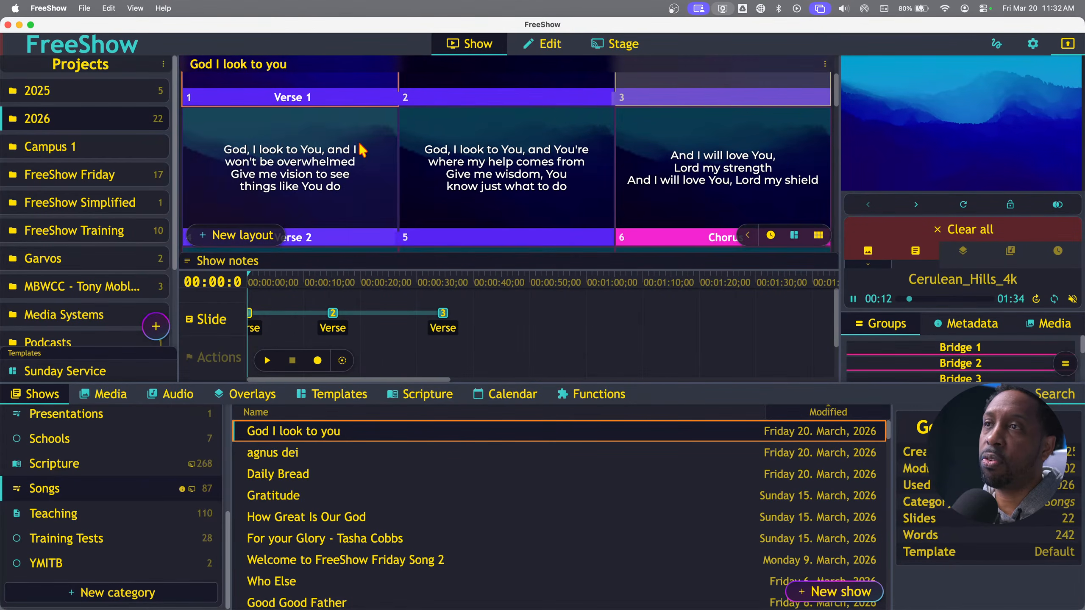
left_click_drag(360, 148, 574, 325)
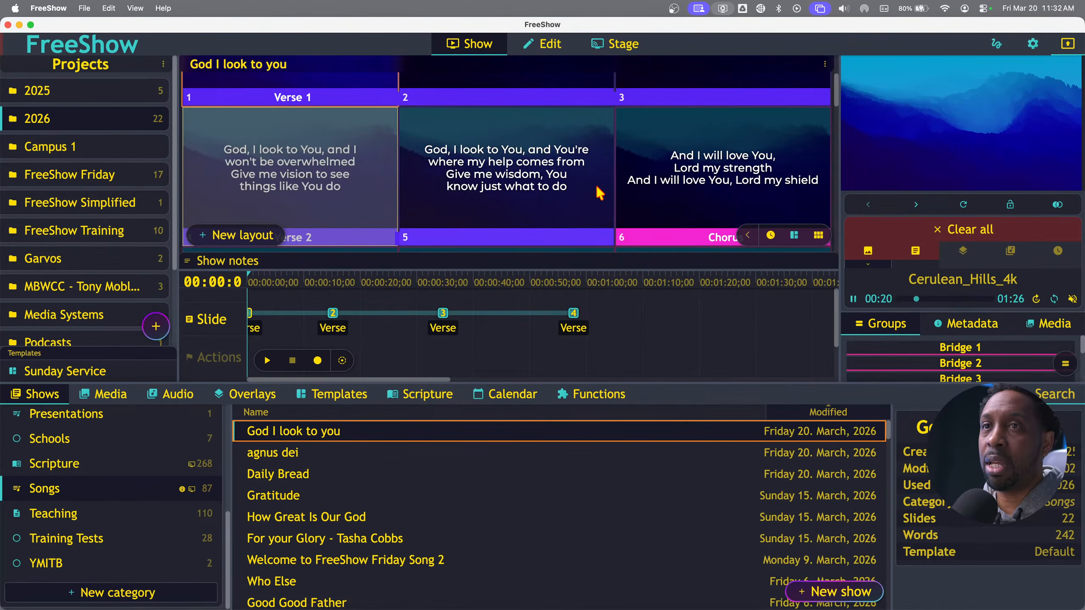
scroll(670, 184, "down", 3)
left_click(670, 182)
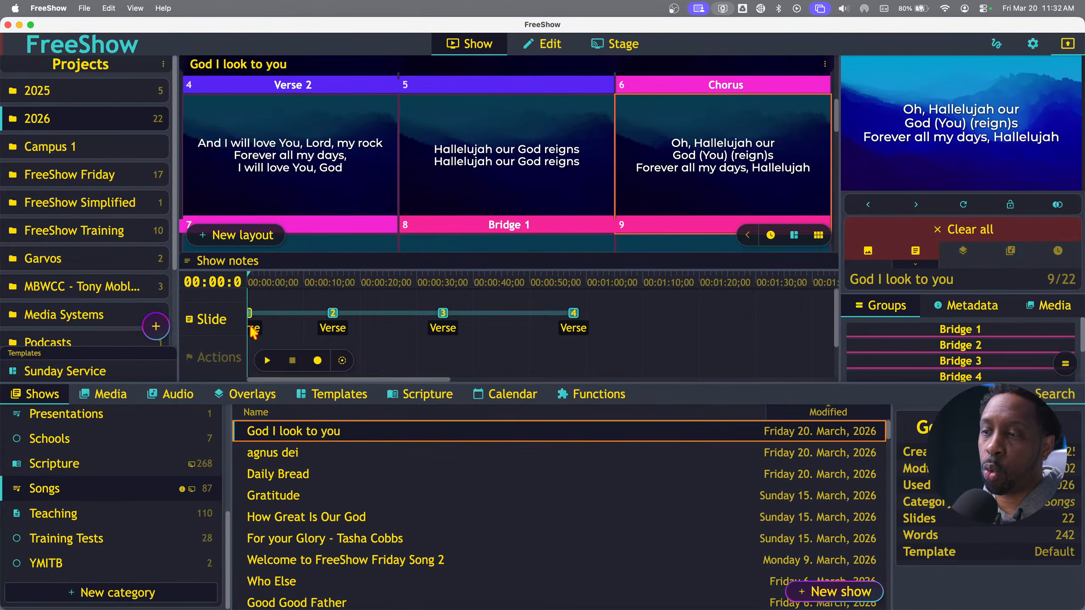
Play back the hand-placed slide timeline, stop it, and delete all its slide markers
left_click(267, 360)
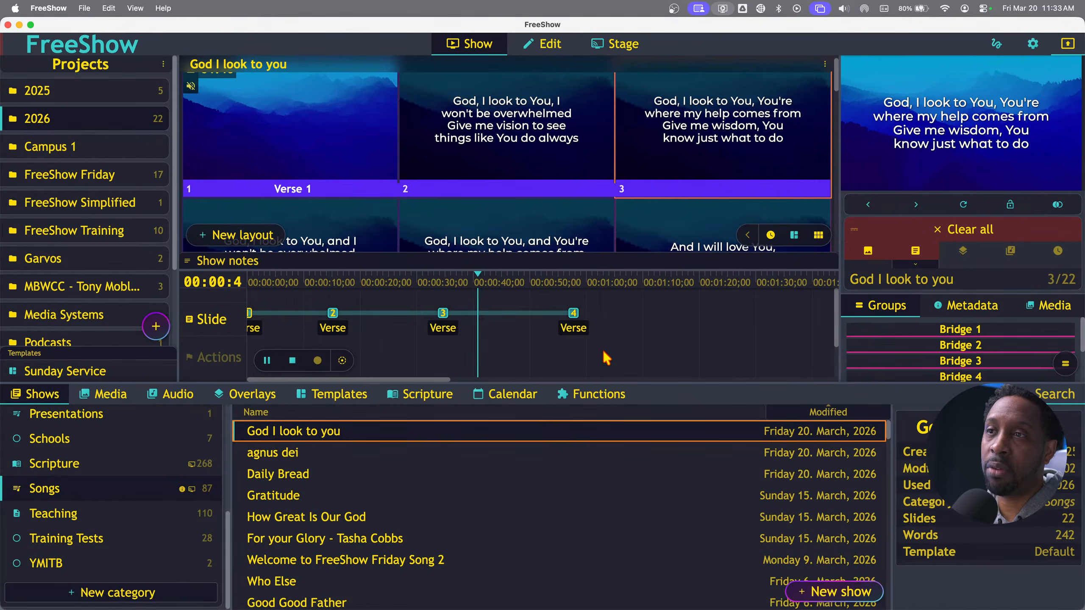
left_click(293, 361)
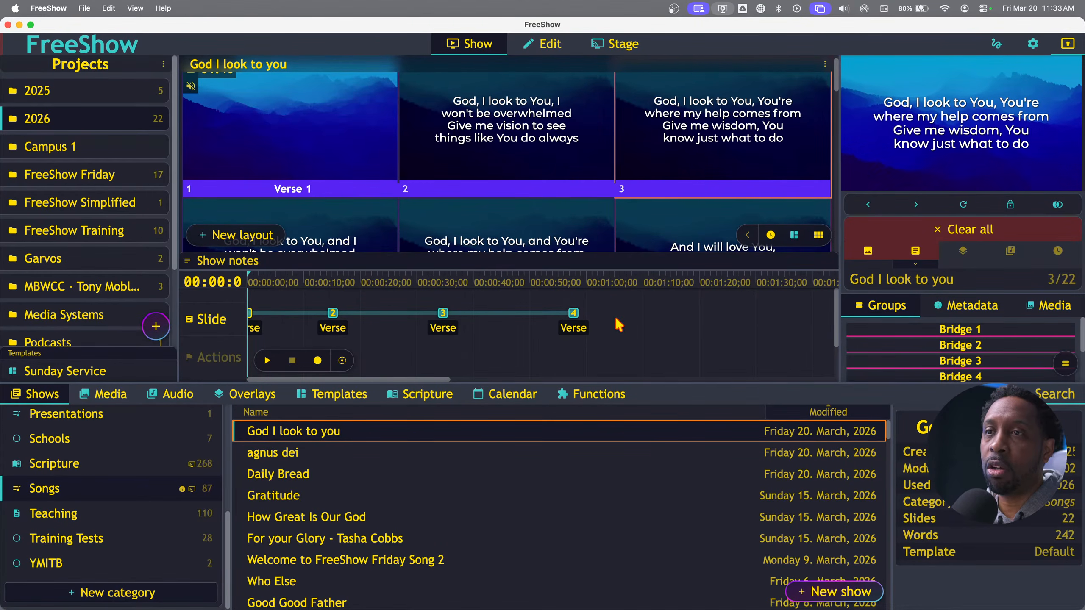
left_click_drag(621, 334, 243, 307)
key("Delete")
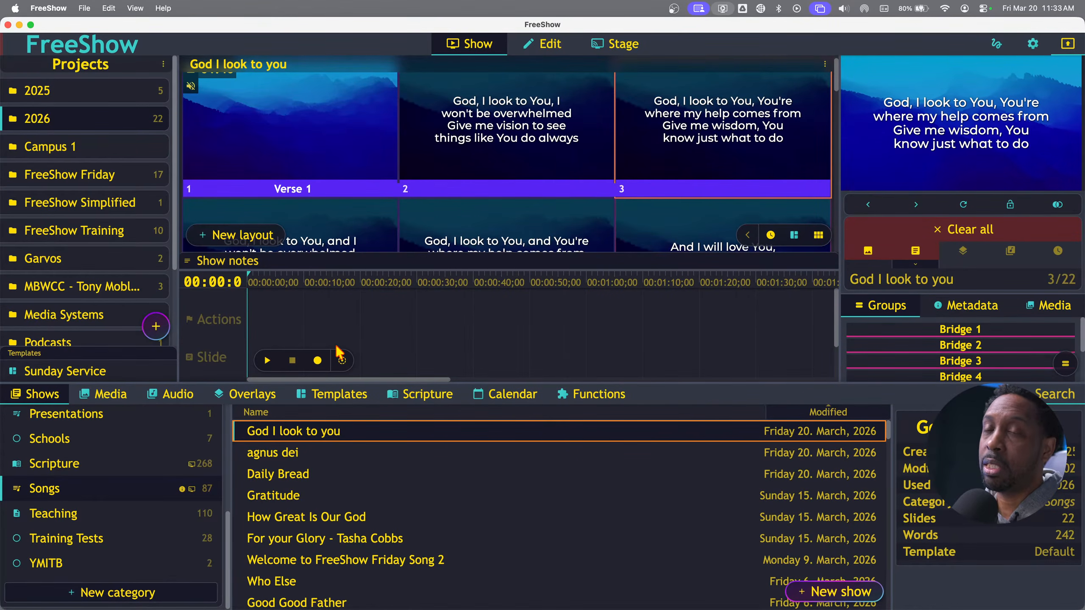
Record the timeline of "God I look to you" while presenting slides 1 to 7 in order, and stop the recording
left_click(312, 116)
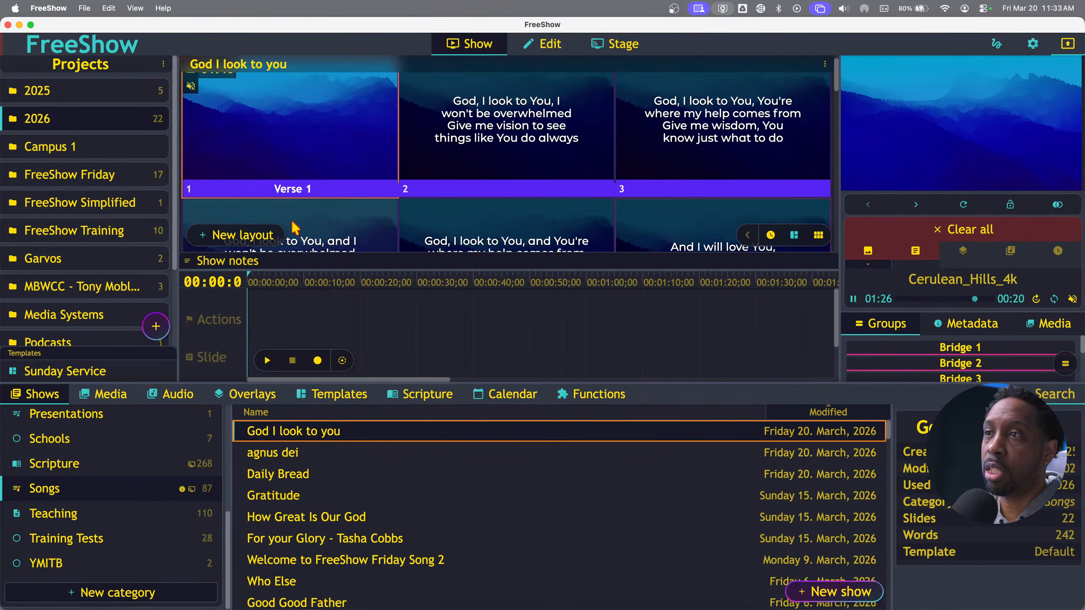
left_click(318, 360)
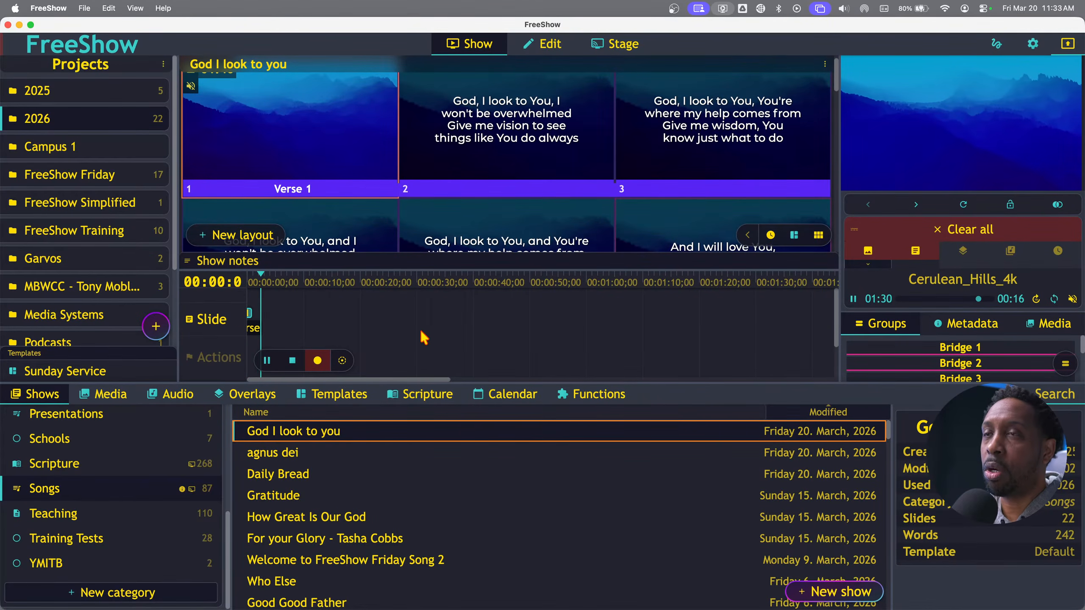
left_click(522, 136)
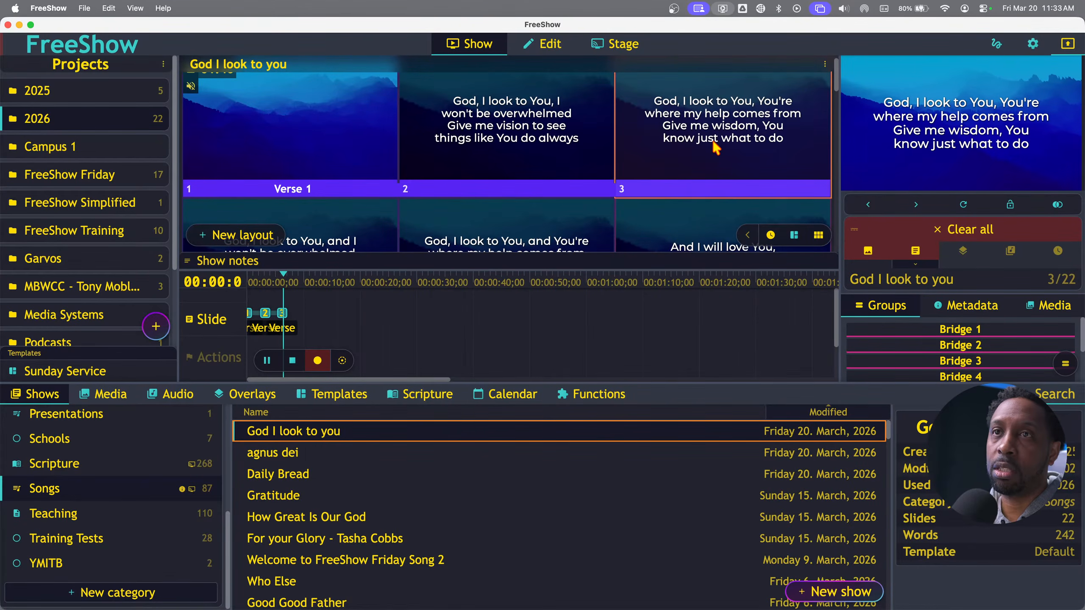
left_click(649, 164)
scroll(339, 200, "down", 1)
scroll(340, 201, "down", 1)
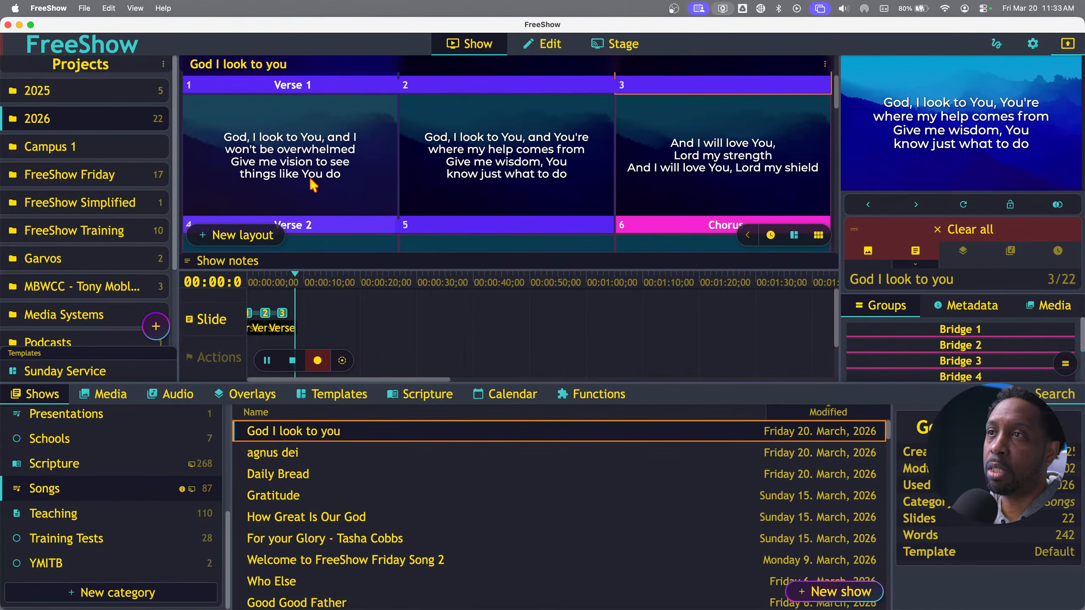
left_click(328, 172)
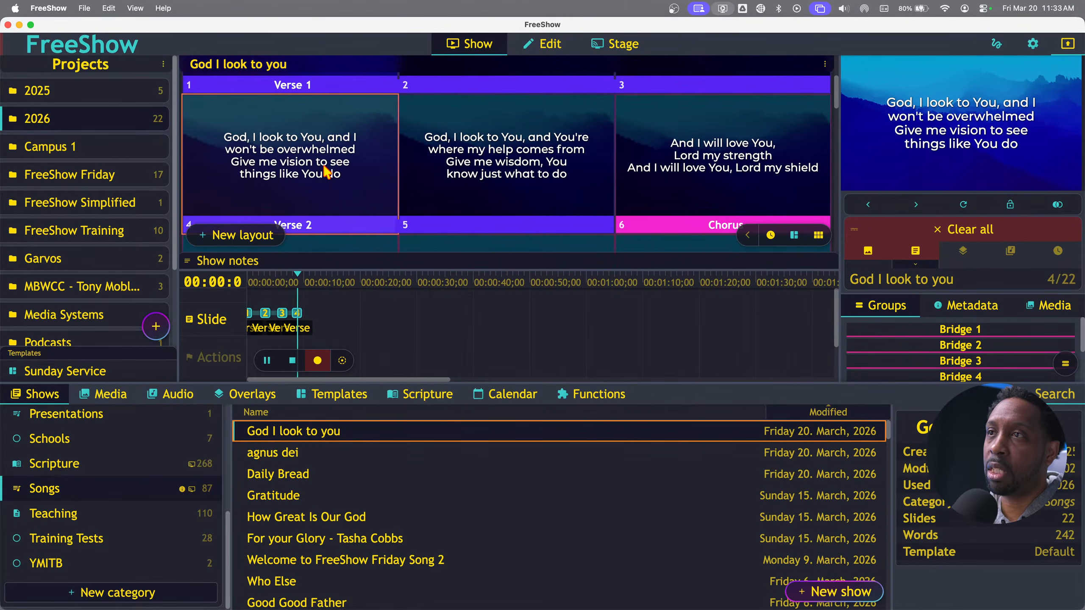
left_click(416, 153)
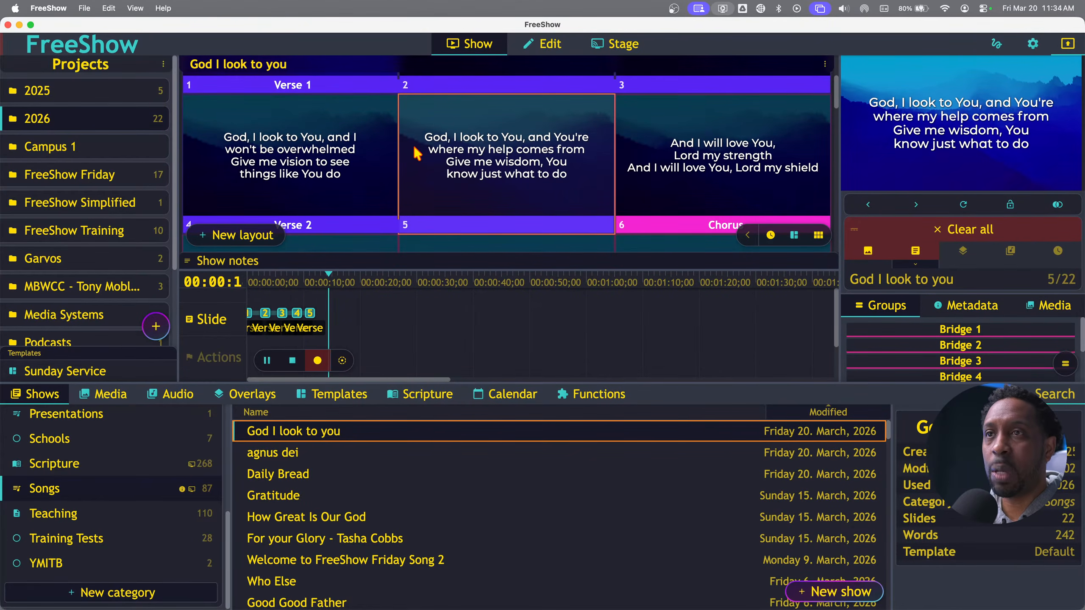
key("Right")
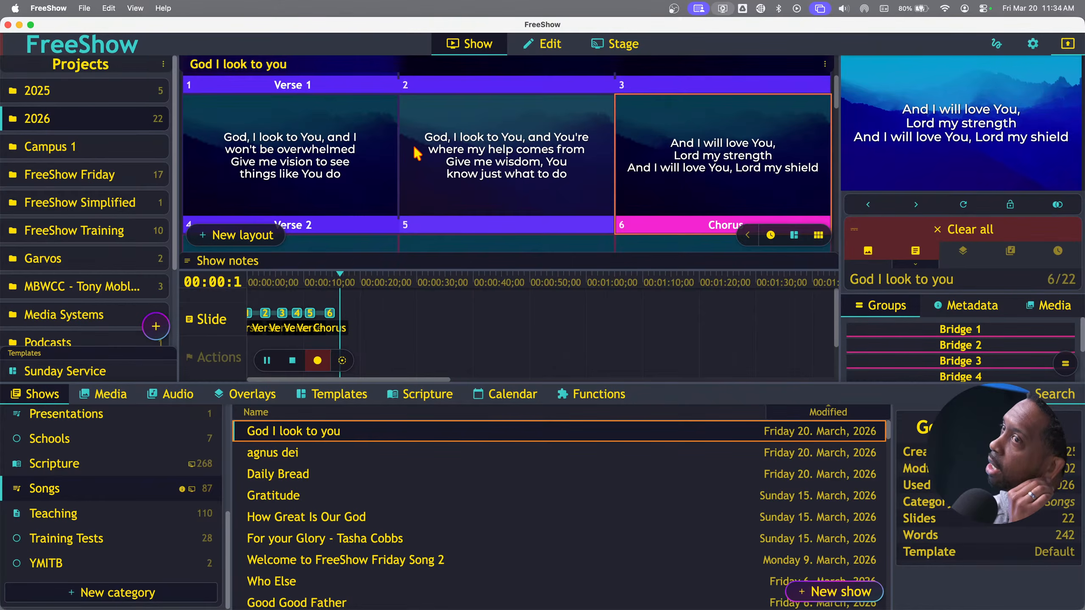
key("Right")
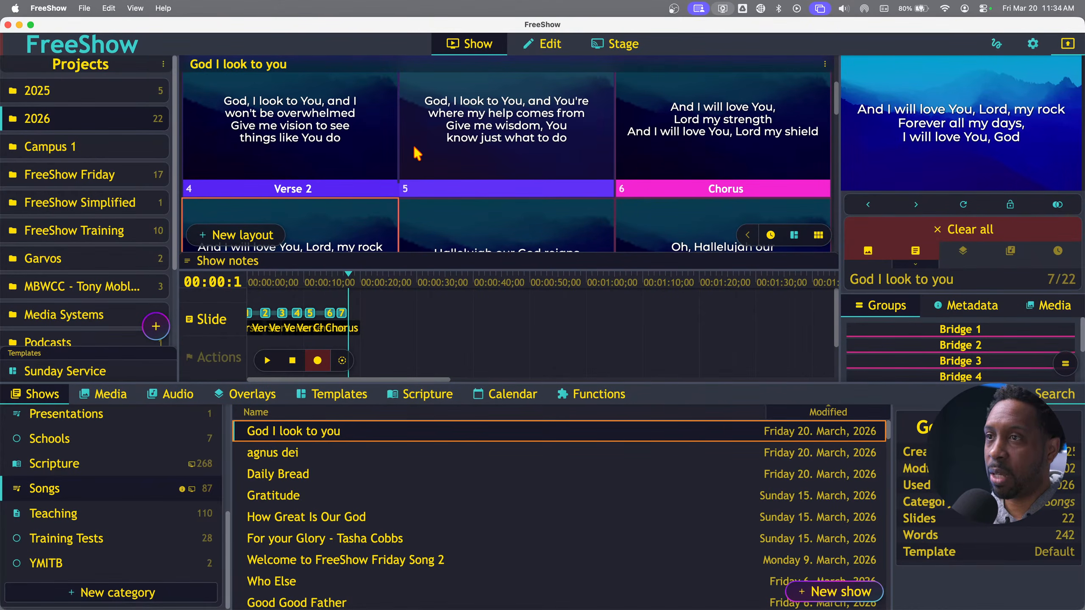
left_click(295, 361)
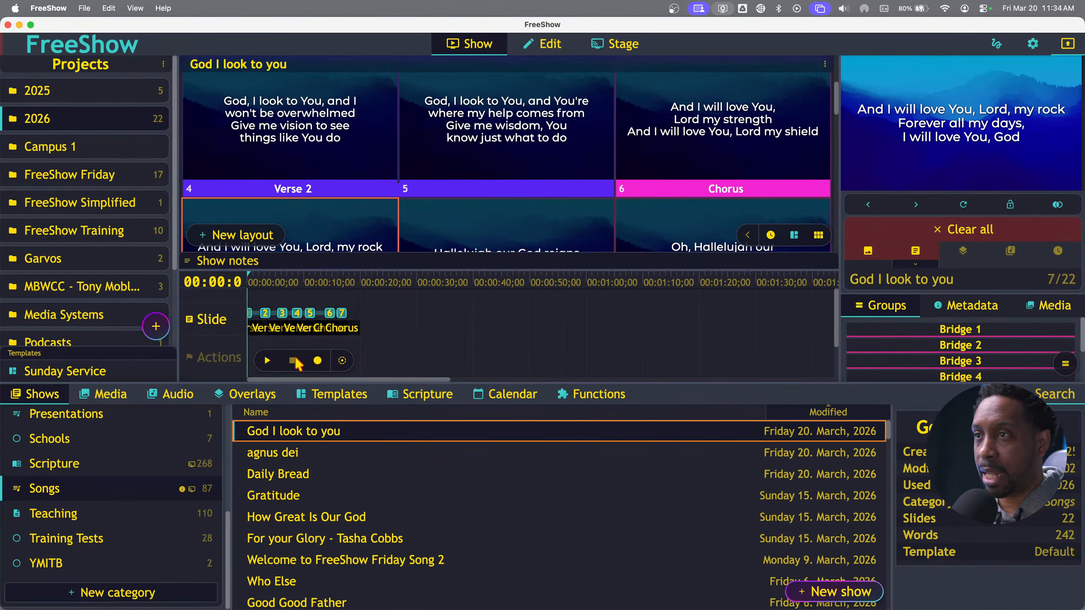
Play back the recorded slide timeline, stop it, and view the timeline's audio track
left_click(268, 362)
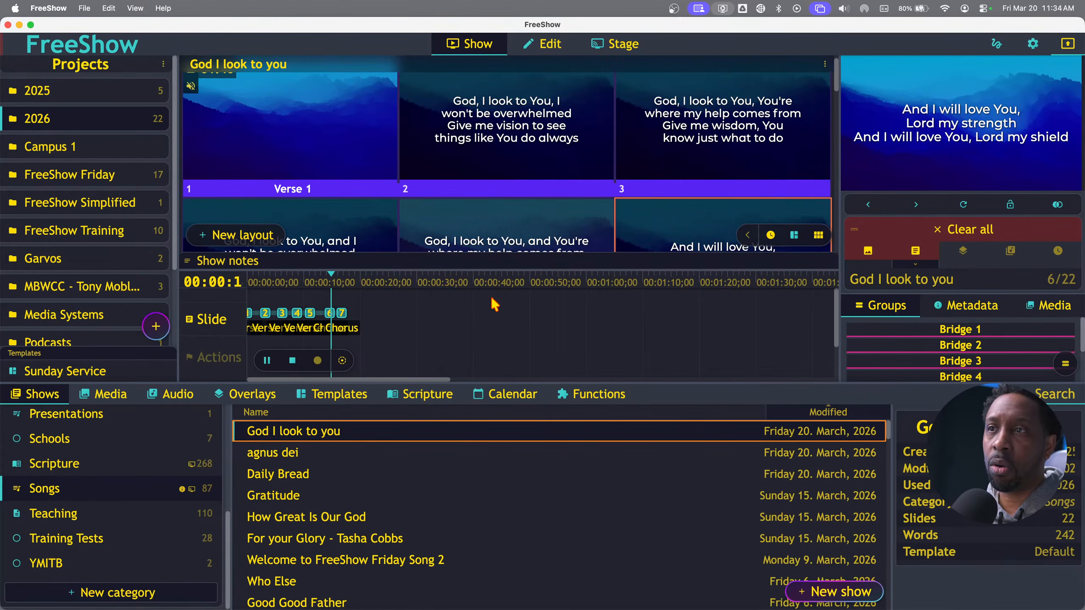
left_click(292, 361)
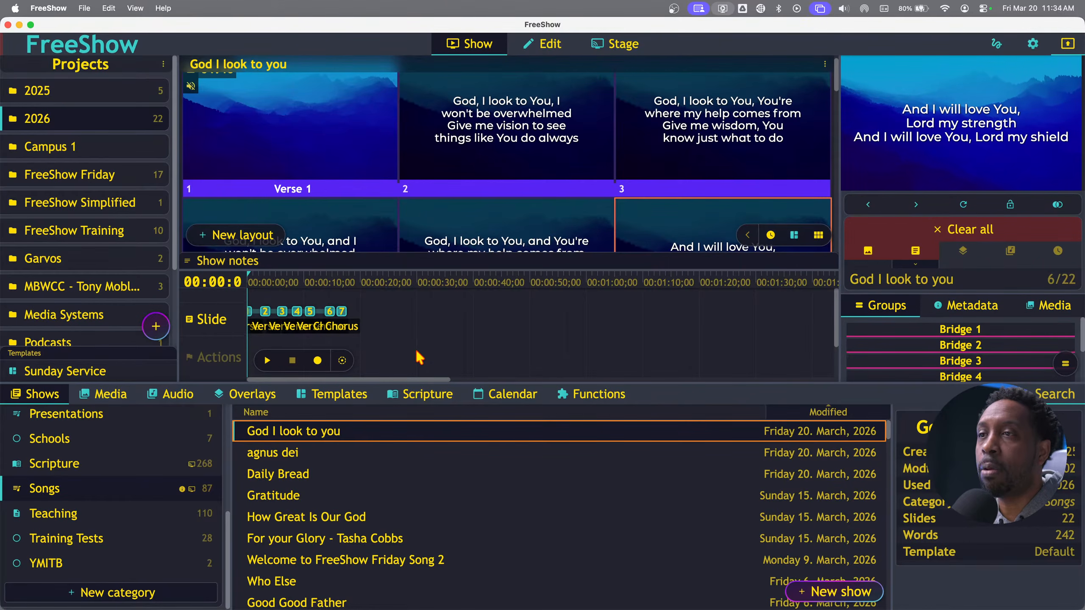
scroll(419, 357, "down", 2)
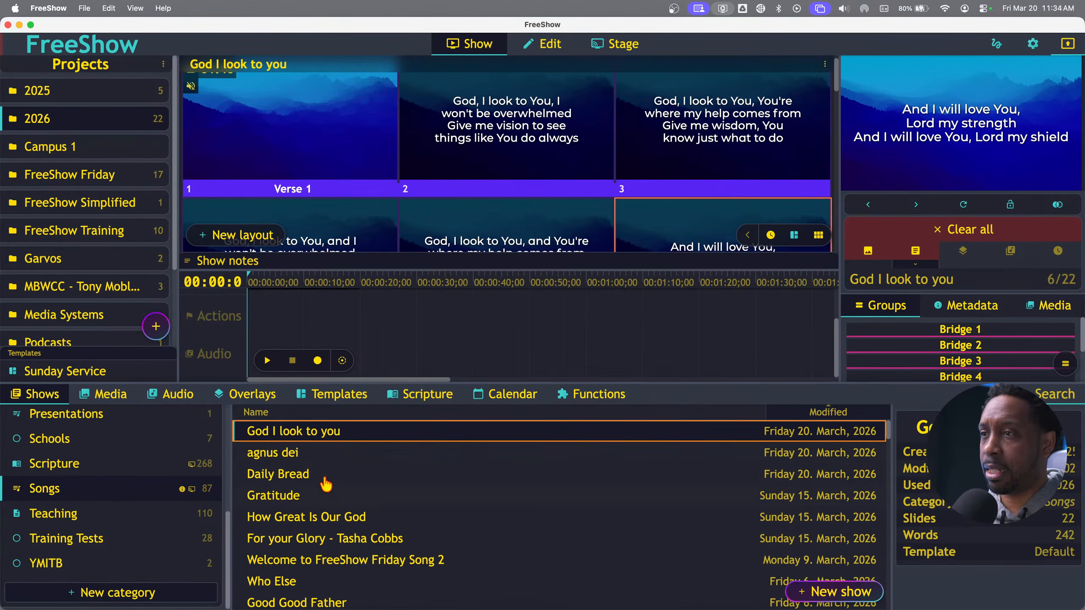
Find the song "Welcome to FreeShow Friday Song 2" by searching the shows and open it
left_click(1071, 397)
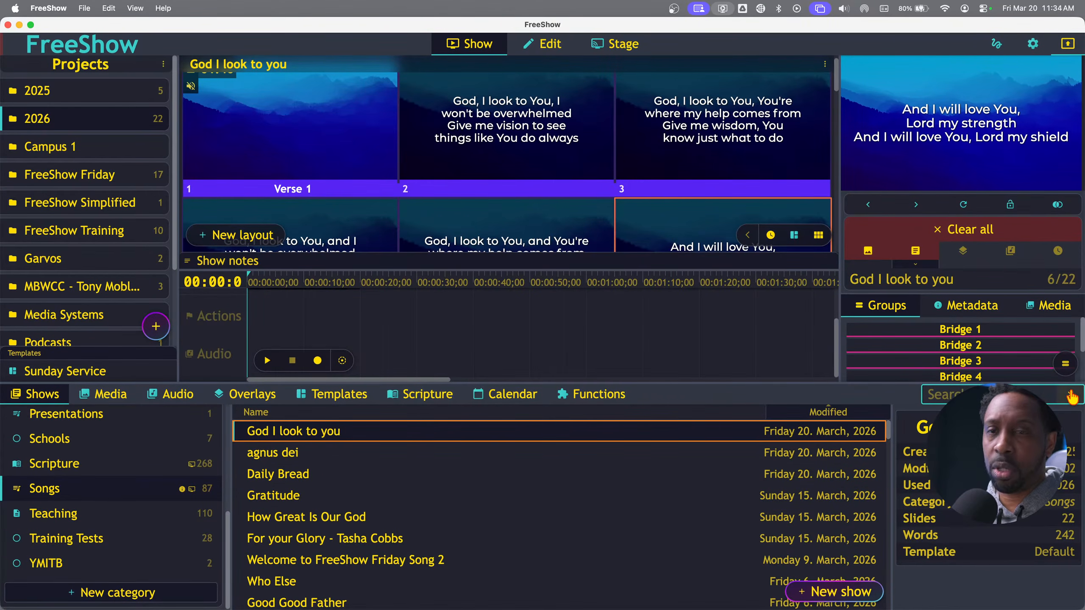
type("welc")
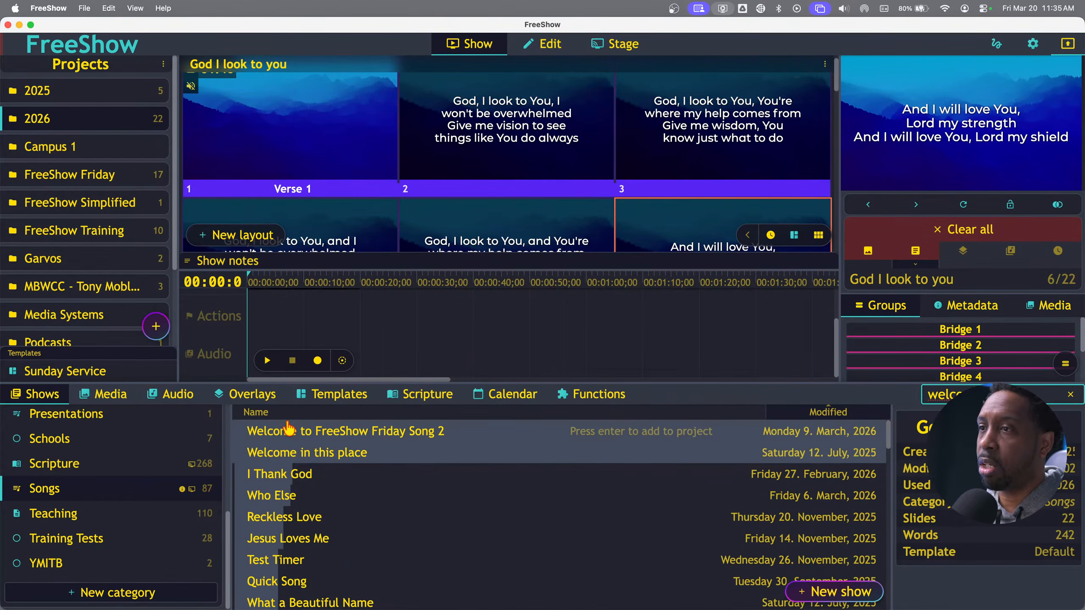
left_click(299, 432)
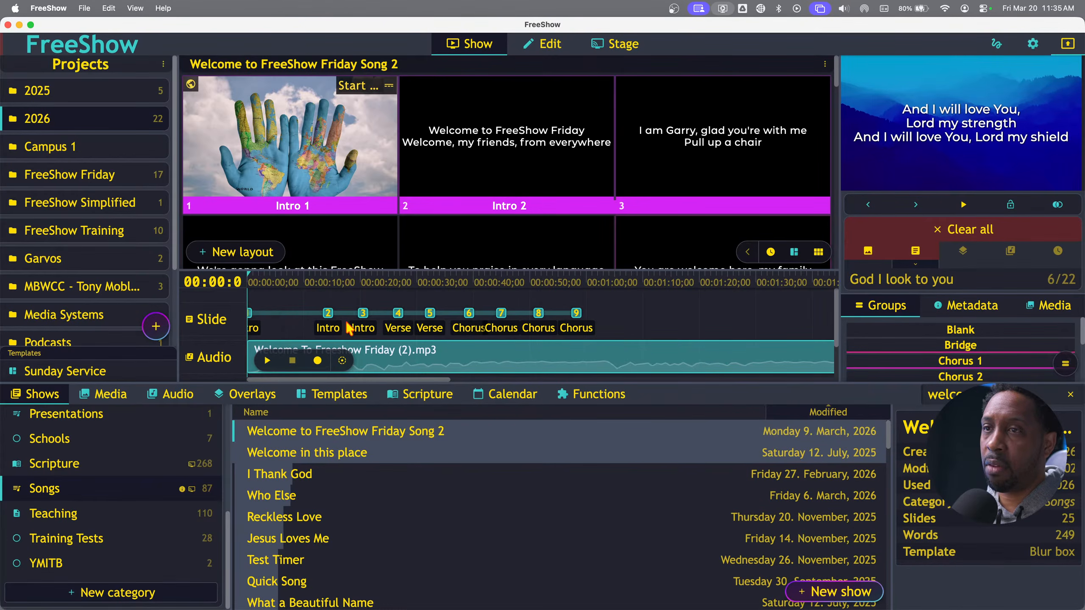
Delete the audio clip "Welcome To Freeshow Friday (2).mp3" and all slide markers from the song's timeline
left_click(643, 357)
key("BackSpace")
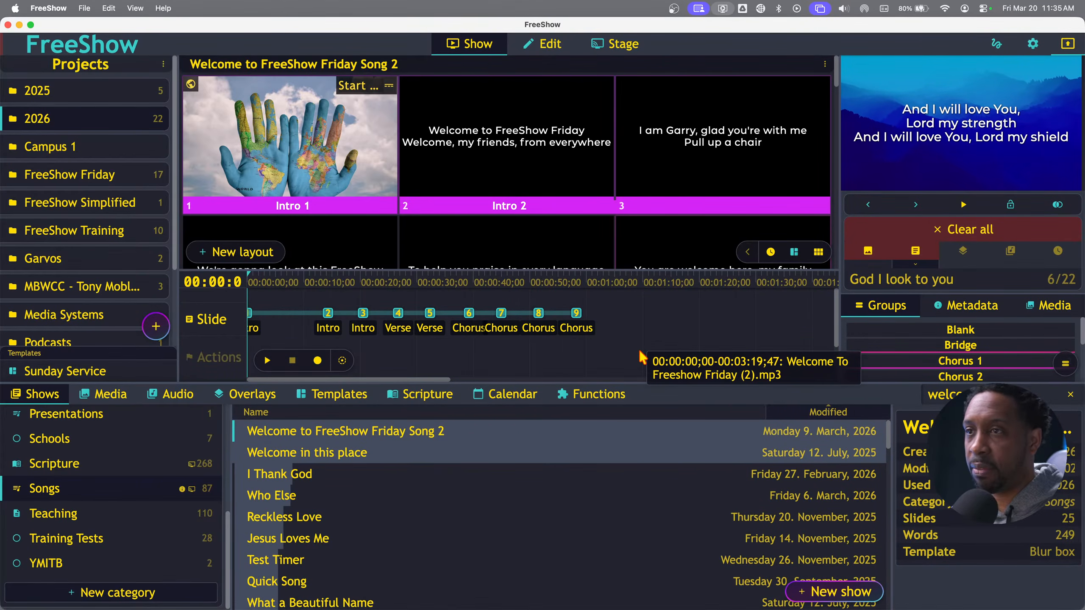
left_click(228, 304)
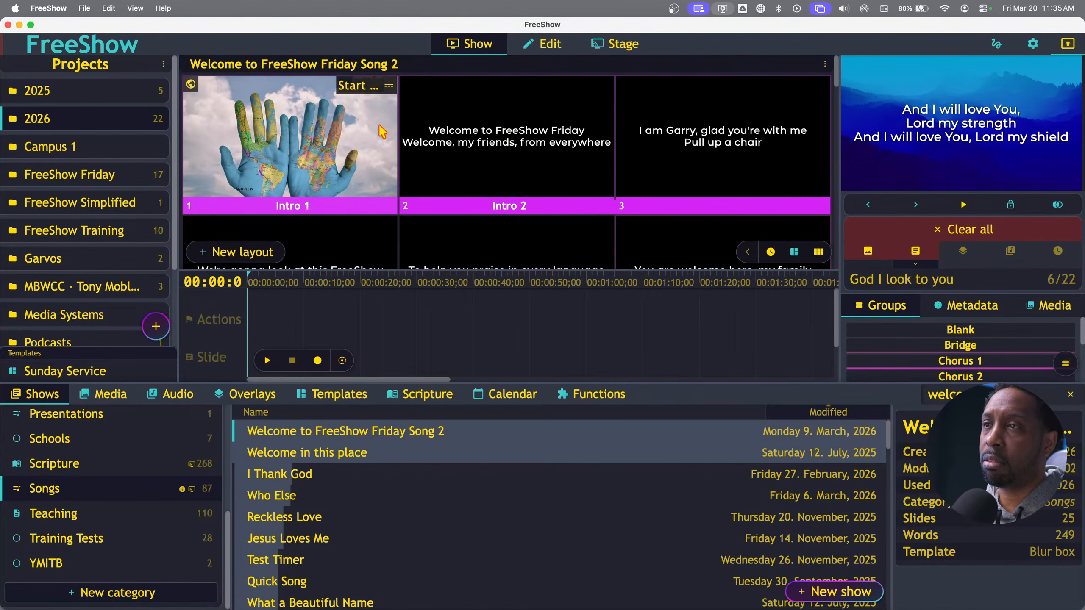
Present the Intro 1 slide, stop the timeline recording, and remove both the slide's Start action and the recorded Intro marker
left_click(260, 158)
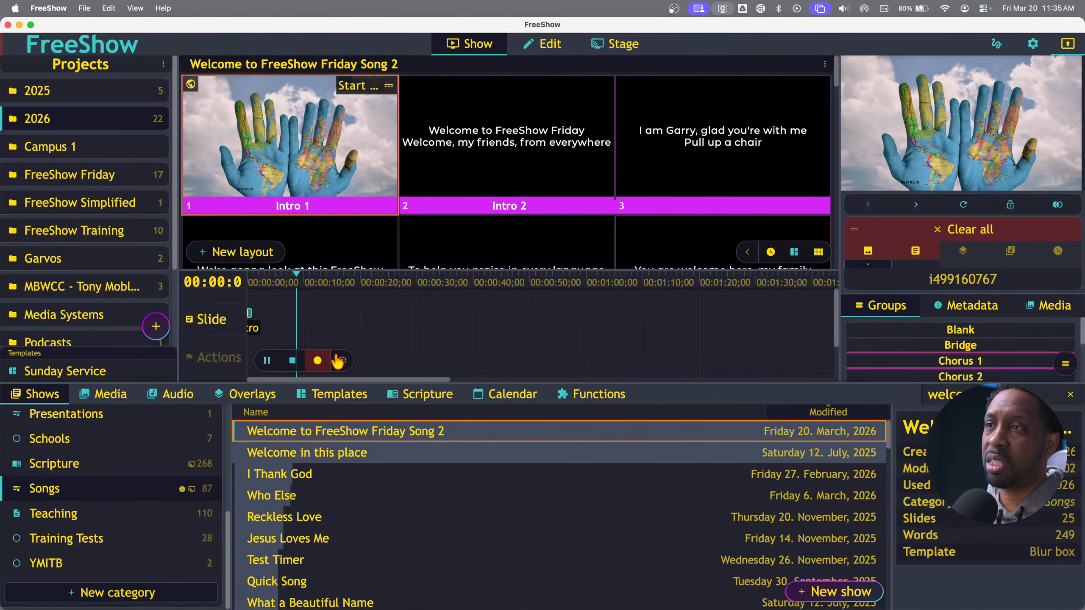
left_click(292, 363)
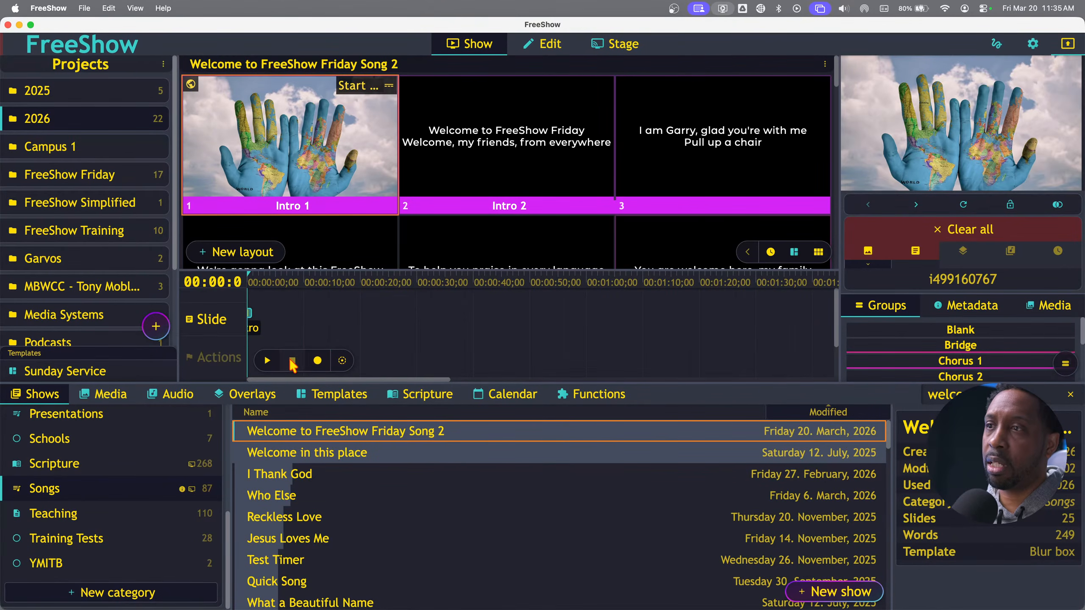
left_click(374, 91)
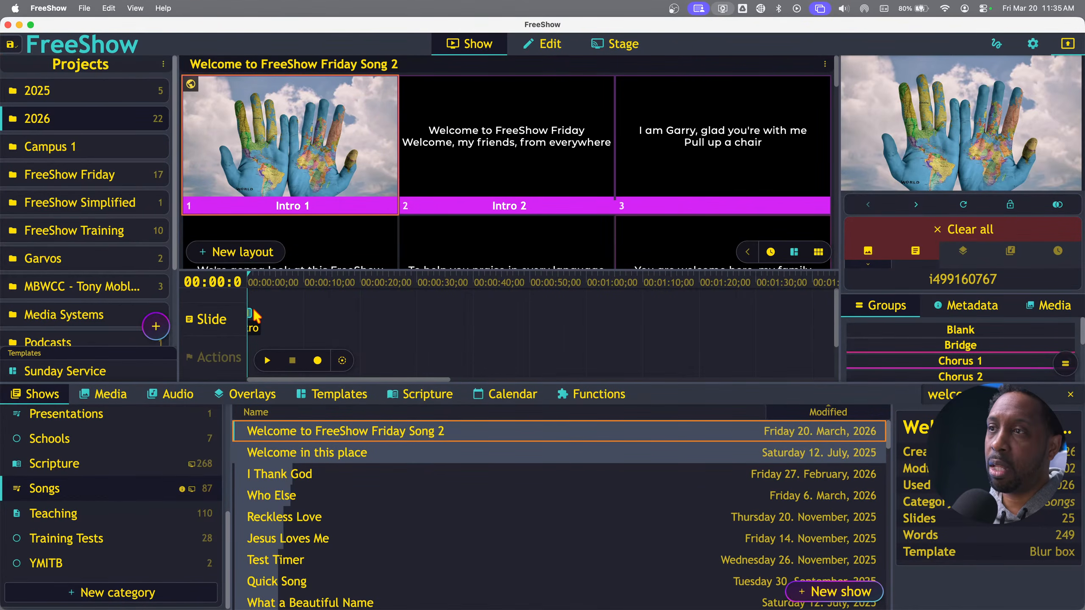
key("BackSpace")
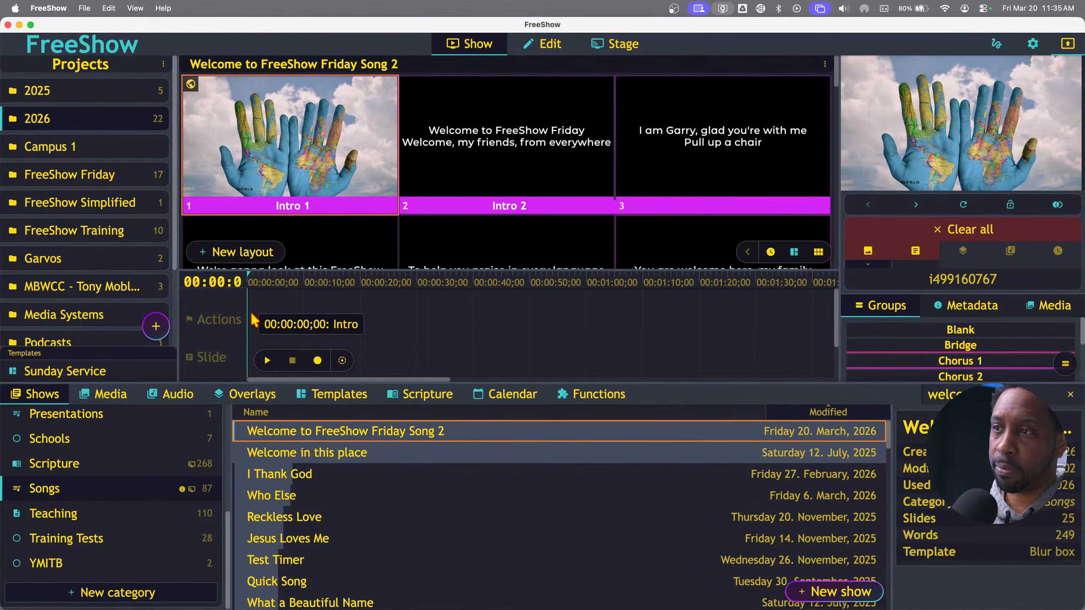
scroll(304, 314, "down", 1)
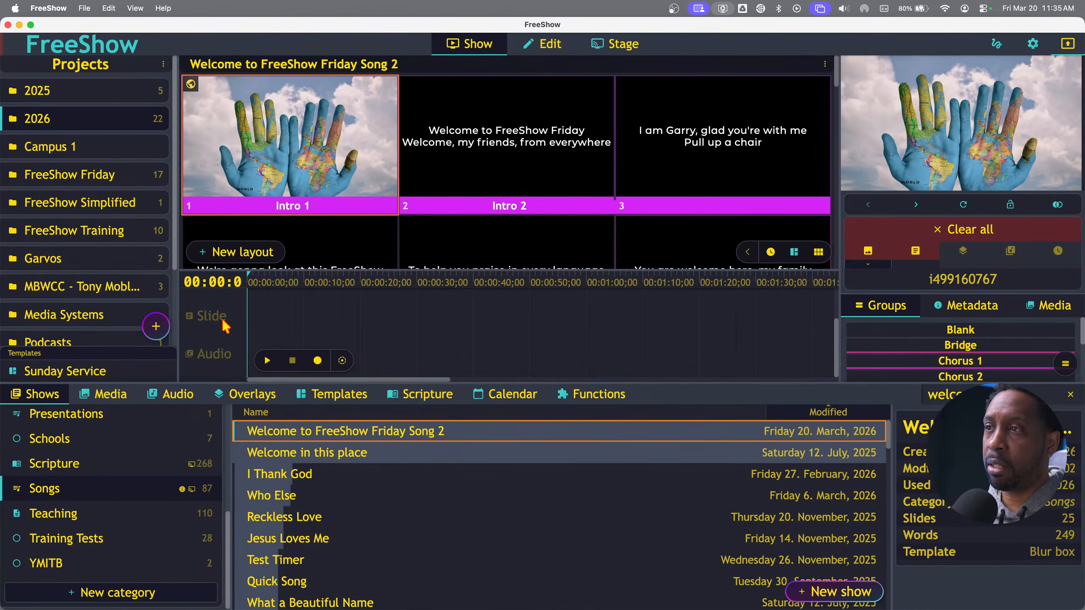
scroll(292, 337, "up", 1)
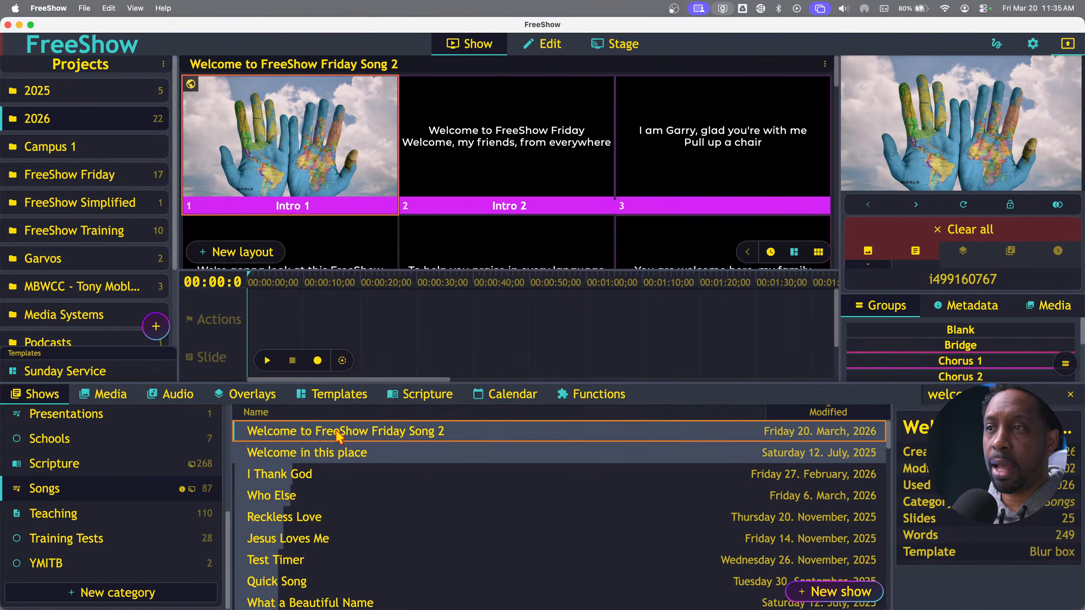
scroll(531, 164, "down", 5)
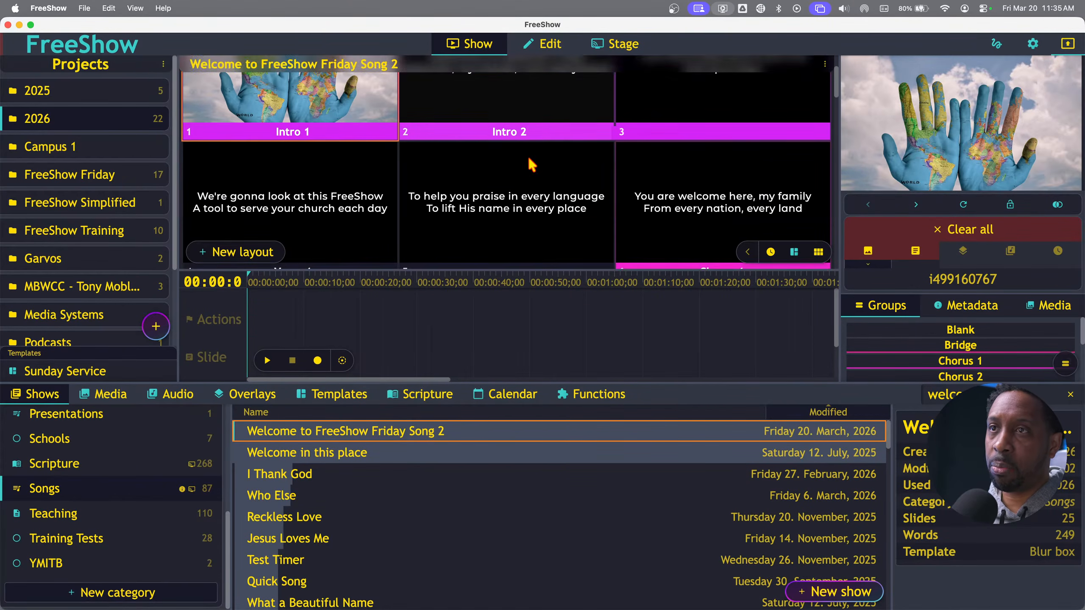
scroll(529, 160, "up", 5)
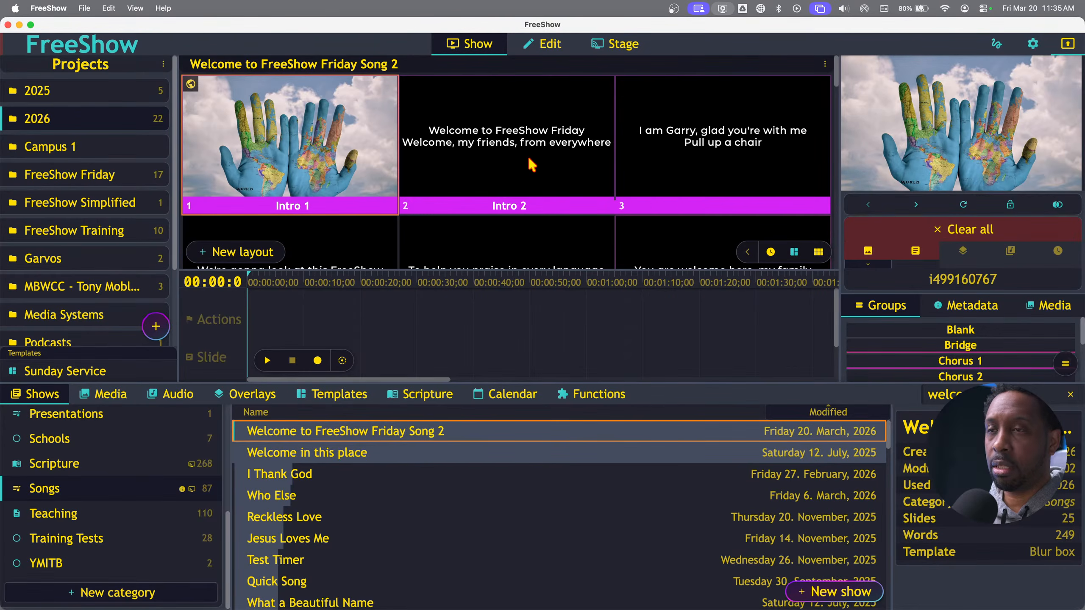
Look through the Downloads and Downloaded Music audio folders and the Music playlist for the song's audio file
left_click(179, 396)
scroll(105, 466, "down", 2)
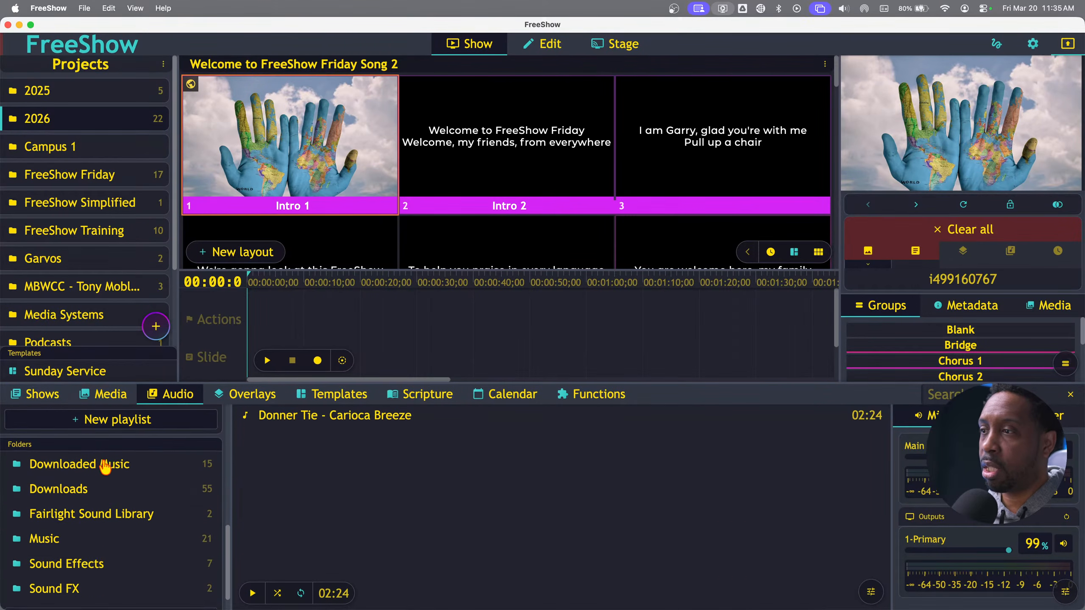
scroll(105, 468, "down", 1)
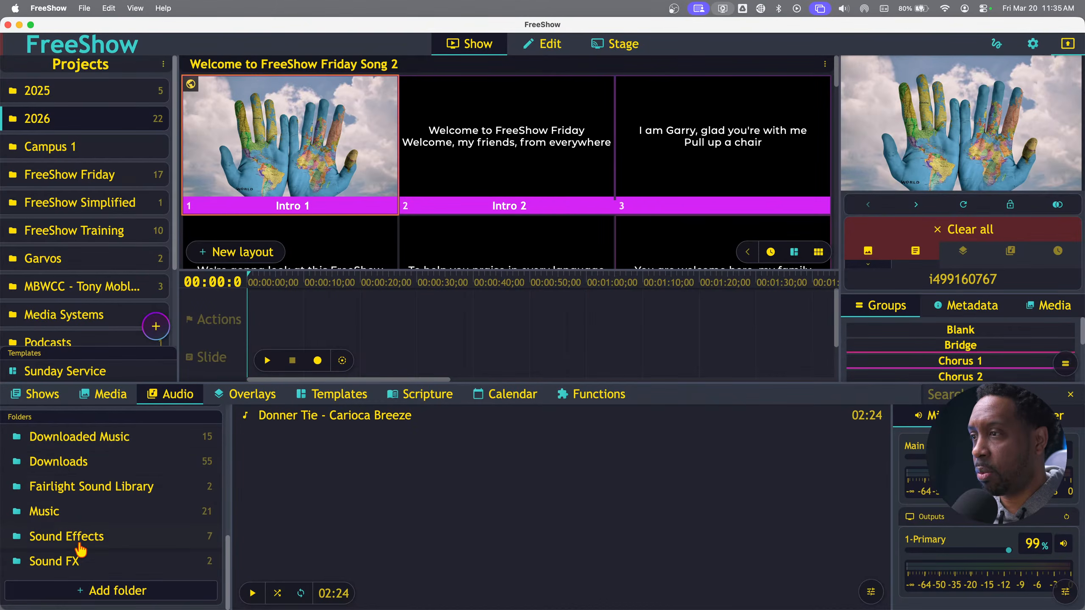
left_click(76, 470)
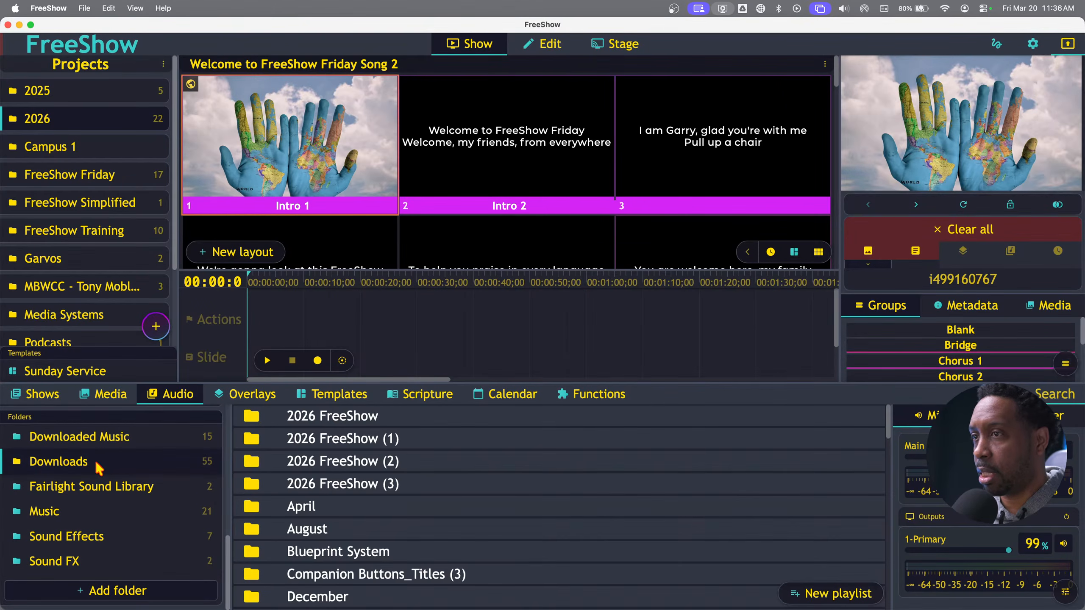
left_click(103, 444)
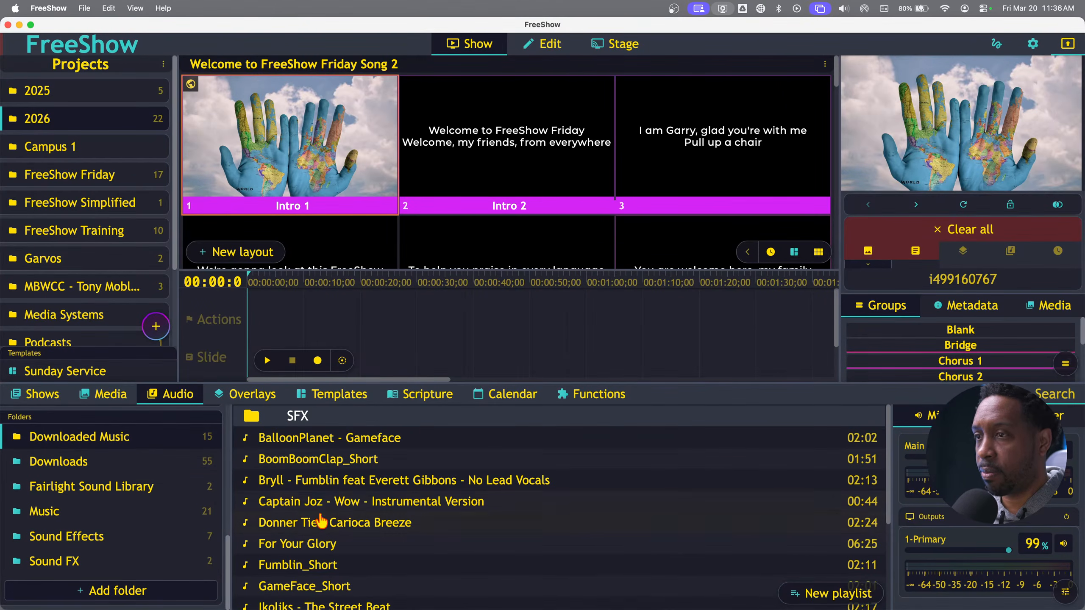
scroll(318, 523, "down", 4)
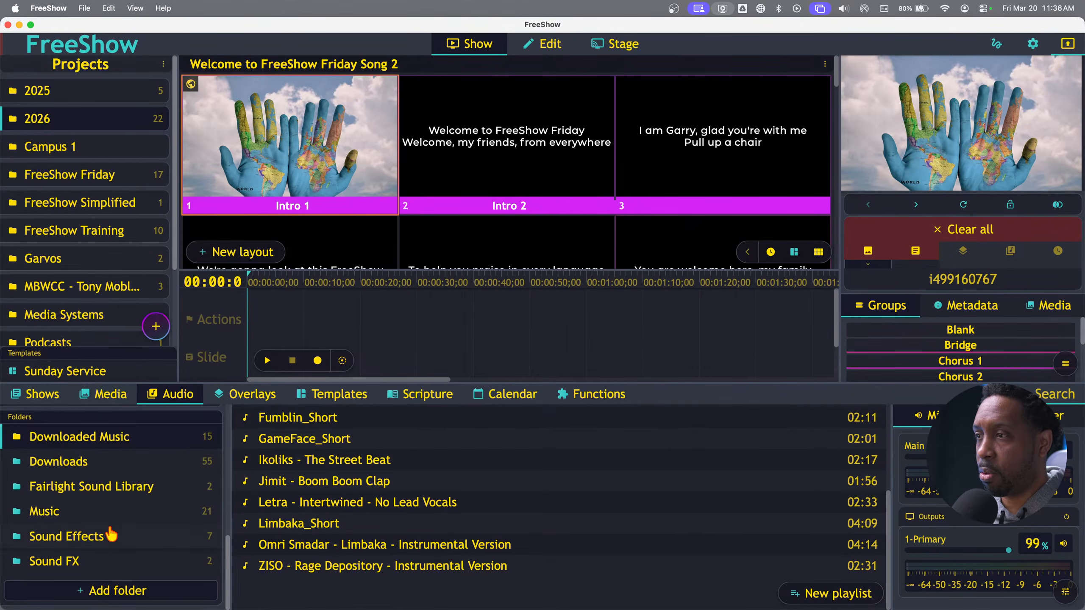
scroll(111, 534, "up", 5)
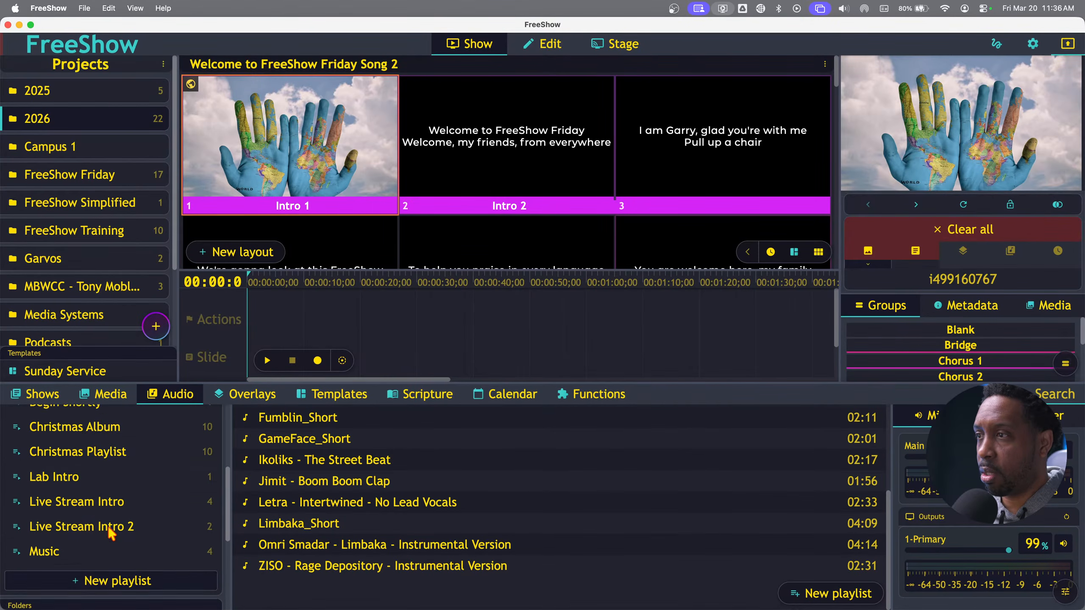
scroll(106, 522, "down", 4)
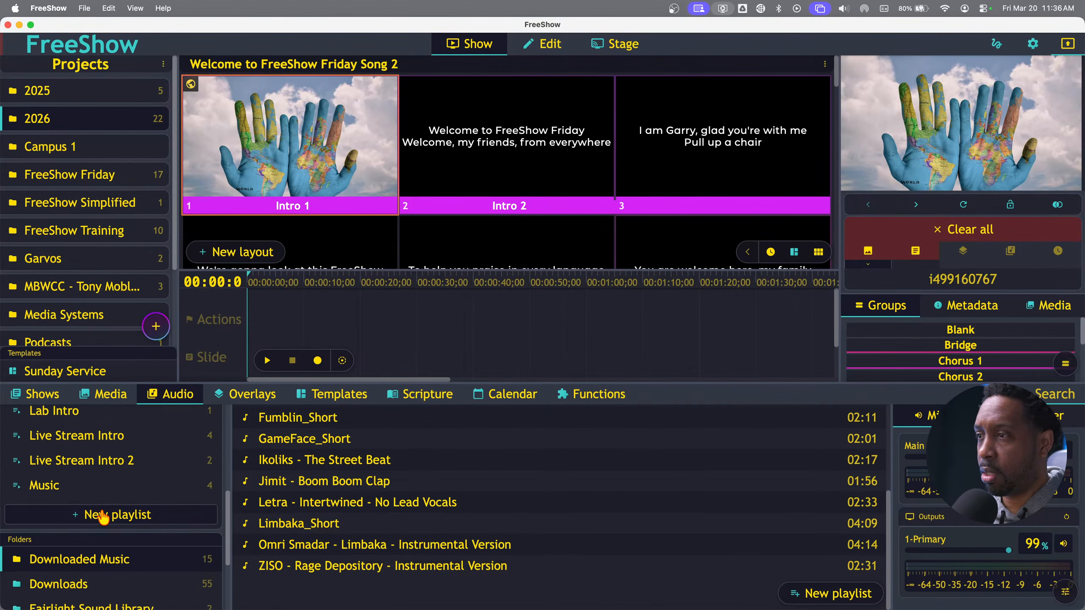
left_click(80, 479)
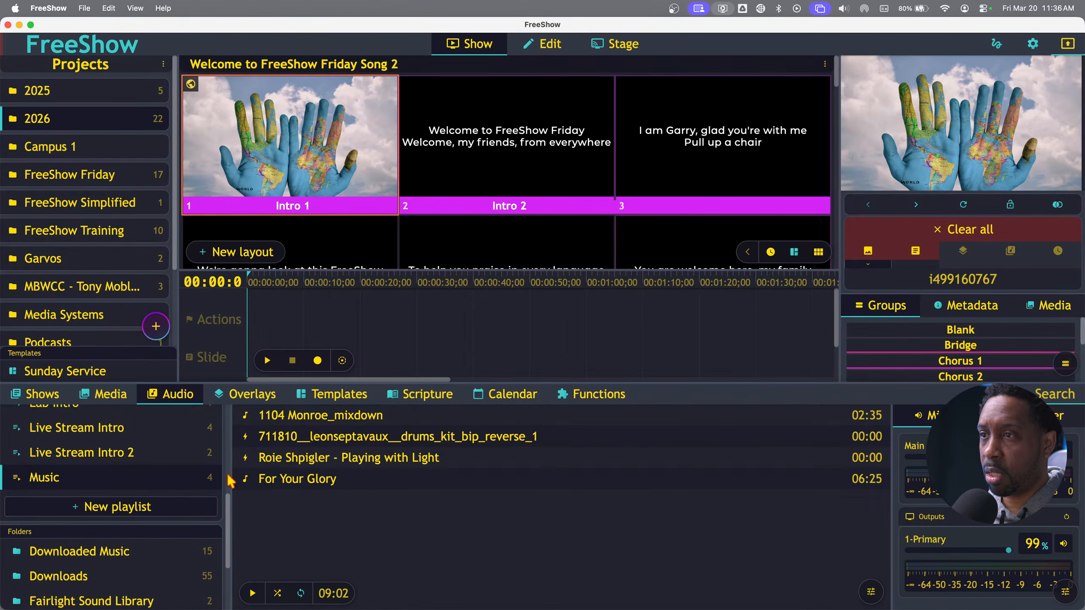
scroll(109, 537, "down", 3)
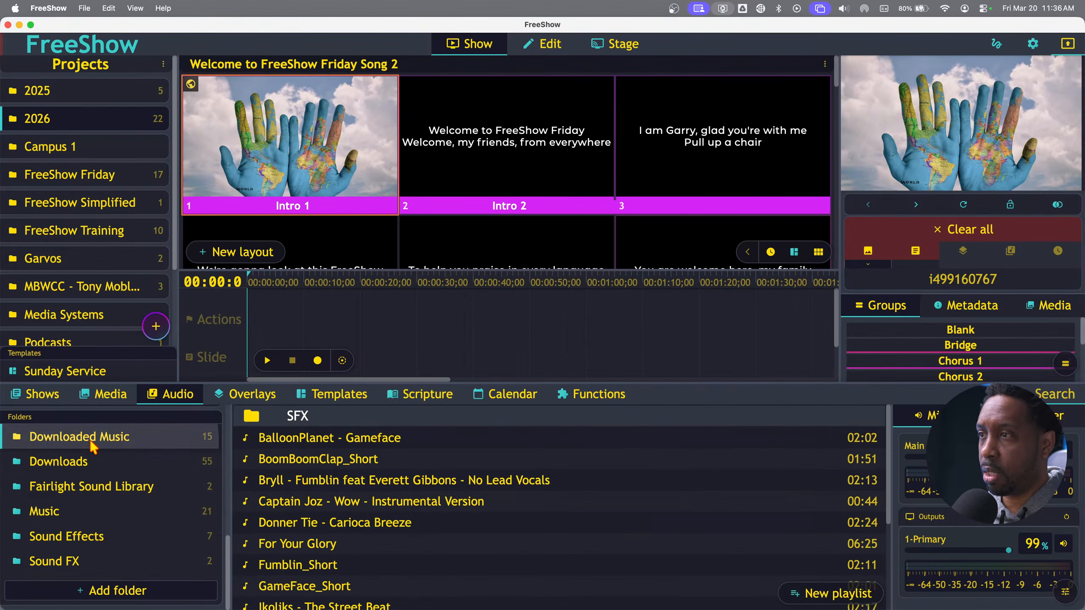
left_click(90, 442)
scroll(310, 521, "down", 3)
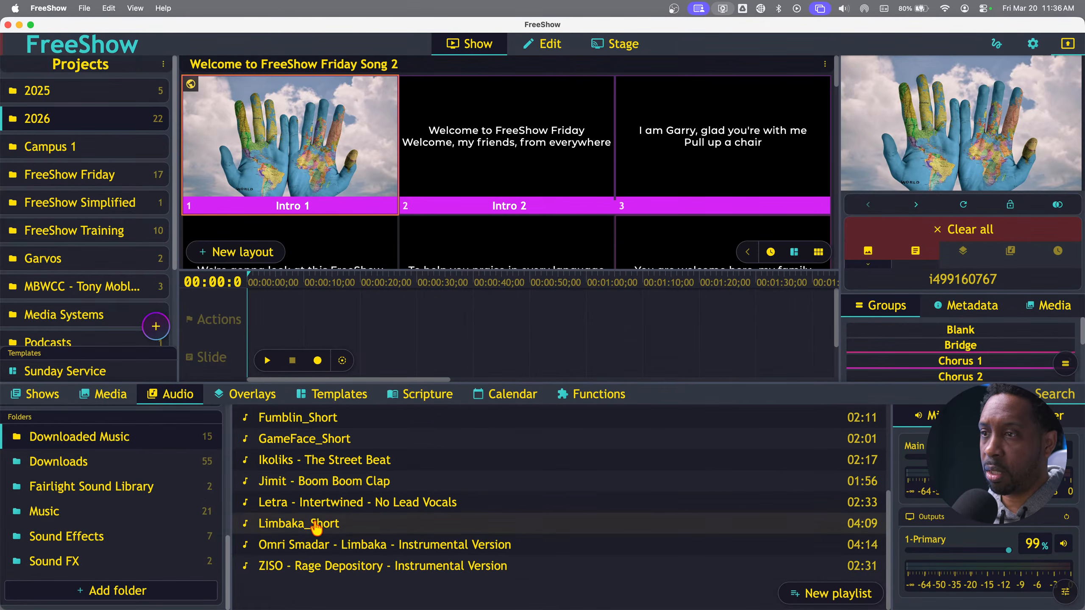
Search the Downloads audio folder for "Welcome To Freeshow Friday (2)" and add the track at the start of the song's timeline
left_click(112, 464)
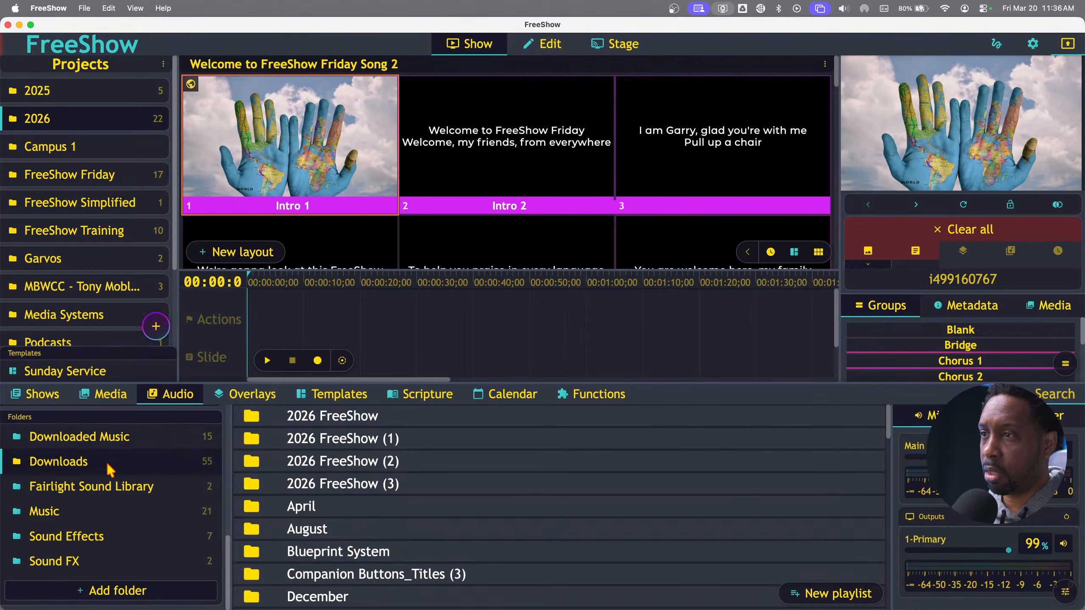
left_click(1048, 398)
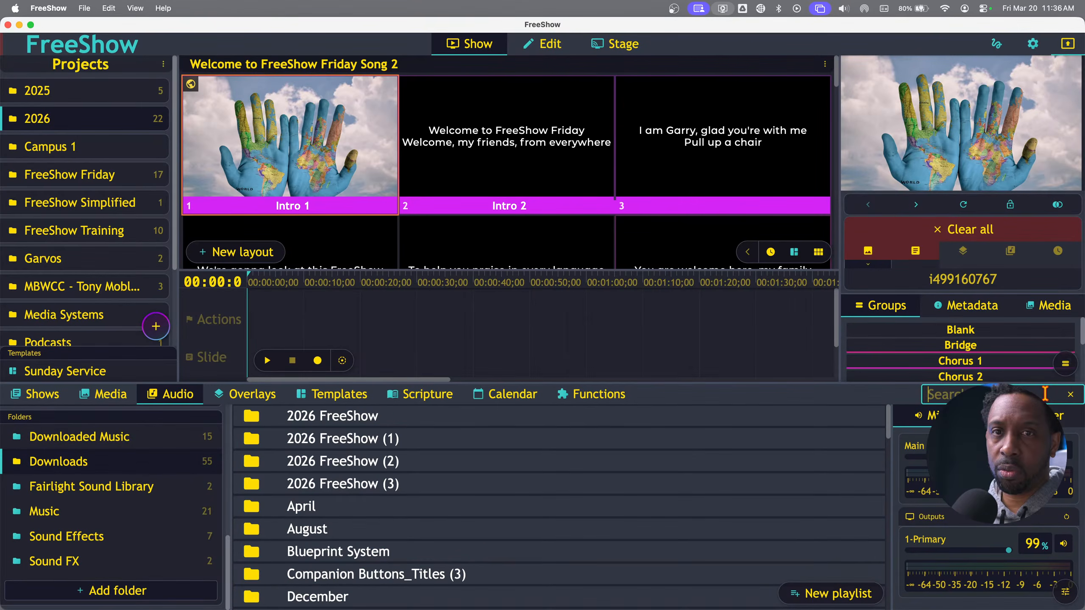
type("welc")
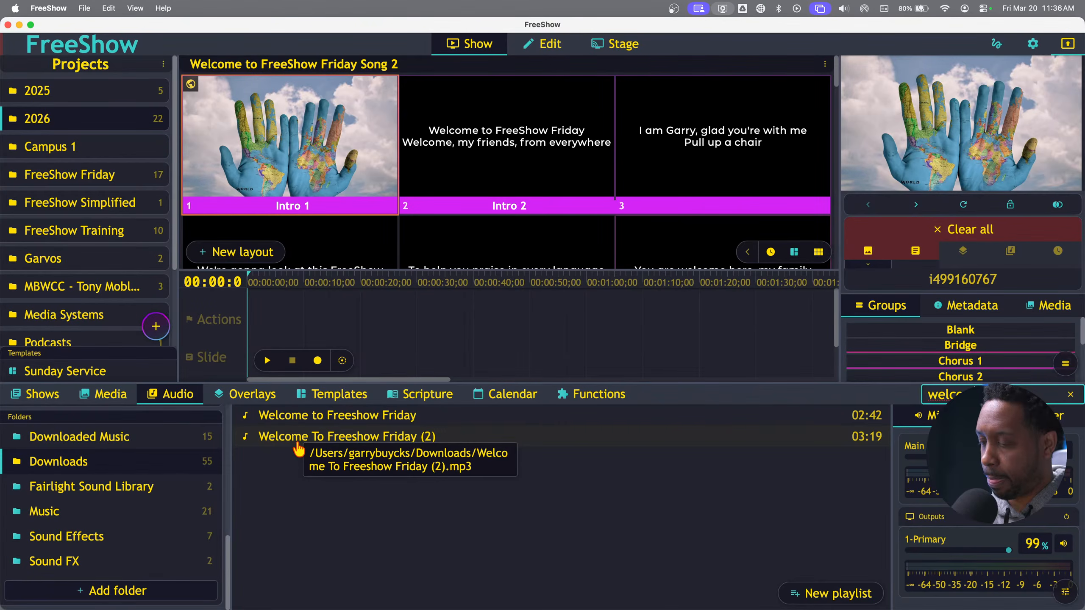
left_click_drag(286, 443, 265, 338)
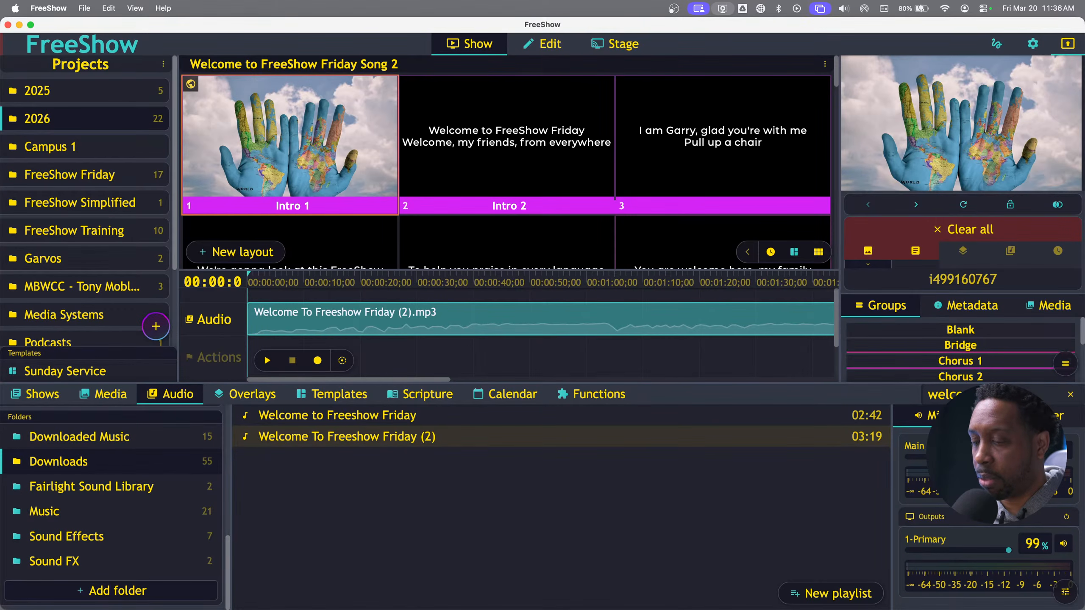
Record the timeline of "Welcome to FreeShow Friday Song 2" with its audio while presenting slides 2 to 5 in order, and stop recording and audio
left_click(318, 360)
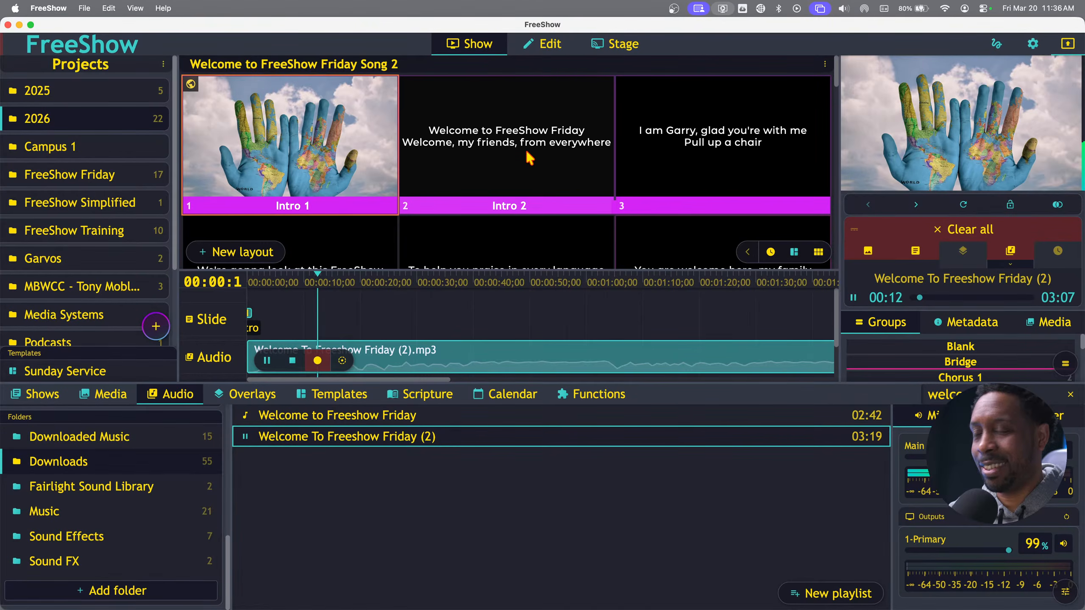
left_click(554, 154)
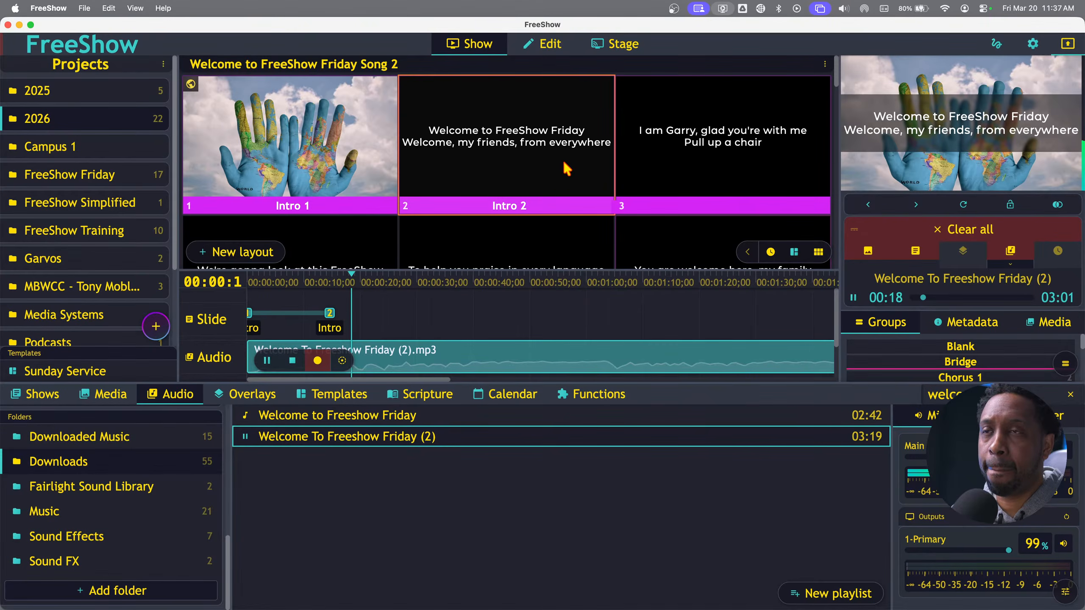
left_click(696, 171)
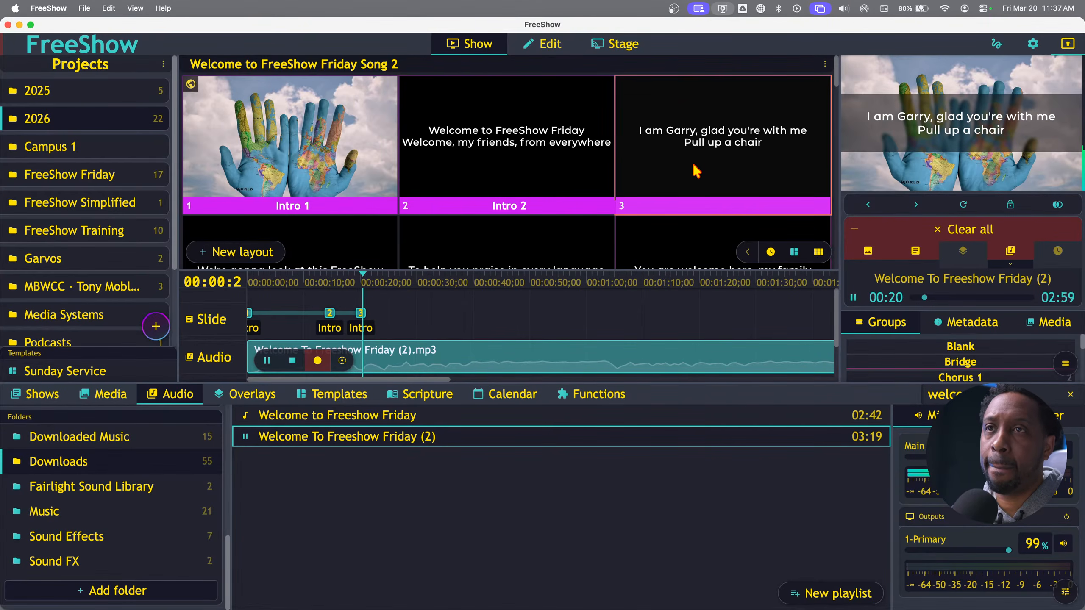
scroll(694, 168, "down", 2)
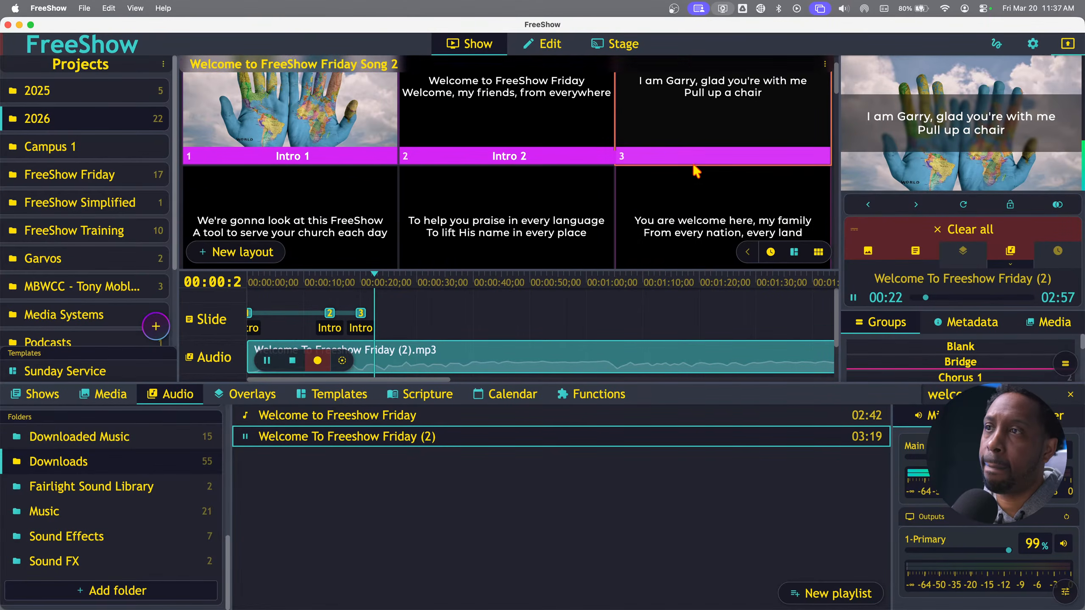
scroll(622, 184, "up", 1)
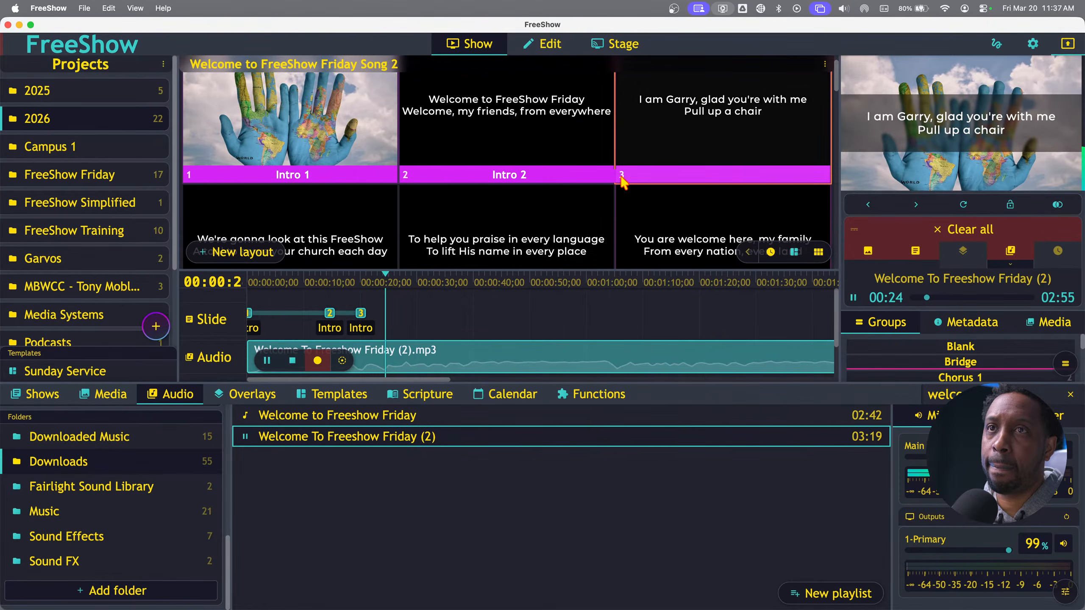
scroll(424, 203, "down", 2)
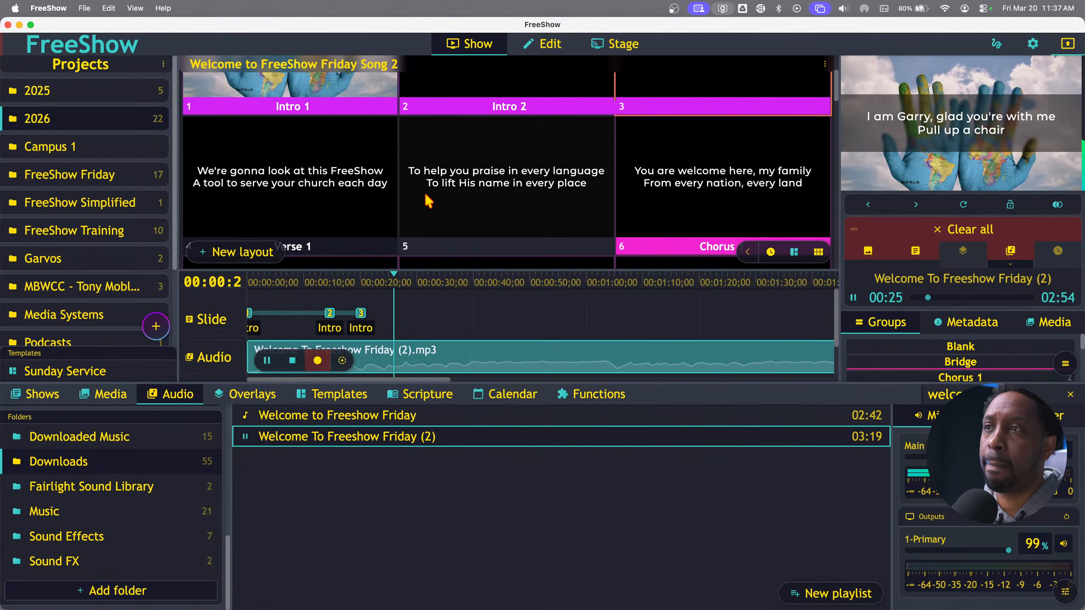
left_click(332, 189)
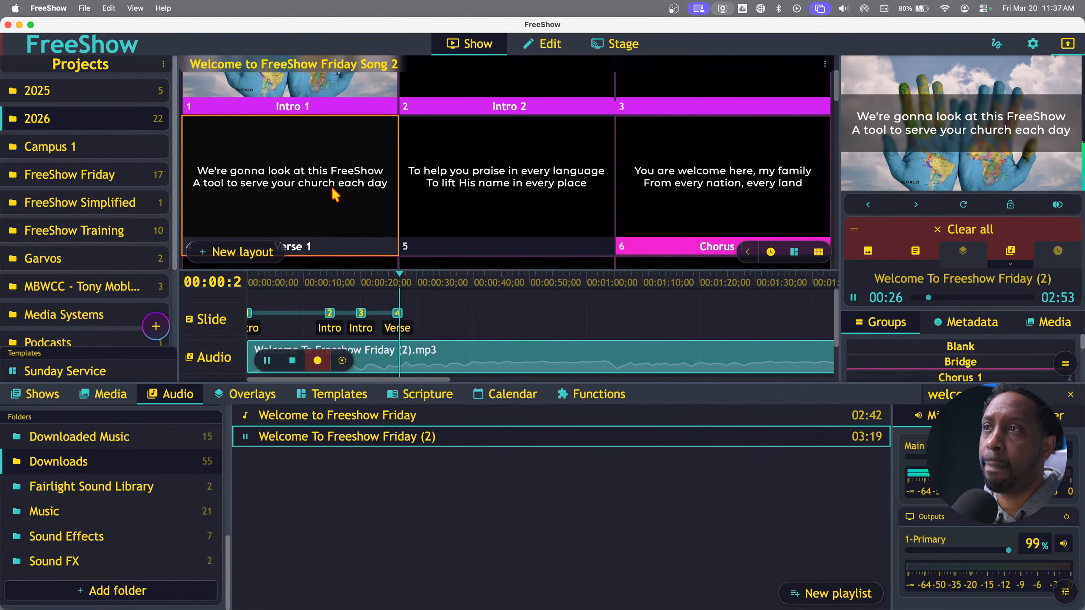
left_click(479, 200)
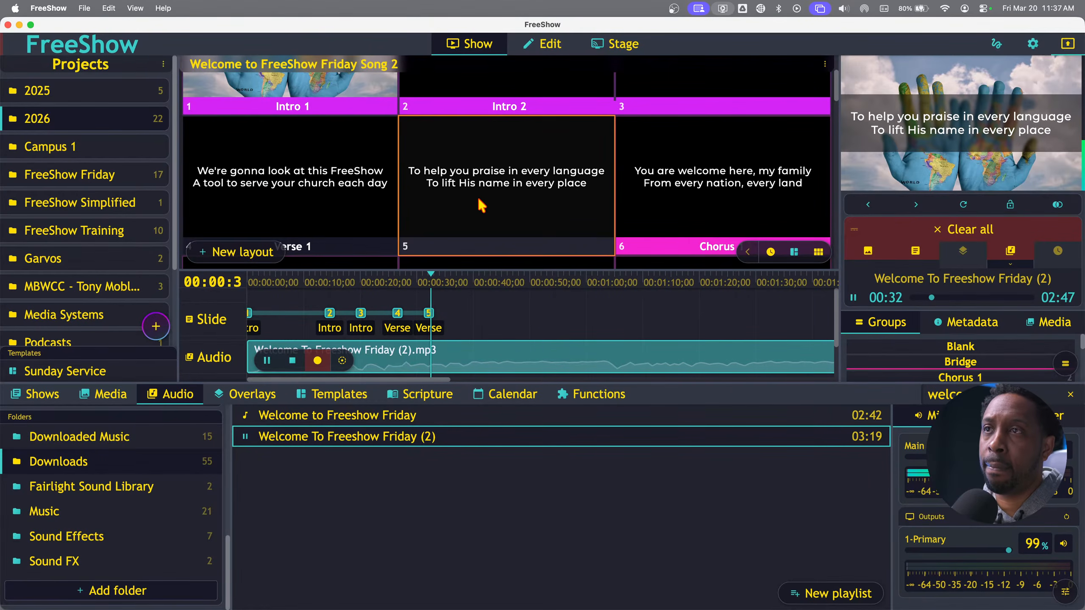
left_click(292, 363)
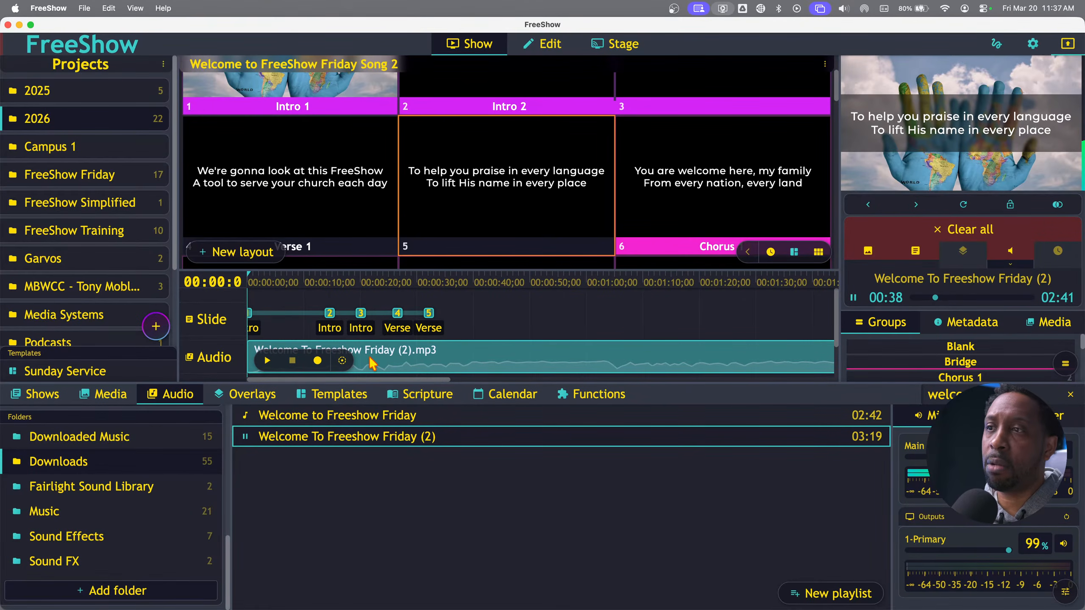
left_click(1010, 251)
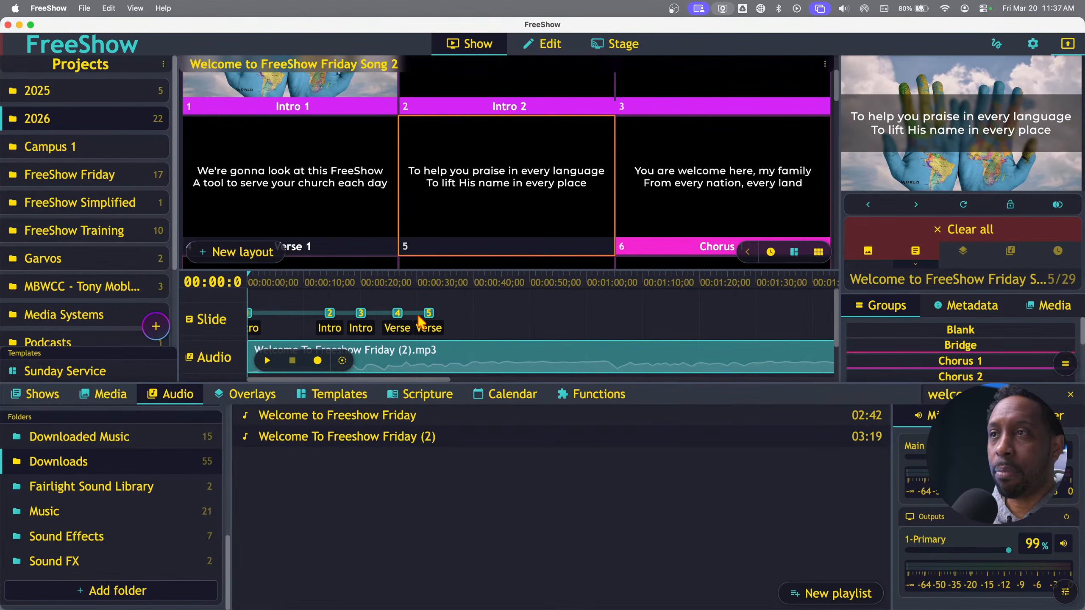
Hide the timeline of "Welcome to FreeShow Friday Song 2" and show it again
scroll(355, 225, "up", 3)
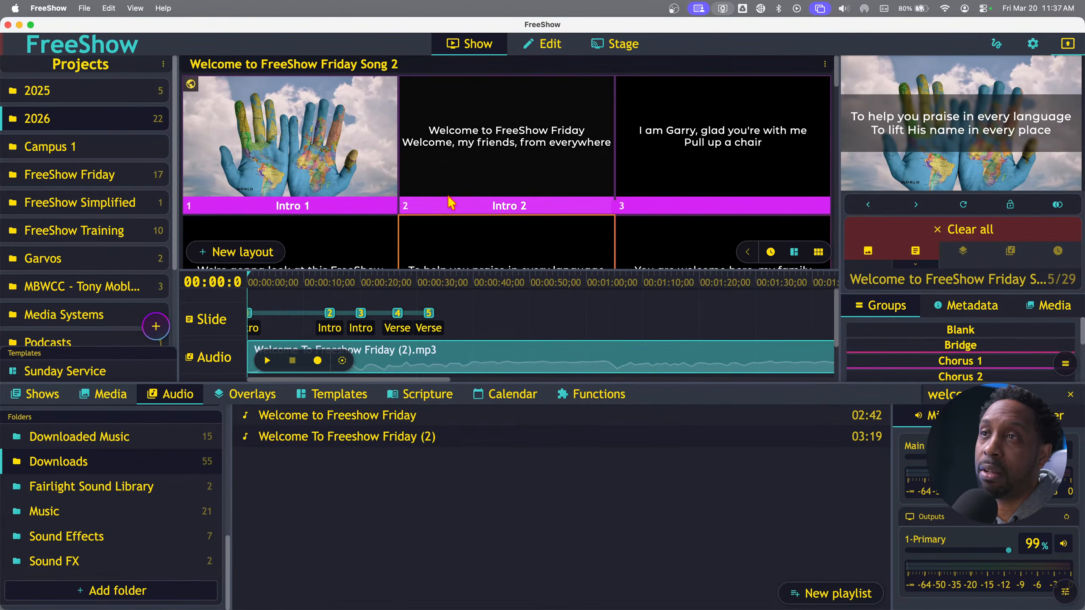
scroll(395, 257, "down", 3)
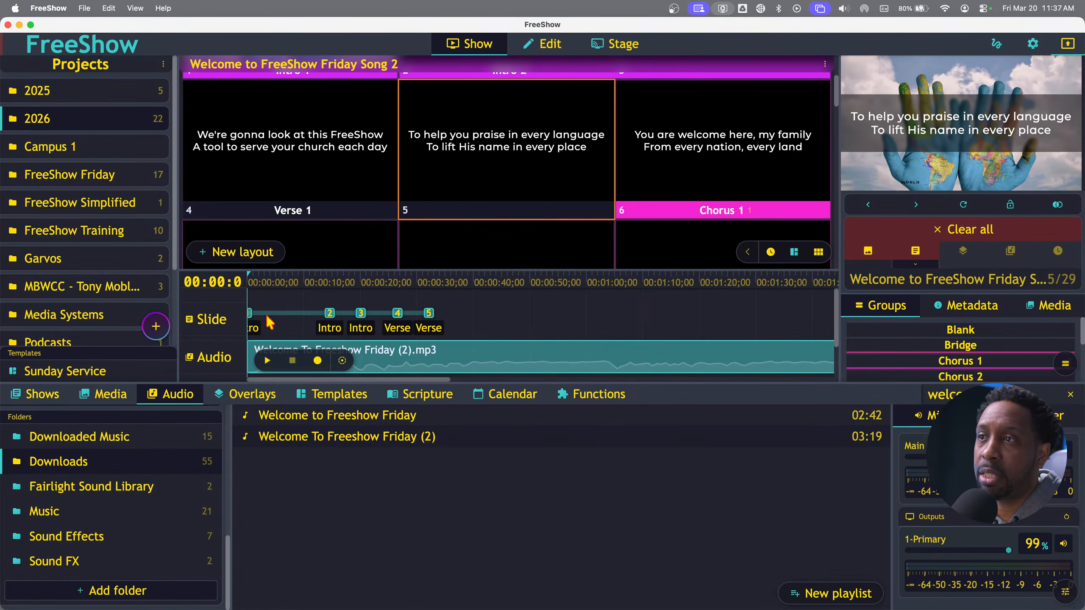
left_click(825, 70)
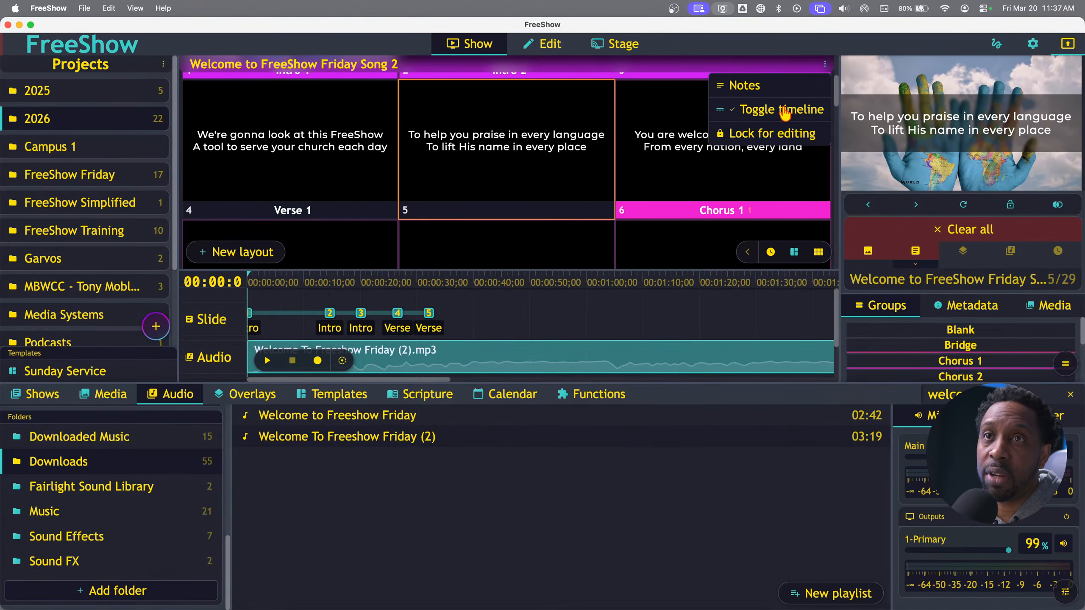
left_click(783, 109)
left_click(824, 64)
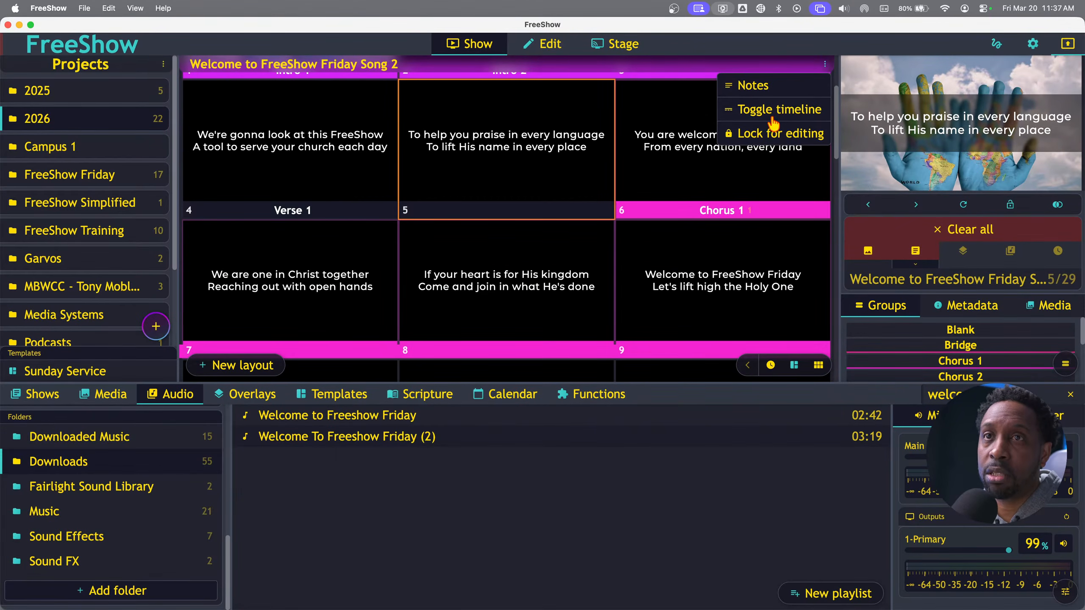
left_click(771, 114)
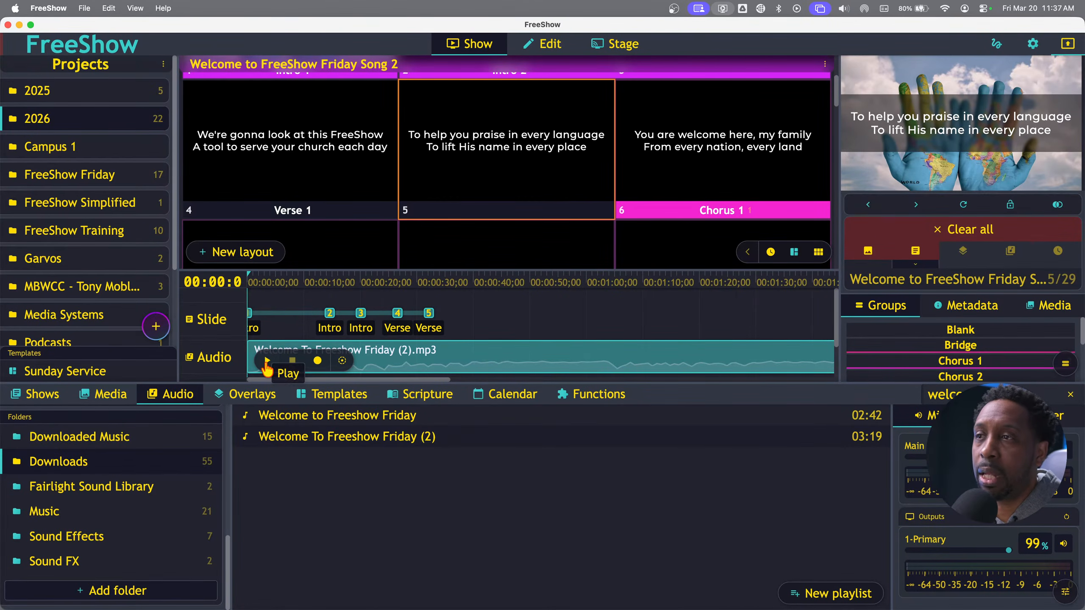
Play the recorded song timeline, view the output enlarged during playback, and stop the timeline
left_click(266, 362)
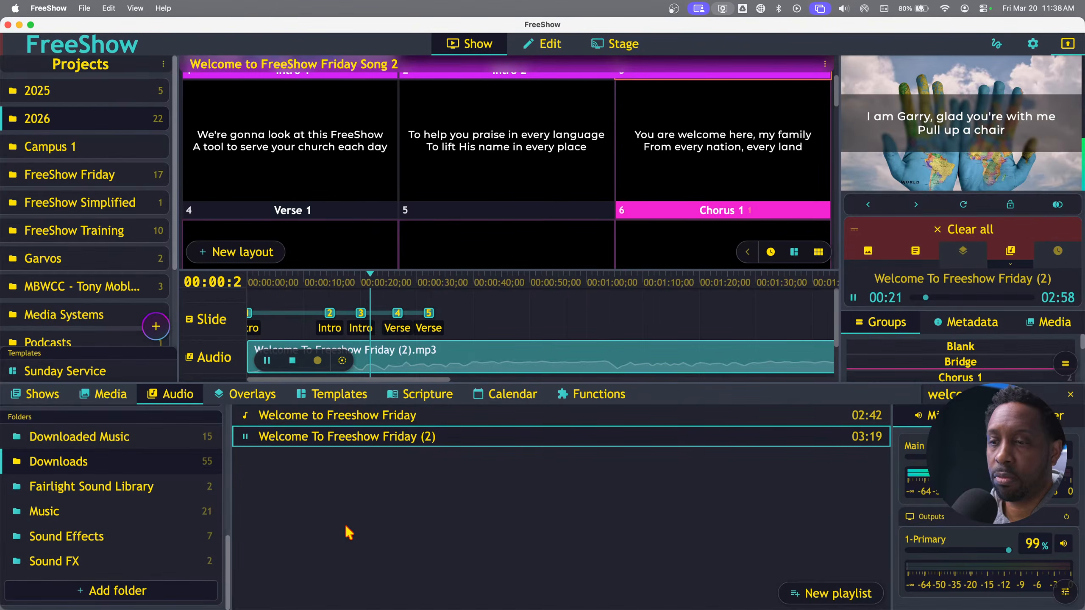
double_click(970, 100)
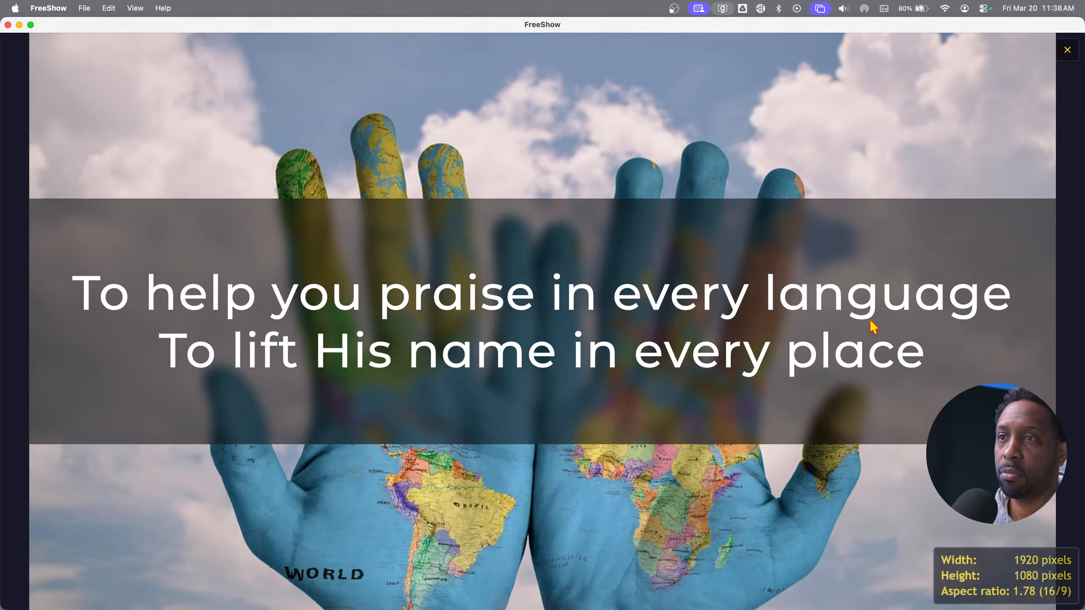
key("Escape")
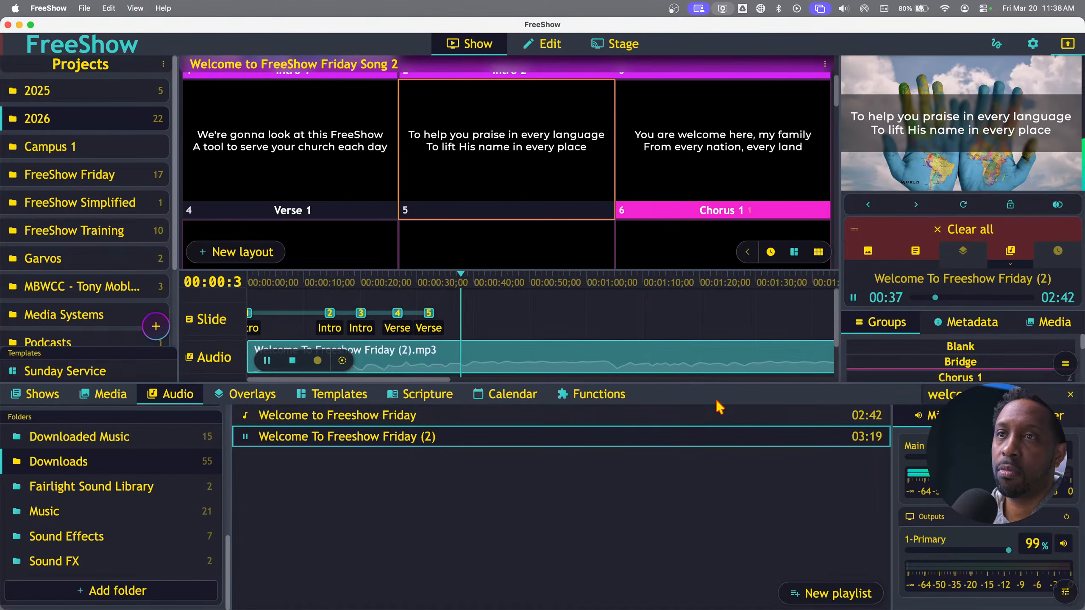
left_click(292, 361)
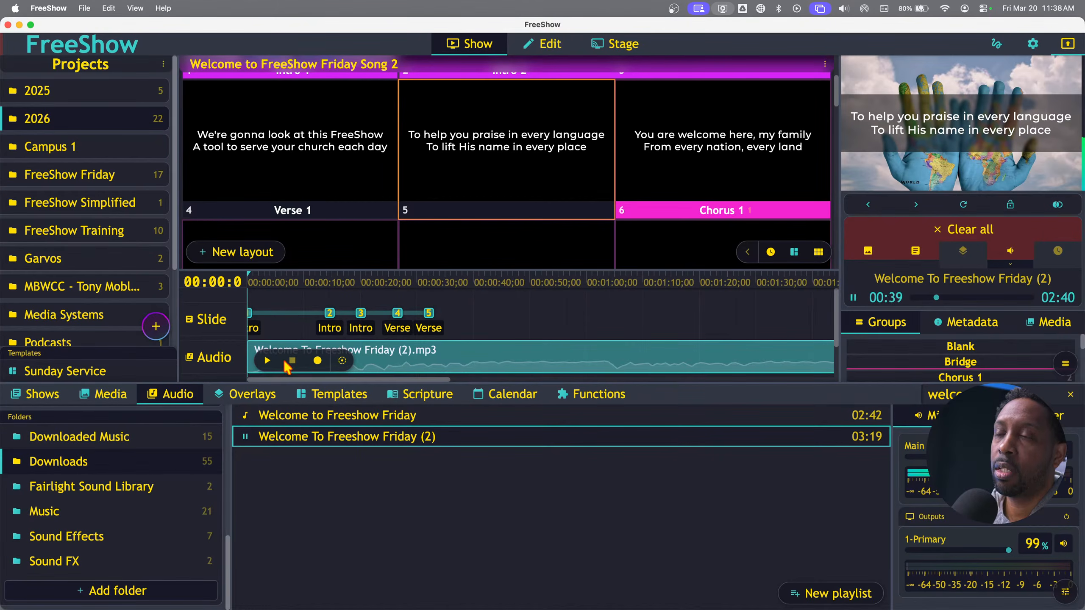
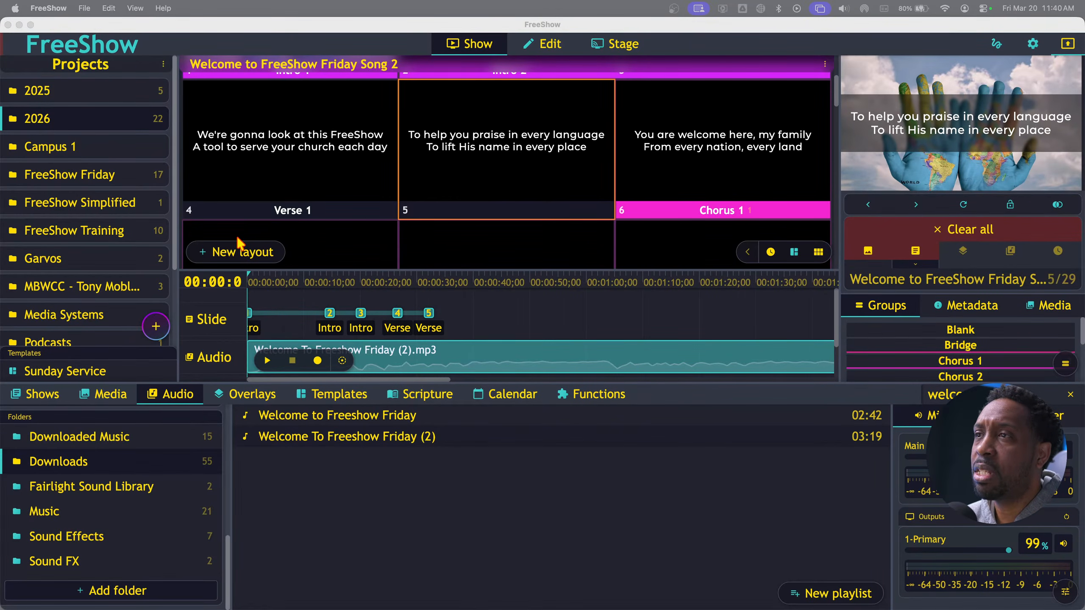
Create a second layout for the song, compare it with the Default layout, and leave the new layout active
left_click(243, 259)
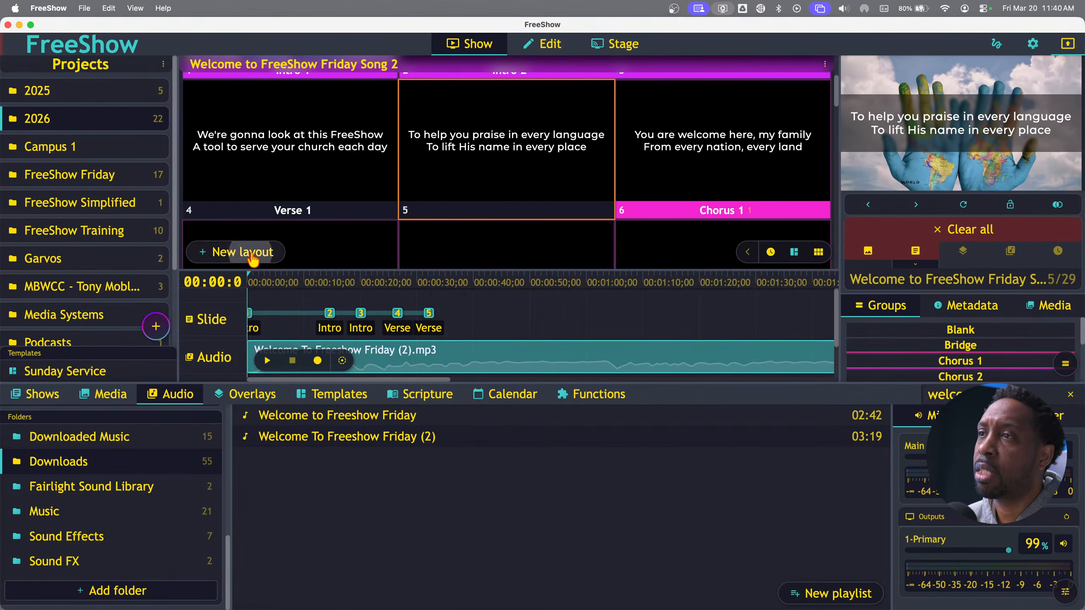
left_click(244, 258)
key("Return")
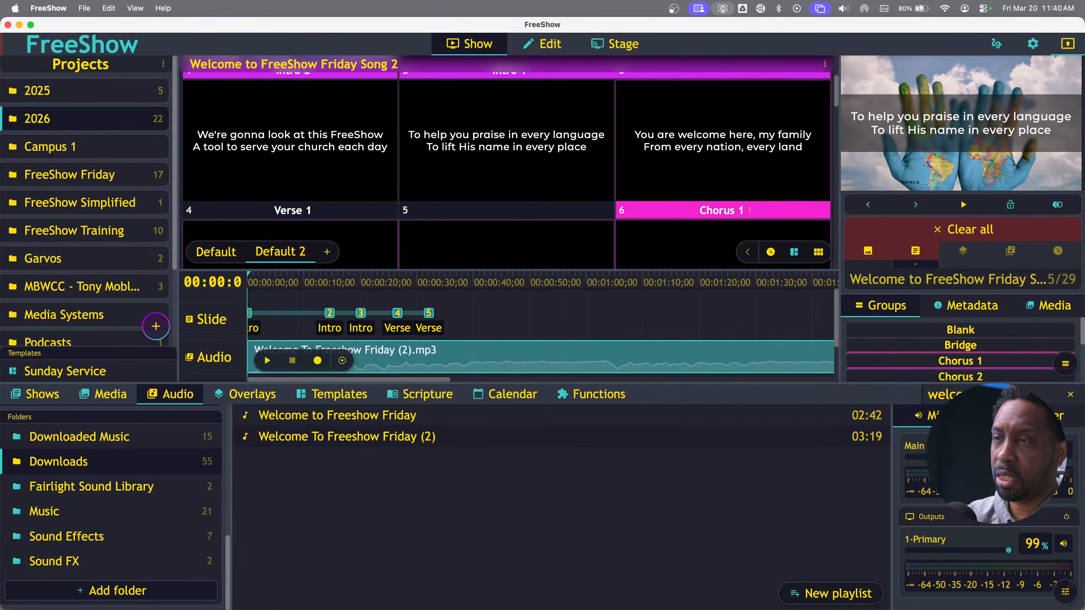
left_click(235, 259)
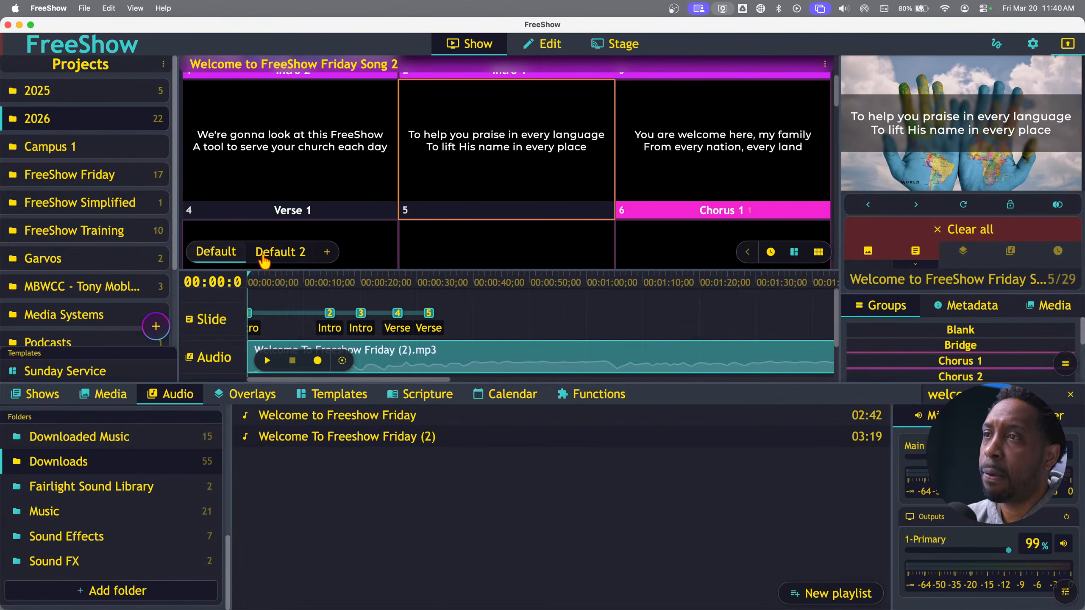
left_click(273, 257)
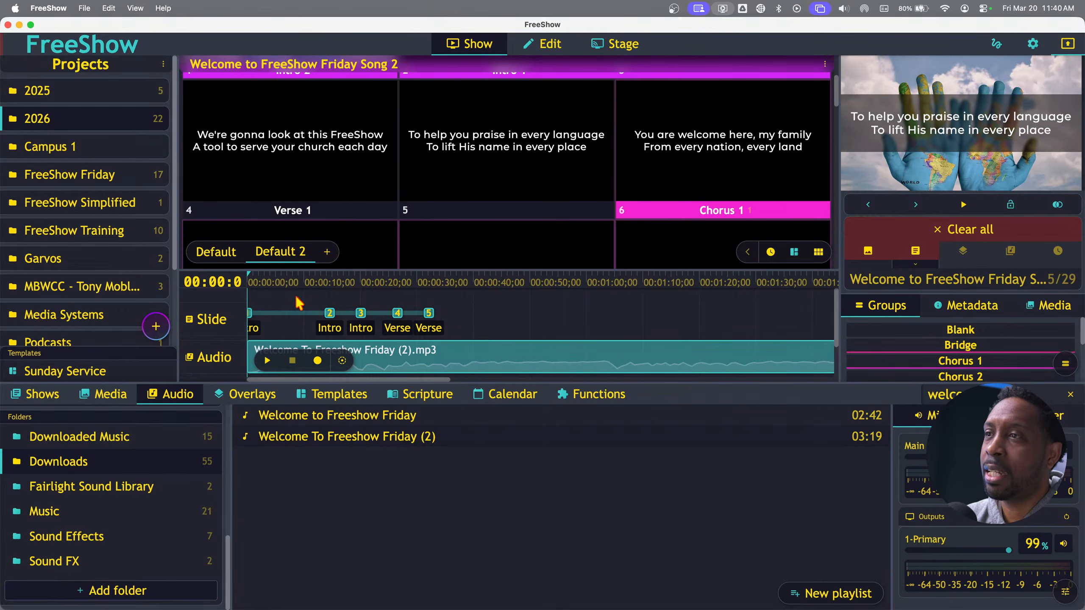
left_click(222, 258)
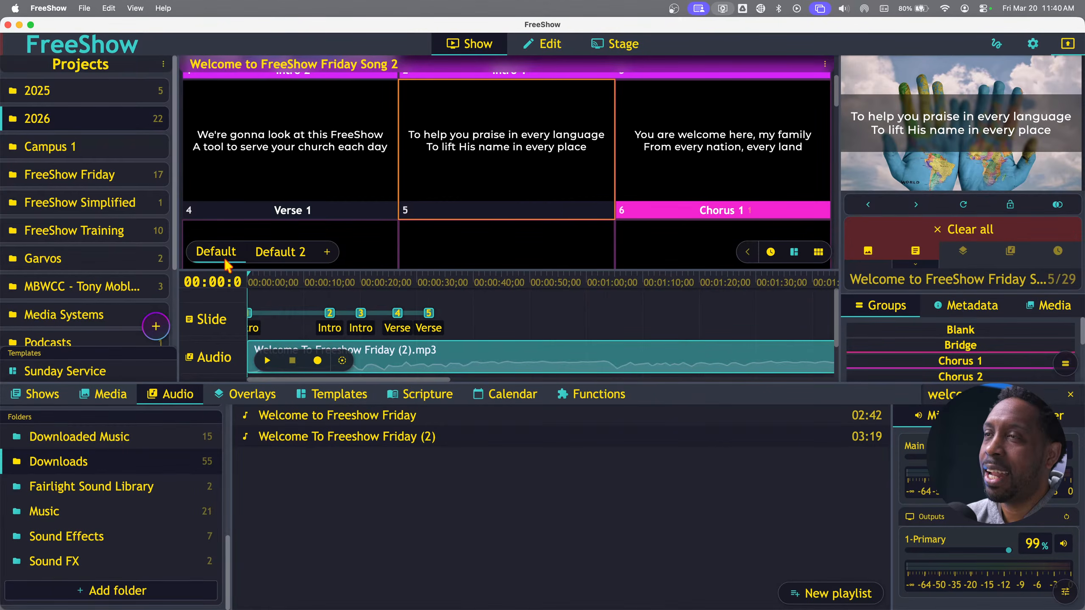
left_click(268, 255)
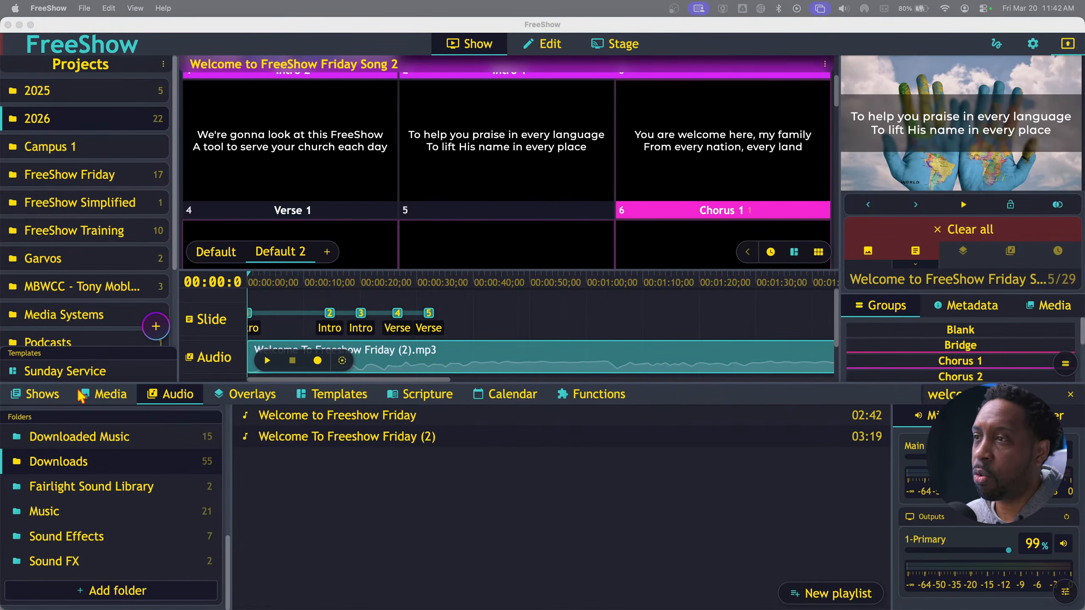
Look through the media sources, including Screens and Cameras, and examine the overlays in the Cameras category
left_click(99, 400)
left_click(96, 402)
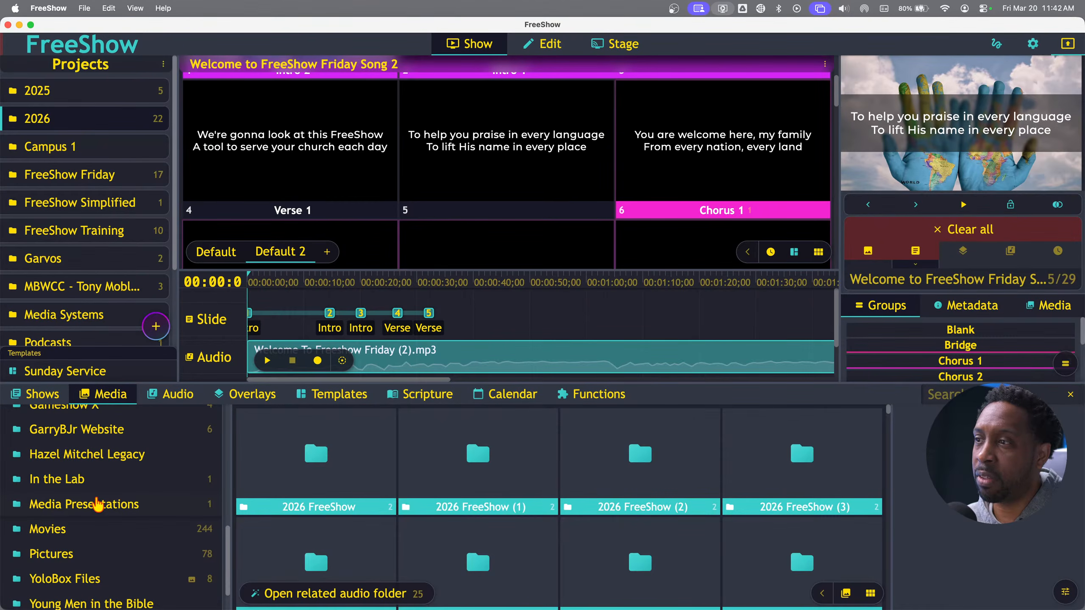
scroll(103, 508, "up", 10)
scroll(104, 509, "up", 2)
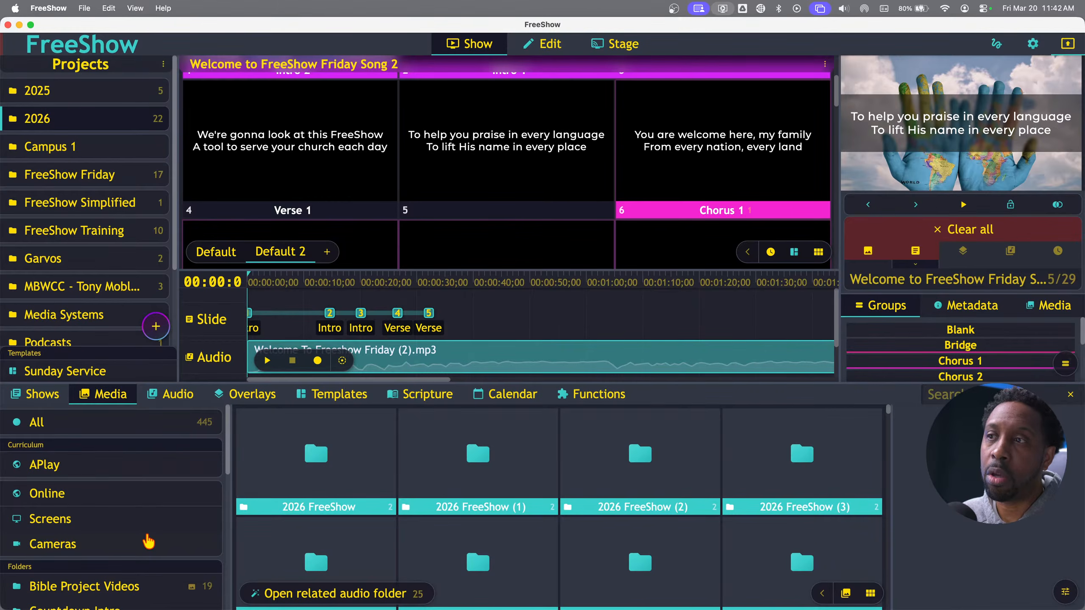
left_click(250, 395)
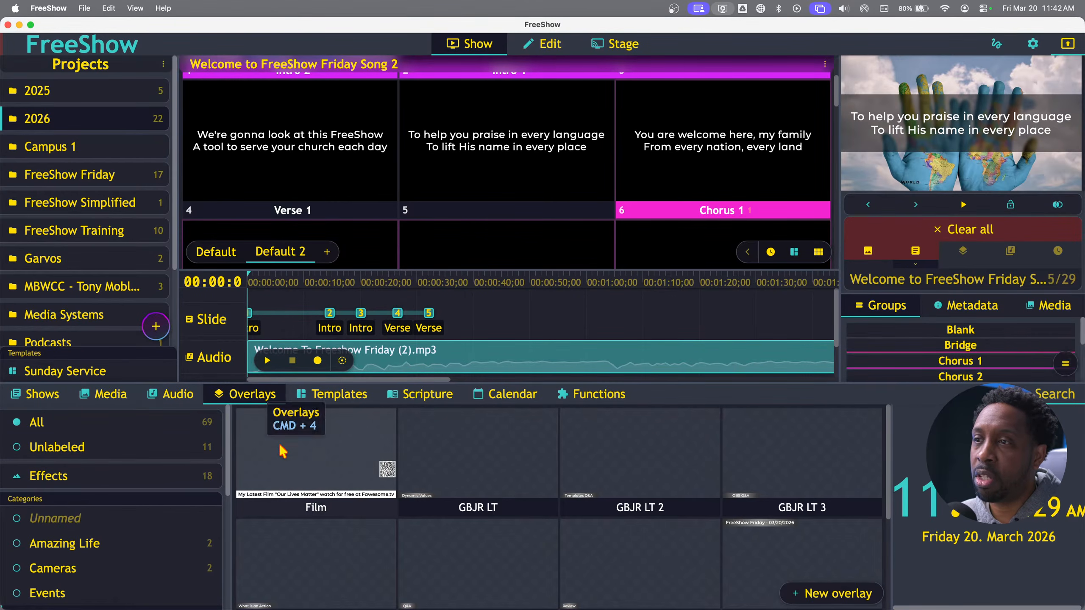
scroll(121, 540, "down", 3)
left_click(84, 510)
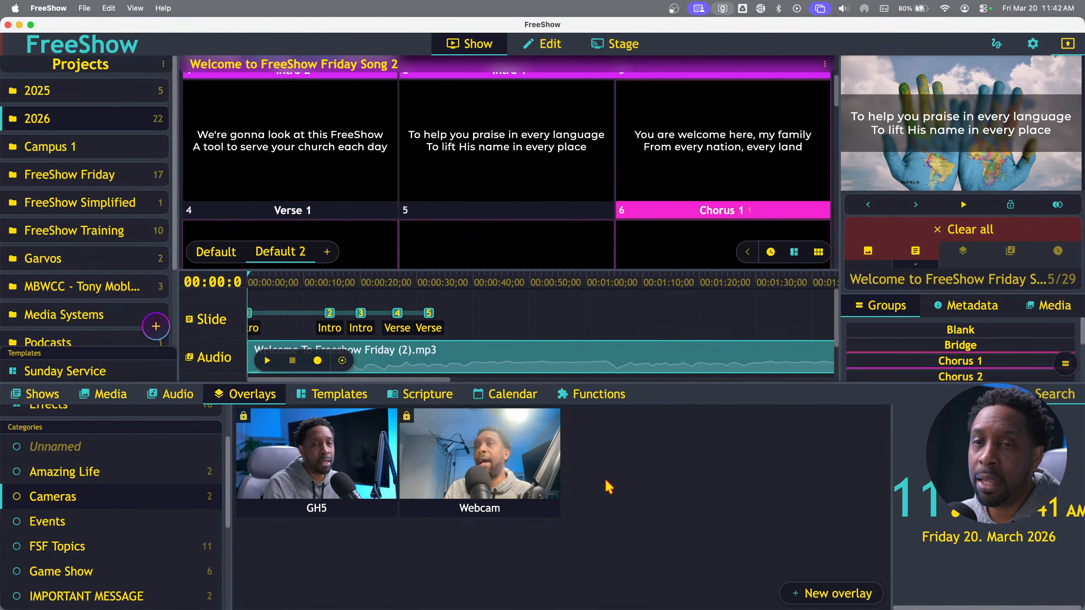
Look through the list of existing actions and the tags that organize them
left_click(598, 394)
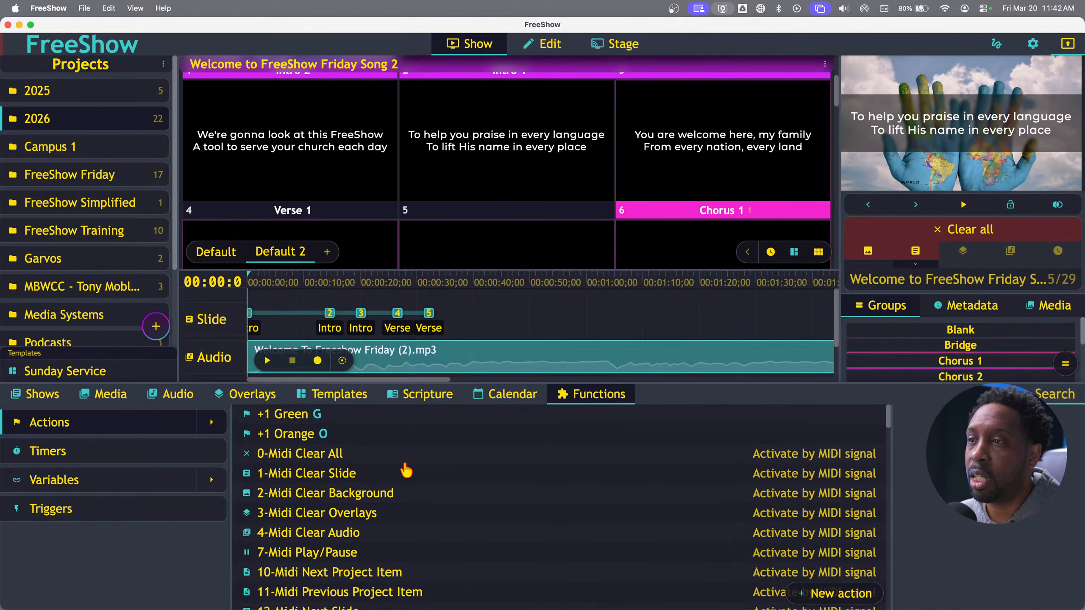
scroll(405, 462, "down", 20)
scroll(406, 462, "up", 10)
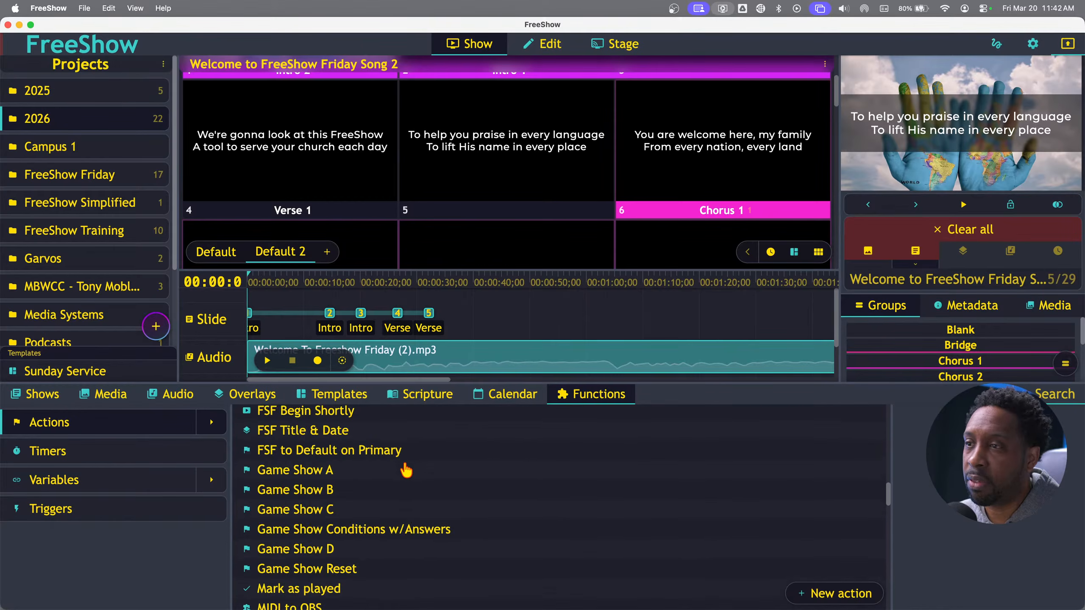
scroll(405, 462, "up", 10)
scroll(405, 462, "down", 3)
scroll(405, 462, "up", 4)
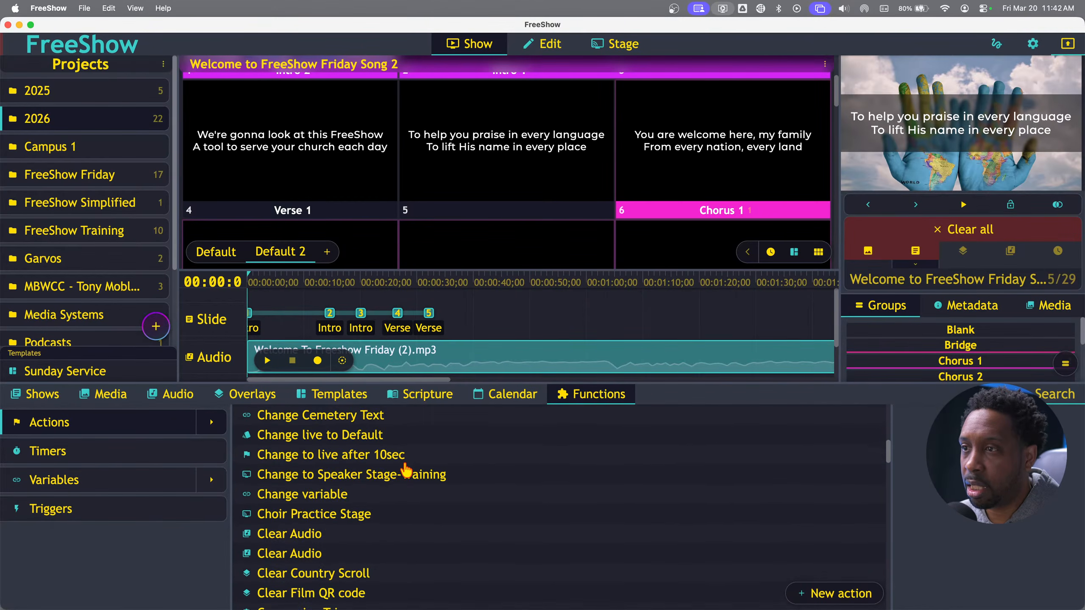
scroll(406, 462, "up", 6)
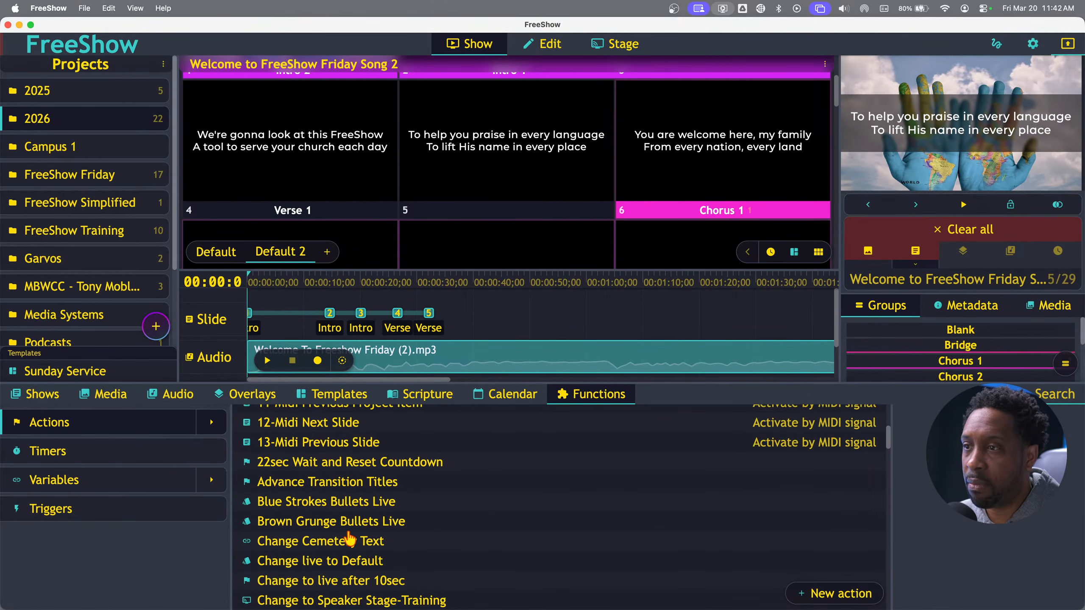
left_click(212, 422)
scroll(128, 493, "down", 2)
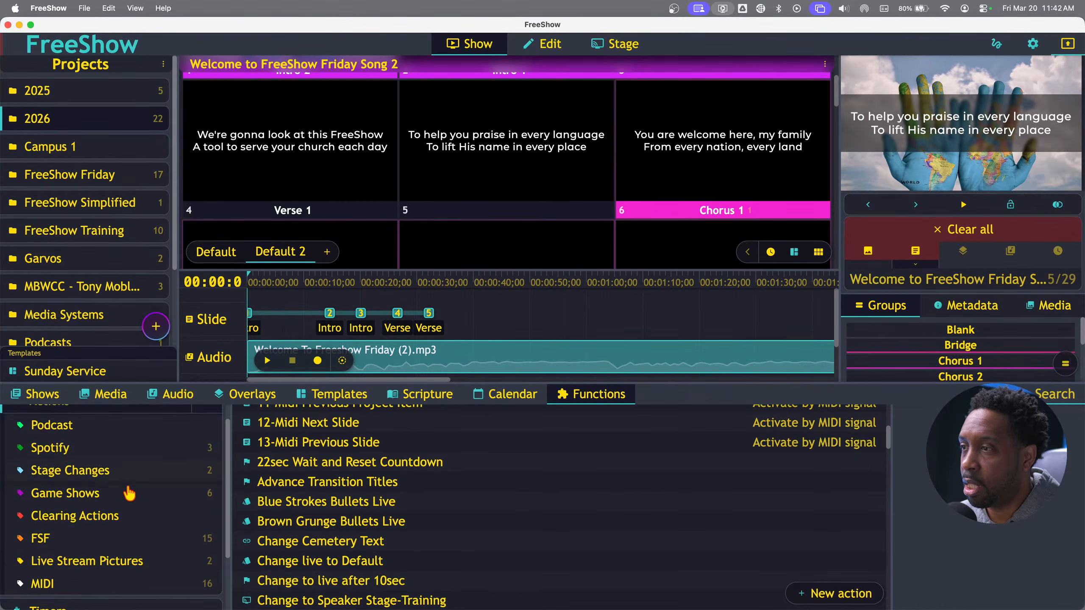
scroll(128, 493, "down", 3)
scroll(129, 493, "up", 5)
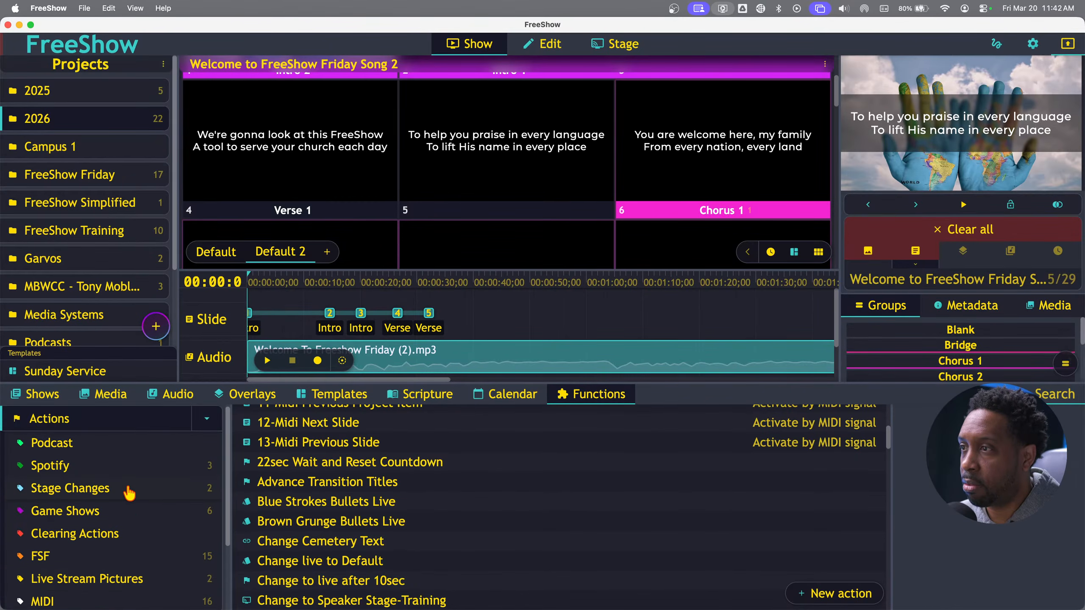
scroll(129, 493, "down", 2)
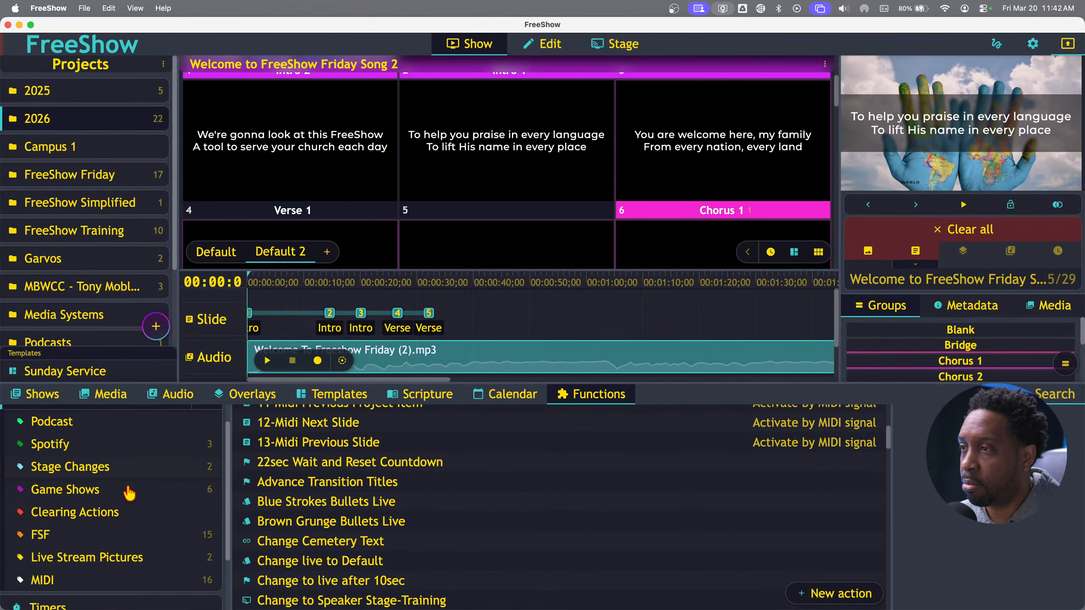
Create an action named "Camera GH5" that starts the camera "FaceTime HD Camera (3A71:F4B5)"
left_click(845, 596)
type("C")
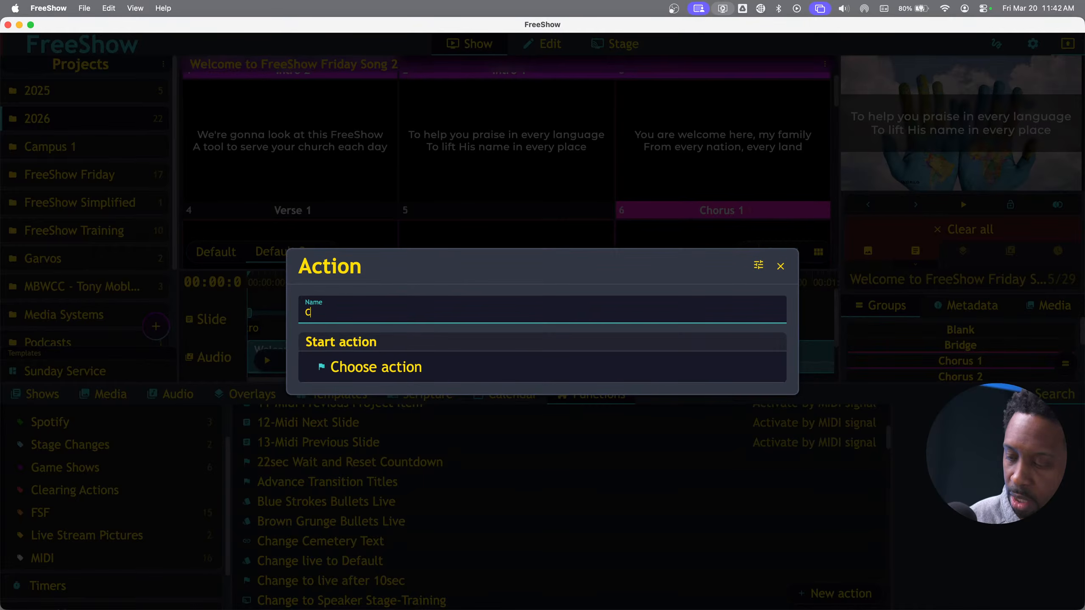
type("amera GH5")
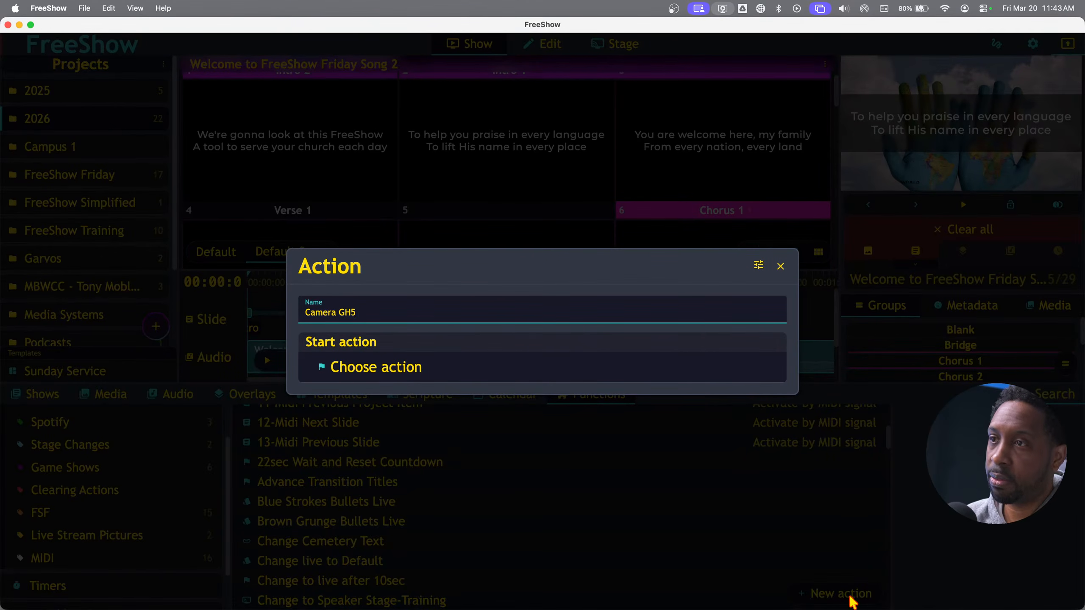
left_click(493, 377)
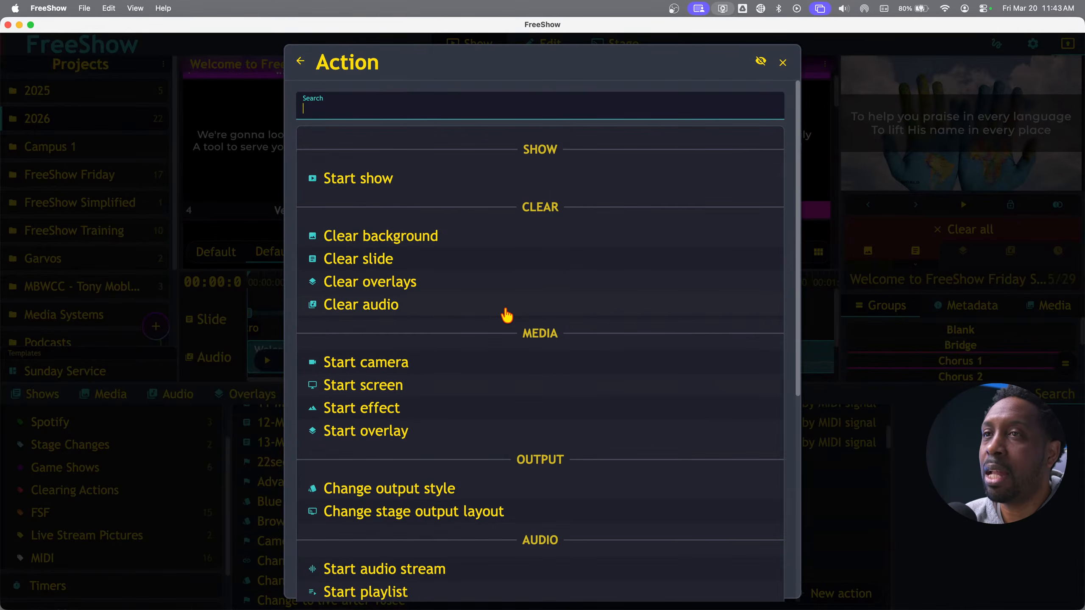
scroll(506, 316, "down", 1)
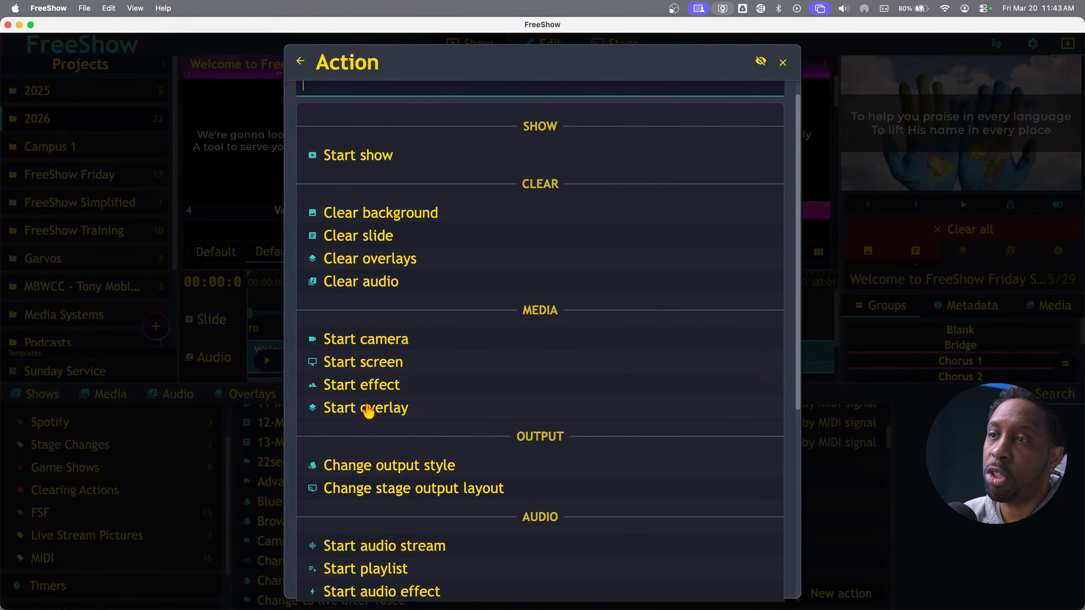
left_click(383, 342)
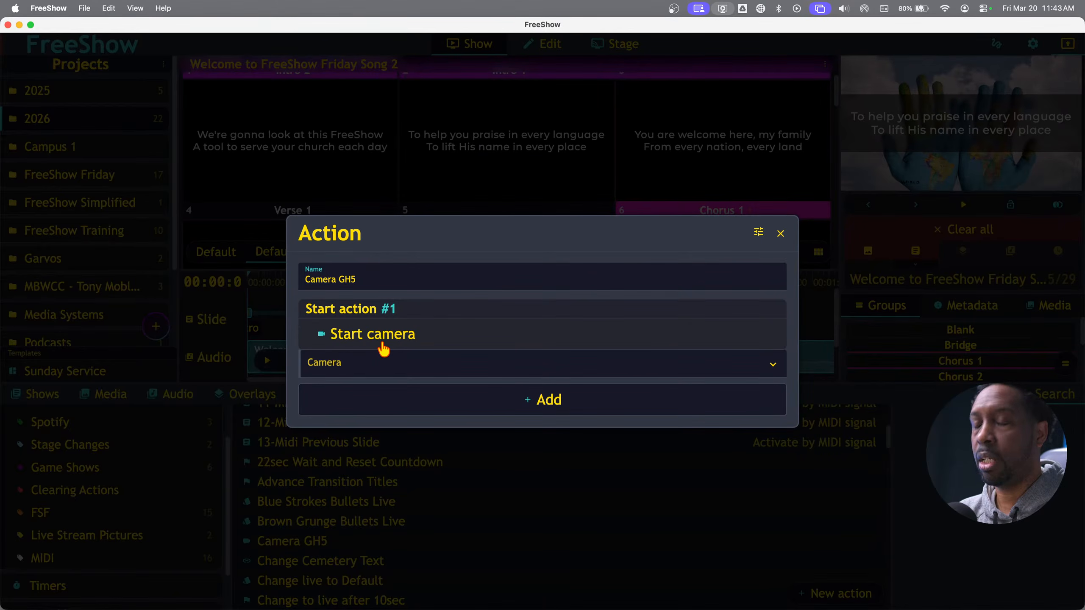
left_click(473, 364)
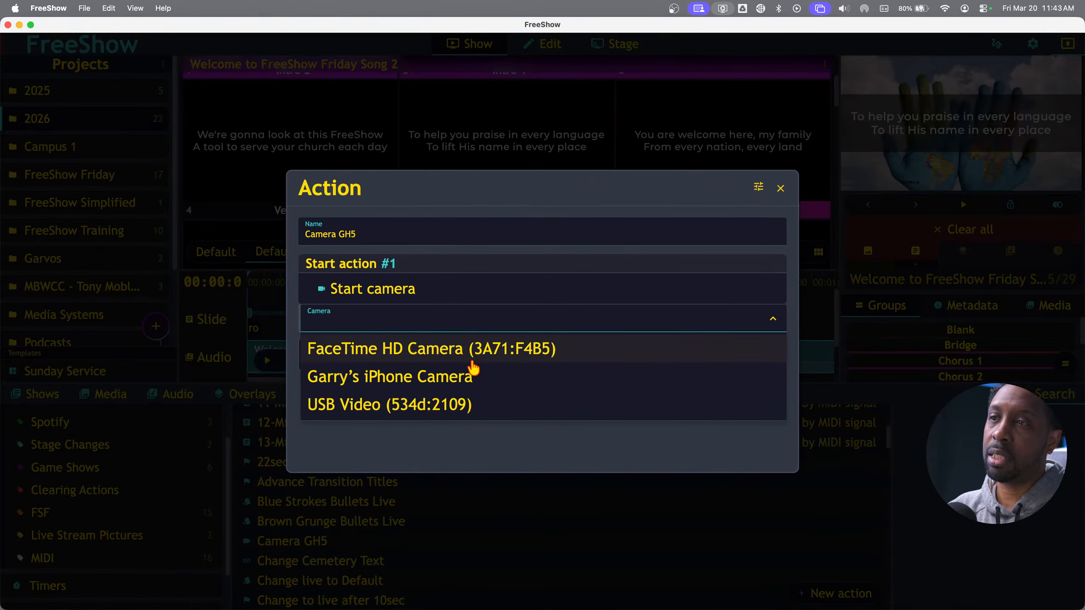
left_click(377, 360)
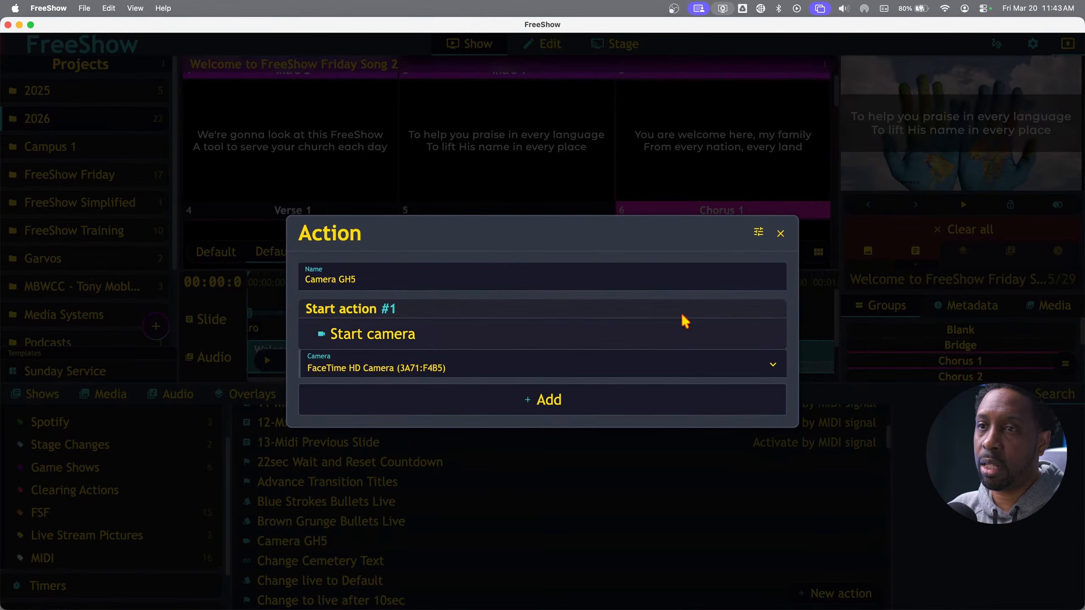
left_click(780, 233)
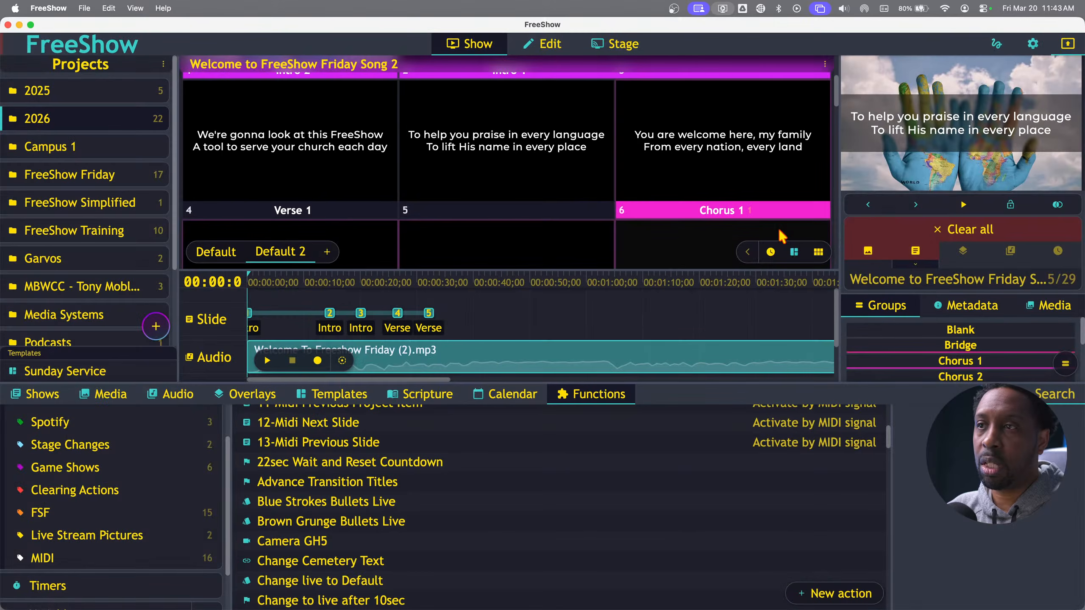
Examine the live output preview at full size, then return to the normal view
left_click(946, 87)
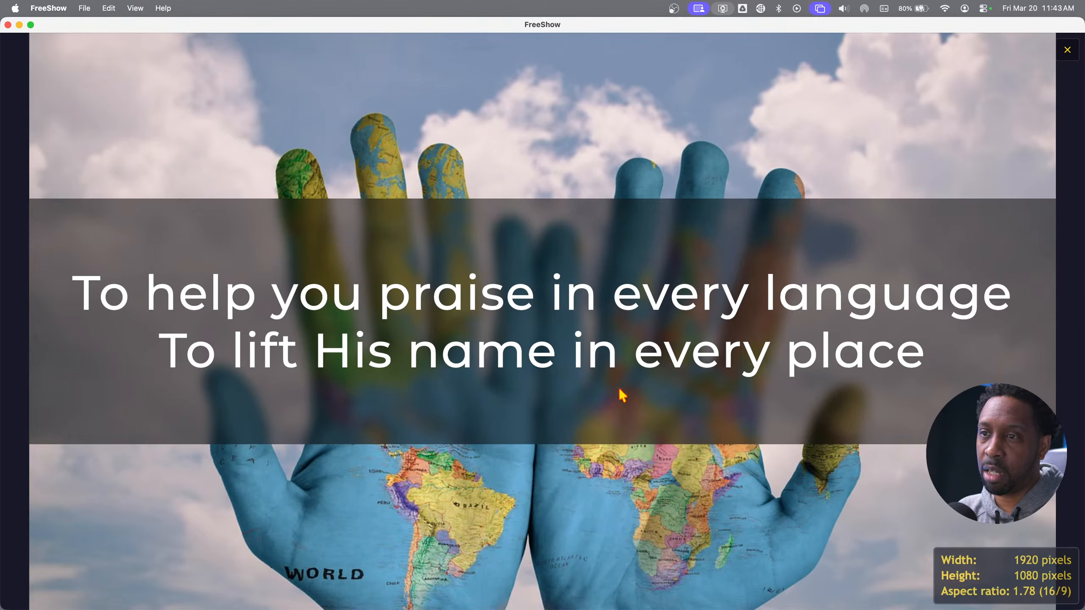
left_click(552, 490)
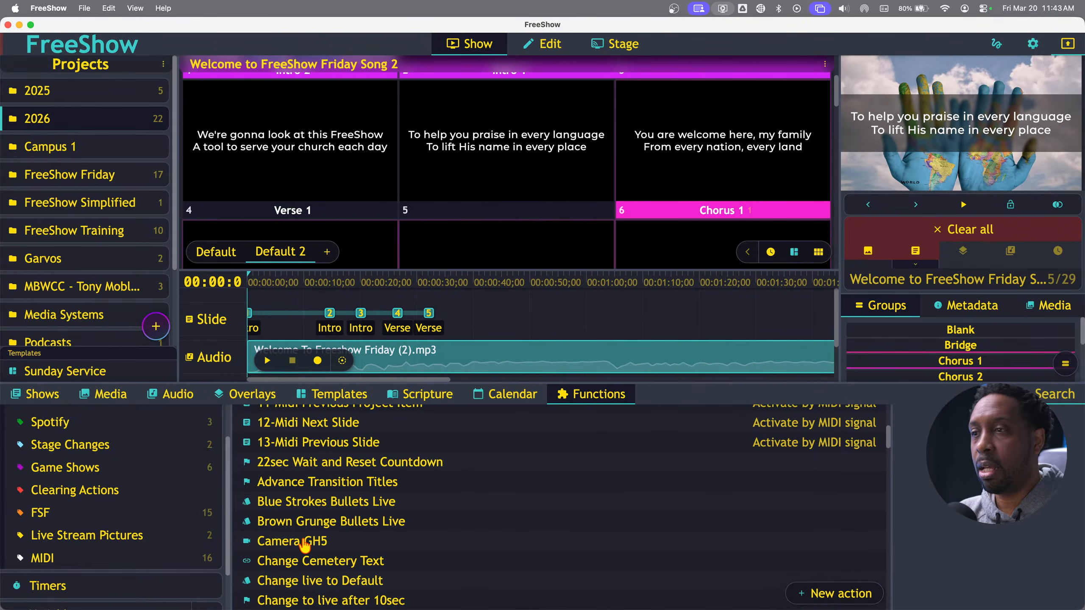
Rename the action "Camera GH5" as "Camera Facetime"
scroll(305, 545, "down", 1)
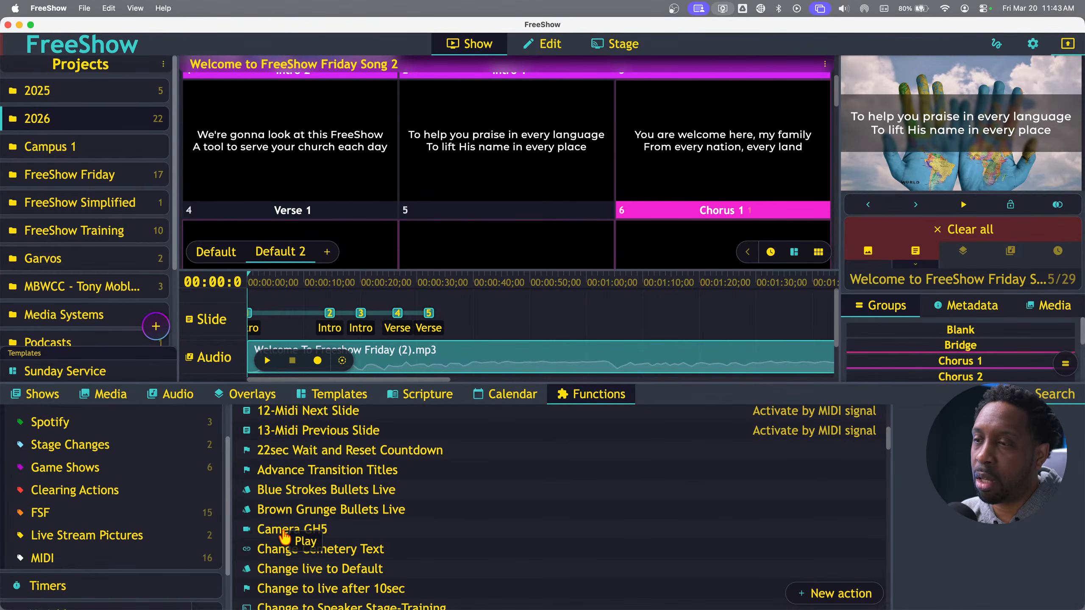
right_click(284, 538)
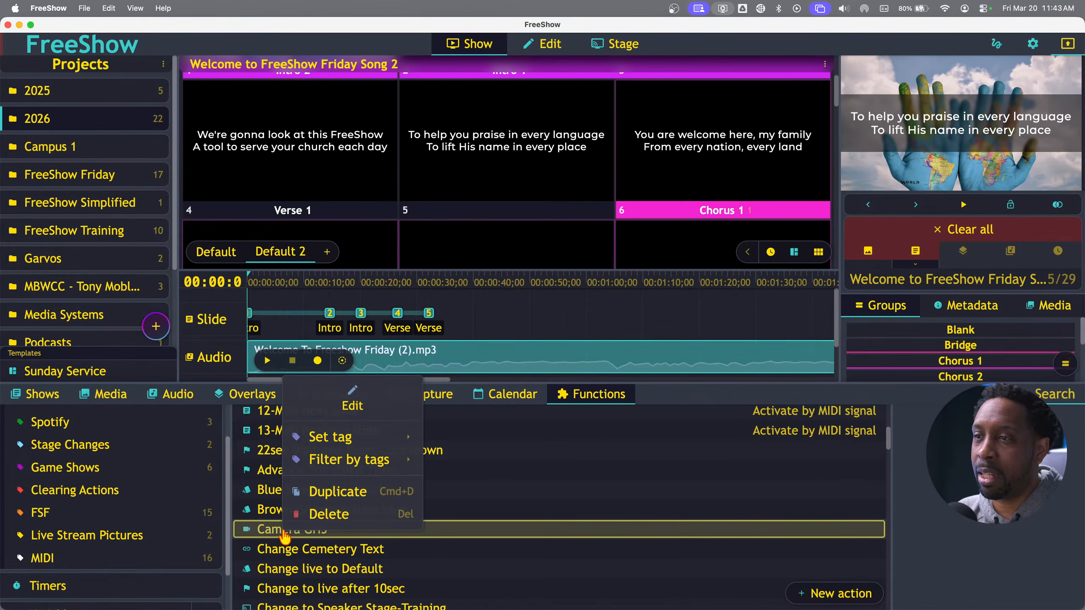
left_click(349, 404)
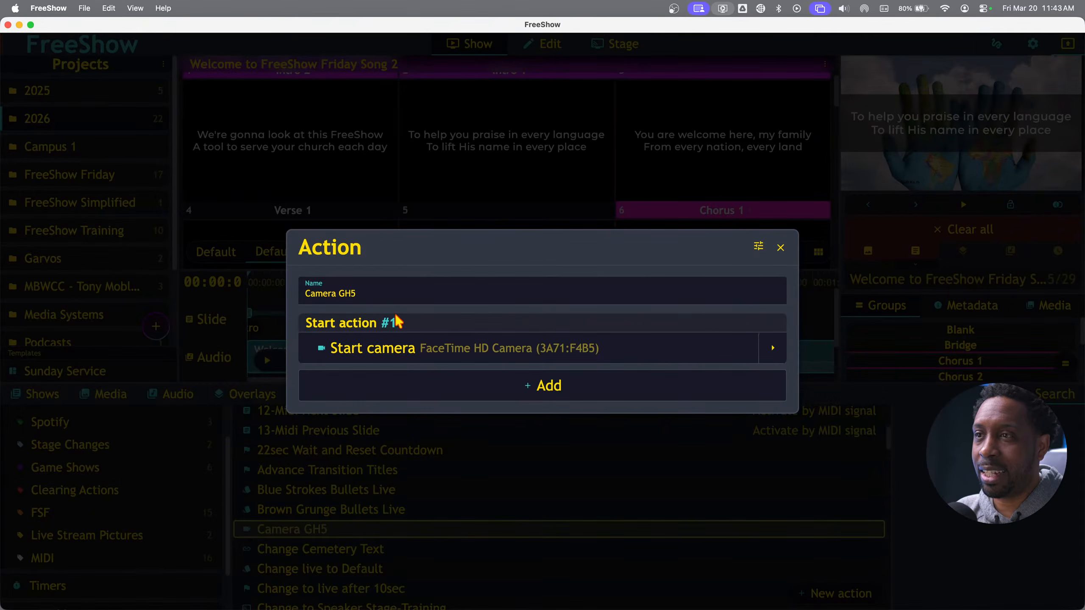
left_click(380, 291)
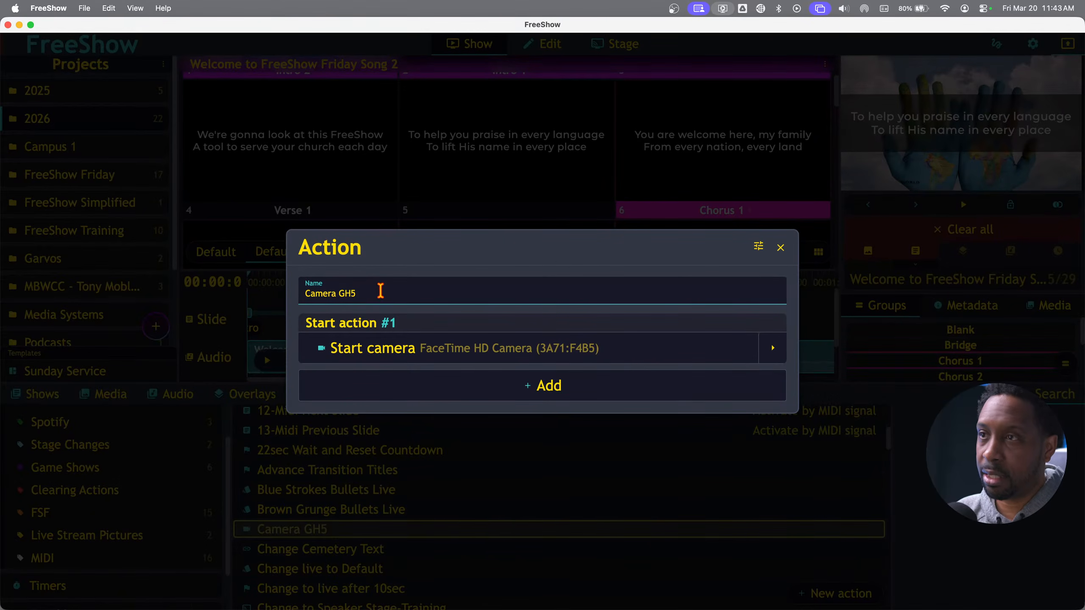
key("BackSpace")
key("BackSpace")
key("BackSpace")
type("Fse")
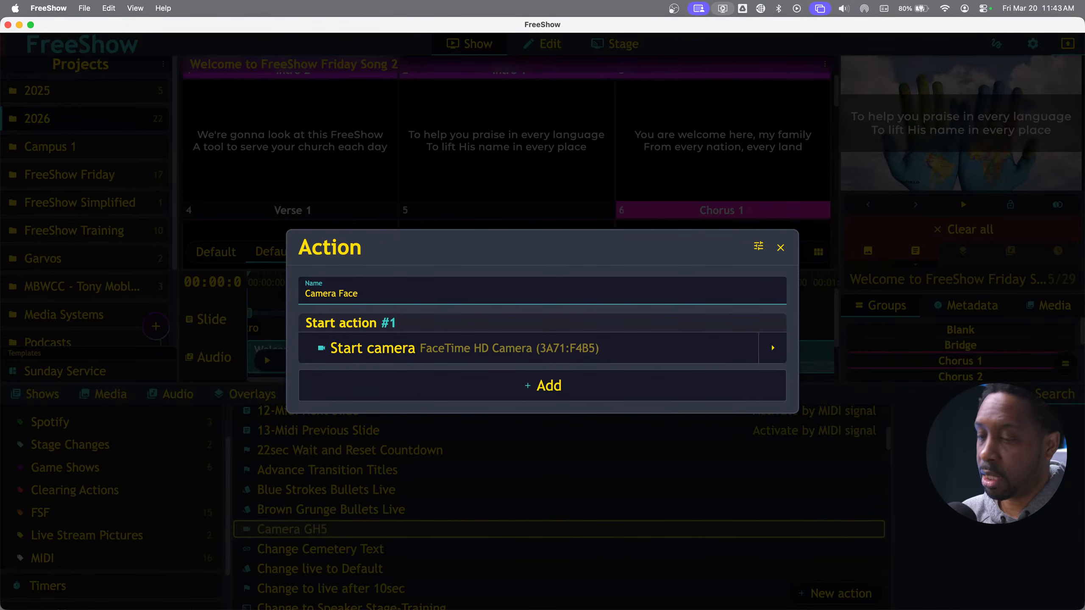
key("Return")
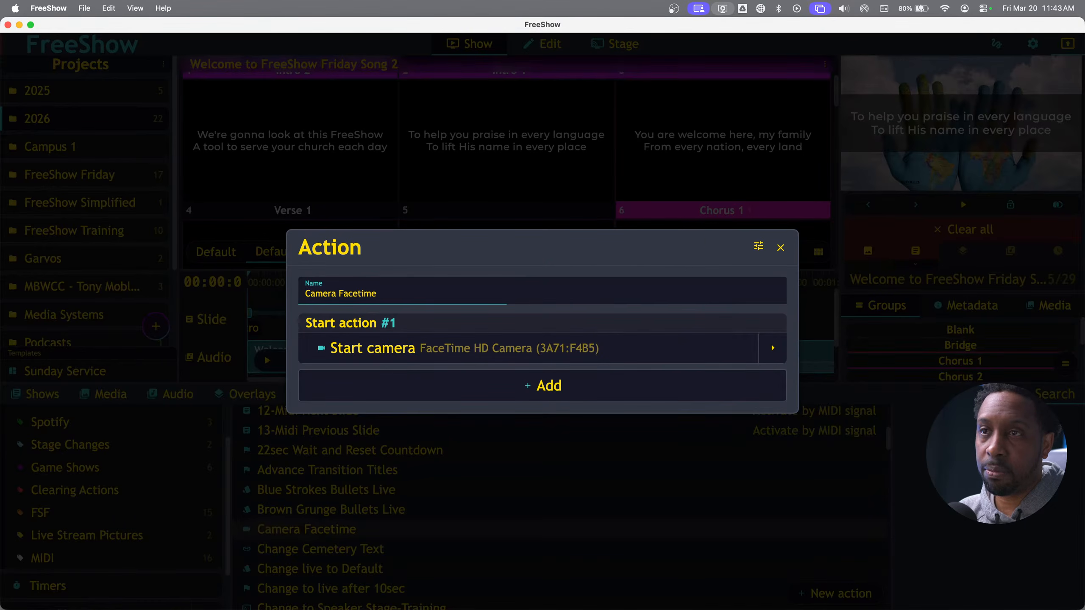
left_click(780, 248)
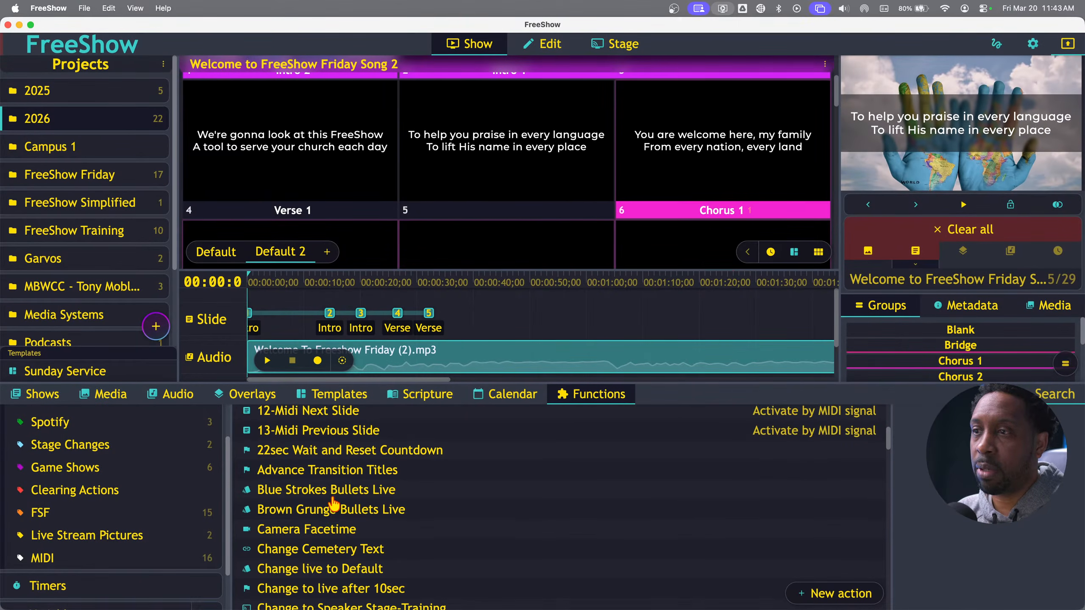
Run the Camera Facetime action and check the camera background behind the lyrics in the enlarged output preview
left_click(312, 532)
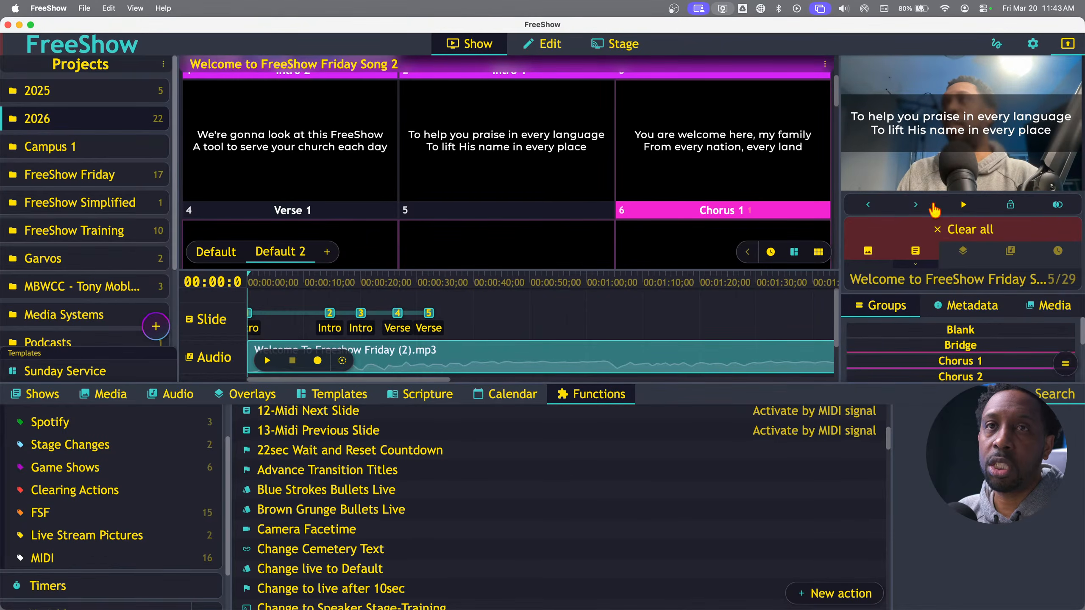
left_click(962, 165)
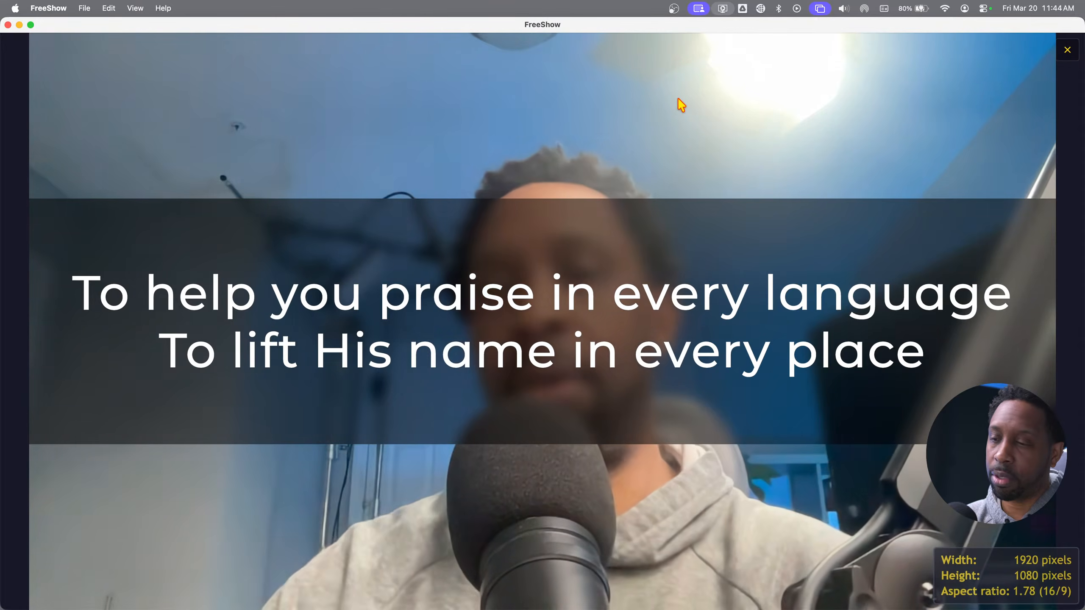
key("Escape")
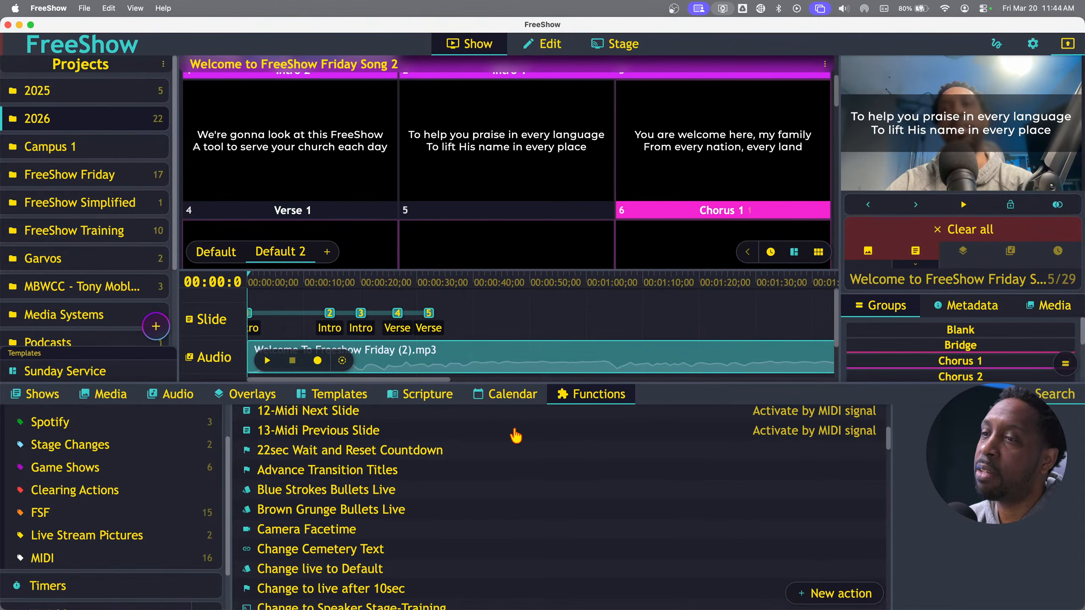
Create an action named "Camera Overlay" that starts the overlay "Camera"
left_click(811, 581)
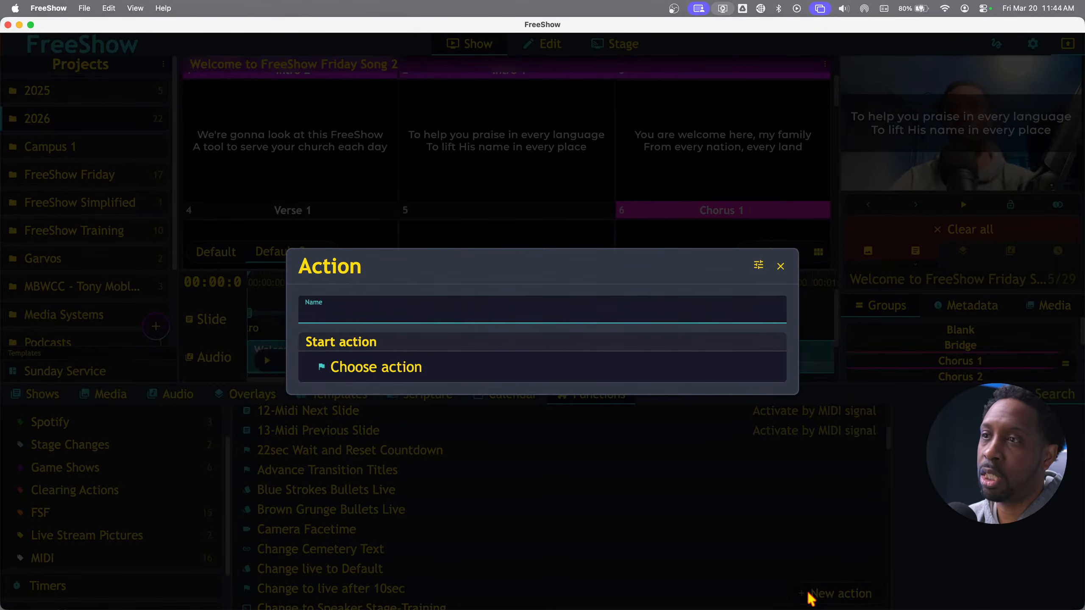
type("Camer")
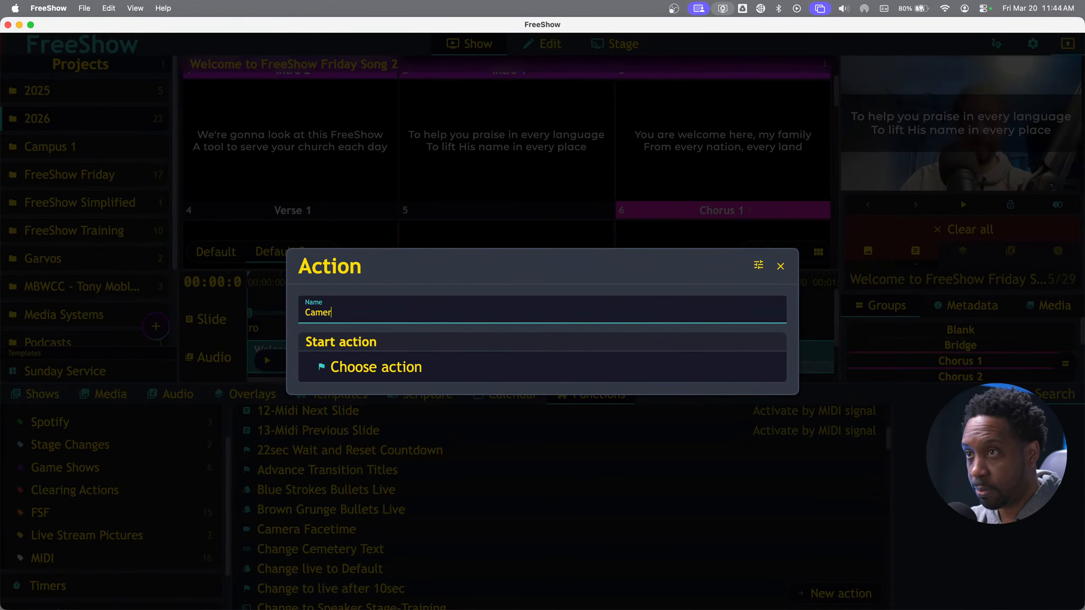
type("a Overlay")
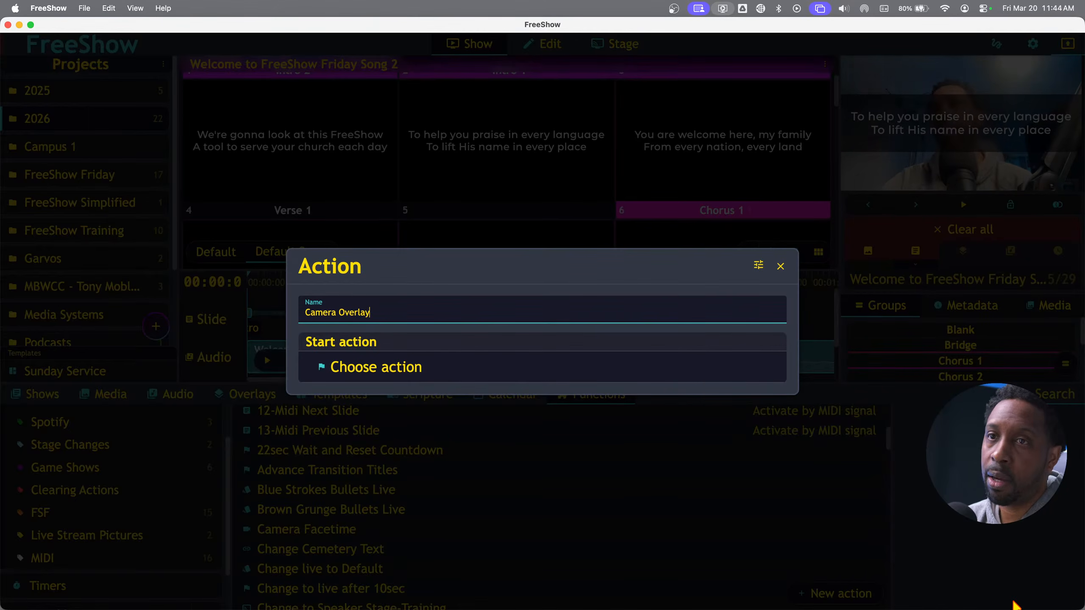
left_click(586, 378)
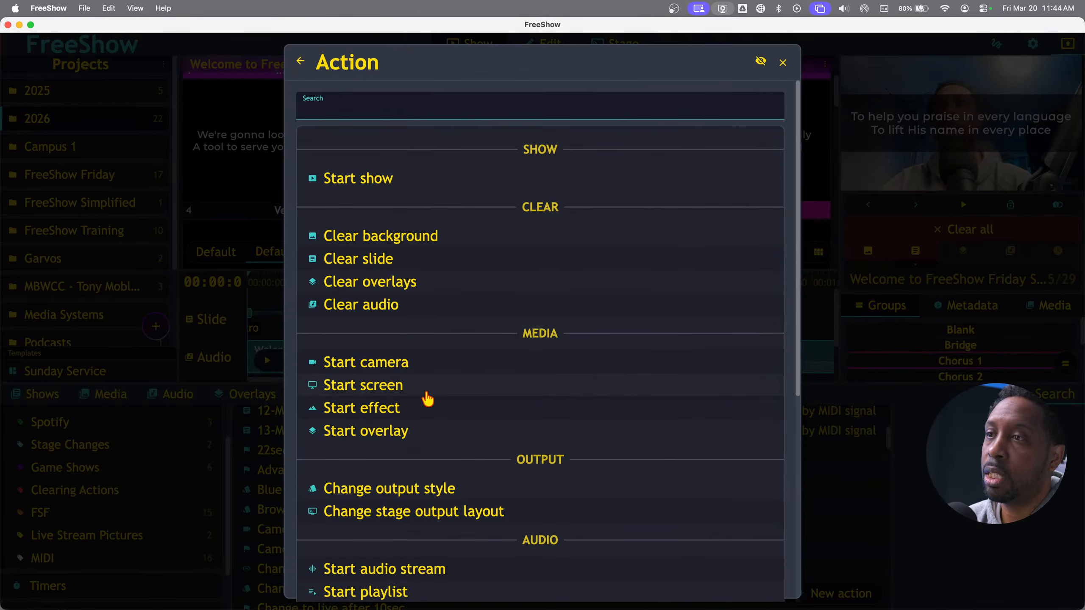
left_click(376, 430)
left_click(438, 363)
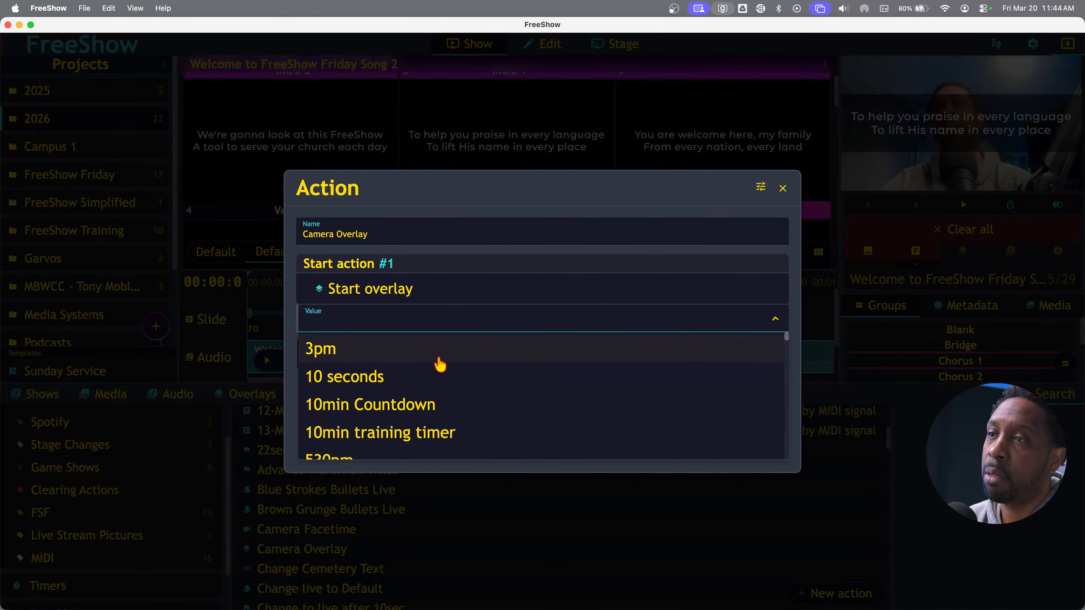
scroll(376, 364, "down", 5)
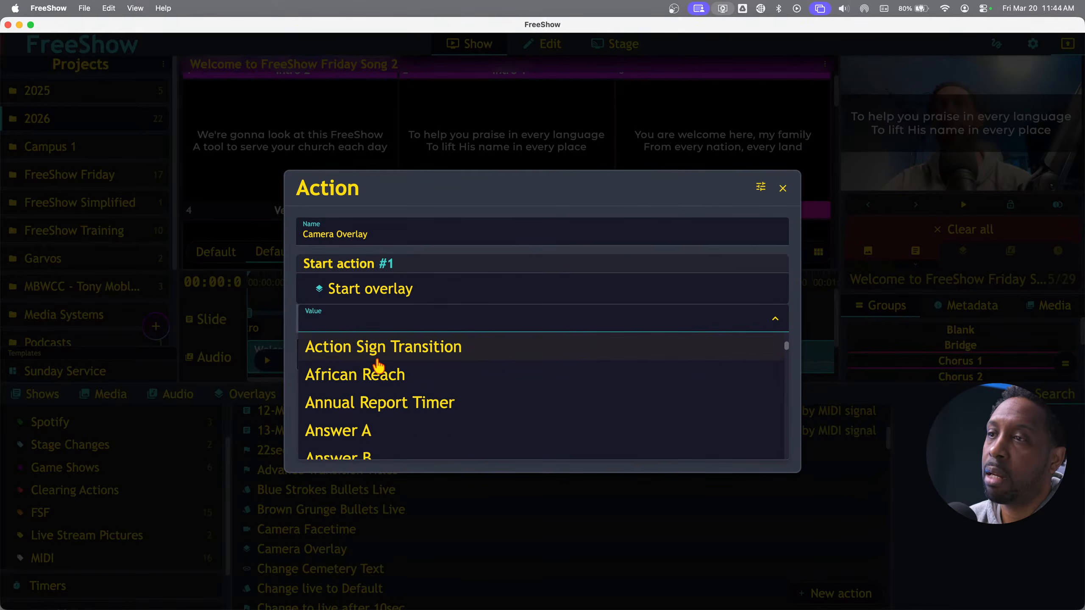
scroll(378, 366, "down", 5)
scroll(378, 365, "up", 2)
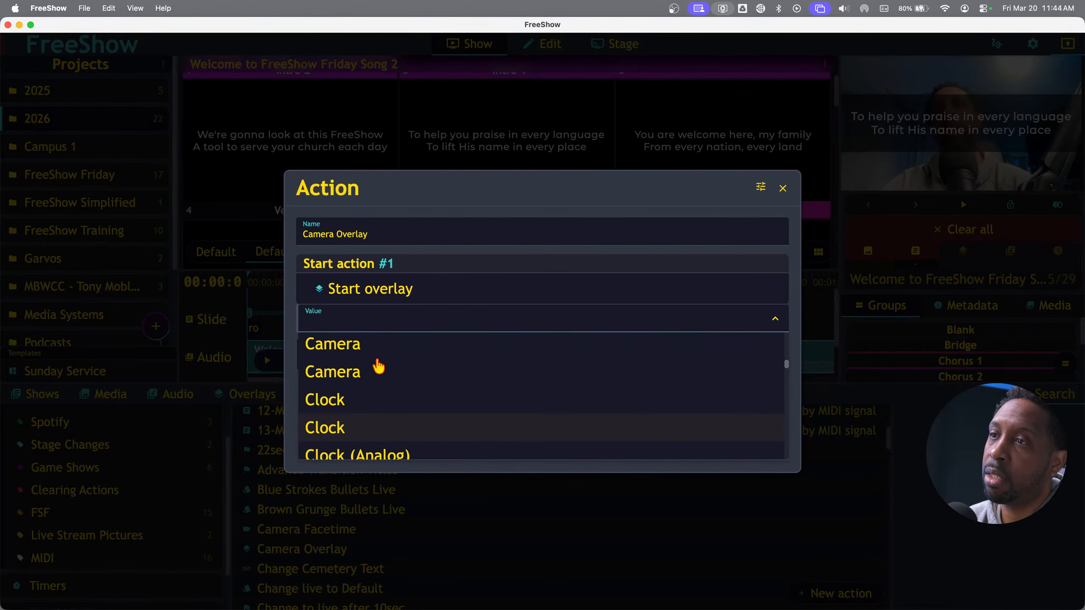
left_click(363, 364)
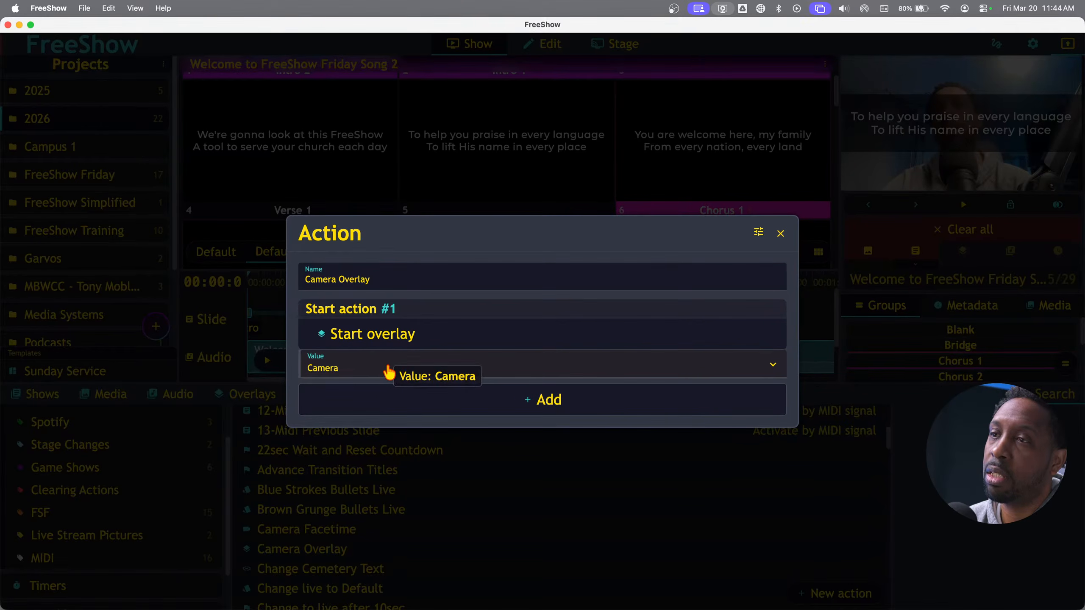
left_click(779, 234)
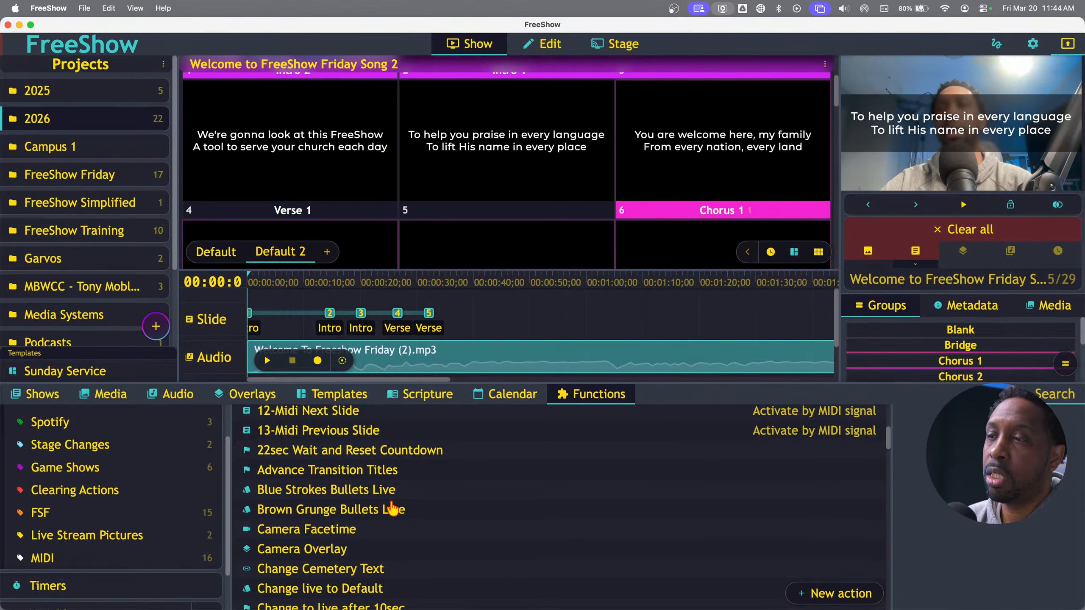
Show the song's Intro 2 image slide and then the Intro 1 lyrics slide, and check the output at full size
scroll(702, 188, "up", 2)
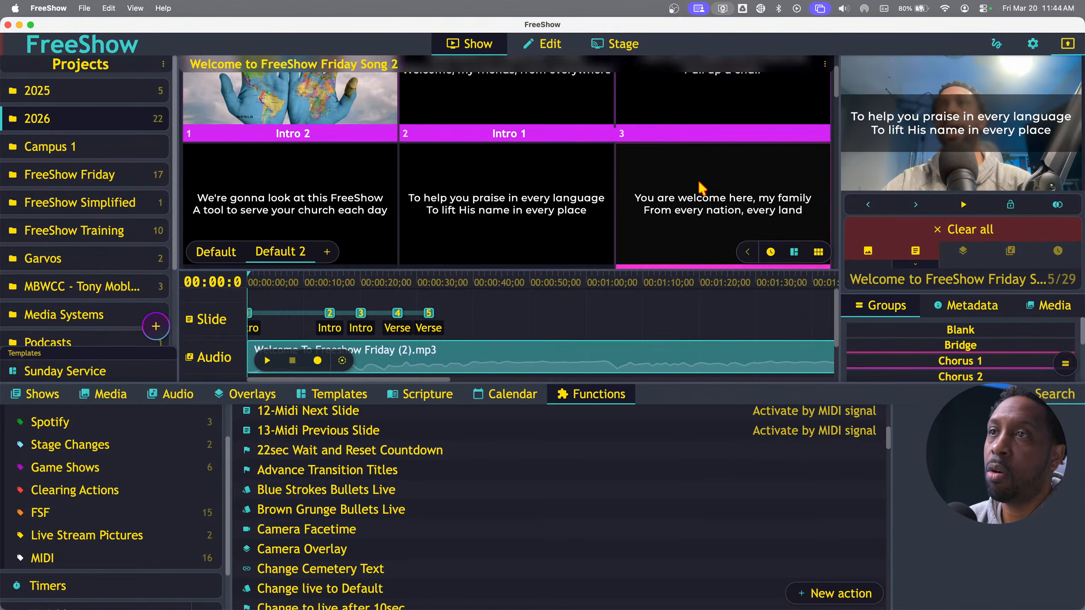
left_click(346, 164)
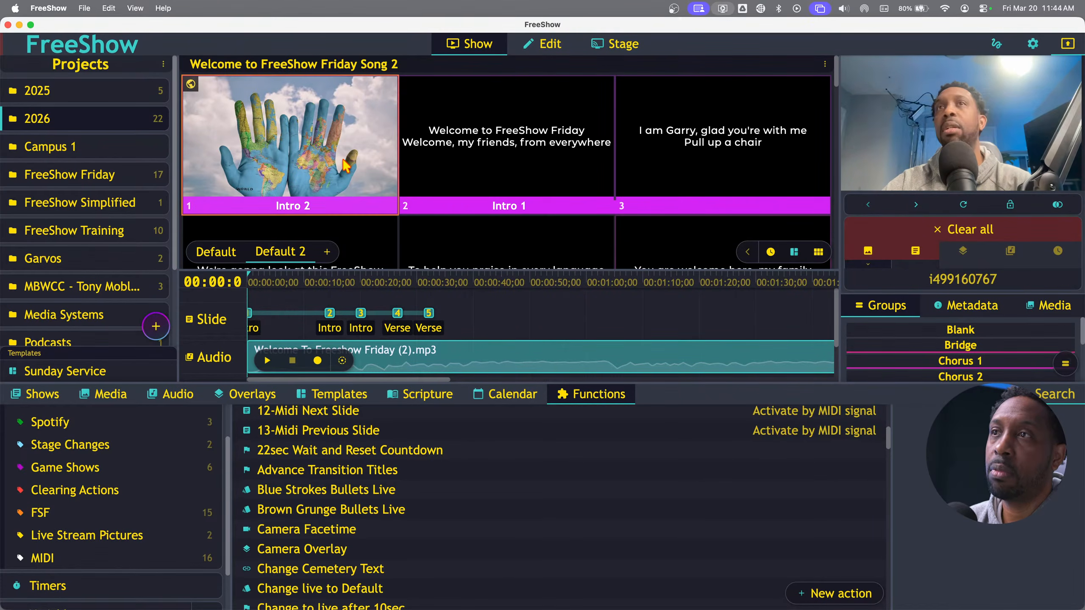
left_click(546, 157)
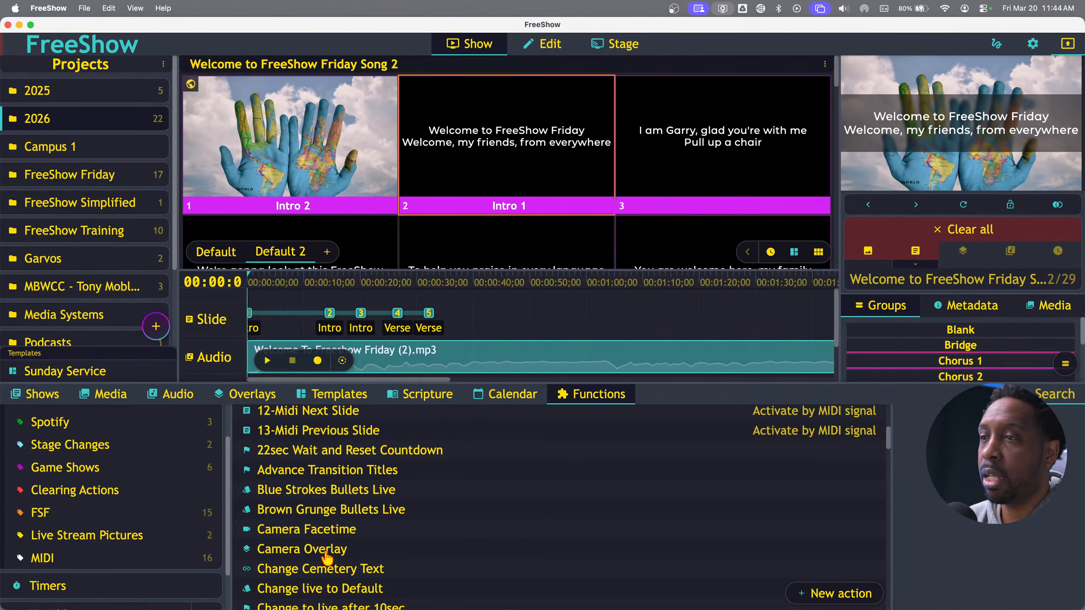
double_click(992, 141)
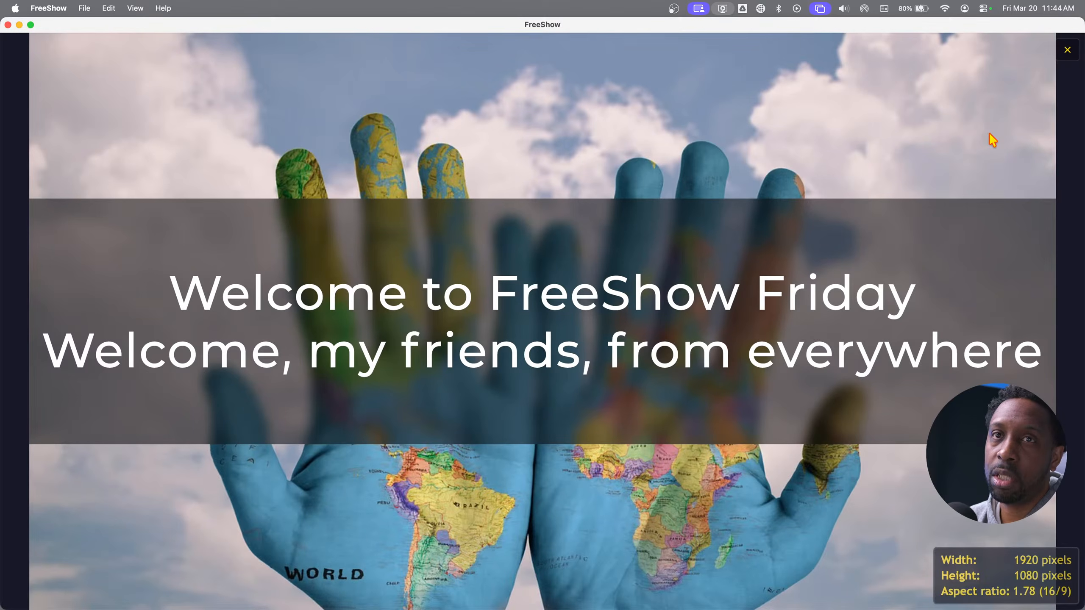
double_click(791, 260)
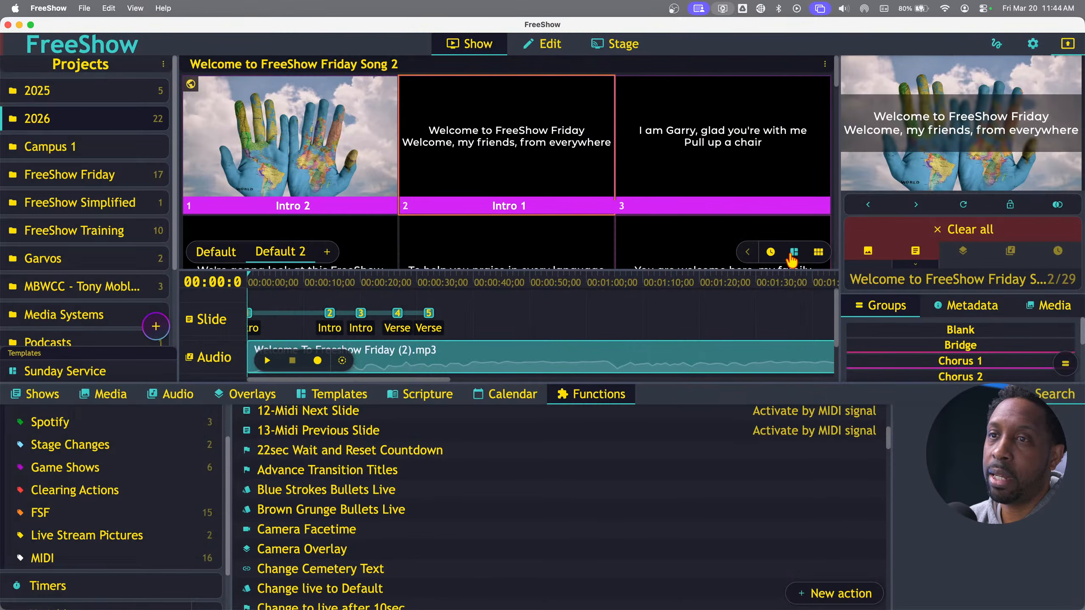
Run the Camera Overlay action and check which overlays the Cameras category contains
left_click(307, 548)
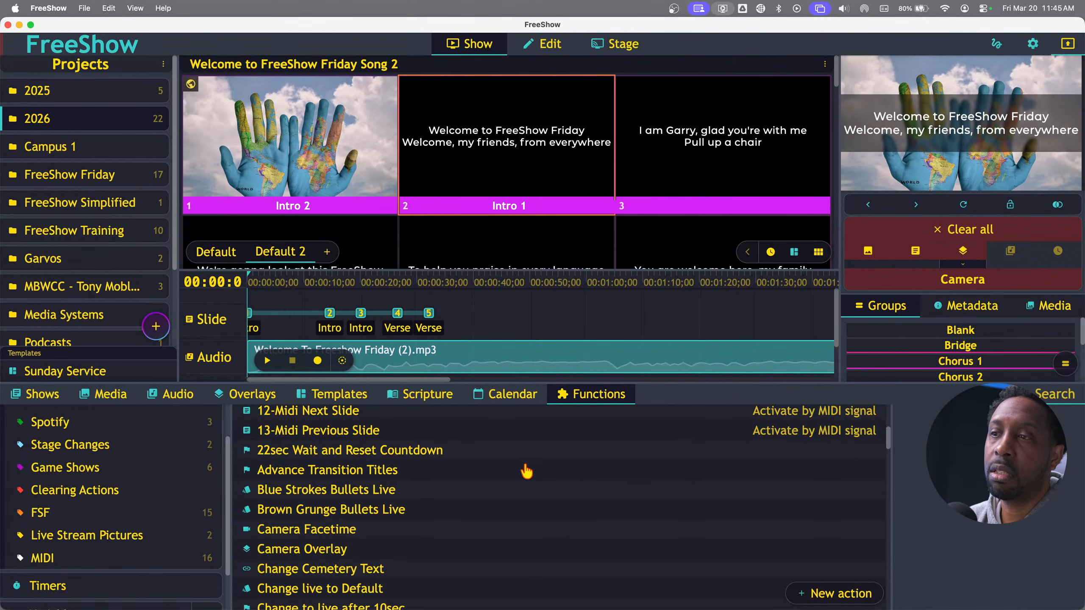
left_click(246, 394)
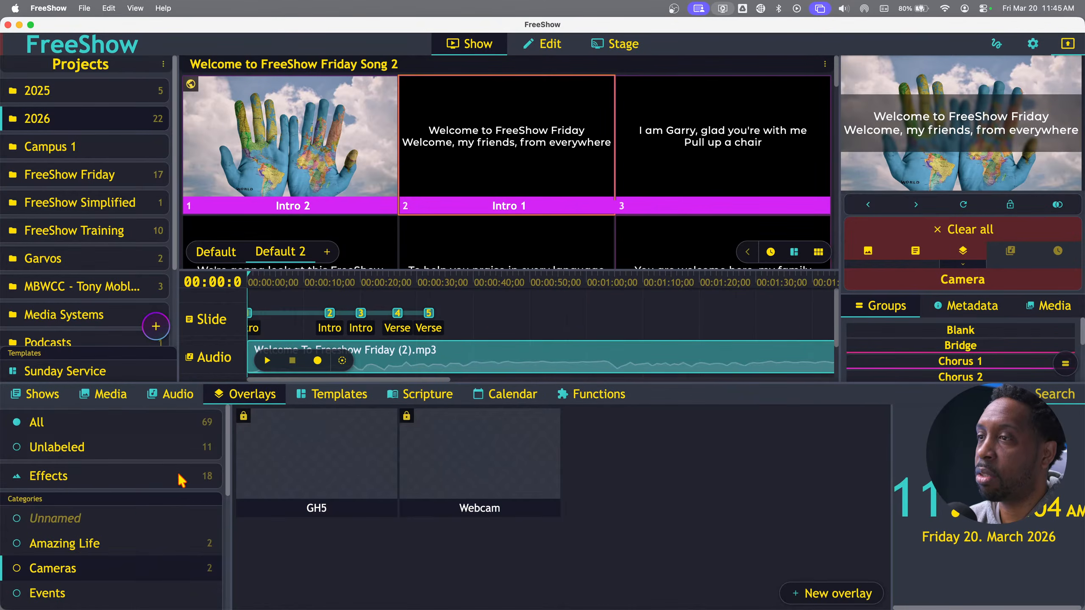
scroll(85, 571, "down", 5)
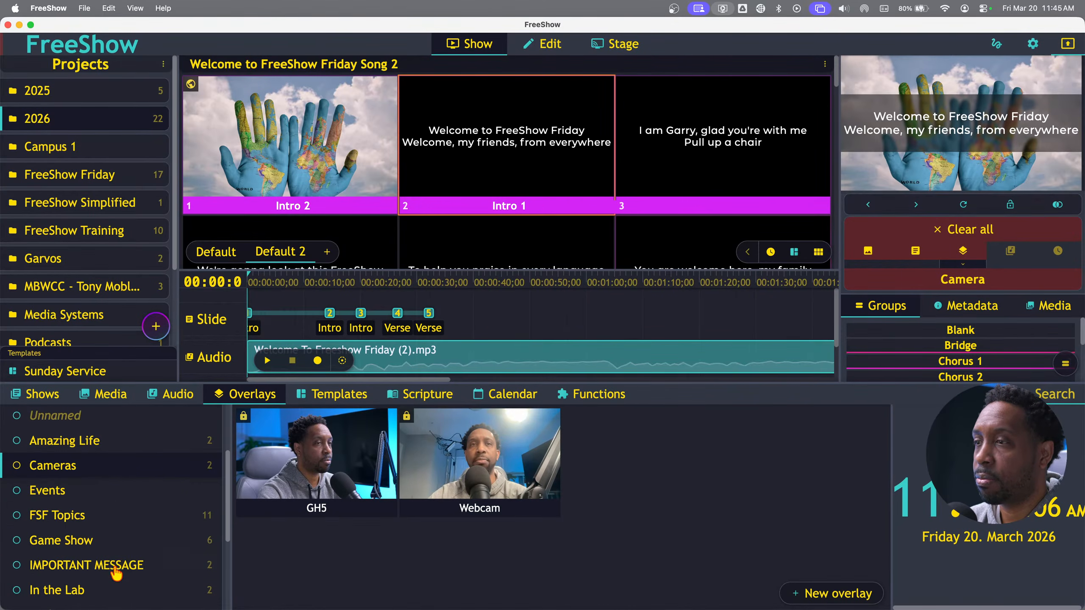
scroll(116, 573, "up", 5)
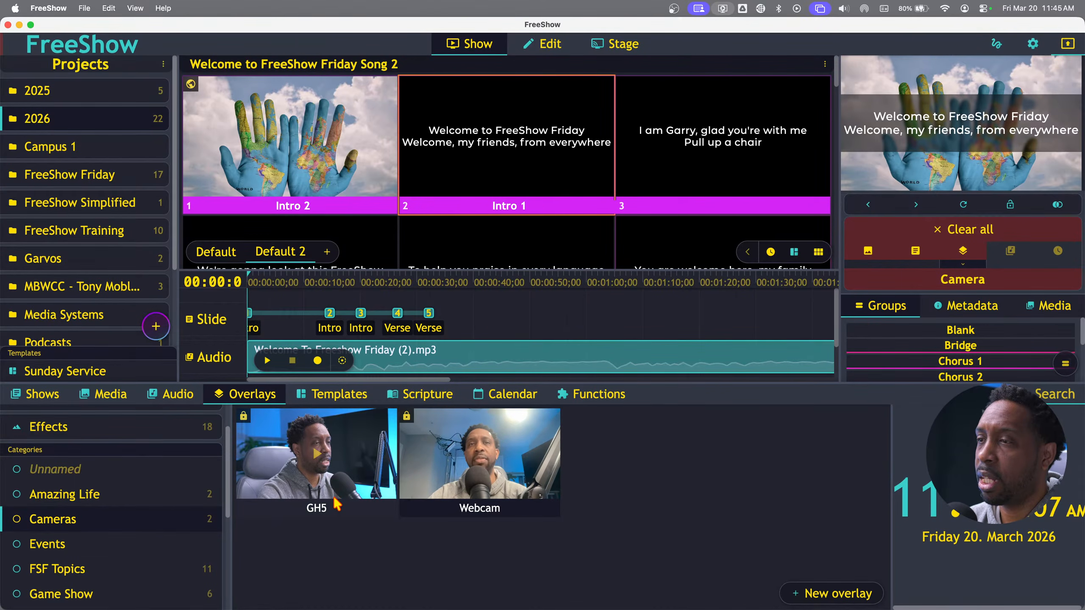
Edit the existing Camera Overlay action so that it starts the GH5 overlay instead of Camera
left_click(601, 380)
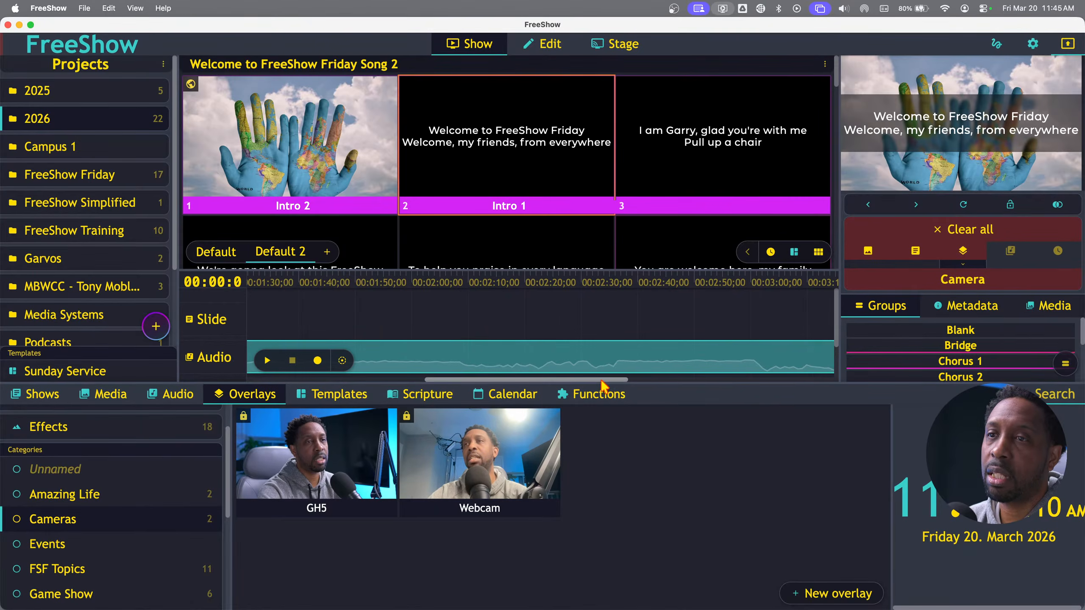
left_click(597, 395)
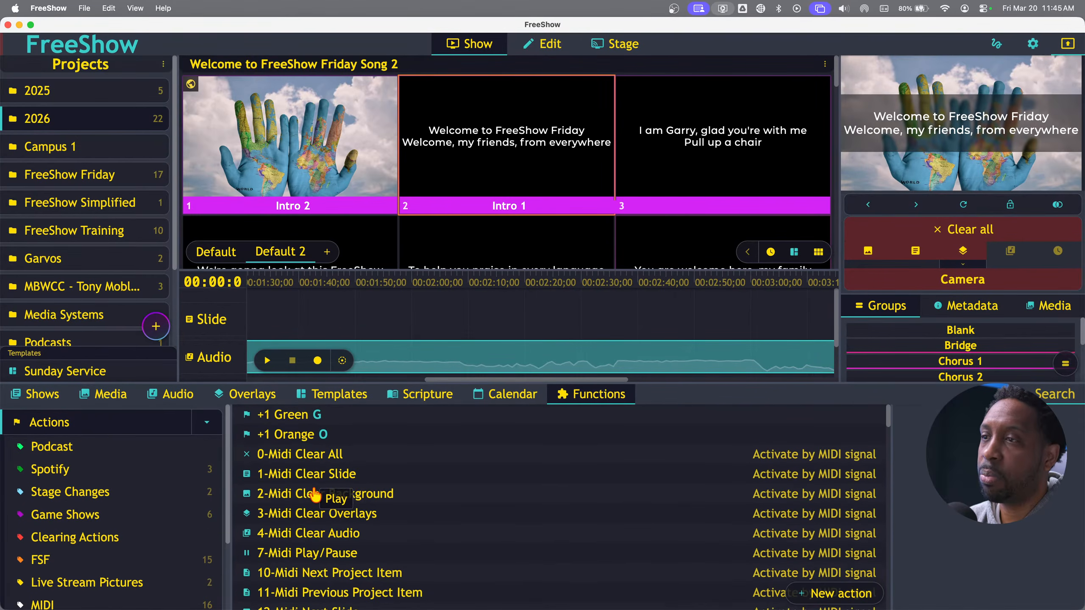
scroll(315, 495, "down", 4)
scroll(316, 495, "down", 5)
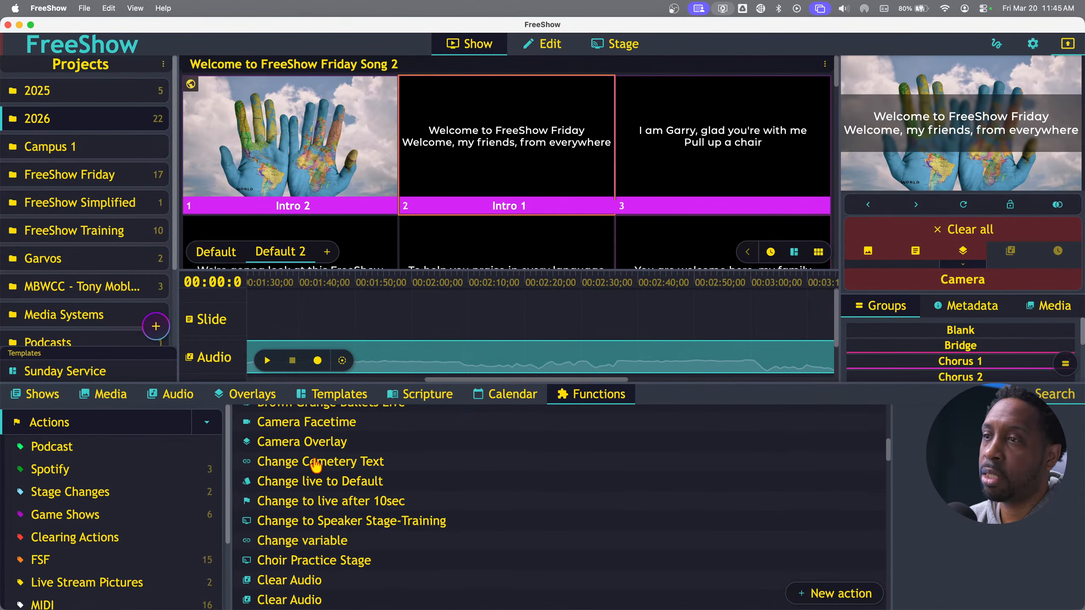
right_click(313, 447)
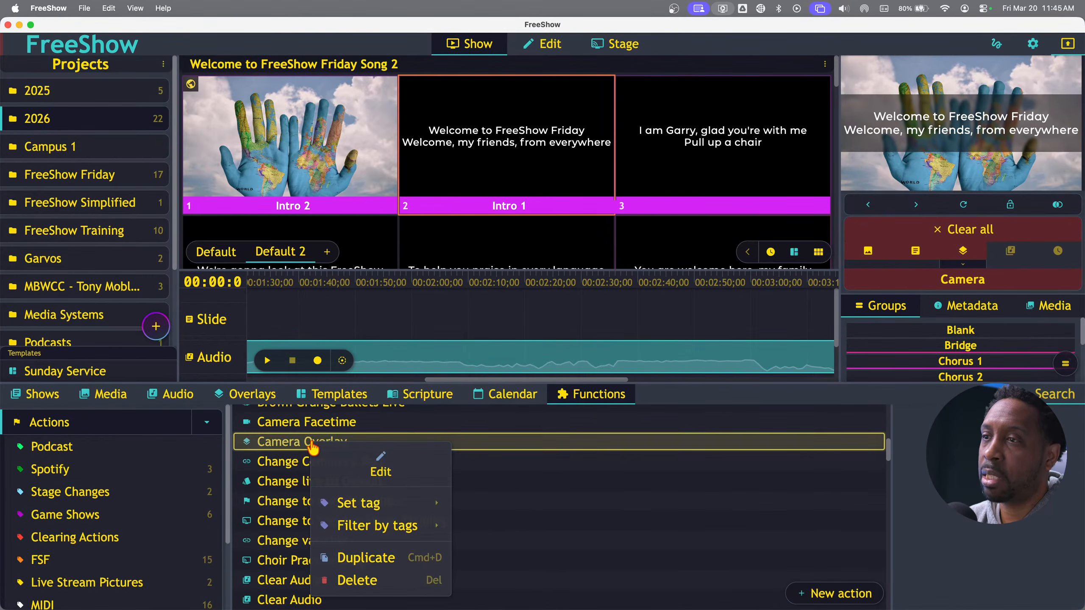
left_click(349, 468)
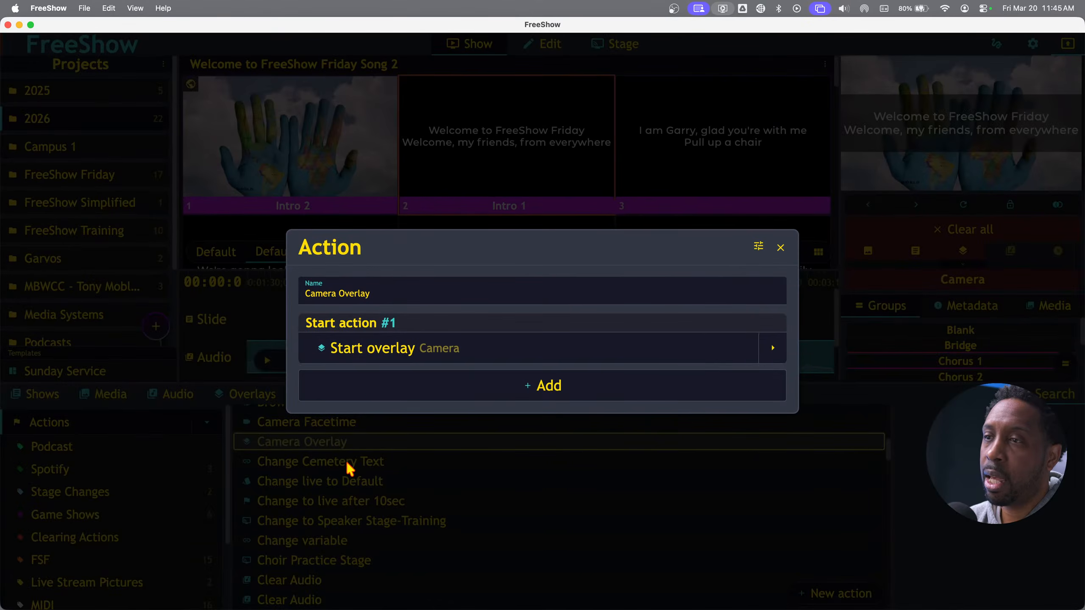
left_click(754, 355)
left_click(631, 372)
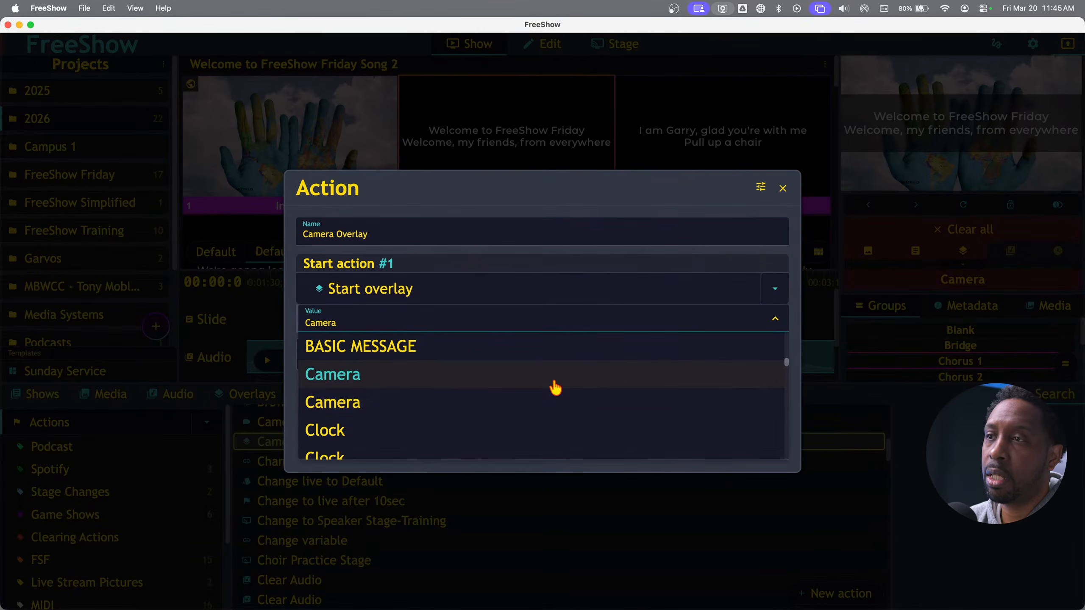
scroll(503, 400, "down", 15)
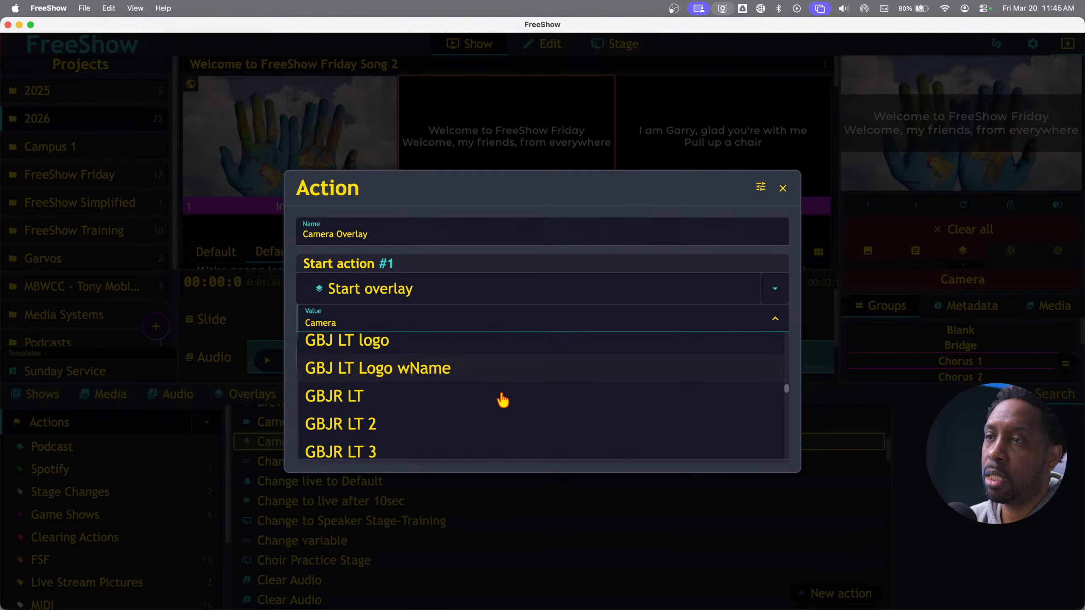
scroll(503, 400, "up", 2)
scroll(503, 401, "down", 6)
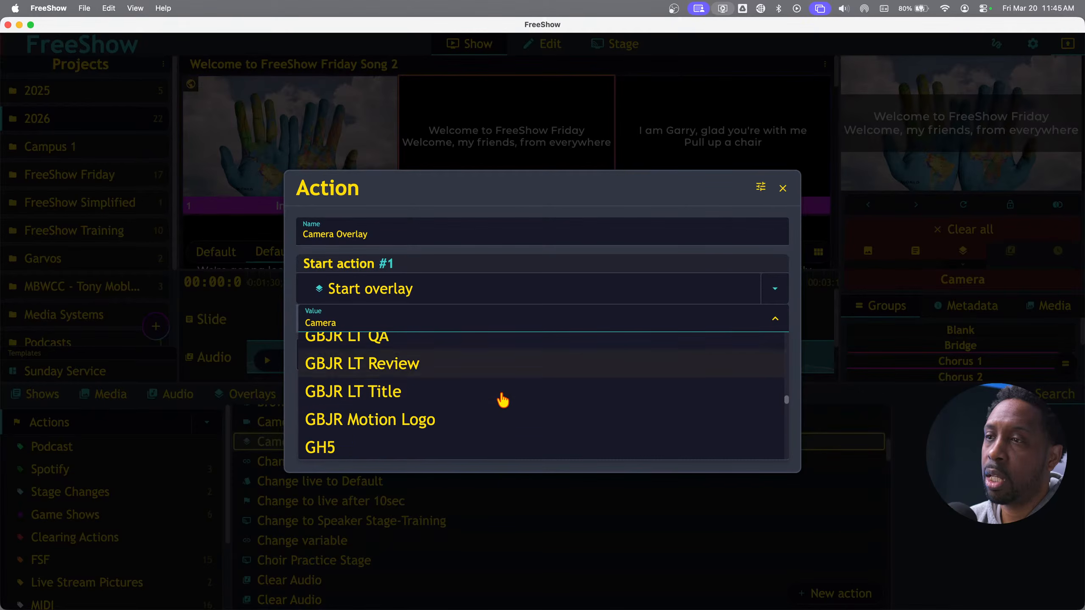
scroll(502, 401, "down", 5)
scroll(503, 401, "up", 2)
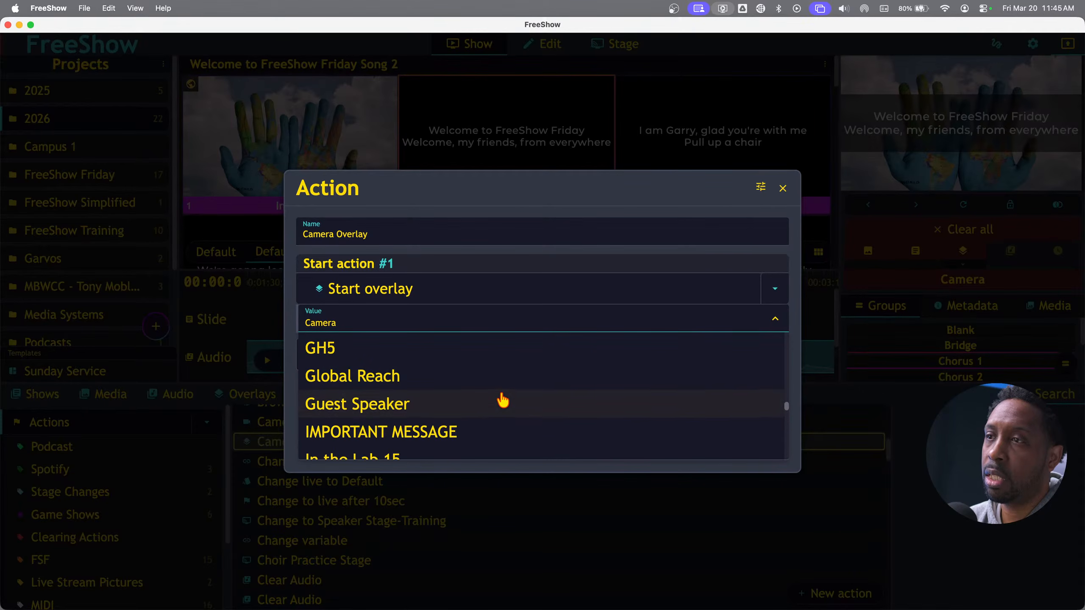
left_click(359, 353)
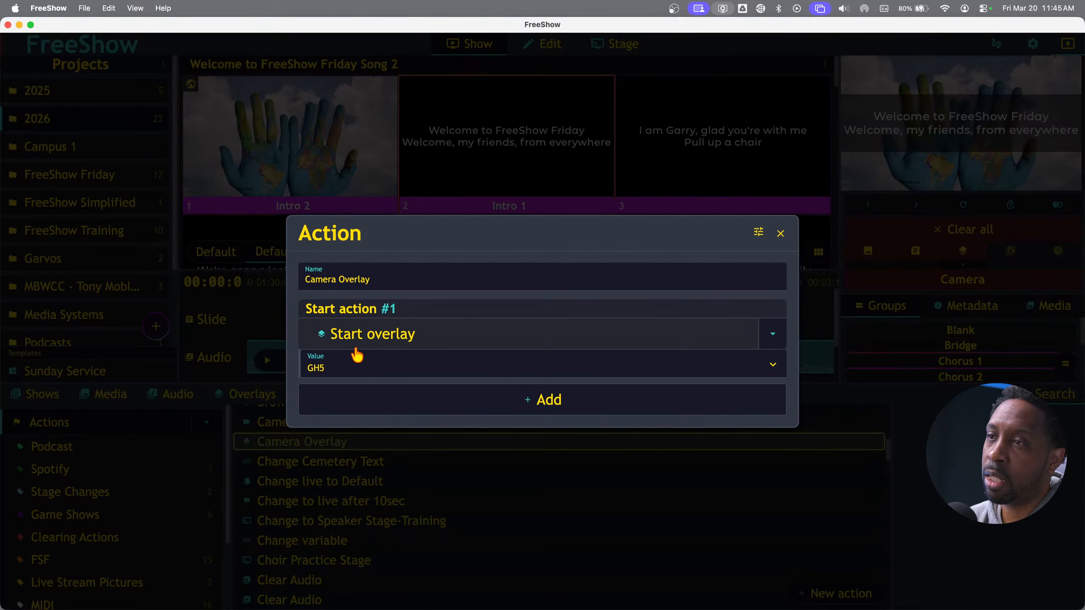
left_click(781, 235)
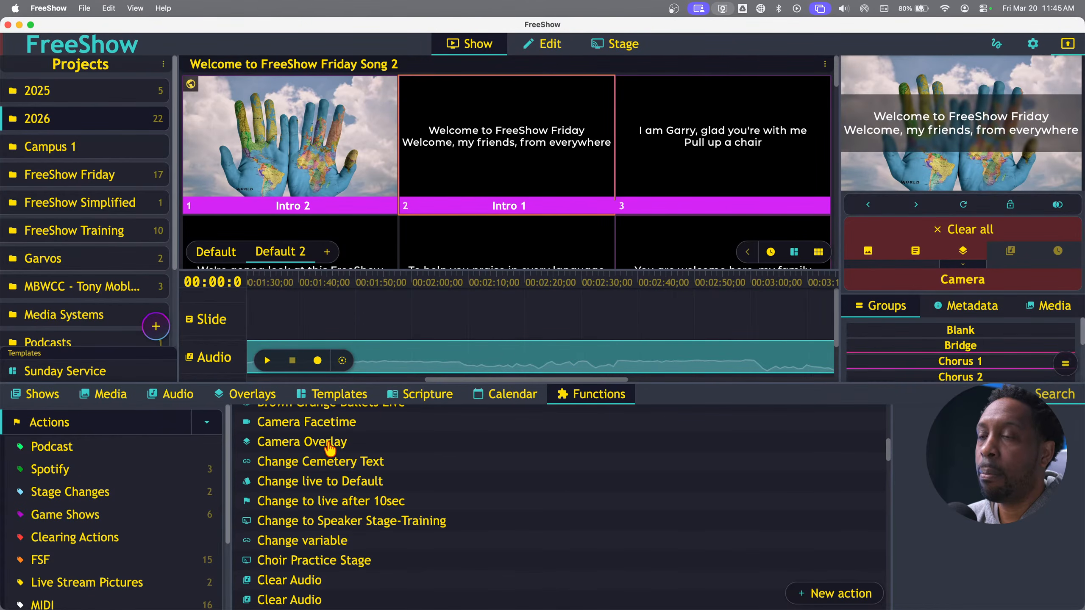
Run the edited Camera Overlay action and check the GH5 camera in the enlarged output preview
double_click(931, 150)
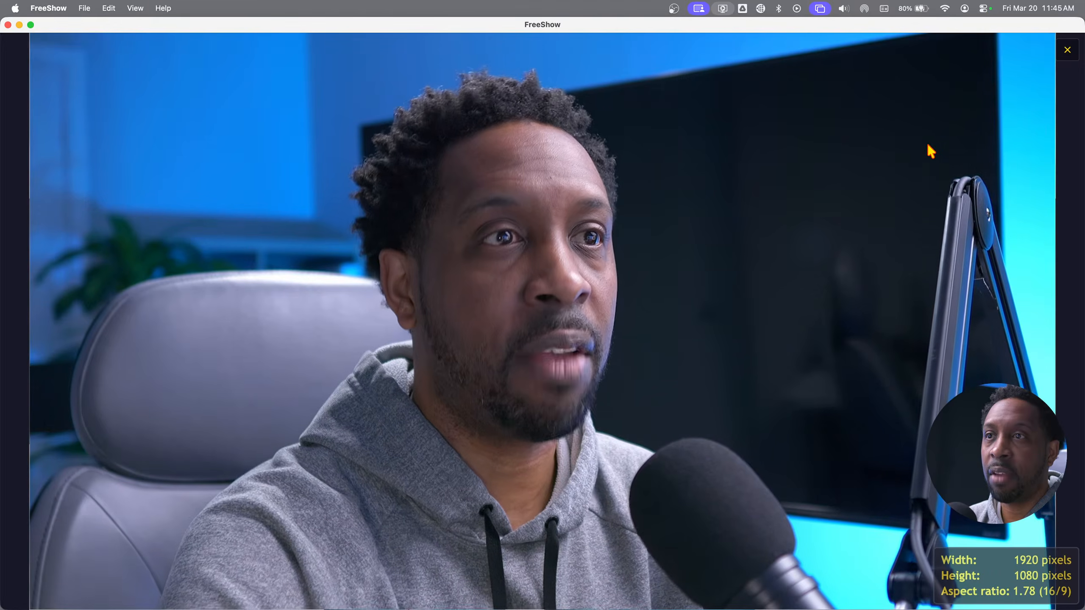
double_click(931, 150)
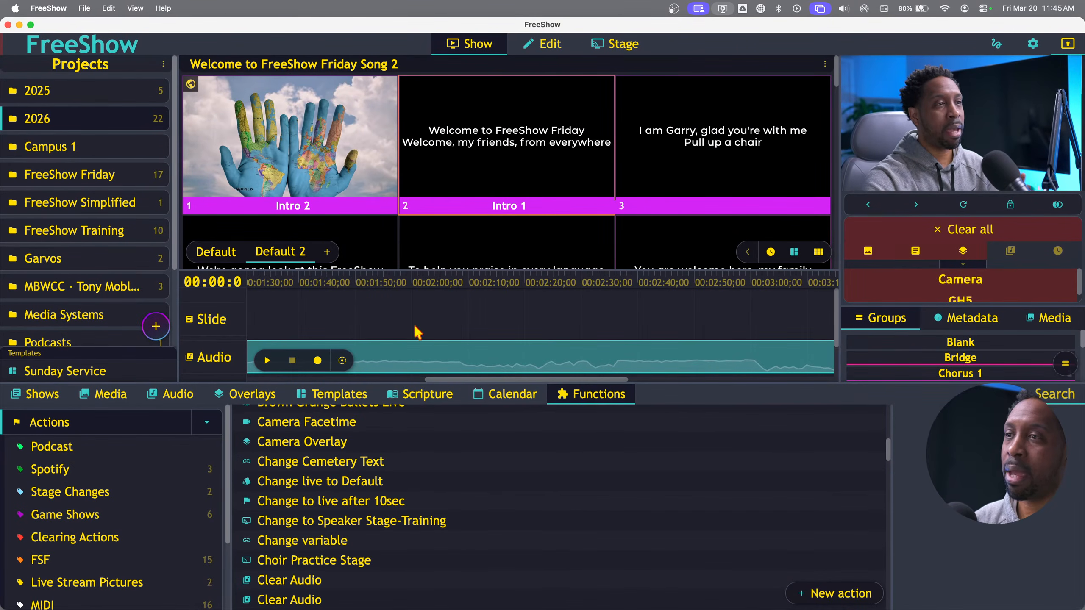
Open the GH5 overlay from the Cameras category for editing and examine its camera settings and the available item types
left_click(250, 396)
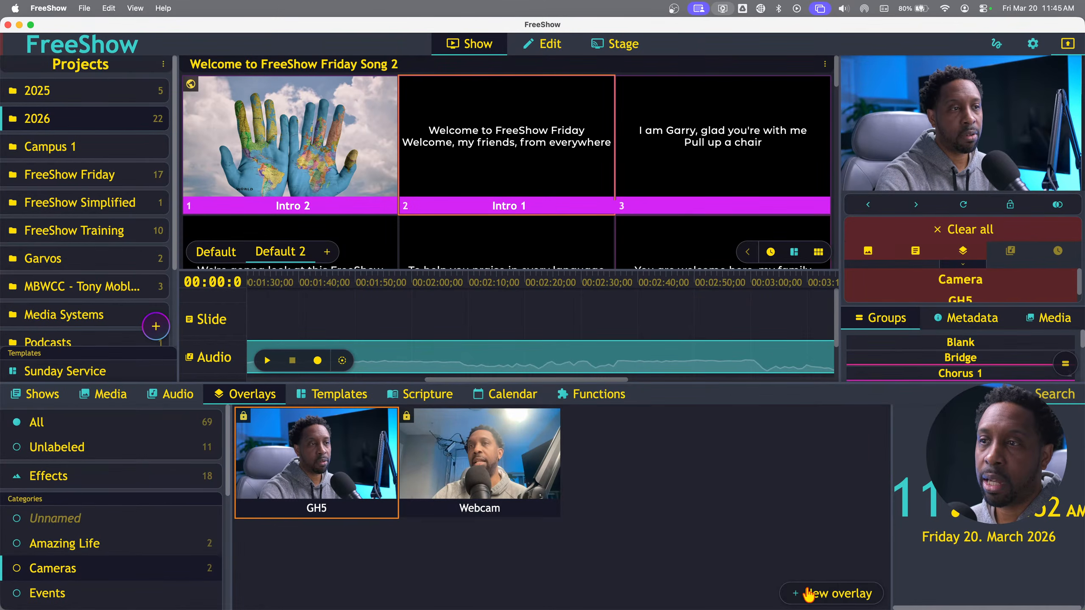
right_click(359, 459)
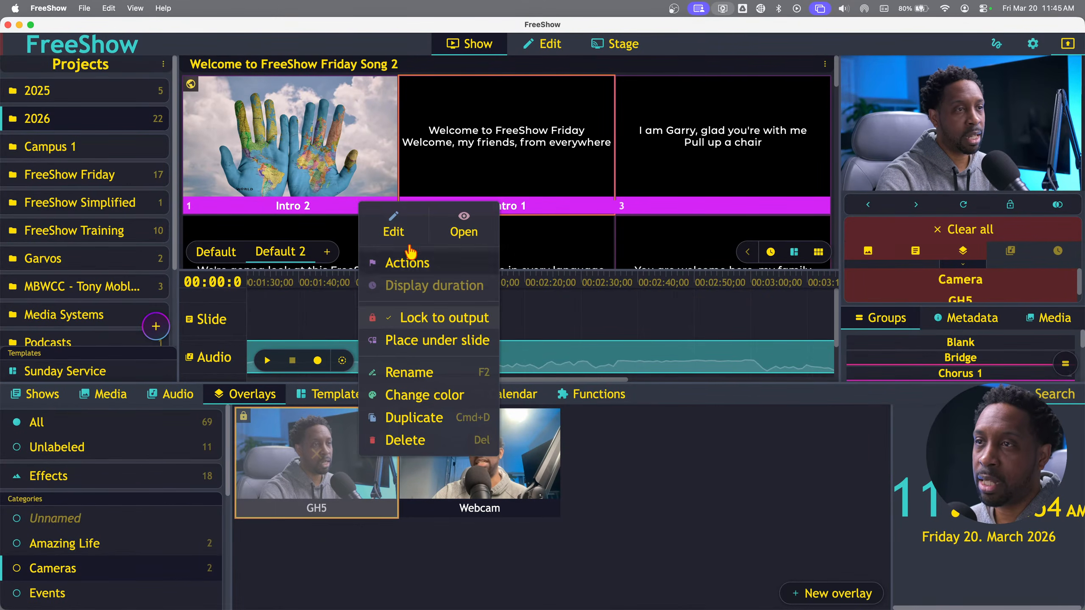
left_click(395, 228)
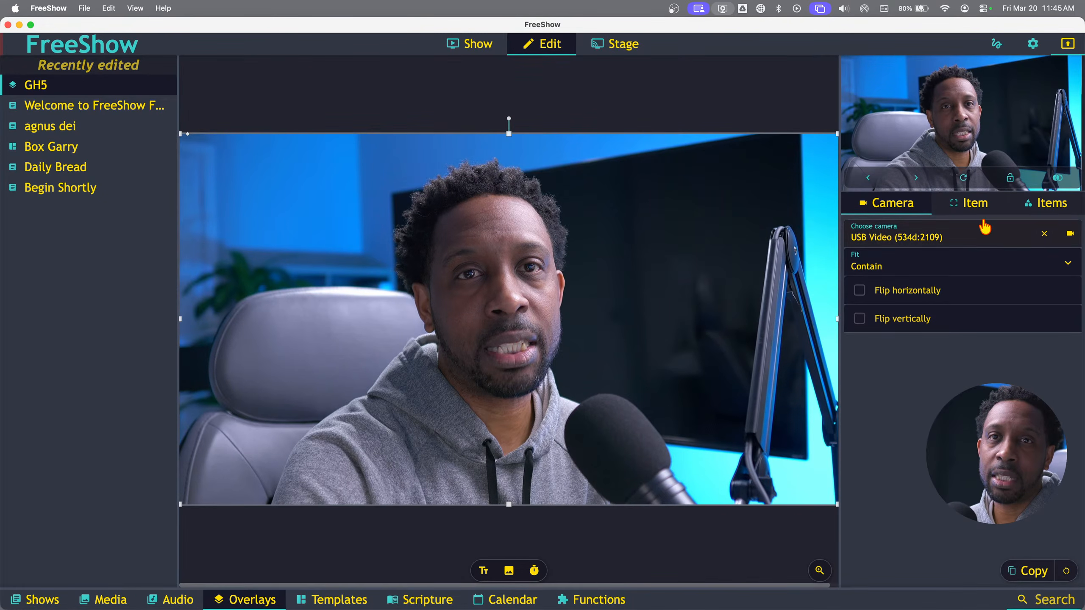
left_click(1046, 204)
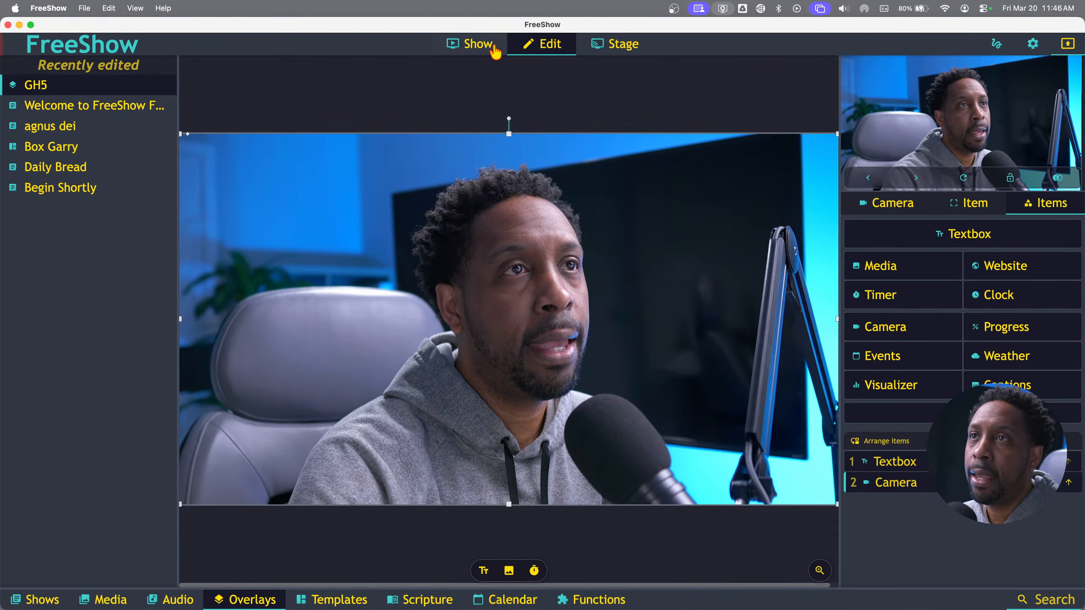
Bring the list of actions back up below the editor and return to the song's Show view
left_click(218, 596)
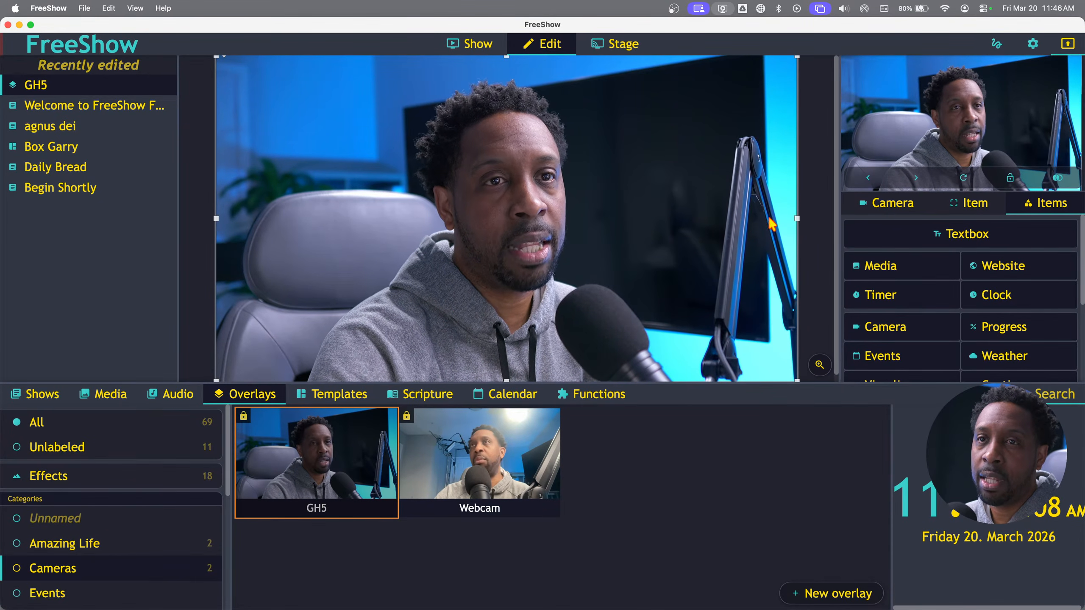
left_click(600, 396)
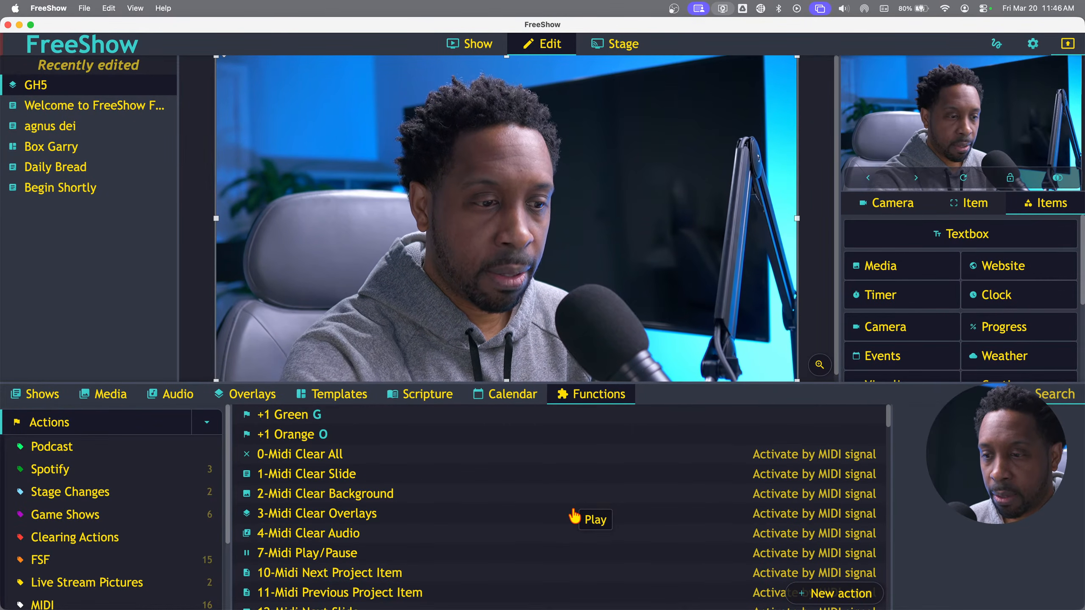
mouse_move(553, 594)
left_click(495, 582)
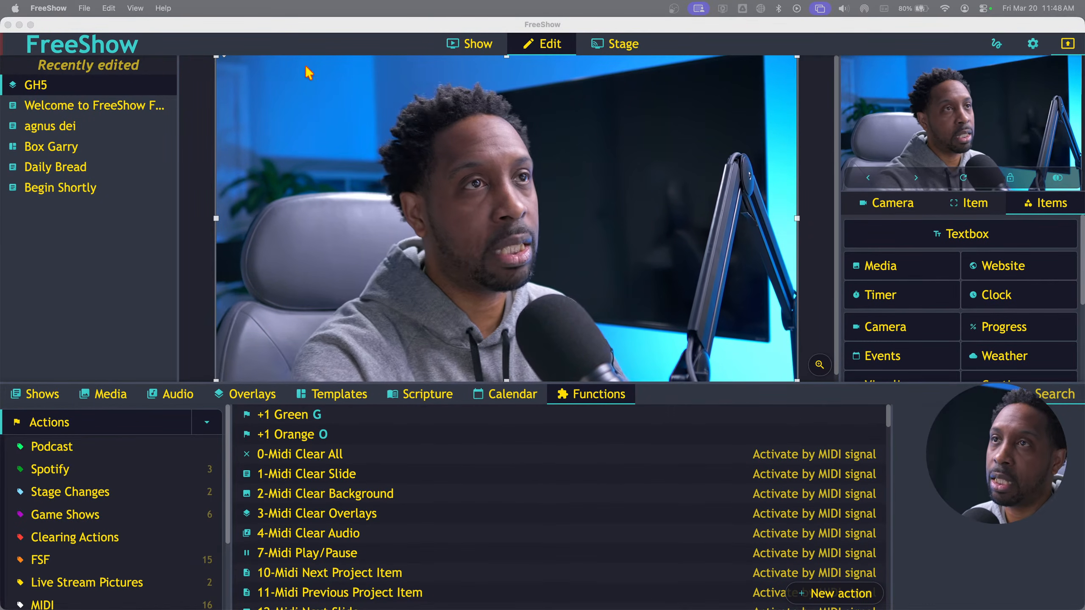
left_click(468, 47)
left_click(469, 53)
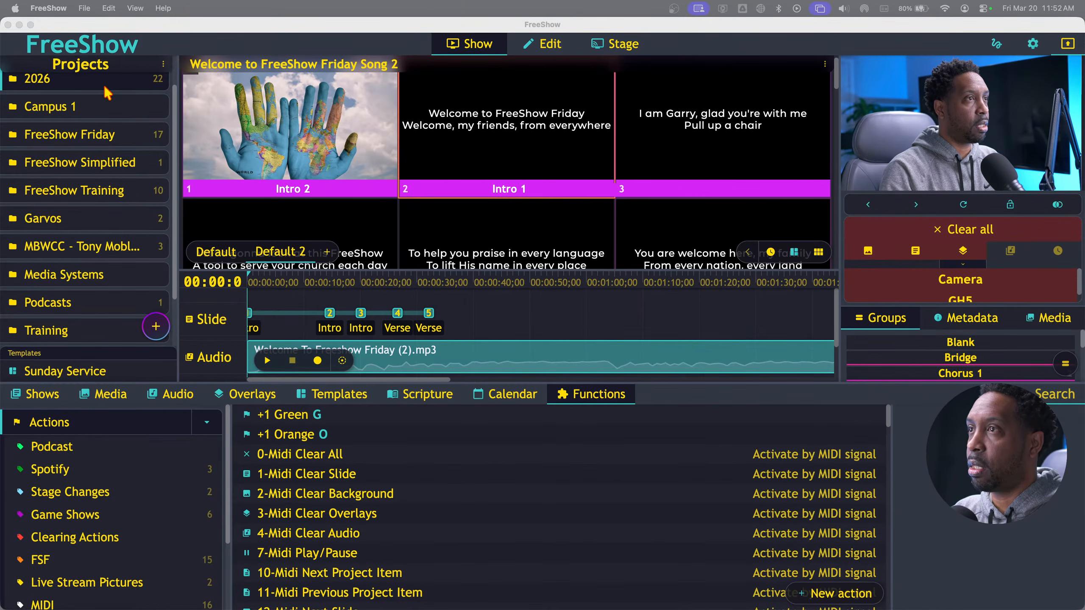
Close the Finder Downloads window and open the Beblia/Holy-Bible-XML-Format GitHub result from the "xml bibles" search in Chrome
left_click(31, 28)
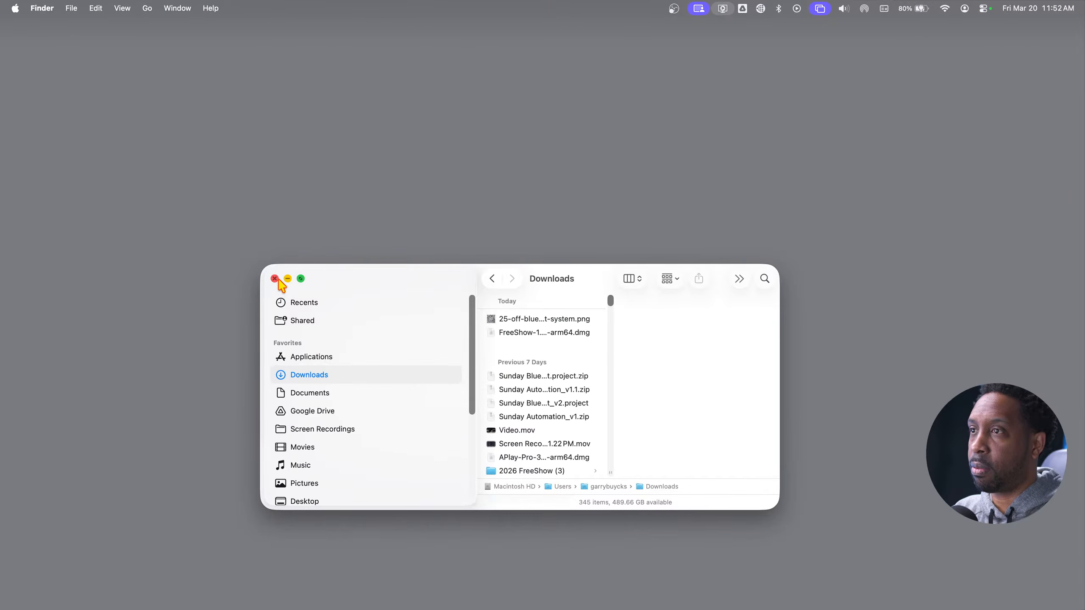
left_click(274, 278)
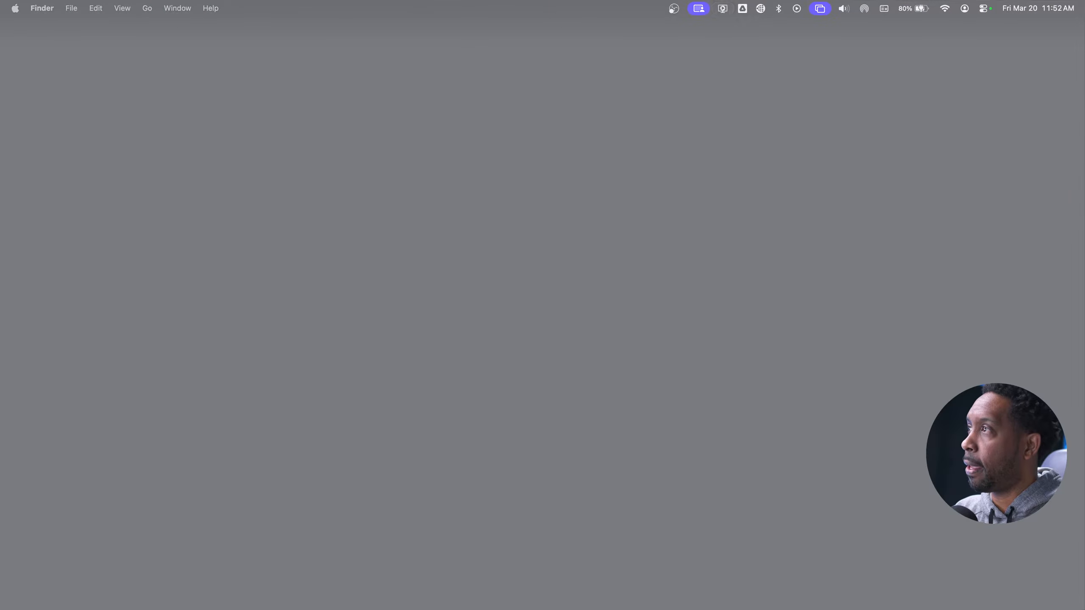
left_click_drag(0, 101, 707, 64)
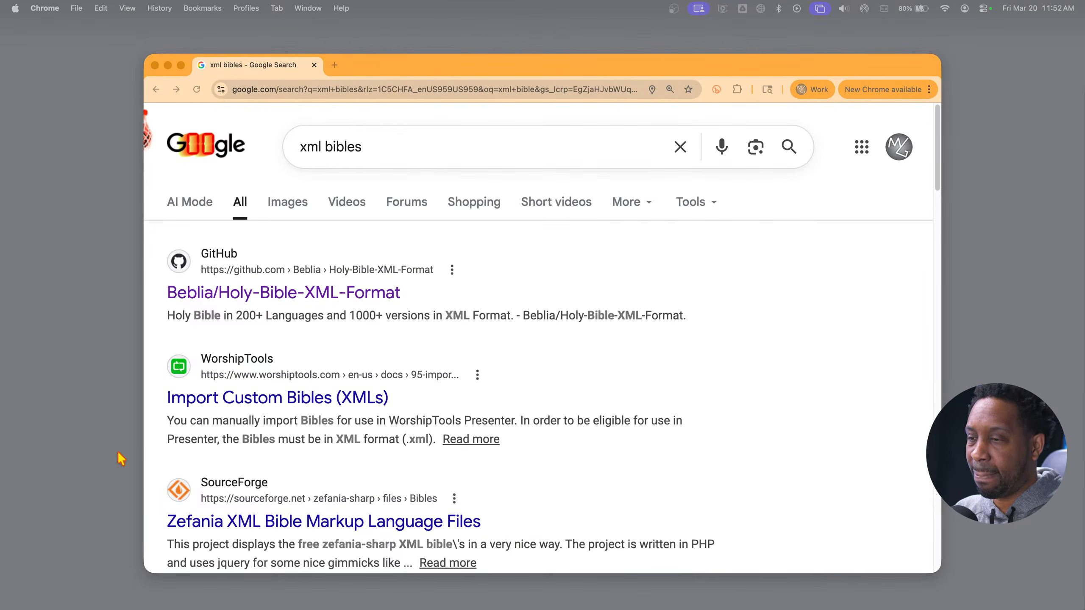
left_click(279, 295)
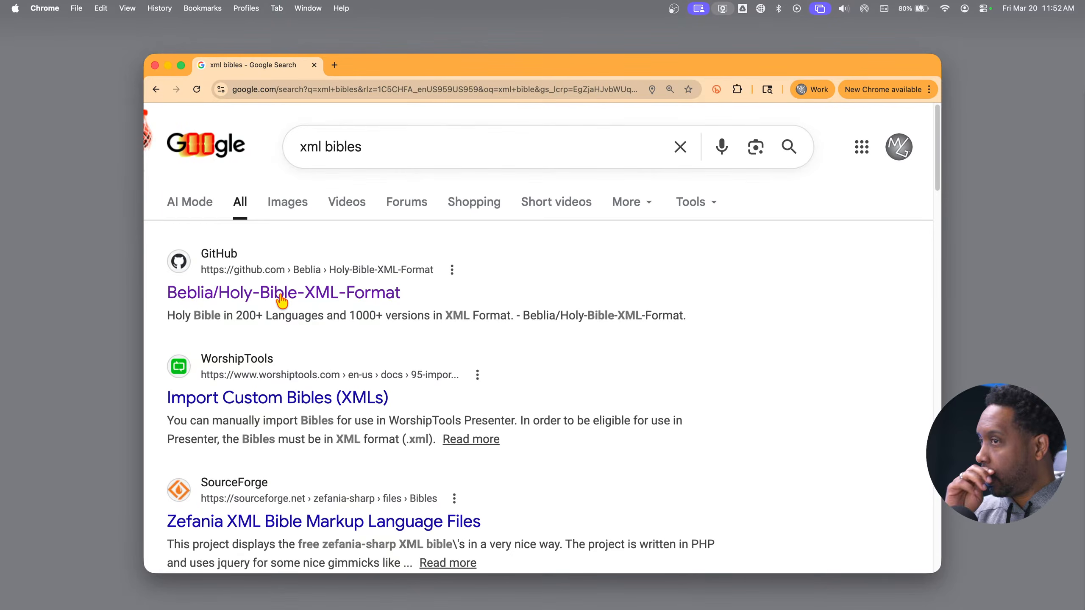
left_click(281, 301)
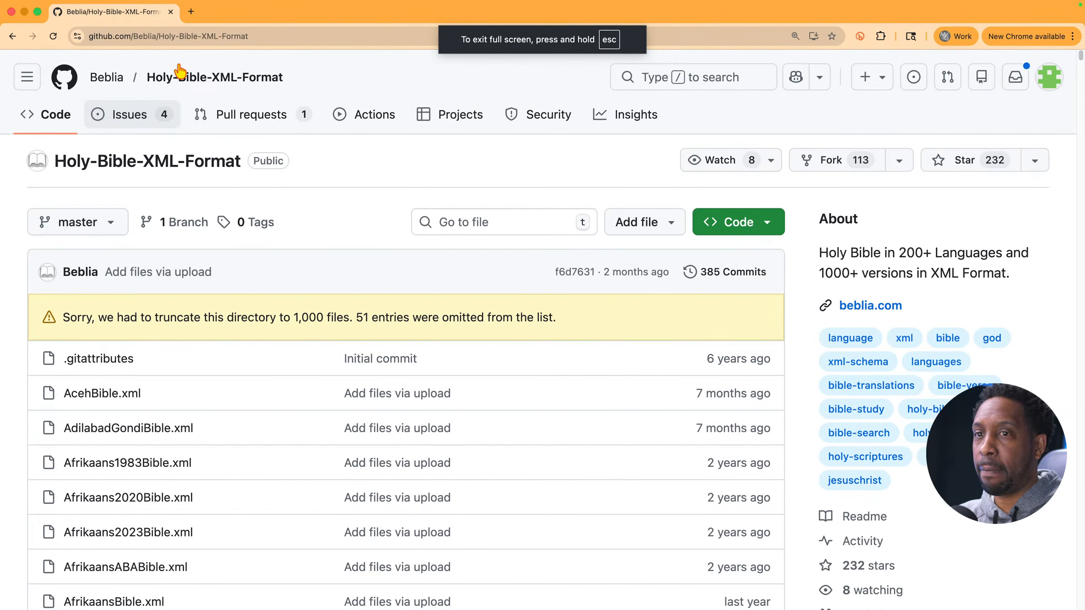
Look through the repository's XML Bible files, down to the French versions
scroll(257, 314, "down", 2)
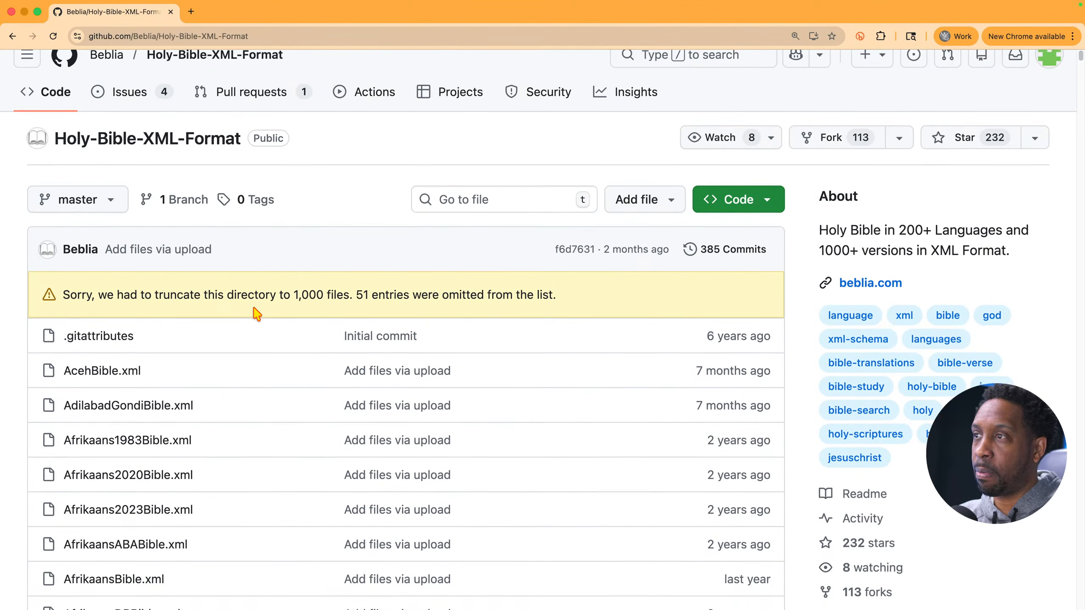
scroll(256, 314, "down", 3)
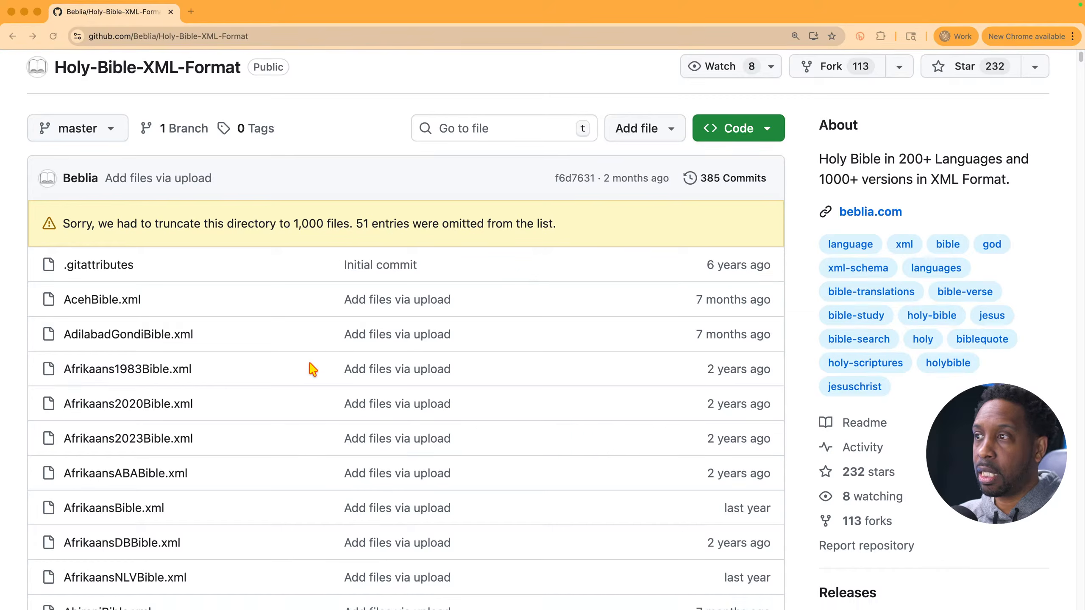
scroll(311, 368, "down", 20)
scroll(312, 368, "down", 20)
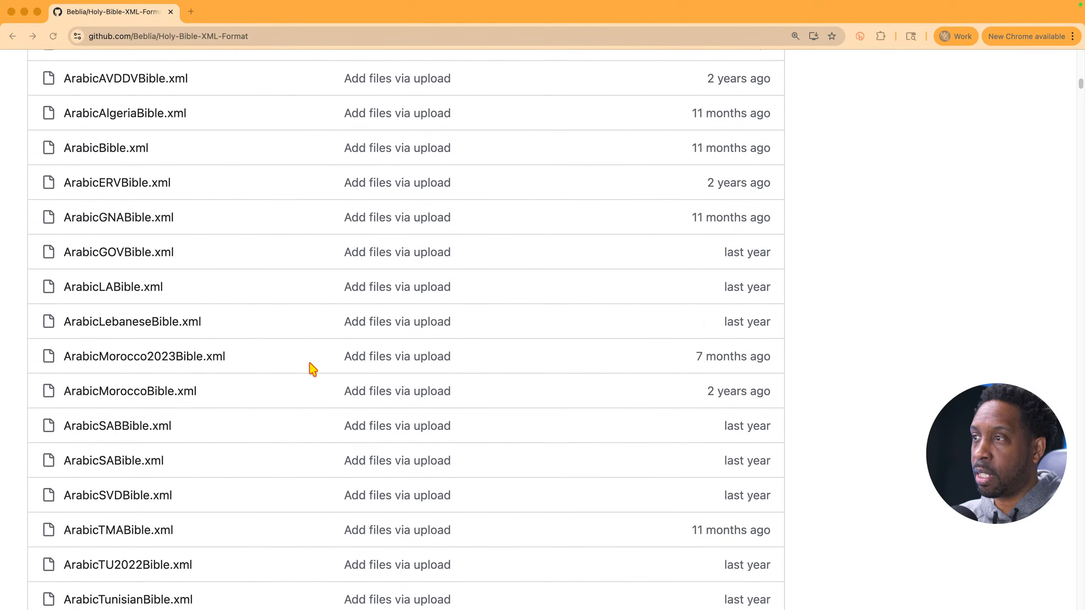
scroll(312, 368, "down", 20)
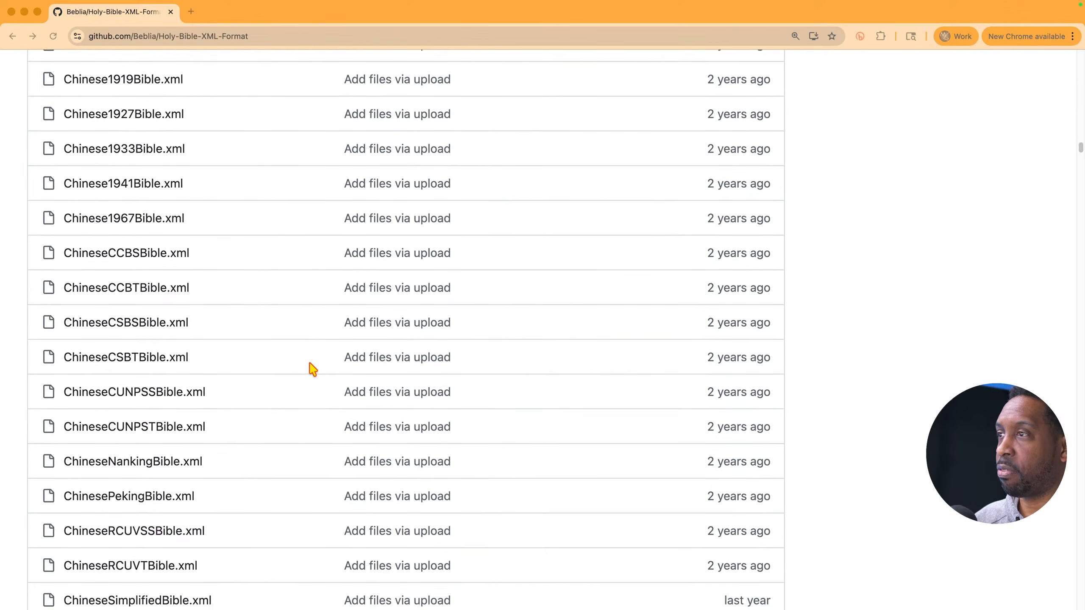
scroll(272, 347, "down", 20)
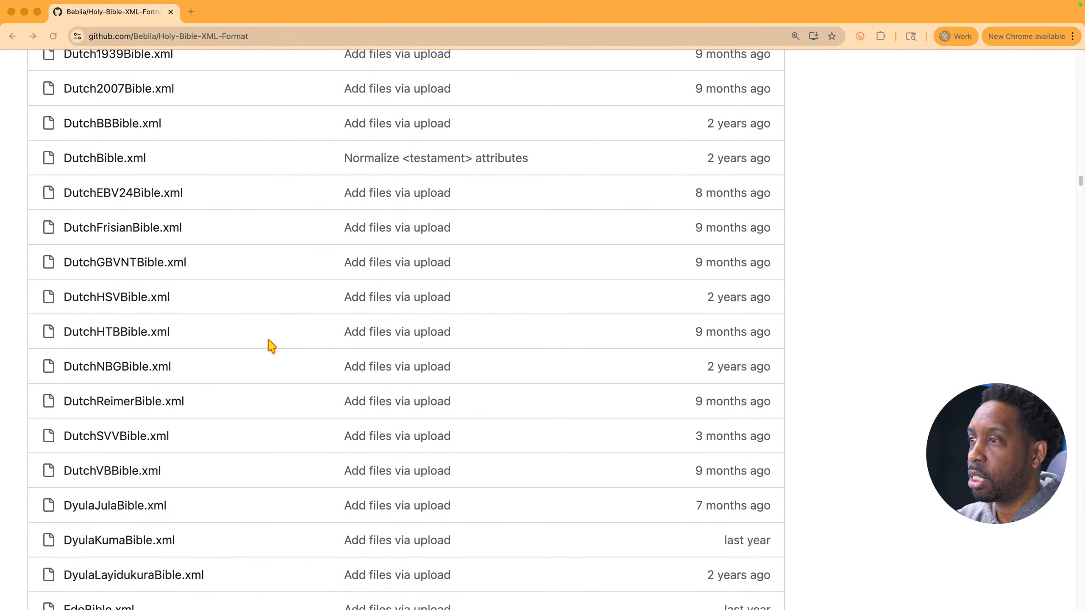
scroll(271, 347, "down", 12)
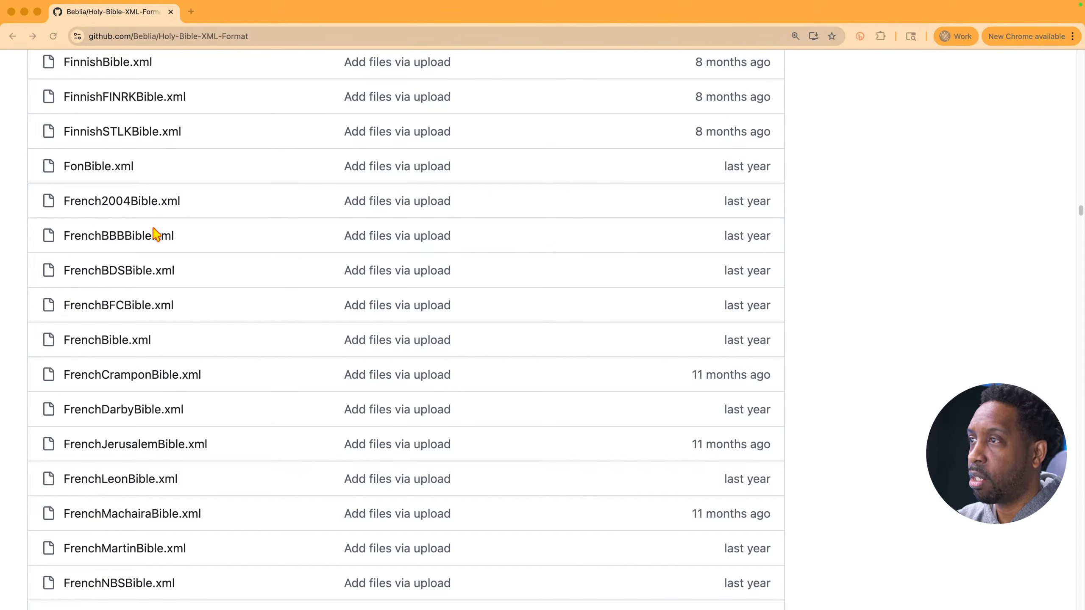
scroll(122, 292, "down", 6)
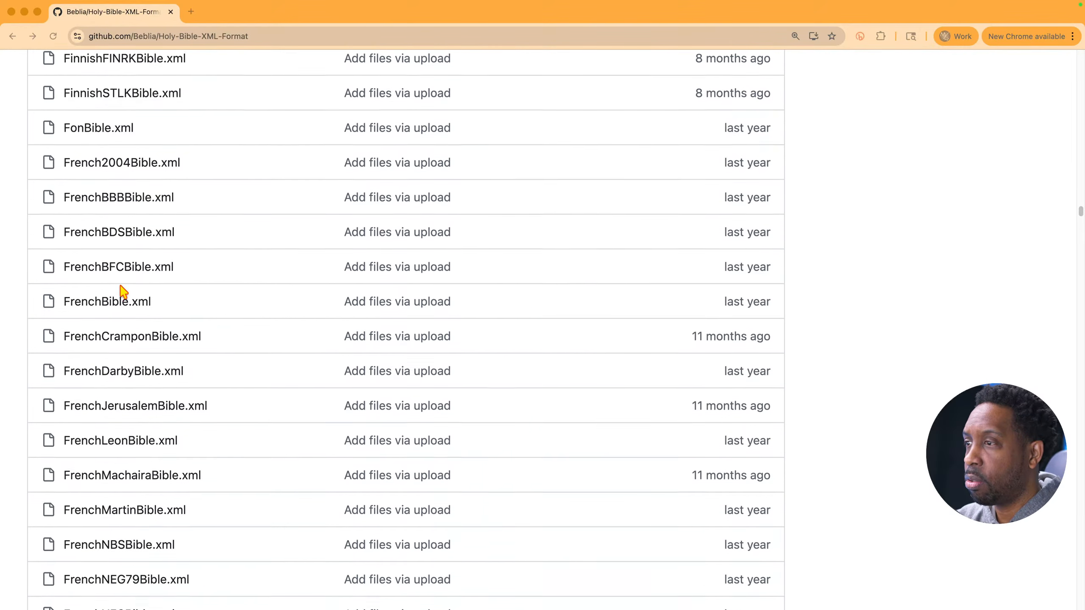
scroll(122, 292, "down", 5)
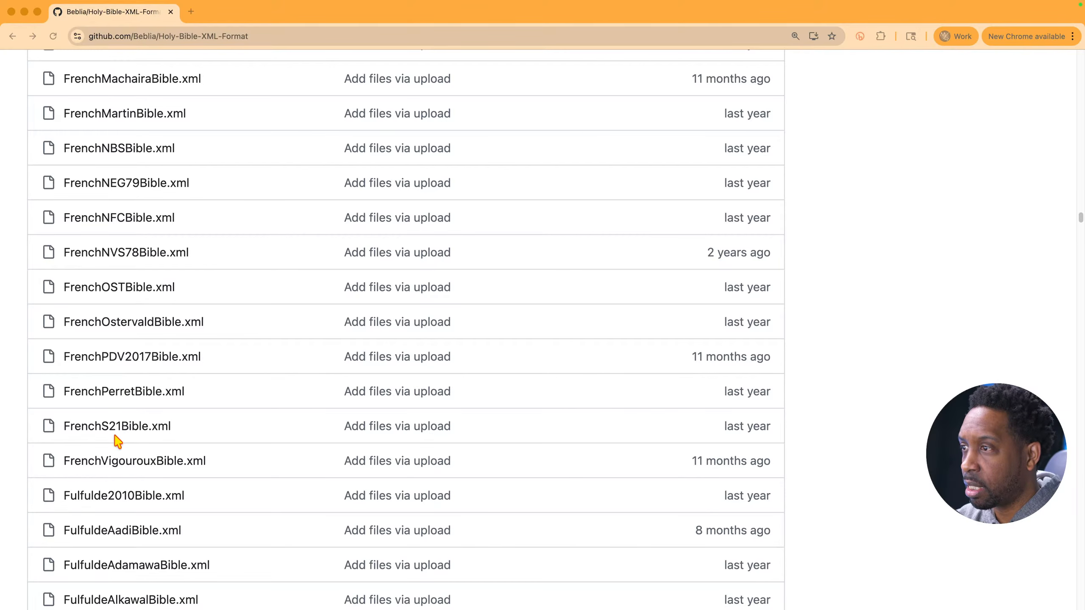
scroll(116, 440, "down", 1)
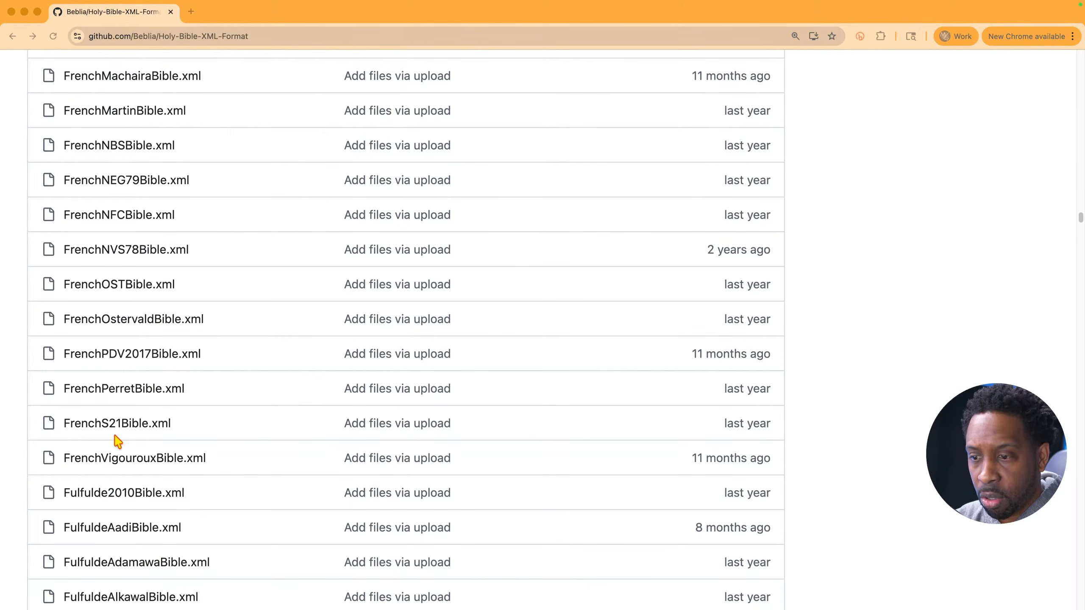
Open FrenchPDV2017Bible.xml in the Holy-Bible-XML-Format repository and download its raw file
scroll(117, 442, "down", 1)
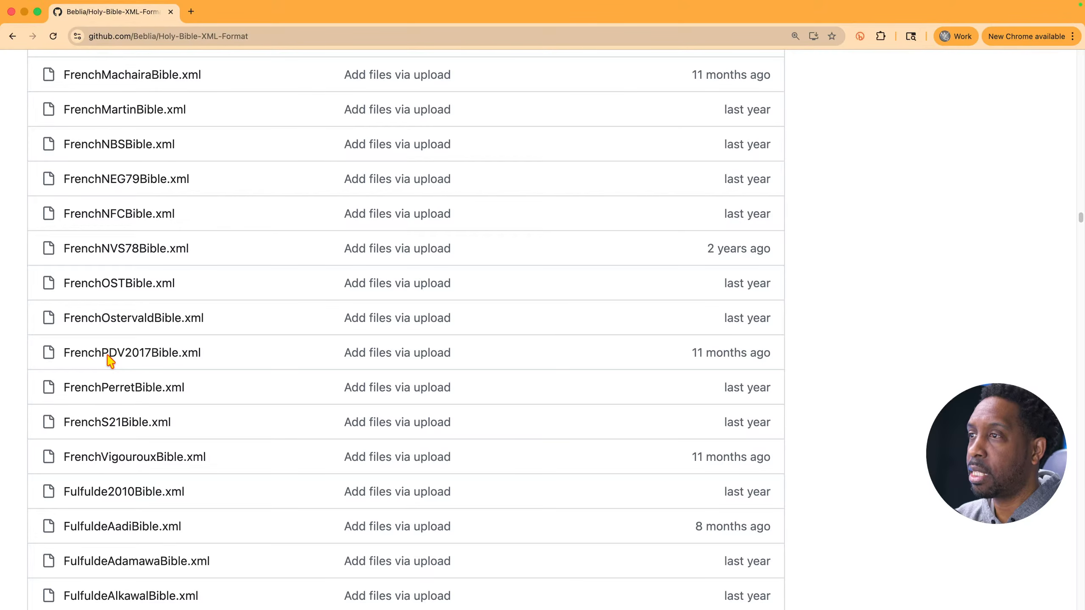
left_click(112, 361)
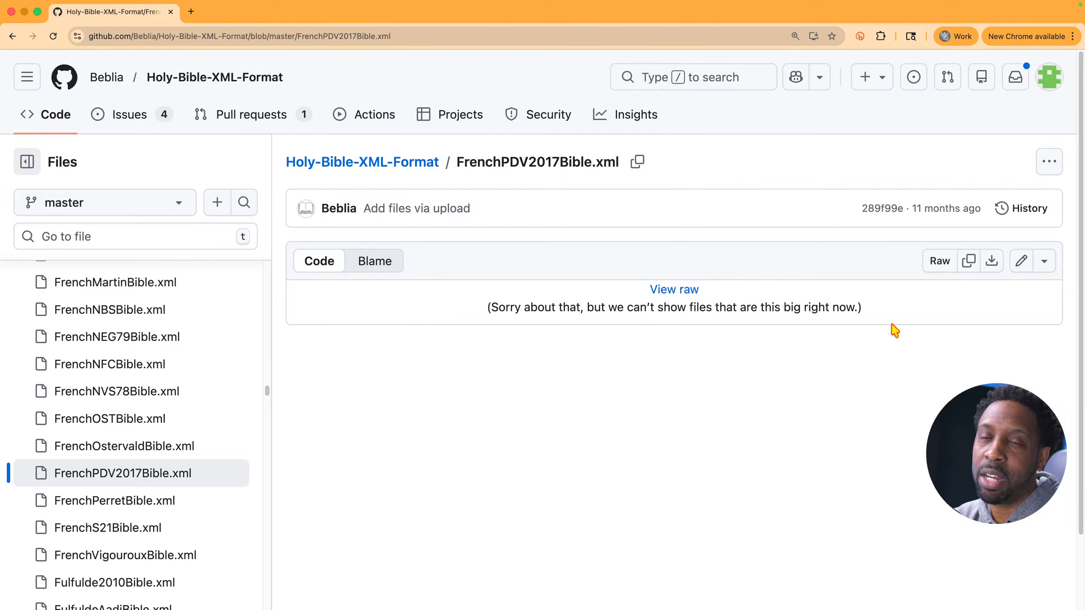
left_click(993, 261)
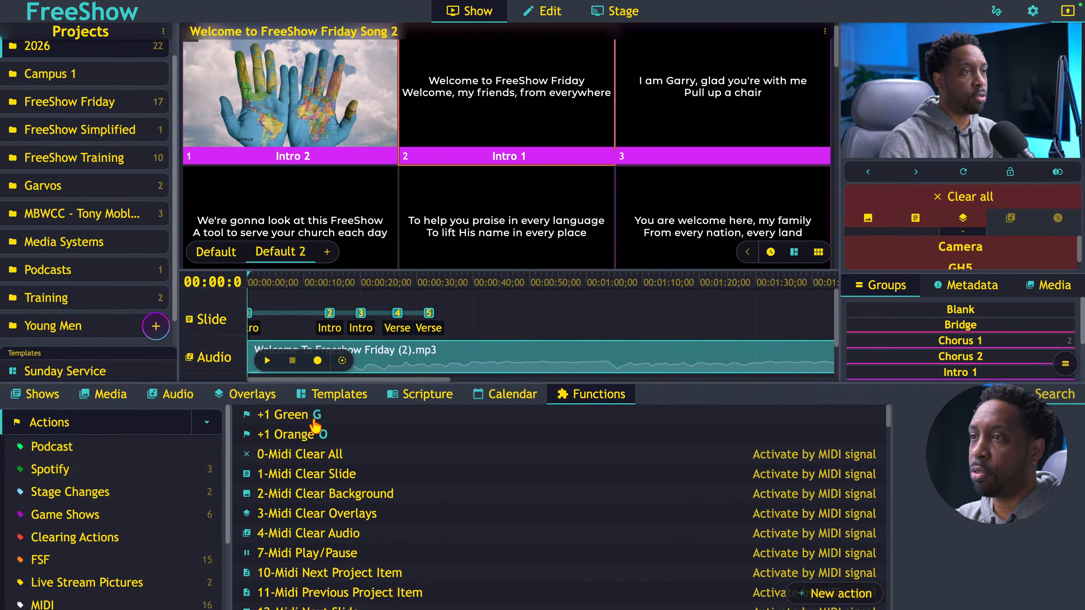
Switch to FreeShow and import FrenchPDV2017Bible.xml from the Downloads folder as a new local scripture
left_click(429, 395)
scroll(108, 564, "down", 6)
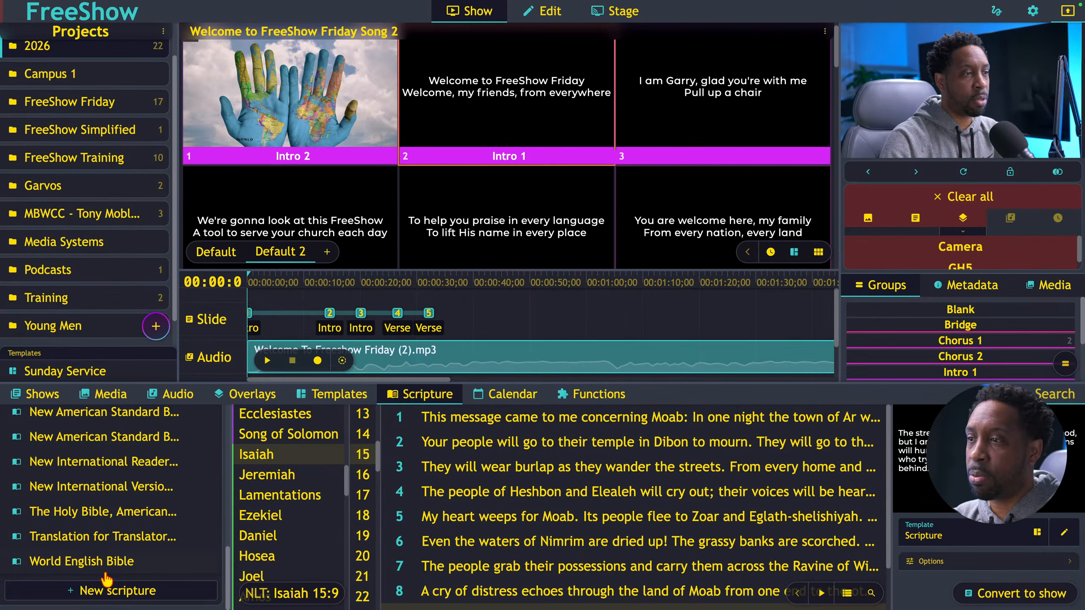
left_click(94, 593)
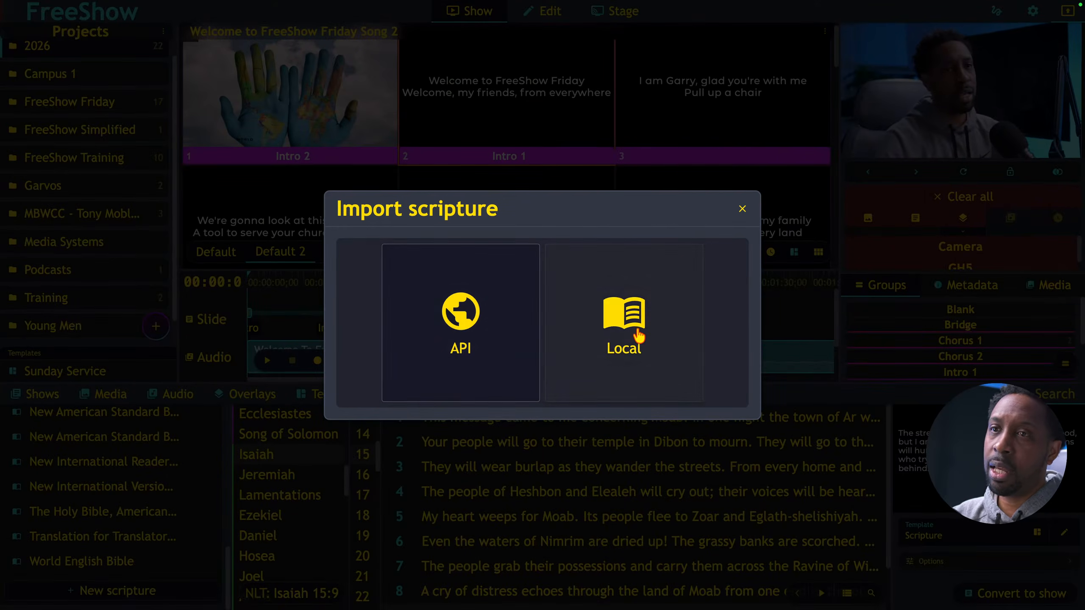
left_click(632, 329)
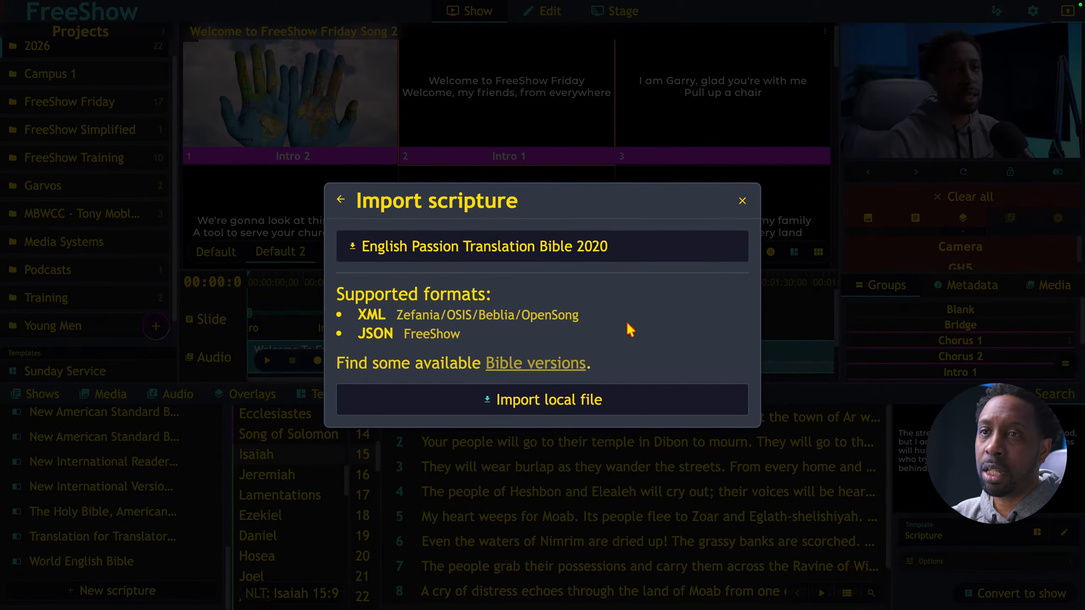
left_click(534, 402)
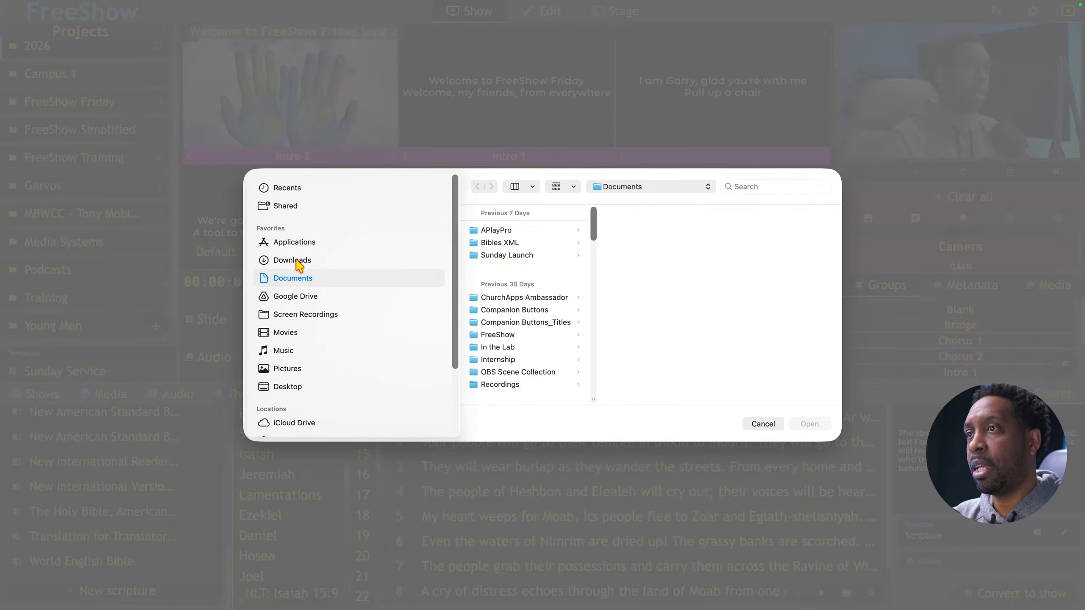
left_click(299, 263)
left_click(517, 255)
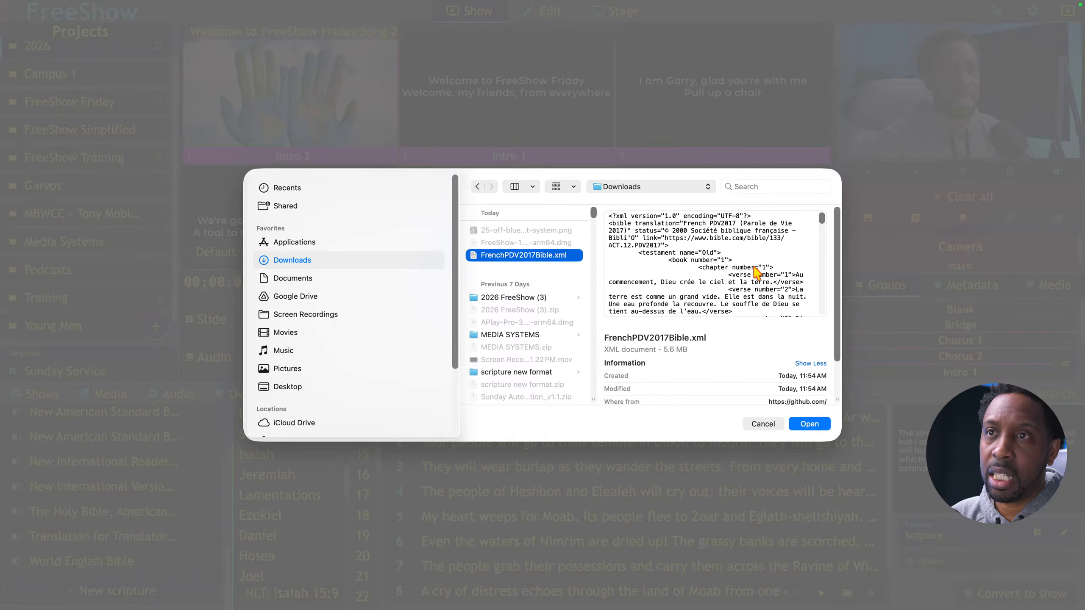
left_click(809, 424)
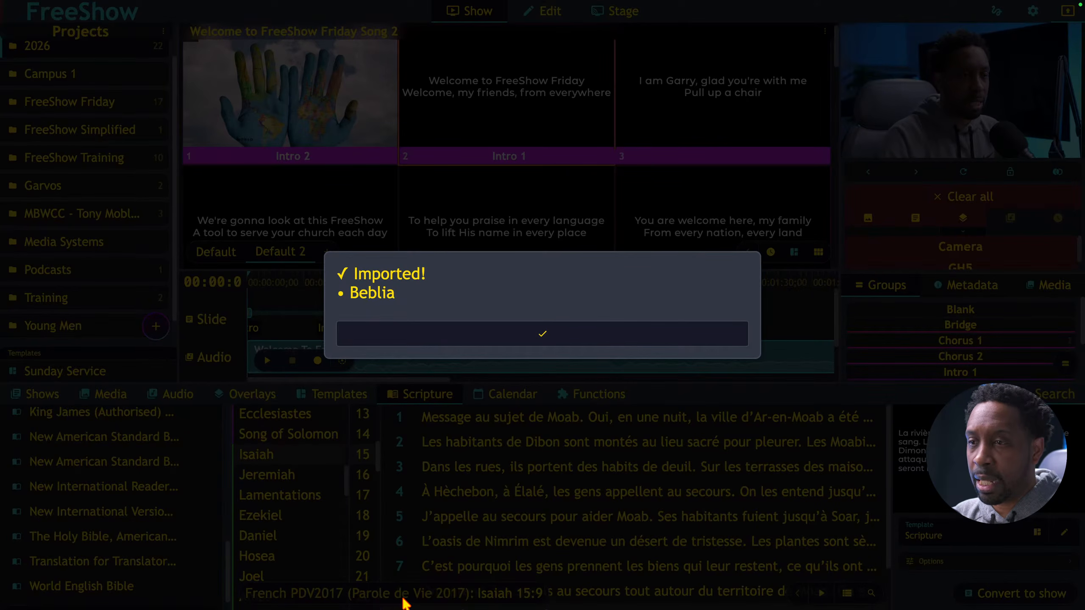
left_click(561, 344)
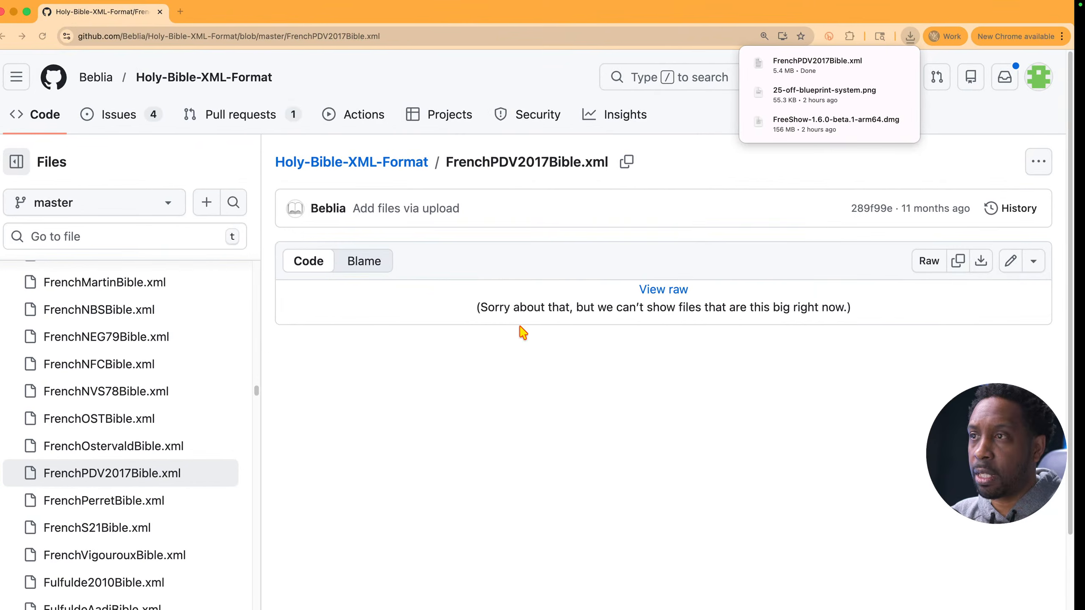
Return to the GitHub repository in Chrome and look back through the French Bible files above FrenchPDV2017Bible.xml
scroll(147, 449, "up", 1)
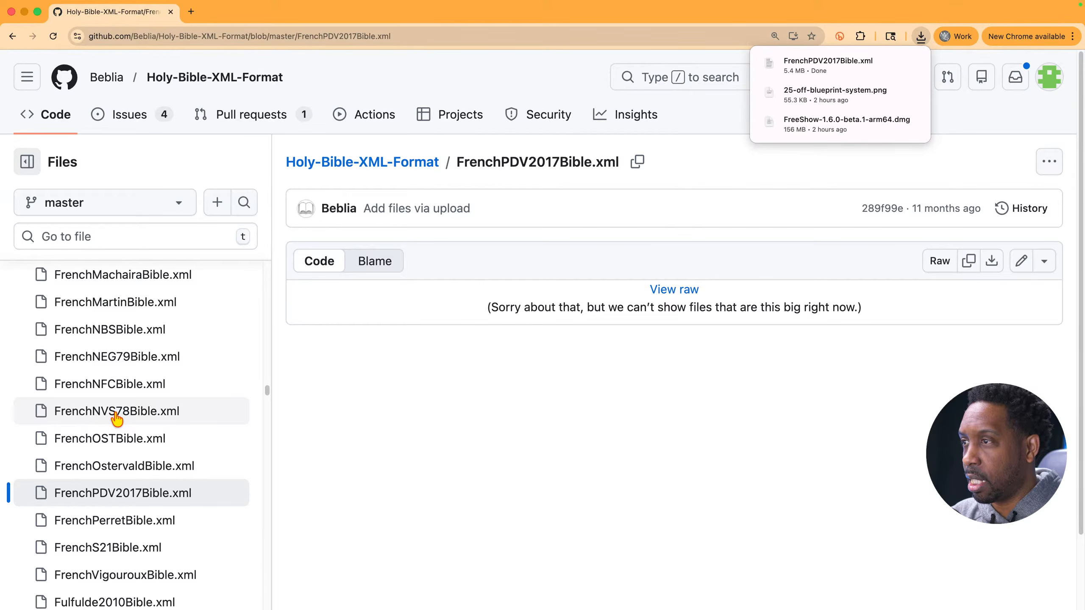
scroll(118, 423, "up", 2)
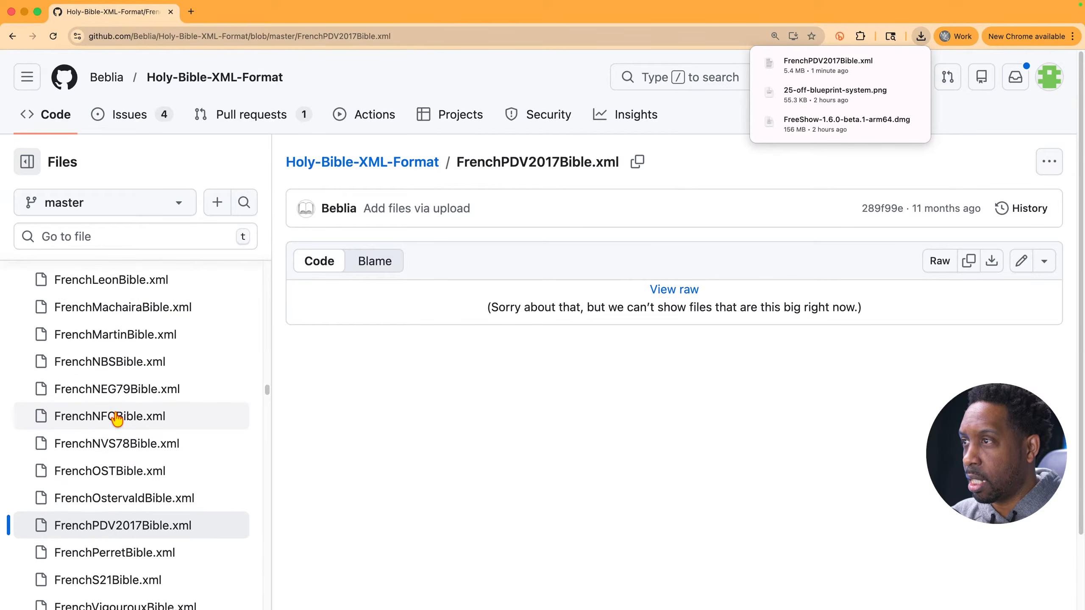
scroll(119, 437, "up", 6)
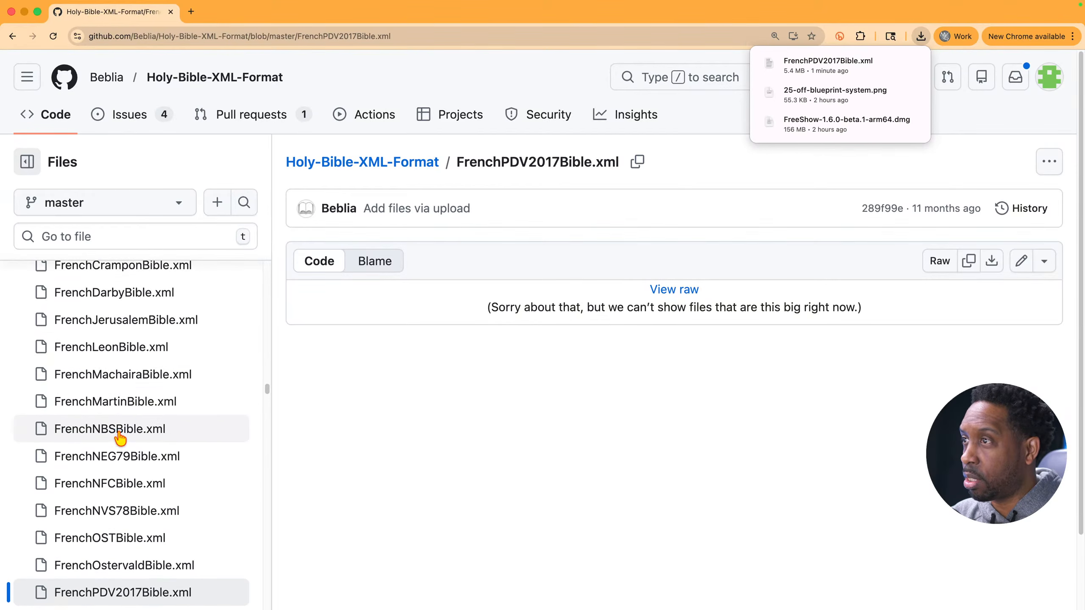
Examine the French Bible XML files in the repository's file list and dismiss the downloads popup
scroll(120, 437, "up", 5)
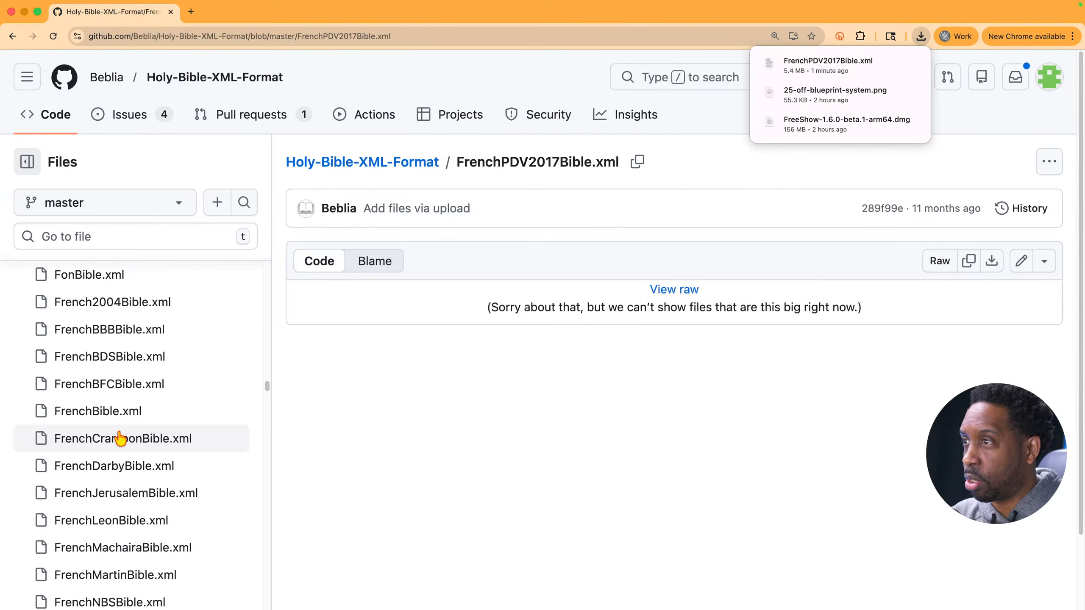
scroll(119, 437, "up", 3)
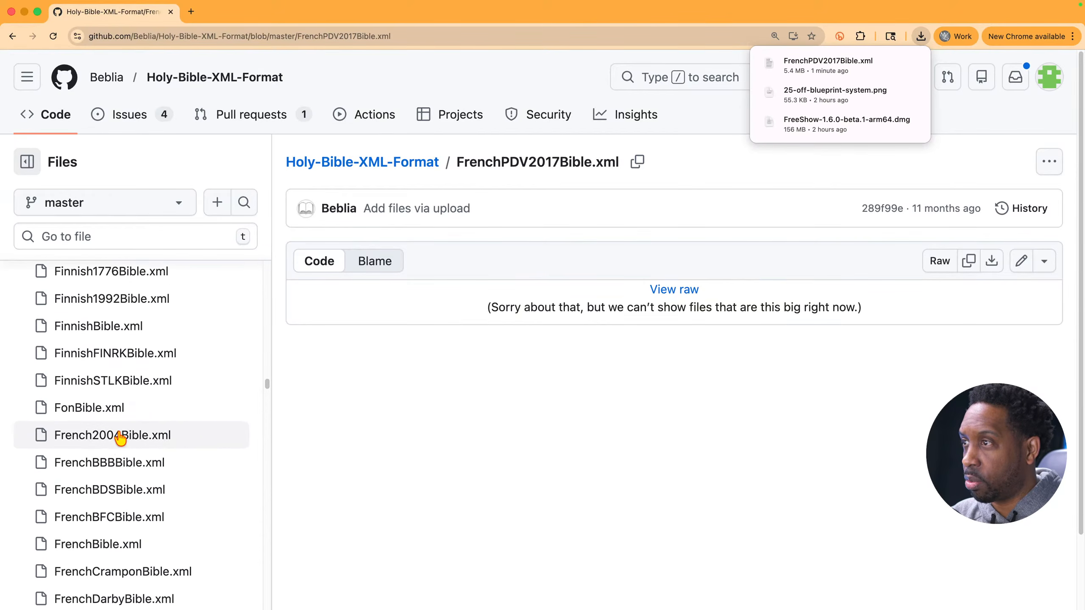
scroll(119, 437, "down", 5)
scroll(119, 437, "down", 13)
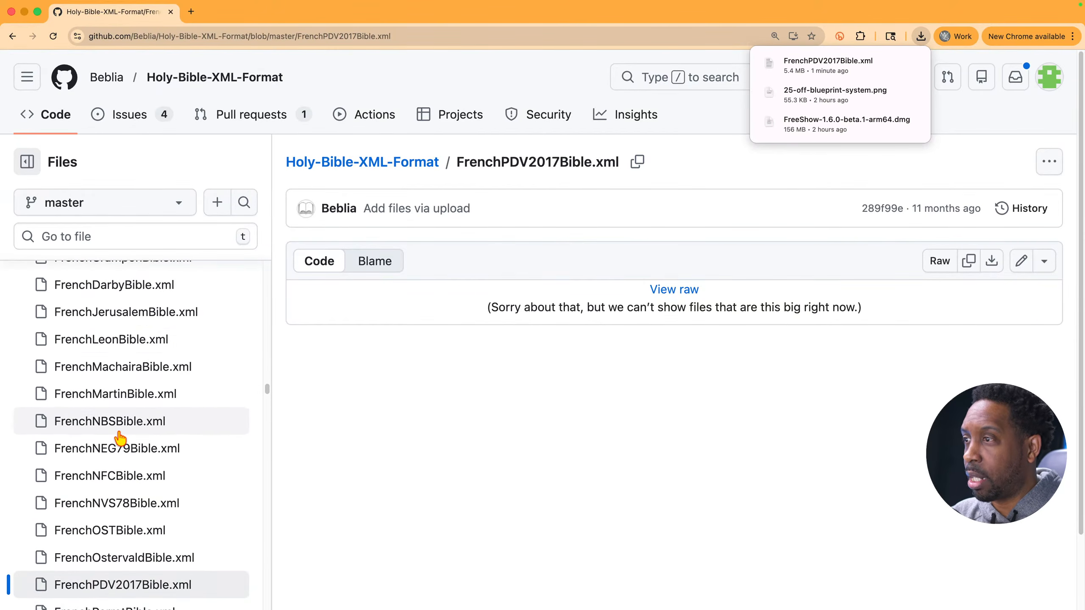
scroll(120, 437, "down", 4)
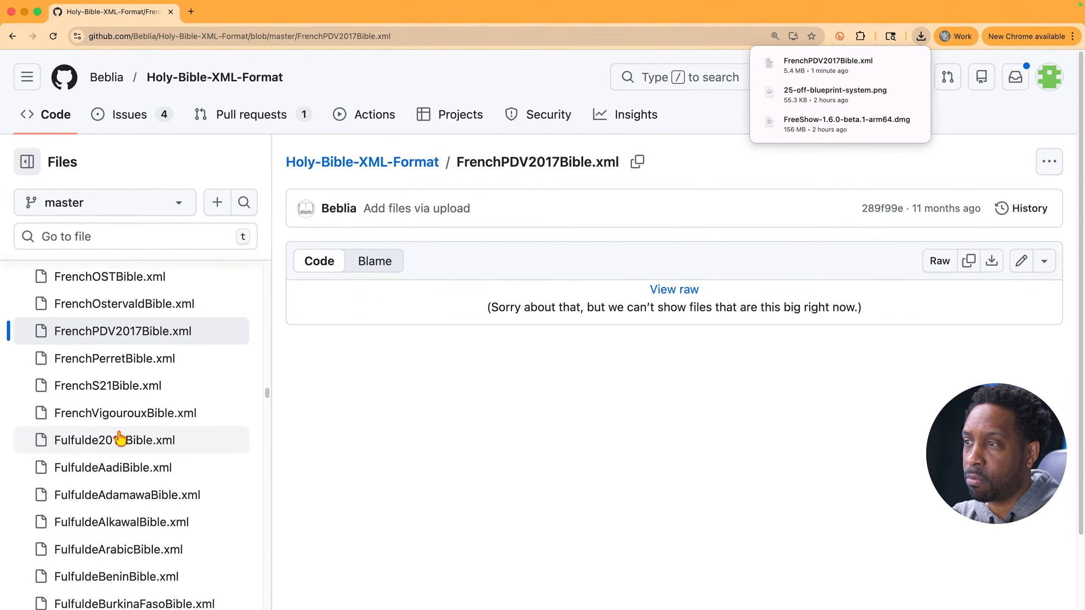
scroll(119, 438, "down", 1)
scroll(120, 438, "up", 3)
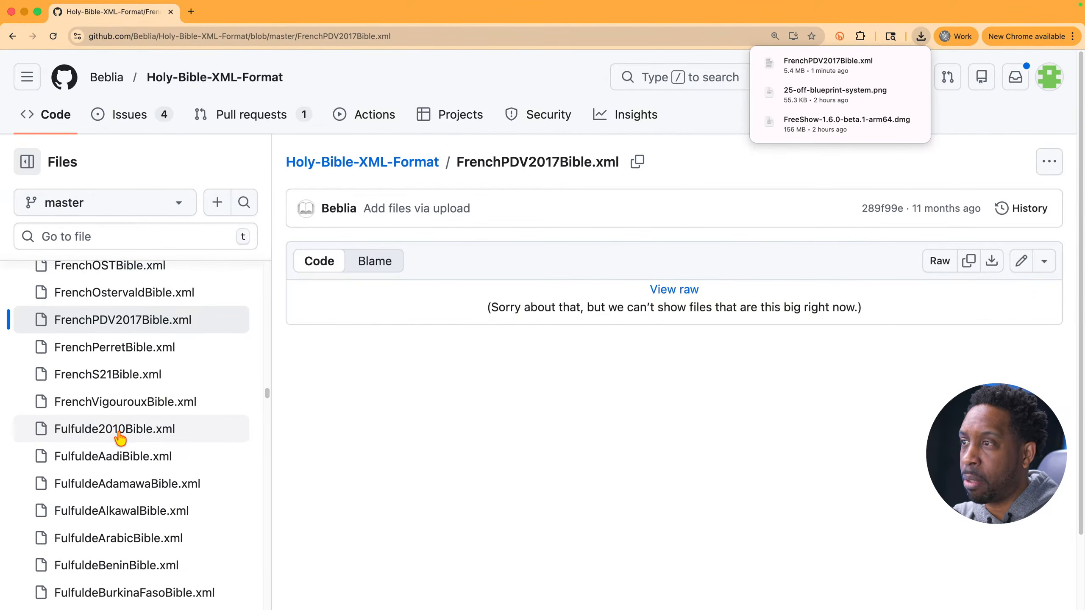
scroll(120, 438, "up", 1)
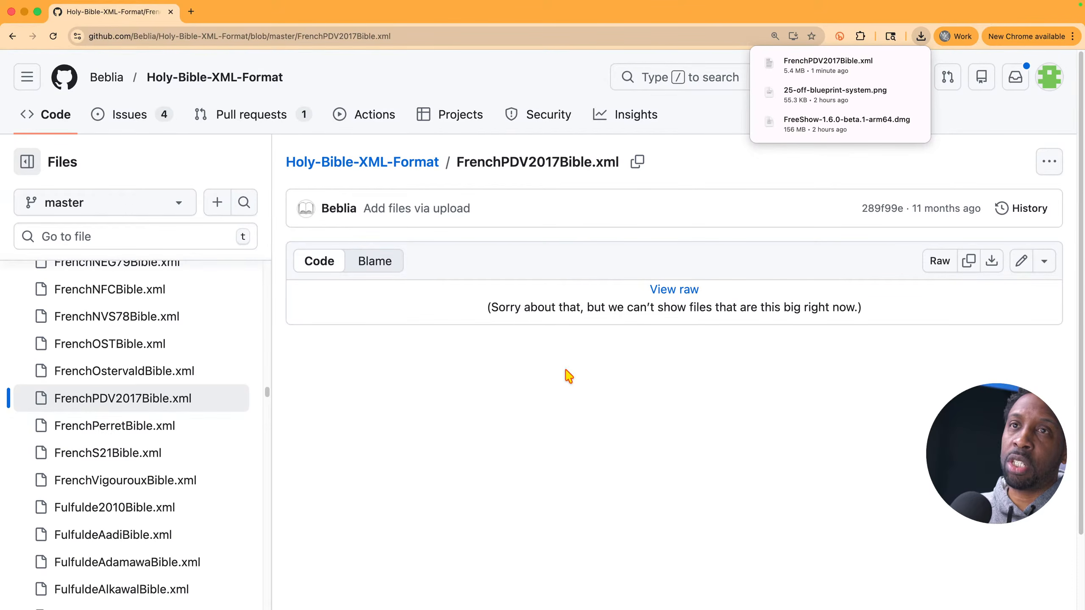
left_click(719, 371)
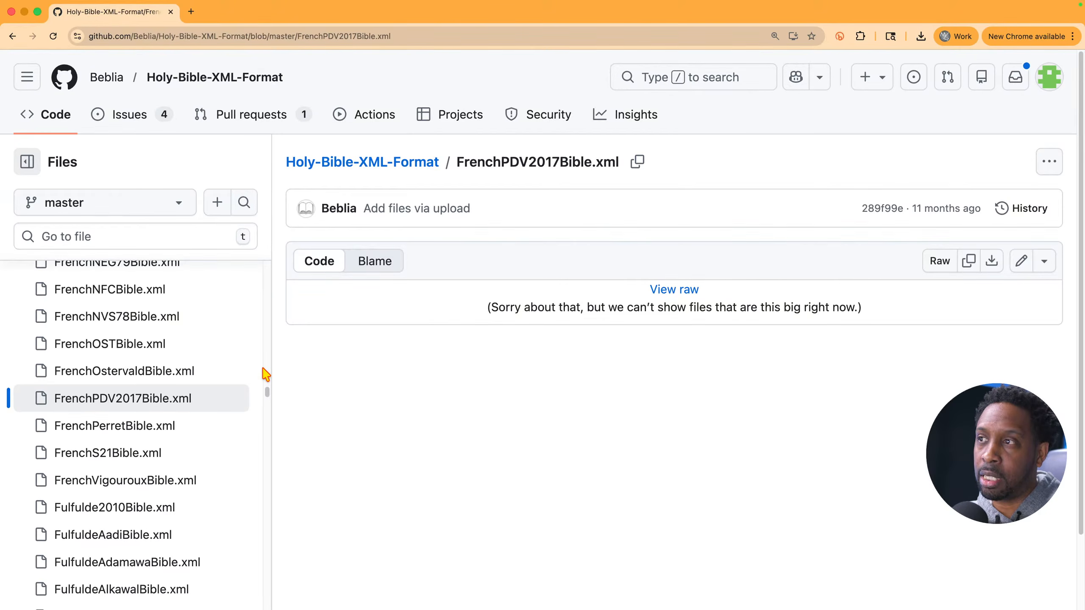
scroll(173, 417, "up", 5)
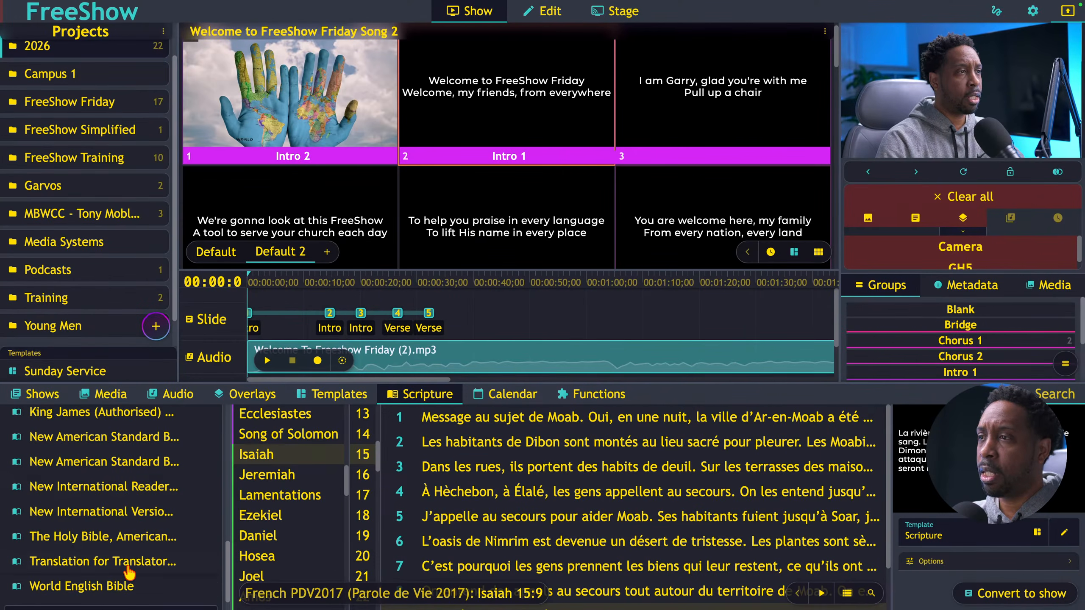
Start a new scripture import from the API and search the available Bibles for "parole"
scroll(128, 572, "down", 2)
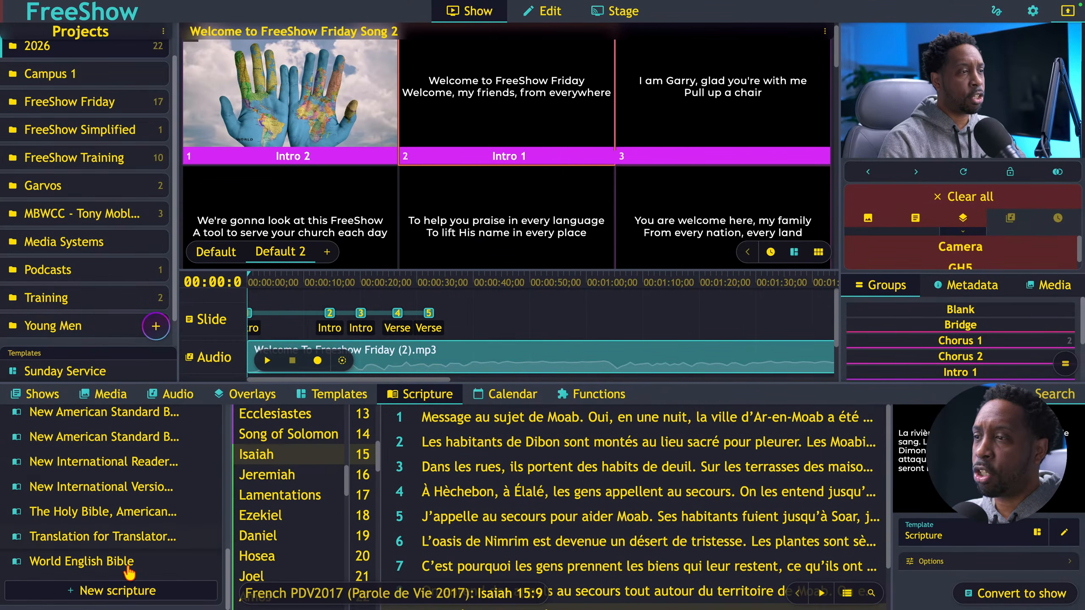
left_click(119, 593)
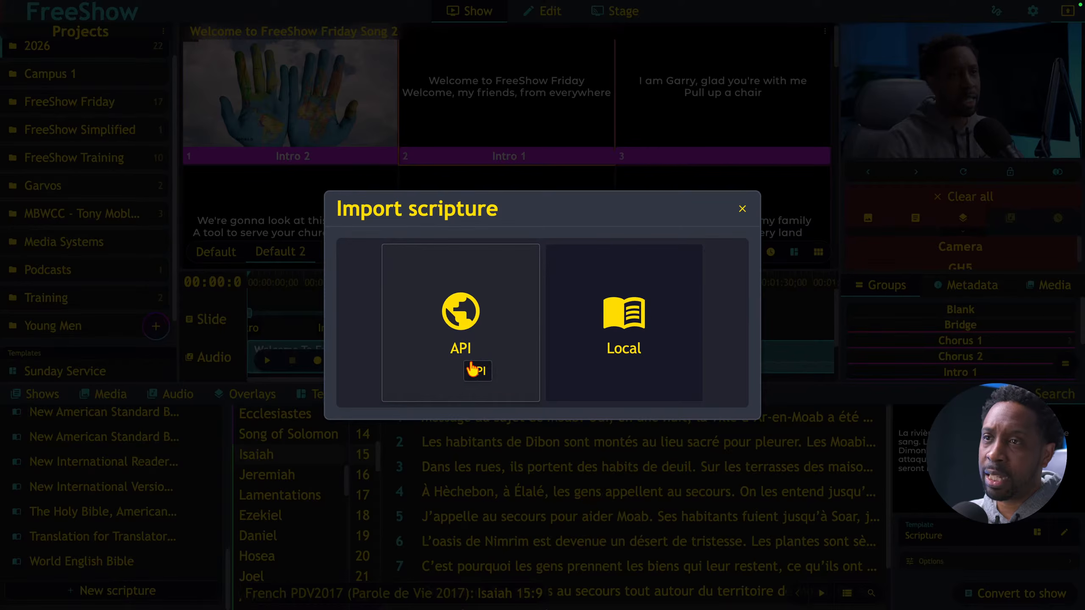
left_click(460, 352)
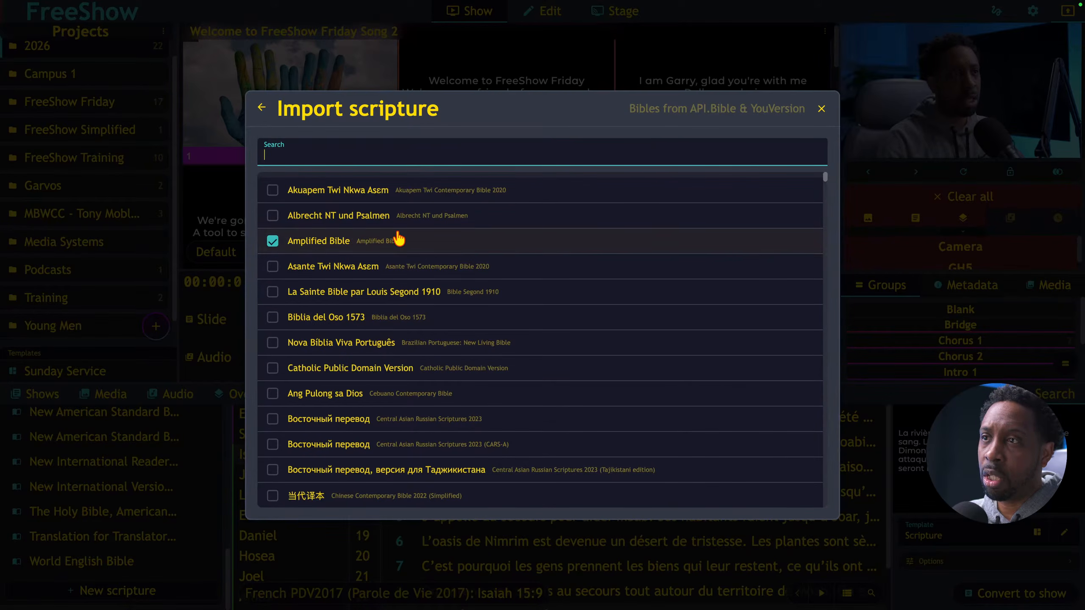
left_click(660, 115)
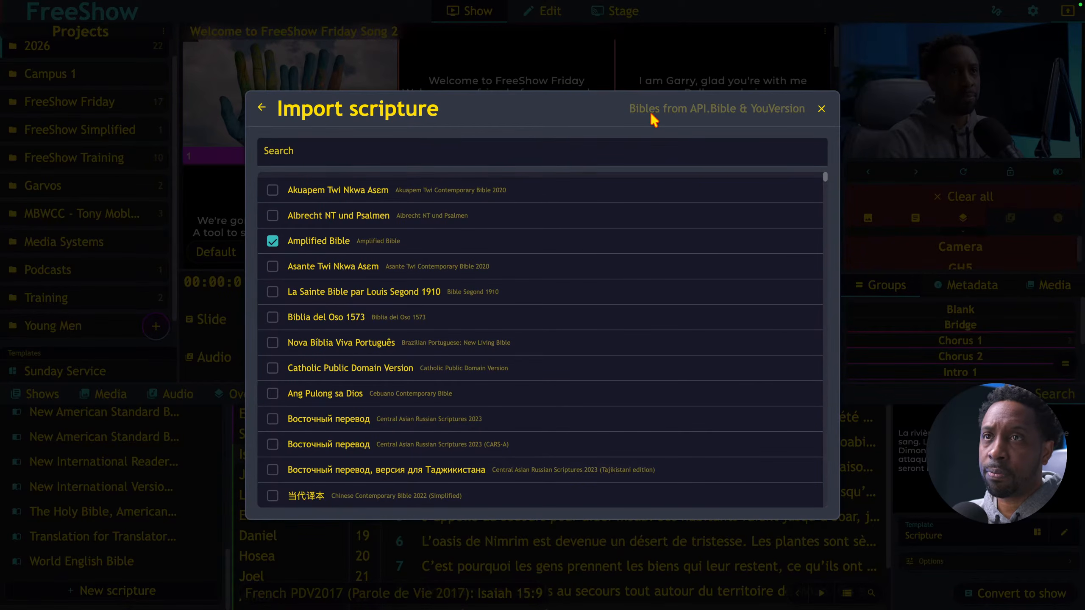
left_click(461, 144)
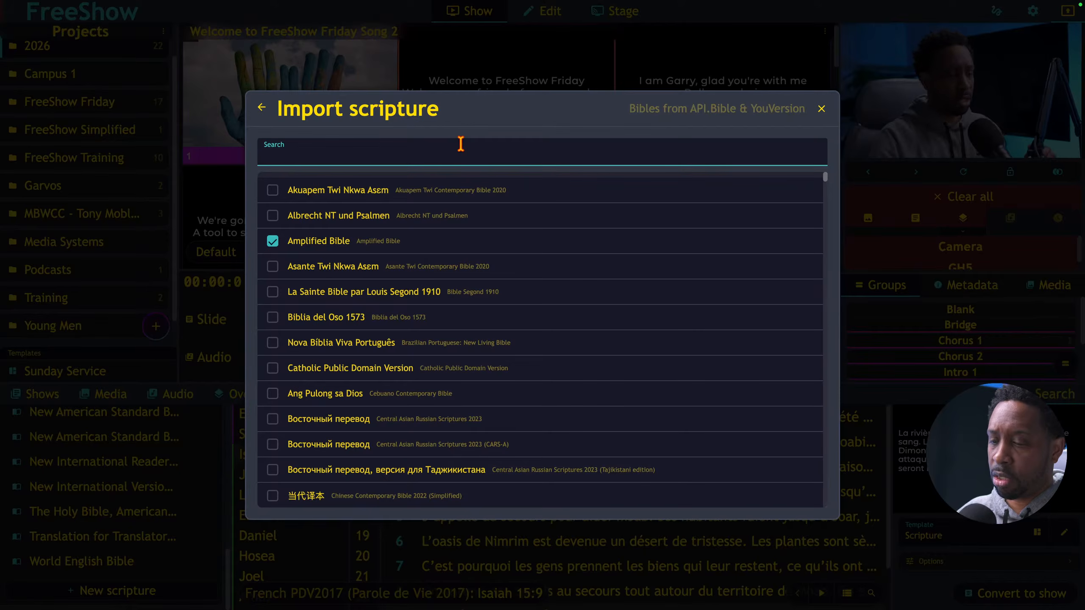
type("parole")
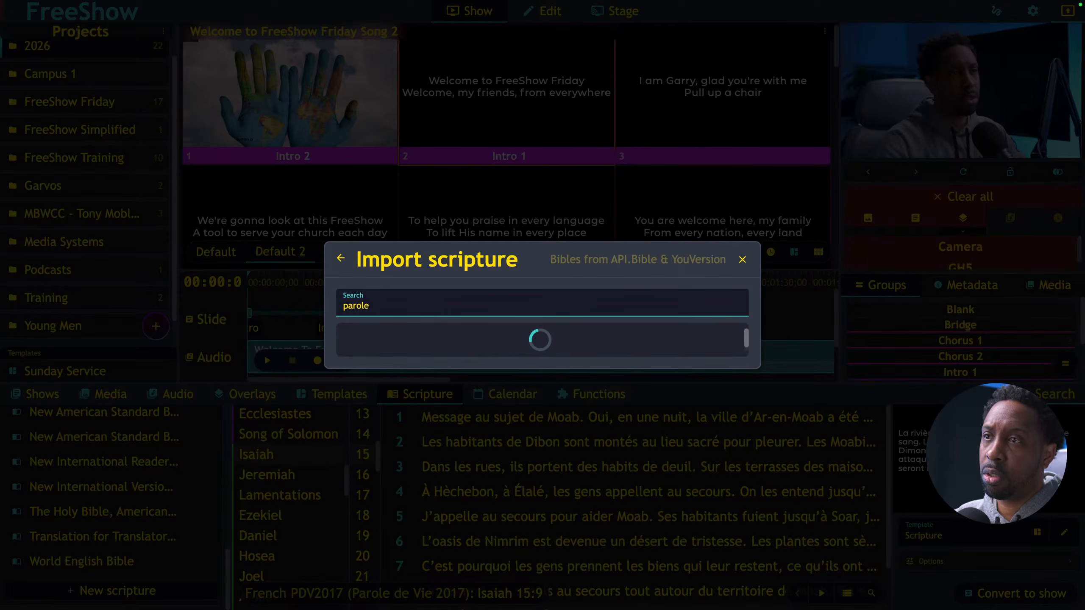
Search the API Bibles for "fre" and for "viv" instead, and close the import without adding a translation
key("BackSpace")
key("BackSpace")
key("BackSpace")
key("BackSpace")
key("BackSpace")
key("BackSpace")
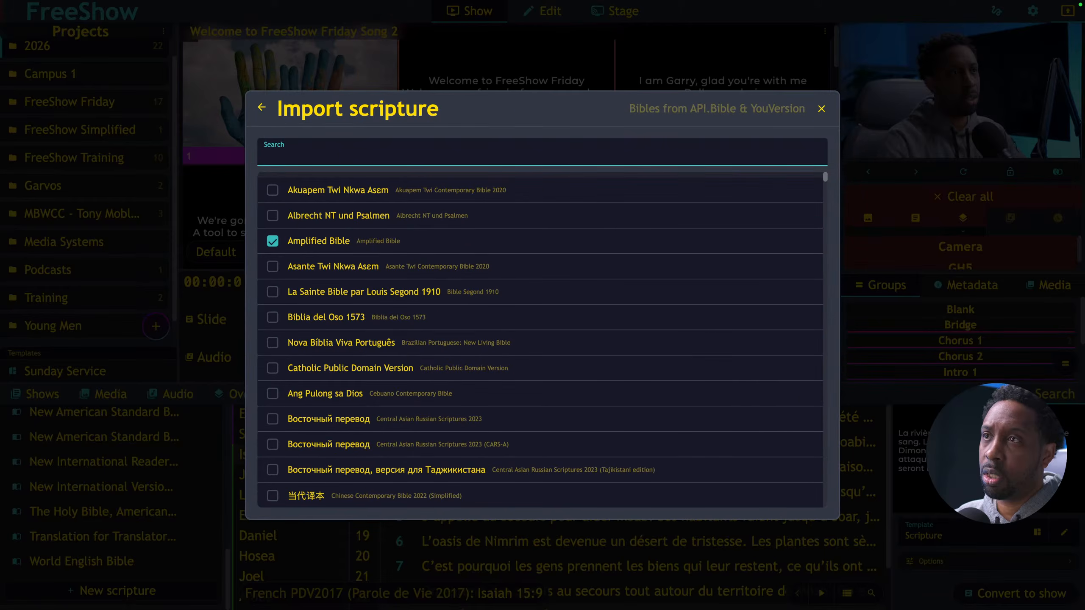
type("fre")
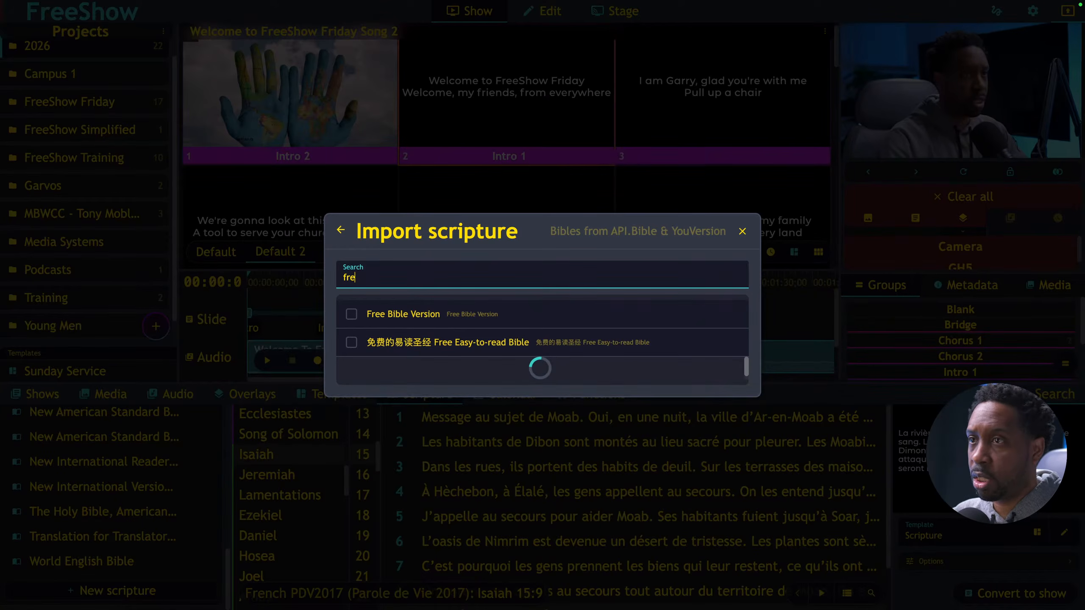
key("BackSpace")
key("BackSpace")
key("BackSpace")
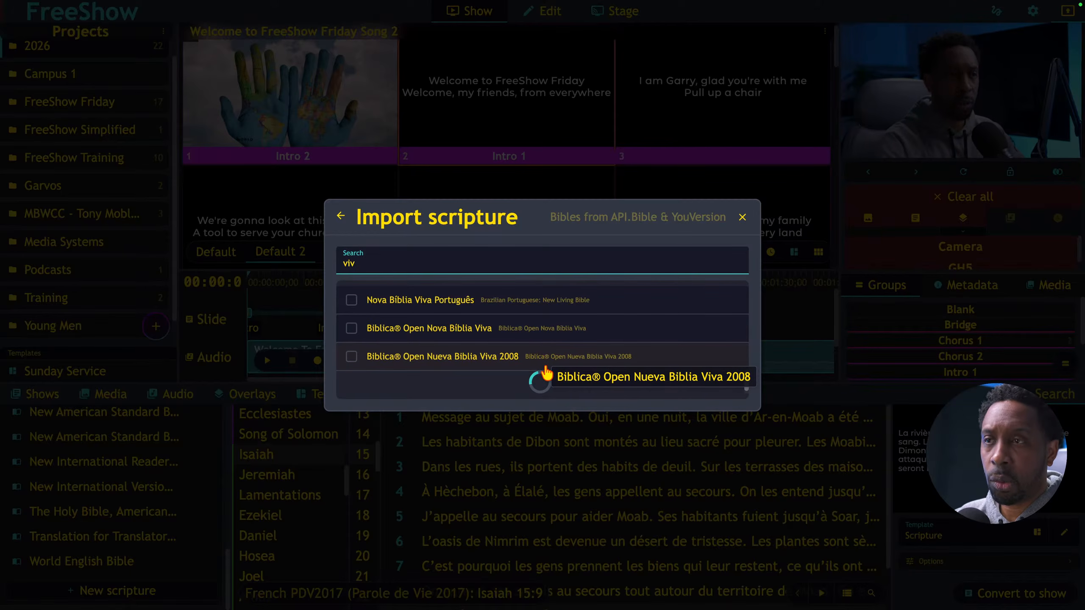
left_click(744, 219)
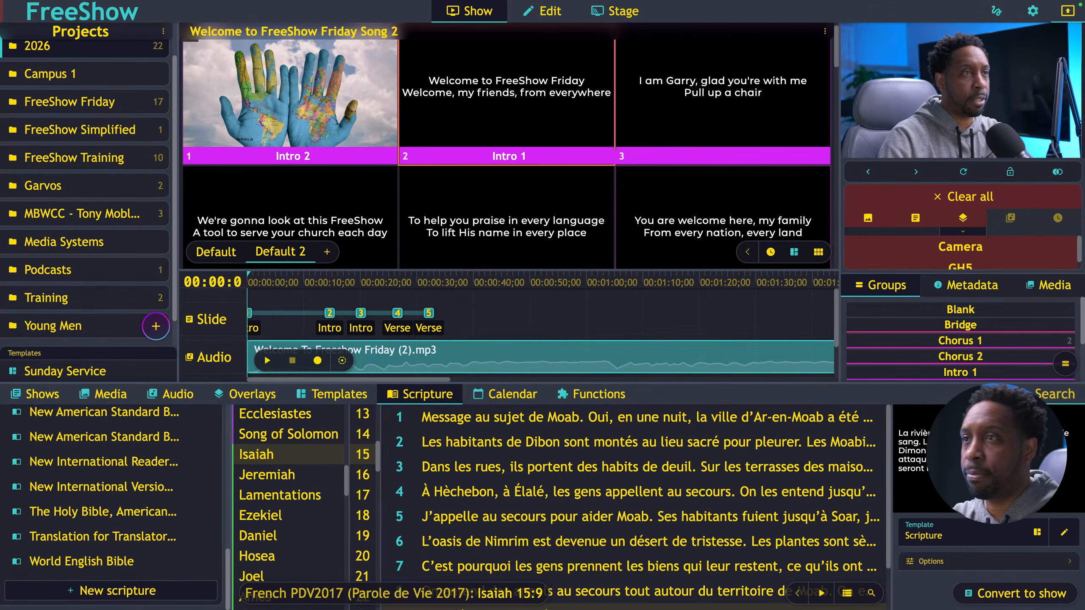
Create an empty show named "Responsive Reading Test" in the Presentations category
left_click(46, 402)
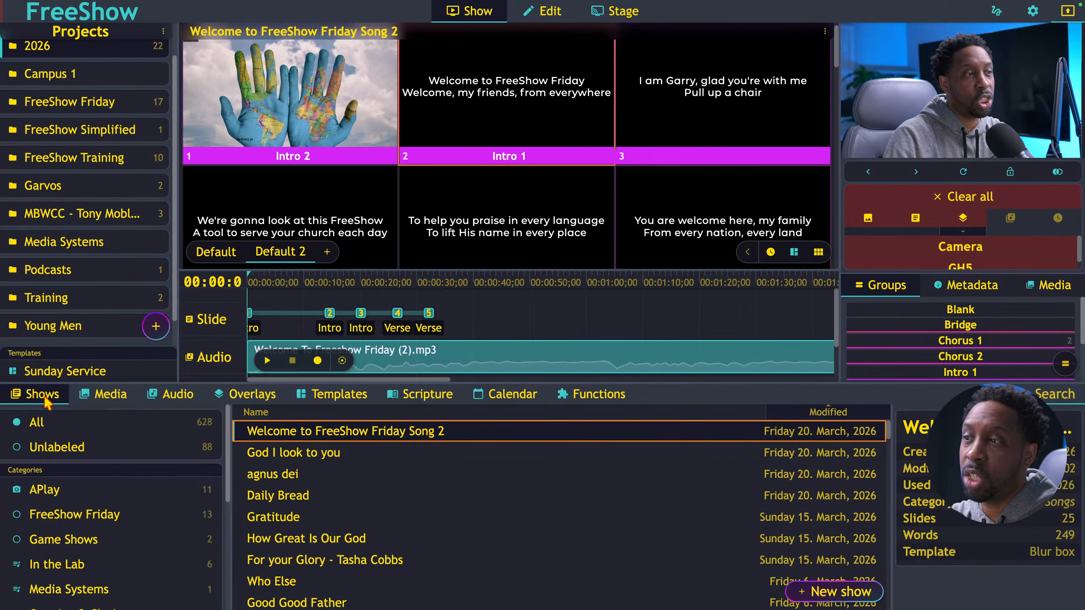
scroll(73, 534, "down", 2)
scroll(77, 526, "down", 4)
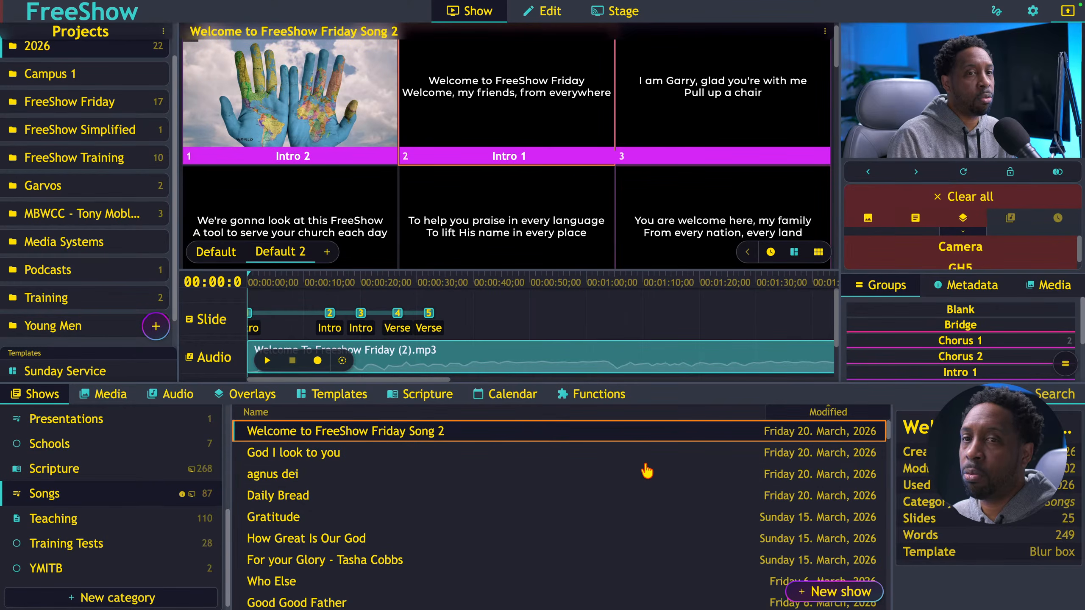
left_click(91, 425)
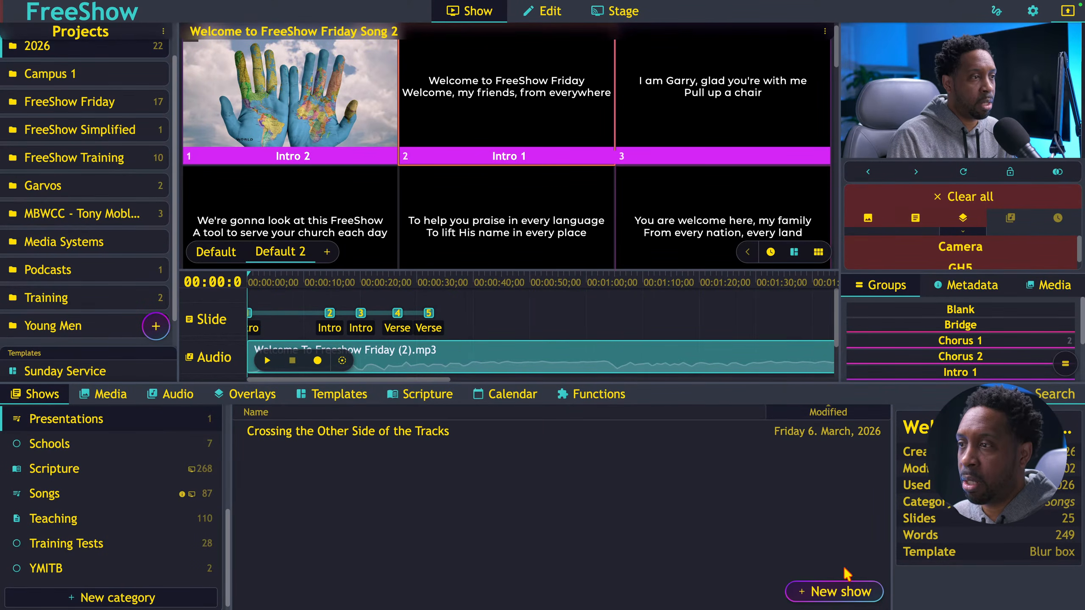
left_click(856, 591)
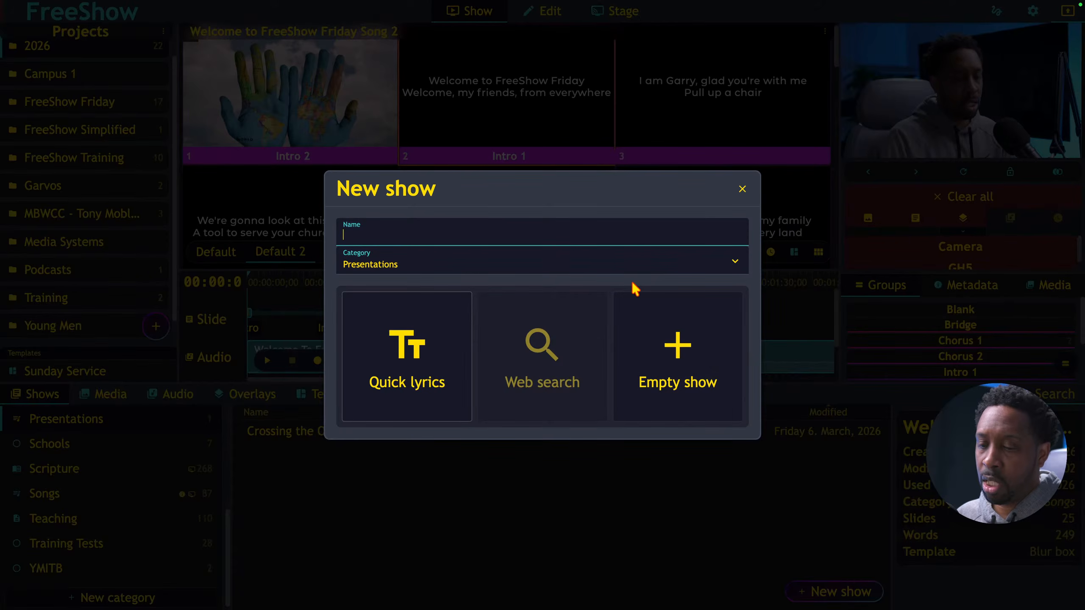
type("Responsive")
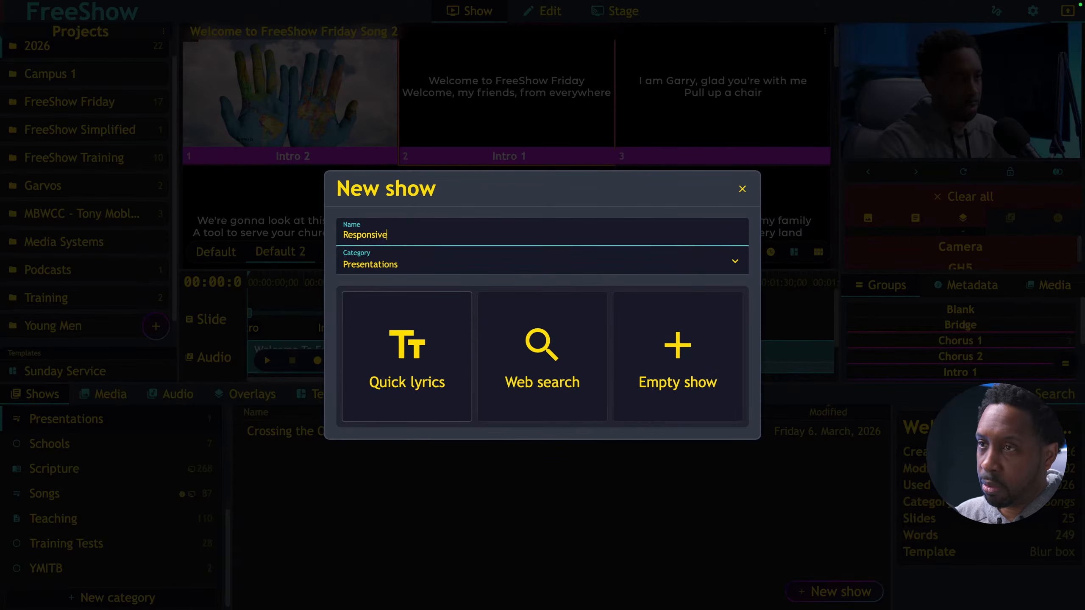
type(" Reading")
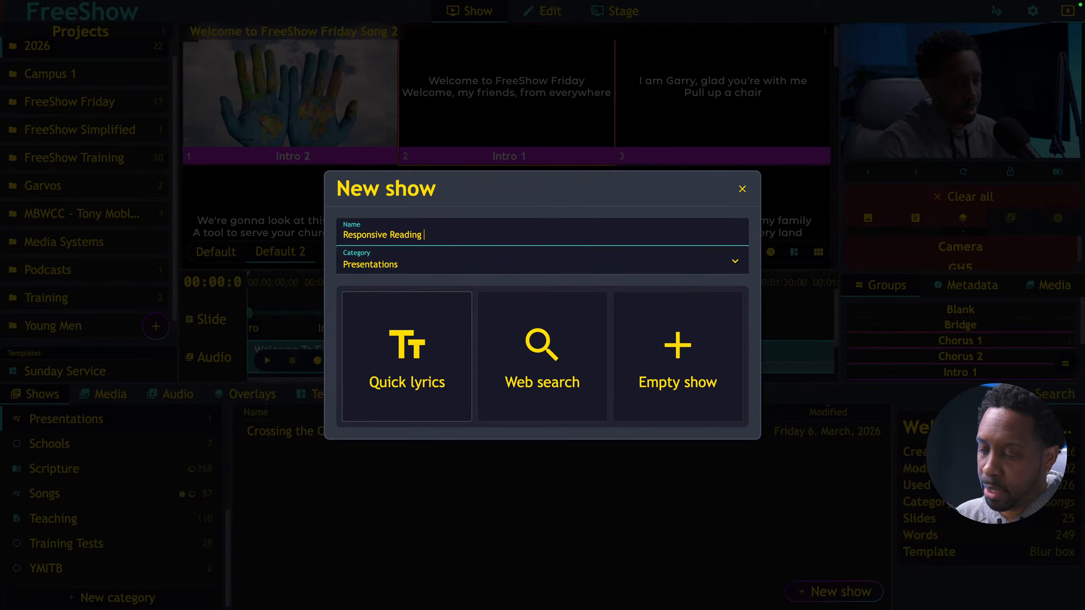
type(" Test")
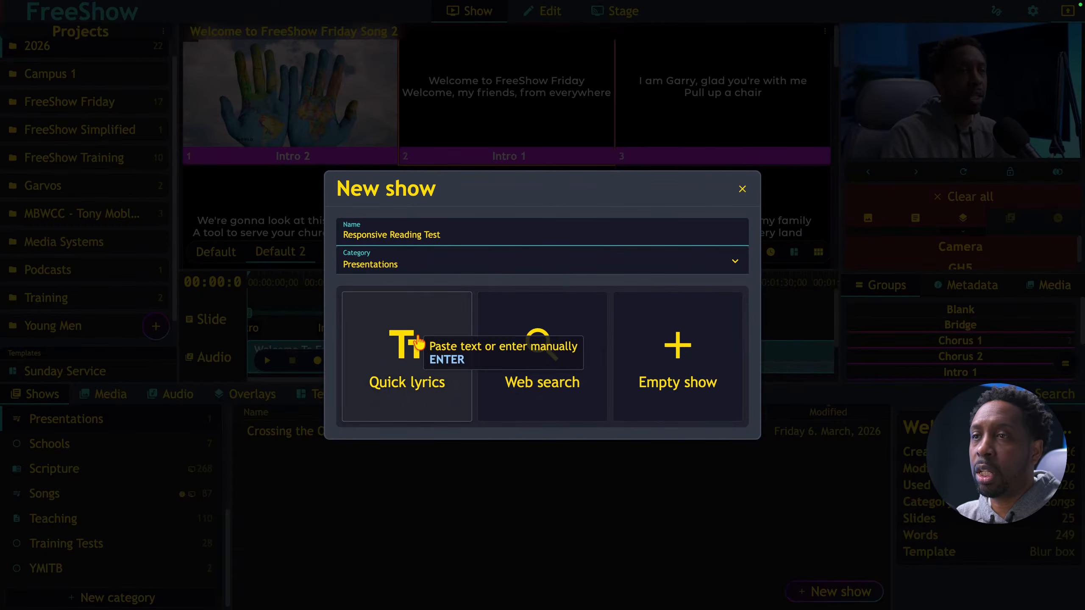
left_click(677, 362)
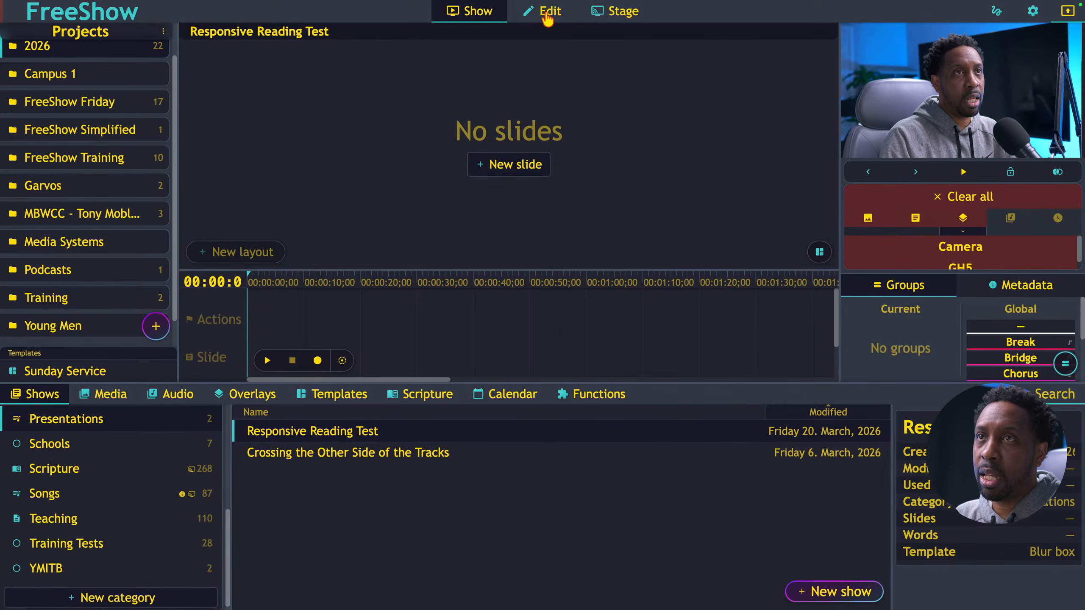
Add a first slide to the show and place a full-width textbox near the slide's upper edge
left_click(520, 166)
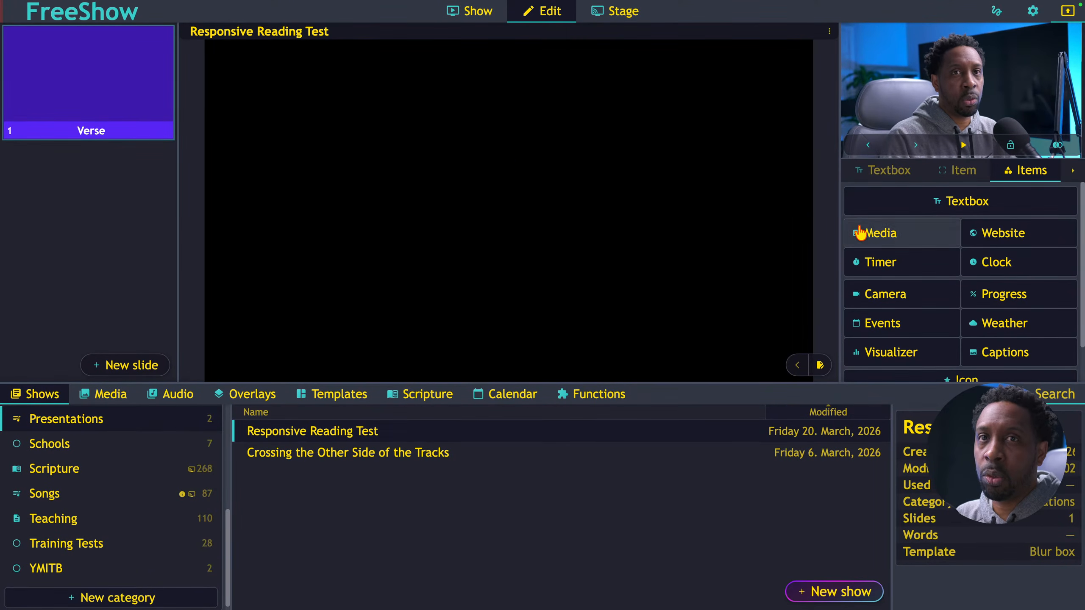
left_click(968, 202)
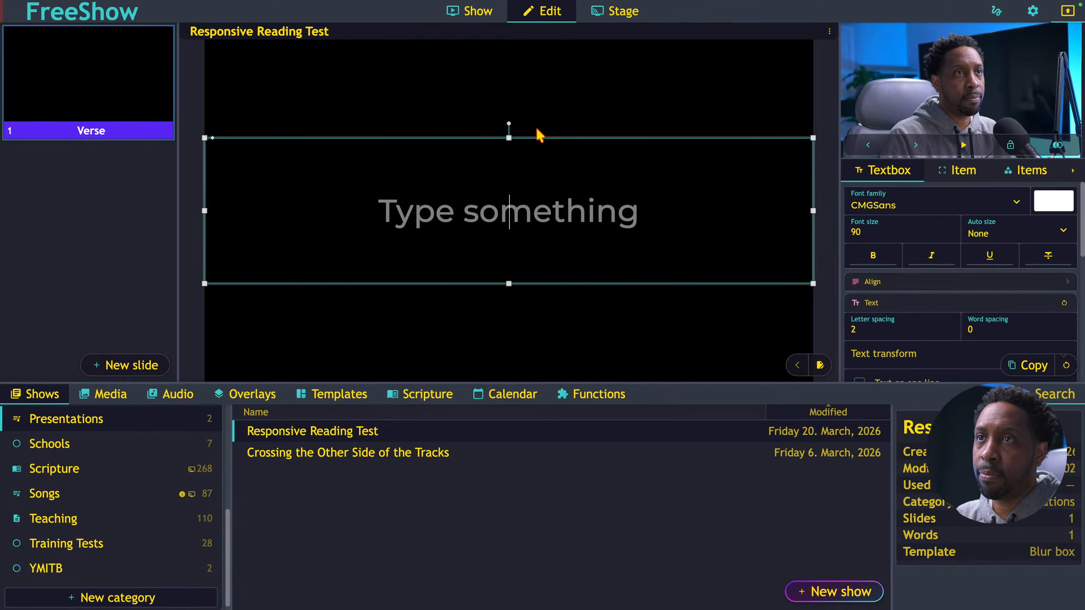
left_click_drag(537, 138, 535, 64)
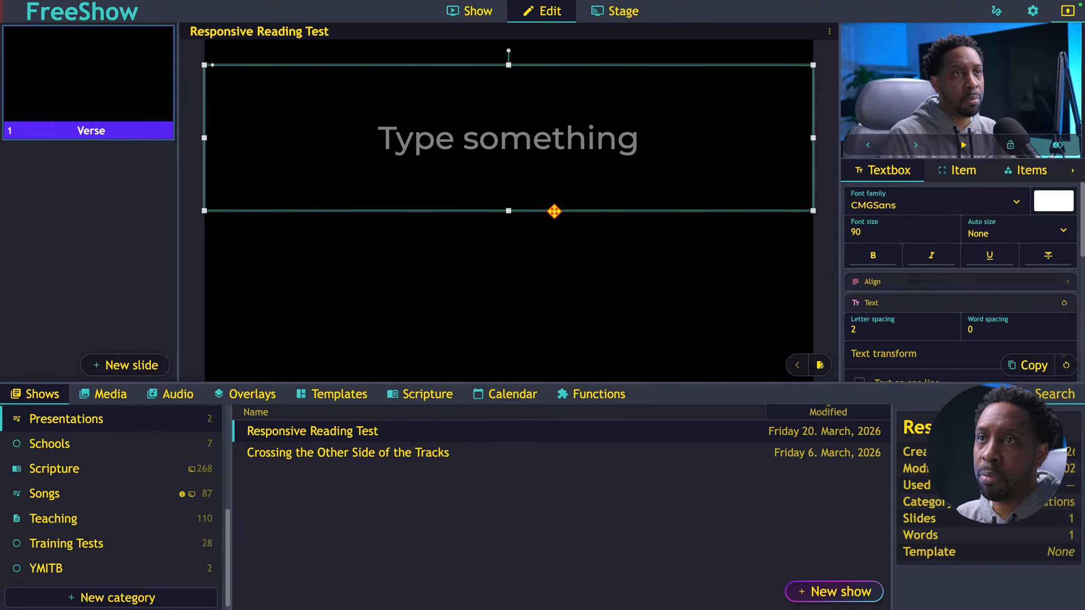
left_click_drag(554, 211, 554, 201)
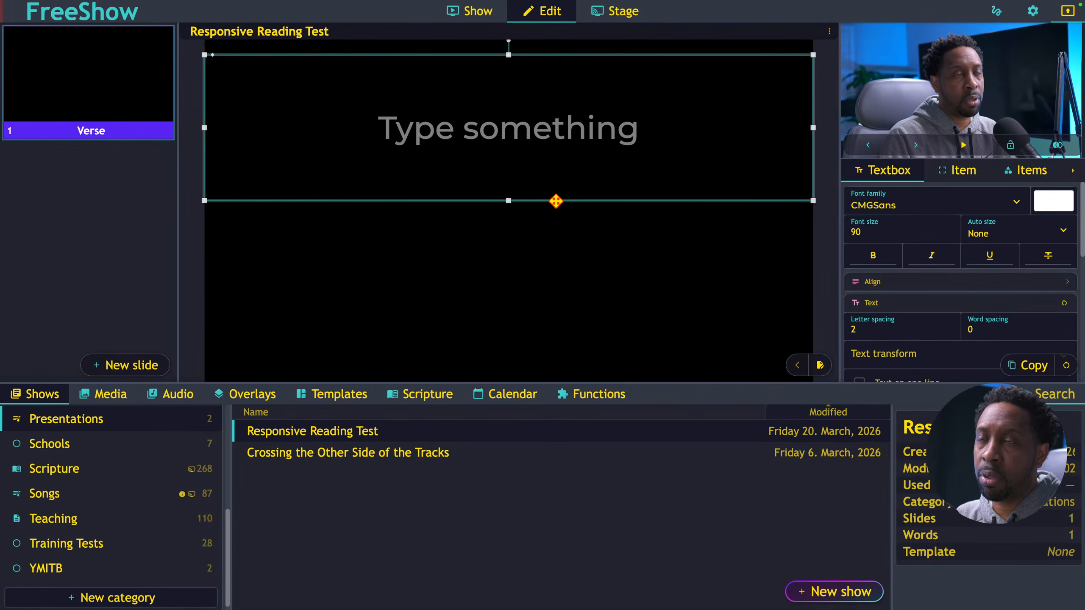
Set the upper textbox's padding to 28
left_click(960, 173)
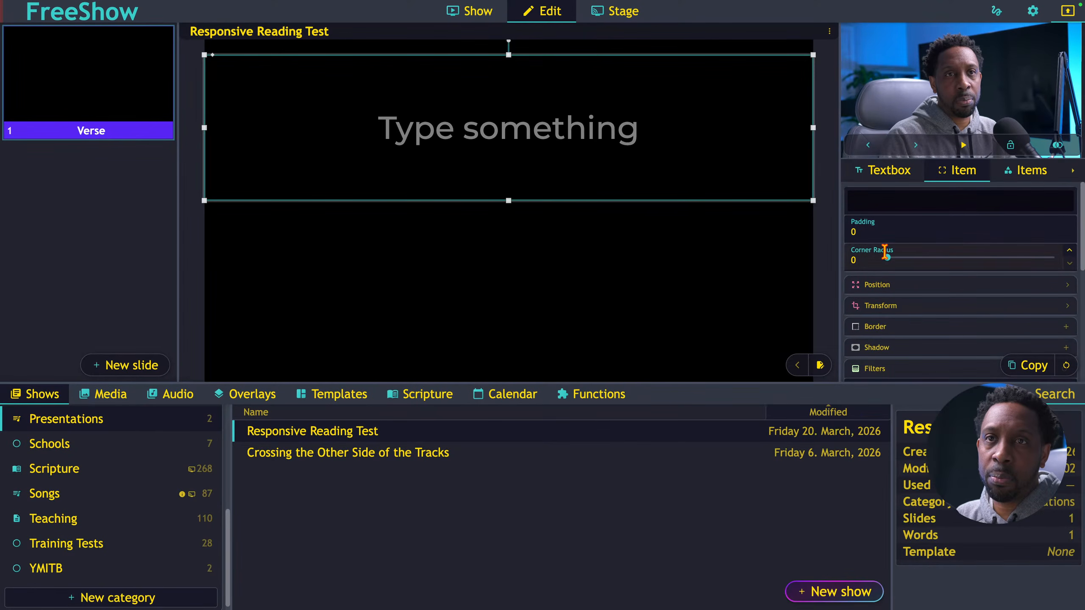
left_click_drag(889, 233, 932, 232)
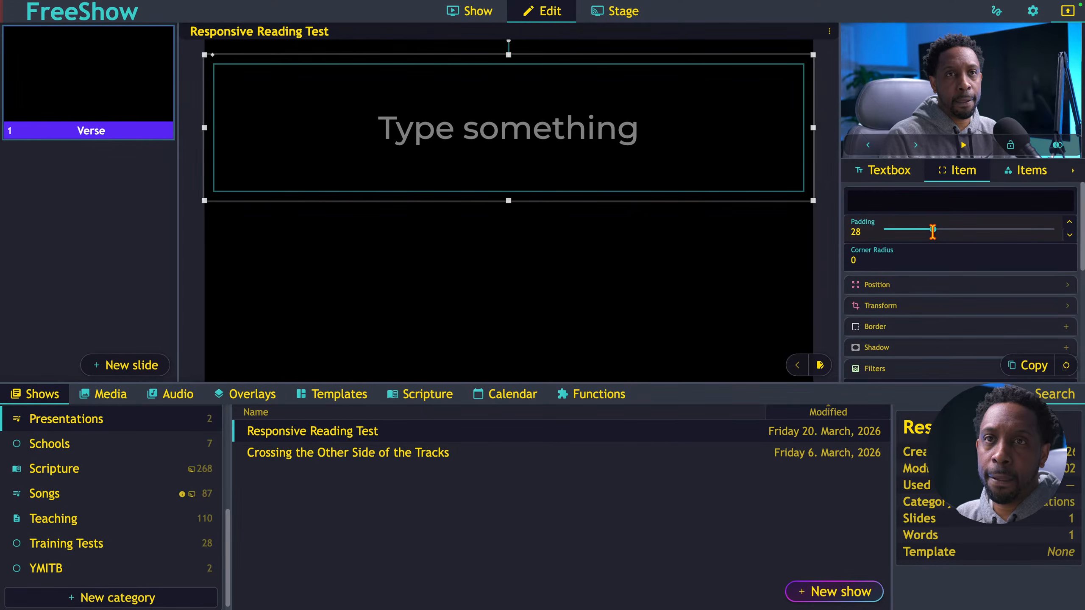
left_click(892, 171)
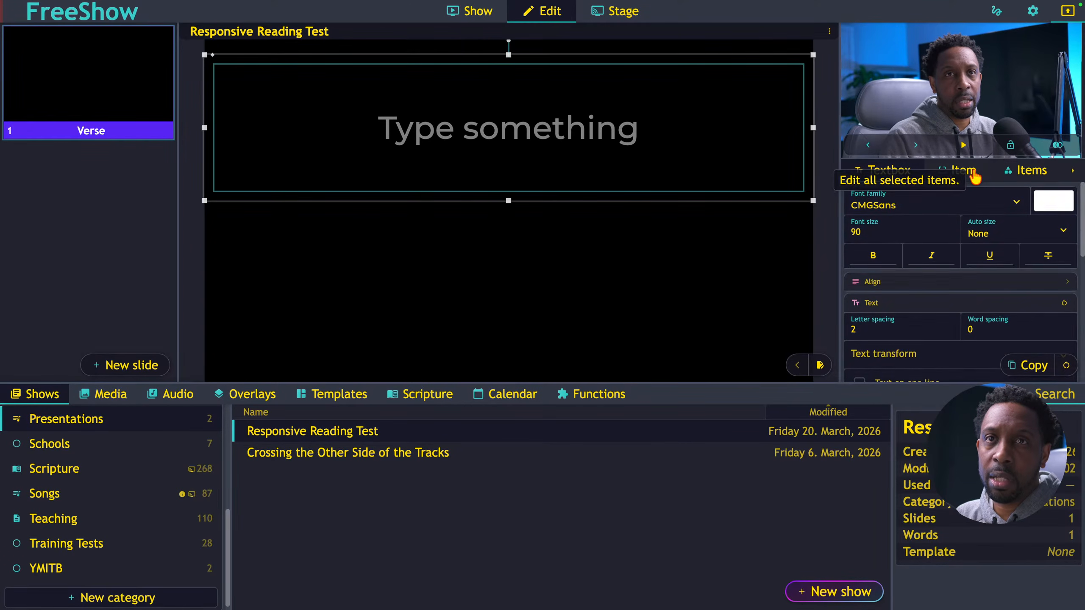
Add a second textbox and position it just below the first, aligned with the slide's side edges
left_click(1039, 182)
left_click(966, 203)
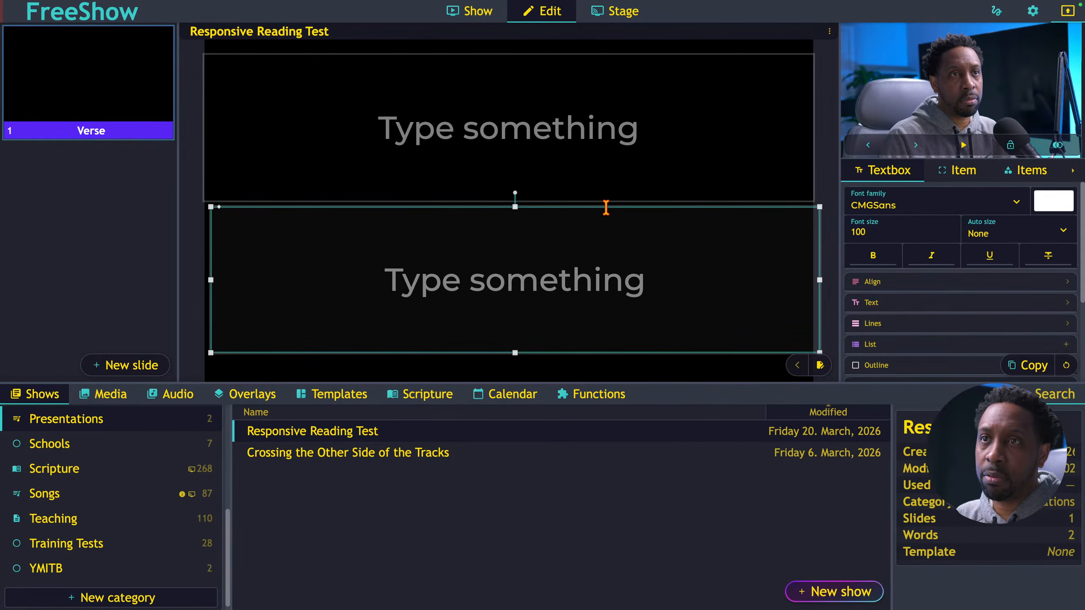
left_click_drag(594, 207, 587, 210)
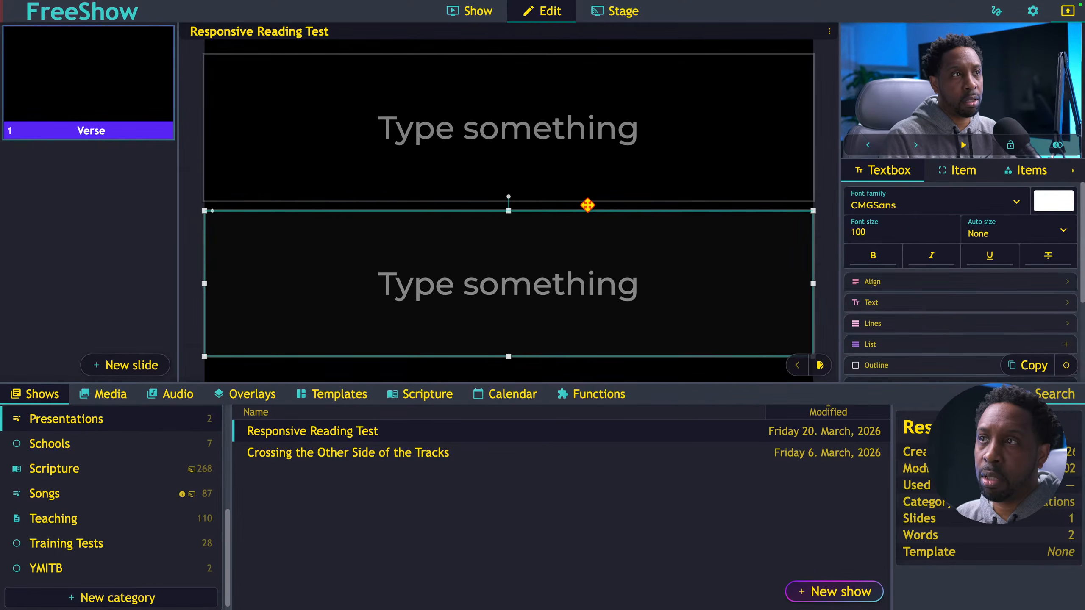
Set the lower textbox's padding to 28 to match the upper textbox
left_click(620, 144)
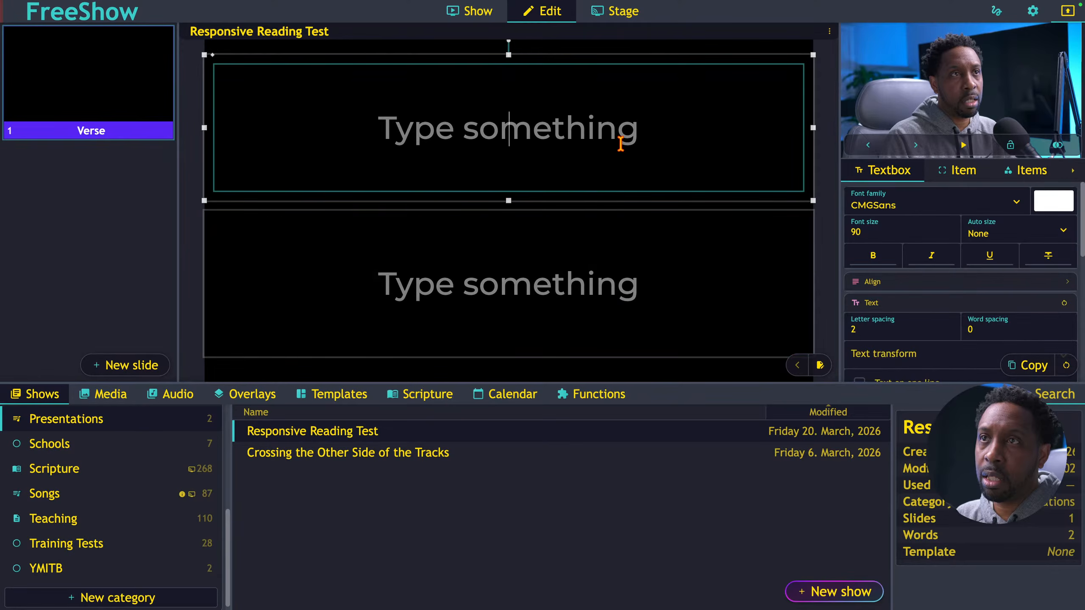
left_click(596, 259)
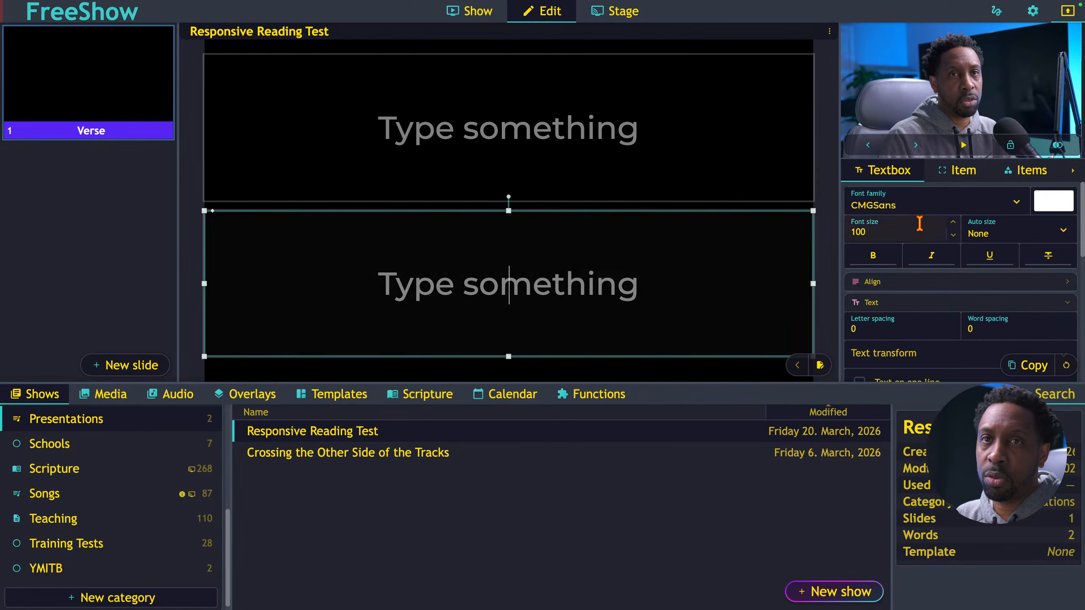
left_click(976, 179)
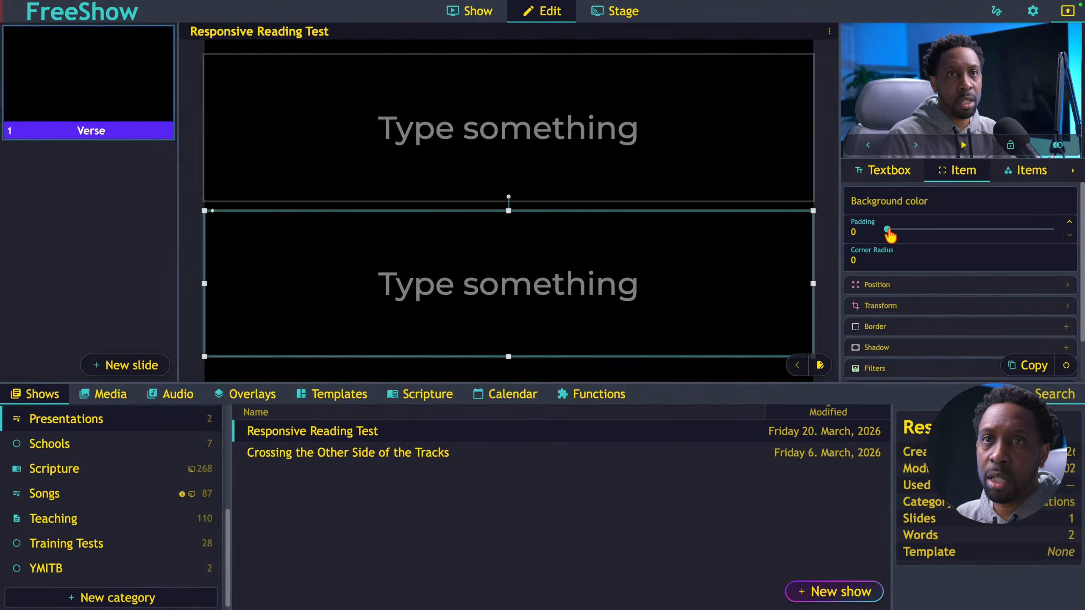
left_click(826, 196)
left_click(774, 169)
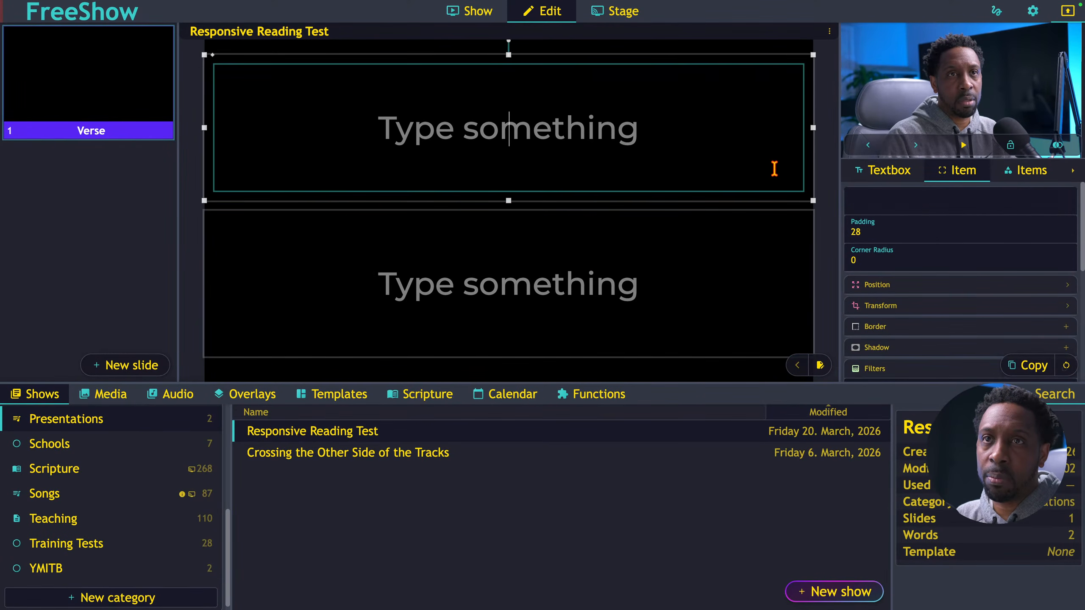
left_click(783, 238)
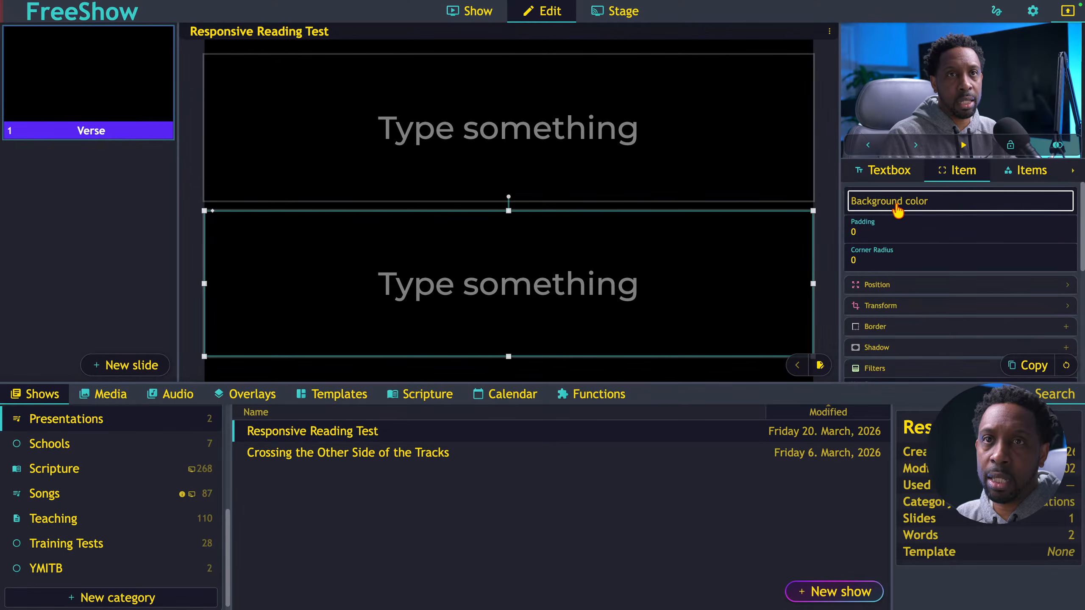
left_click_drag(891, 232, 933, 233)
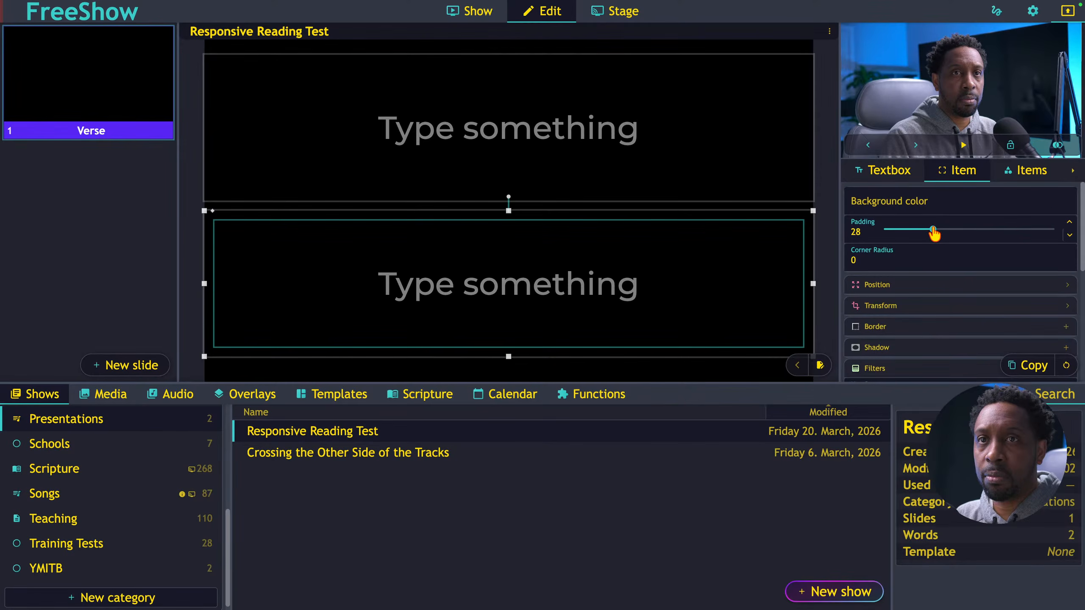
double_click(857, 232)
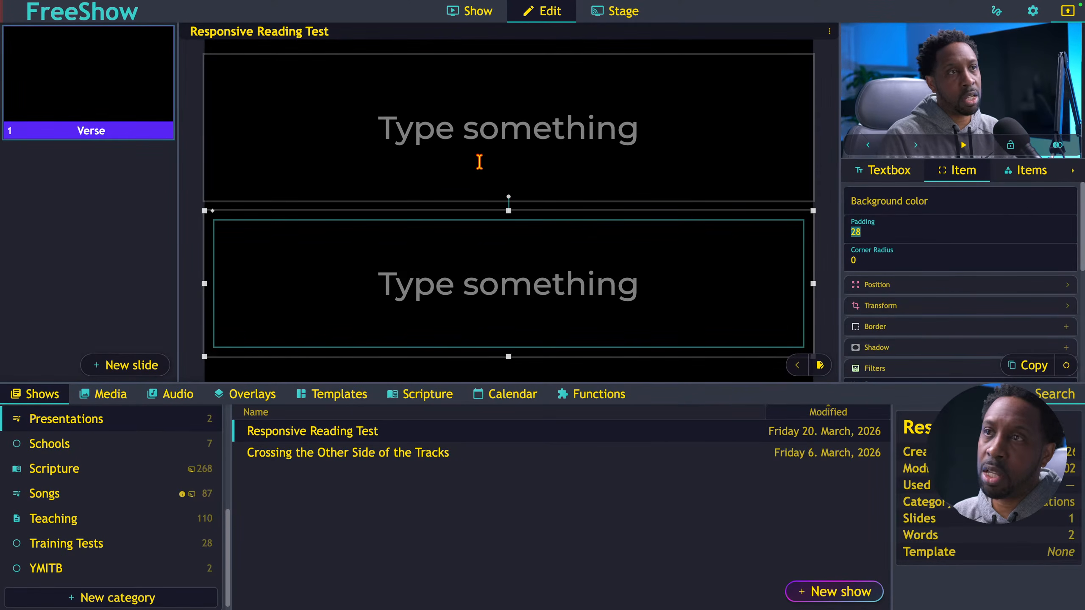
Set the upper textbox's font size to 40 and its auto size to Shrink to fit
left_click(477, 127)
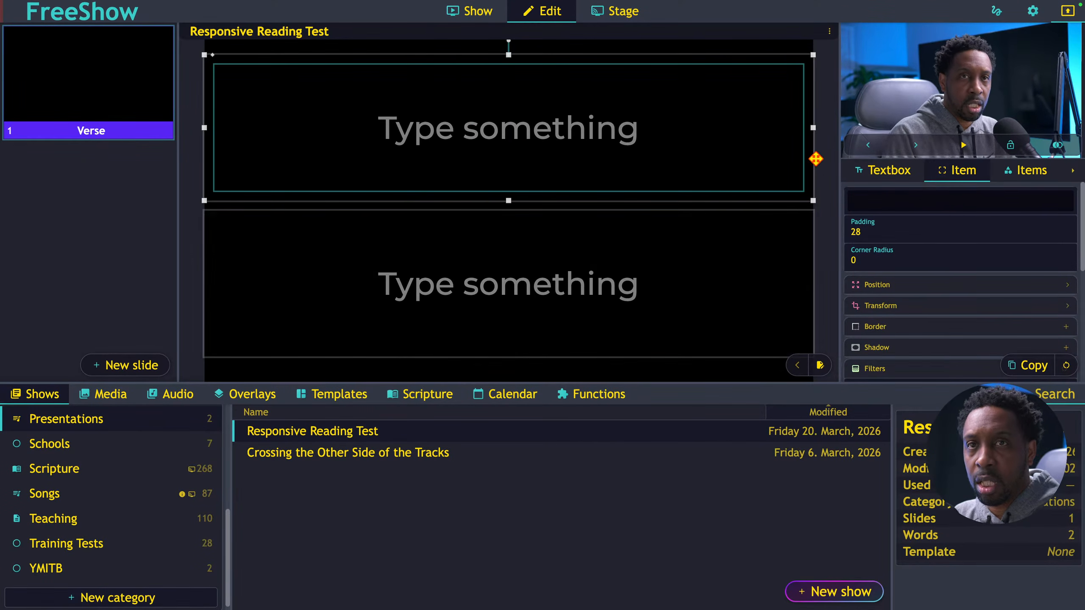
left_click(890, 171)
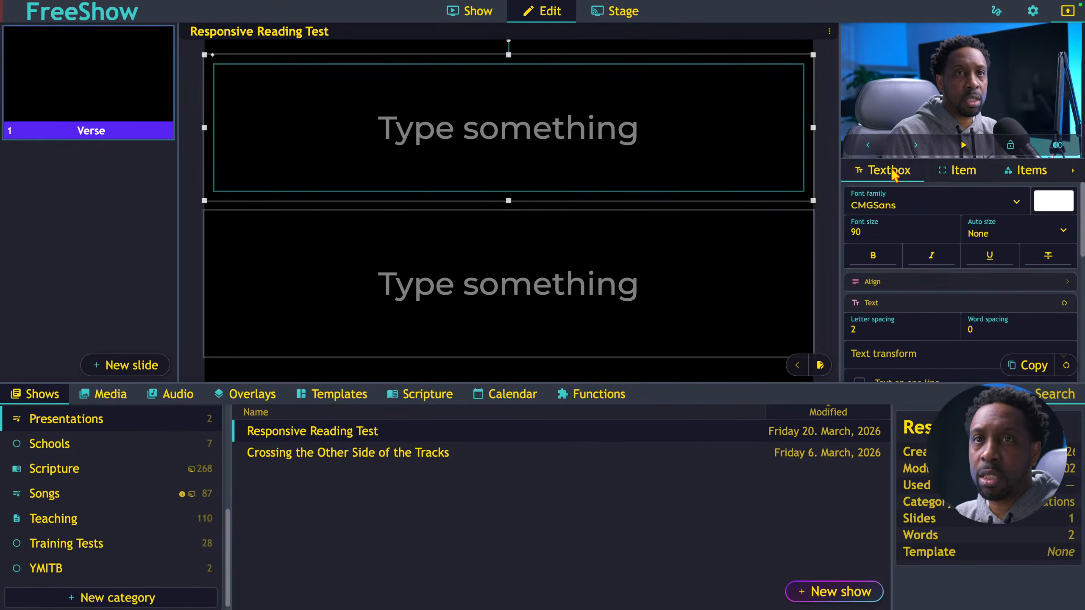
double_click(858, 232)
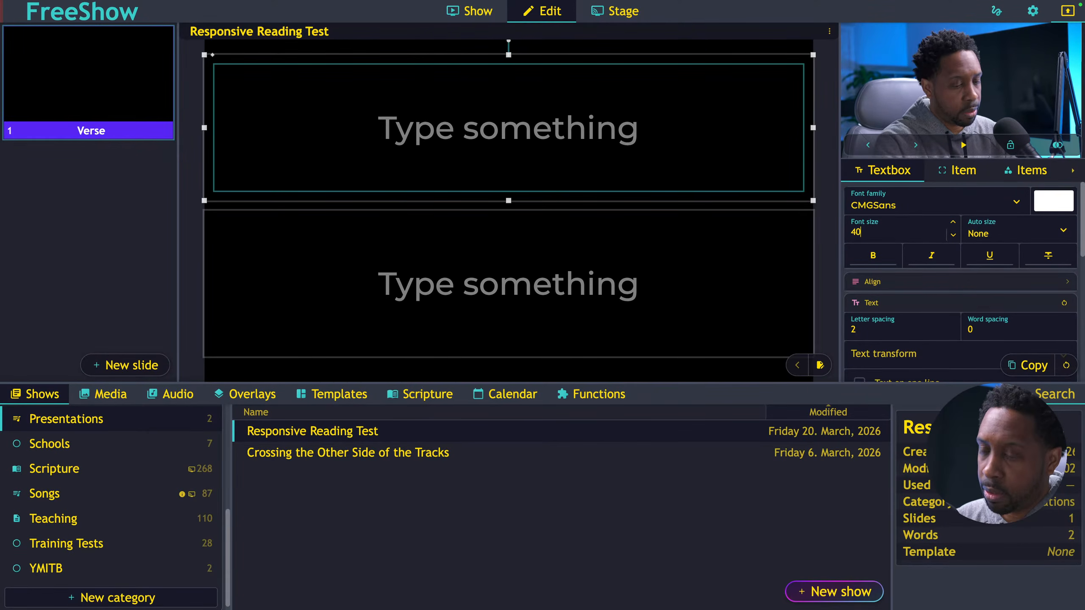
type("40")
left_click(1018, 236)
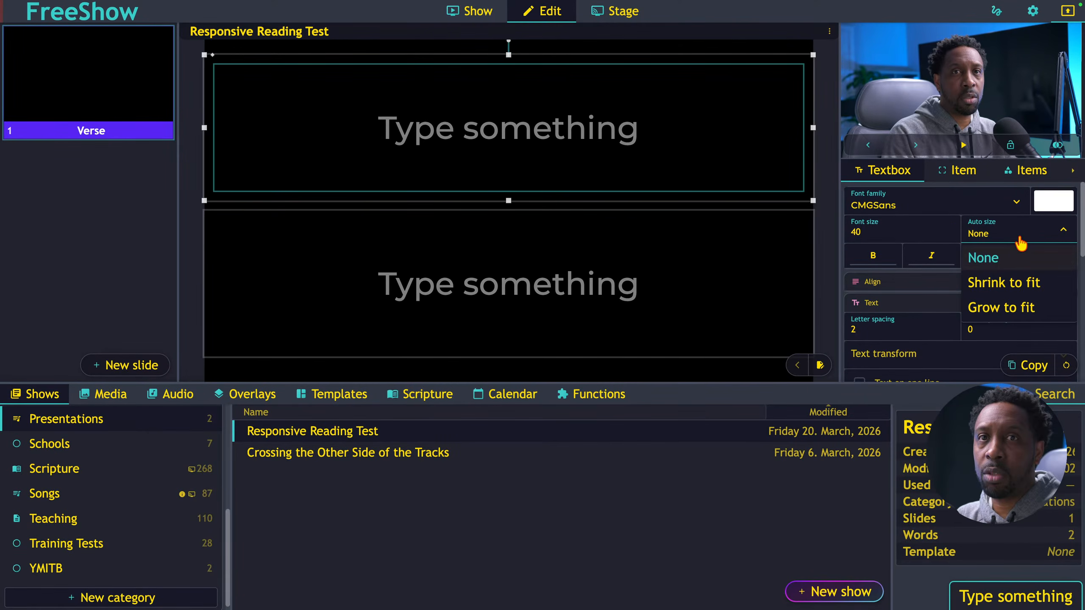
left_click(1009, 287)
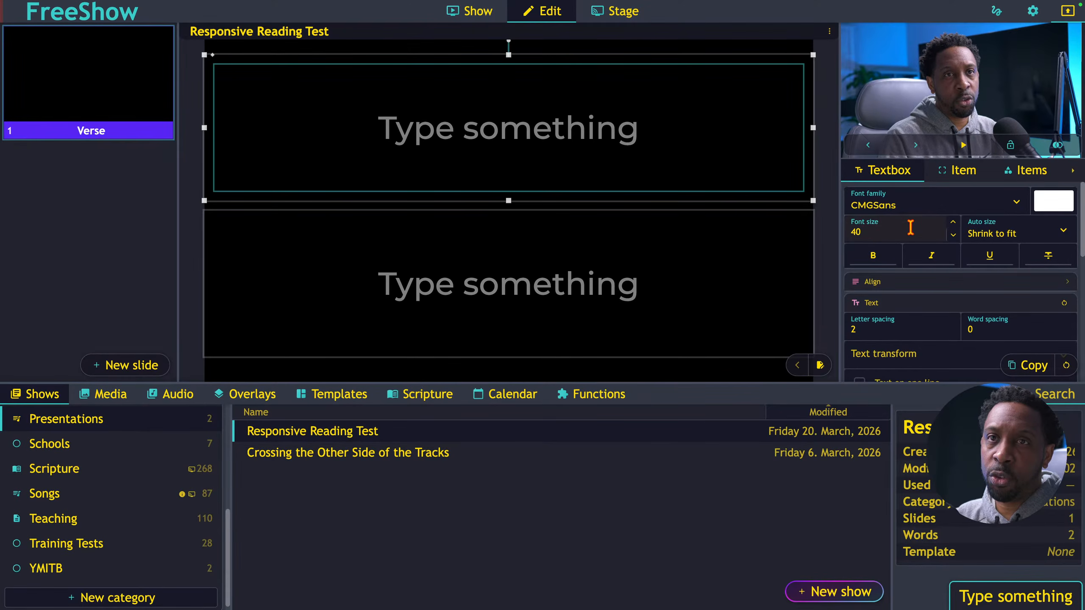
Set the lower textbox's auto size to Shrink to fit
left_click(592, 283)
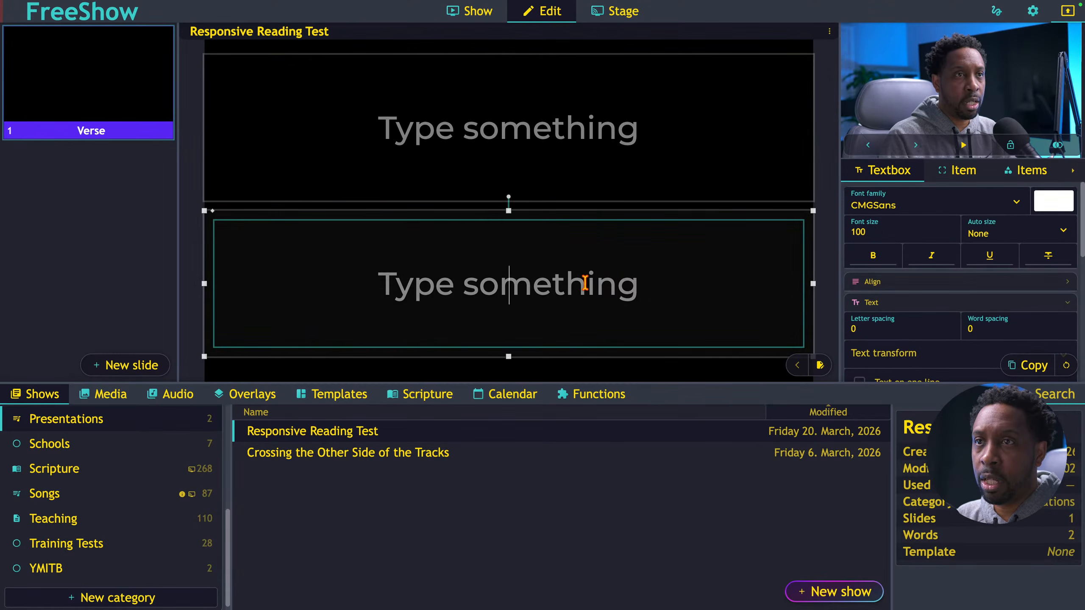
left_click(1004, 239)
left_click(992, 285)
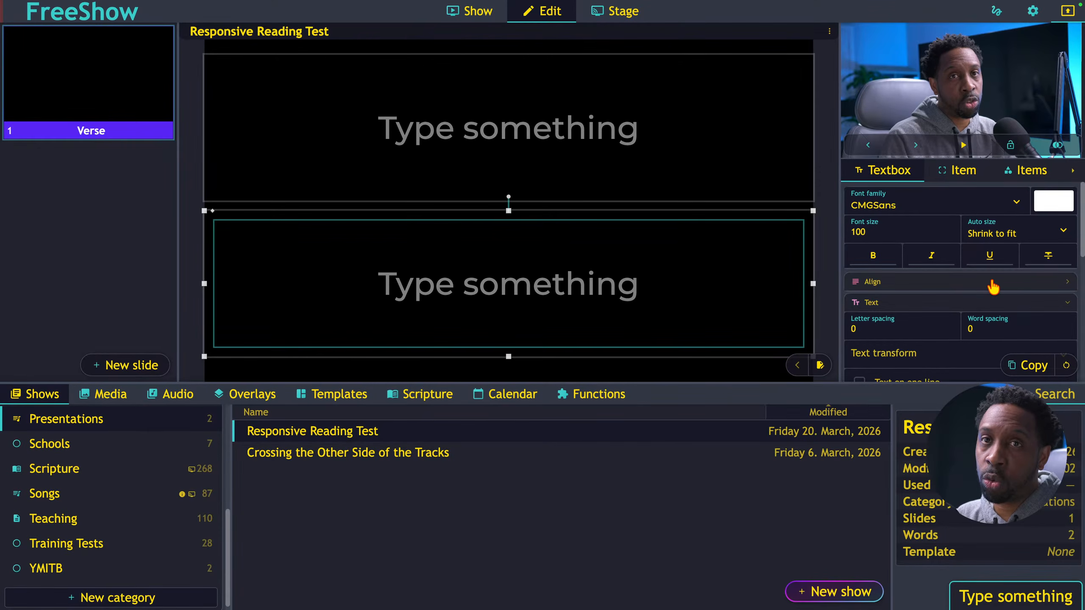
Enter the text "Statement 1 Reader" in the upper textbox
left_click(517, 115)
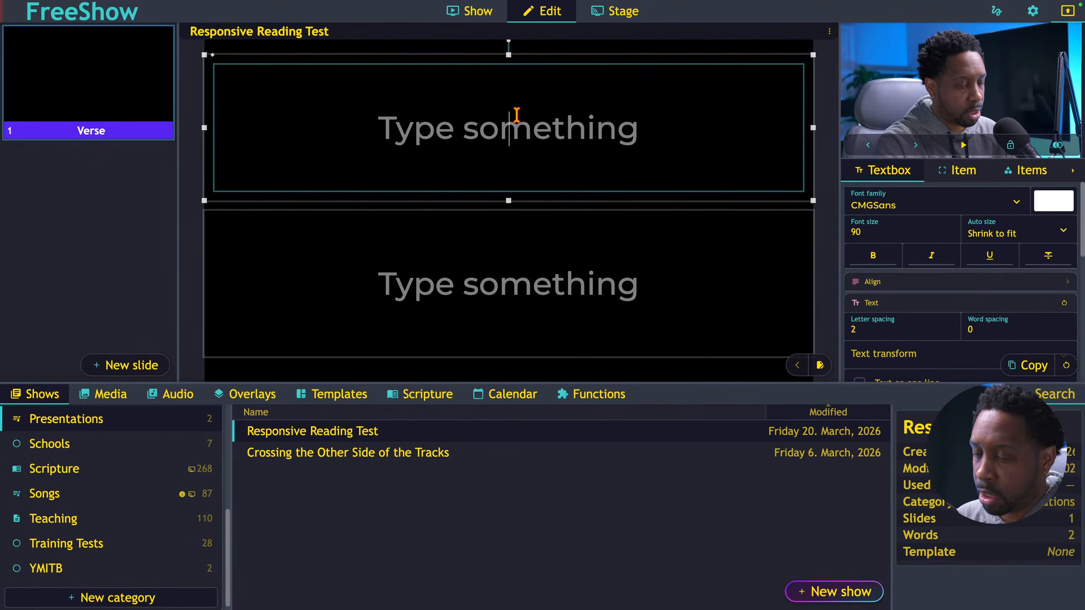
type("State")
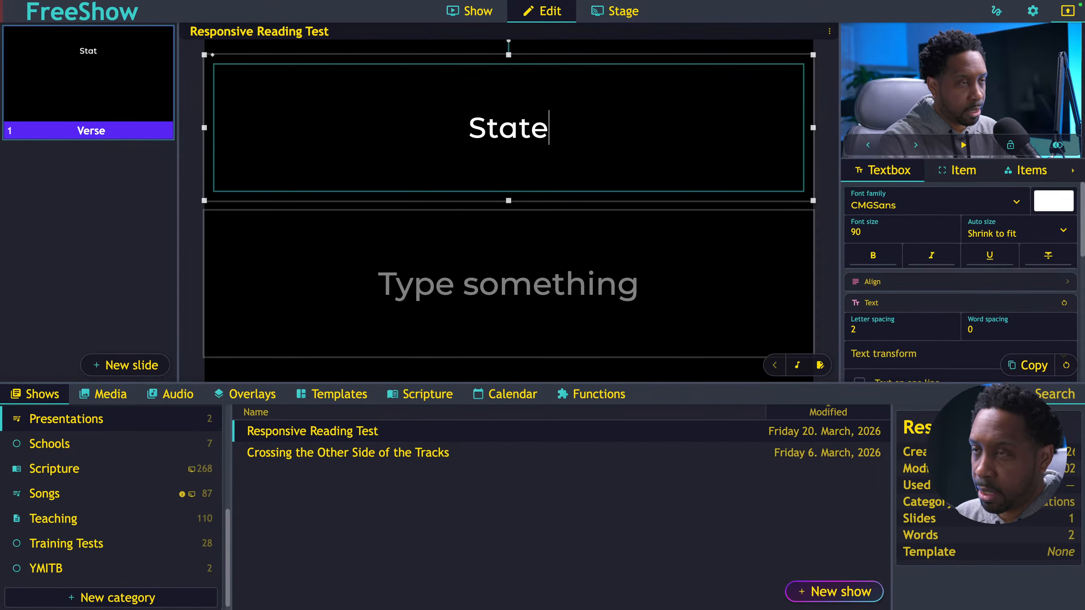
type("ment")
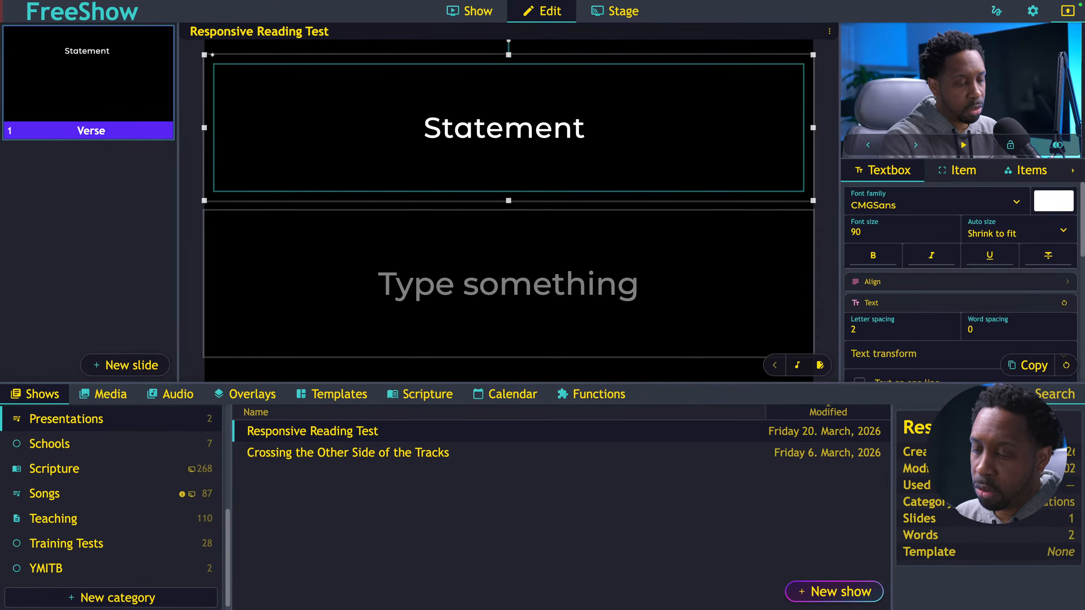
type(" 1")
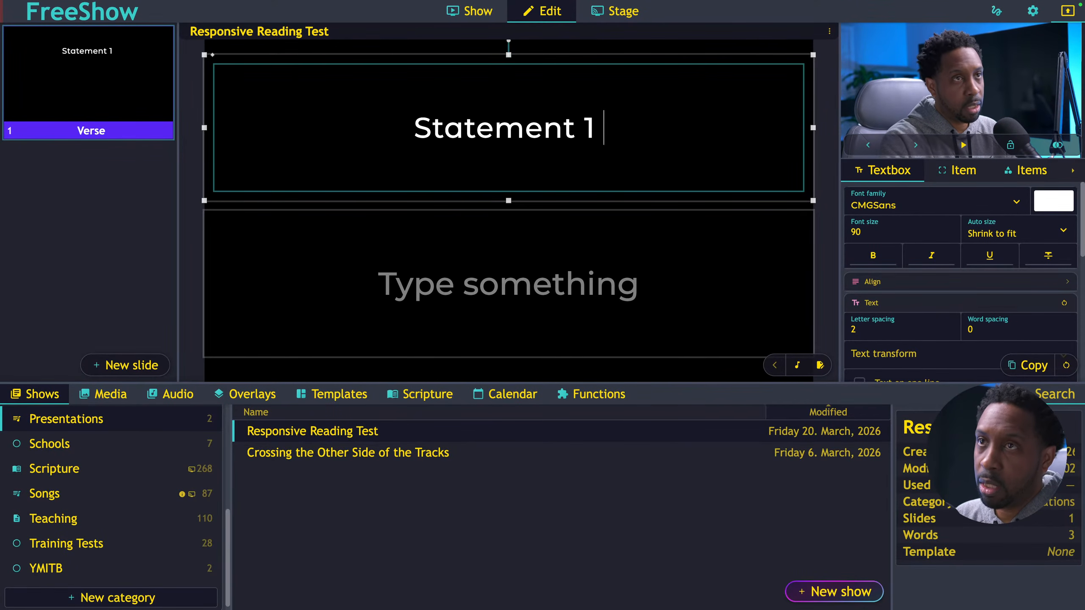
type(" Reader")
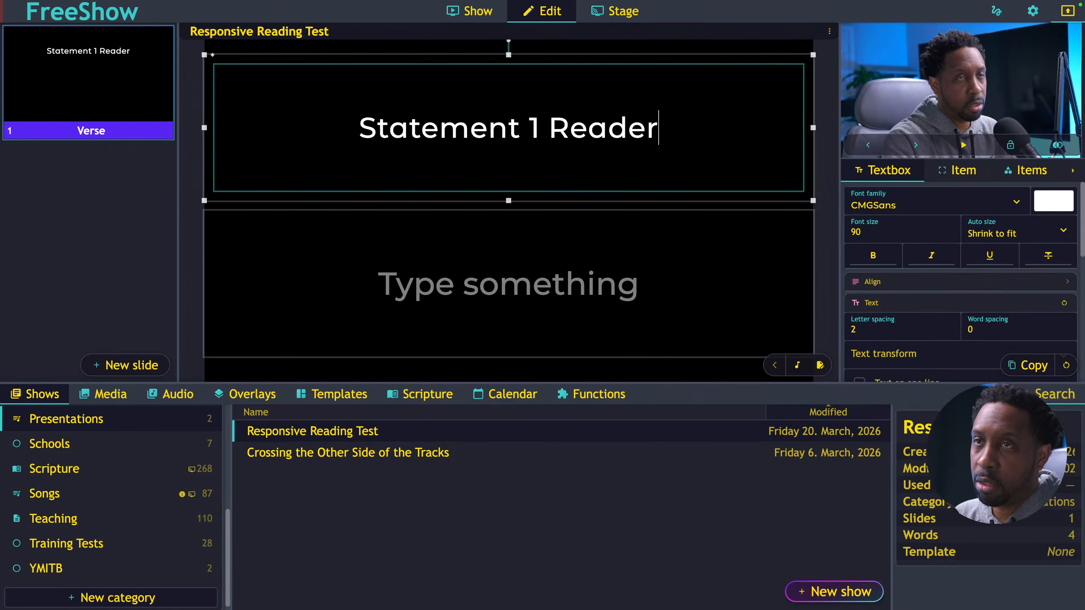
Copy the whole text of the upper textbox into the lower textbox
key("ctrl+a")
key("ctrl+c")
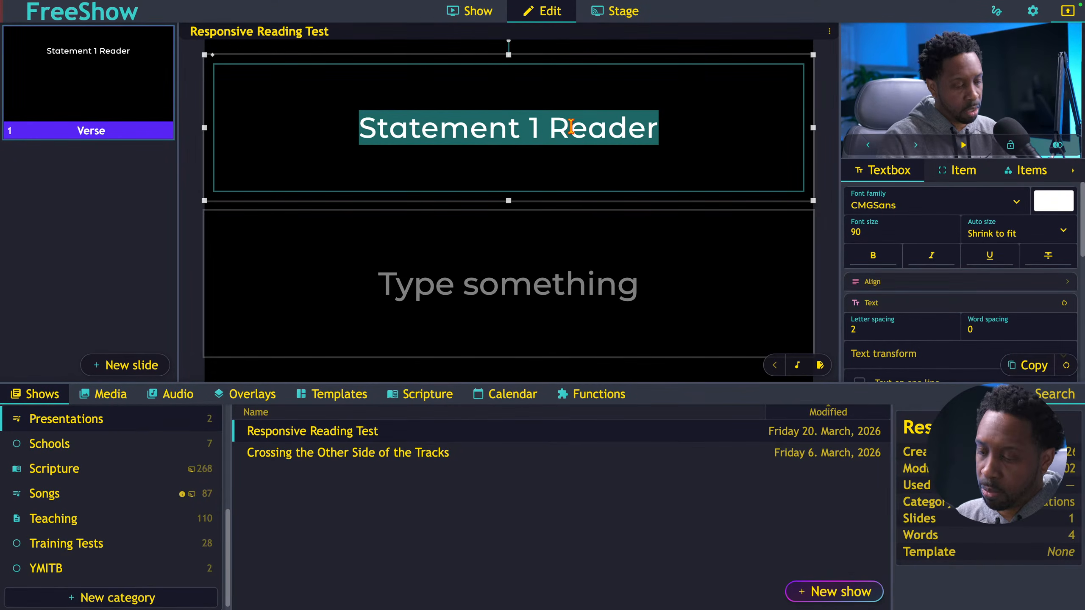
left_click(524, 272)
key("ctrl+v")
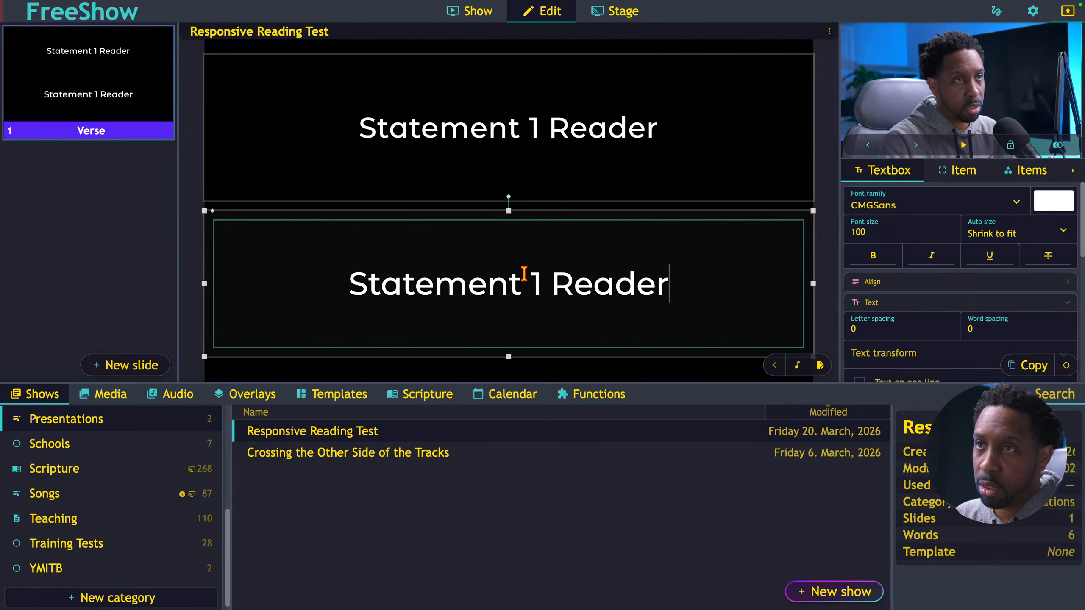
Replace the word "Reader" in the lower textbox so its text reads "Statement 1 Response"
double_click(599, 292)
type("REspomnse")
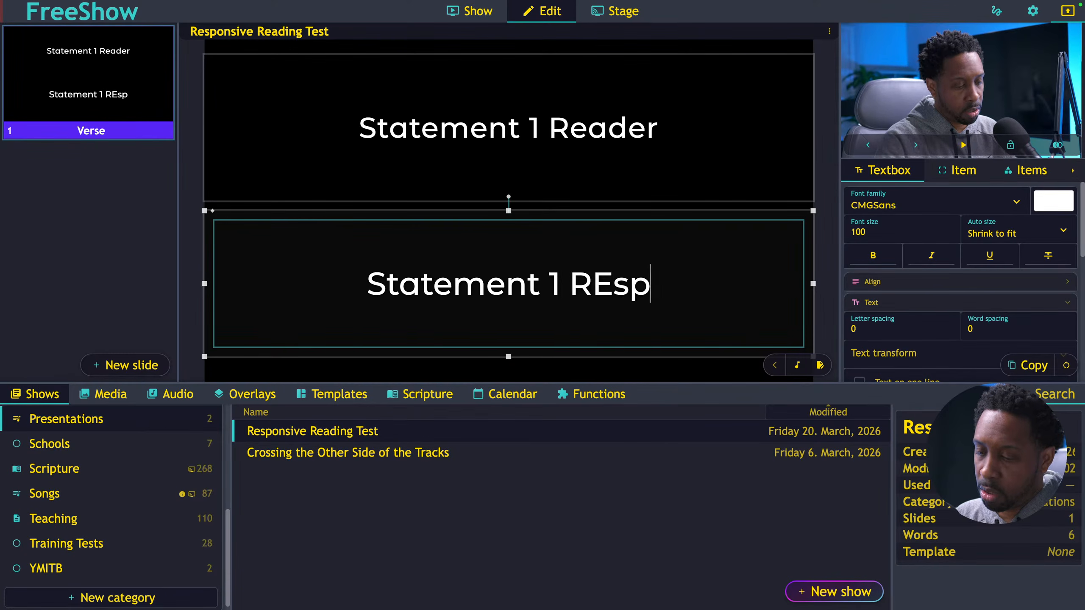
key("BackSpace")
key("BackSpace")
key("BackSpace")
key("BackSpace")
key("BackSpace")
key("BackSpace")
key("BackSpace")
key("BackSpace")
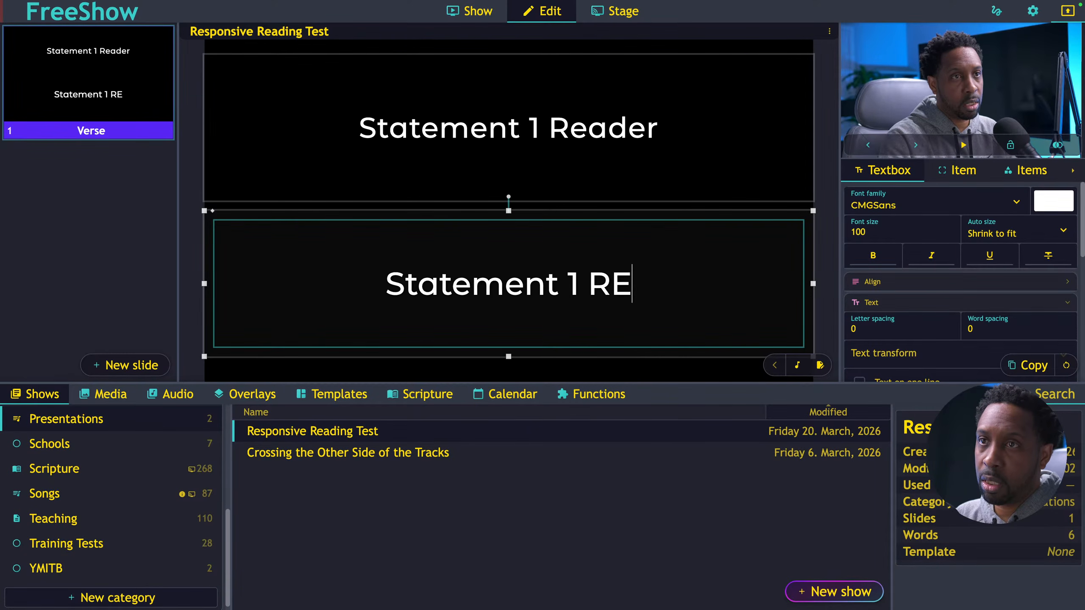
type("esponse")
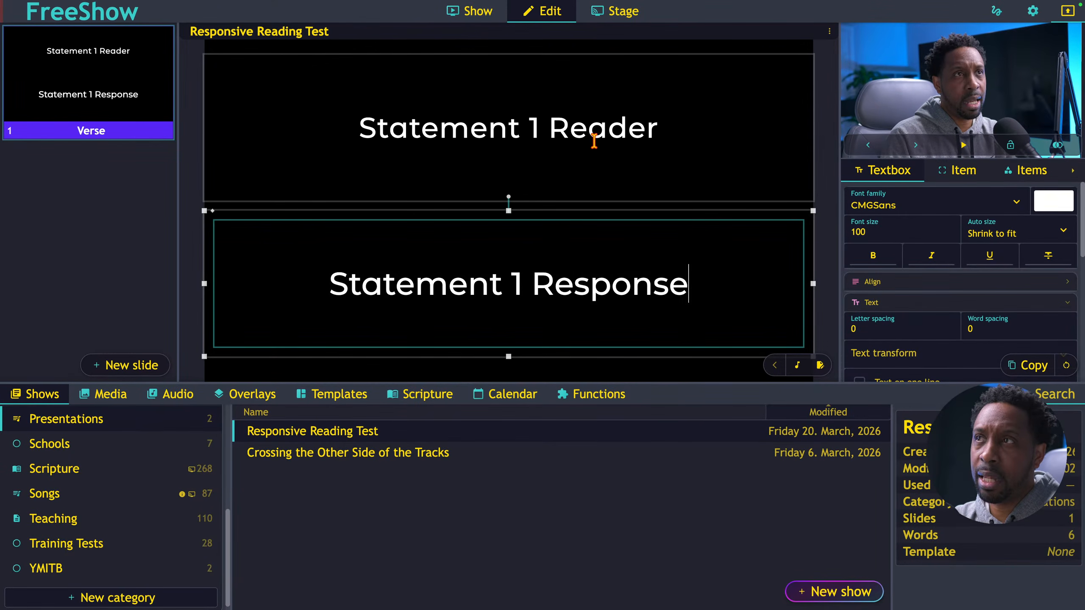
Set the font size of the "Statement 1 Reader" text to 40
left_click(553, 133)
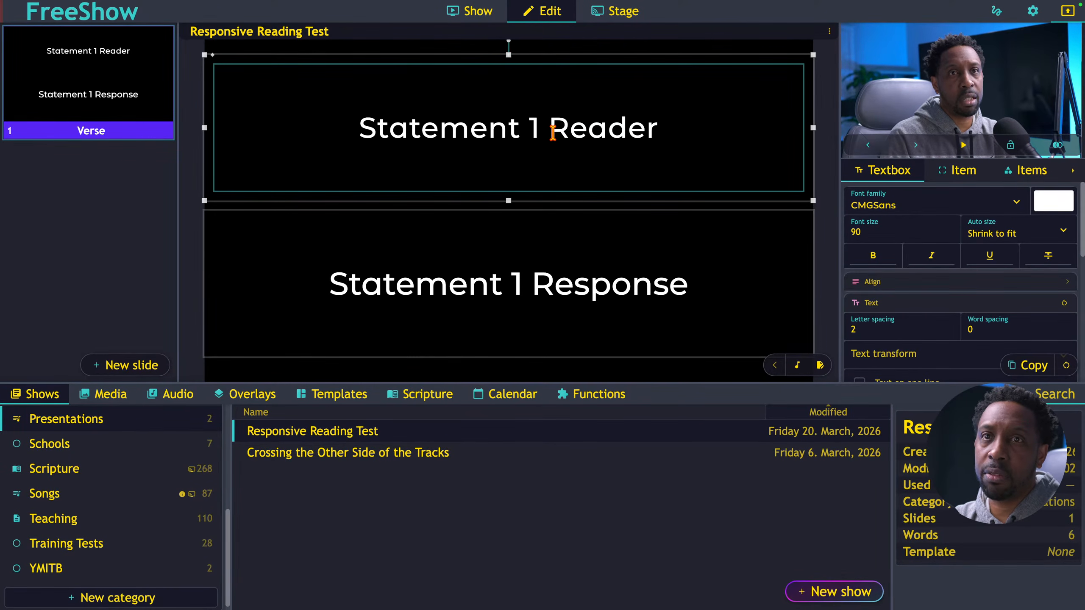
double_click(856, 235)
type("40")
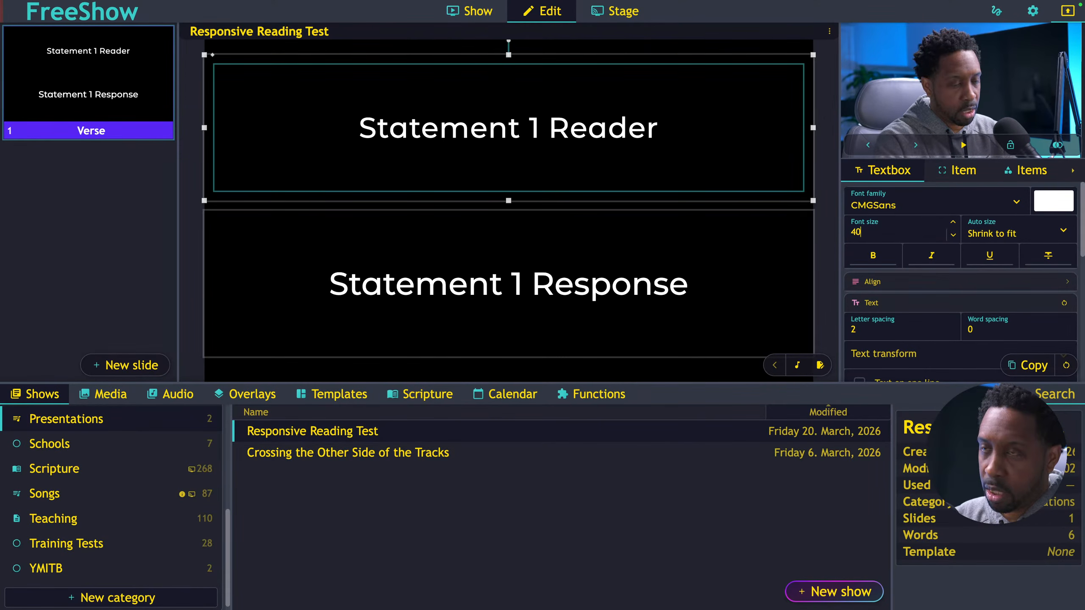
key("Return")
left_click(636, 302)
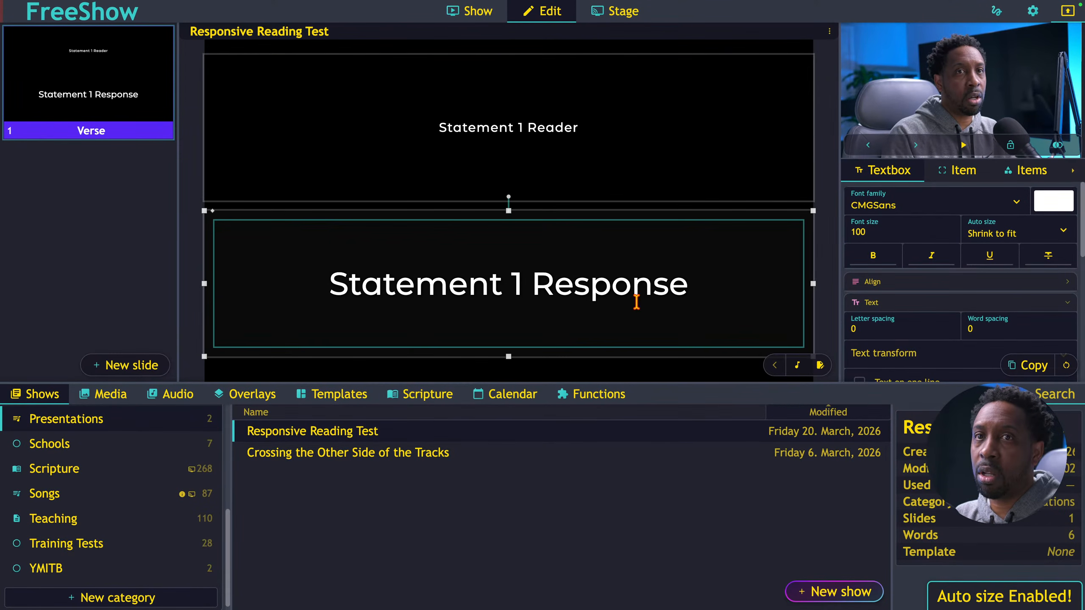
left_click(600, 133)
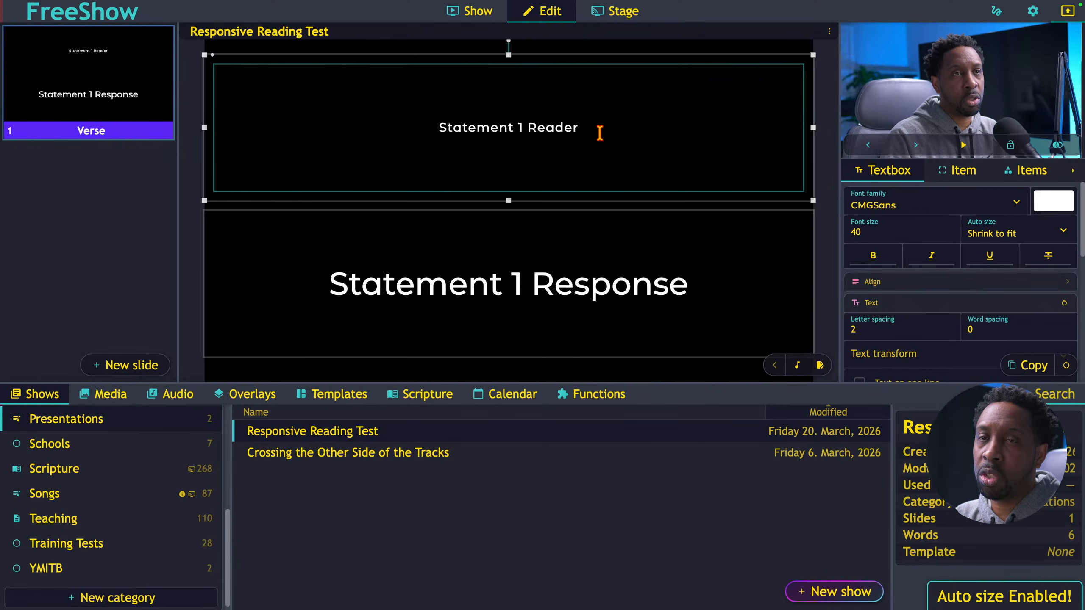
left_click(582, 261)
Give the upper "Statement 1 Reader" textbox the Reveal on click item action
left_click(592, 147)
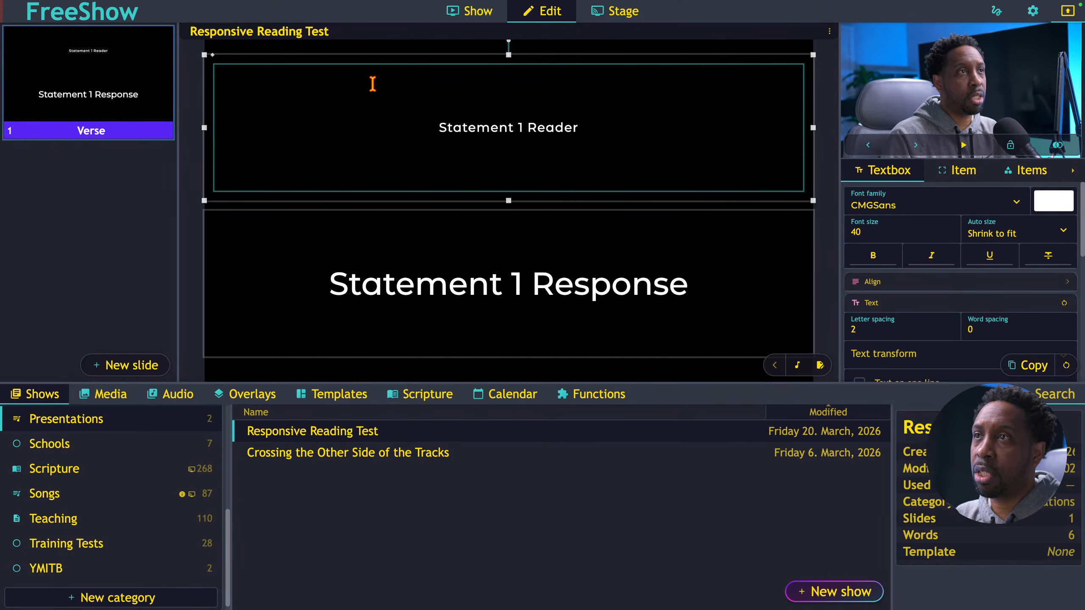
right_click(380, 50)
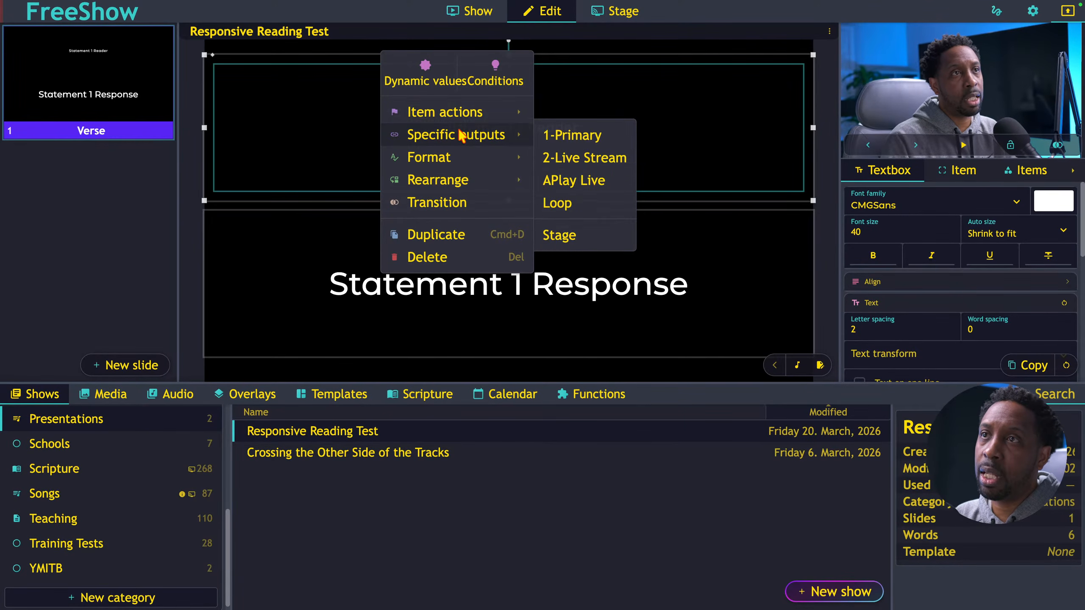
mouse_move(474, 118)
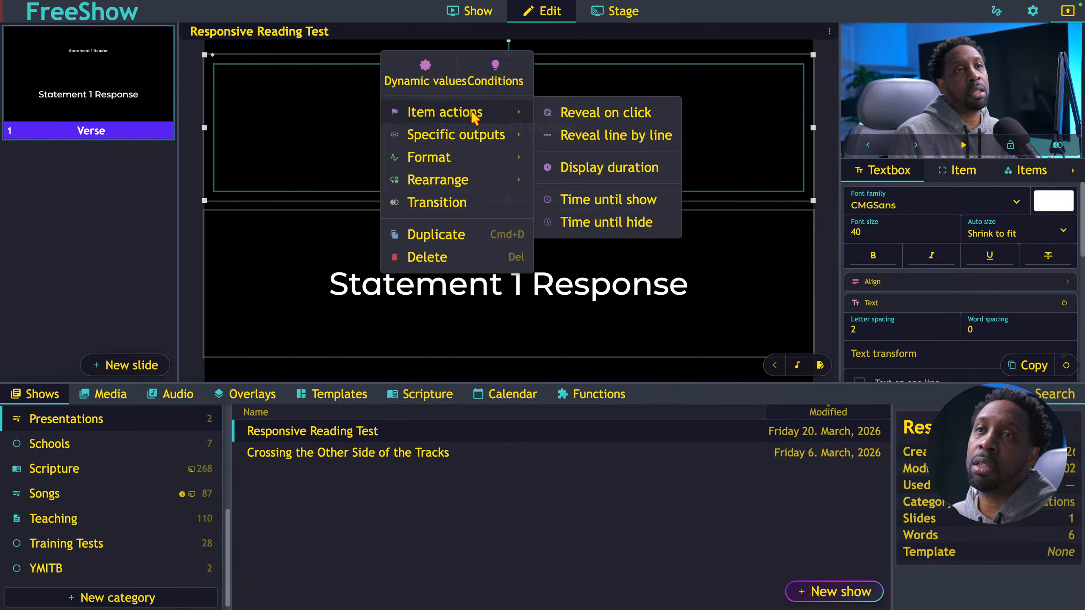
left_click(585, 124)
Give the lower "Statement 1 Response" textbox the Reveal on click item action
right_click(476, 234)
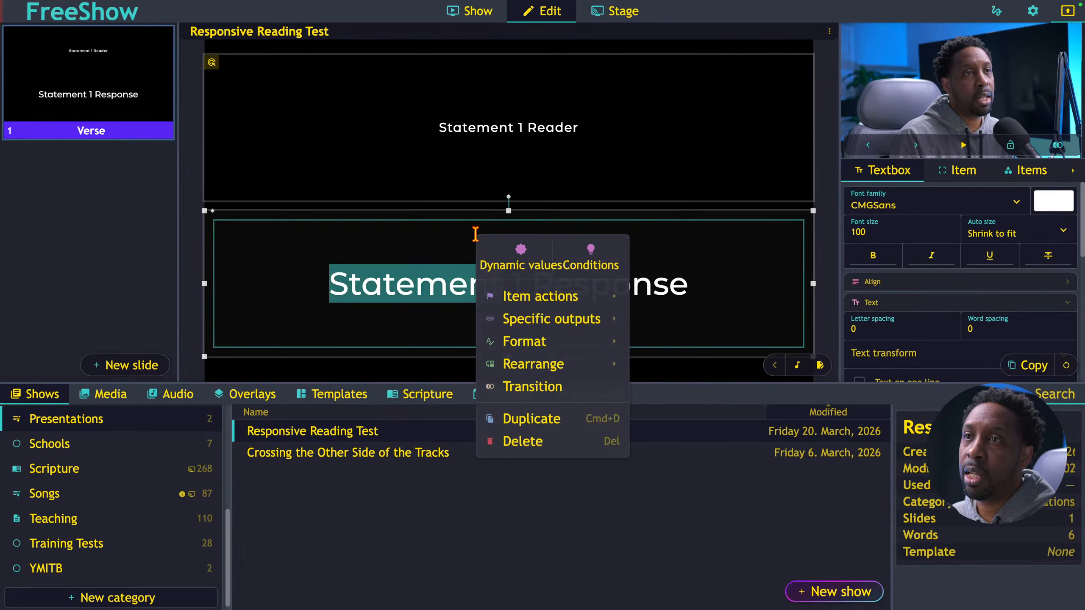
mouse_move(540, 301)
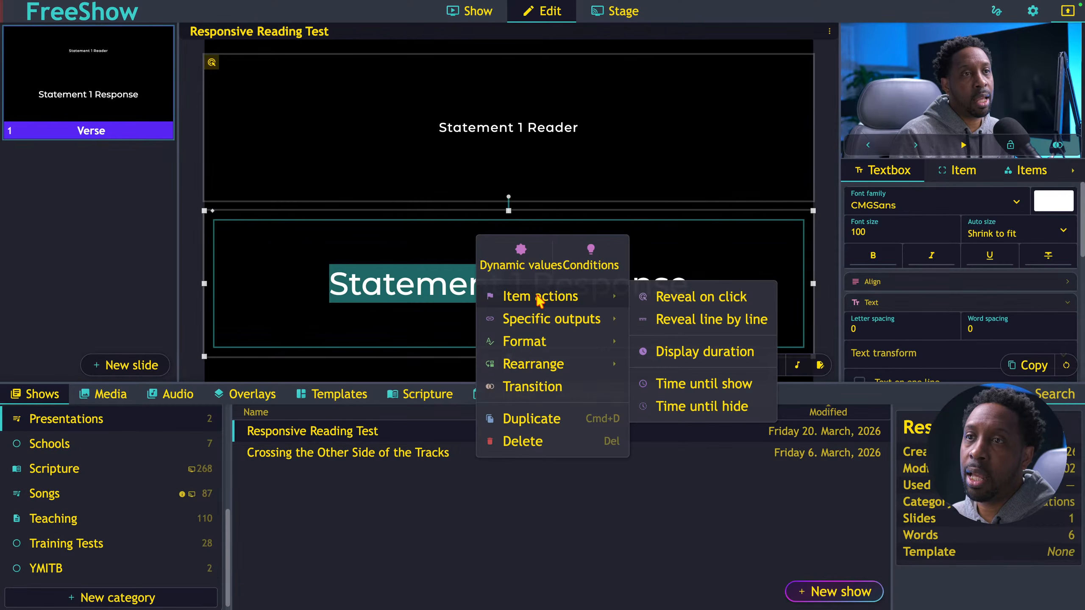
left_click(677, 299)
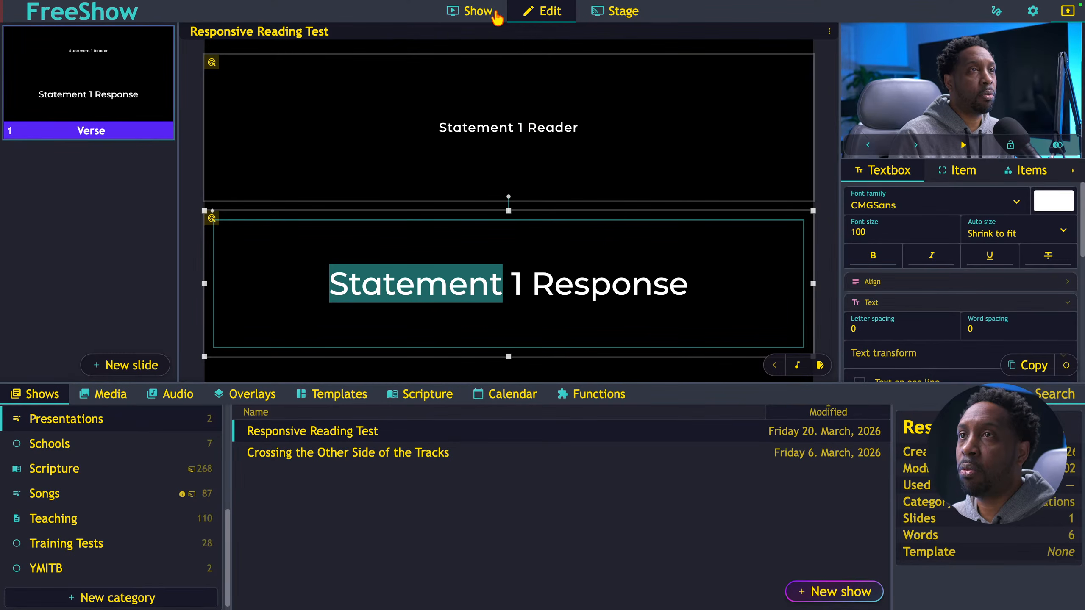
Duplicate the "Statement 1" slide within the Responsive Reading Test show
right_click(102, 110)
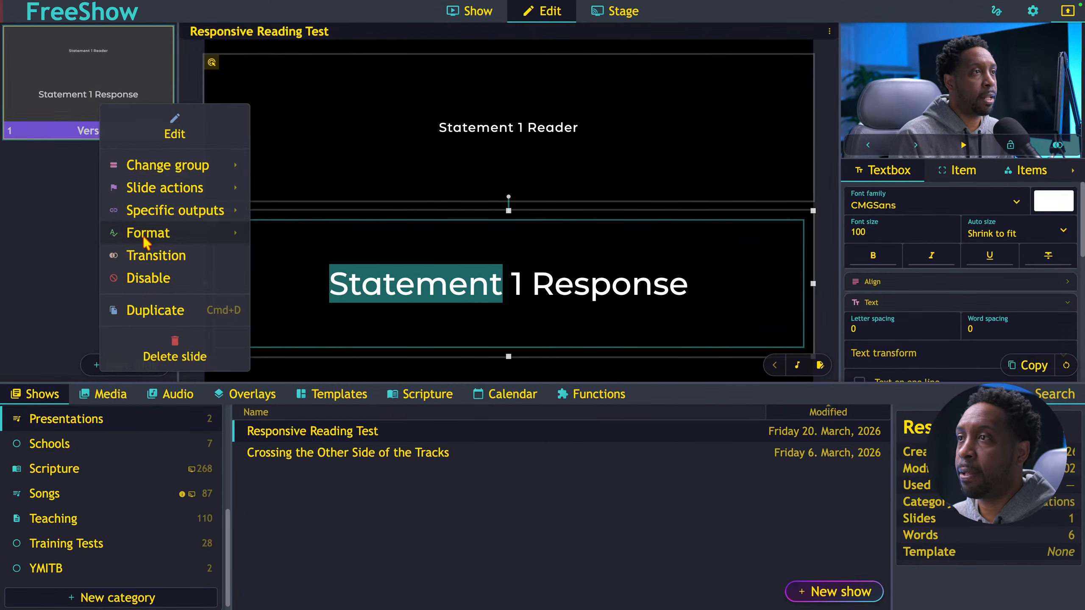
left_click(145, 304)
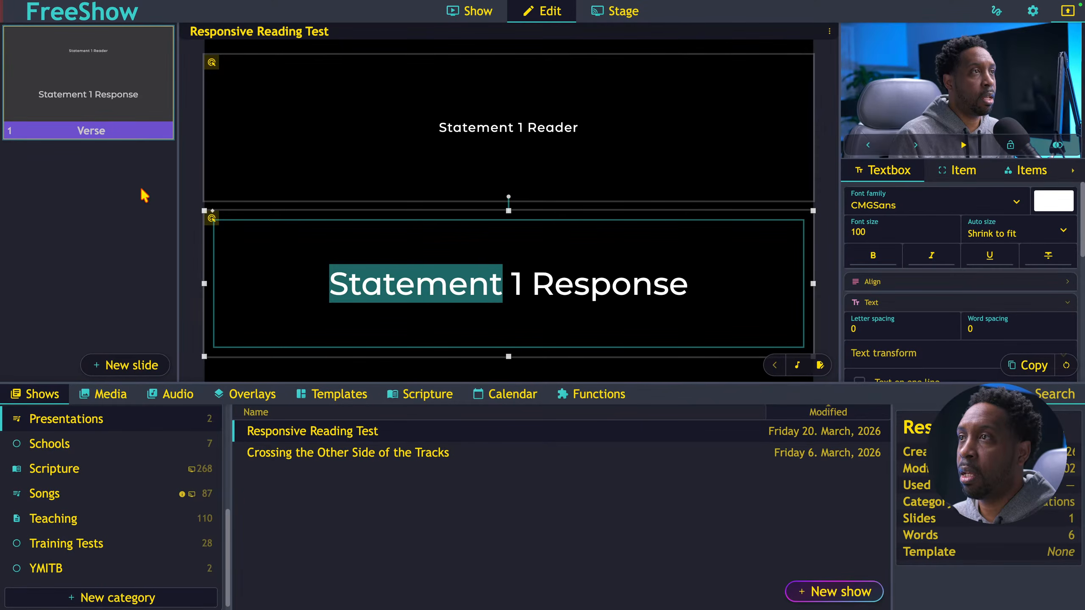
right_click(95, 128)
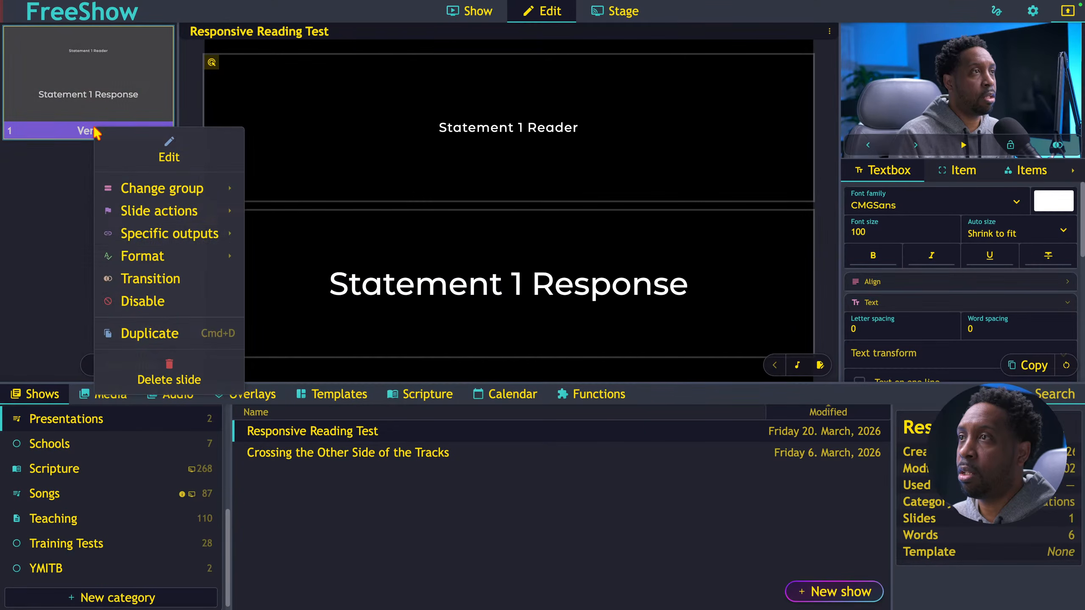
left_click(133, 334)
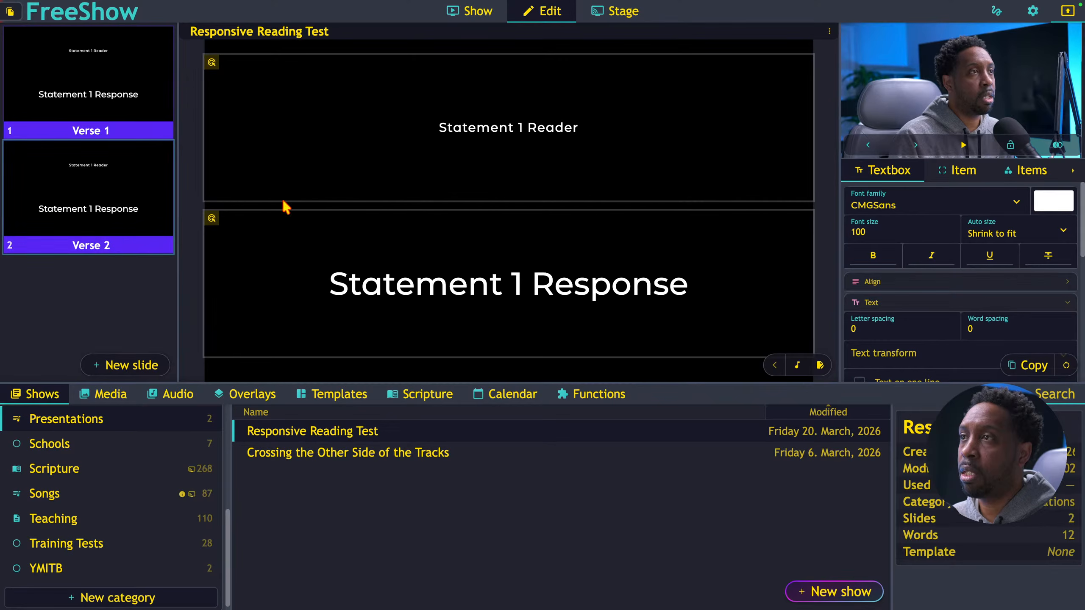
Change the duplicated slide's two texts to "Statement 2 Reader" and "Statement 2 Response"
left_click(523, 131)
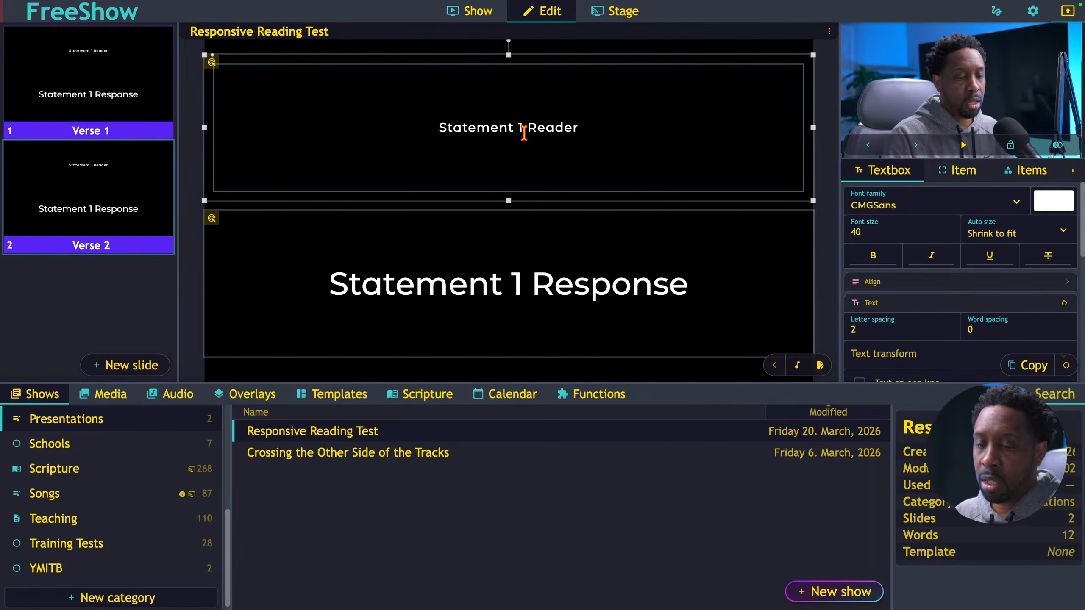
key("BackSpace")
type("2")
left_click(518, 280)
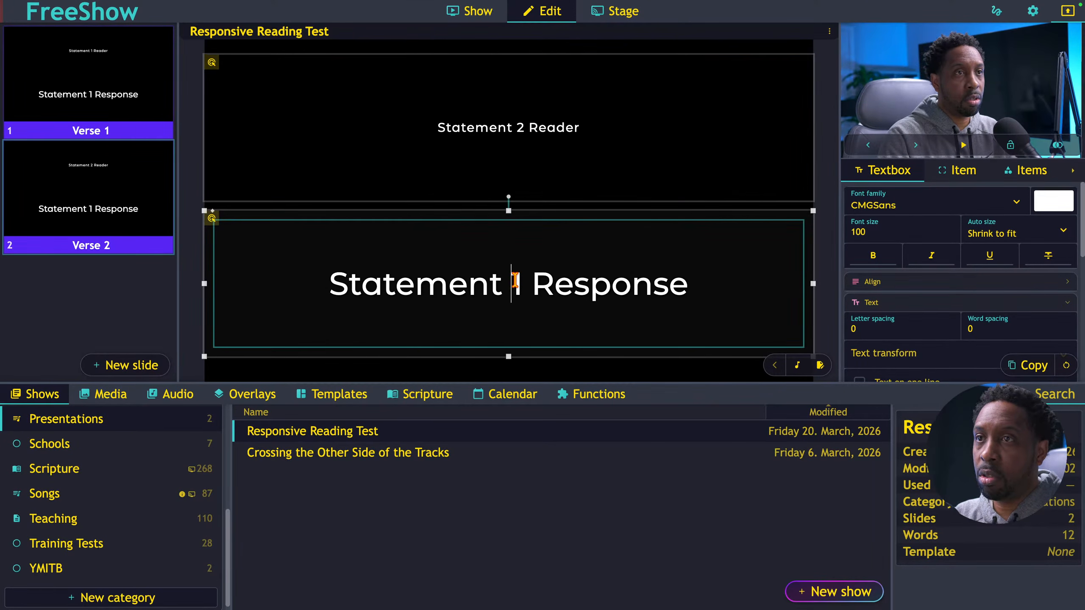
key("BackSpace")
type("2")
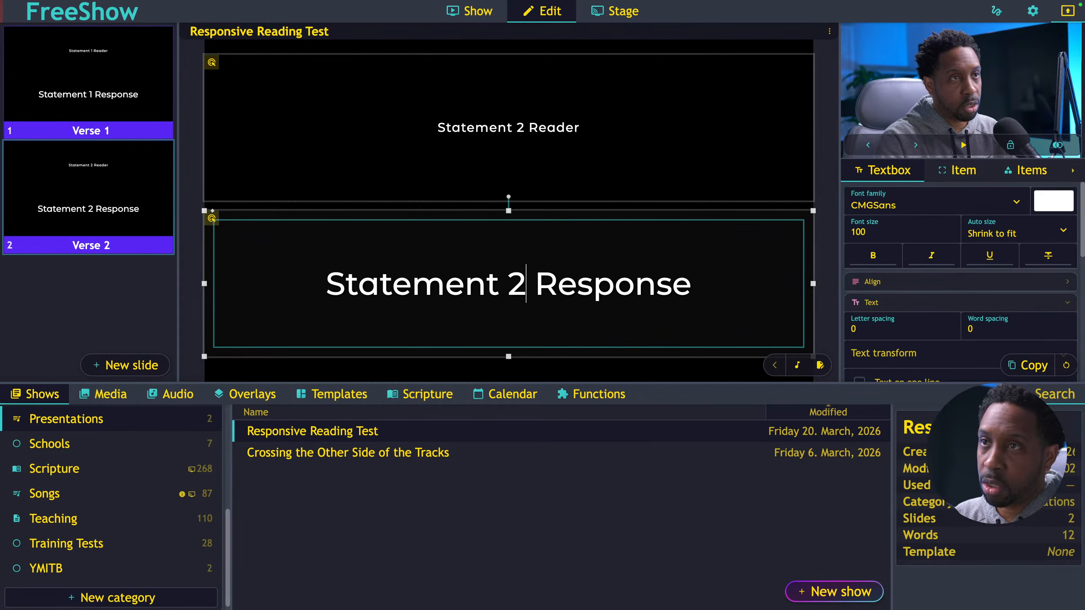
Return to the show's slide view and clear the output, including the locked GH5 camera overlay
left_click(475, 11)
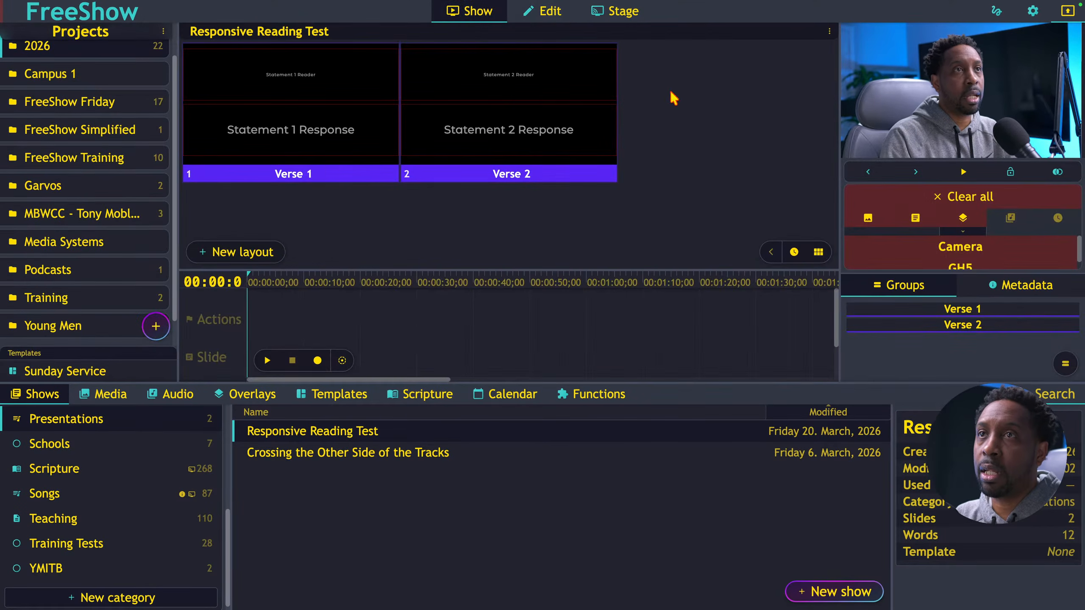
left_click(969, 197)
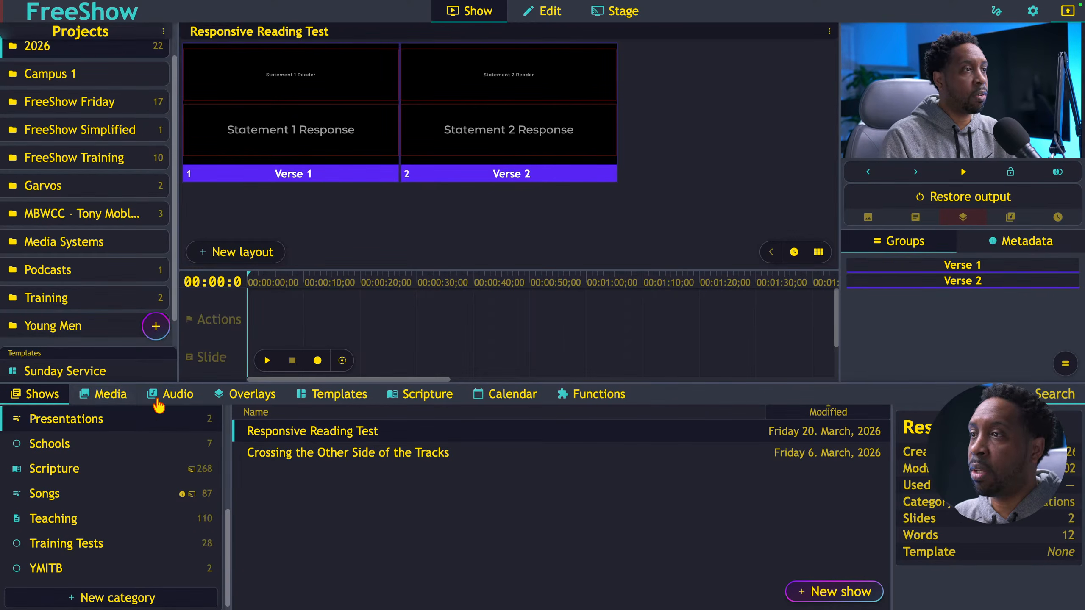
left_click(215, 398)
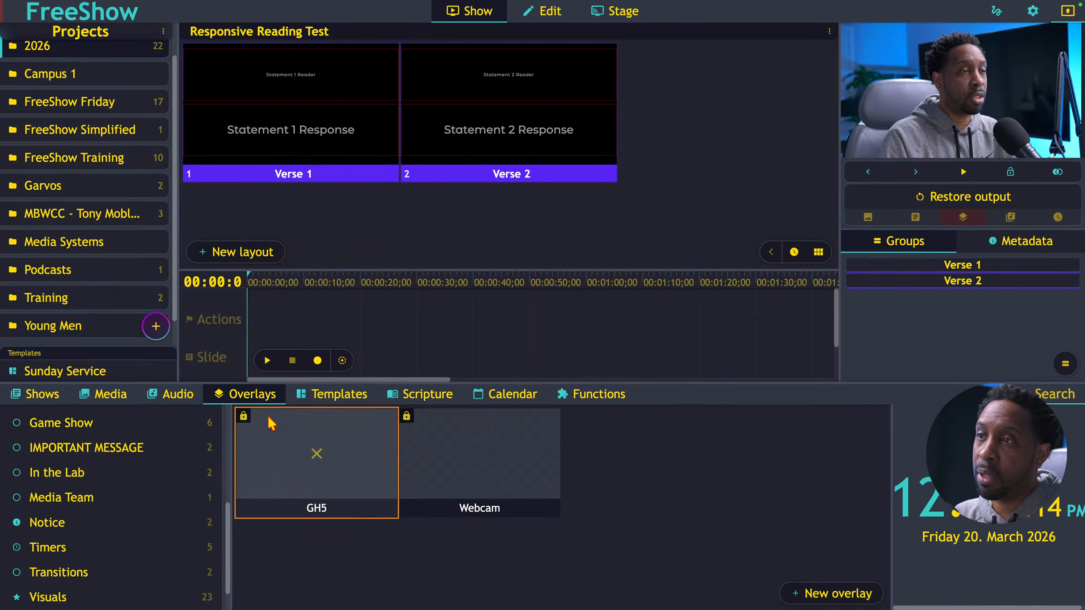
left_click(245, 421)
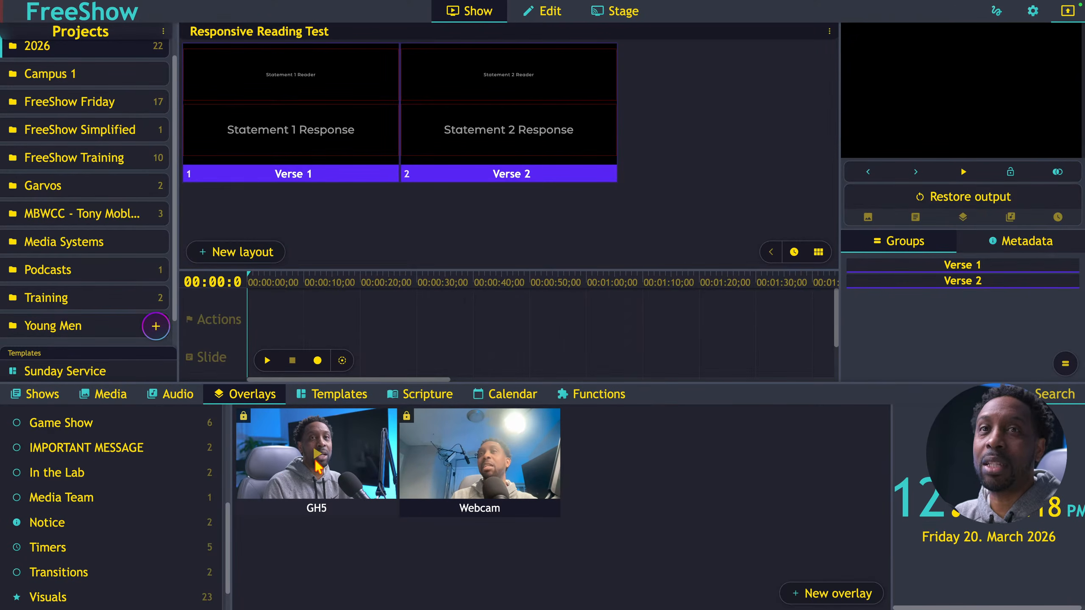
right_click(284, 466)
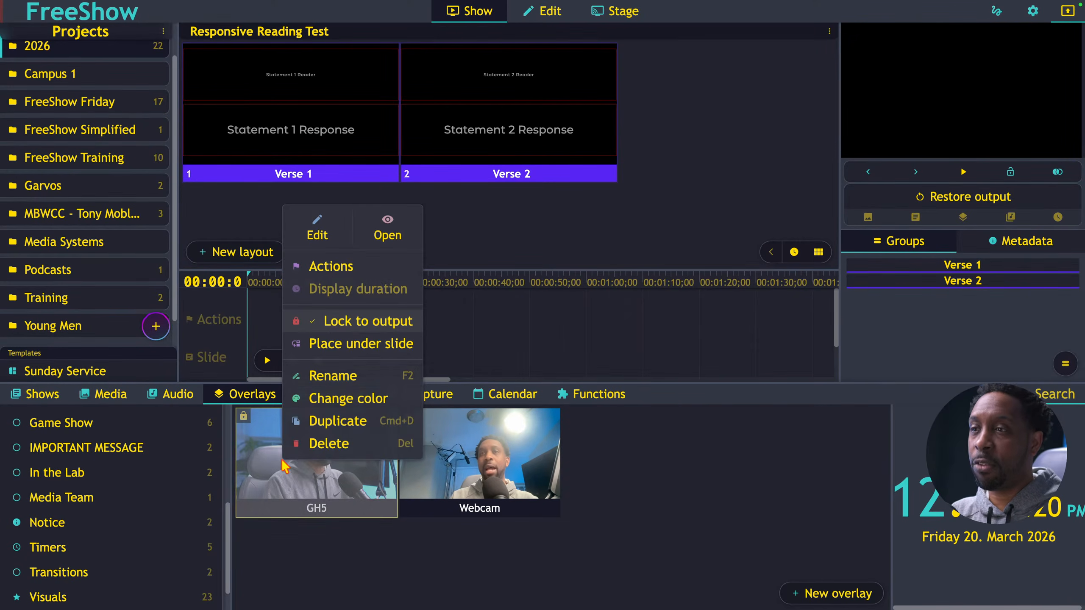
left_click(344, 329)
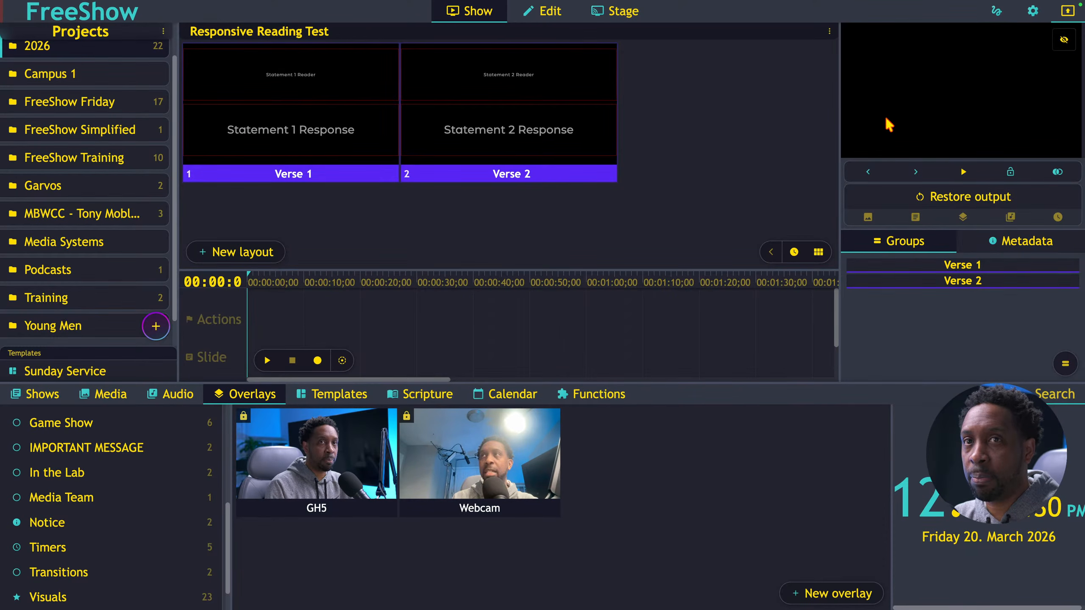
Present Verse 1 and Verse 2 in turn to test how their textboxes are revealed
left_click(265, 84)
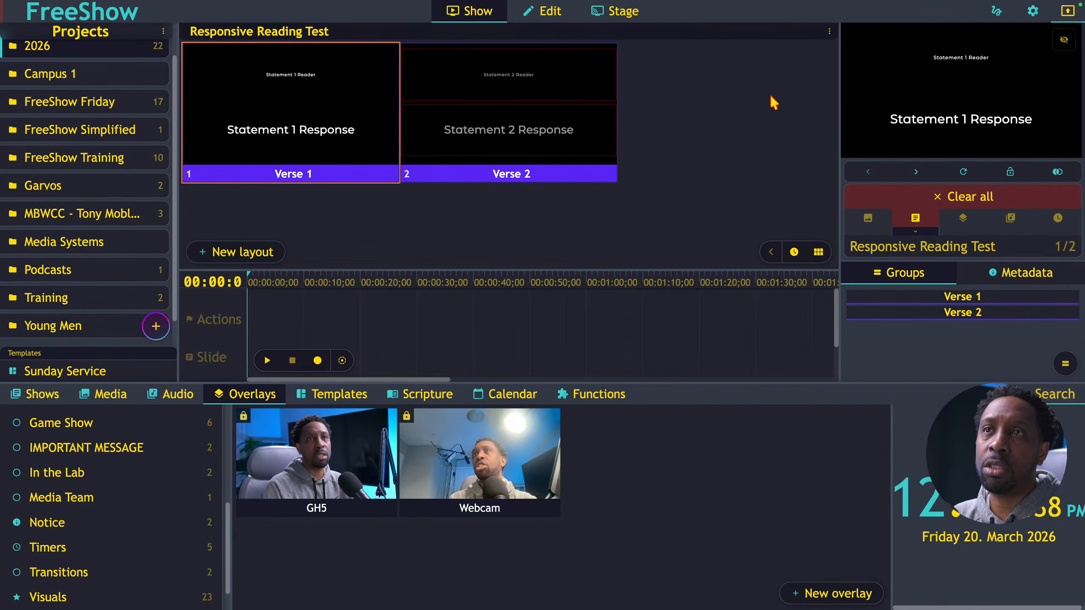
left_click(496, 116)
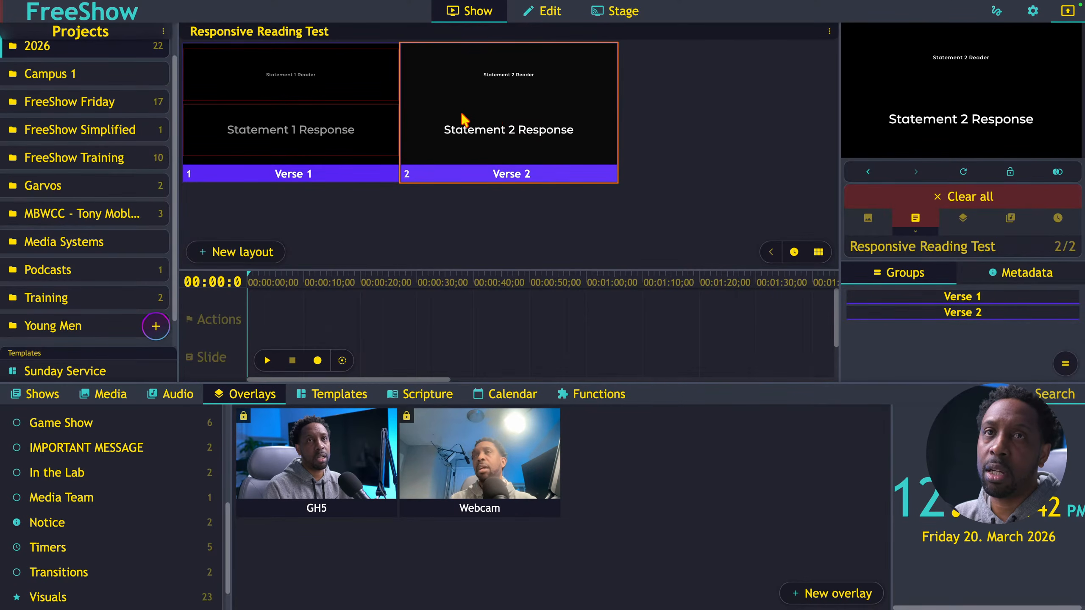
Turn off Reveal on click for the "Statement 1 Reader" textbox on the Verse 1 slide
left_click(266, 130)
left_click(546, 11)
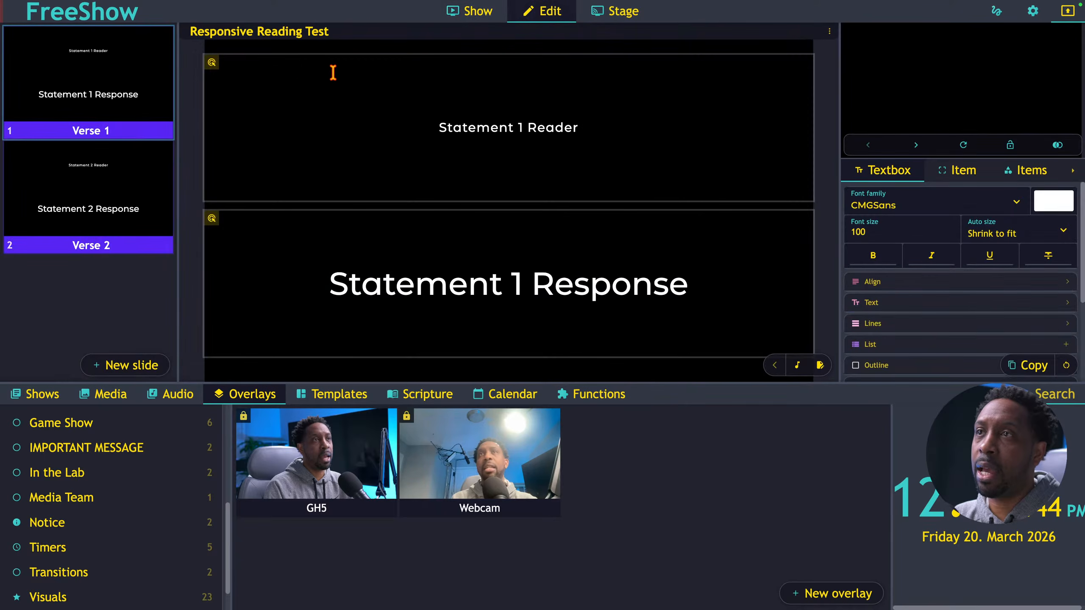
right_click(301, 84)
mouse_move(386, 150)
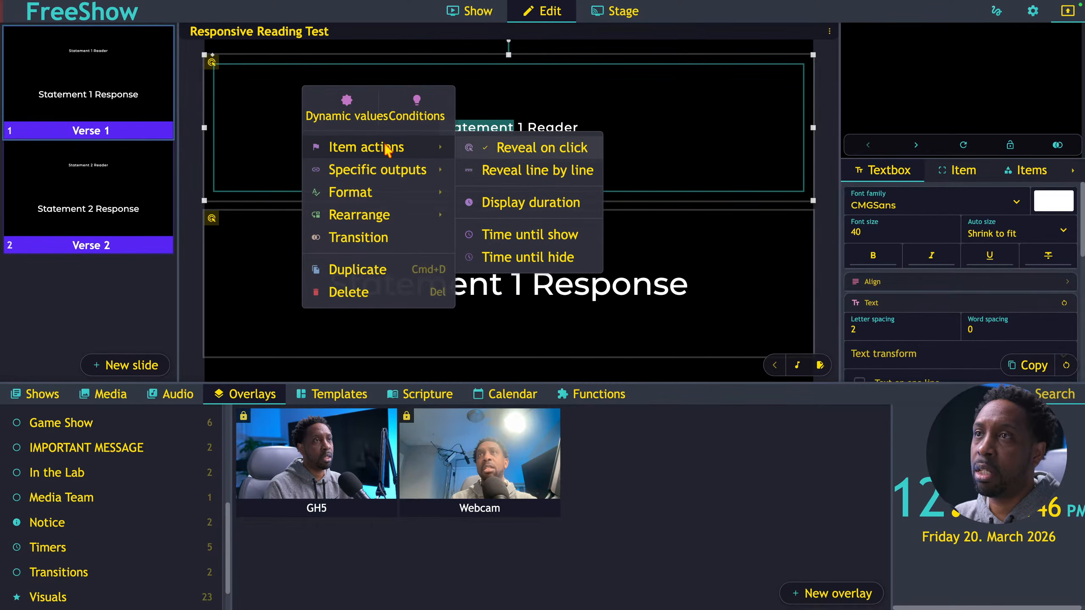
left_click(517, 150)
Turn off Reveal on click for the "Statement 2 Reader" textbox on the Verse 2 slide
left_click(128, 190)
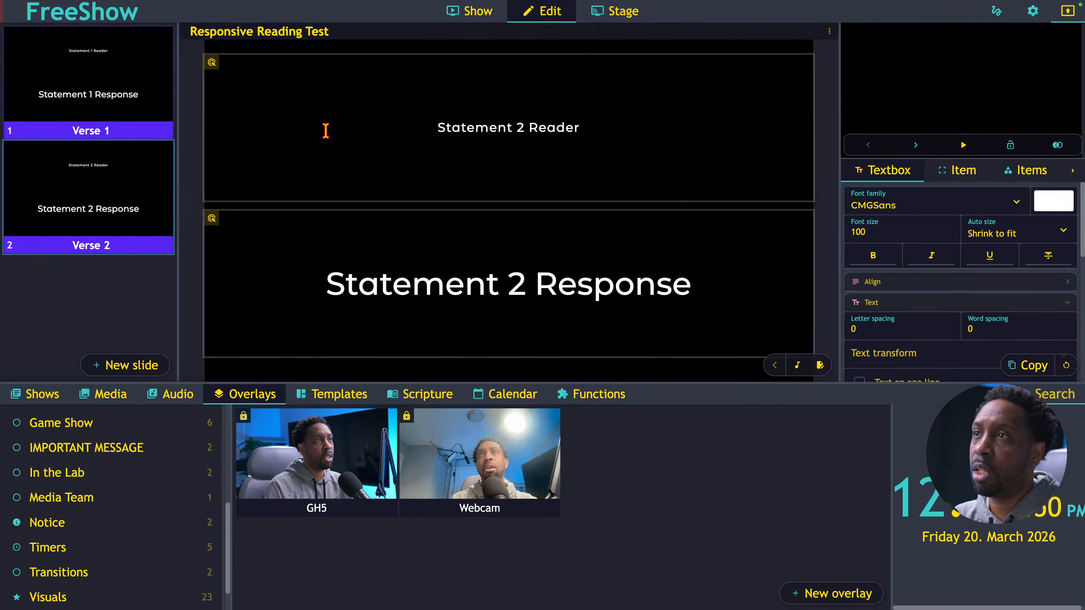
right_click(387, 138)
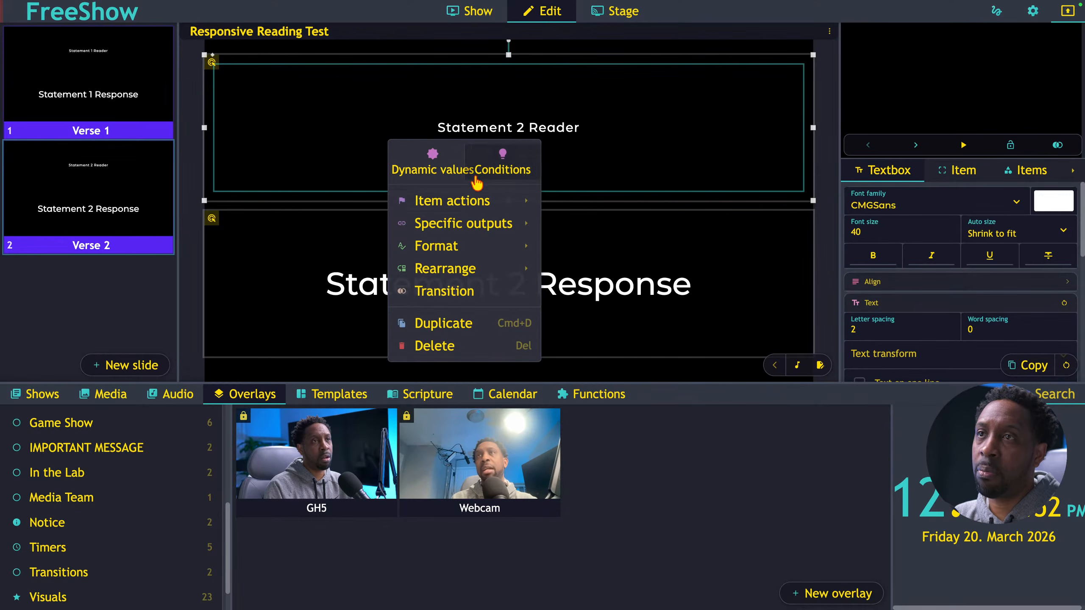
left_click(494, 206)
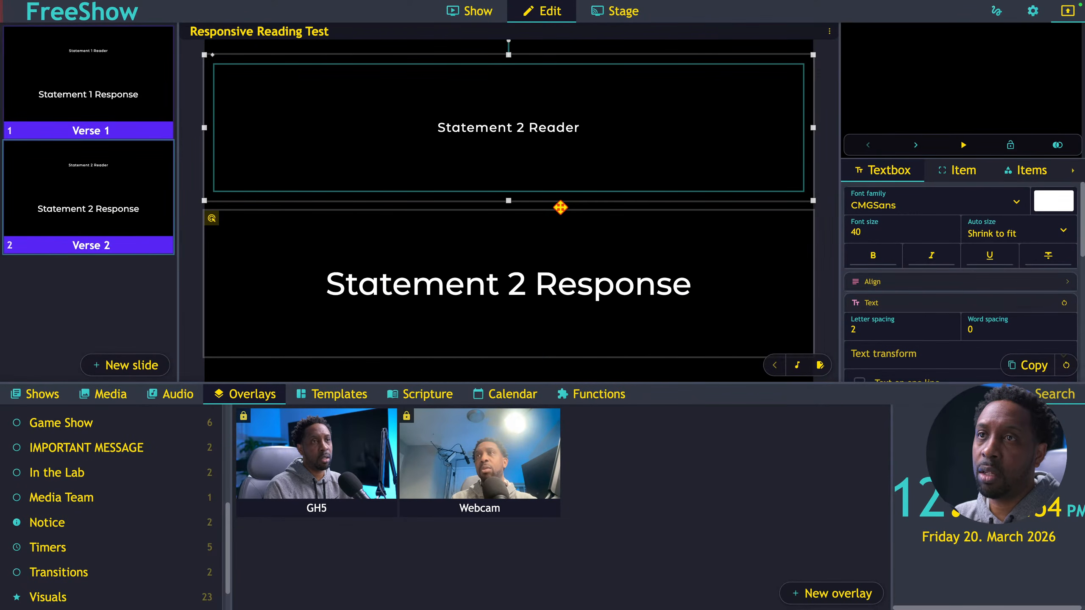
Clear the output, present Verse 1 with a full-screen preview check, and reveal its response
left_click(478, 13)
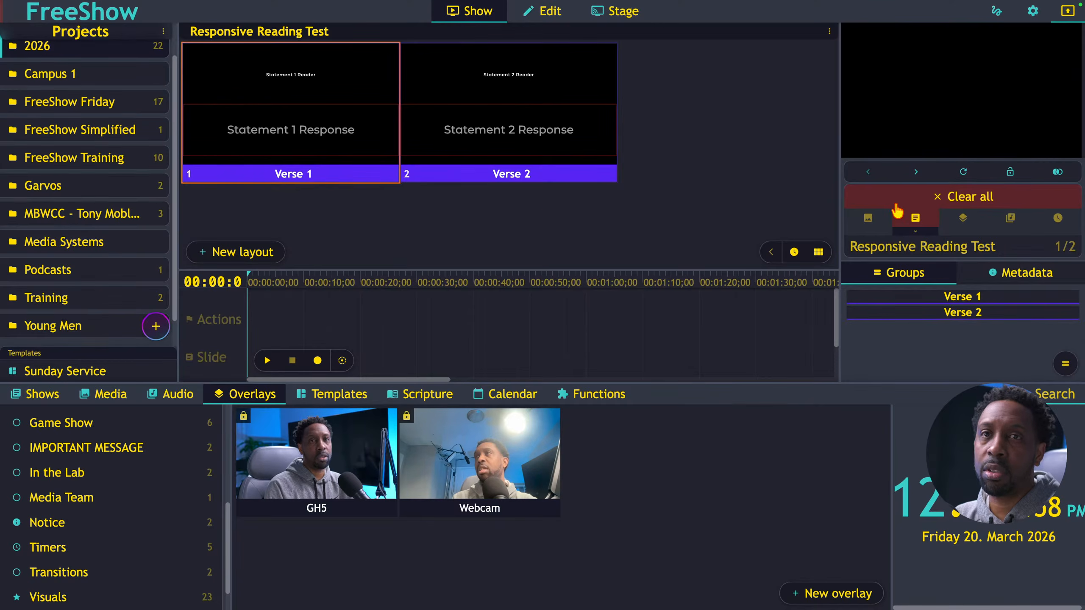
left_click(961, 200)
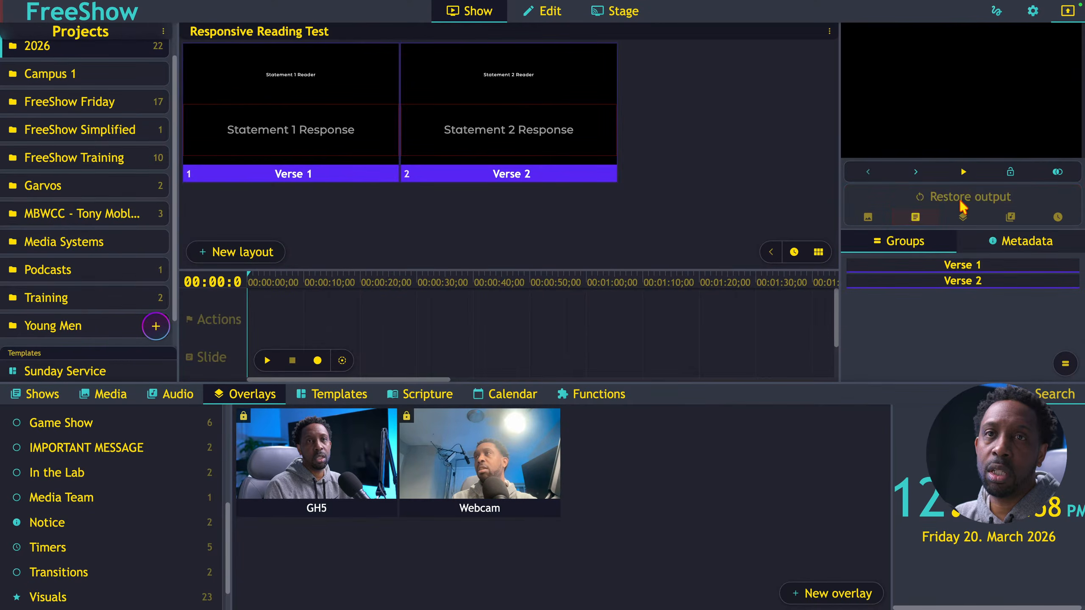
left_click(278, 110)
left_click(955, 105)
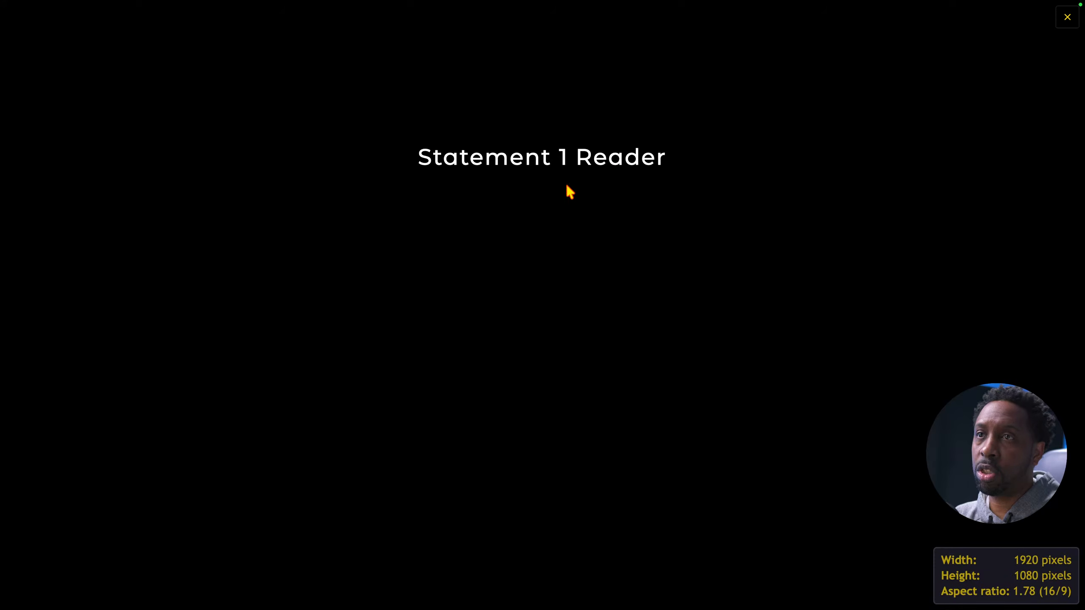
left_click(551, 245)
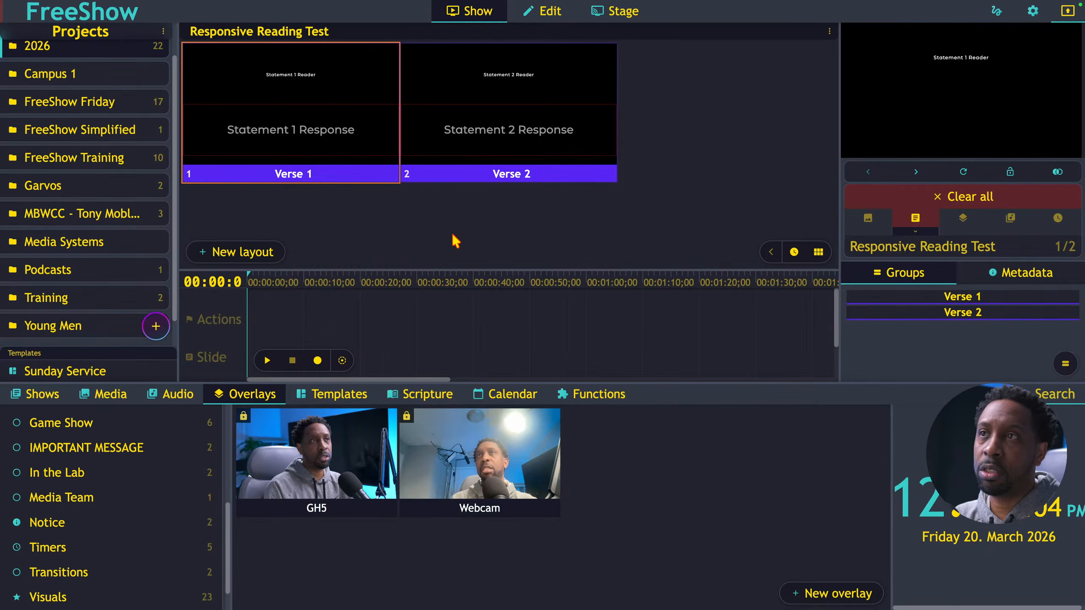
left_click(291, 134)
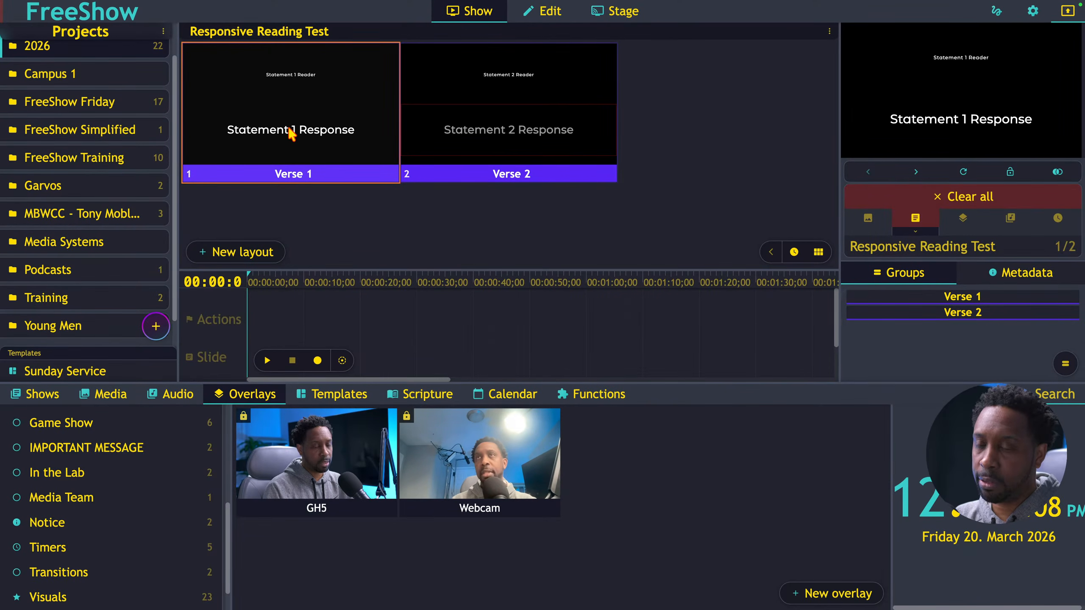
key("r")
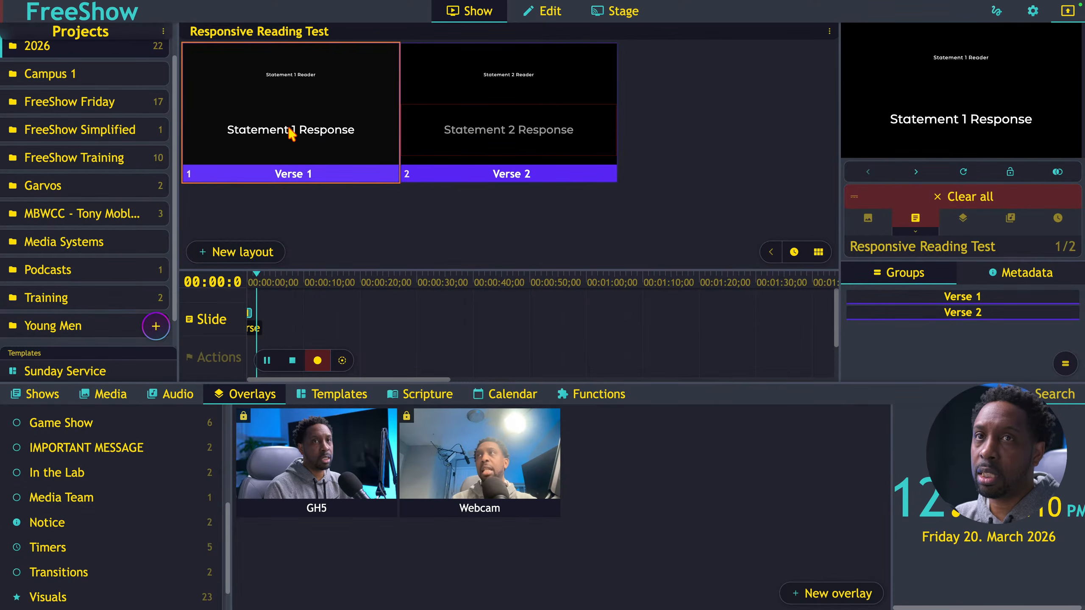
left_click(267, 360)
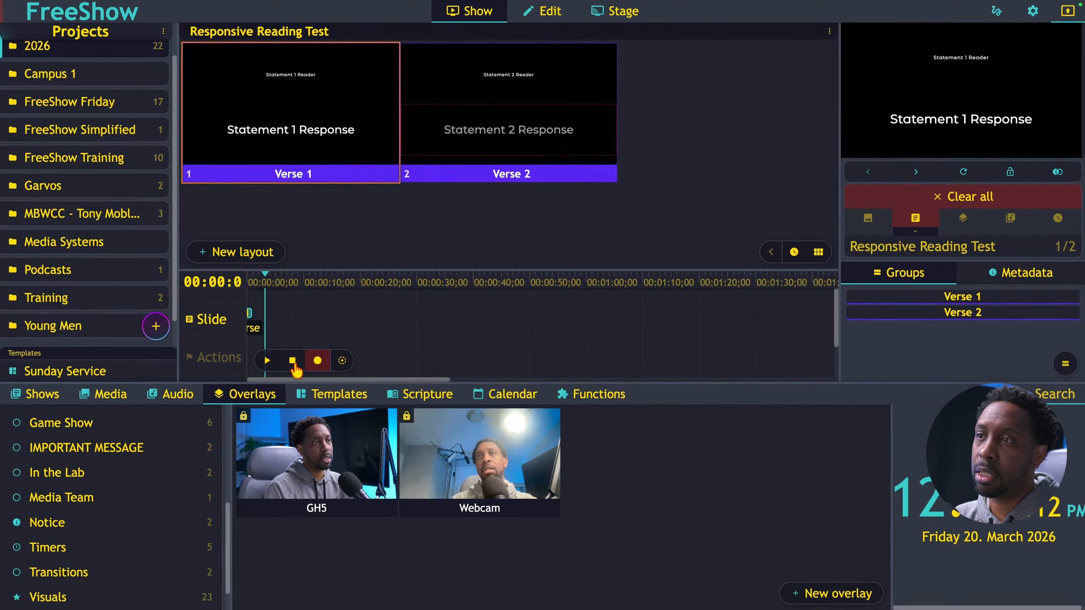
left_click(293, 361)
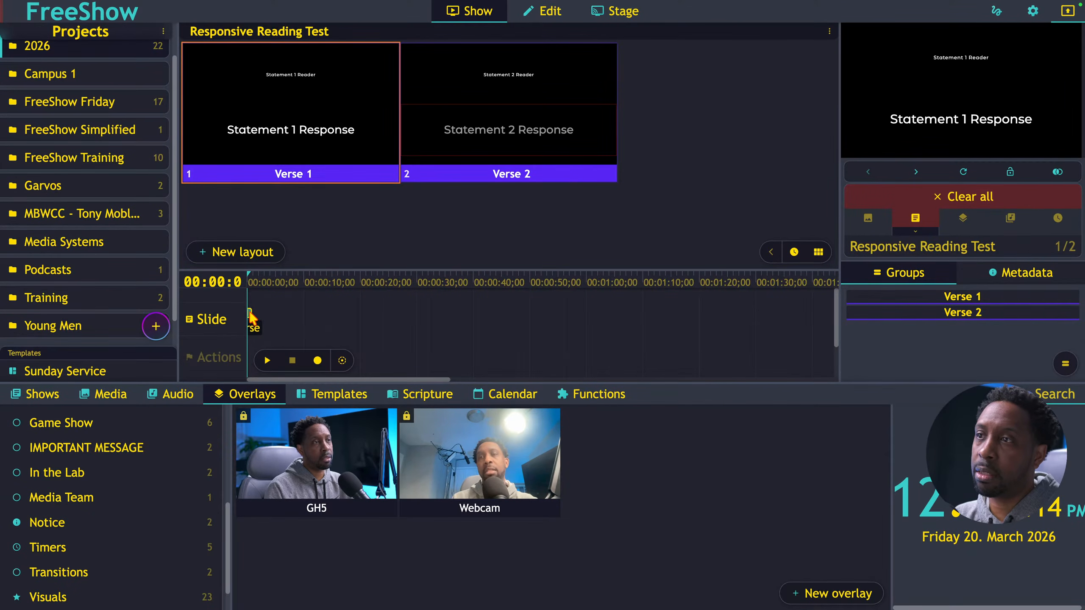
key("BackSpace")
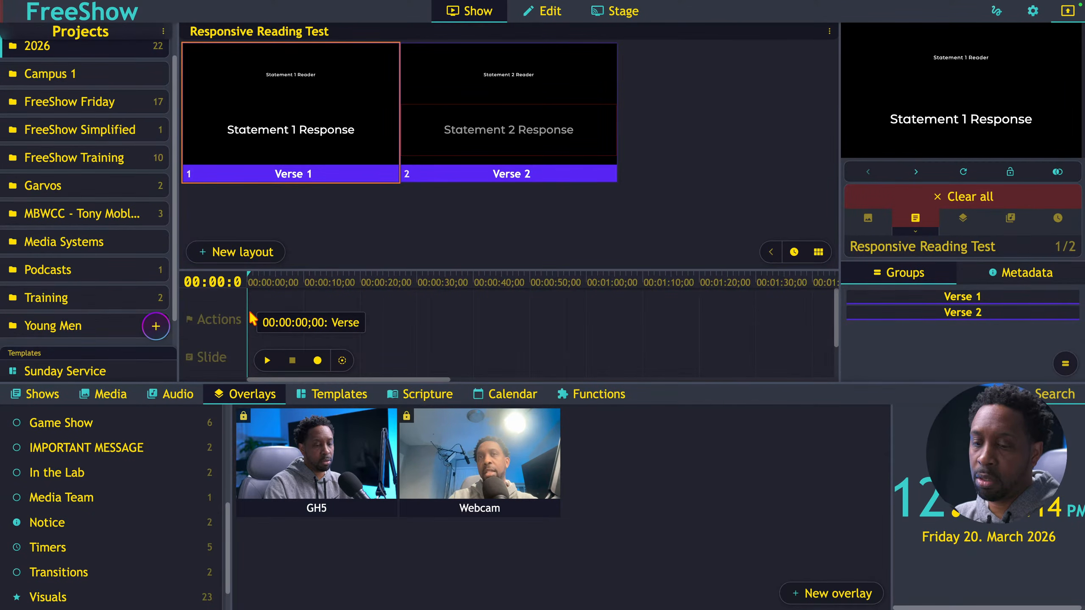
Hide the timeline beneath the show's slides
left_click(829, 31)
left_click(778, 76)
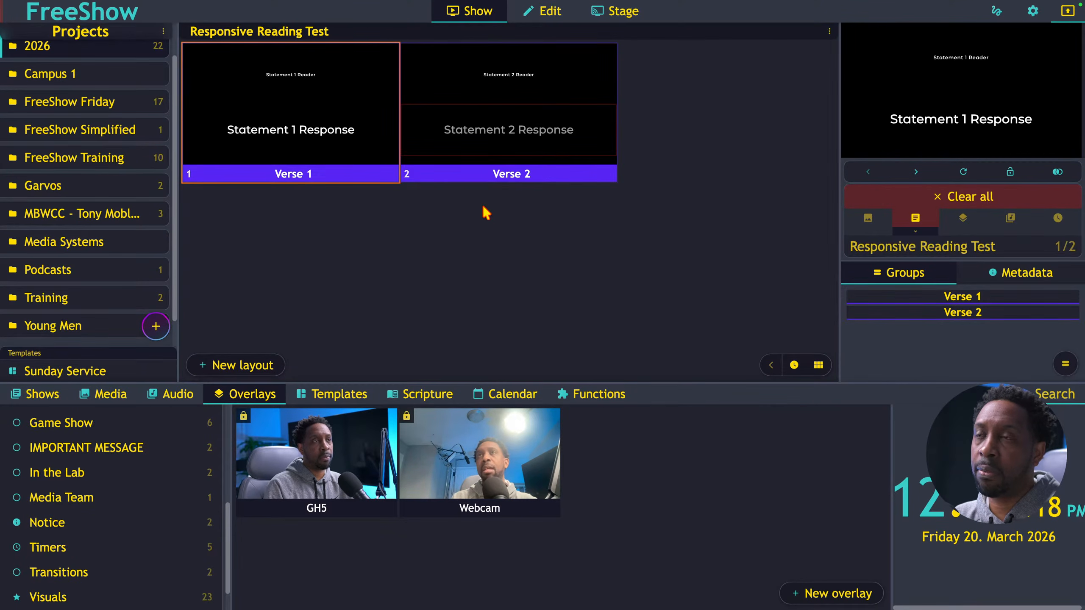
Advance to Verse 2 and reveal its response, checking each stage in the full-screen preview
key("Right")
double_click(907, 109)
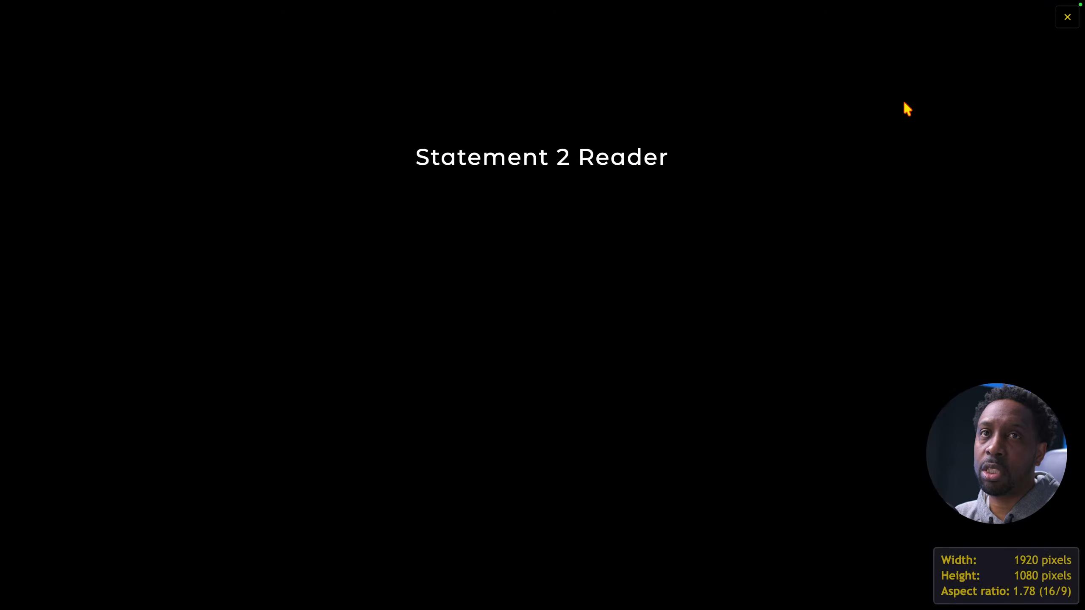
key("Escape")
key("Right")
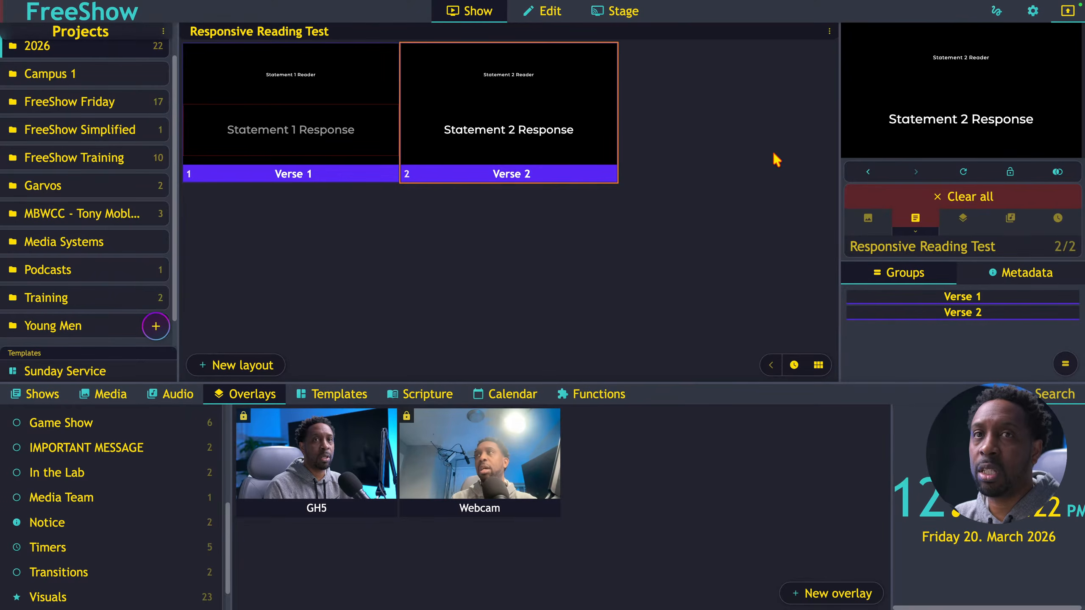
double_click(1013, 133)
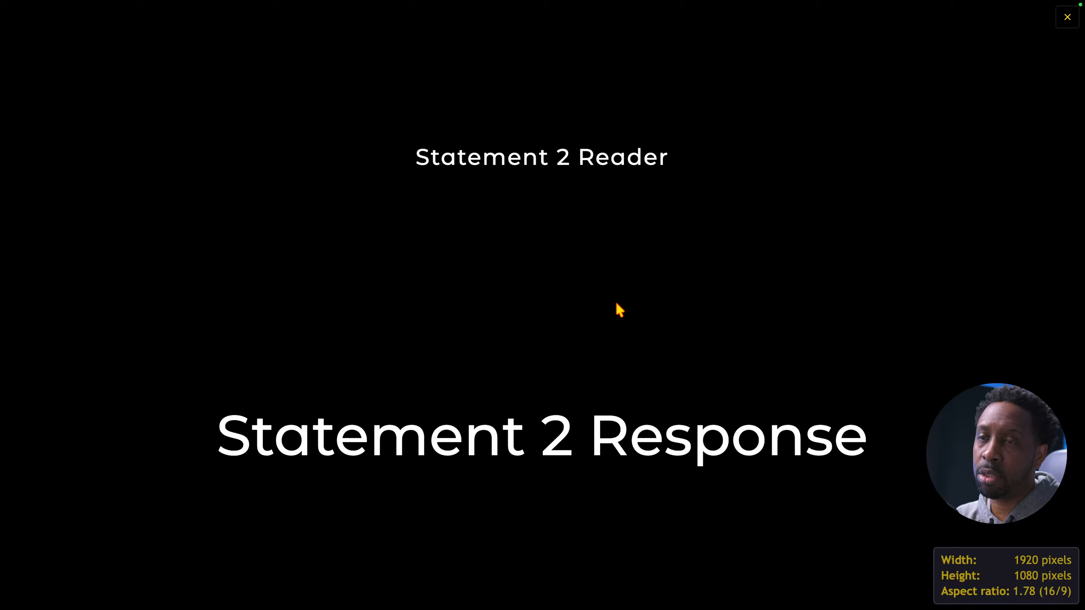
key("Escape")
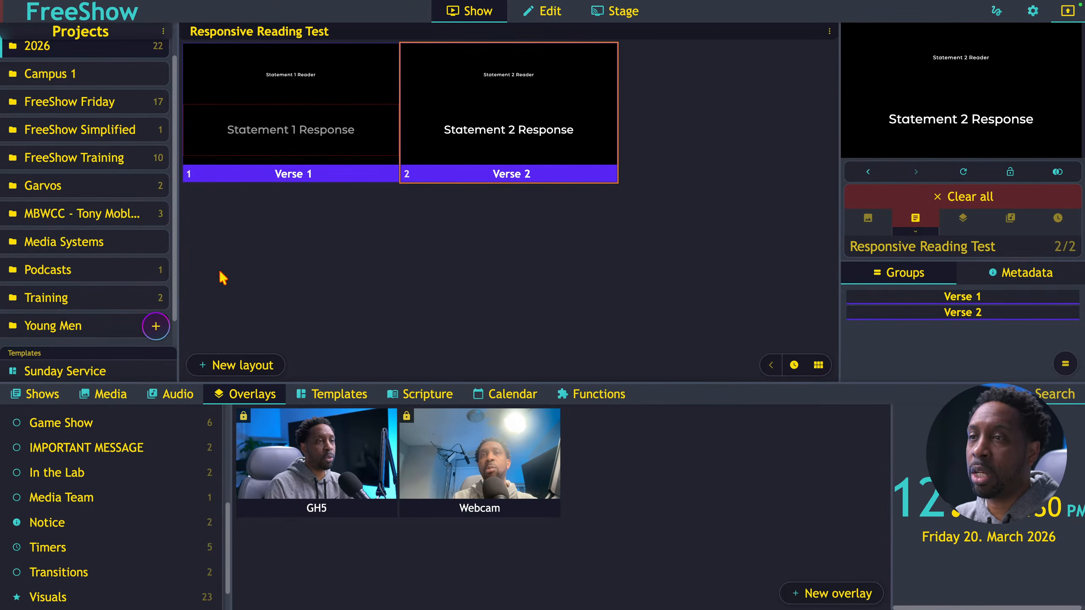
Save the Verse 1 slide as a new template in the Presentations template category
left_click(327, 395)
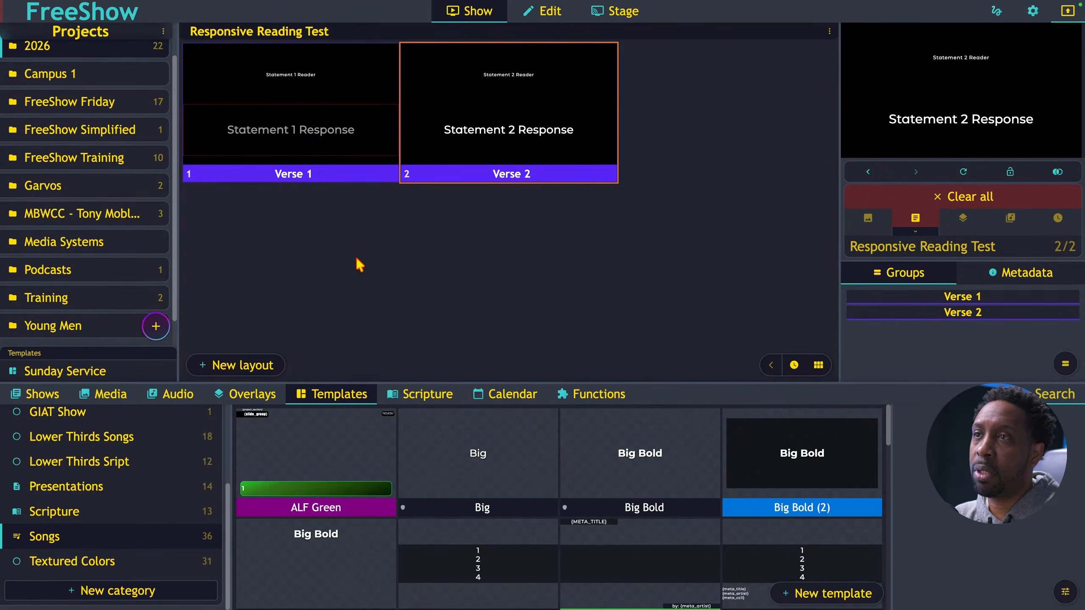
left_click_drag(327, 146, 153, 490)
left_click(153, 490)
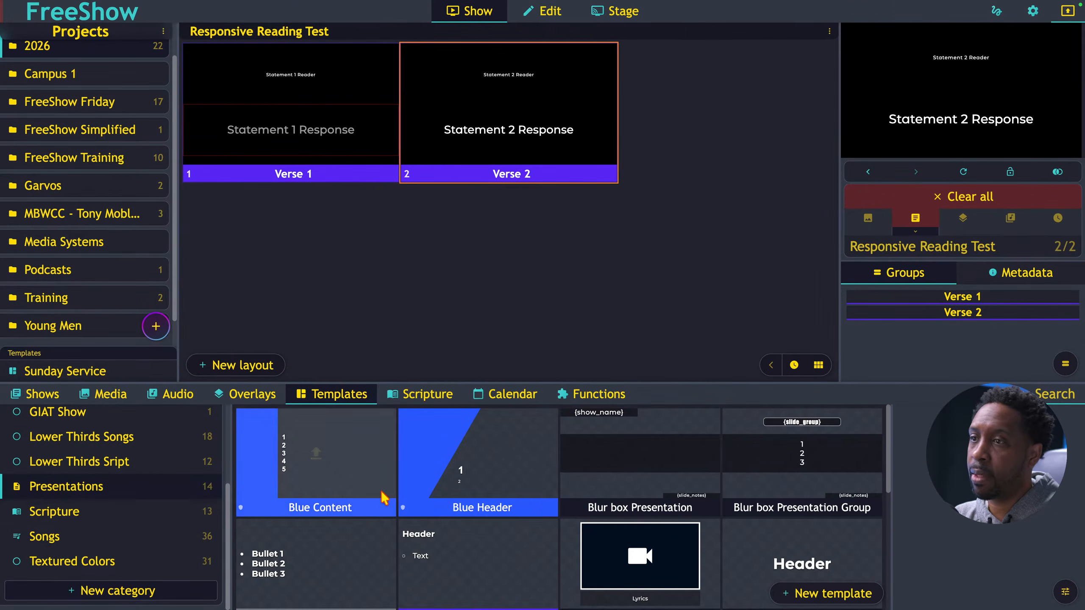
scroll(620, 497, "down", 5)
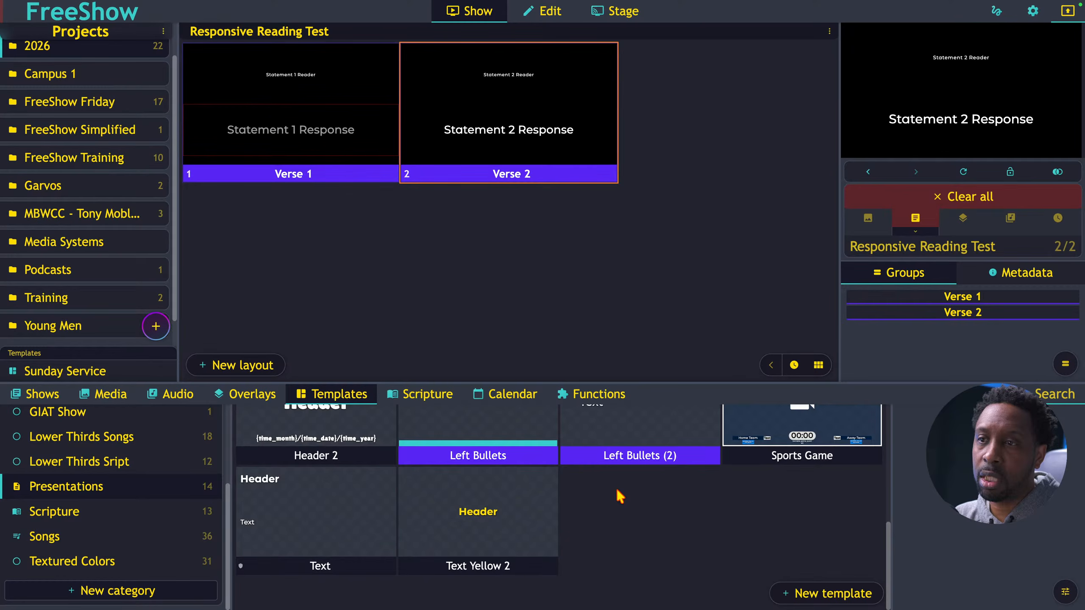
scroll(620, 497, "up", 5)
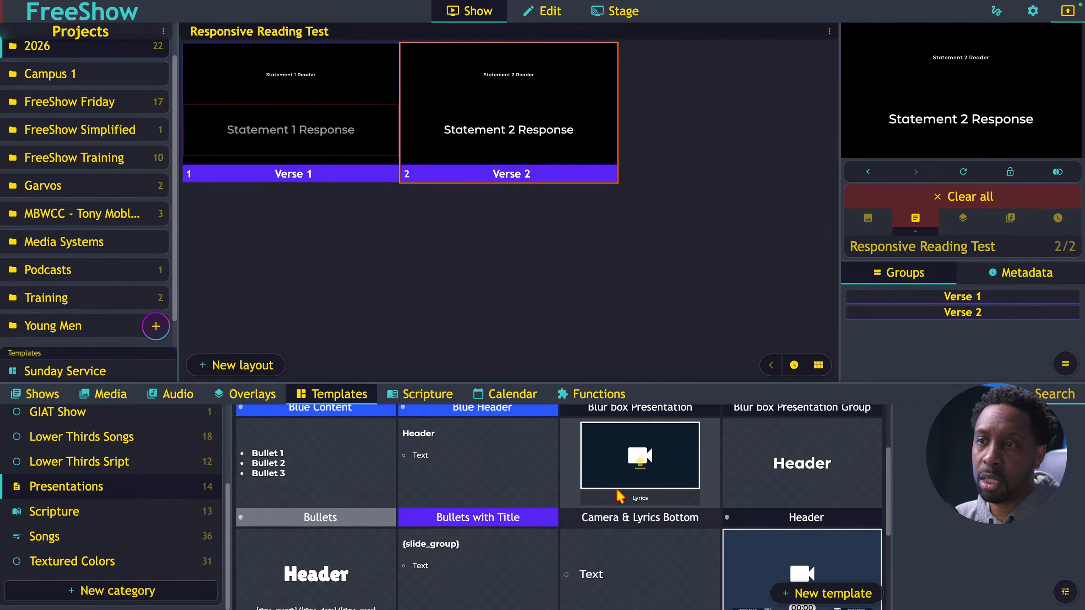
scroll(620, 497, "up", 2)
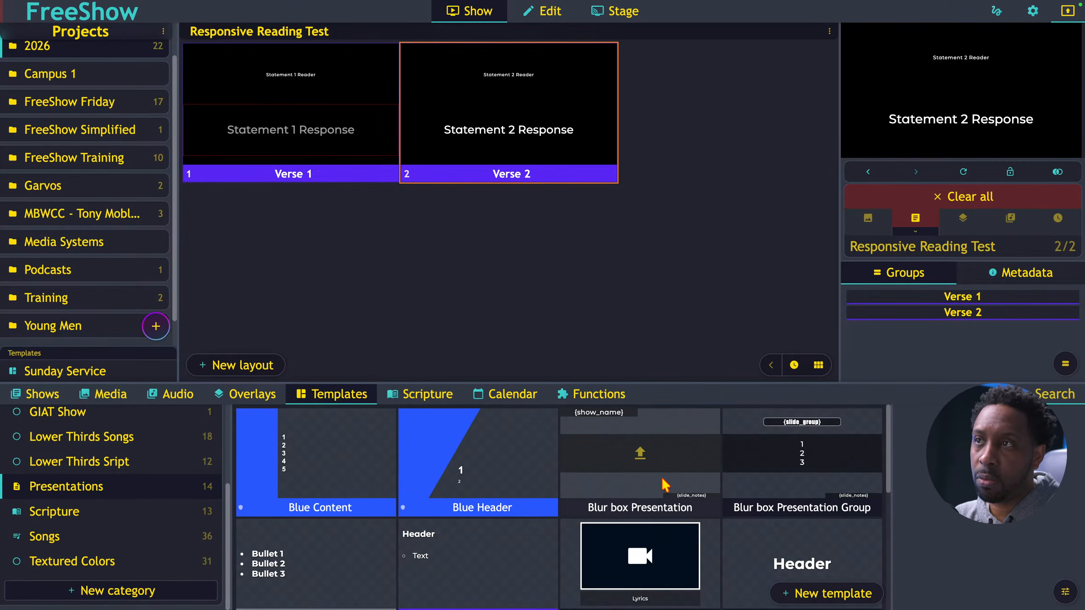
scroll(508, 453, "down", 6)
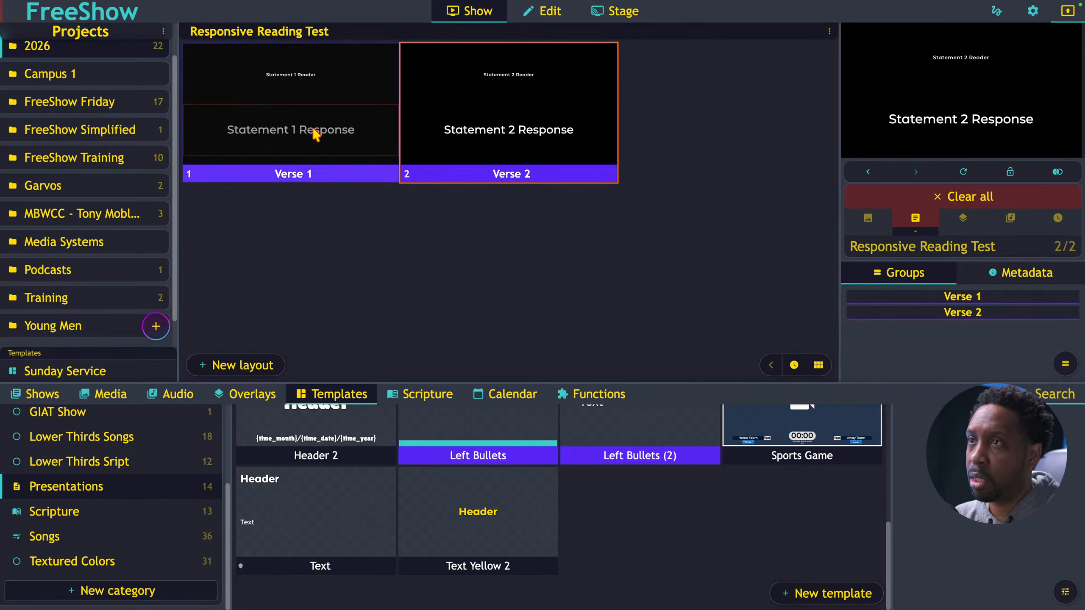
left_click_drag(317, 135, 634, 557)
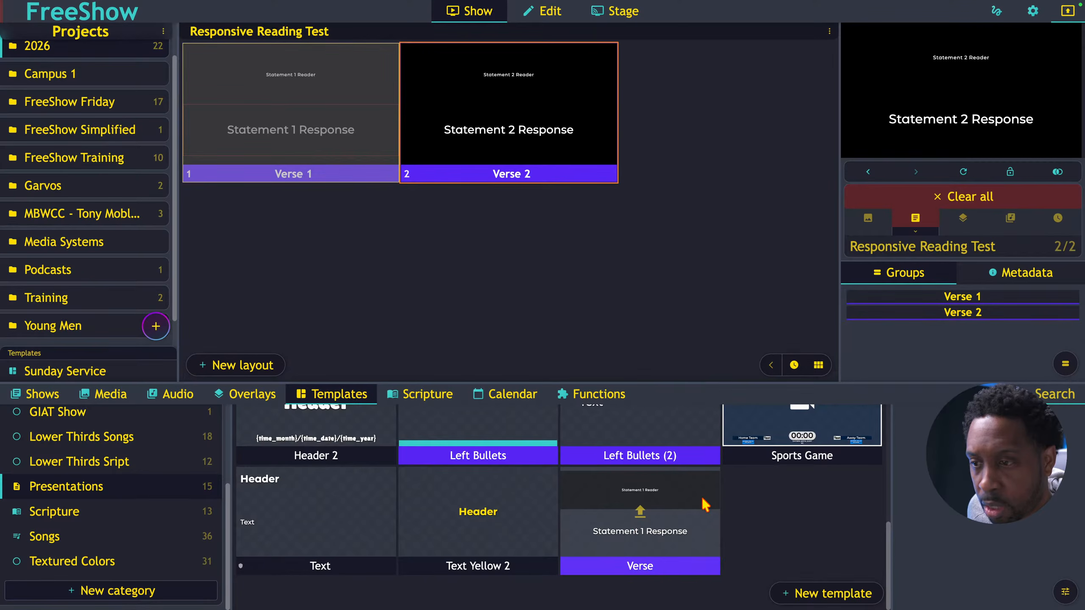
mouse_move(523, 609)
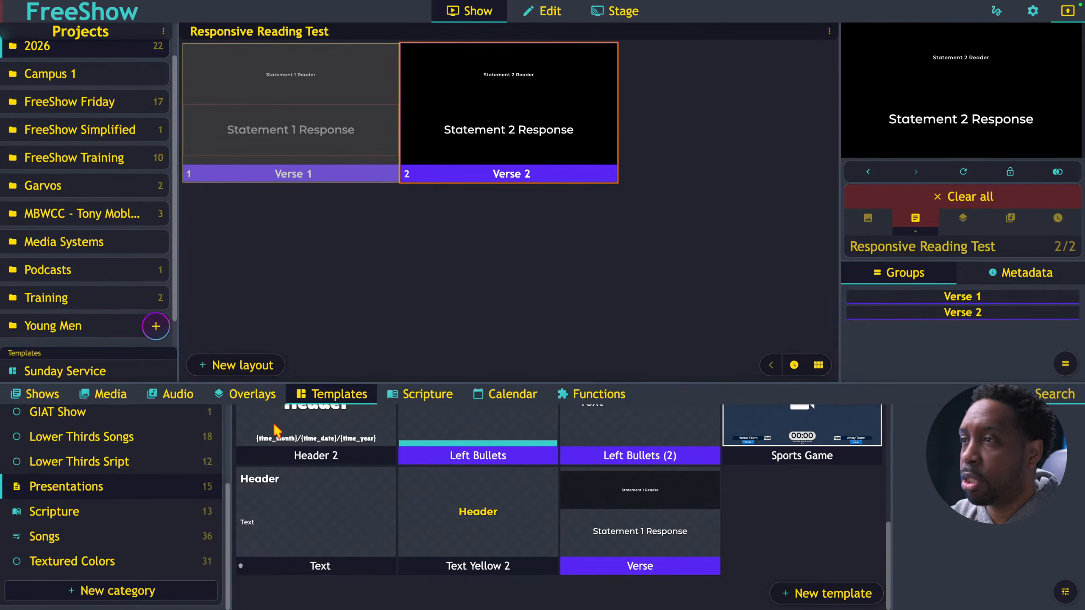
Browse the Notice, Timers and Visuals overlay categories and play the "Welcome to FreeShow Friday" overlay from Visuals
left_click(249, 399)
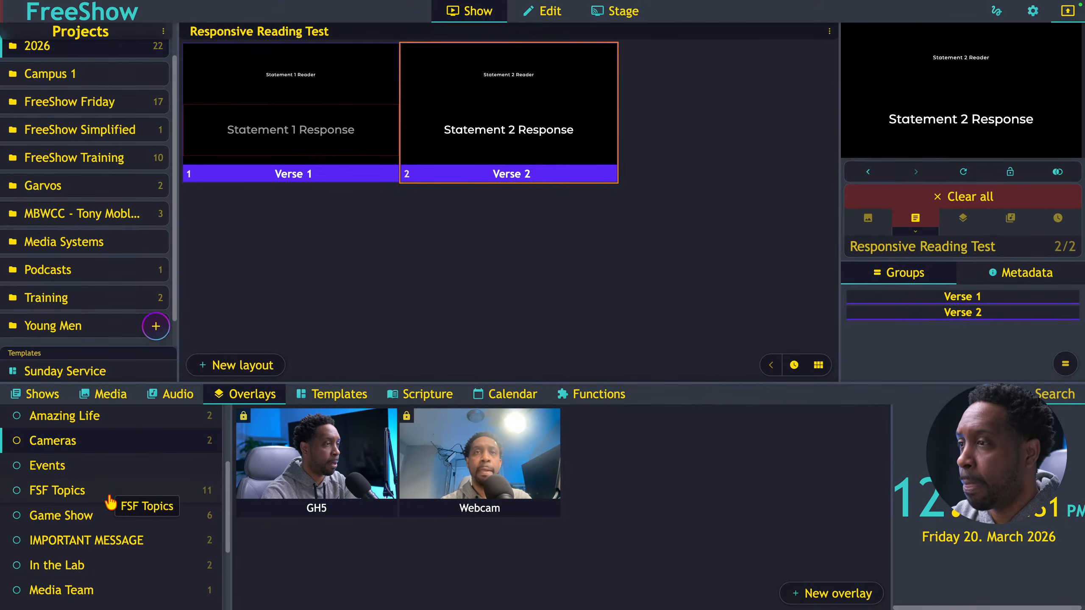
scroll(110, 502, "down", 1)
scroll(111, 502, "down", 2)
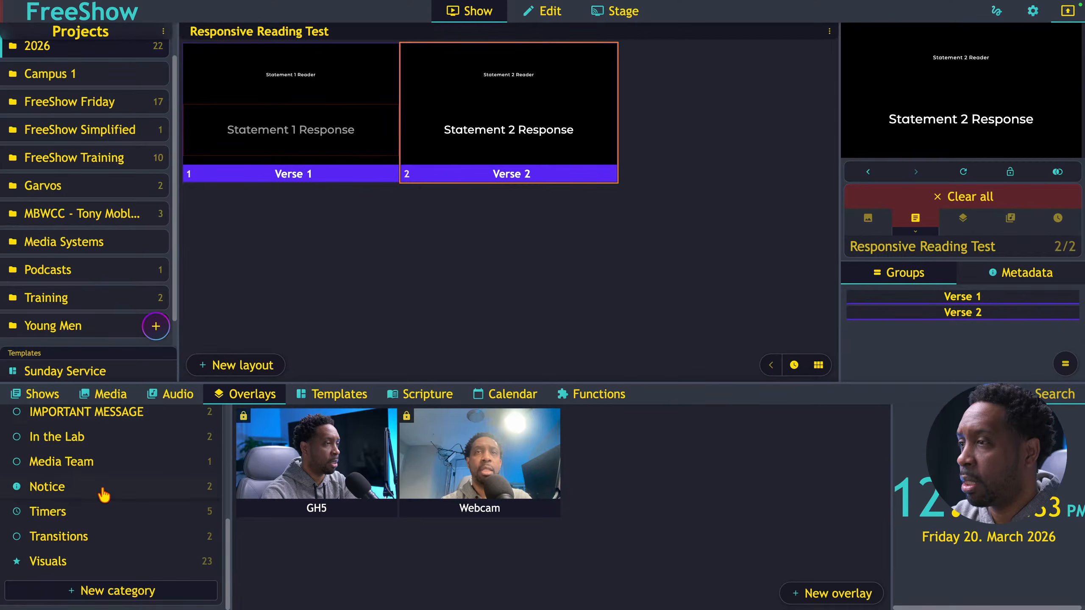
left_click(102, 491)
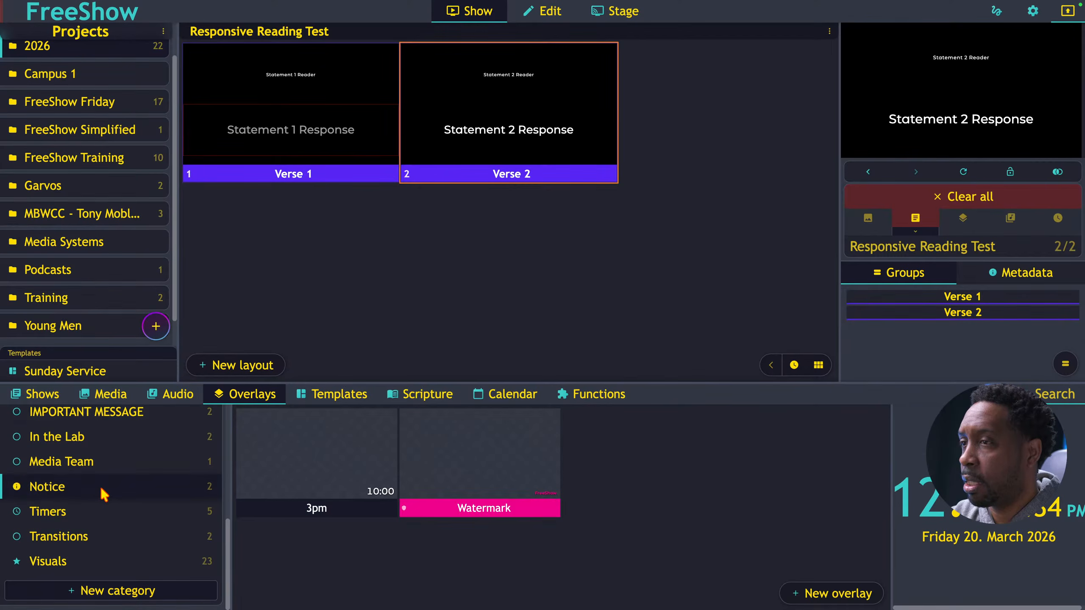
left_click(81, 538)
left_click(79, 519)
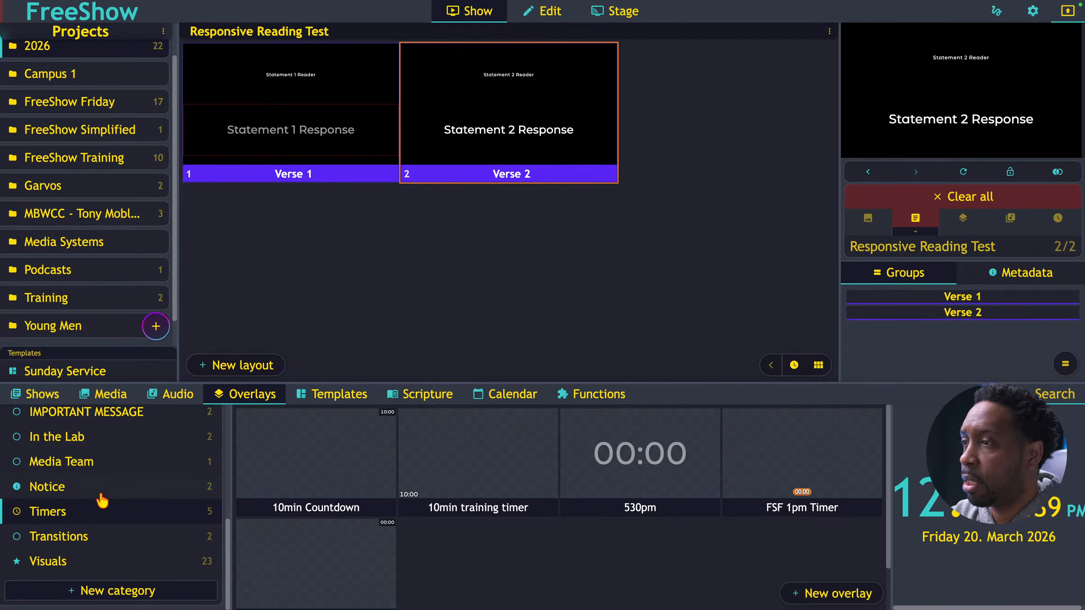
left_click(96, 564)
scroll(427, 490, "down", 5)
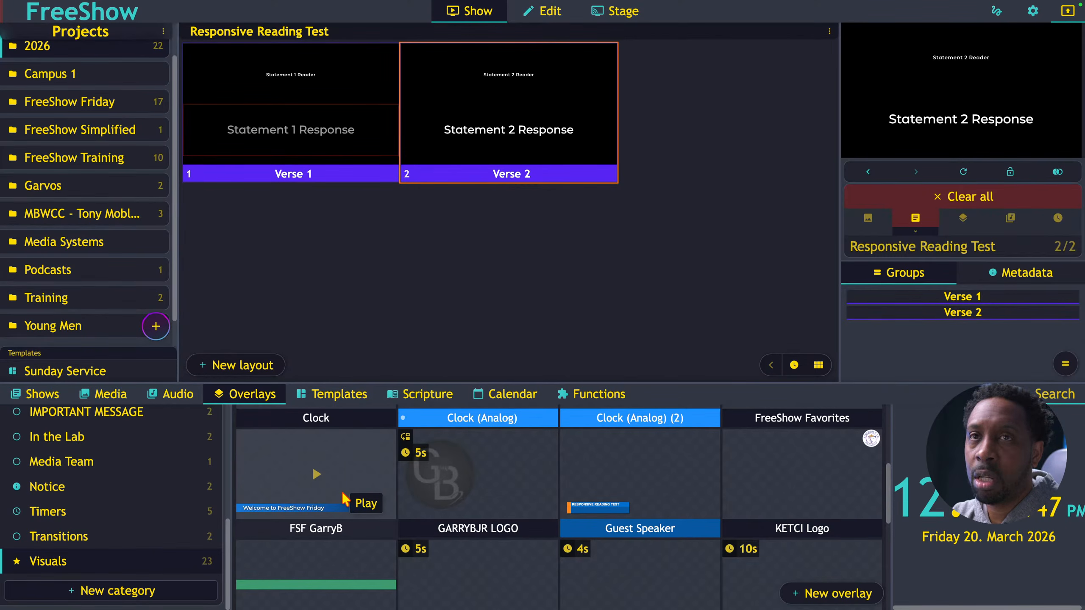
left_click(345, 498)
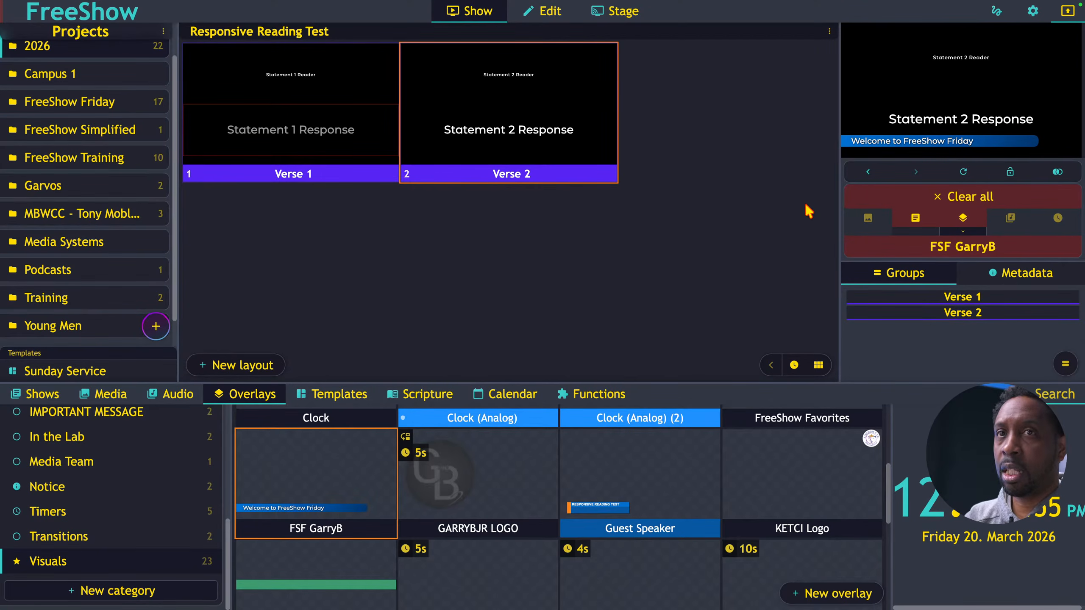
Open the "Welcome to FreeShow Friday" overlay for editing and inspect its text's In transition settings
right_click(320, 497)
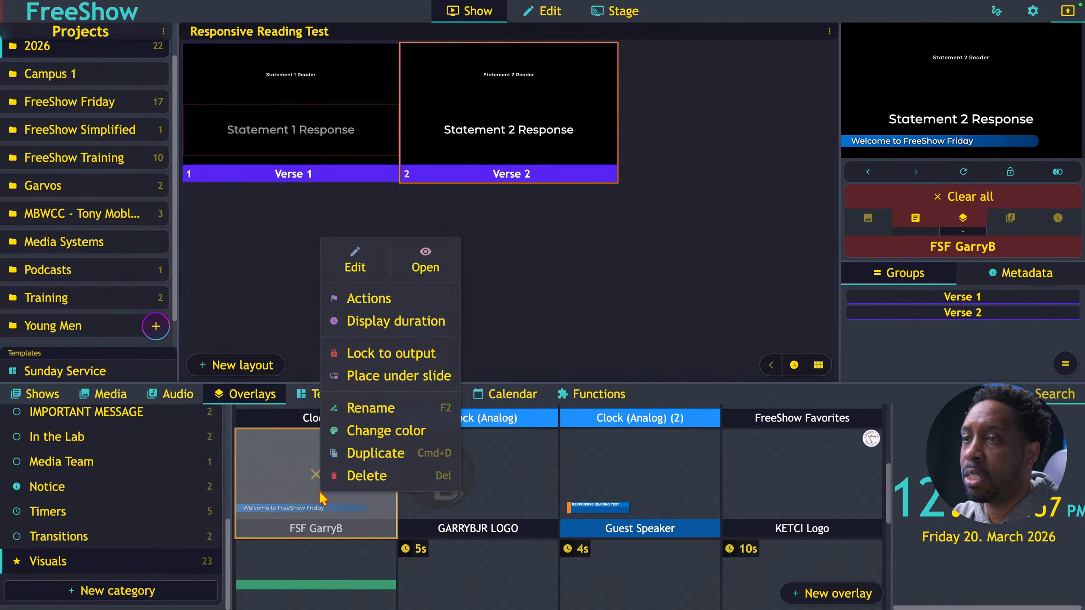
left_click(356, 268)
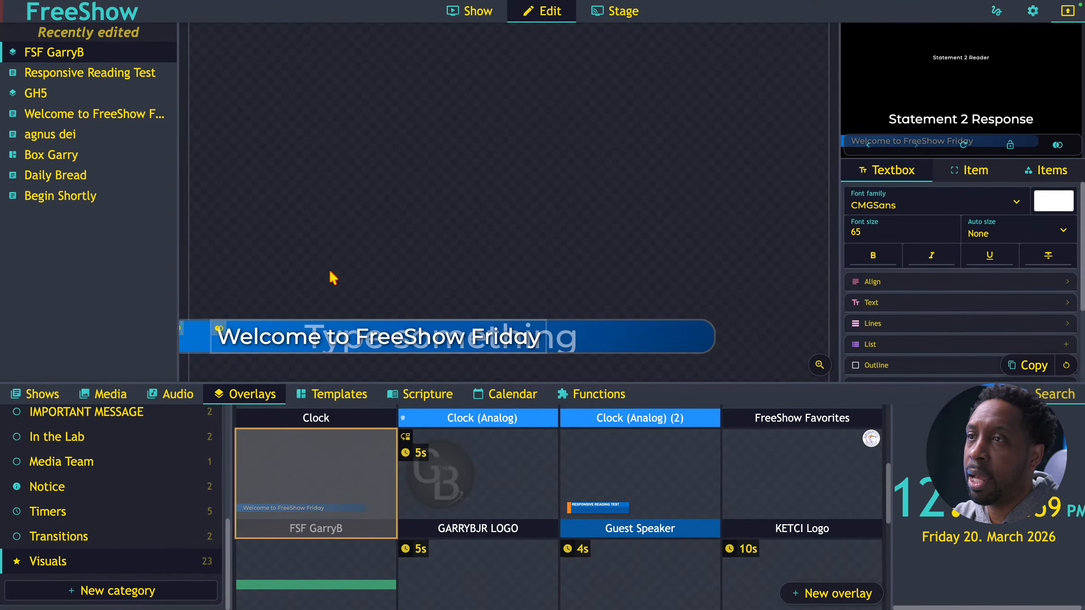
right_click(246, 333)
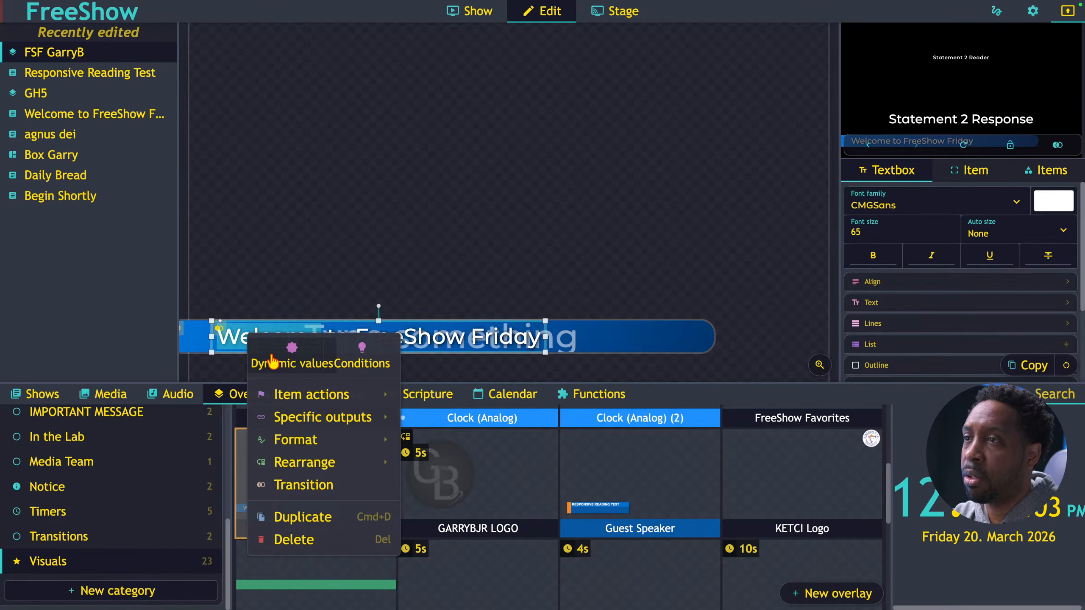
left_click(304, 485)
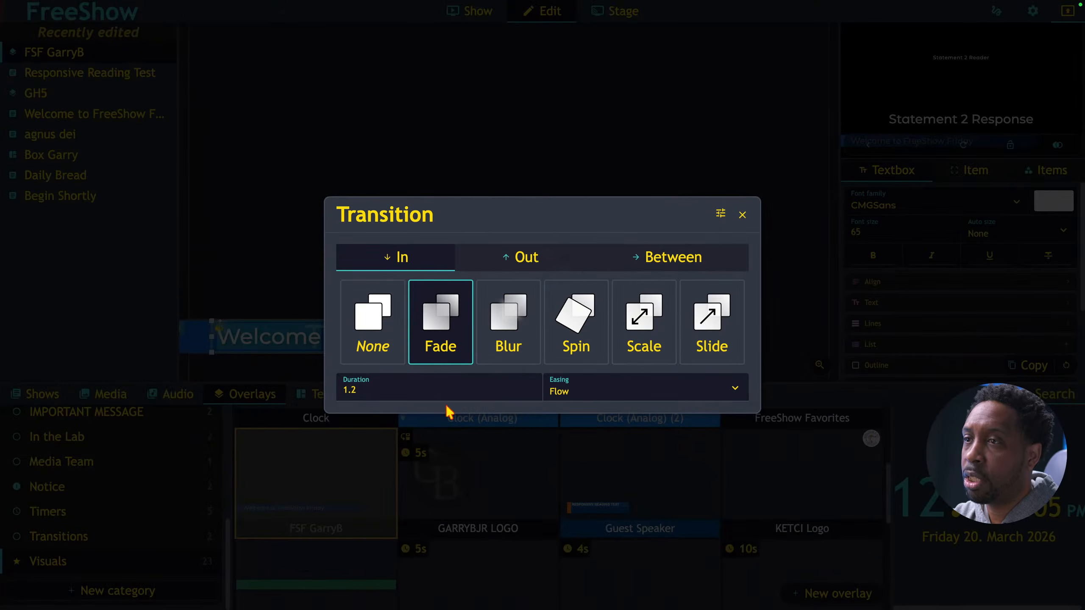
left_click(743, 215)
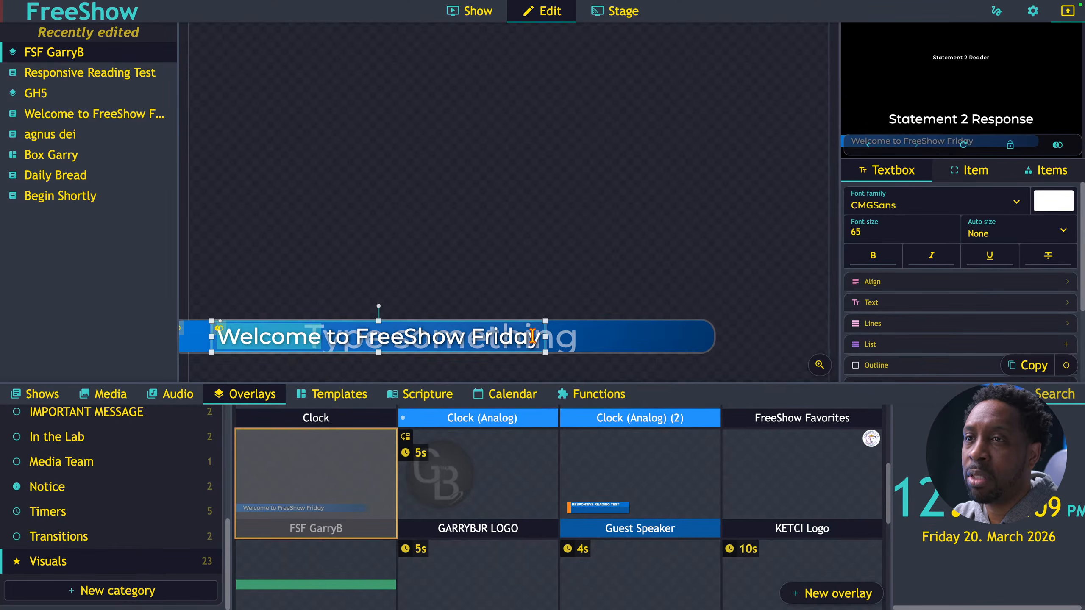
Inspect the In transition settings of the blue bar behind the overlay's text
left_click(651, 346)
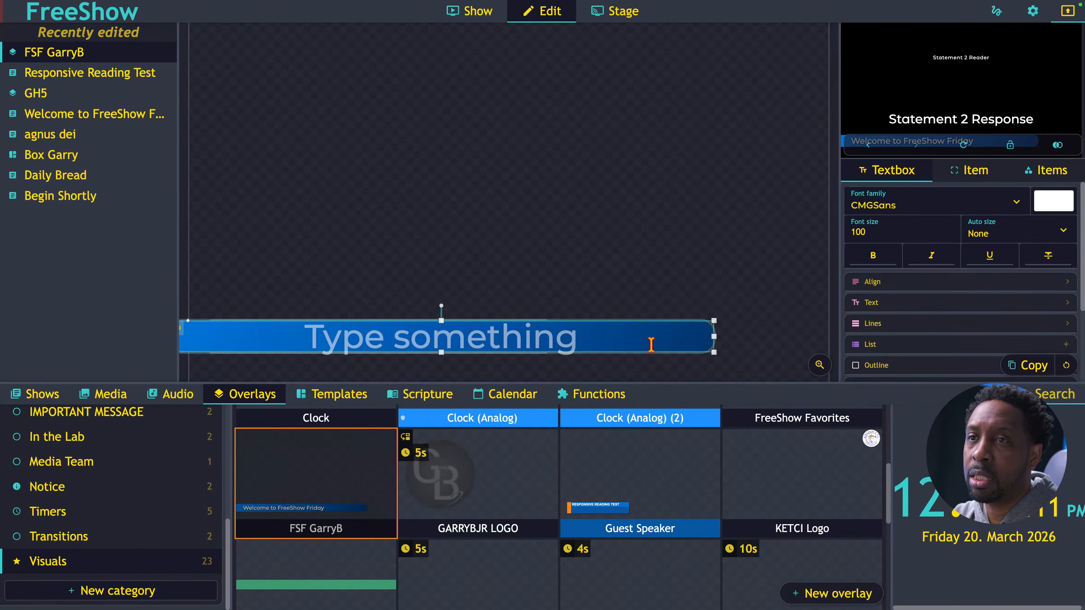
right_click(651, 345)
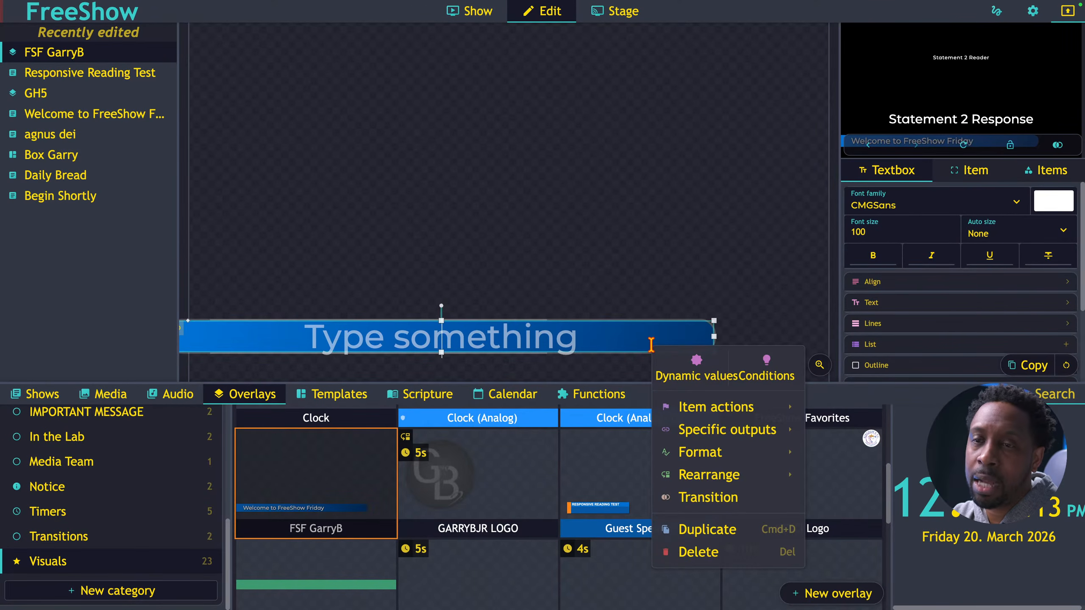
mouse_move(659, 417)
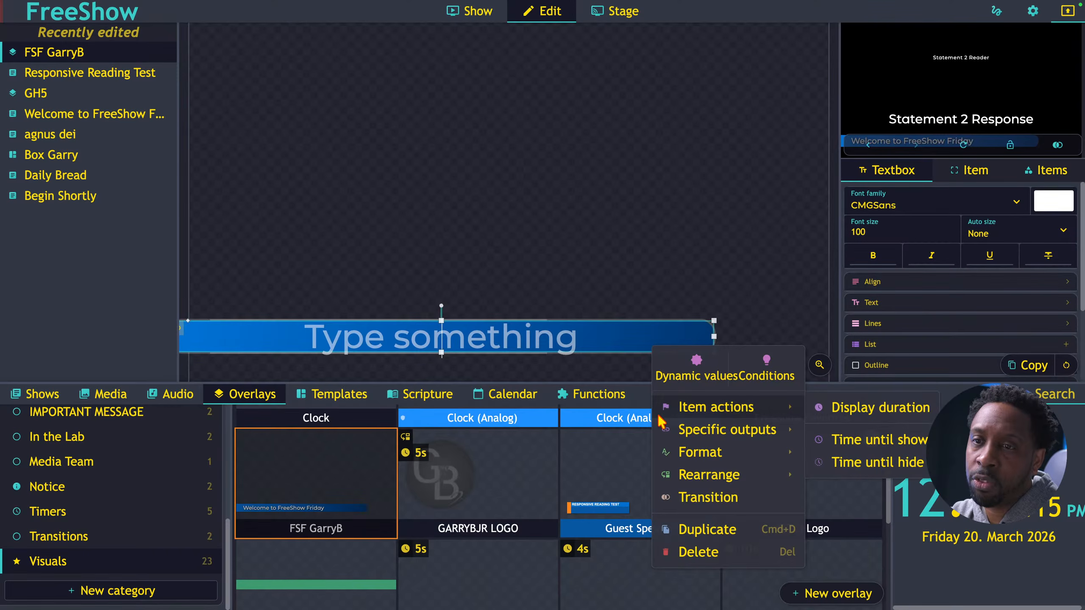
left_click(697, 500)
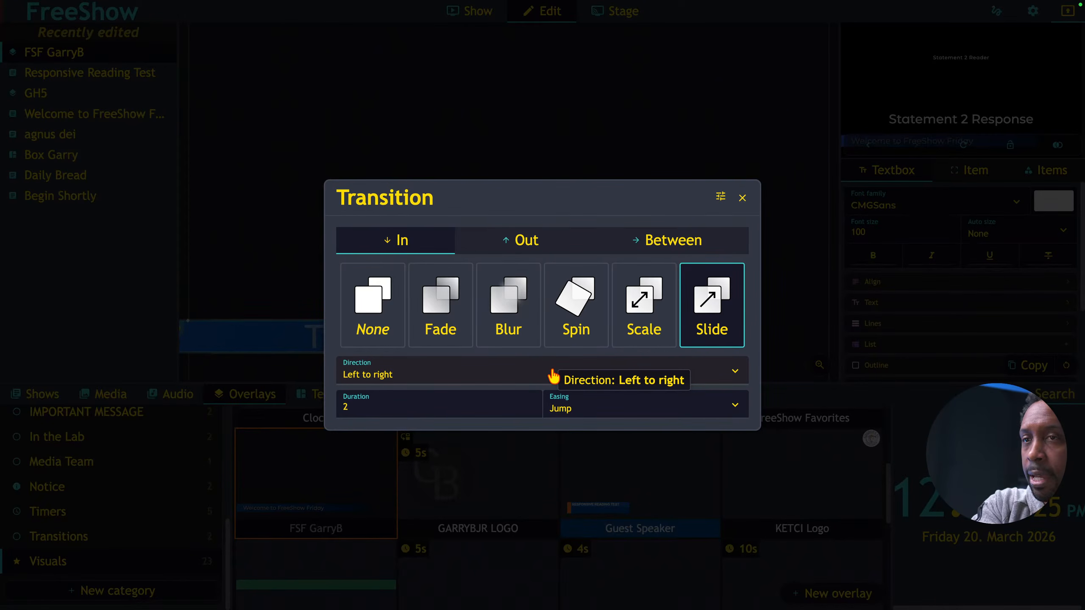
left_click(743, 200)
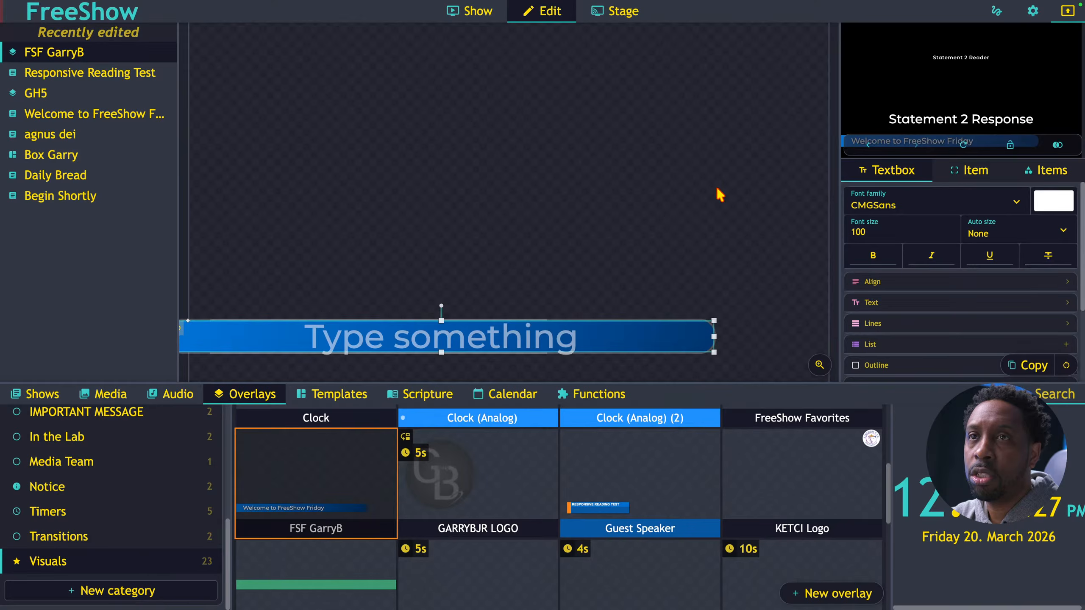
Return to the show and clear the "Welcome to FreeShow Friday" overlay, replay it, and clear it again
left_click(475, 12)
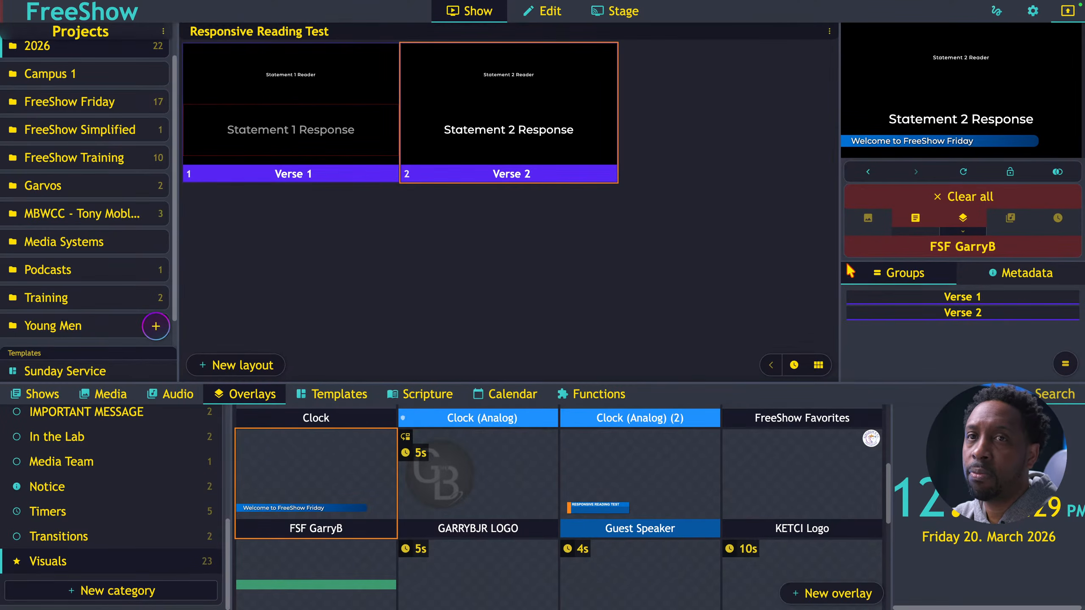
left_click(312, 476)
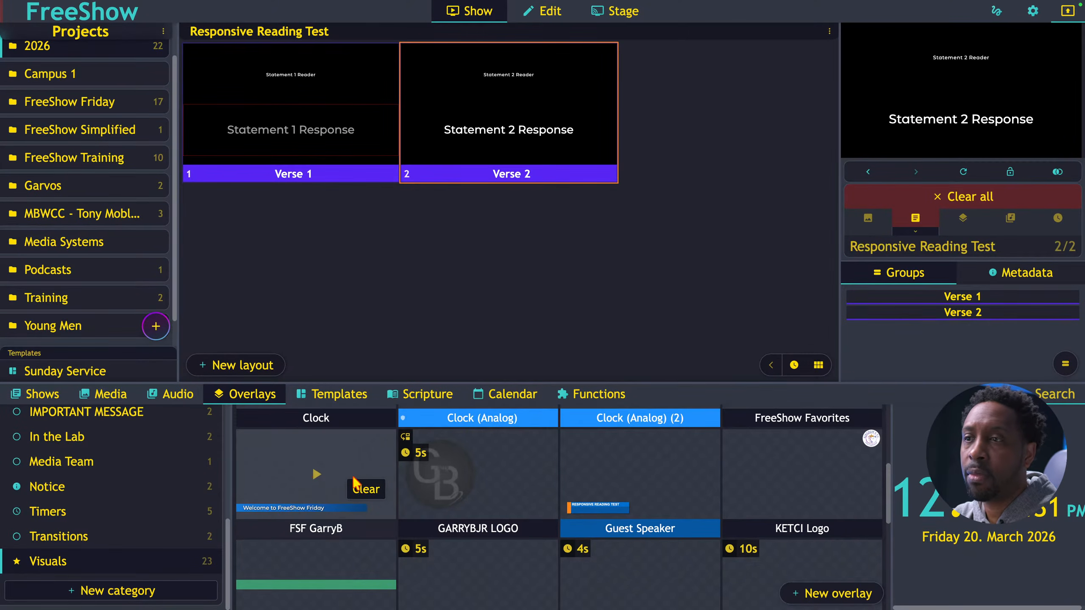
left_click(327, 492)
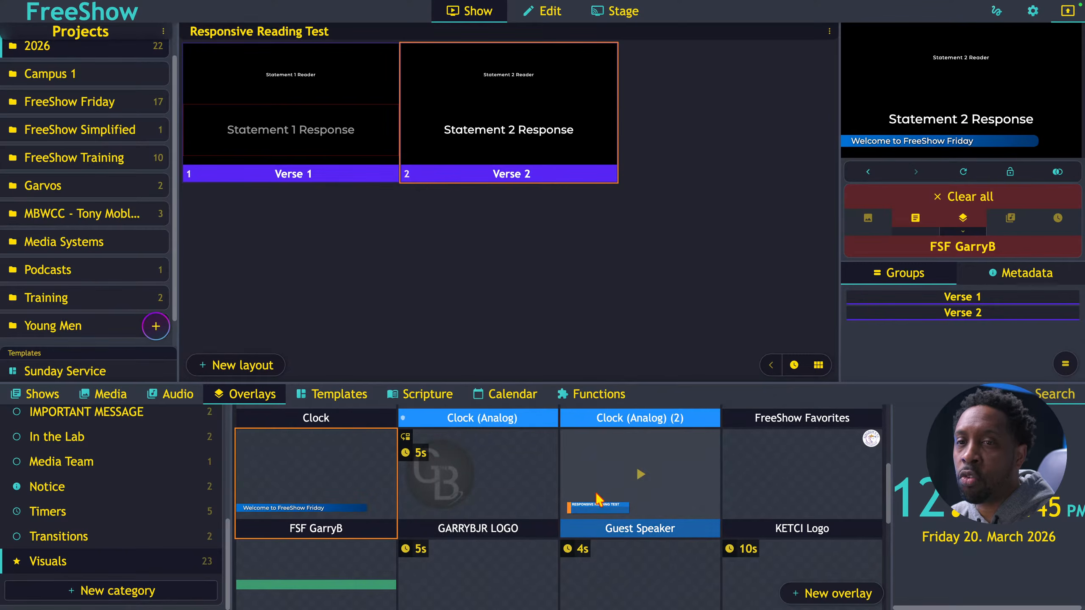
left_click(365, 497)
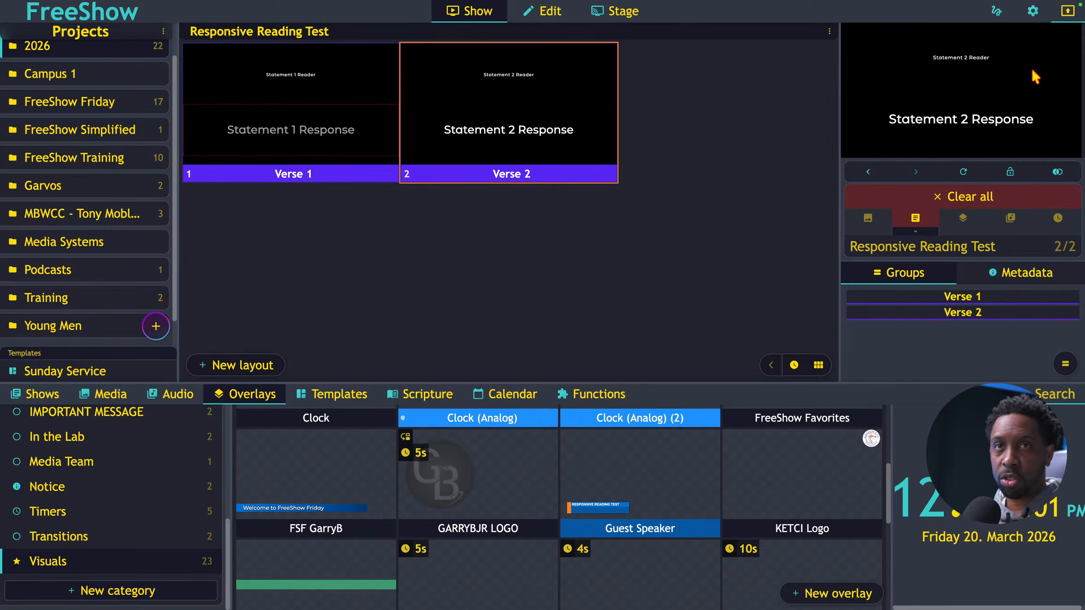
View the ControlShow connection address and QR code in the settings, and enlarge the output preview to full screen
left_click(1033, 12)
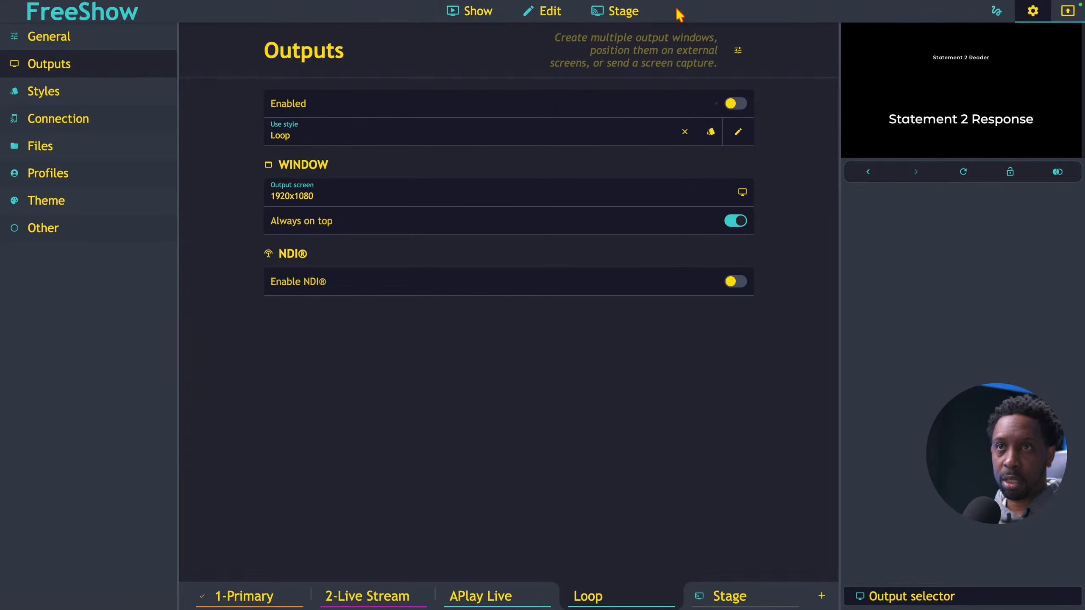
left_click(61, 119)
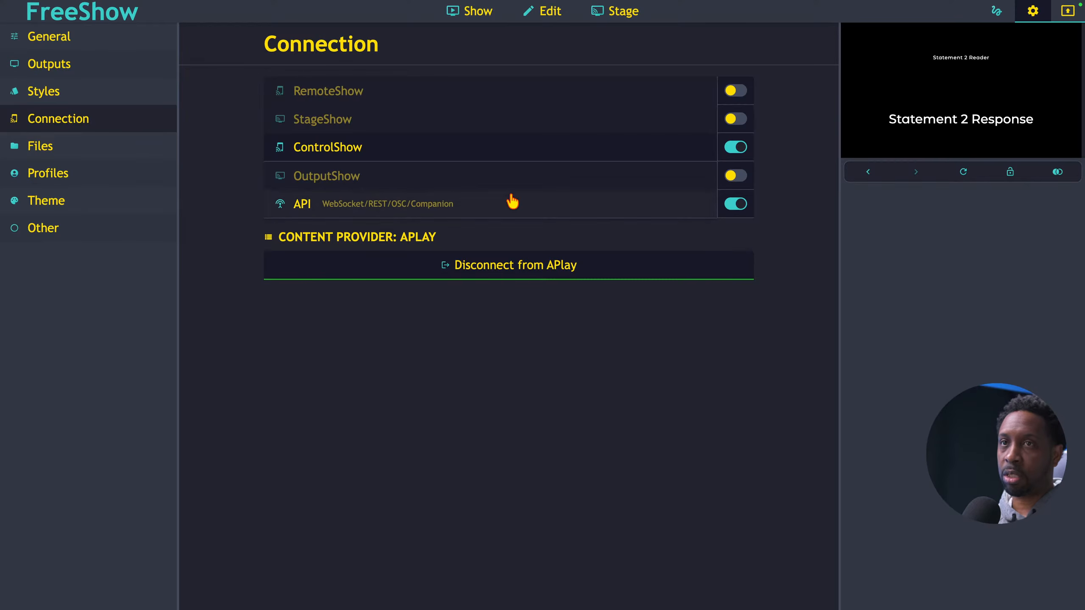
left_click(634, 152)
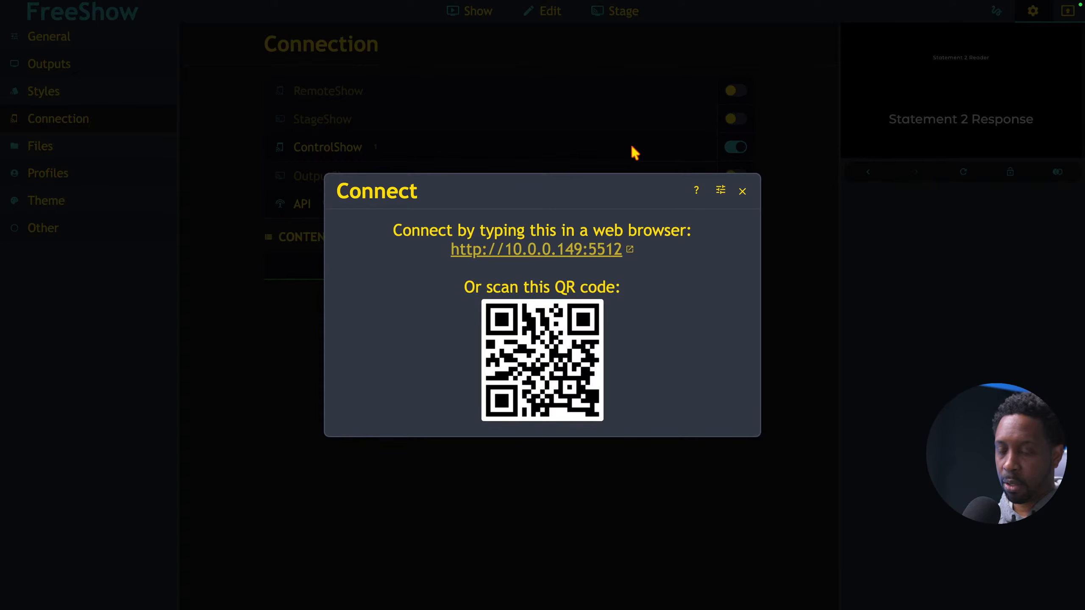
left_click(743, 193)
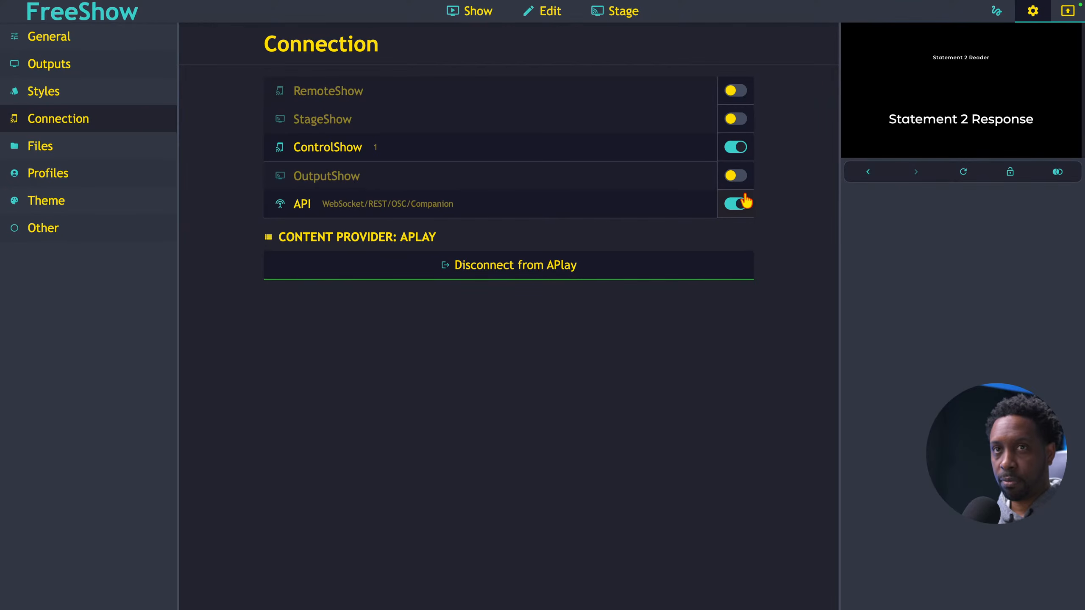
double_click(908, 102)
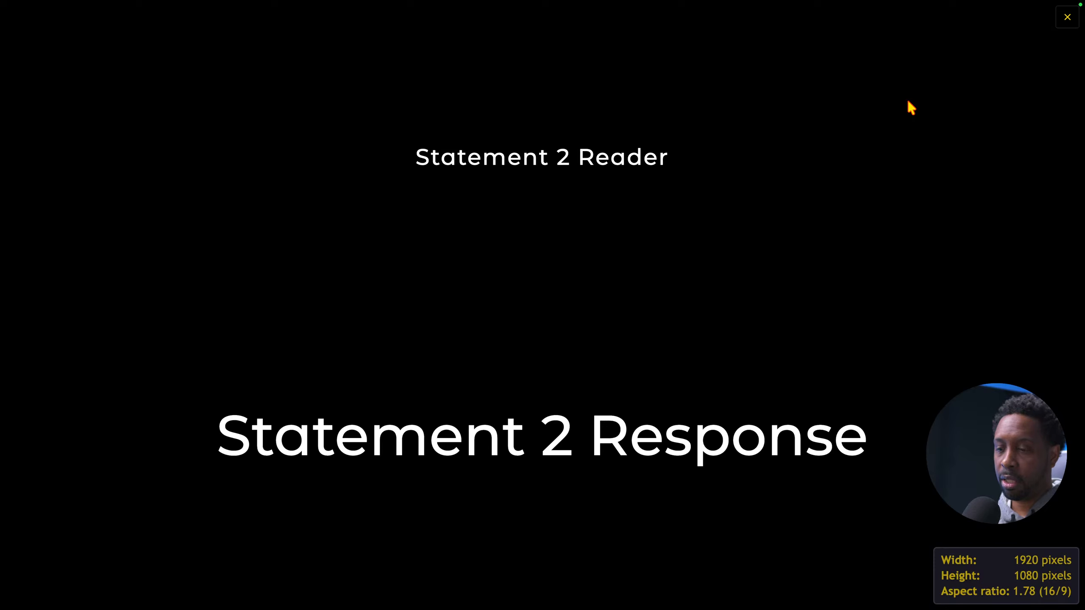
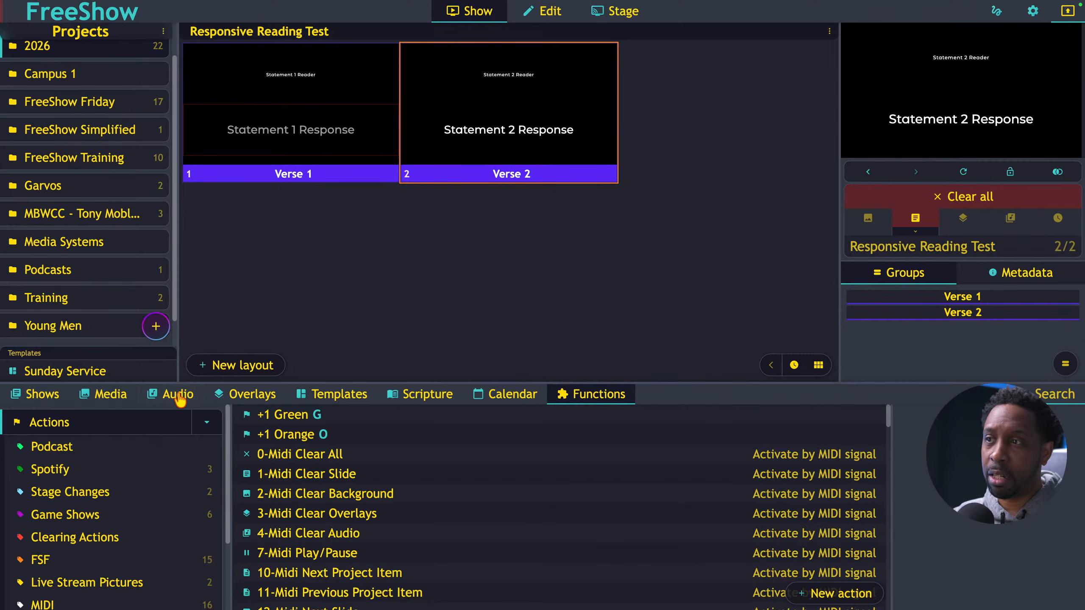
Collapse the action categories, view the Triggers functions, and return to the Actions list
left_click(206, 423)
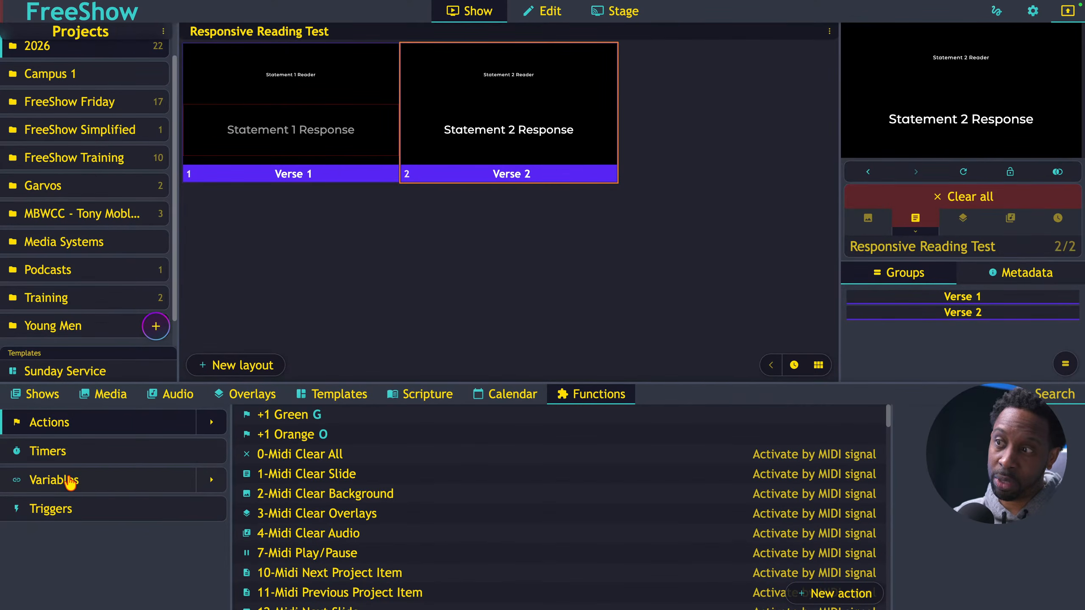
left_click(57, 518)
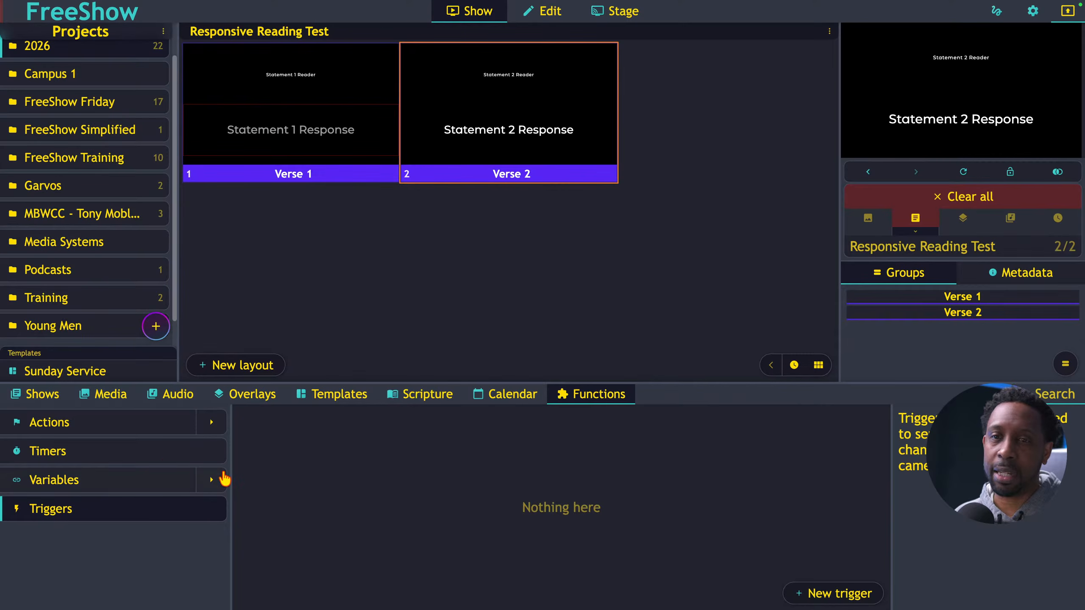
left_click(64, 423)
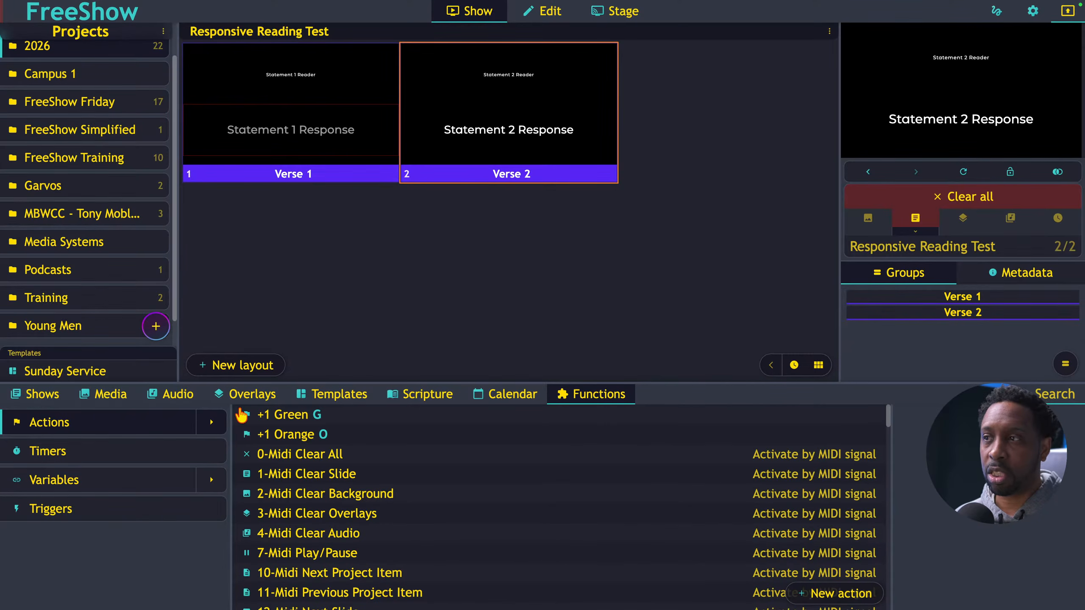
Create a new action named "MIDI Test"
left_click(826, 595)
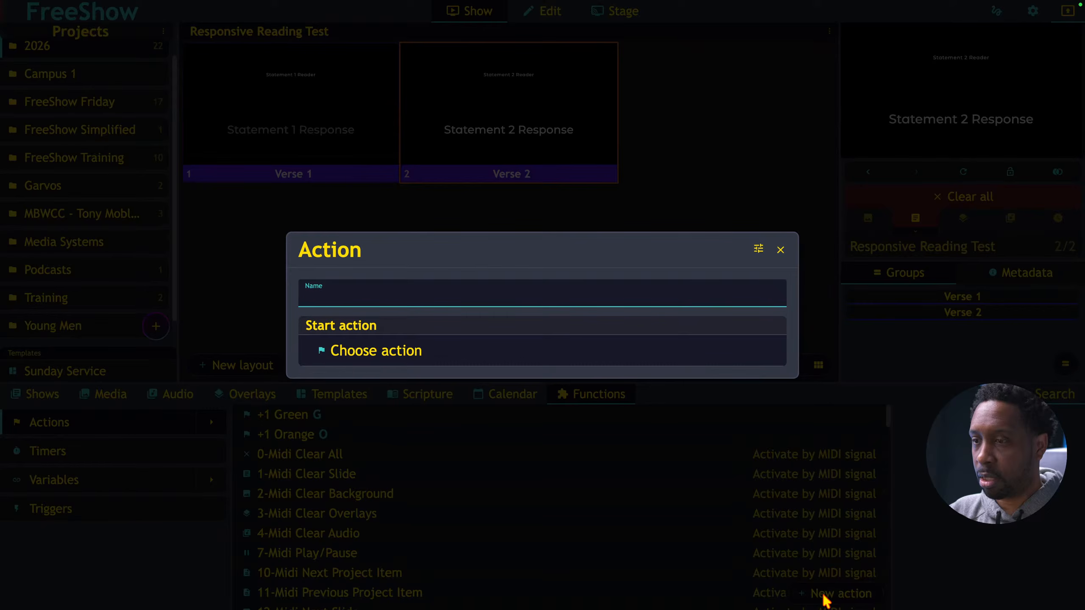
type("Mi")
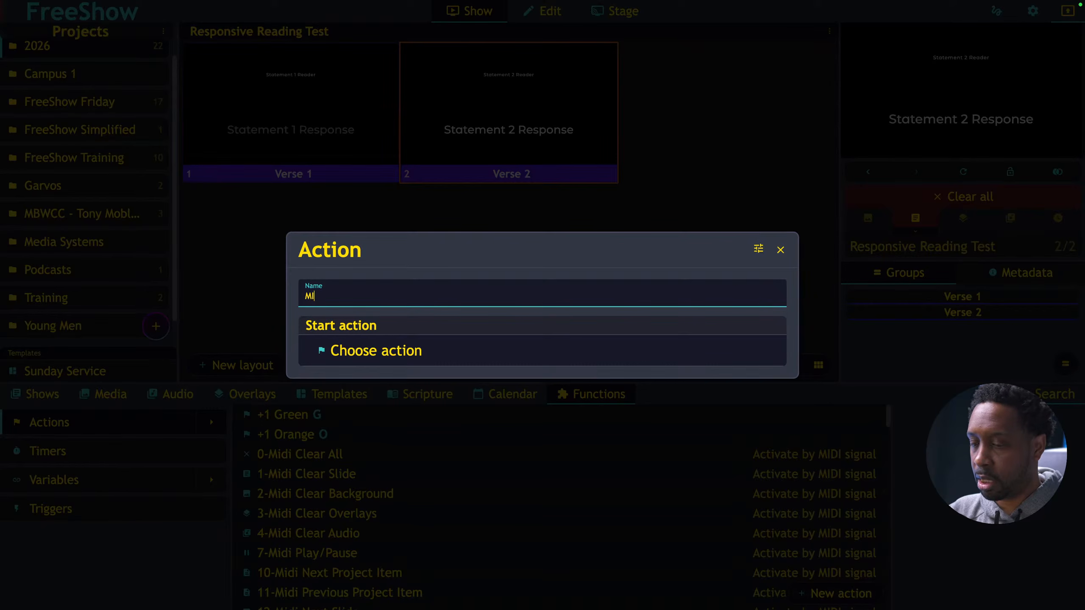
type("DI Test")
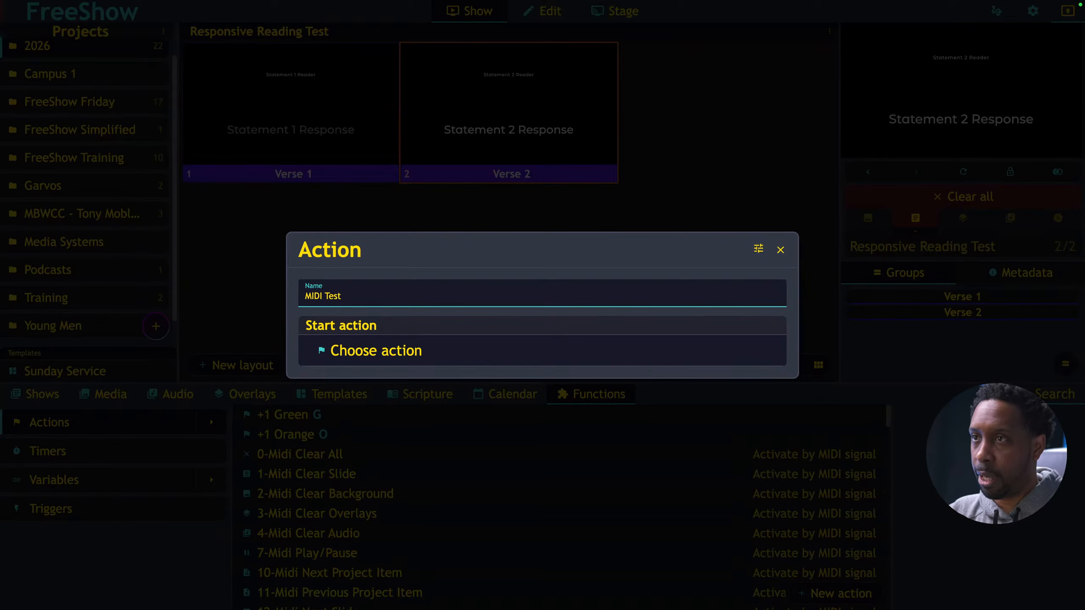
Look through the available action types and make "MIDI Test" start an Emit data action
left_click(456, 358)
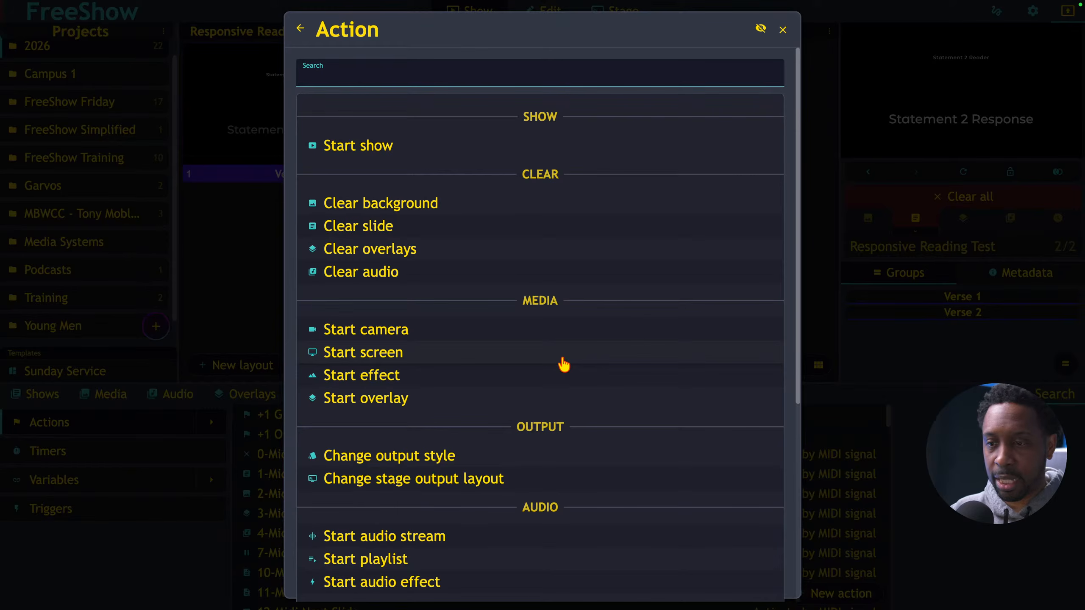
scroll(588, 365, "down", 6)
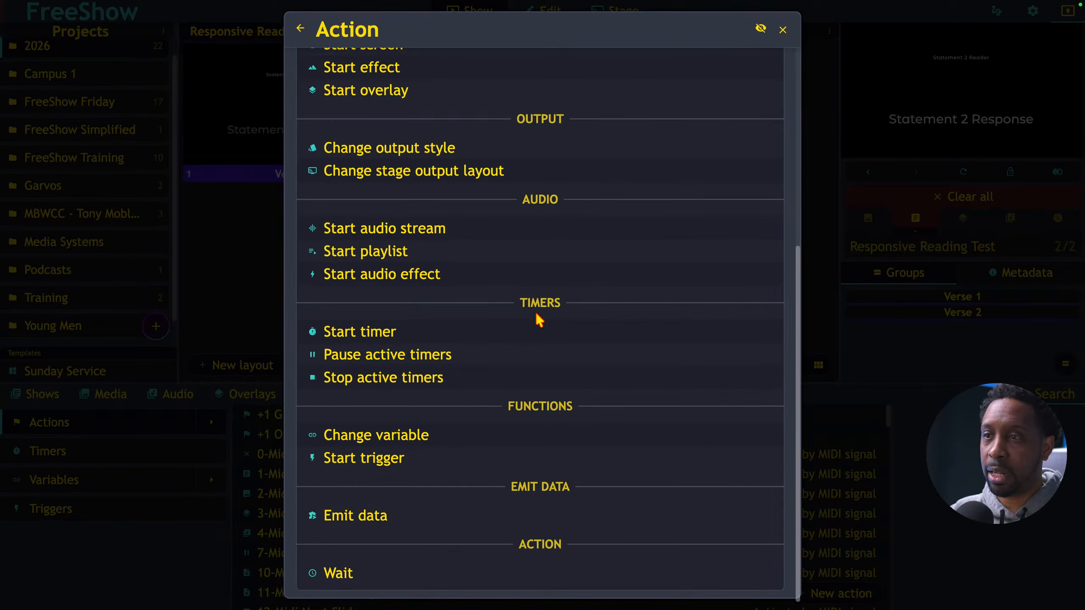
scroll(535, 311, "up", 6)
scroll(497, 301, "down", 5)
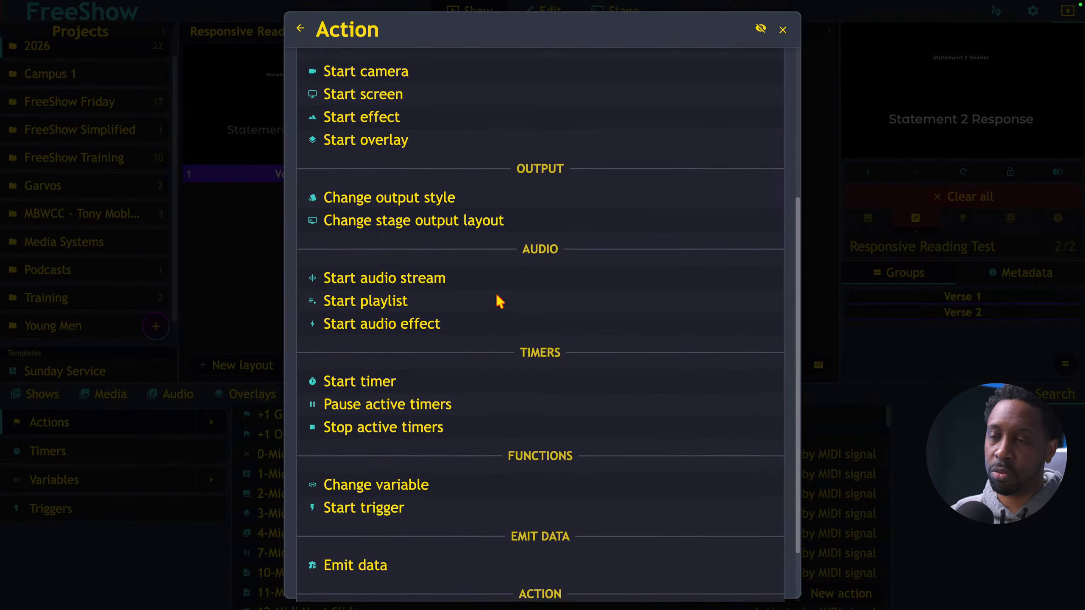
scroll(500, 301, "down", 1)
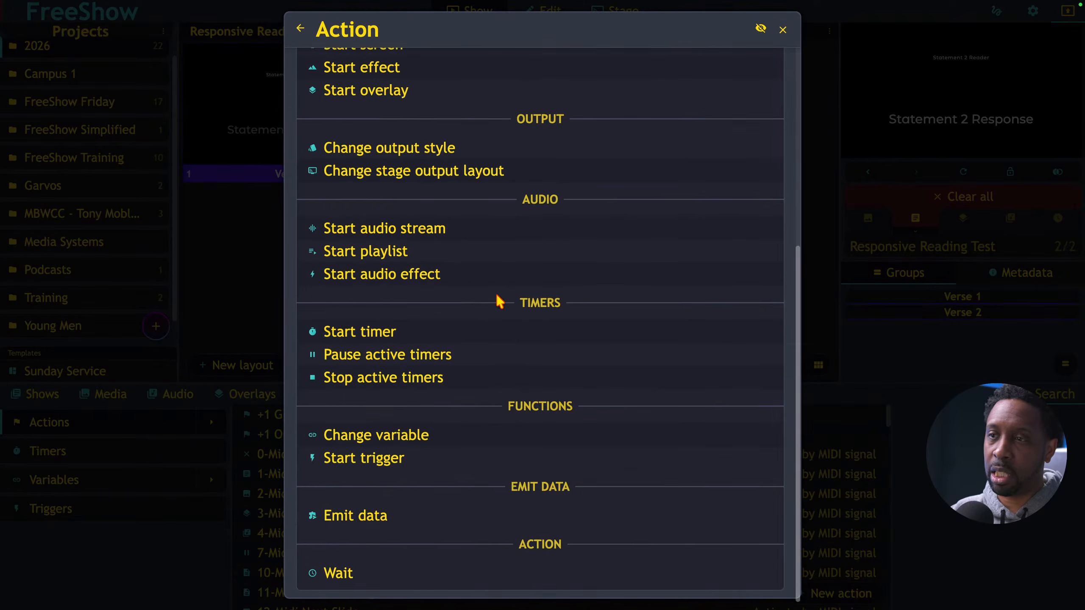
left_click(365, 517)
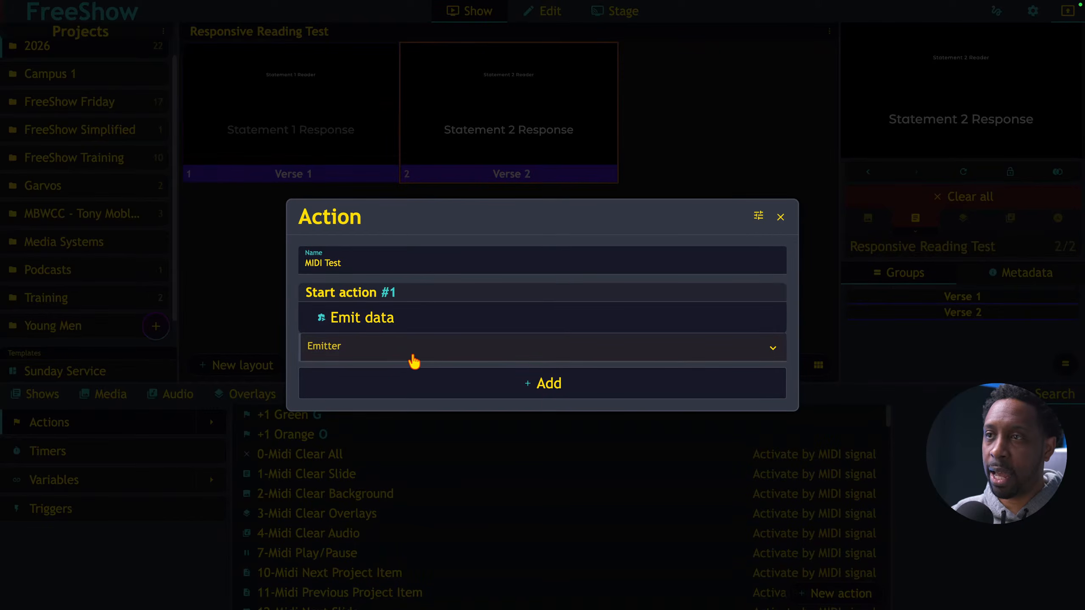
Review the existing emitters and create a new one for the action, named with a person's first name followed by "MIDI"
left_click(336, 354)
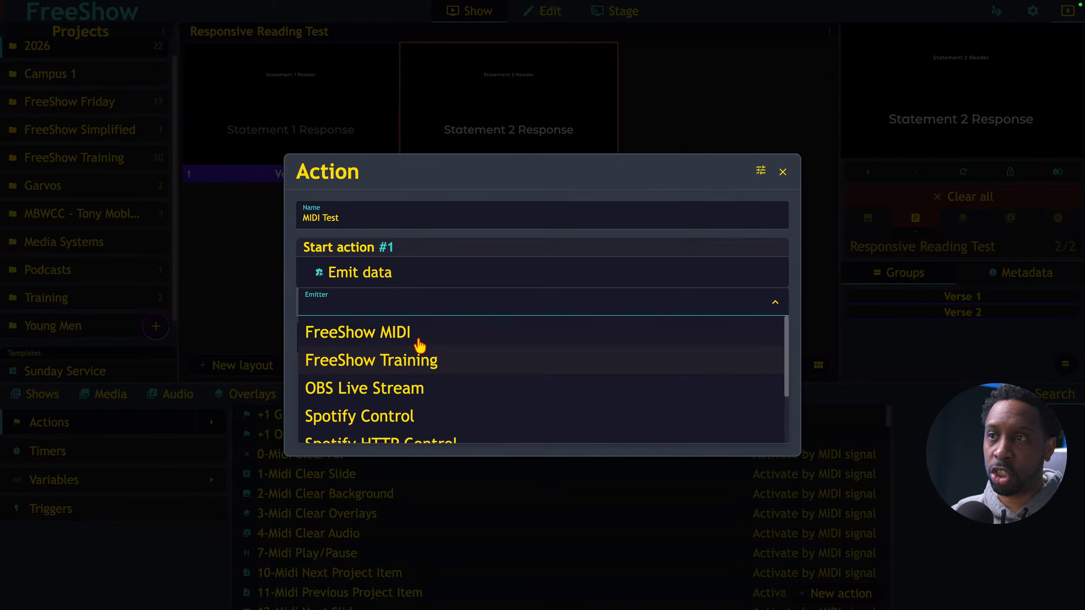
scroll(406, 358, "down", 1)
scroll(408, 358, "up", 1)
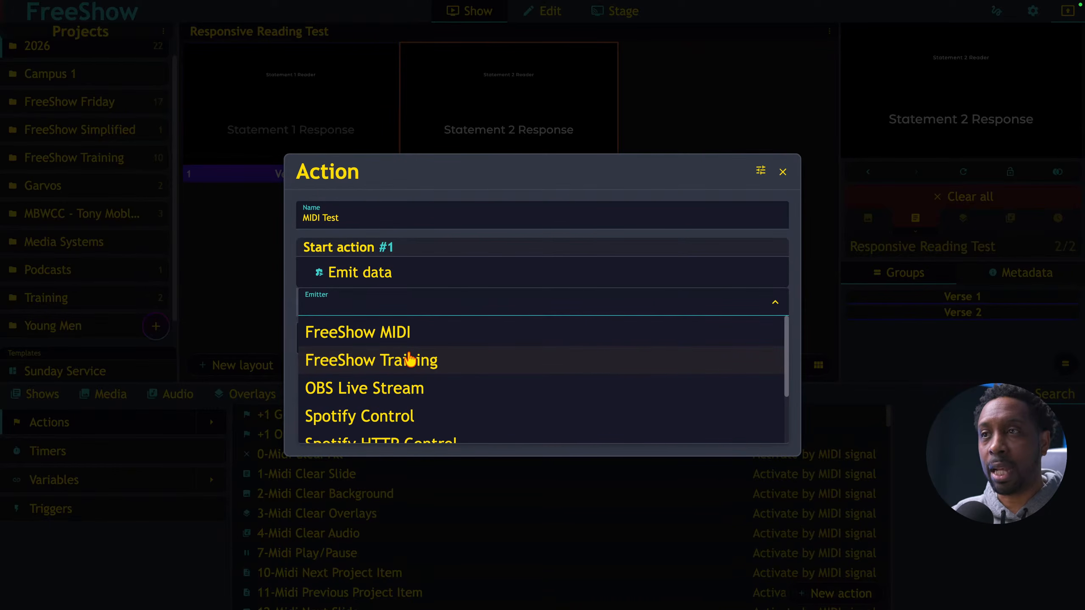
scroll(410, 359, "down", 2)
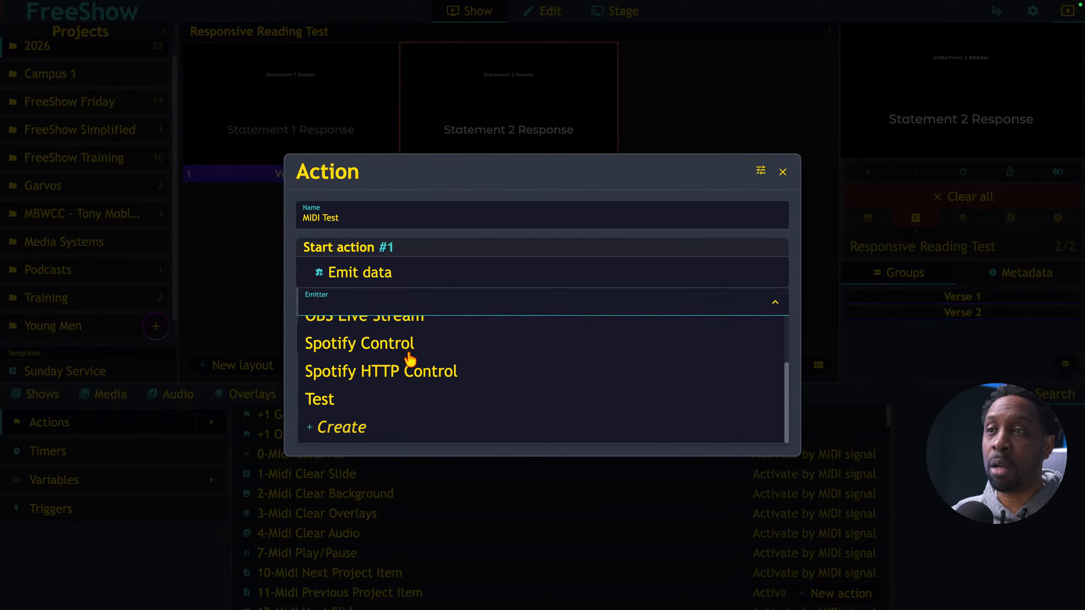
left_click(354, 437)
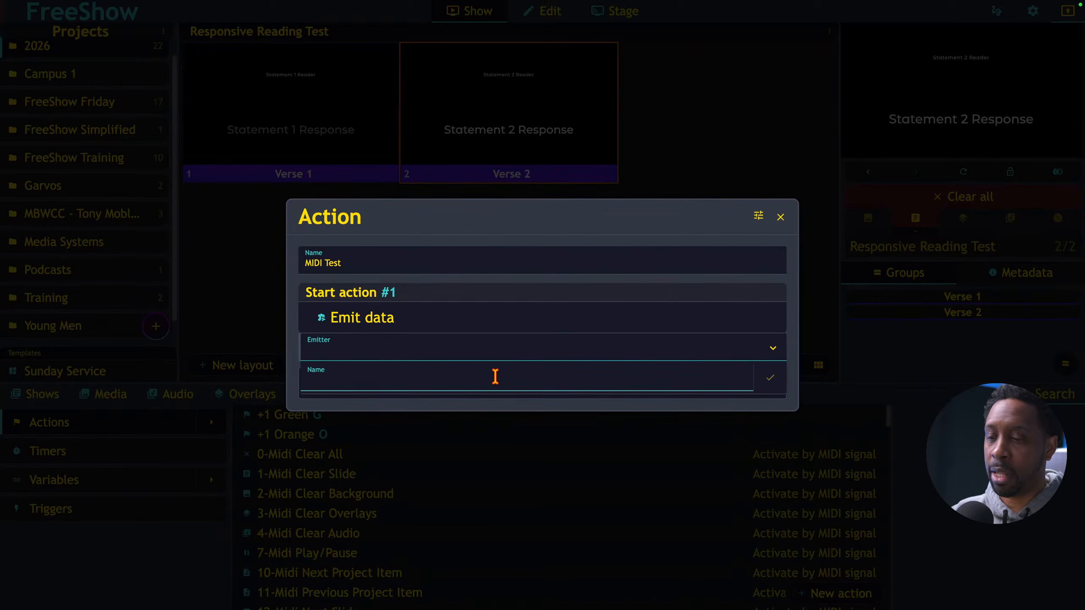
type("Jona")
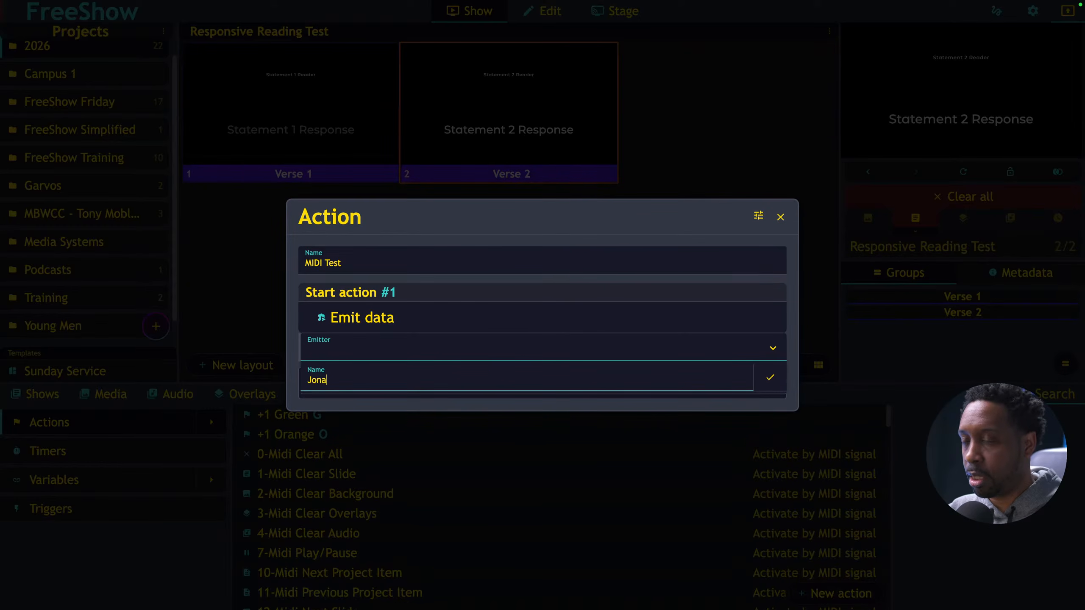
type("ytan")
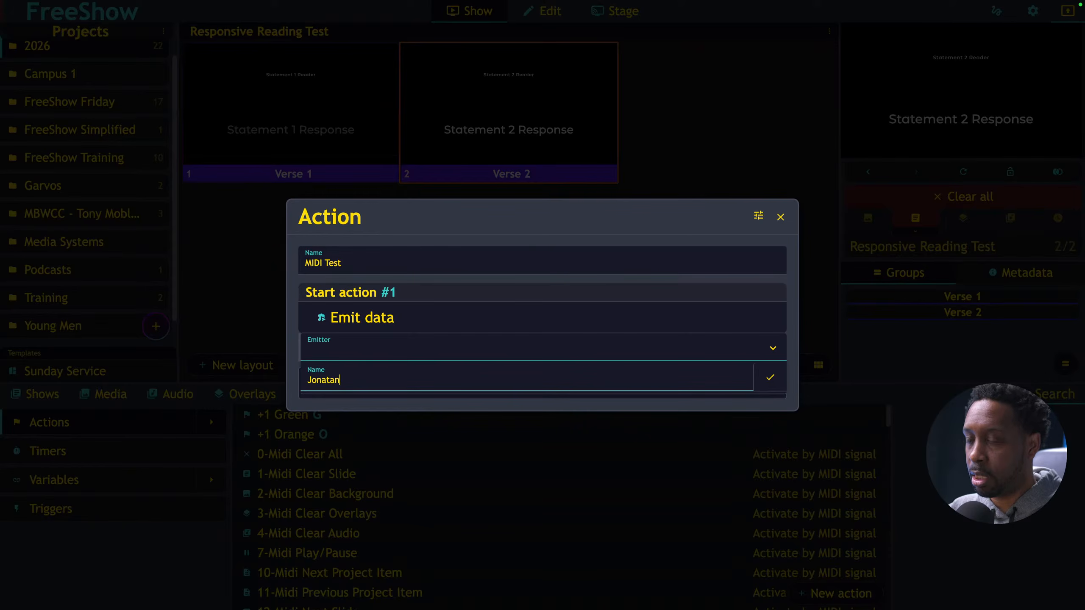
type(" MIDI")
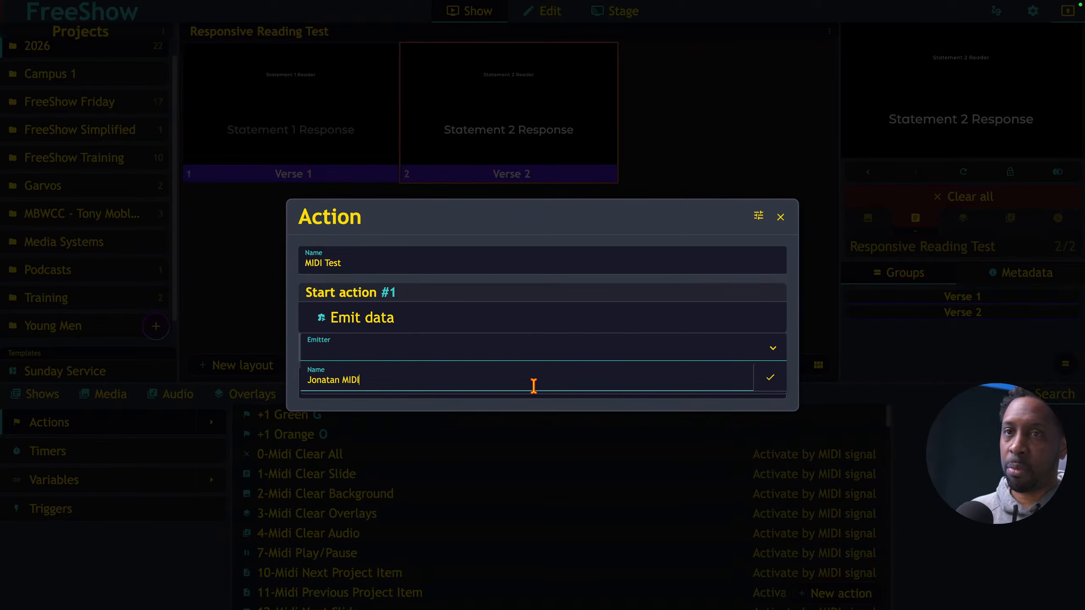
left_click(770, 378)
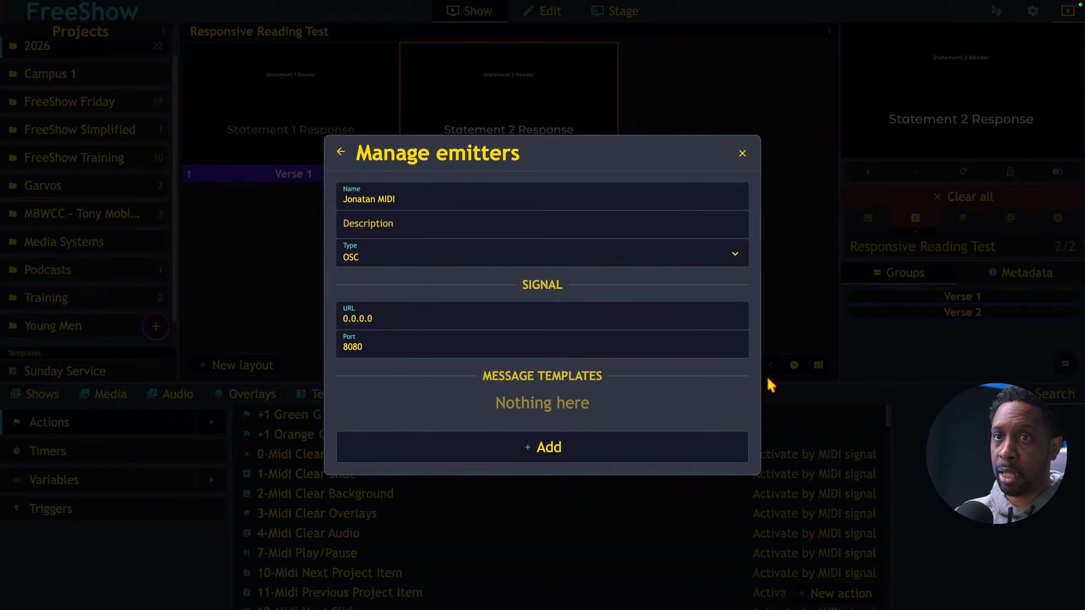
Set the new emitter's type to MIDI and its signal output to Network FreeShow
left_click(444, 265)
left_click(389, 338)
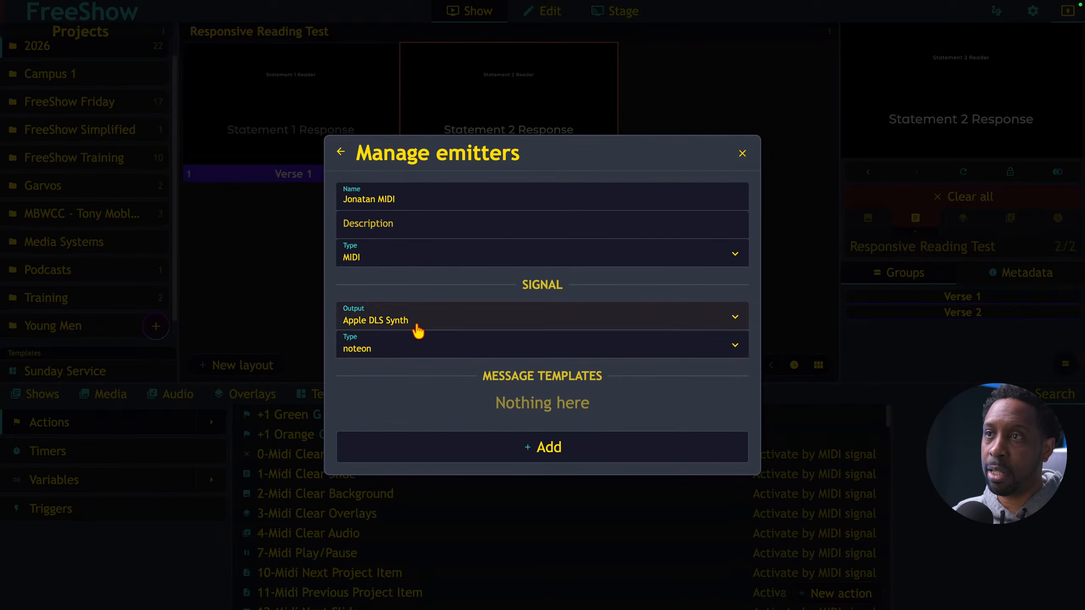
left_click(374, 324)
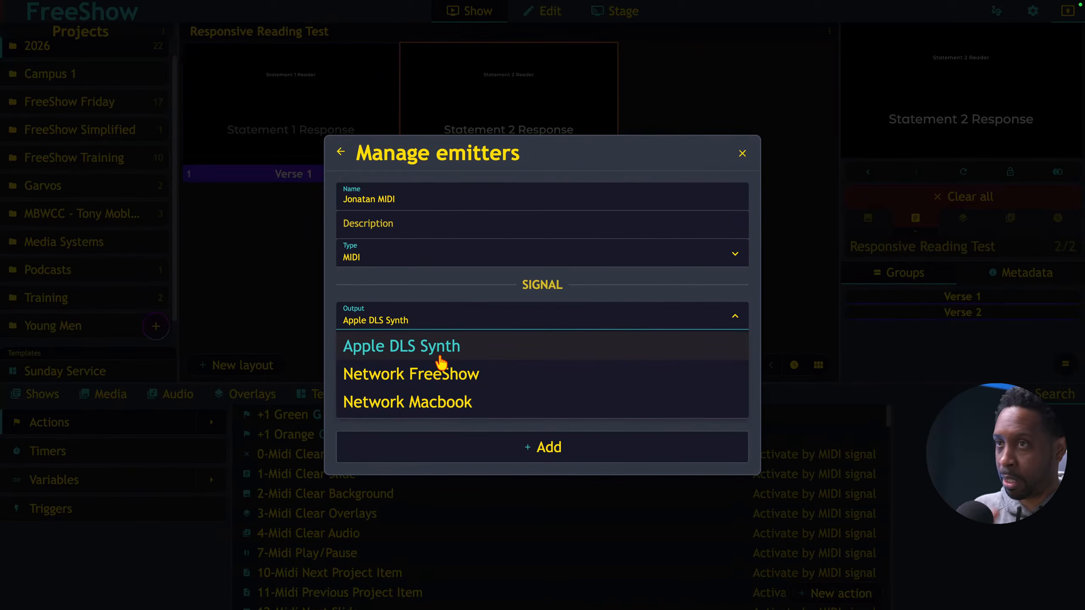
left_click(423, 376)
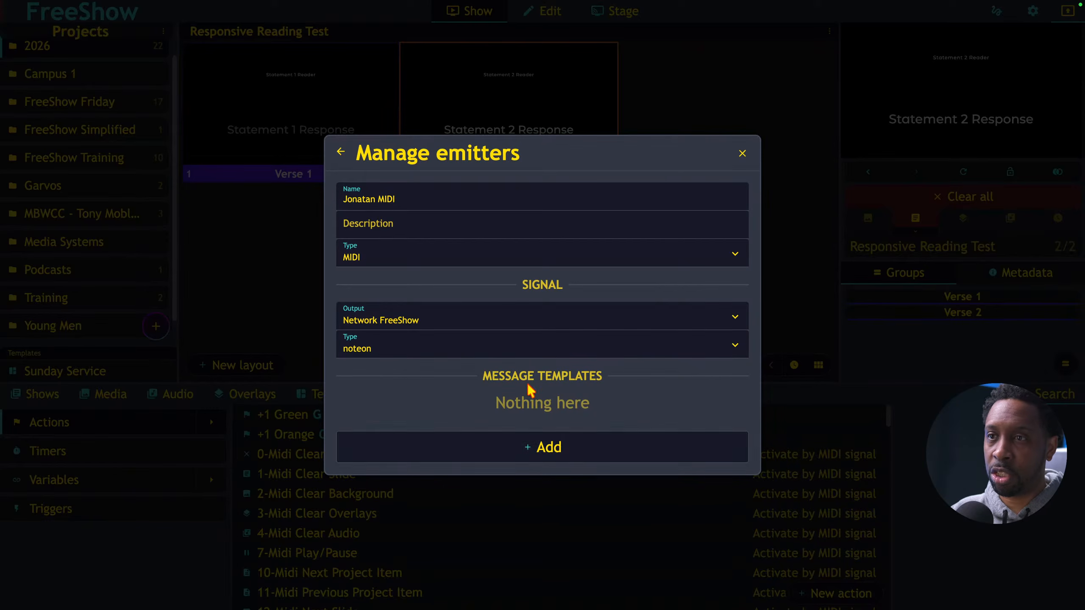
Add a message template to the emitter and briefly switch updating values from a received MIDI input on and off
left_click(561, 457)
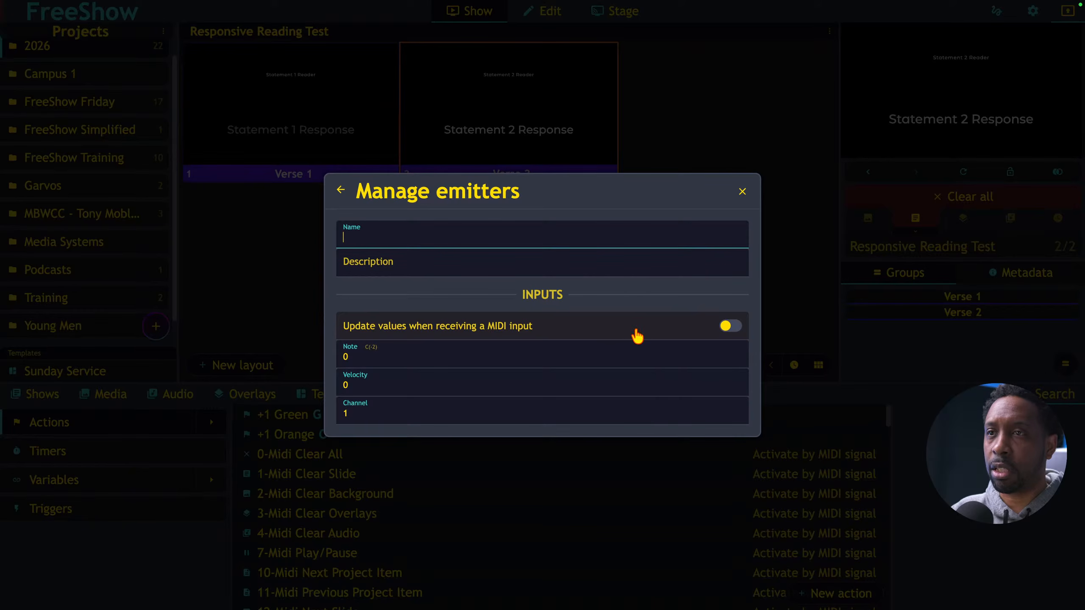
left_click(729, 326)
left_click(729, 327)
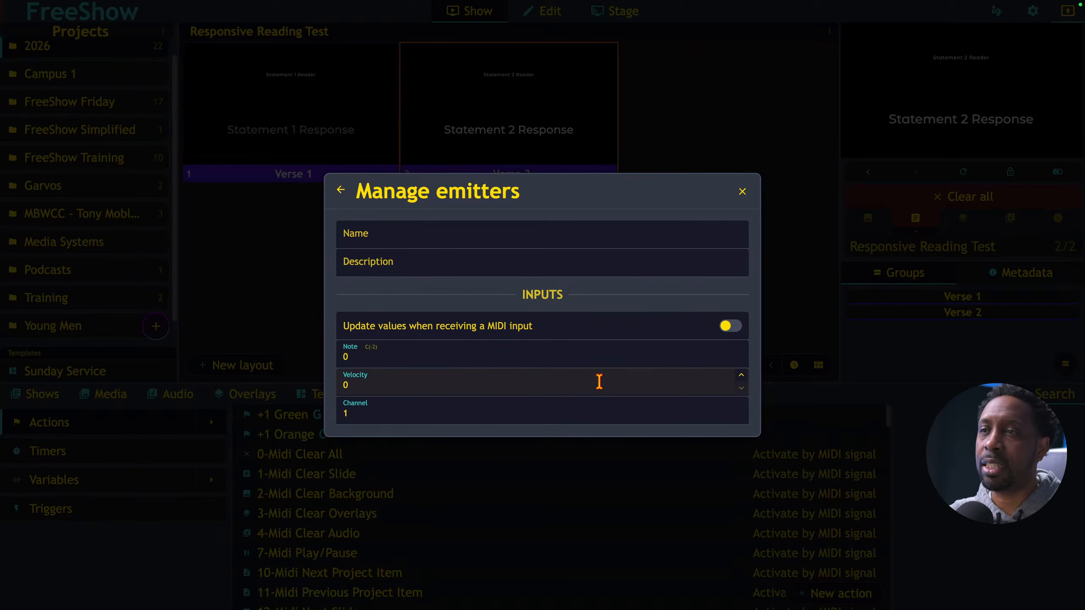
Step the message template's note up and down through several values, ending on note 2, D(-2)
left_click(741, 347)
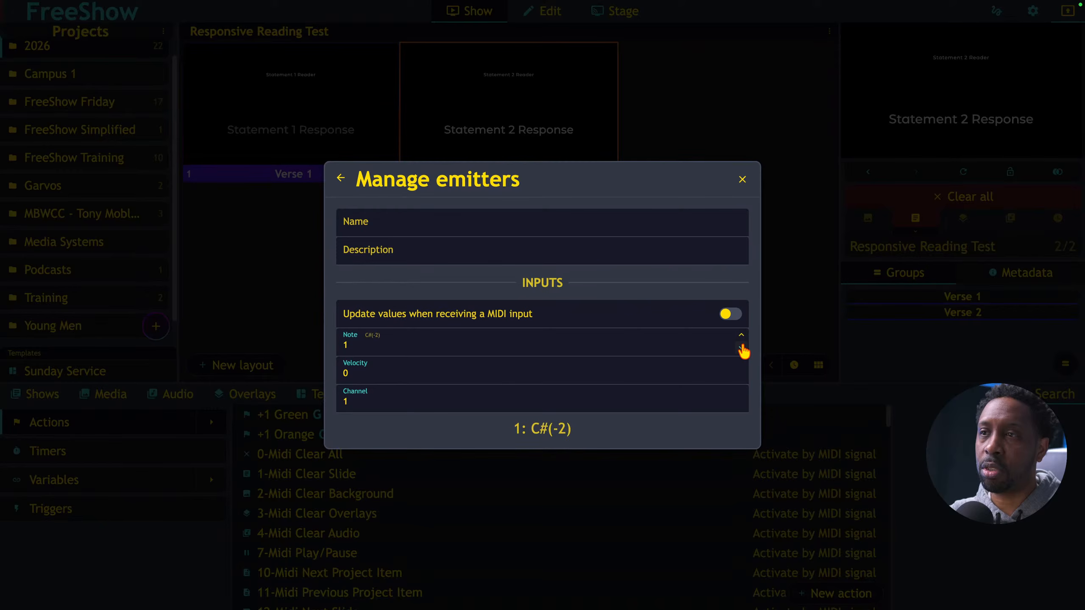
left_click(742, 347)
left_click(743, 347)
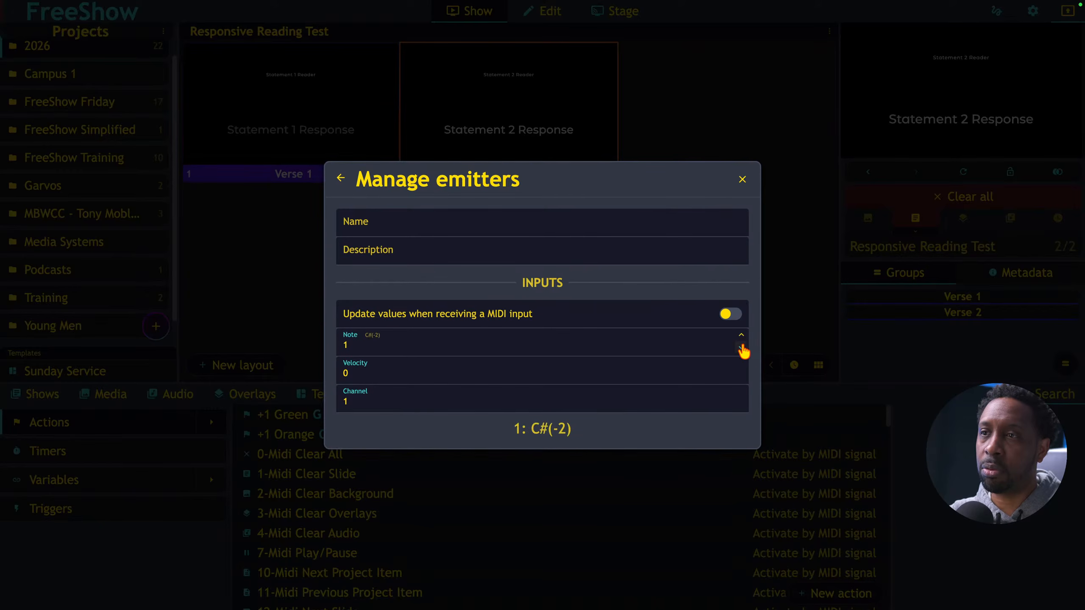
left_click(742, 347)
left_click(743, 347)
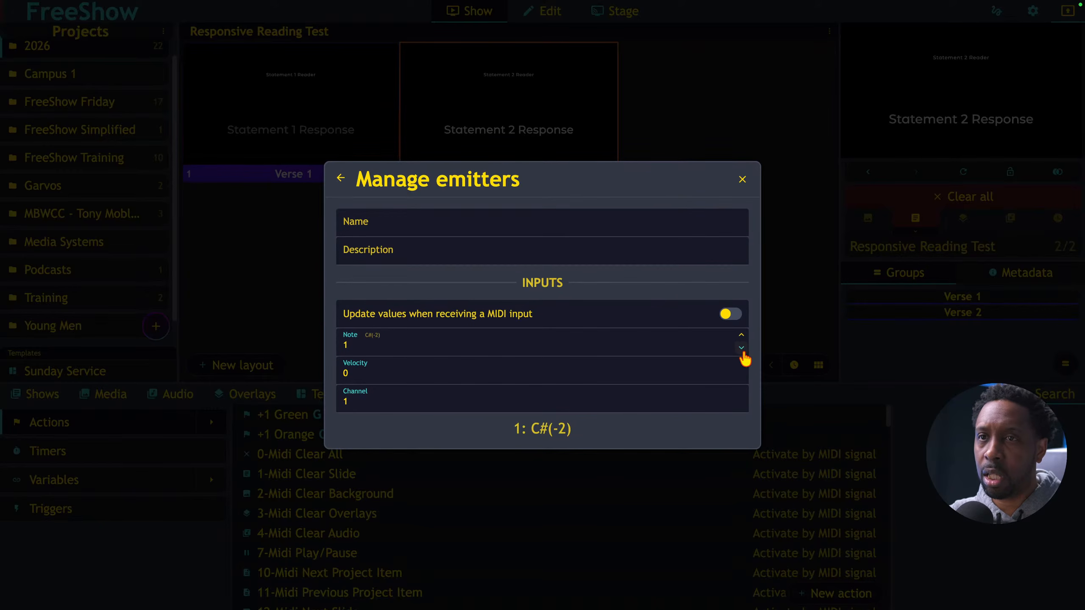
left_click(742, 347)
left_click(742, 348)
left_click(742, 336)
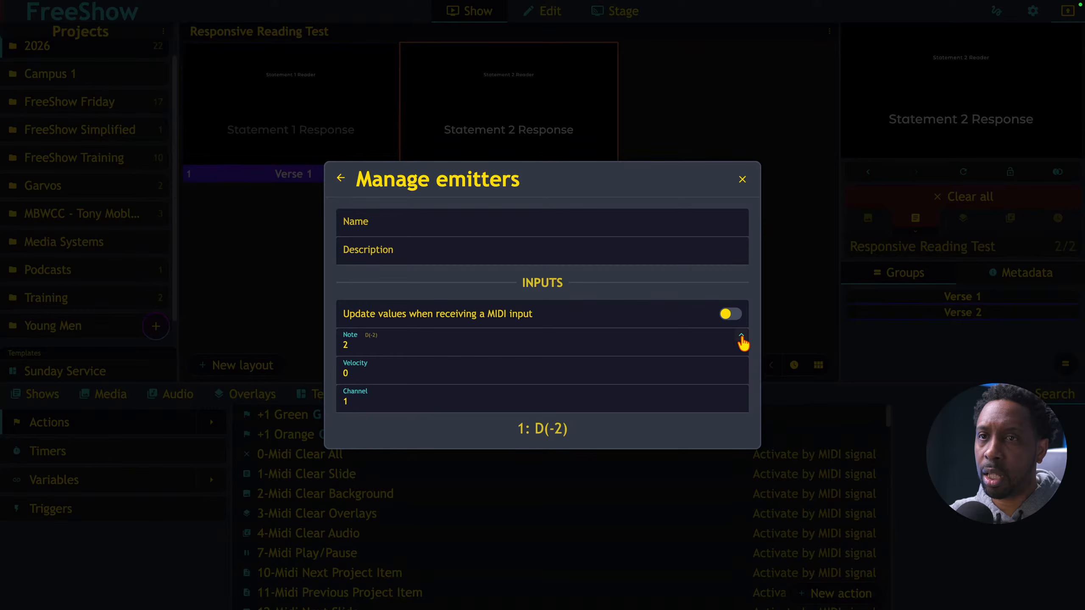
left_click(742, 336)
left_click(742, 336)
left_click(741, 336)
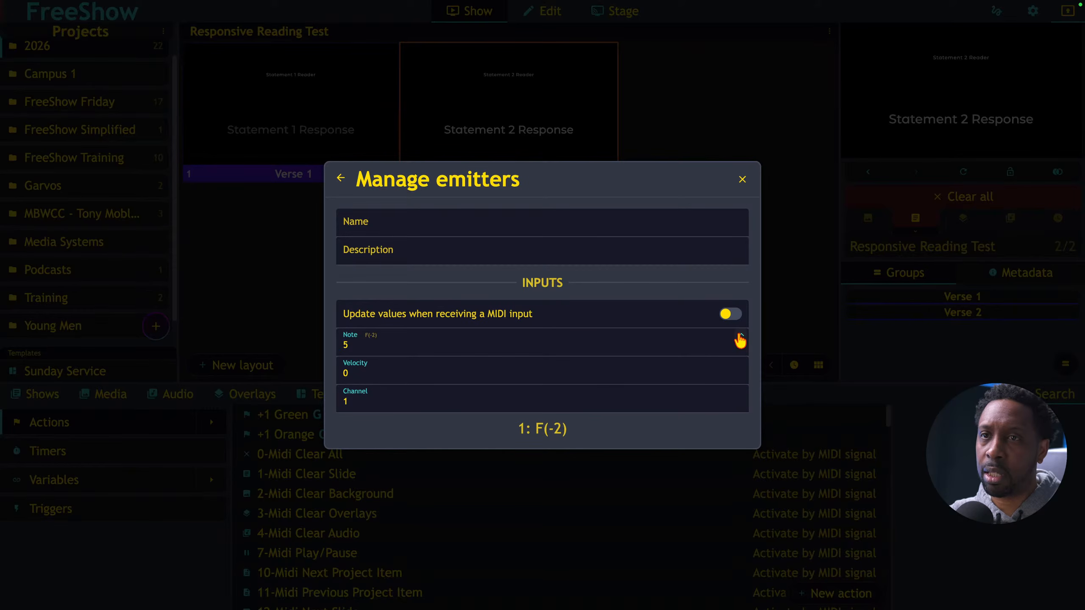
left_click(740, 337)
left_click(742, 349)
left_click(742, 349)
left_click(741, 349)
left_click(742, 349)
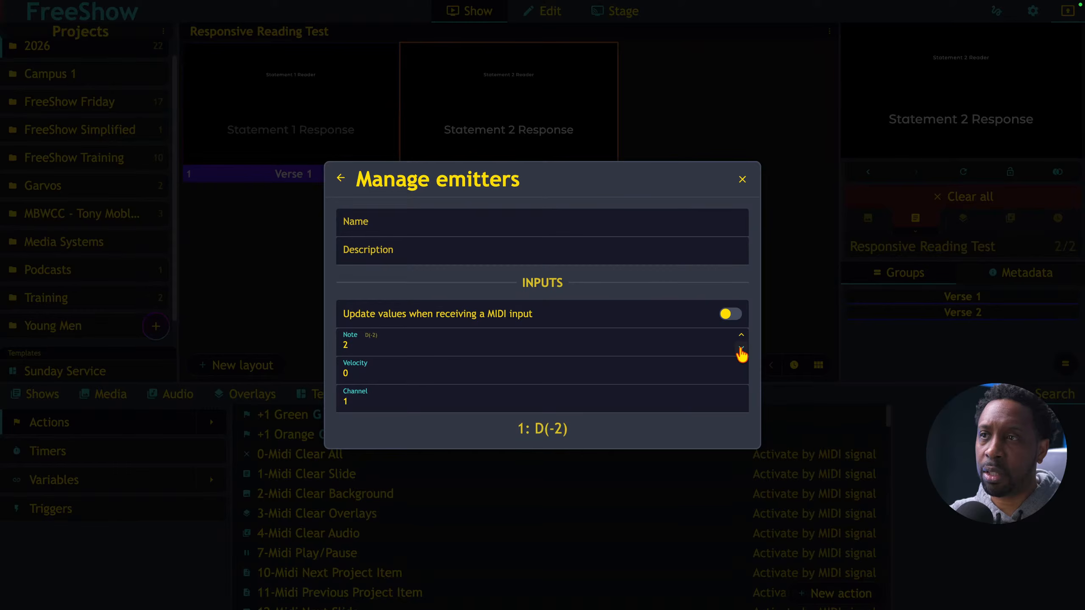
left_click(741, 349)
left_click(742, 350)
left_click(741, 349)
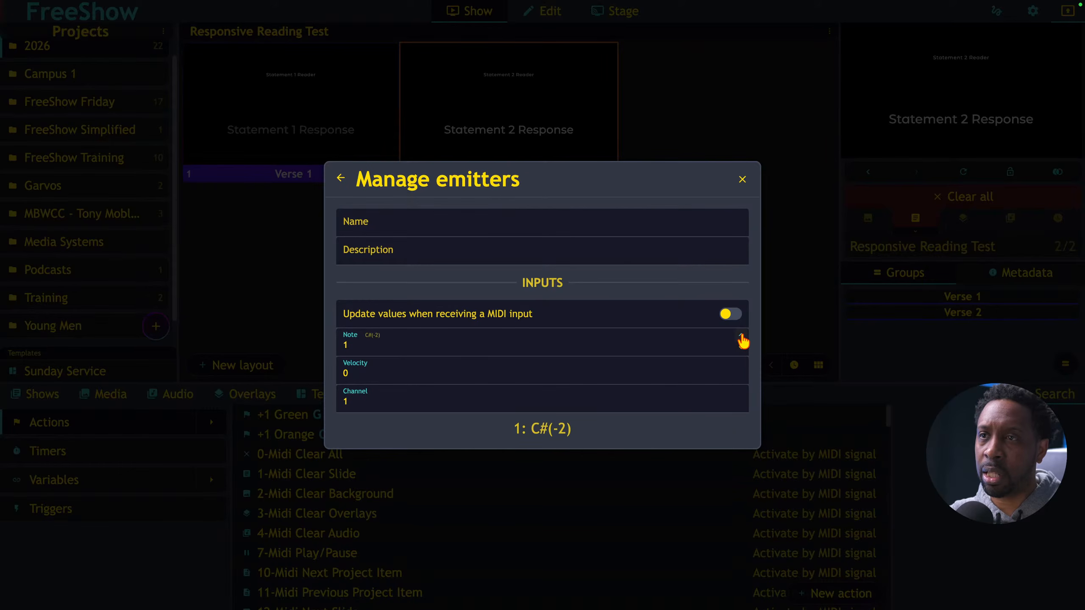
left_click(742, 337)
left_click(742, 346)
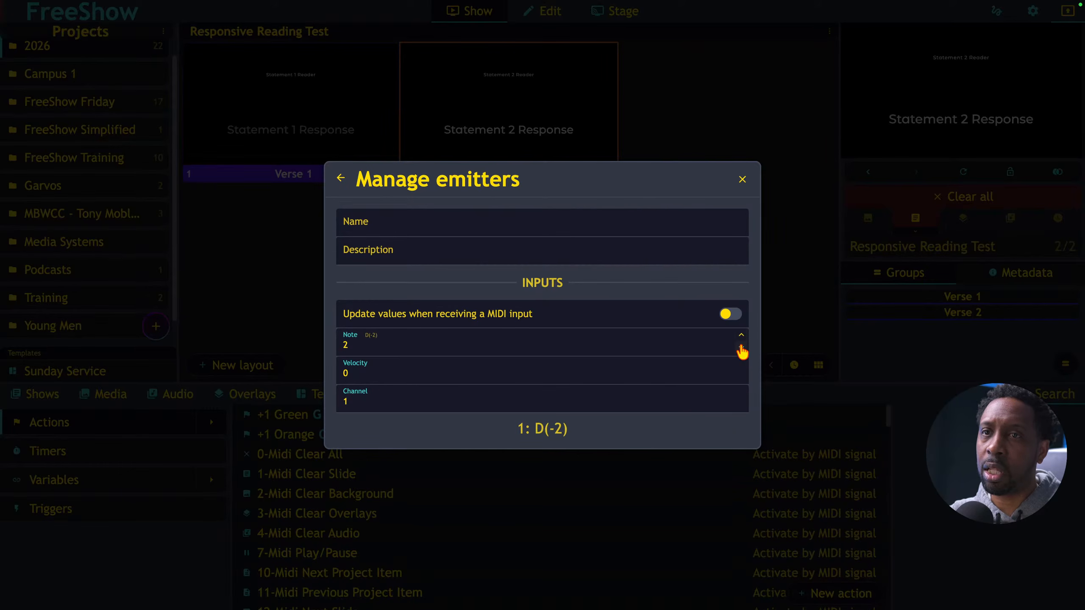
left_click(741, 345)
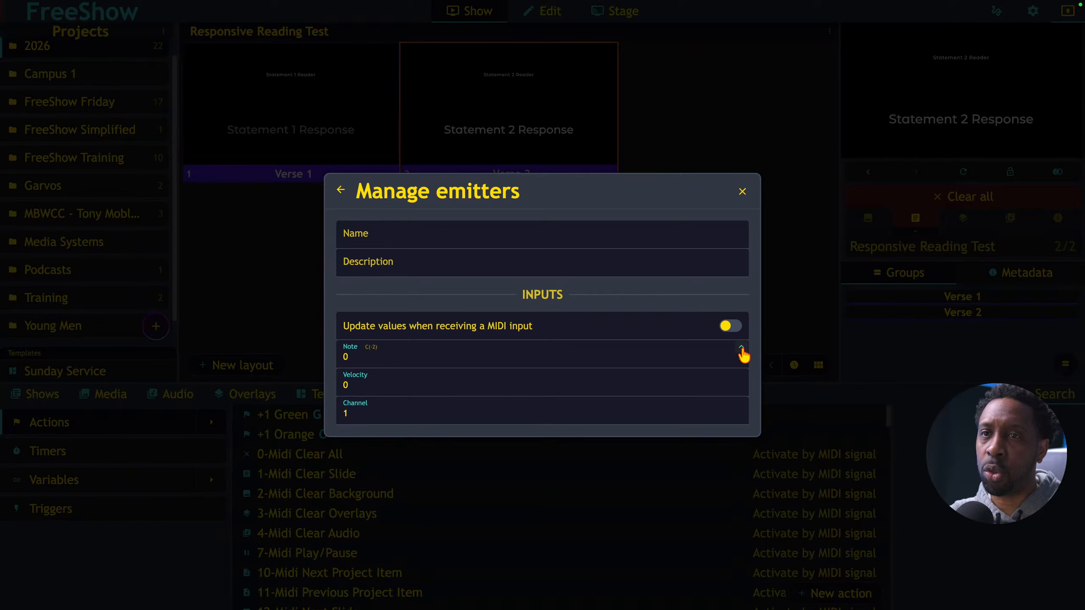
left_click(741, 349)
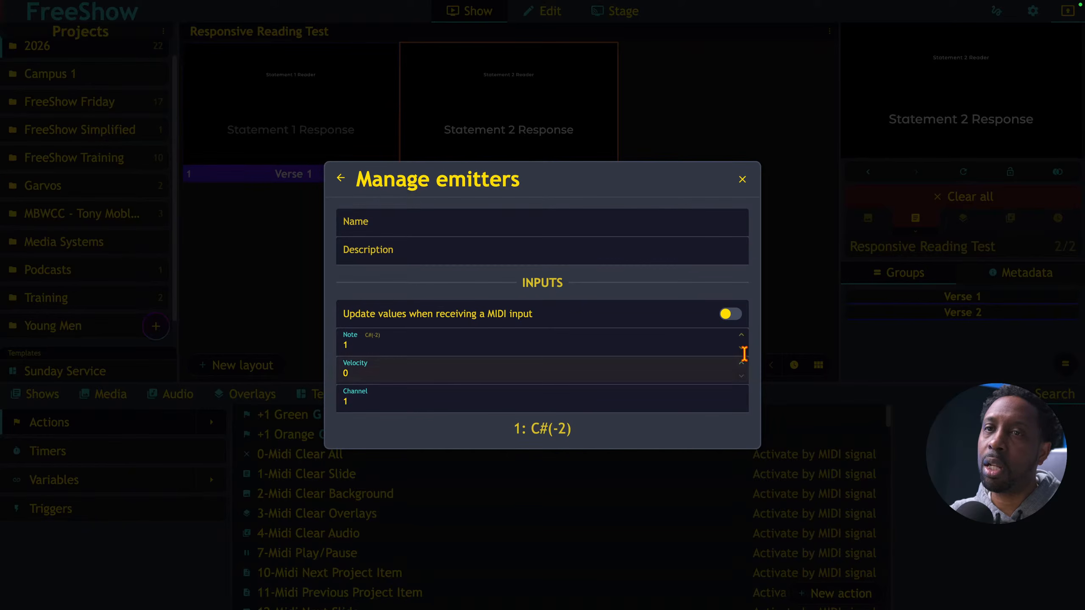
left_click(741, 336)
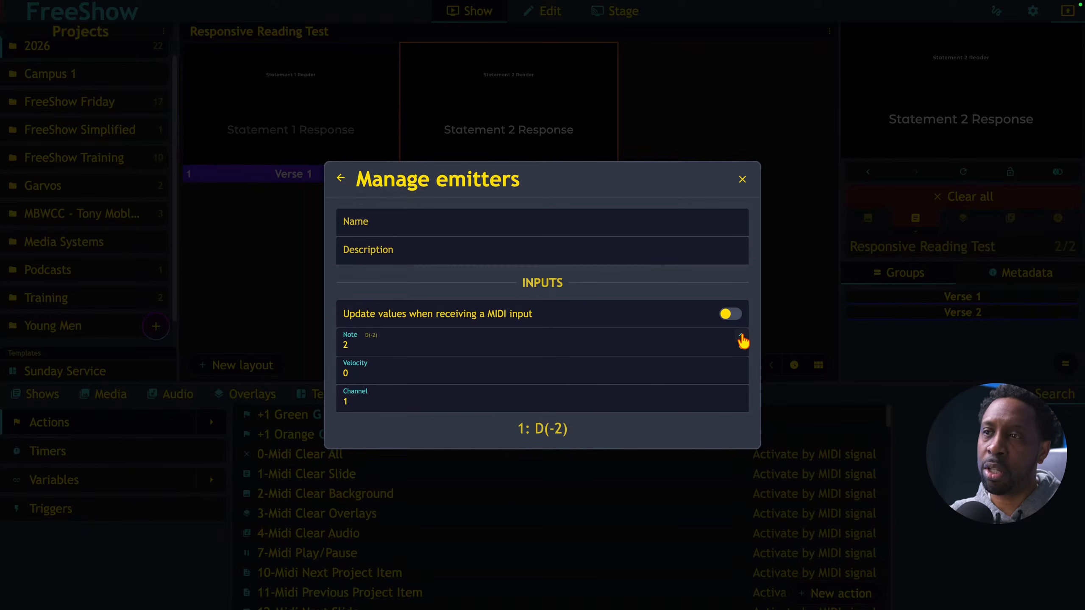
Set the message template's note to 4, E(-2), and its velocity to 127
left_click(742, 337)
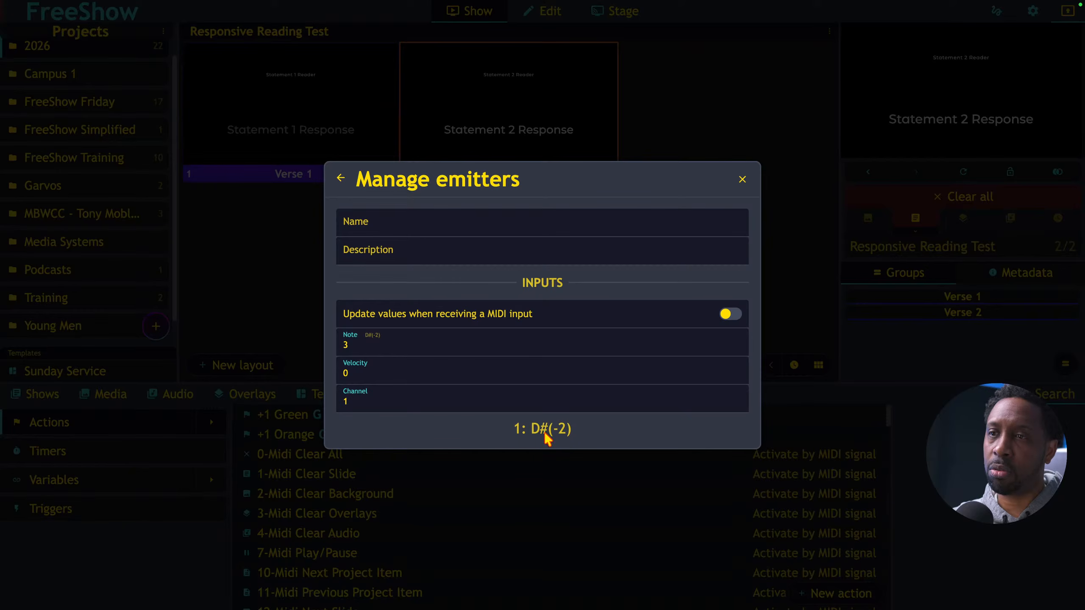
left_click(394, 354)
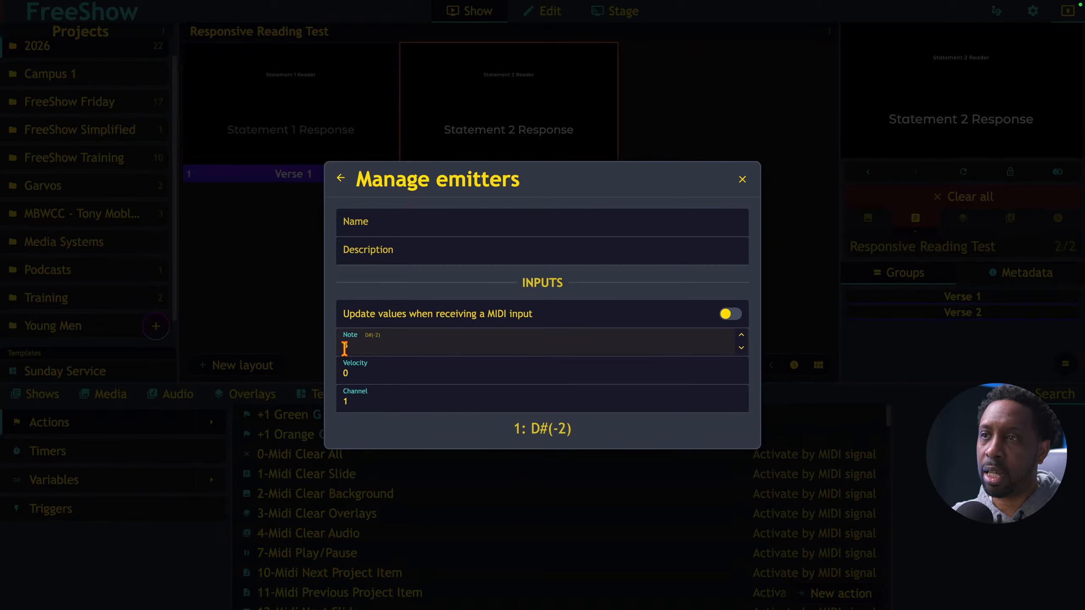
left_click(743, 337)
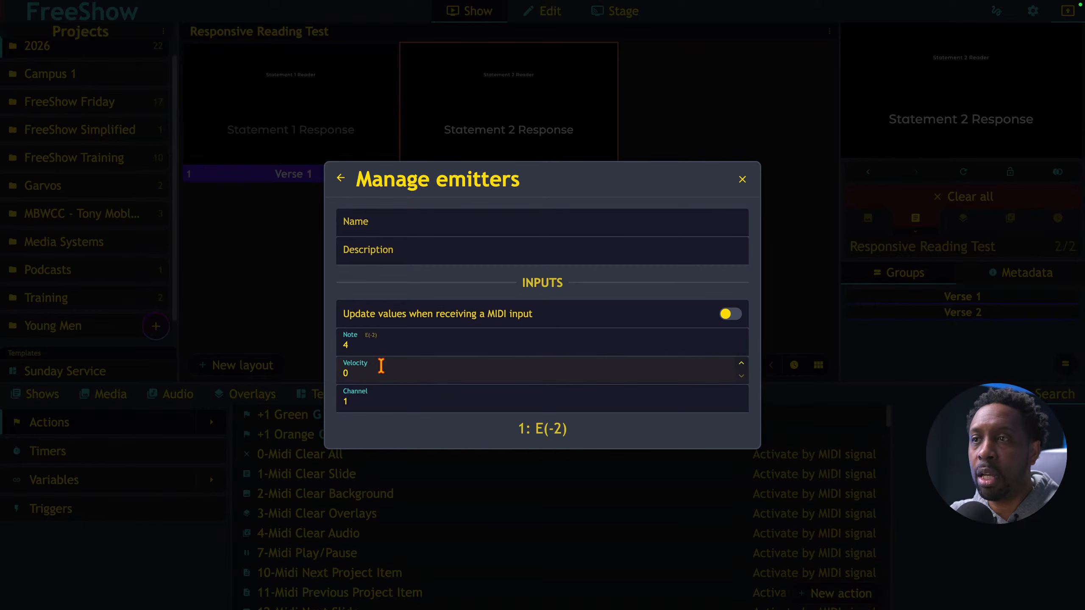
left_click(360, 373)
double_click(359, 372)
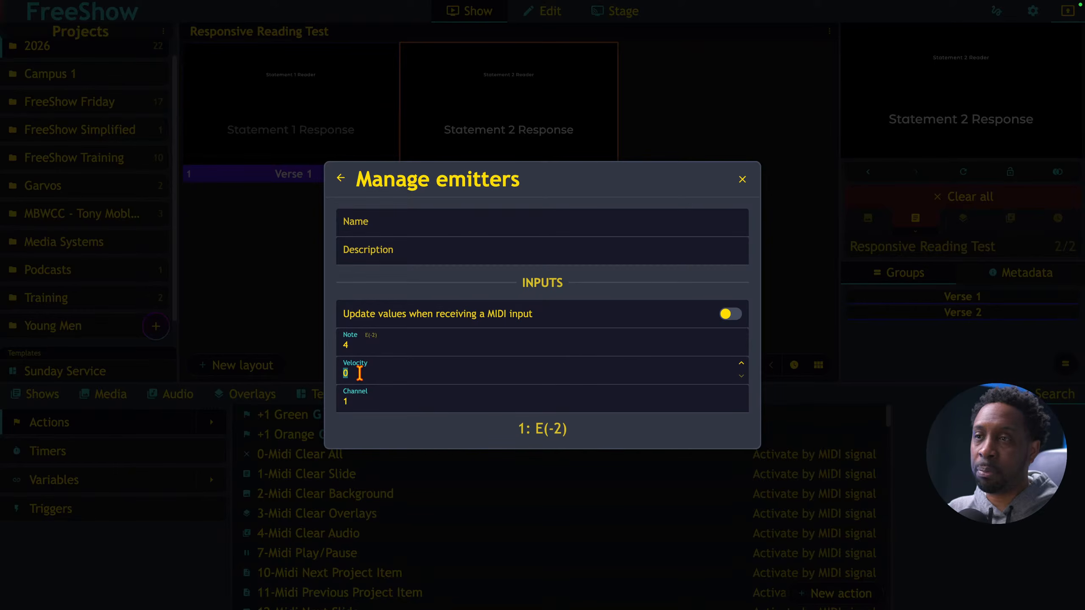
type("127")
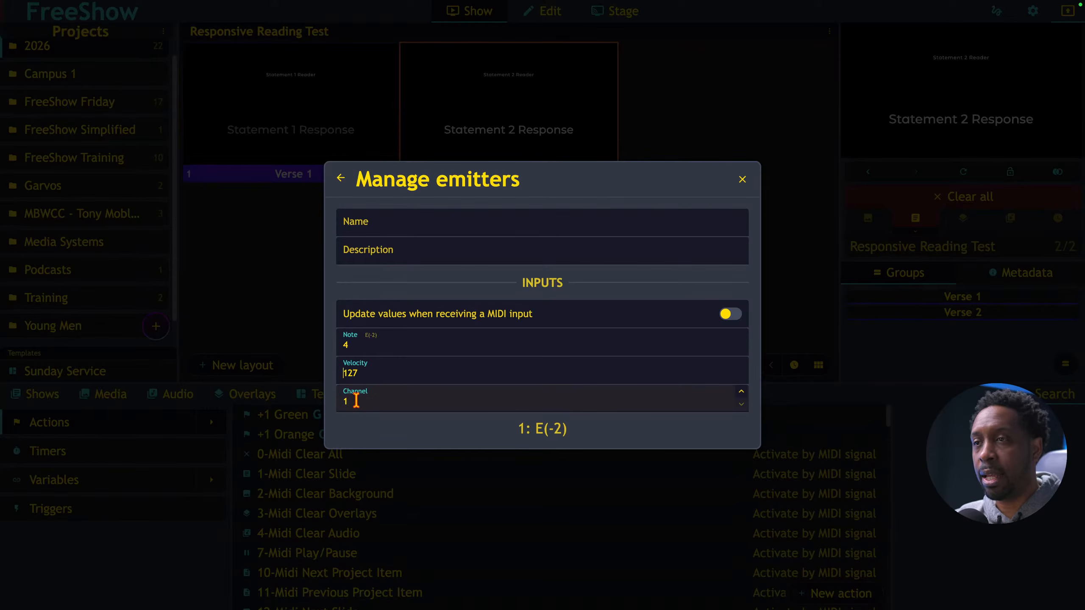
Step the message template's channel up to 10 and back down to 1
left_click(740, 392)
left_click(741, 392)
left_click(741, 392)
left_click(741, 392)
left_click(741, 392)
left_click(740, 392)
left_click(741, 392)
left_click(741, 392)
left_click(741, 392)
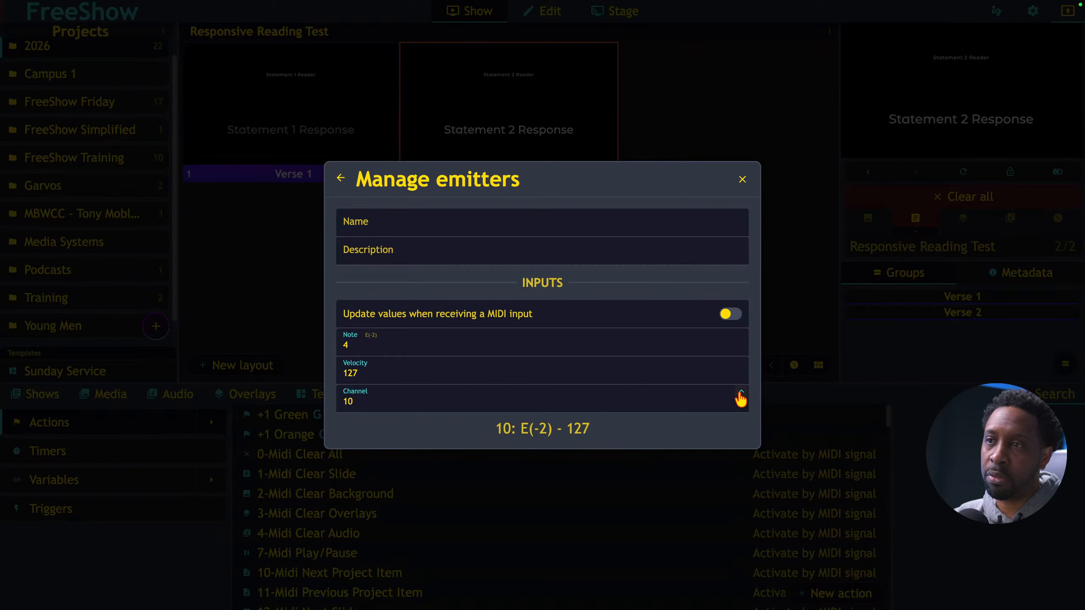
left_click(742, 403)
left_click(742, 404)
left_click(741, 403)
left_click(741, 404)
left_click(742, 404)
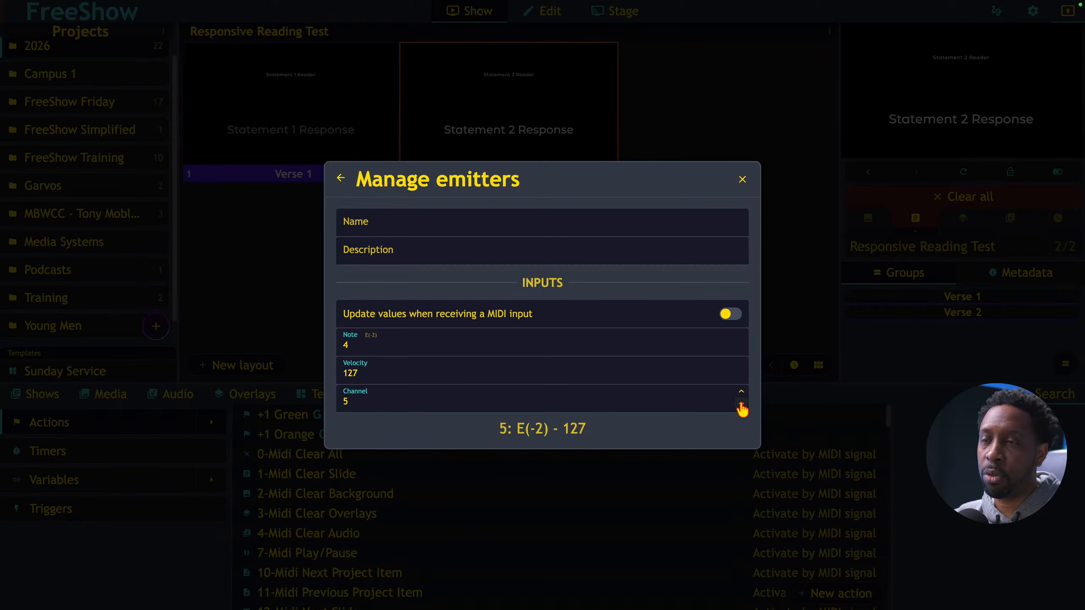
left_click(741, 404)
left_click(742, 404)
left_click(742, 404)
left_click(742, 403)
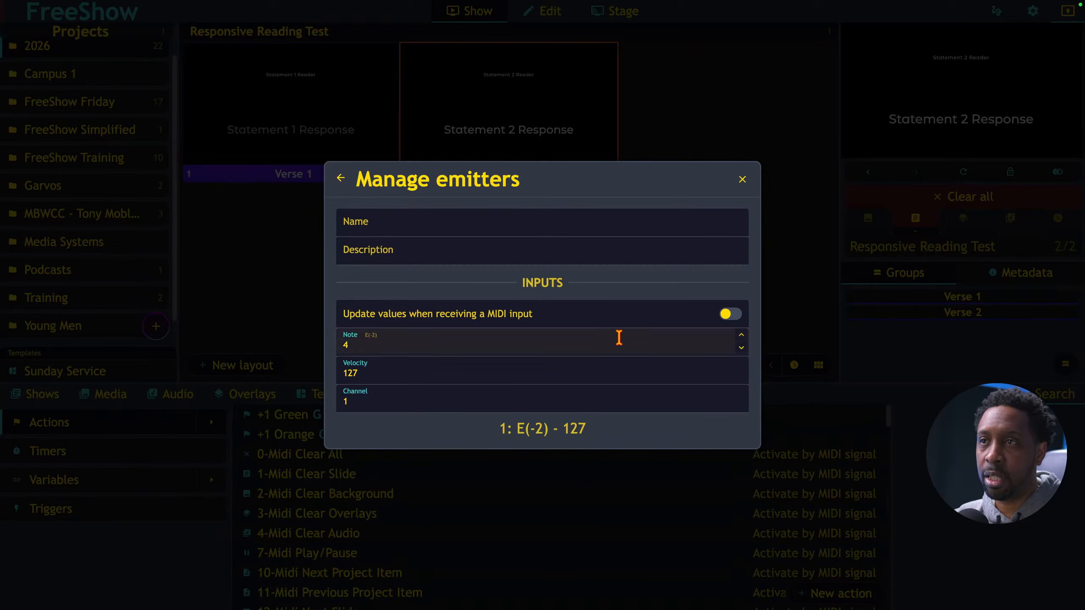
Name the message template "Next Slide", return to the emitter's settings and close the emitter manager
left_click(424, 230)
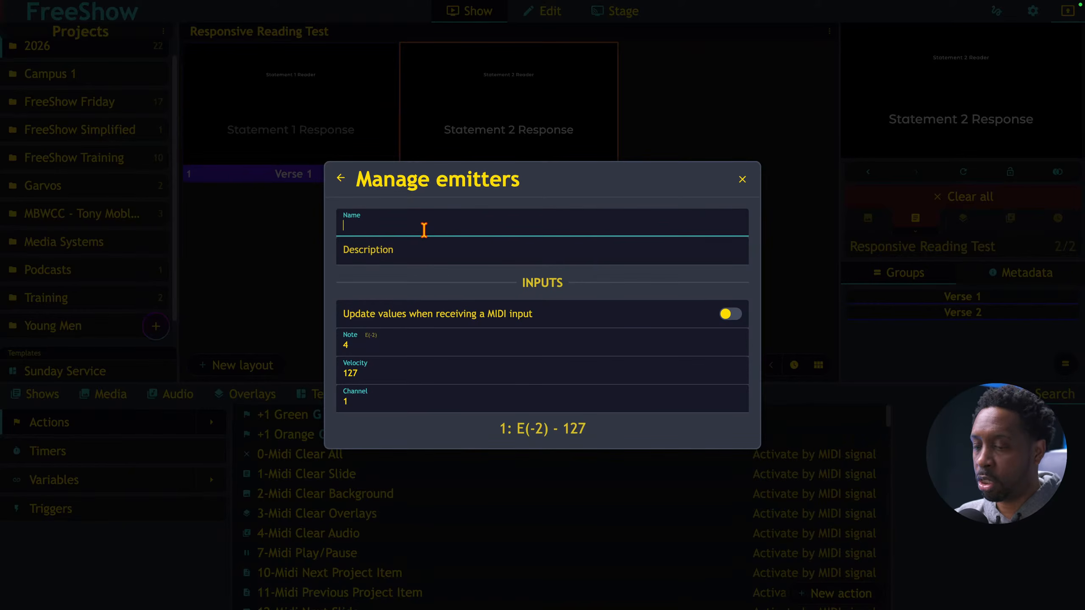
type("Ne")
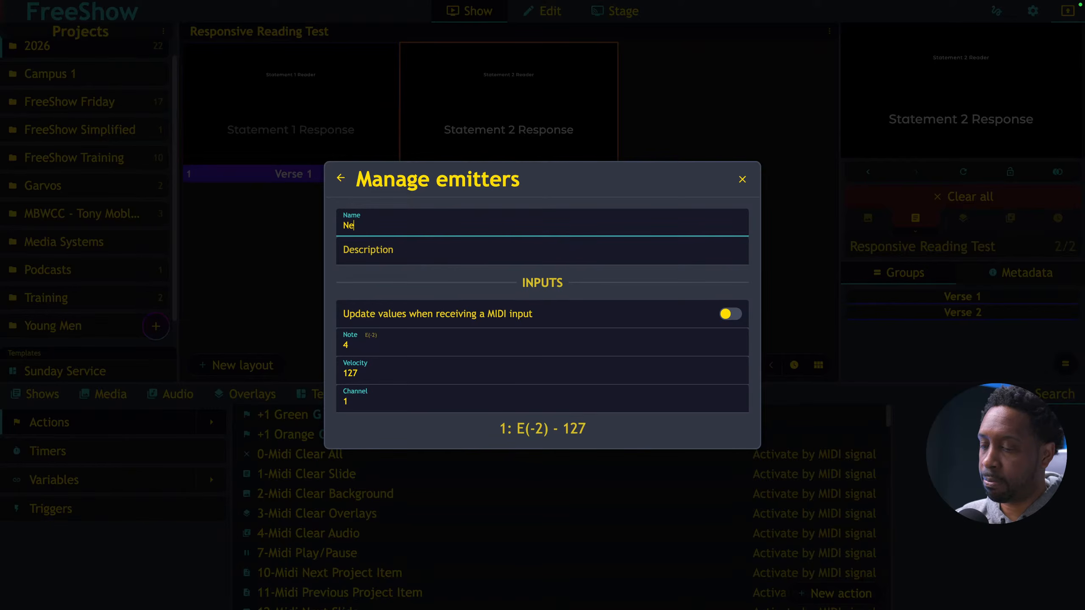
type("xt Slide")
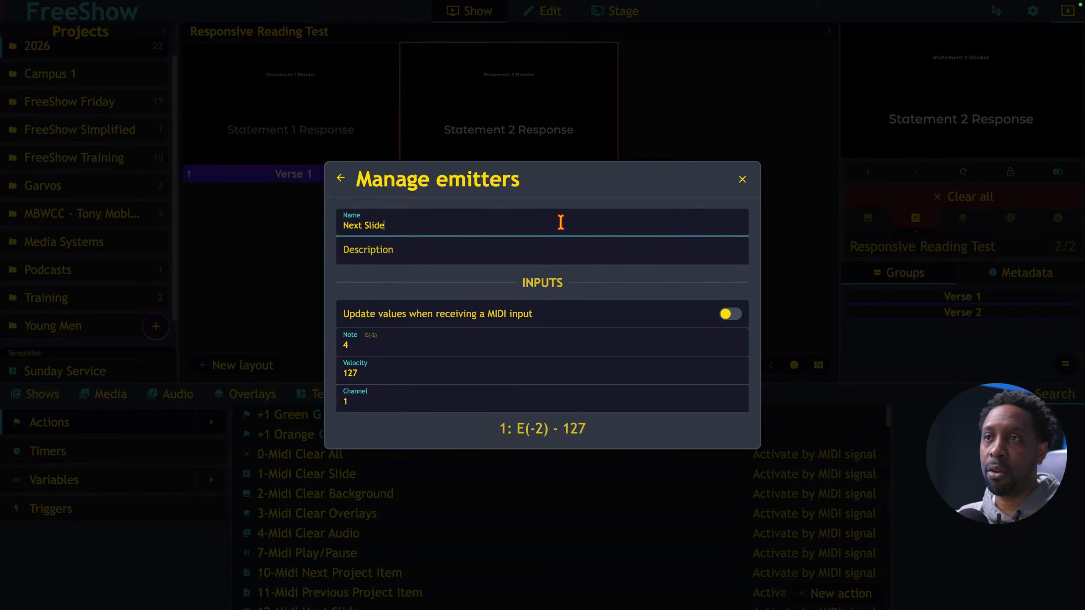
left_click(400, 202)
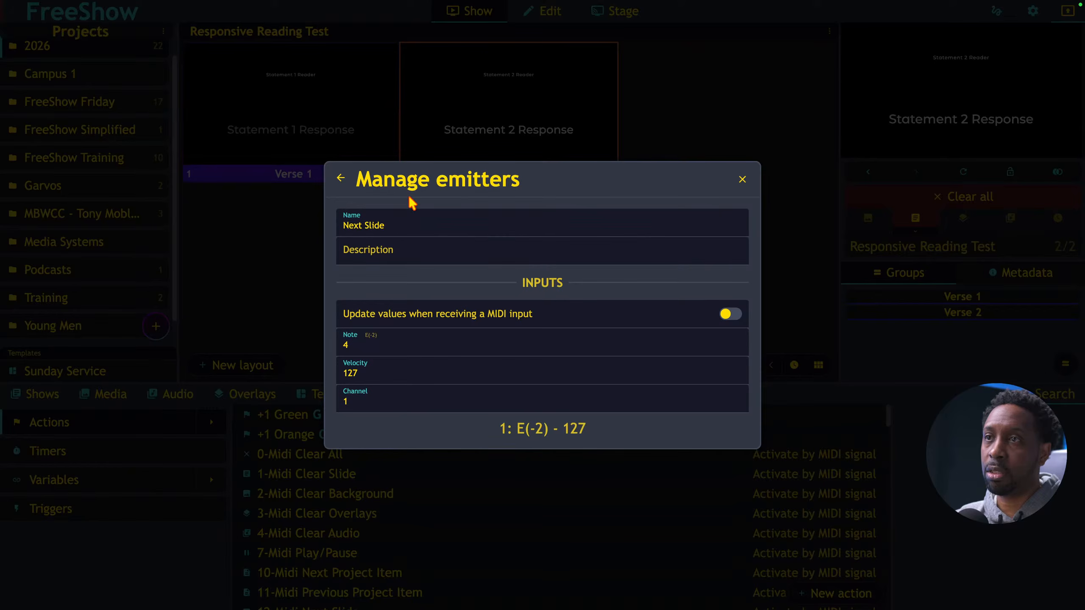
left_click(341, 177)
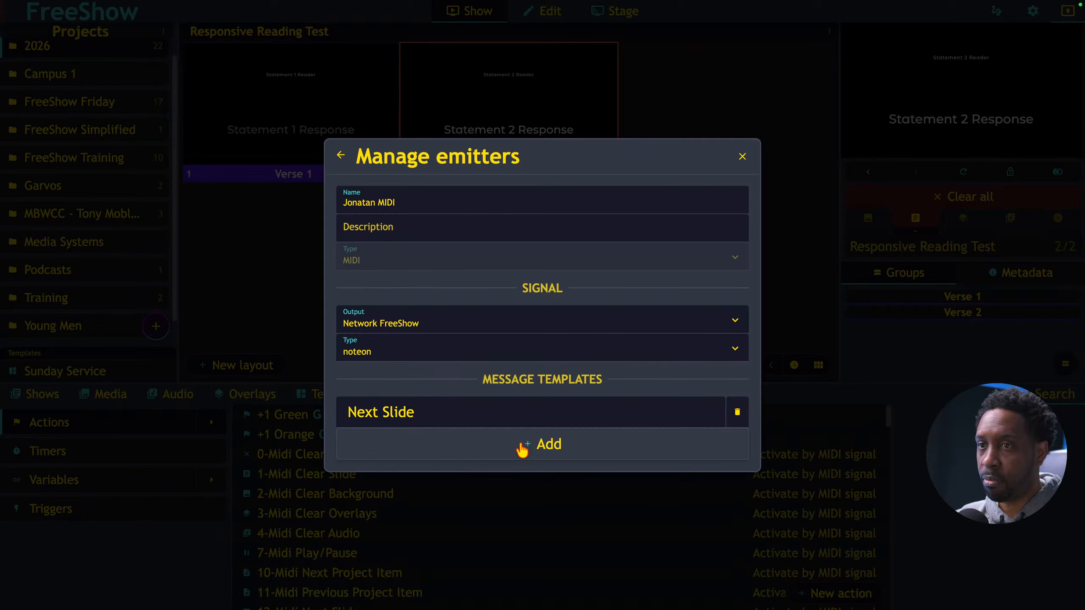
left_click(742, 160)
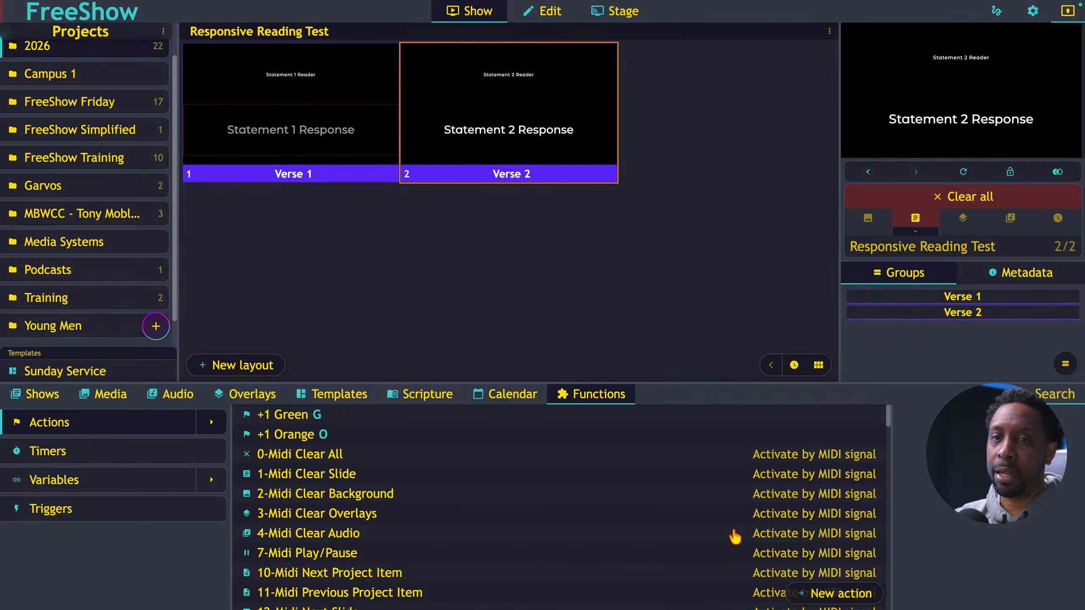
Create a new action named "Next slide by MIDI"
left_click(827, 595)
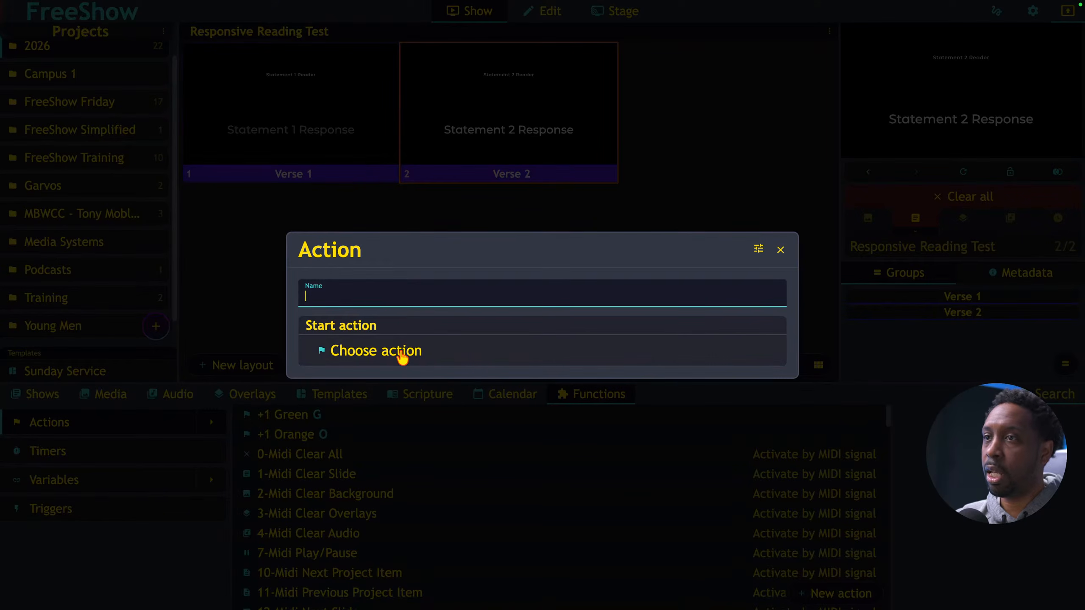
type("N")
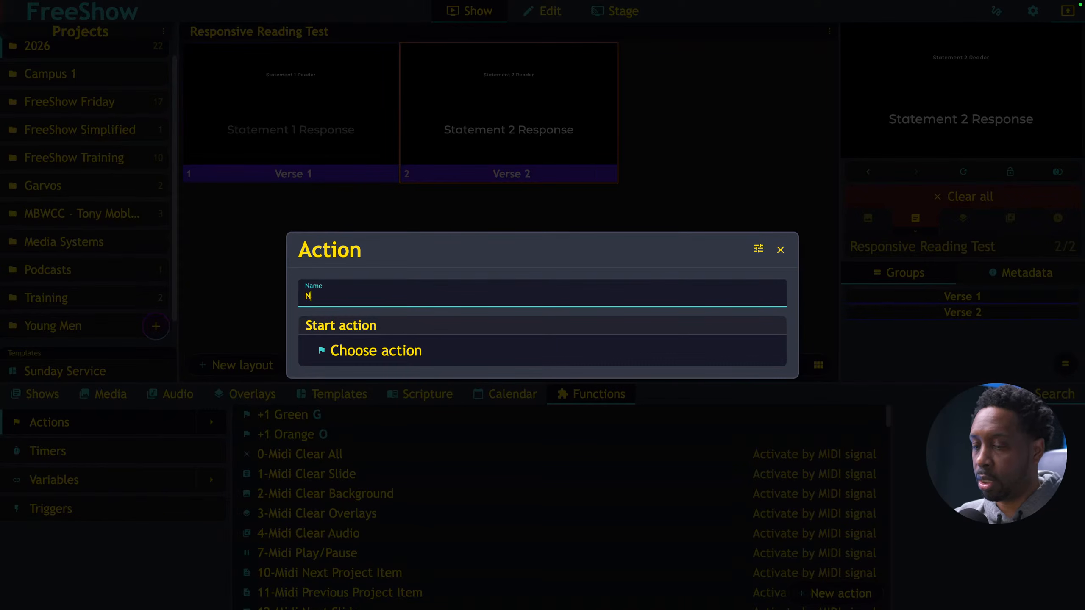
type("ext slide b")
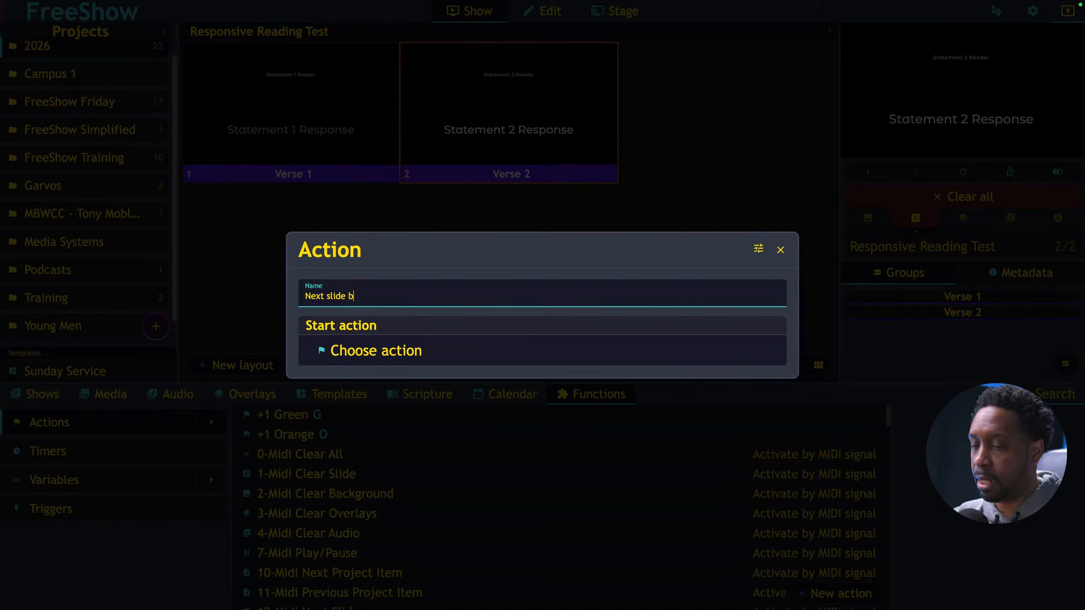
type("y MIDI")
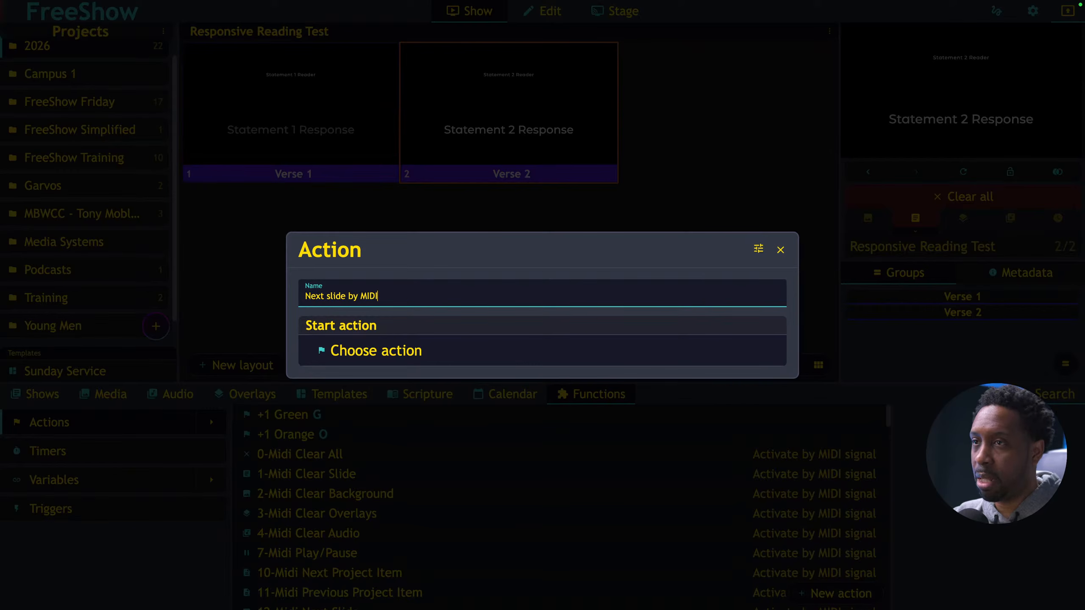
Browse the start actions, reveal the full list and choose Next slide for the new action
left_click(412, 356)
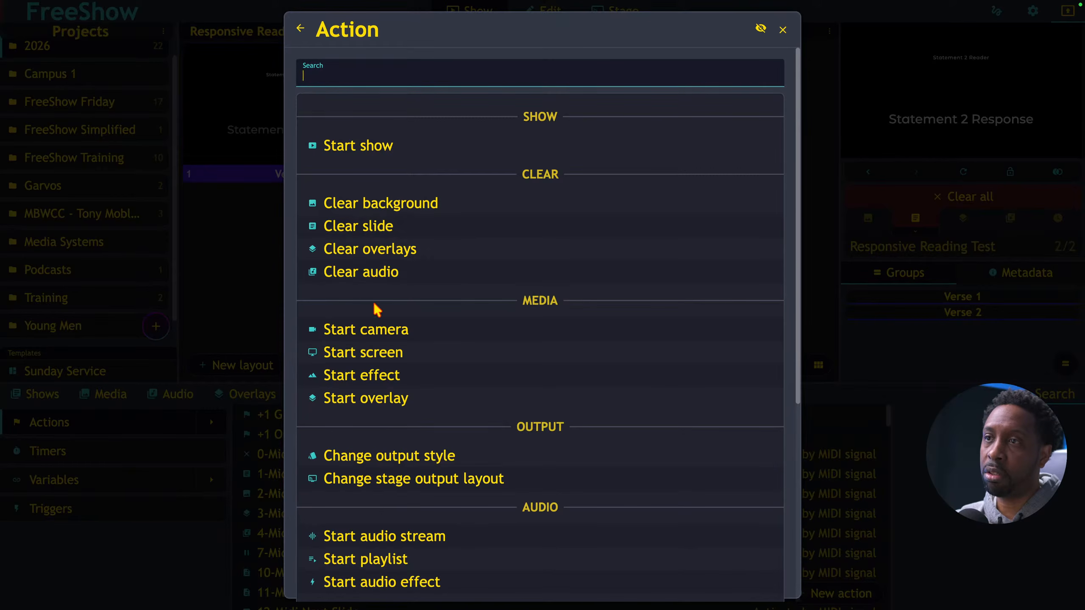
scroll(376, 310, "down", 3)
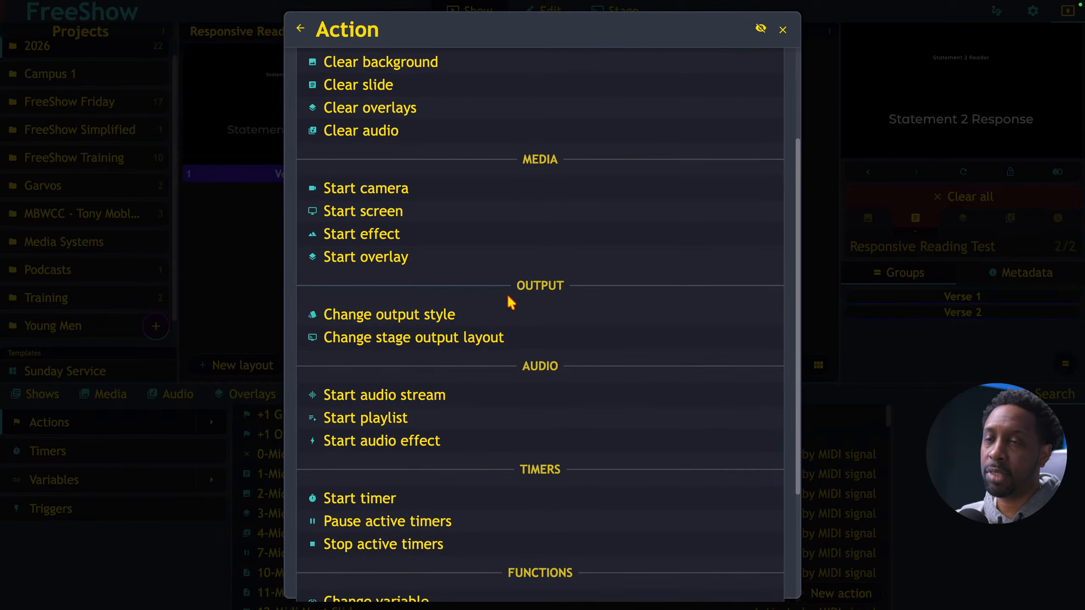
scroll(523, 468, "down", 4)
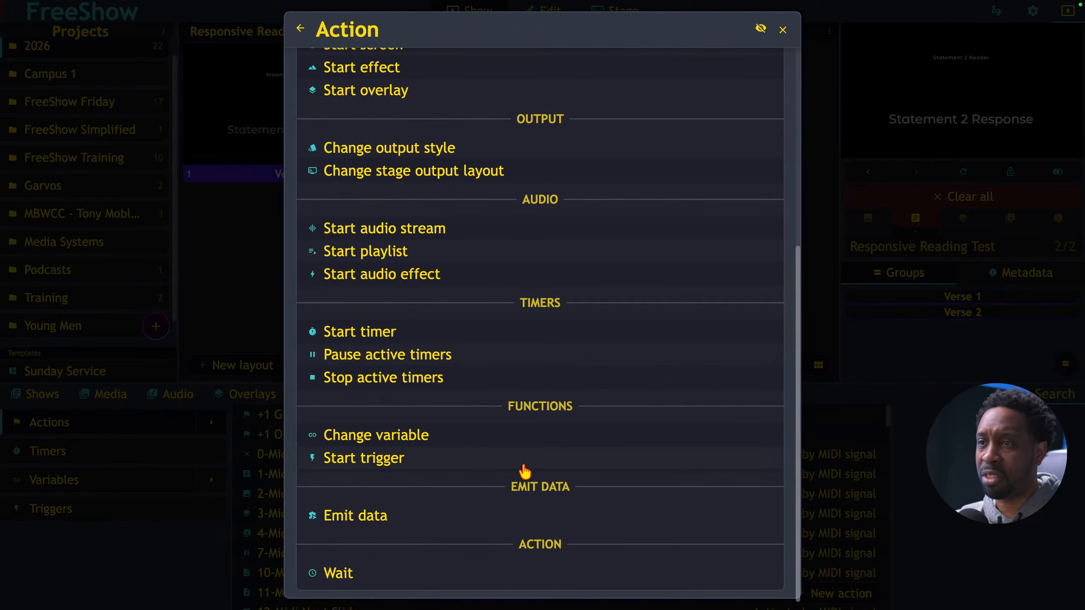
scroll(525, 470, "up", 7)
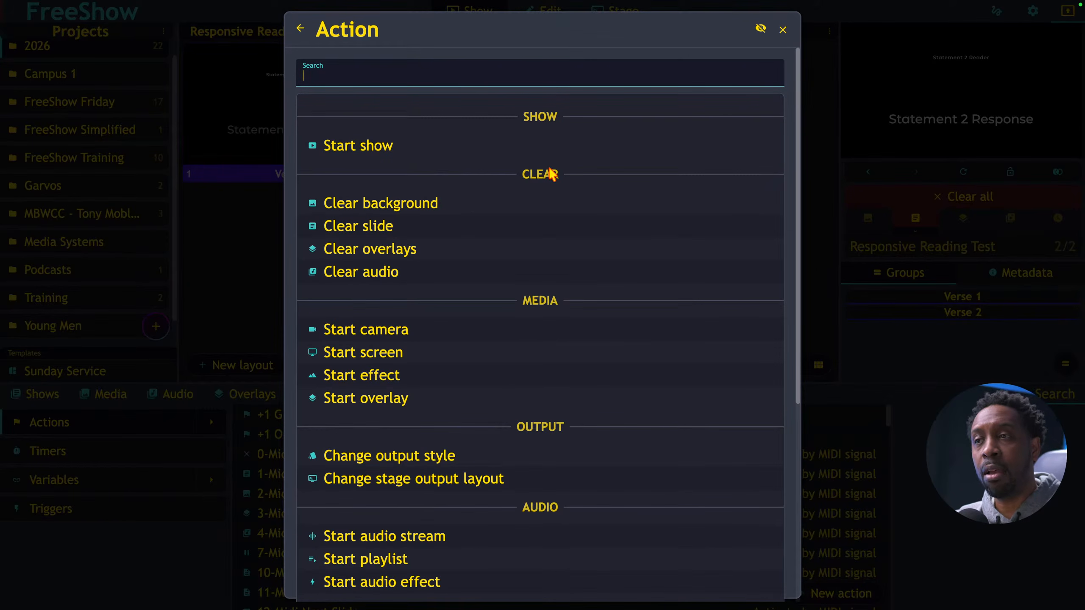
left_click(762, 31)
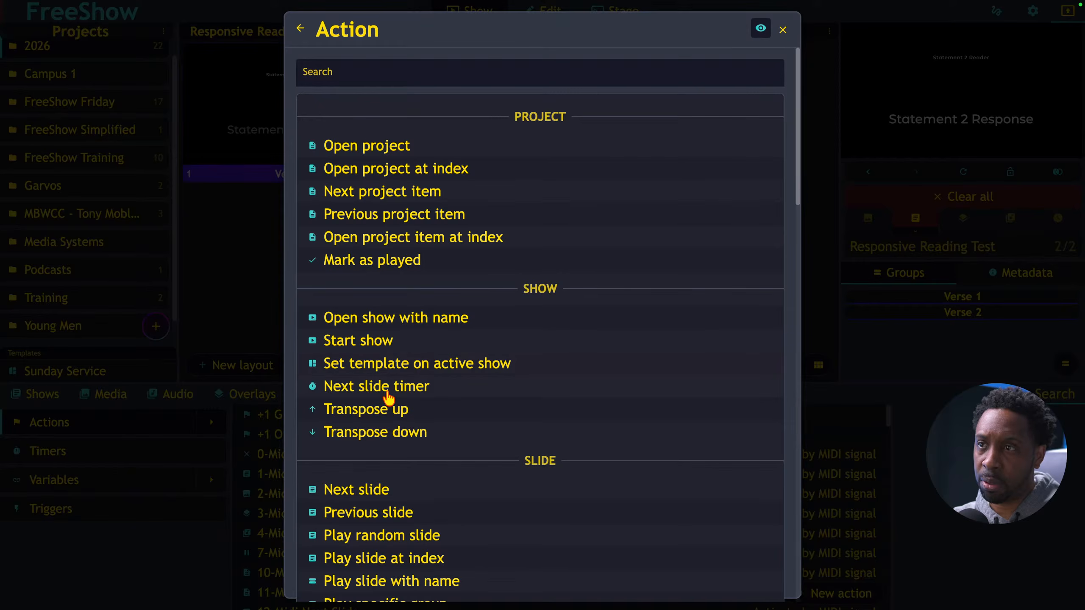
scroll(402, 417, "down", 3)
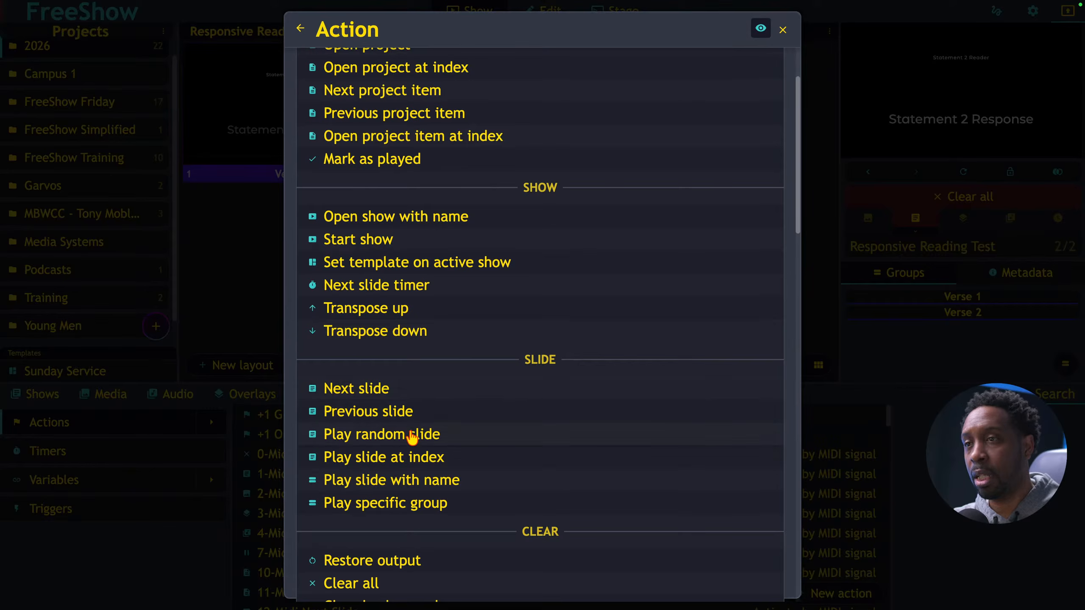
scroll(411, 430, "down", 1)
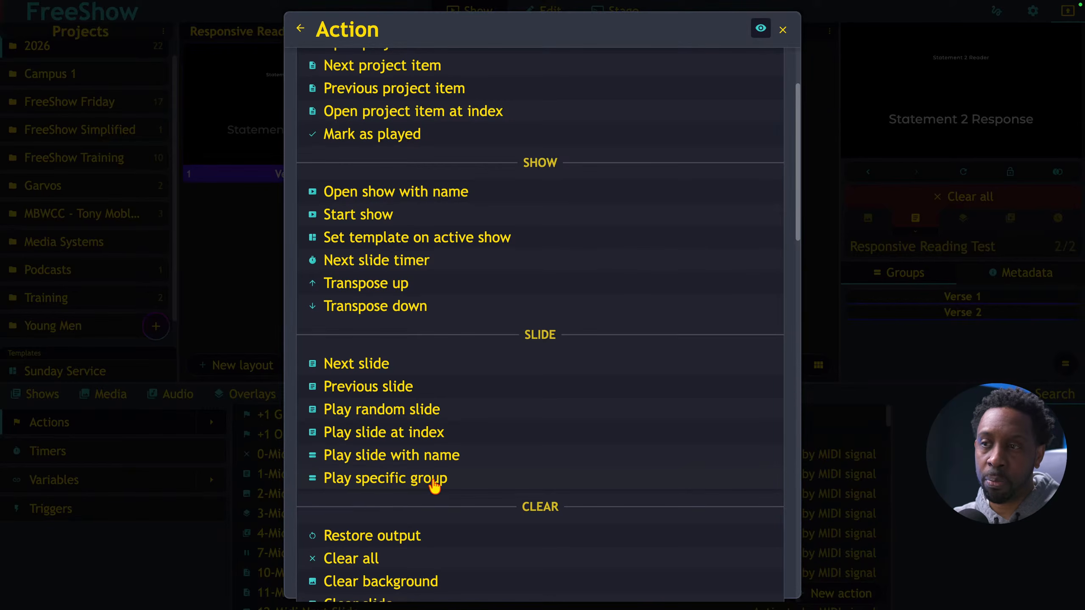
left_click(375, 370)
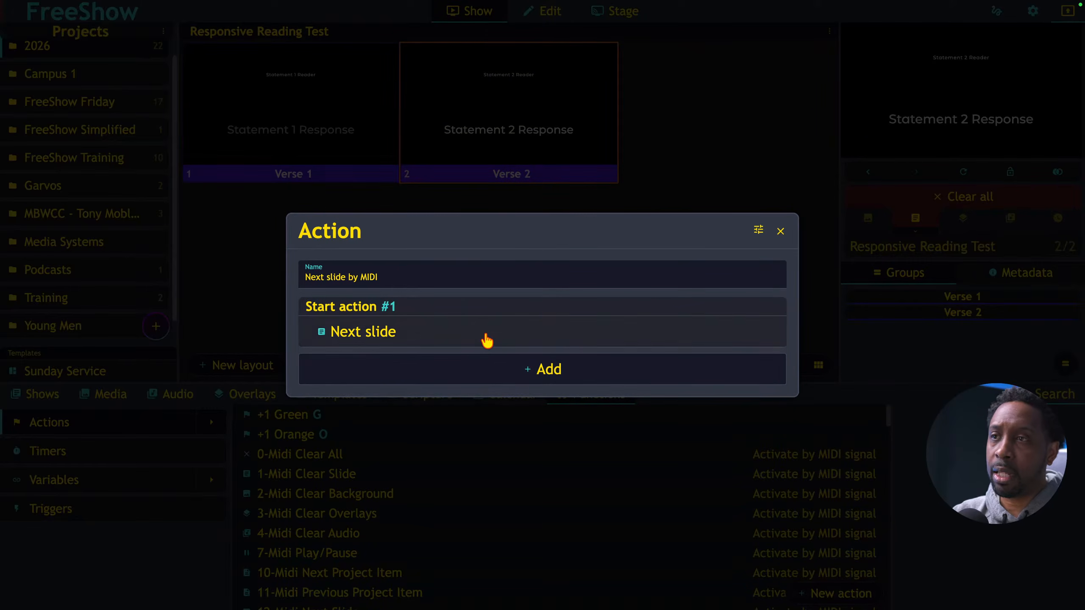
Change the action's first start action to Emit data
left_click(448, 335)
scroll(479, 413, "down", 10)
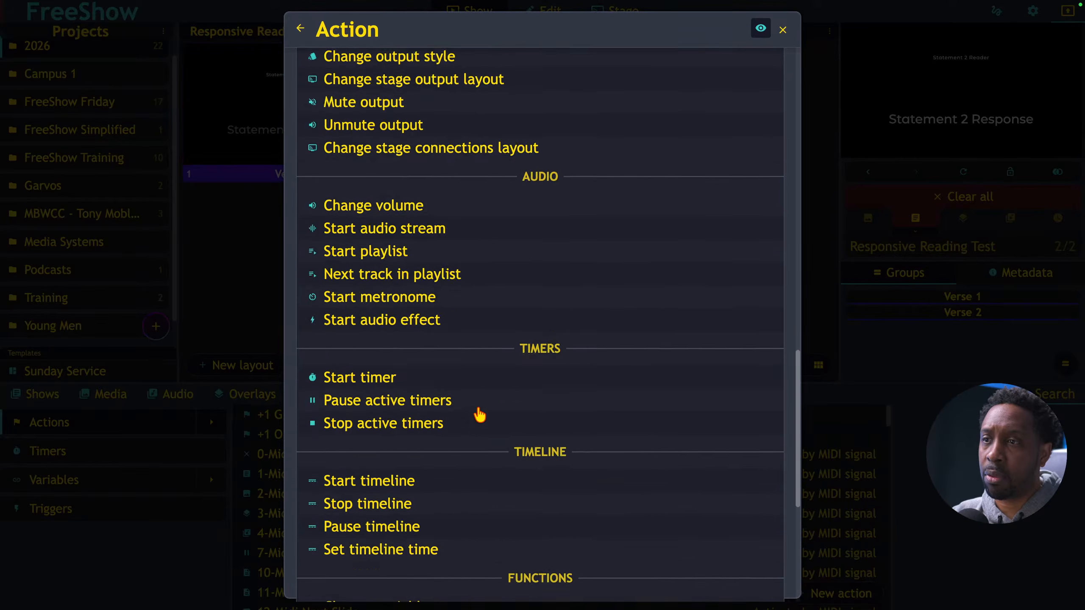
scroll(480, 415, "down", 1)
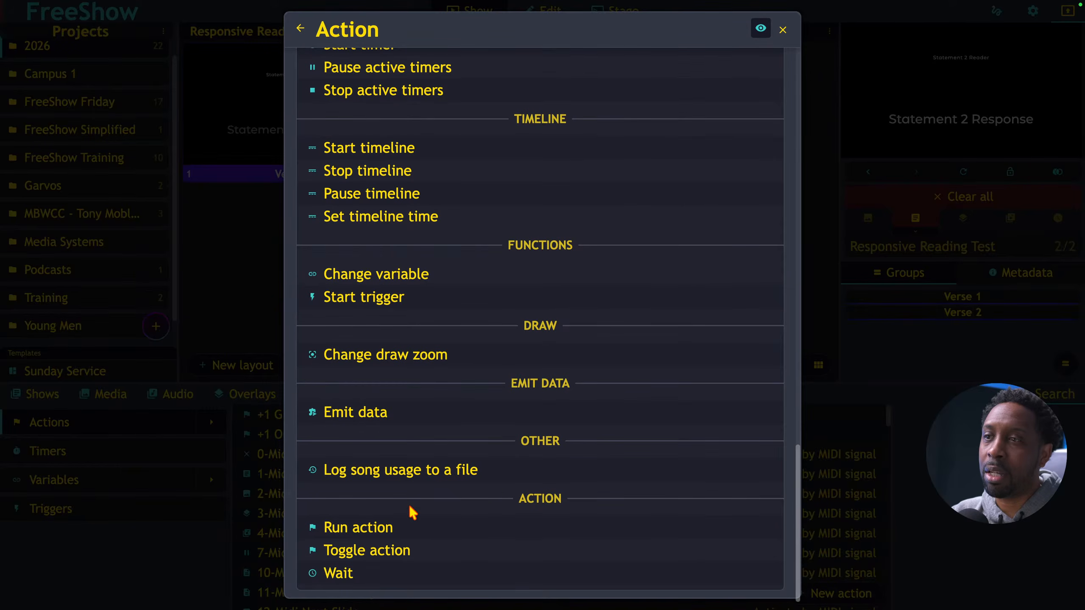
left_click(385, 412)
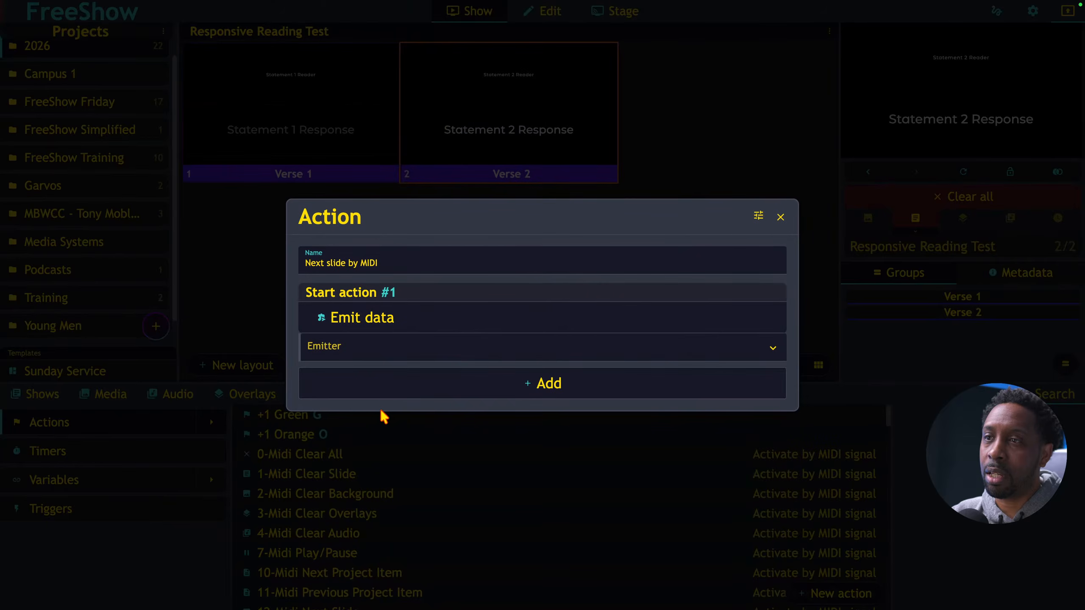
Set the Emit data action to use the newly created MIDI emitter with the Next Slide message template, and reopen the template choices
left_click(429, 355)
scroll(395, 380, "down", 3)
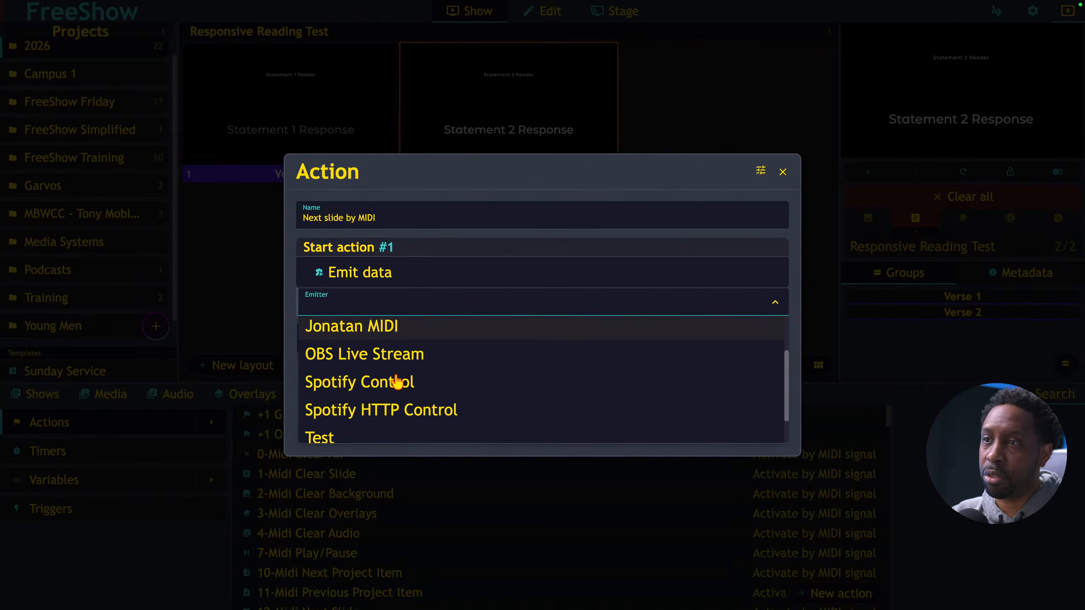
scroll(396, 374, "up", 2)
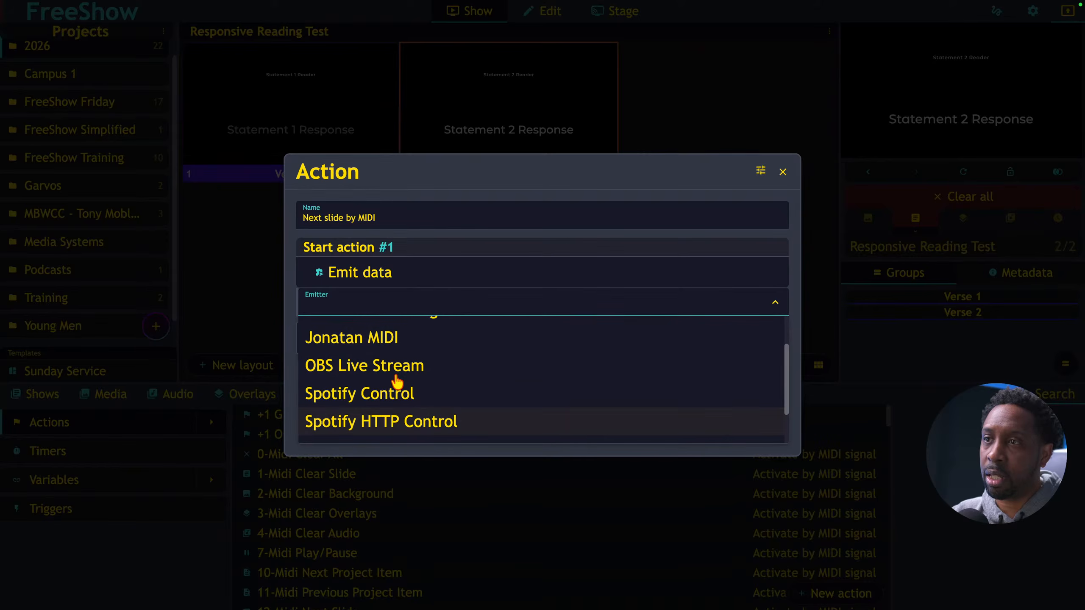
left_click(381, 346)
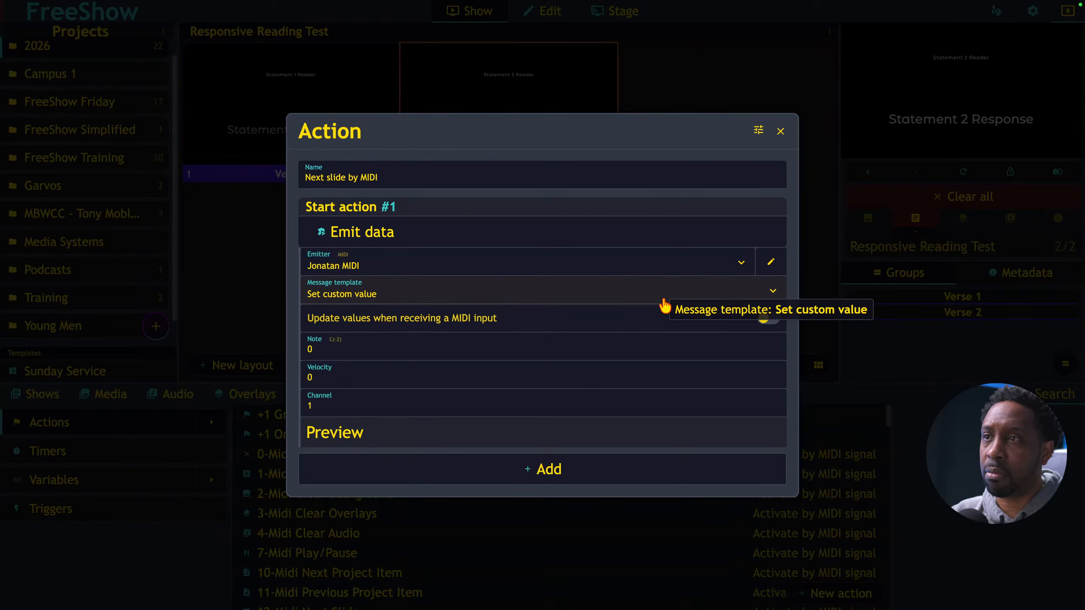
left_click(751, 297)
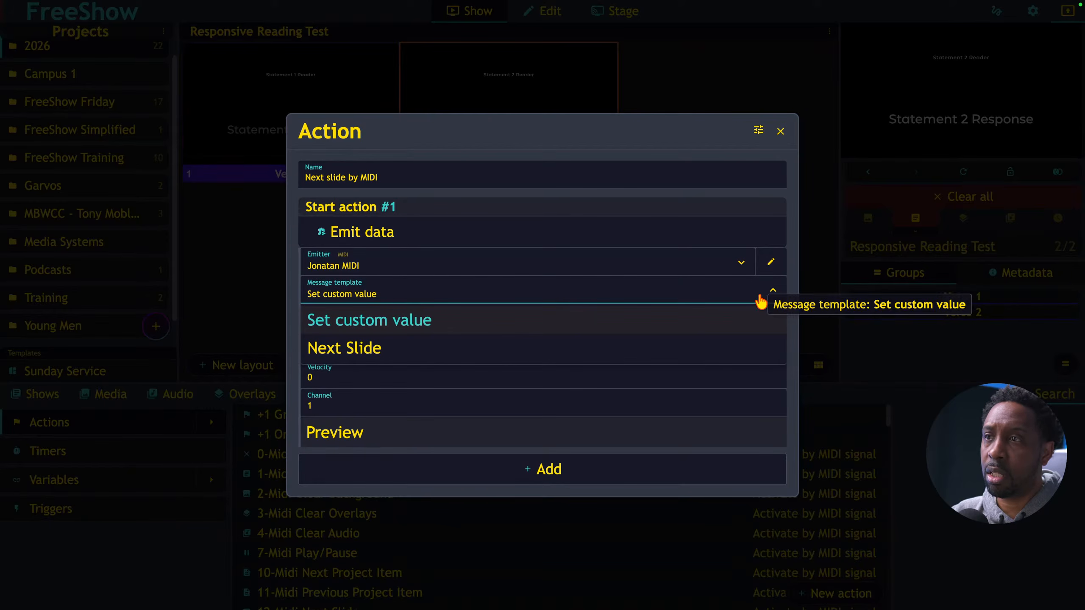
left_click(389, 348)
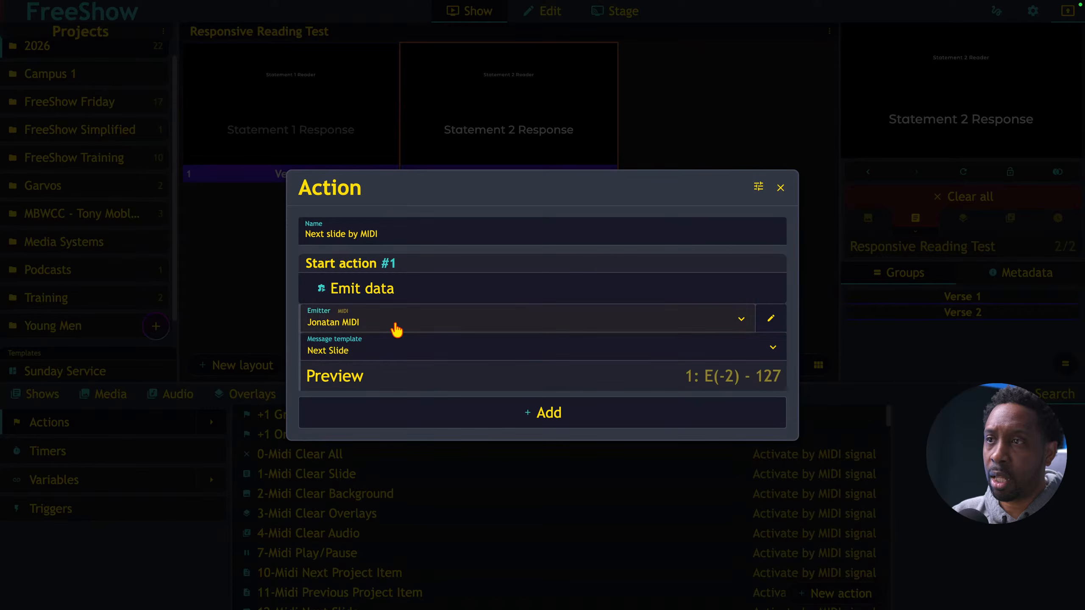
left_click(767, 355)
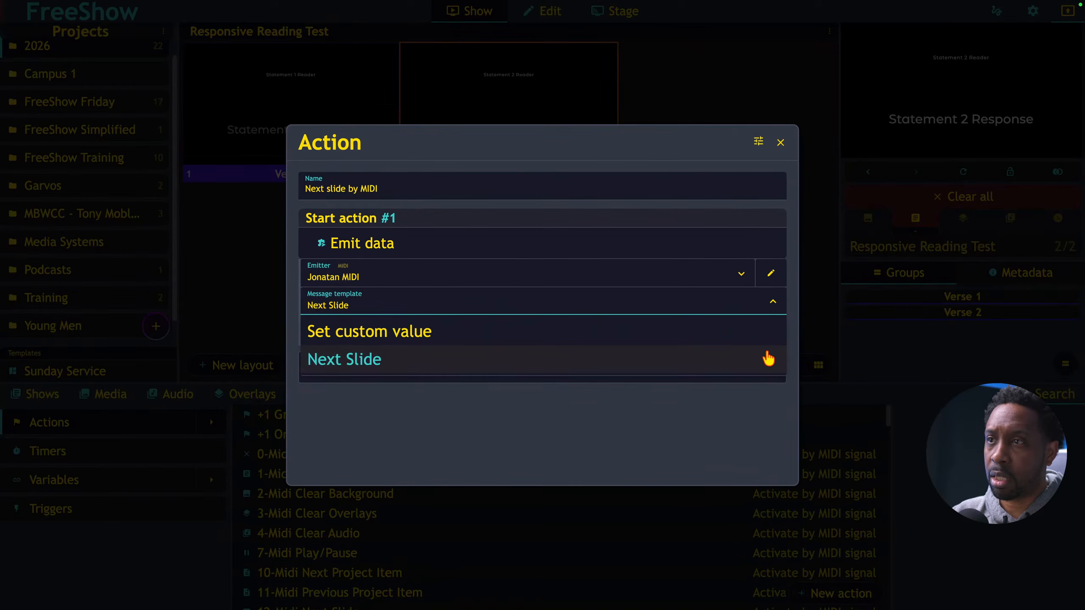
Keep Next Slide as the message template, check the list of further actions to add, and close the action editor
left_click(641, 363)
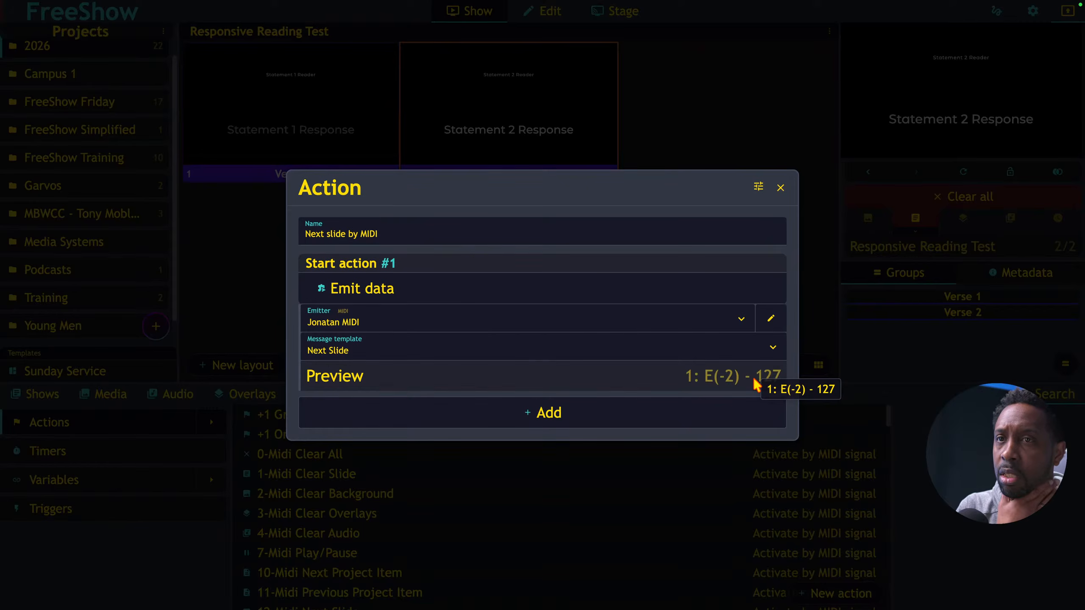
left_click(607, 413)
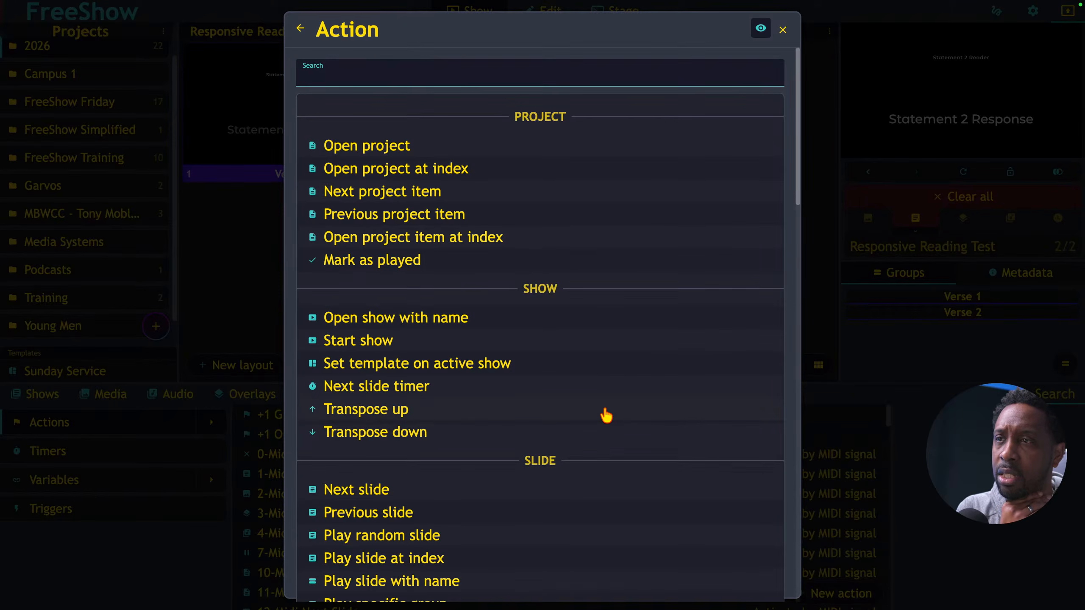
left_click(783, 30)
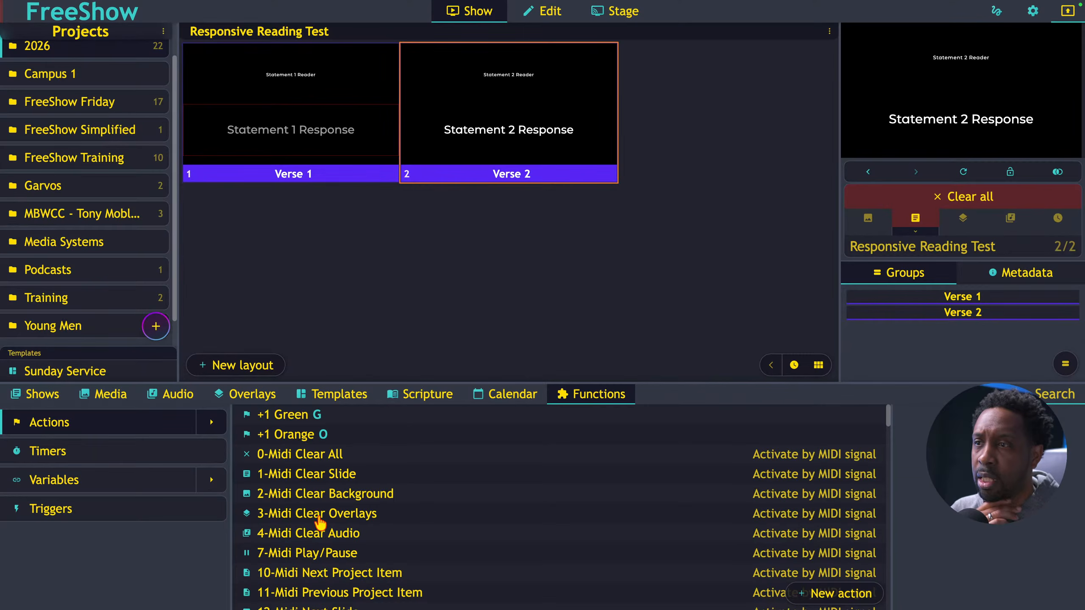
Reopen the "Next slide by MIDI" action for editing, look through the actions that can be added, and close it
scroll(319, 515, "down", 10)
scroll(318, 515, "down", 8)
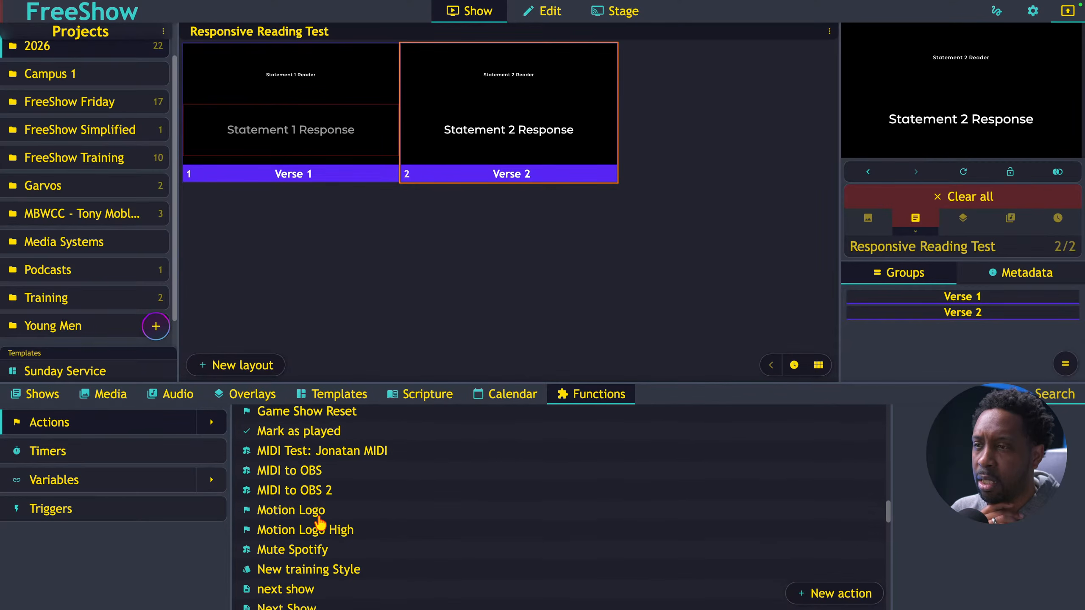
scroll(319, 515, "down", 5)
scroll(312, 517, "up", 3)
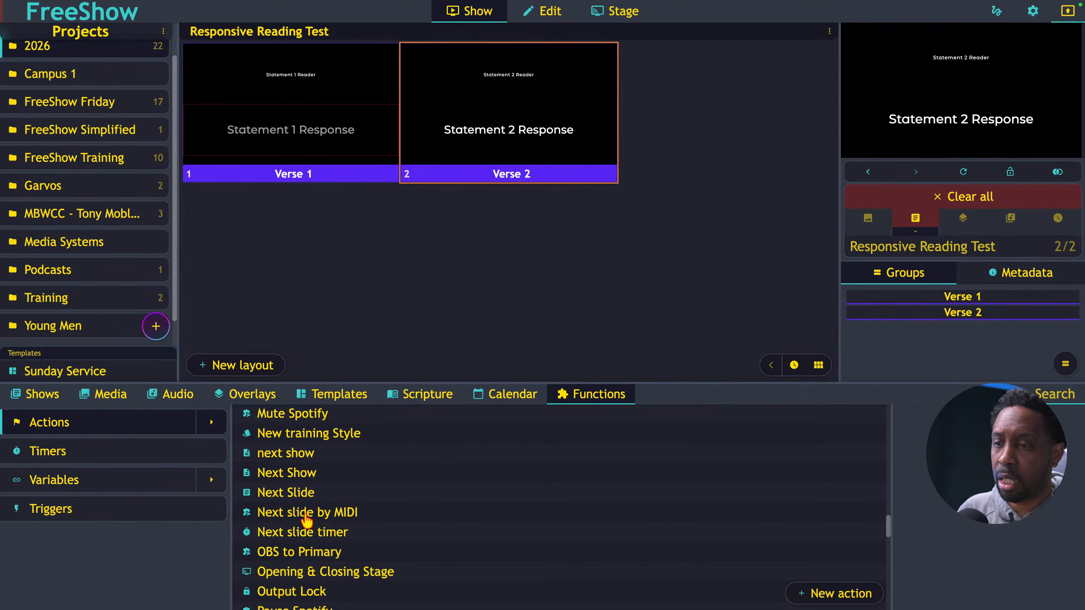
right_click(306, 518)
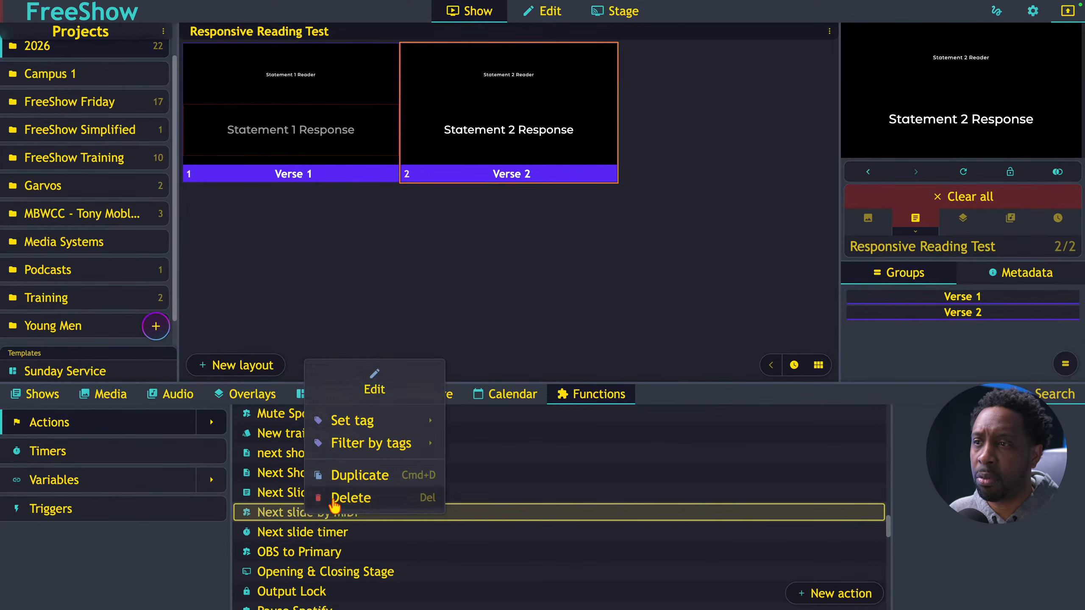
left_click(373, 387)
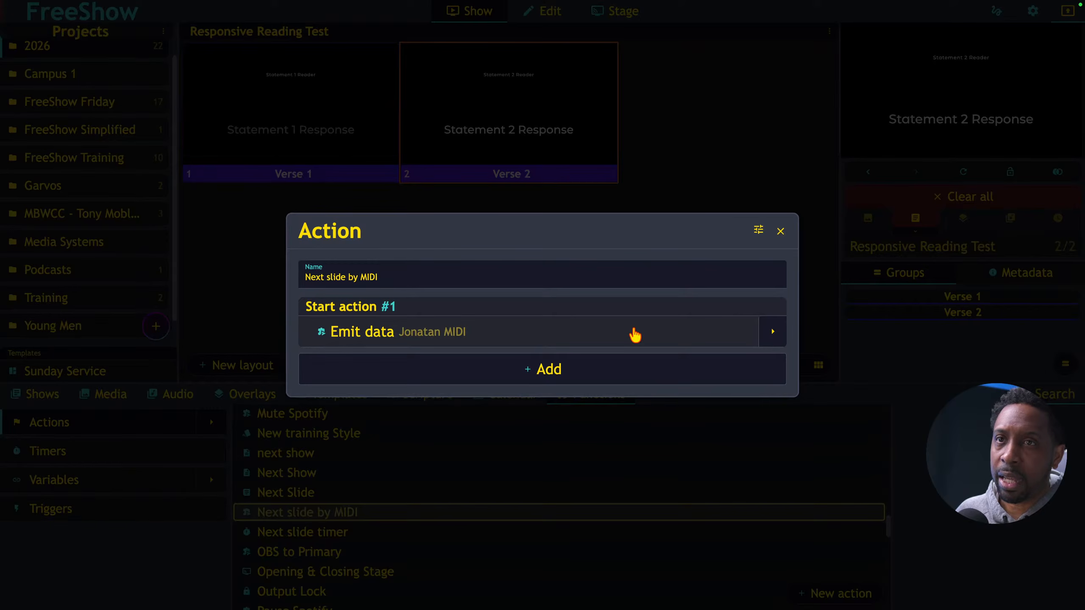
left_click(581, 367)
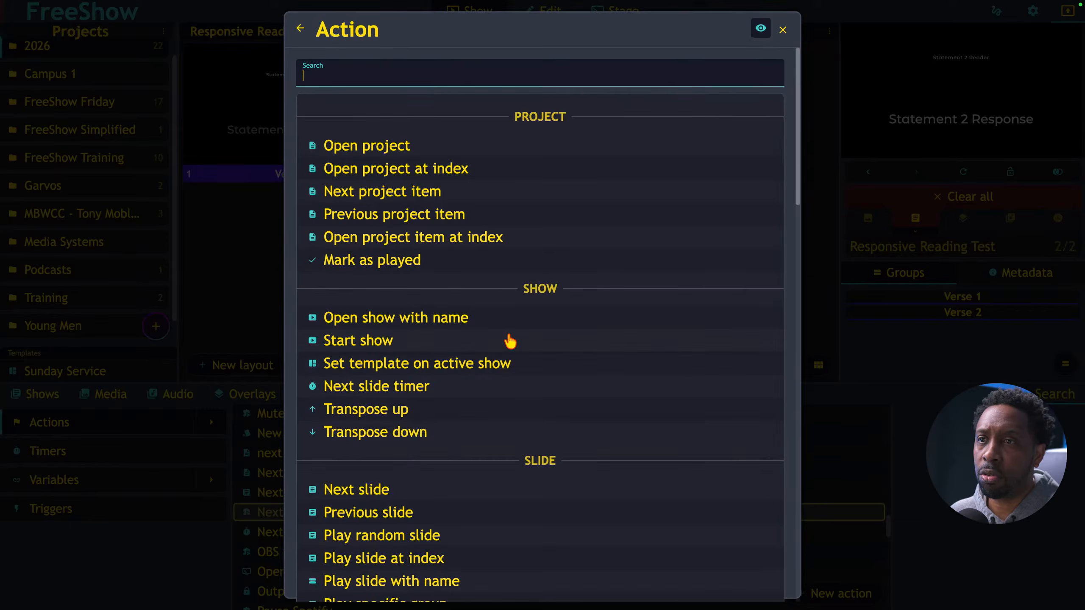
scroll(509, 342, "down", 10)
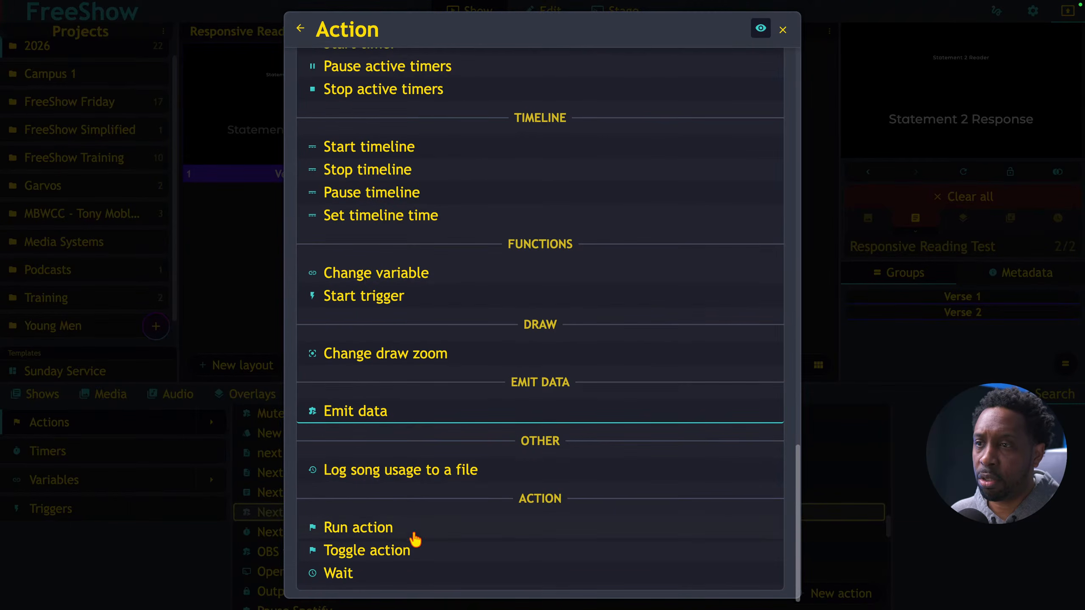
left_click(782, 30)
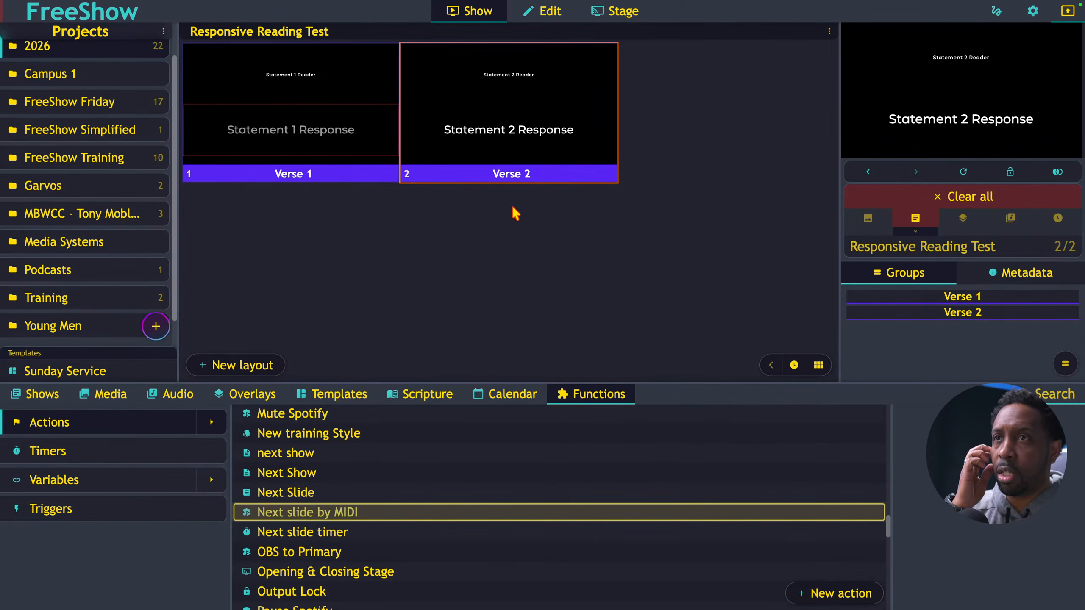
Look through the start actions available for the Verse 1 slide and close the list without choosing one
right_click(304, 136)
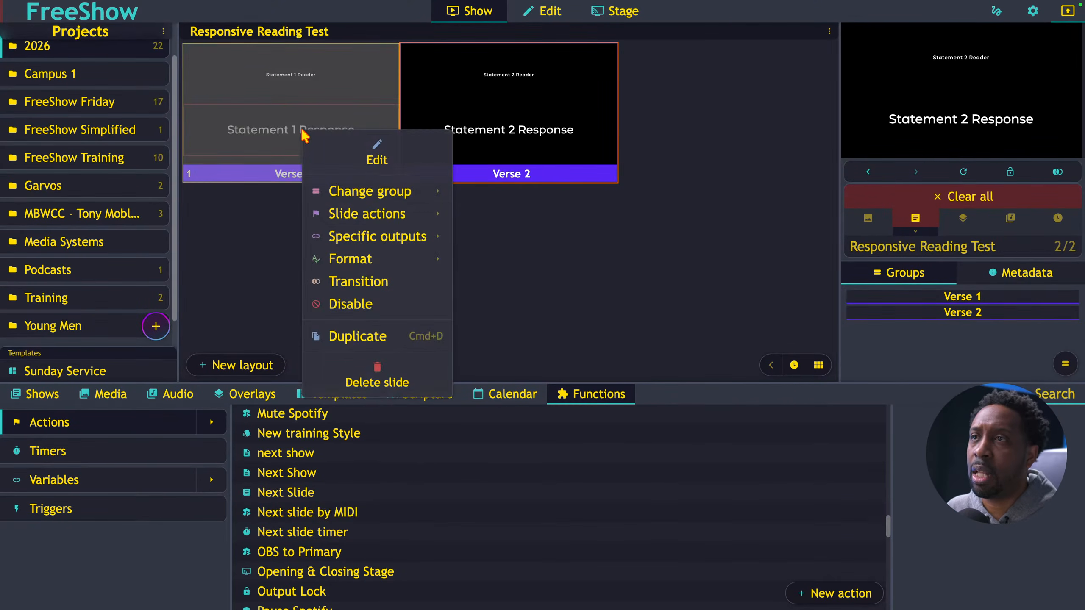
mouse_move(401, 215)
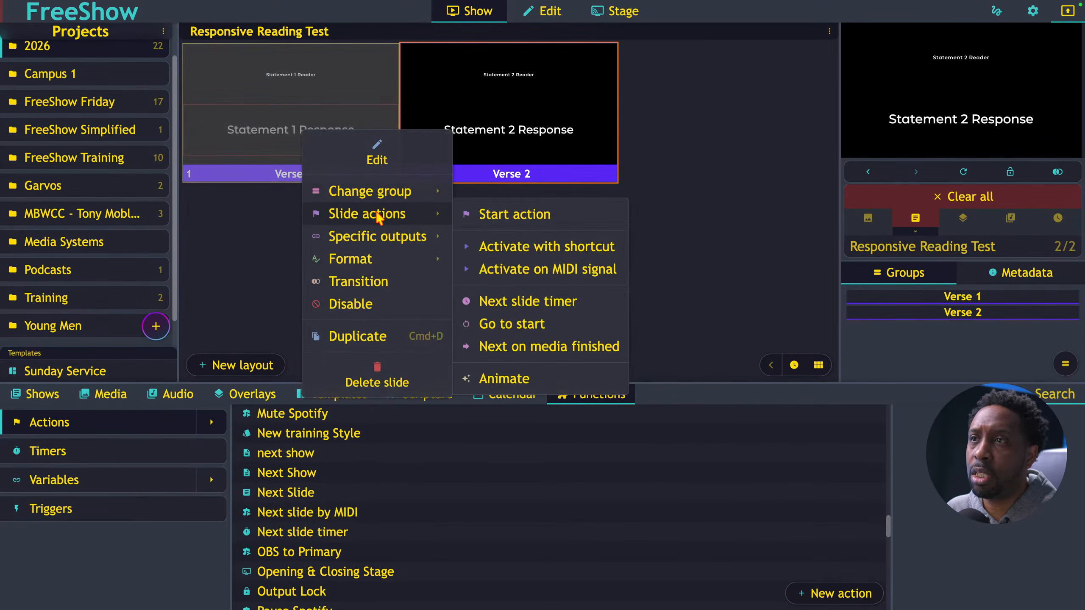
left_click(493, 216)
scroll(503, 268, "down", 2)
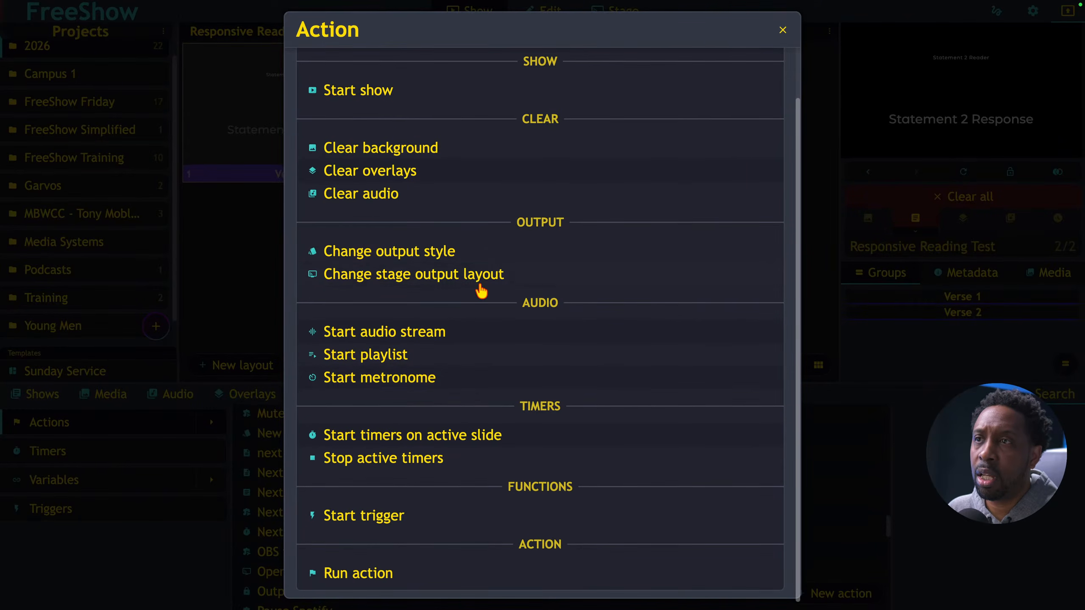
scroll(480, 290, "up", 2)
scroll(481, 291, "down", 2)
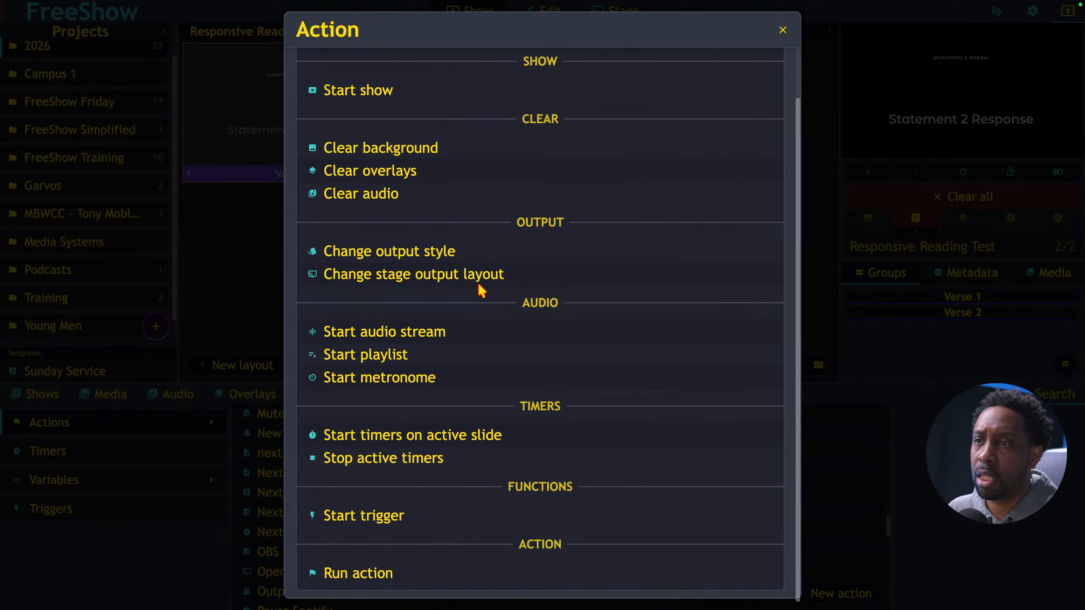
scroll(482, 291, "up", 2)
left_click(783, 30)
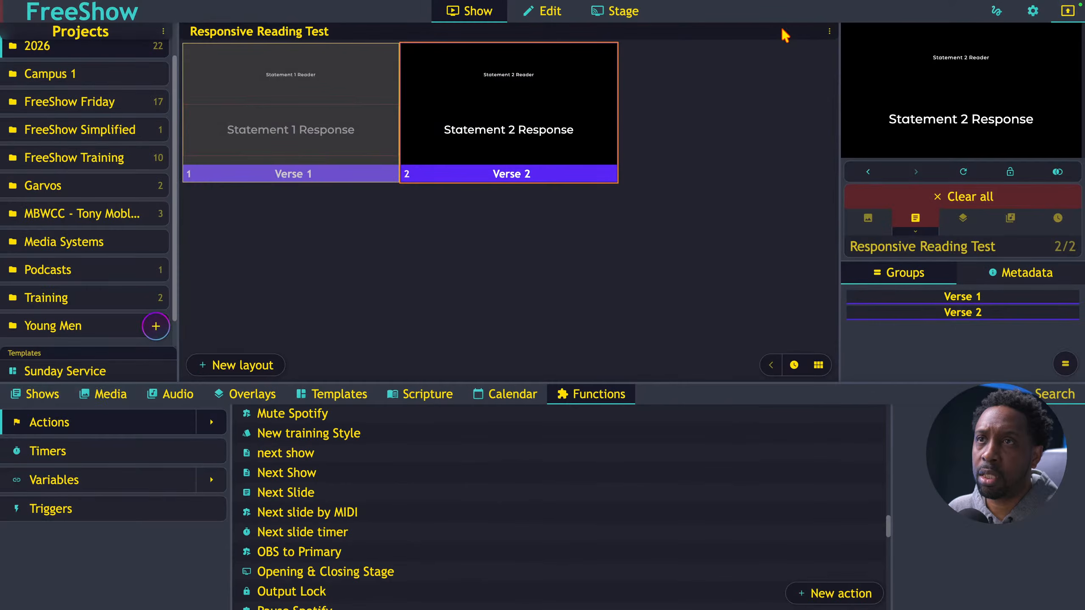
Set the Verse 1 slide to activate on a MIDI signal from Network FreeShow, with type noteon, note 0, velocity -1 and channel 1
right_click(338, 126)
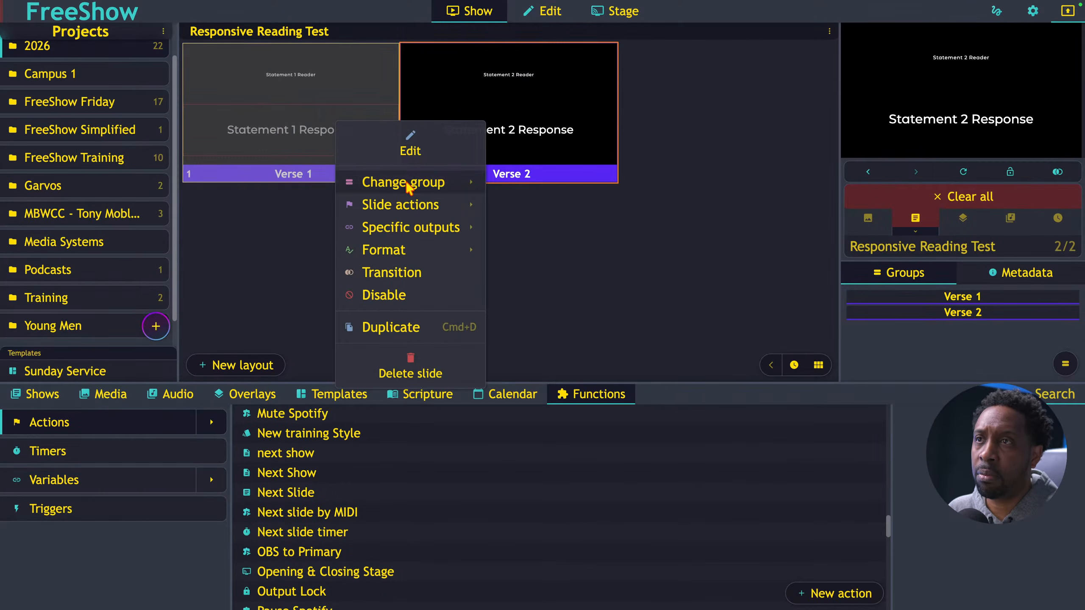
mouse_move(414, 196)
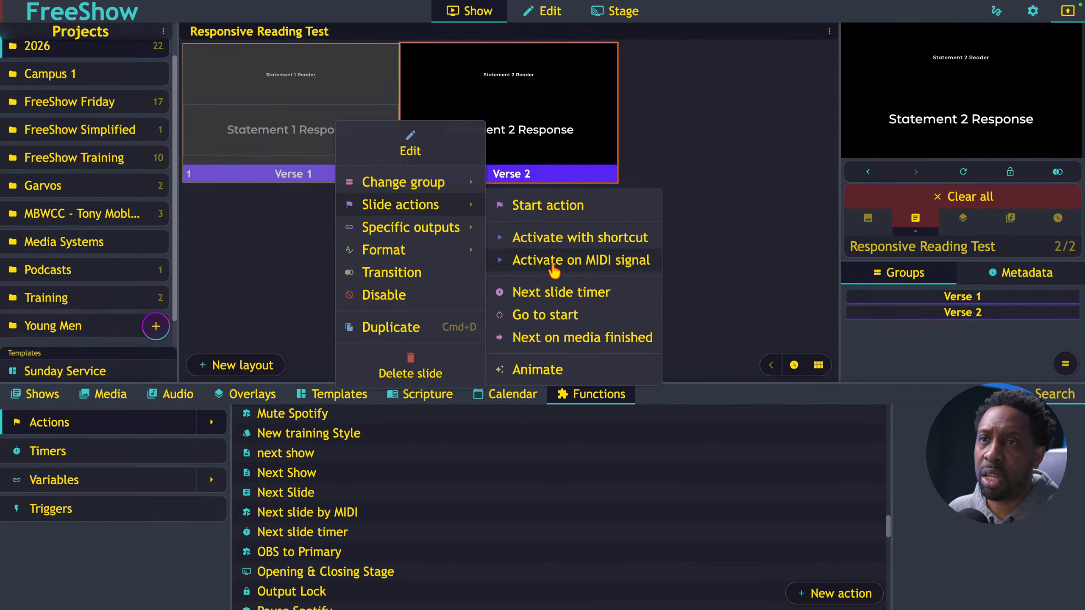
left_click(524, 261)
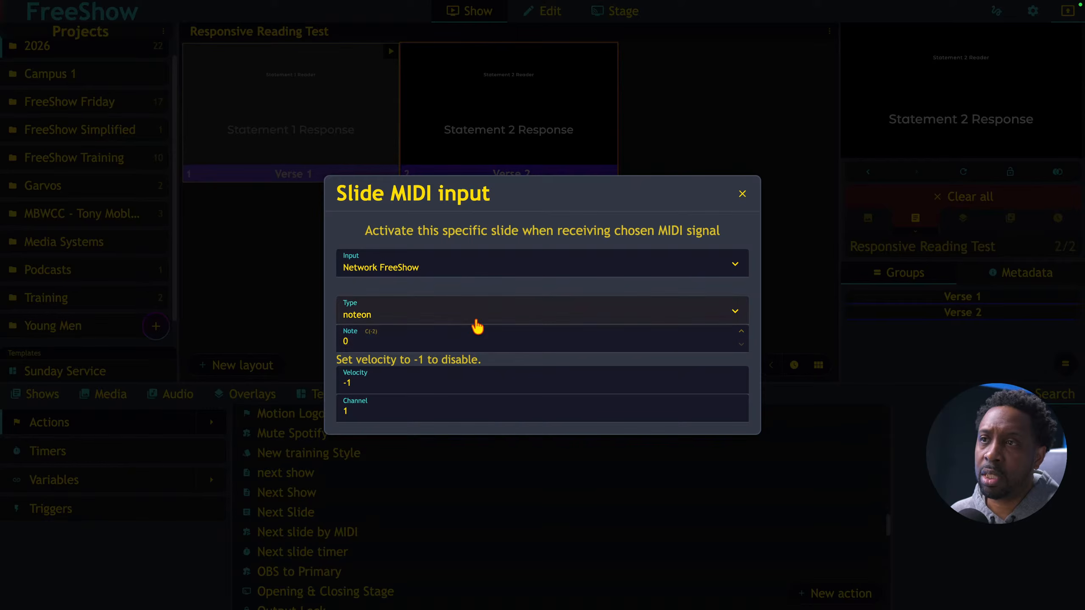
left_click(638, 268)
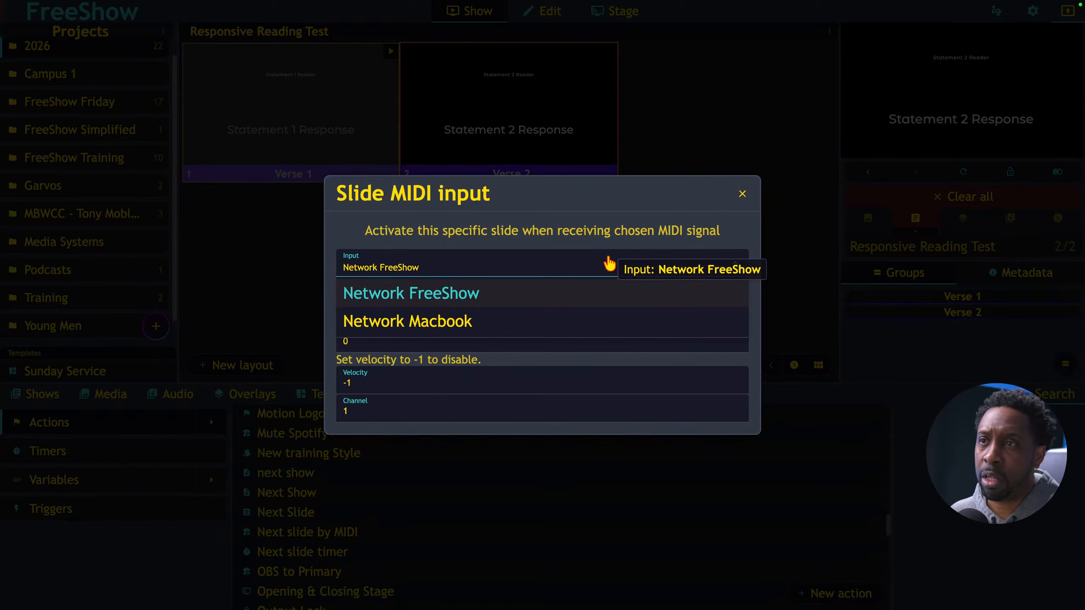
left_click(568, 214)
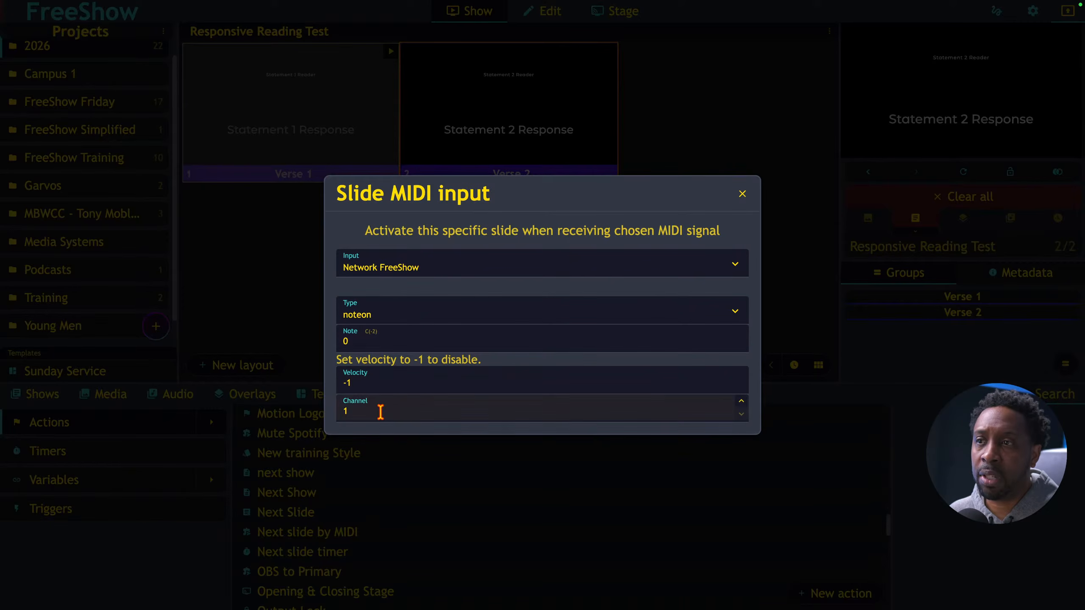
left_click(743, 195)
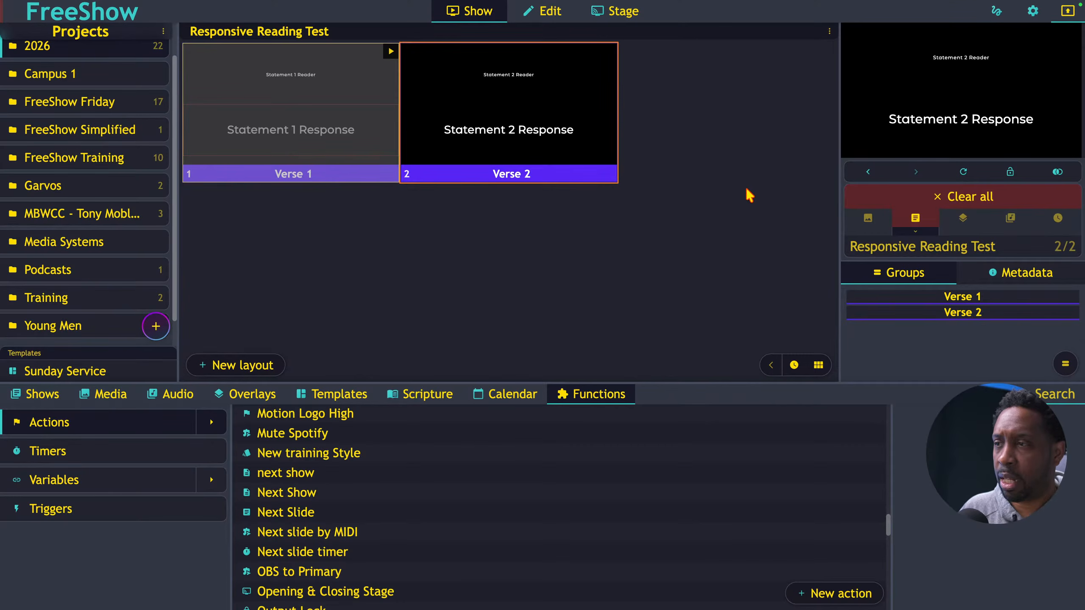
Look at the triggers and the settings for a new trigger, dismiss them, and return to the actions list
left_click(76, 508)
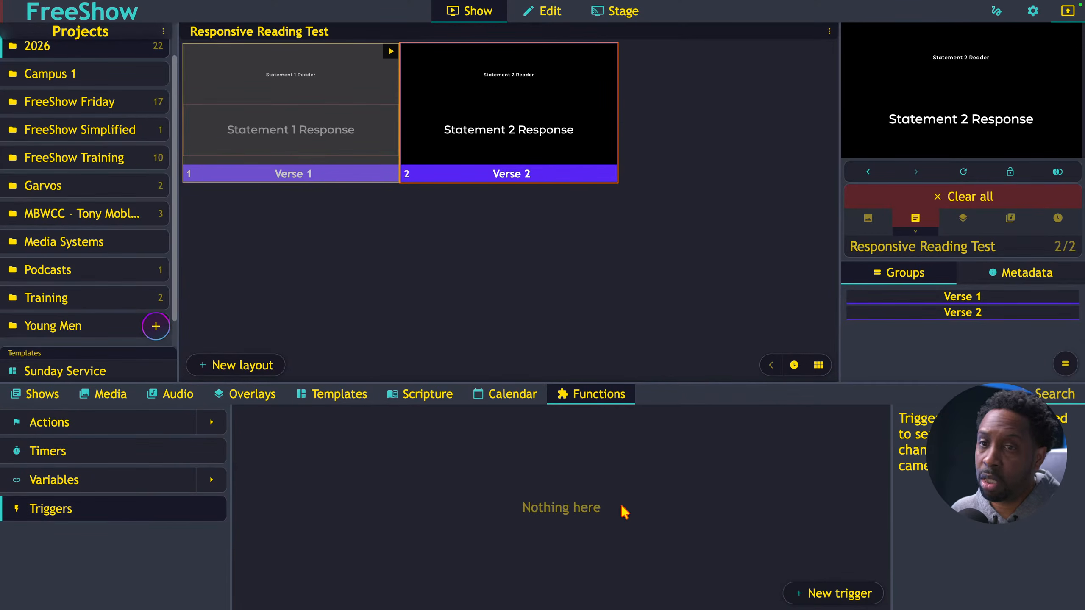
left_click(844, 594)
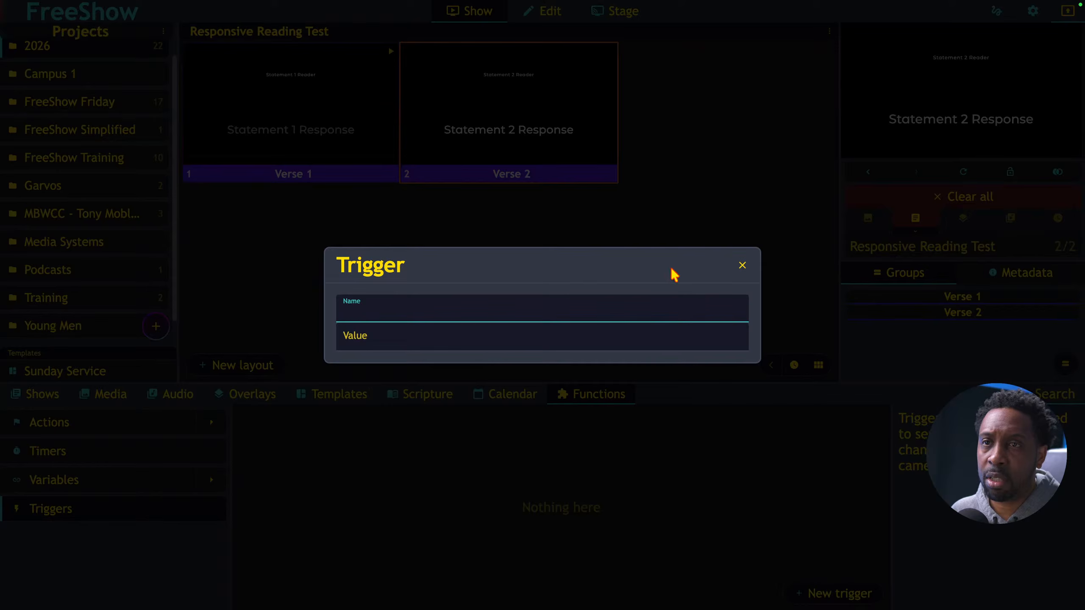
left_click(742, 266)
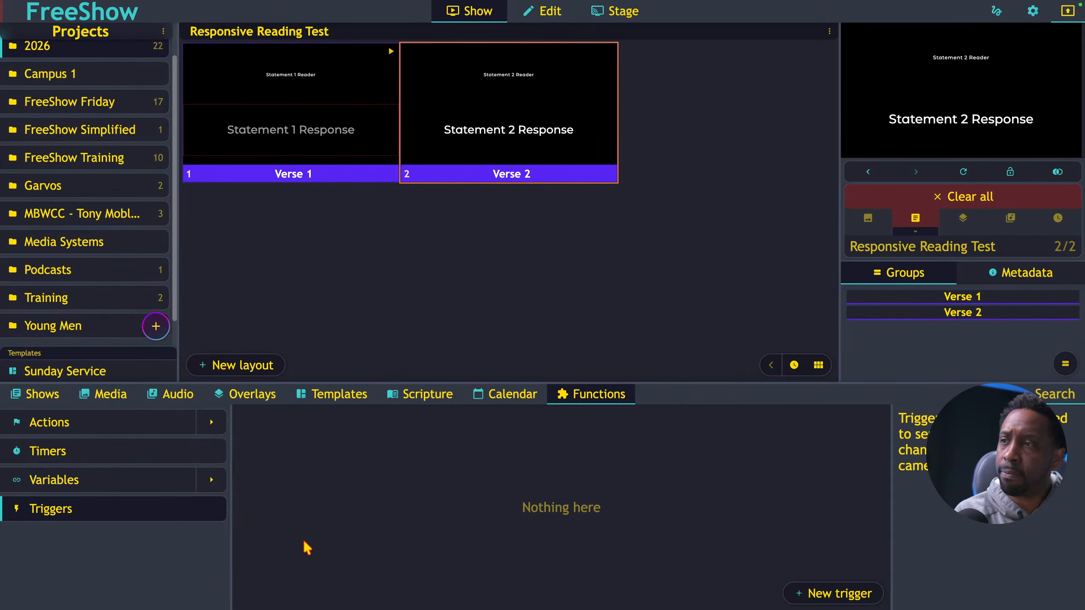
left_click(114, 429)
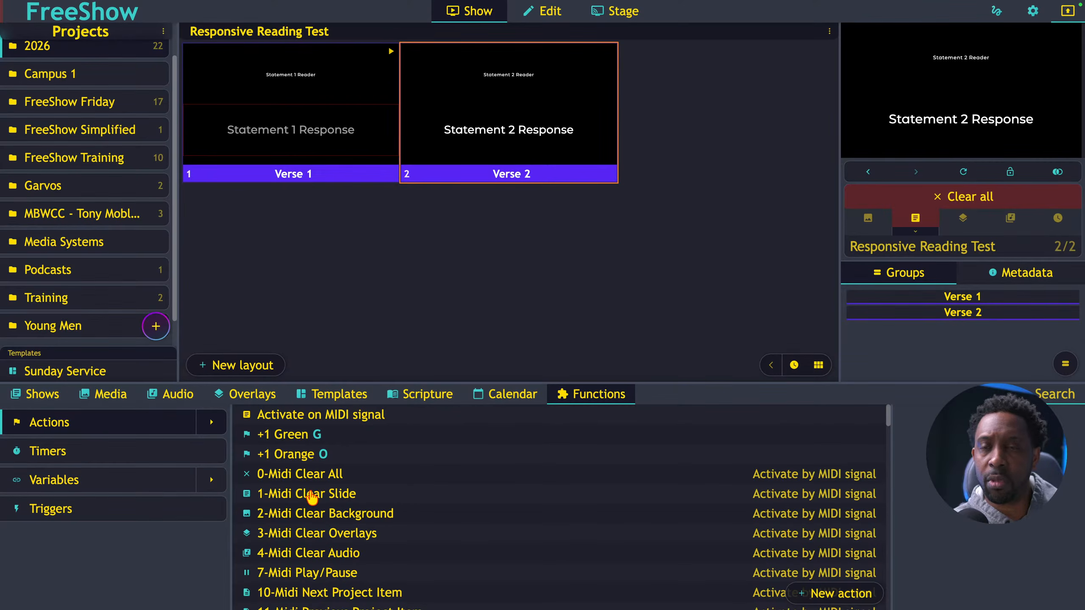
Display the show categories in an enlarged lower area and examine the options offered for the Media Systems category
left_click(42, 395)
scroll(105, 489, "down", 3)
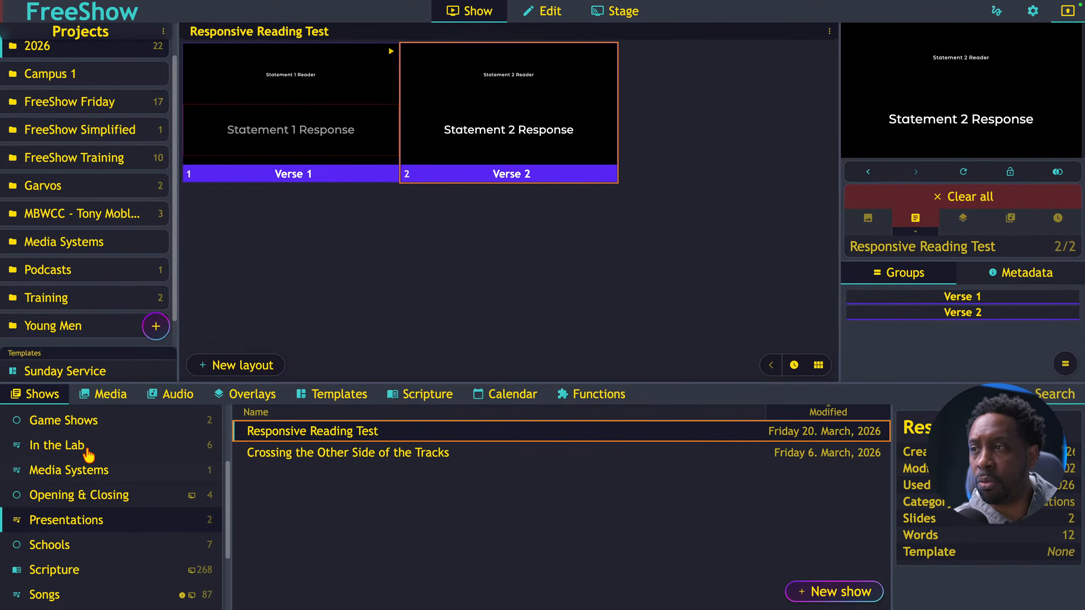
right_click(59, 447)
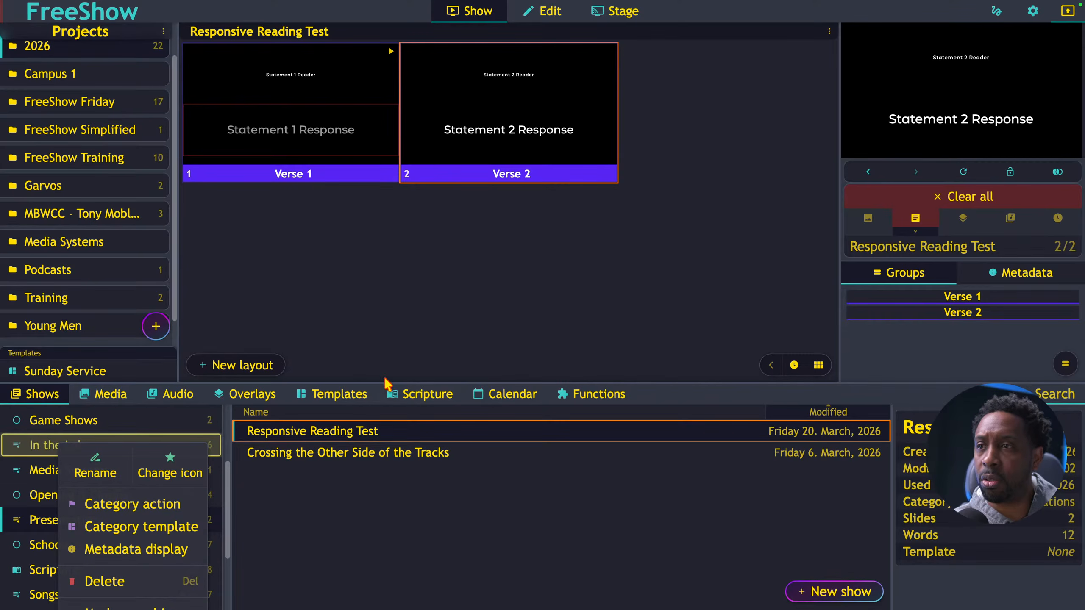
left_click_drag(384, 383, 384, 306)
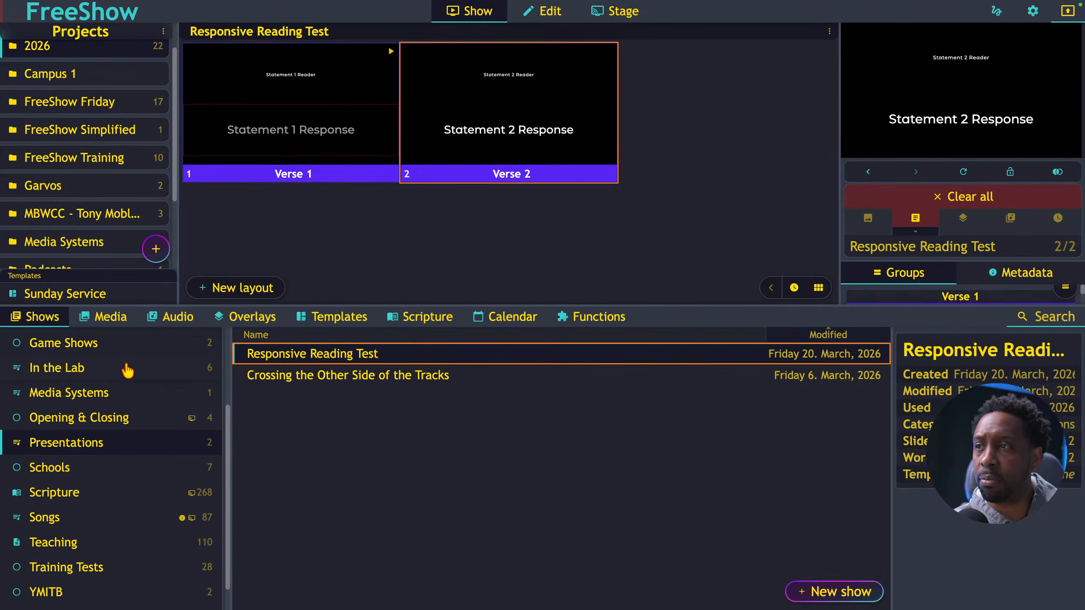
right_click(62, 396)
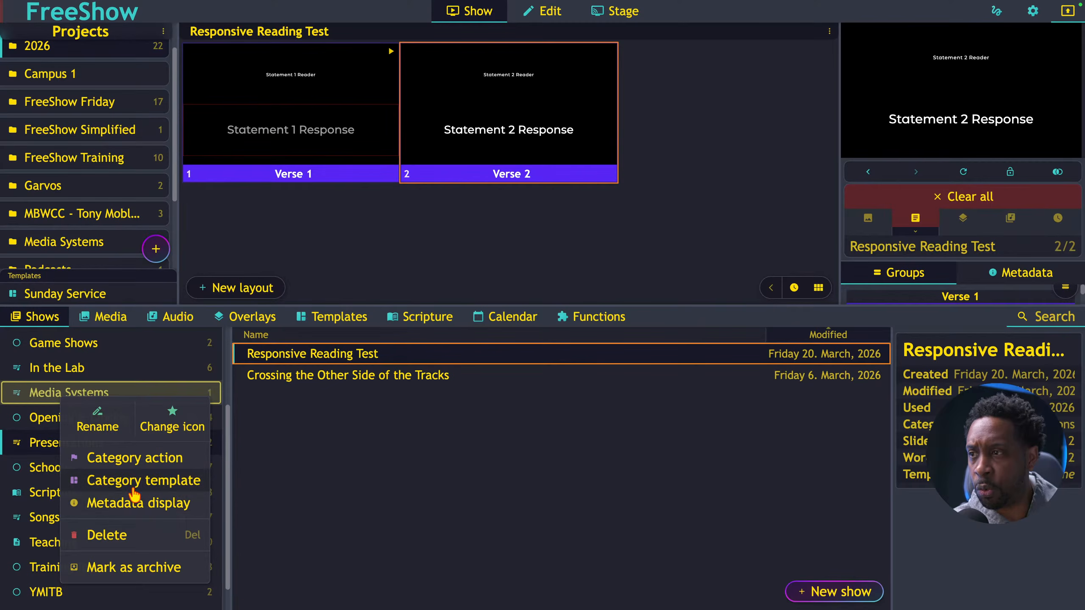
left_click(271, 492)
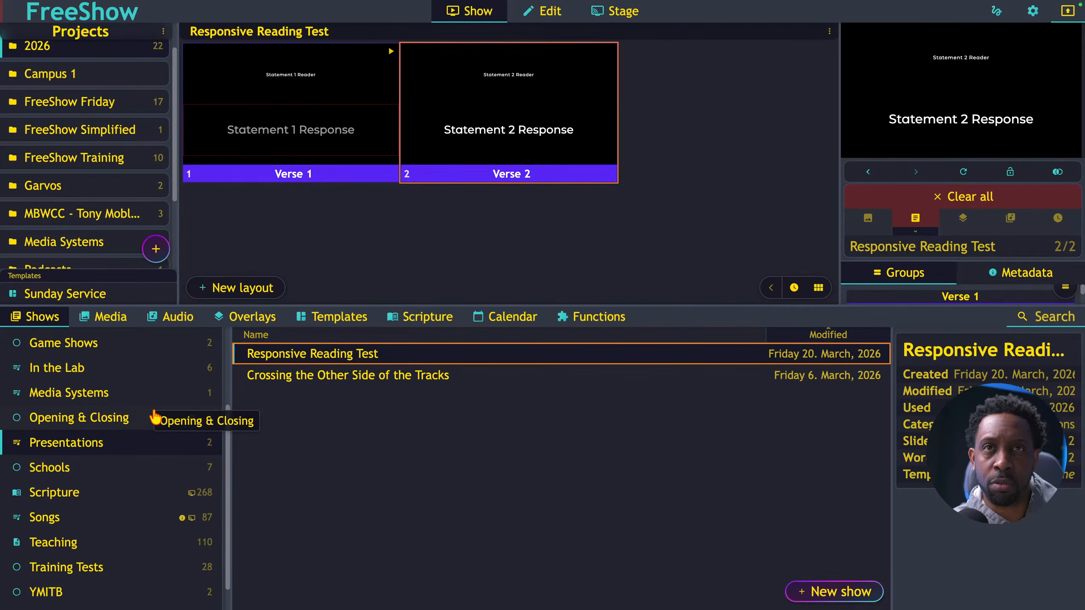
Set the Campus 1 profile's Shows access to Read in the settings and expand its permissions for the individual show categories
left_click(1033, 11)
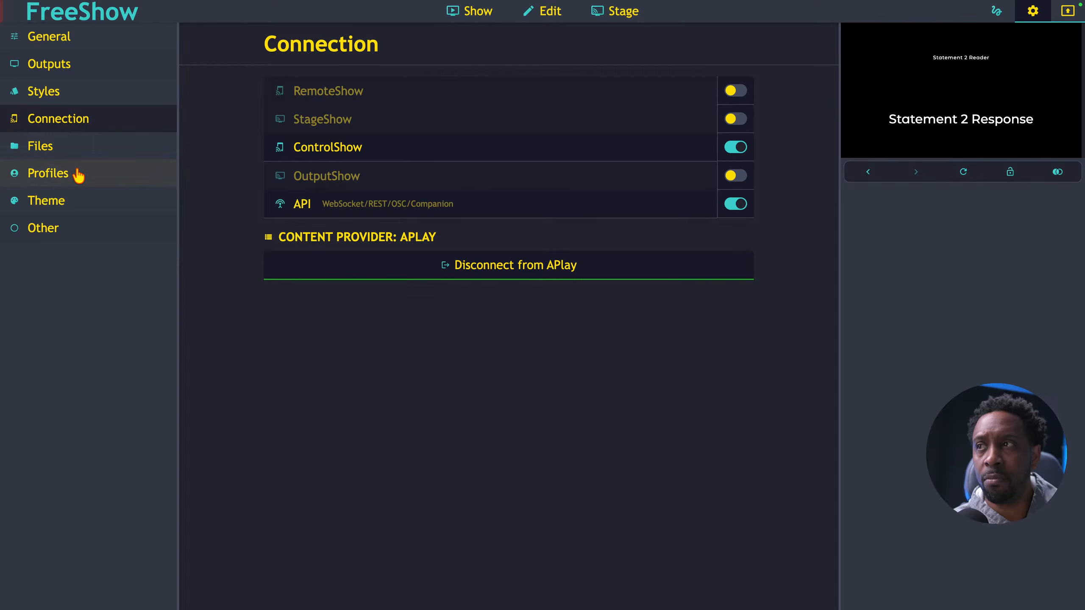
left_click(64, 179)
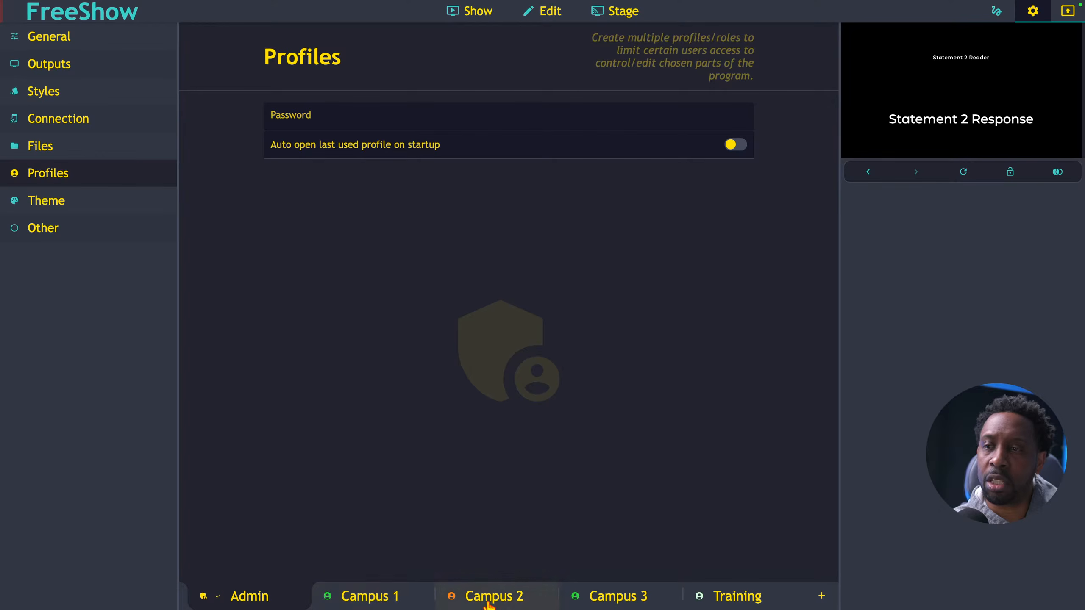
left_click(375, 597)
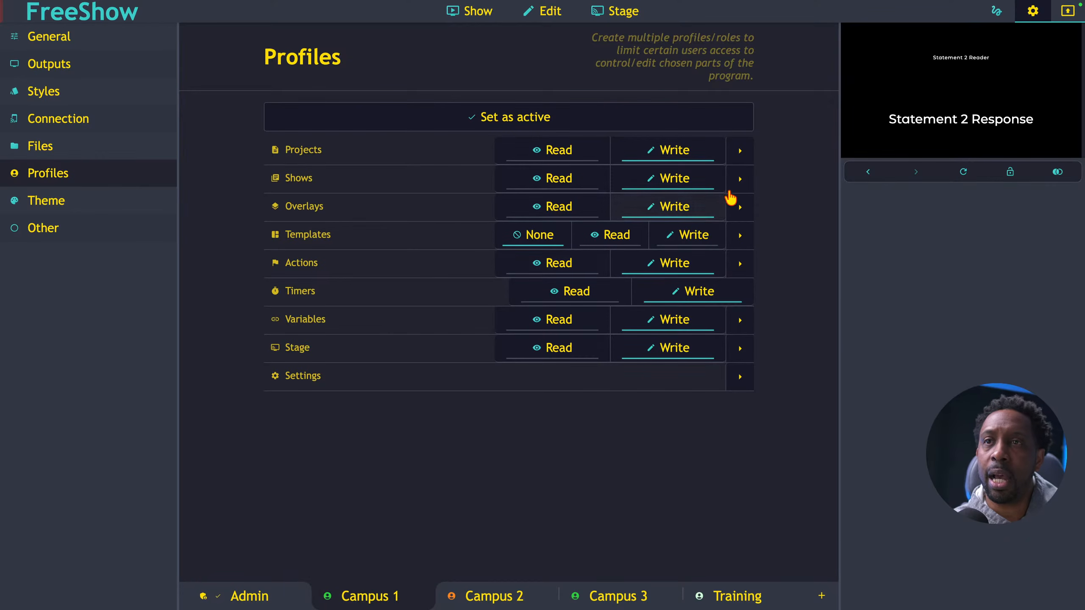
left_click(560, 180)
left_click(740, 182)
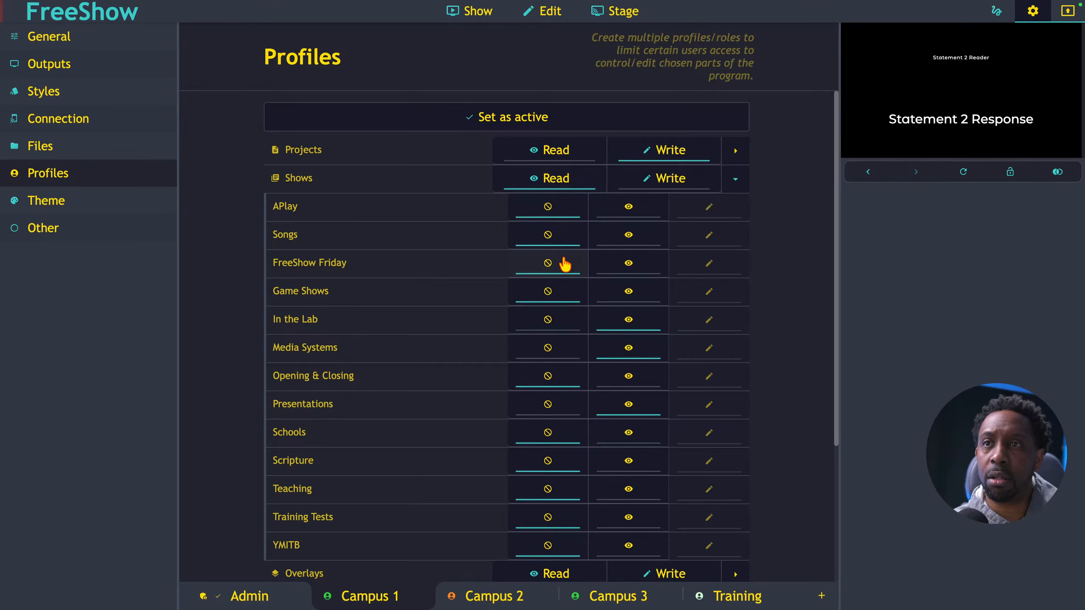
scroll(565, 265, "down", 1)
scroll(560, 262, "up", 1)
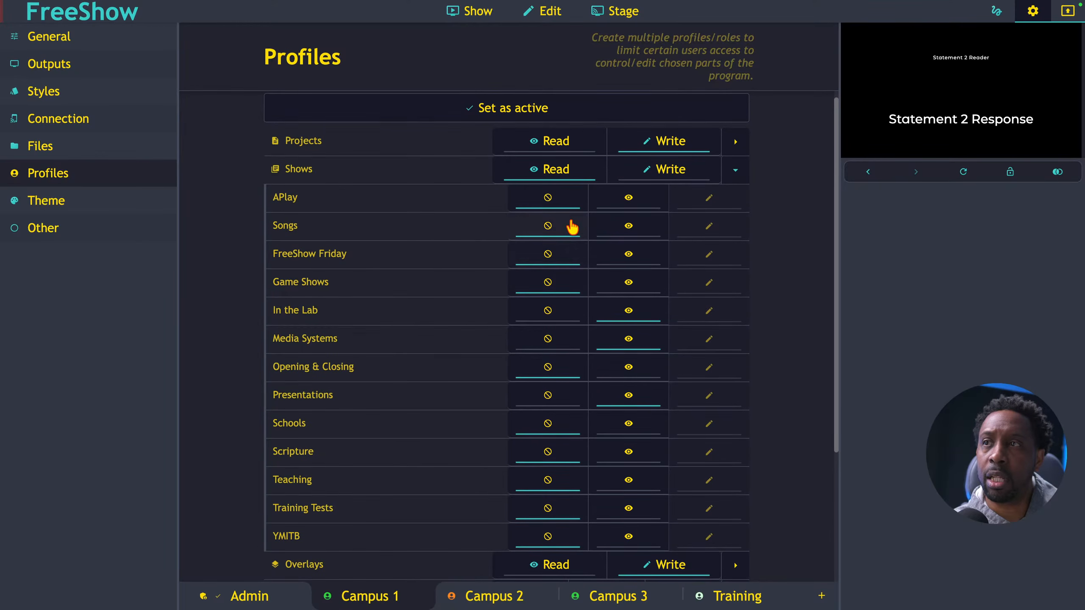
Switch the Campus 1 profile's Shows access to Write and back to Read to compare the category permissions
left_click(640, 179)
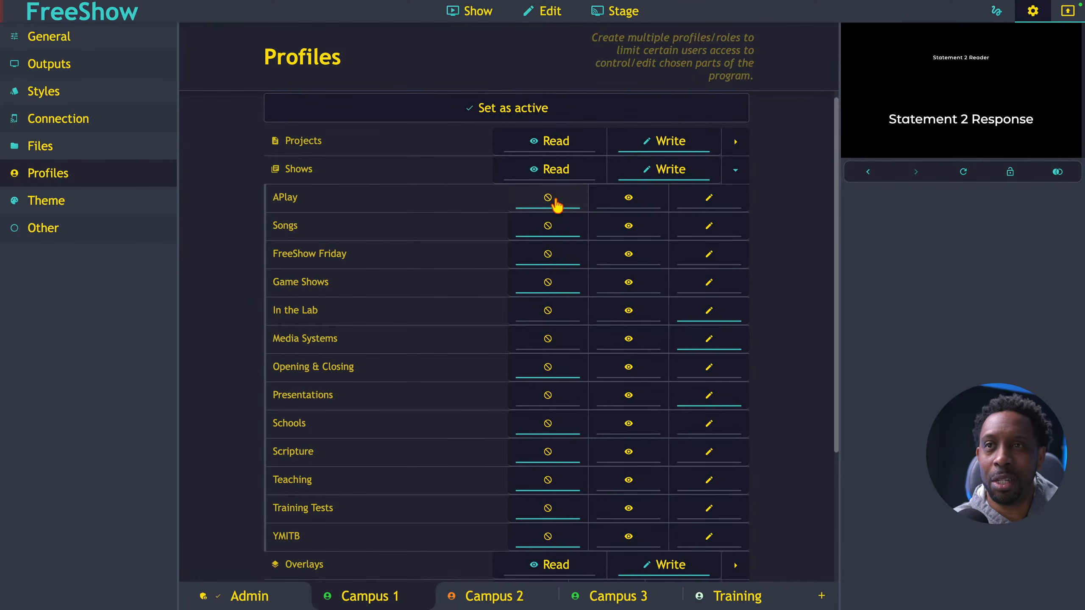
scroll(563, 269, "down", 1)
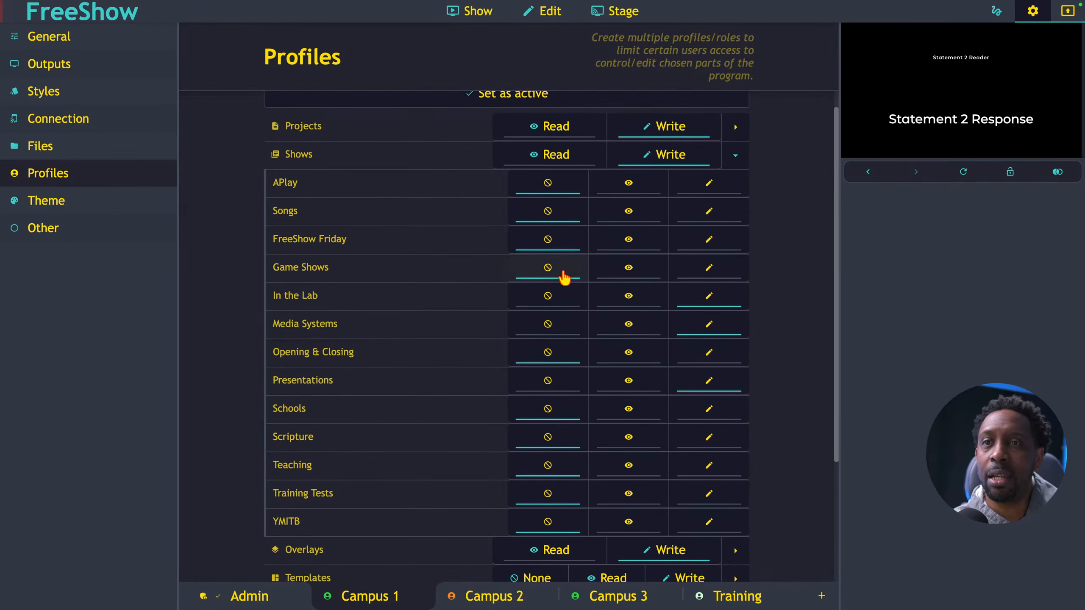
left_click(564, 143)
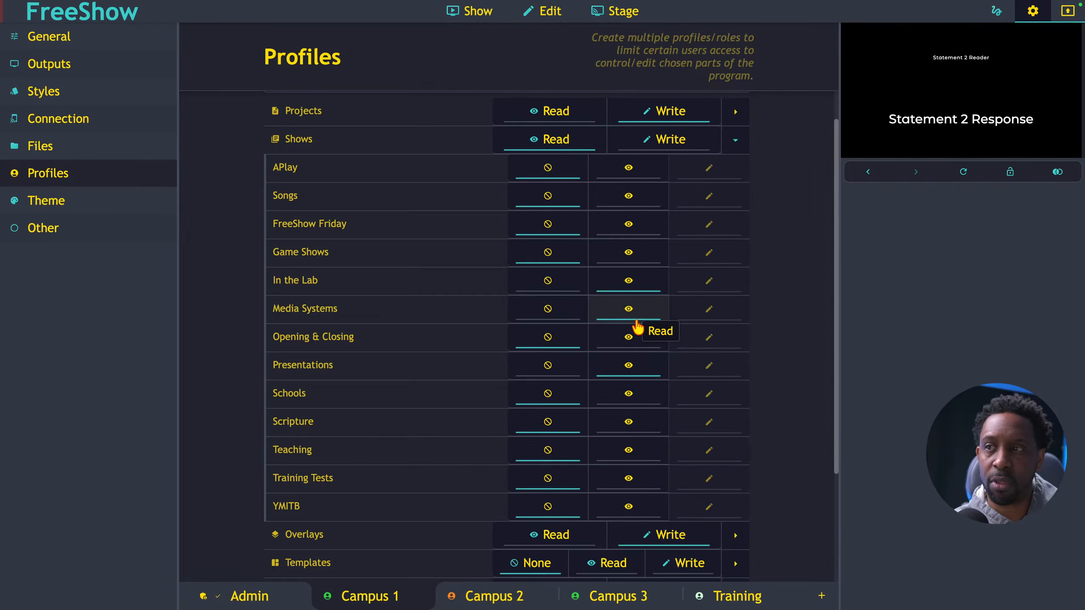
scroll(358, 289, "down", 3)
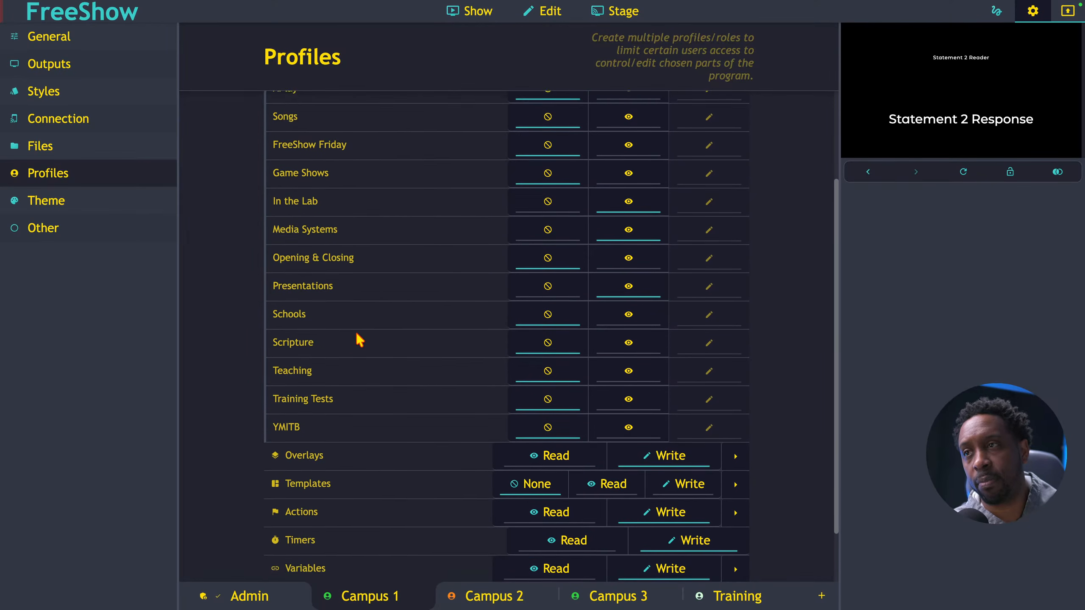
scroll(359, 340, "up", 3)
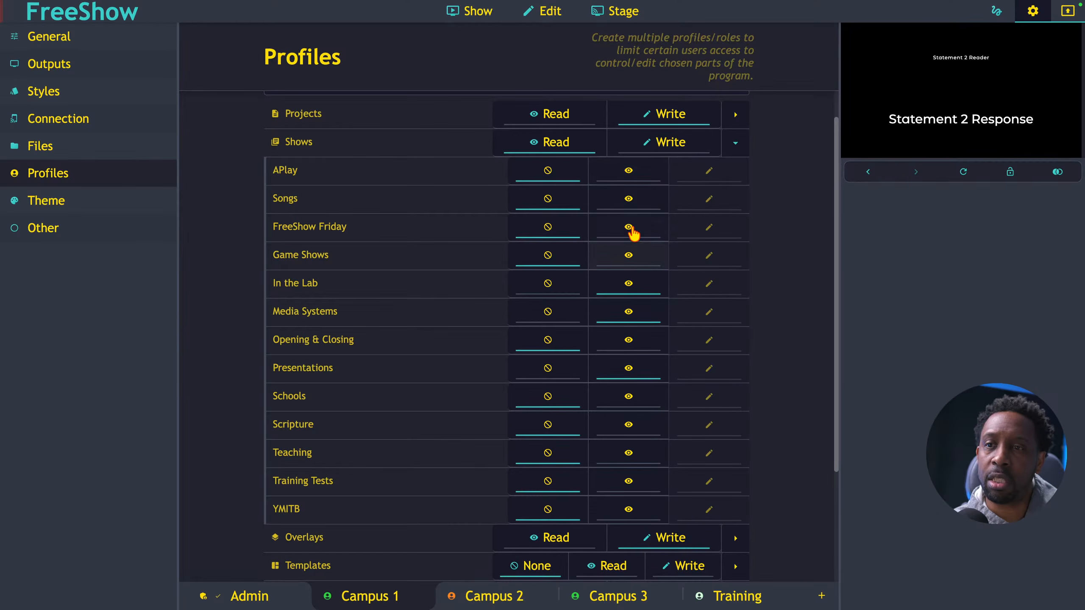
Give Campus 1 Read permission for APlay, Songs, FreeShow Friday, Game Shows, Opening & Closing, Schools, Scripture, Teaching, Training Tests and YMITB
left_click(628, 170)
left_click(629, 199)
left_click(630, 231)
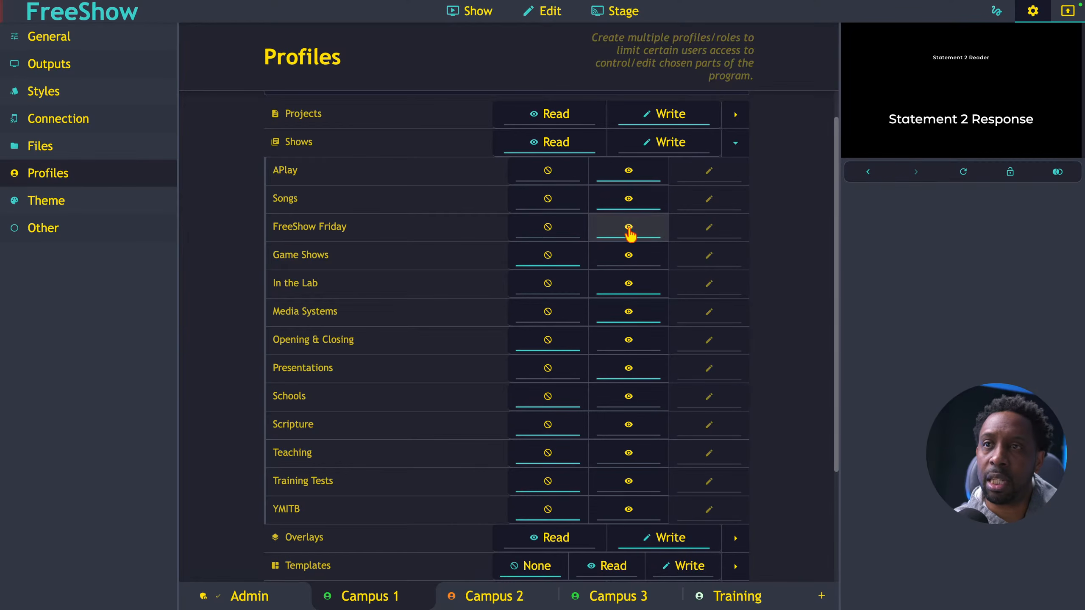
left_click(629, 257)
left_click(622, 345)
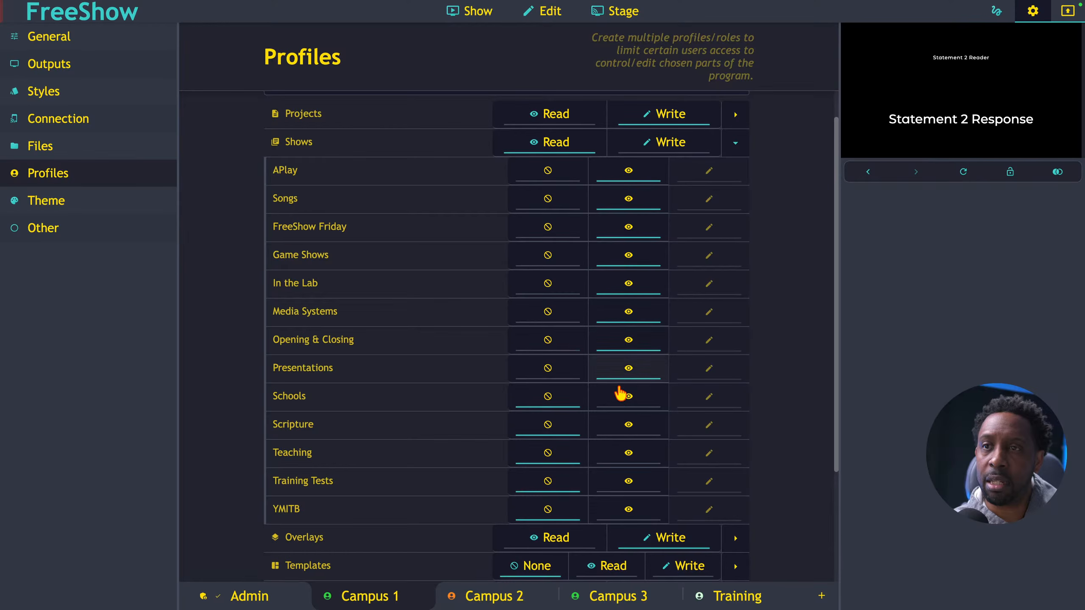
left_click(620, 394)
left_click(622, 423)
left_click(622, 451)
left_click(615, 481)
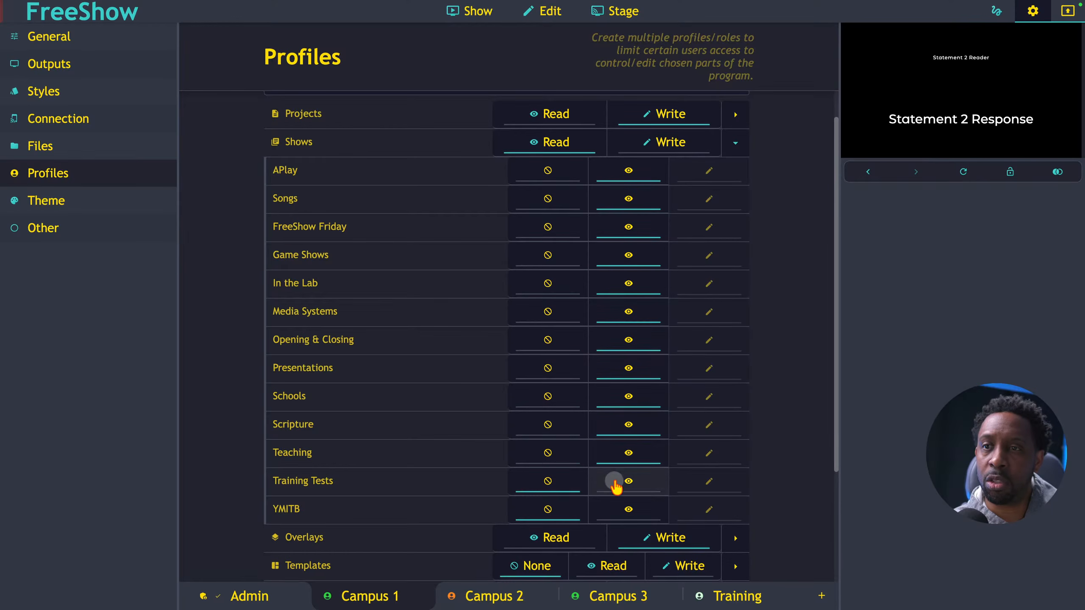
left_click(625, 508)
scroll(566, 465, "down", 1)
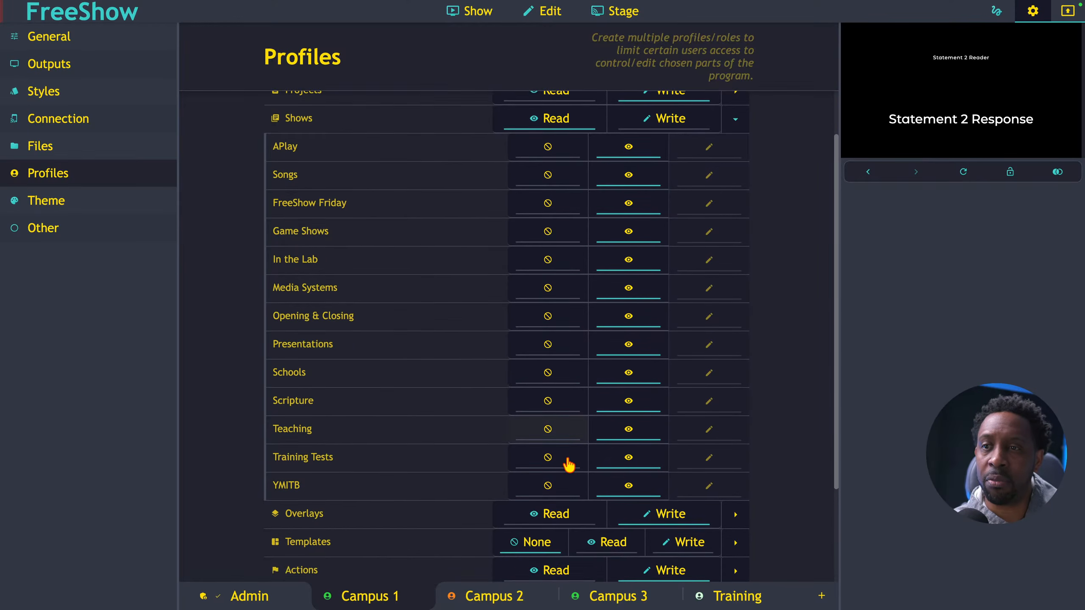
scroll(568, 465, "up", 2)
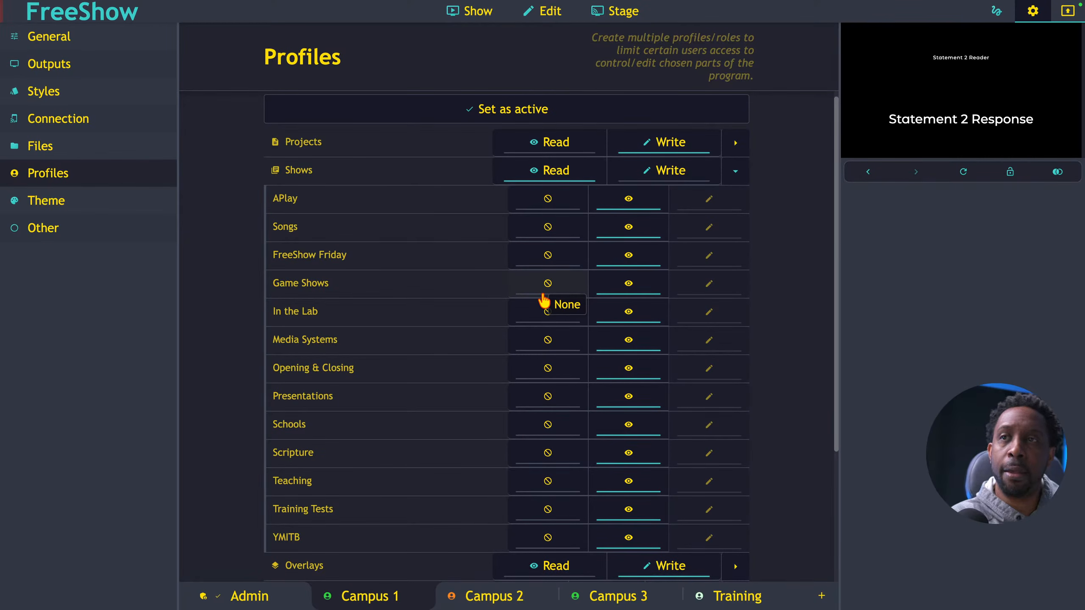
Compare Campus 1's Shows permissions under Write and Read, ending on Read, and examine the individual Projects permissions
left_click(666, 170)
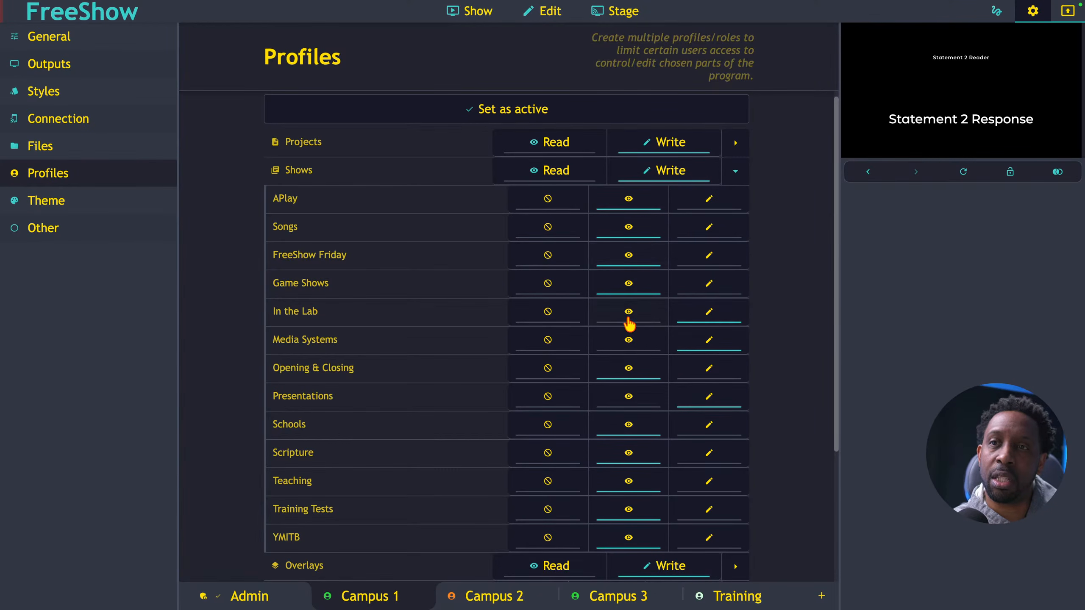
left_click(555, 171)
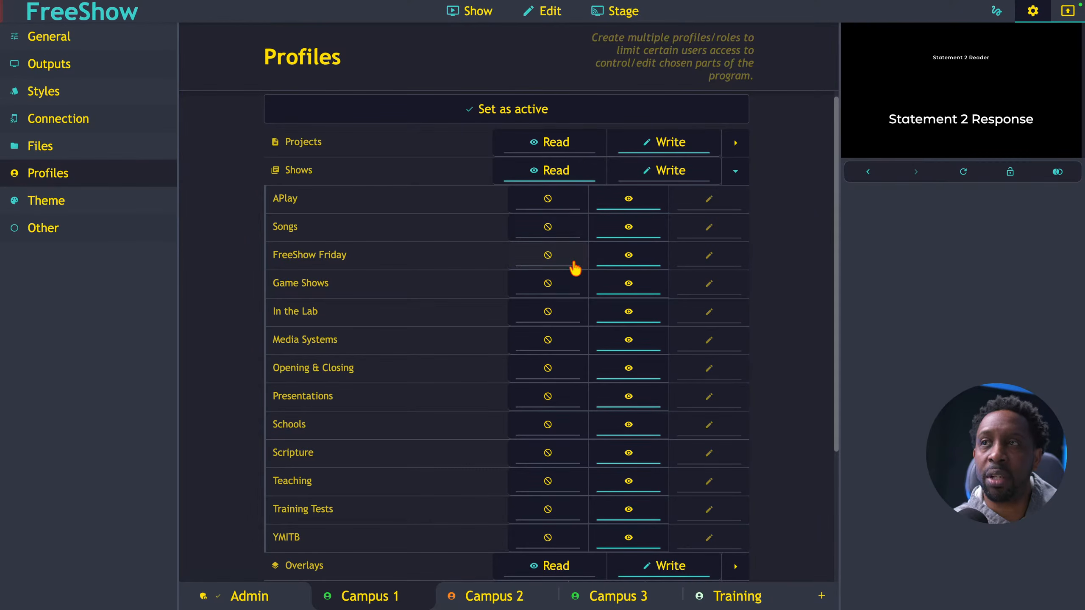
left_click(735, 143)
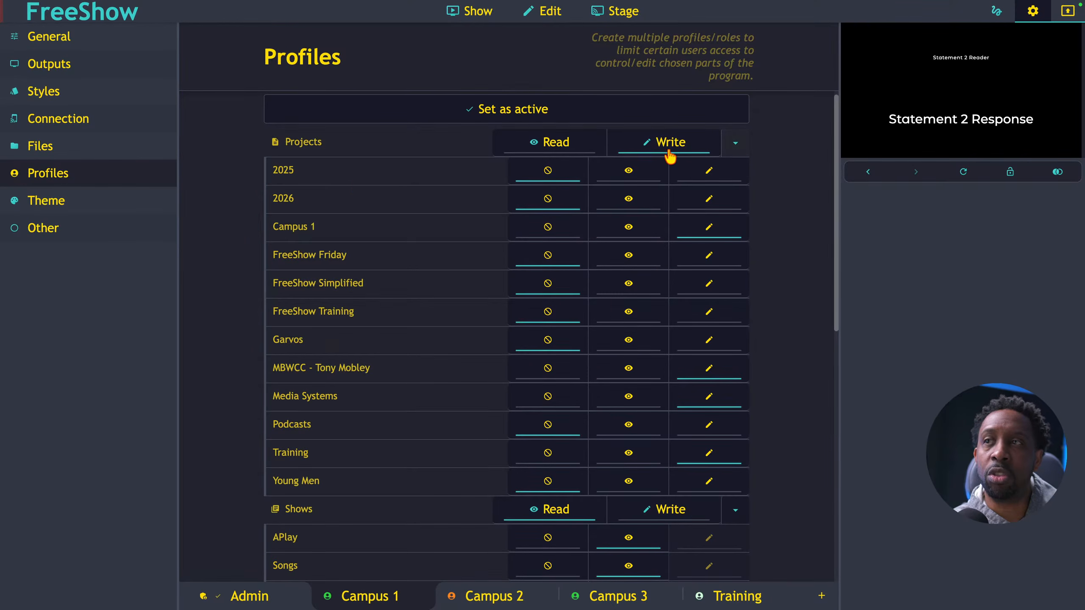
scroll(335, 336, "down", 1)
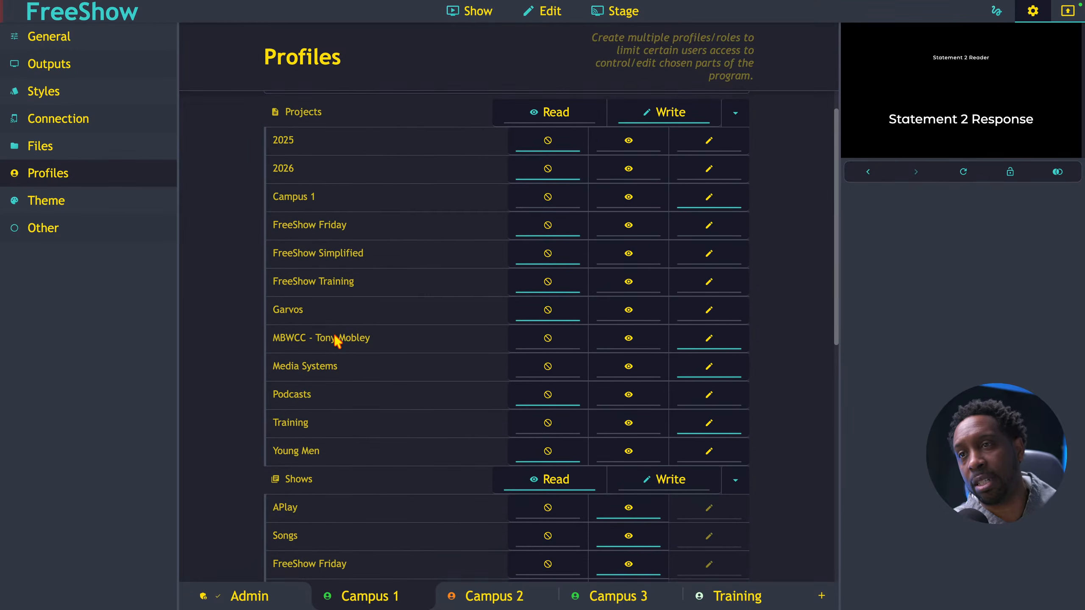
scroll(334, 336, "up", 1)
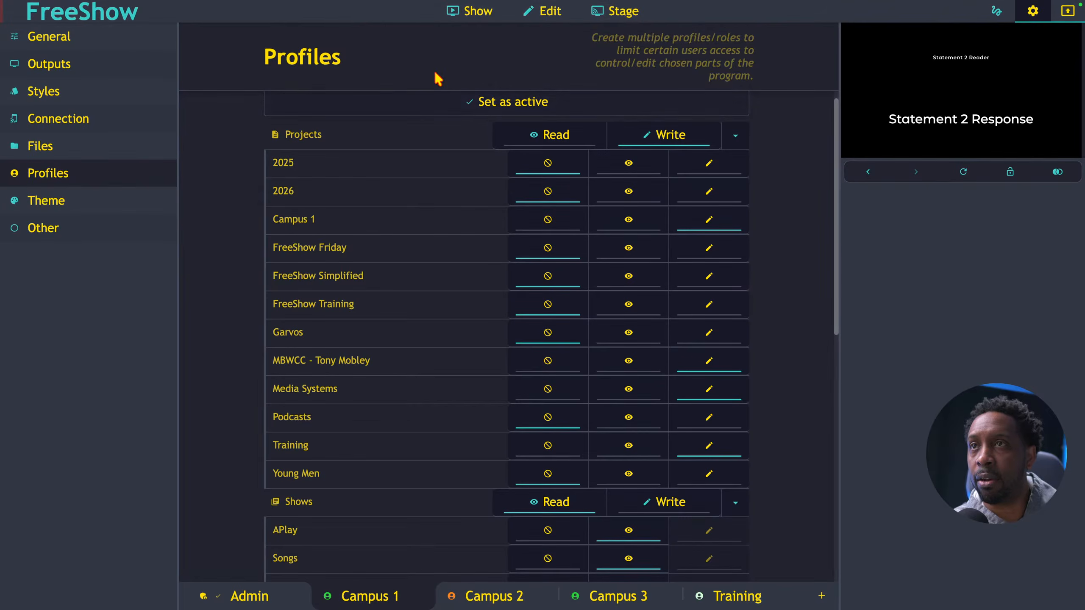
Quit FreeShow, saving the changes
left_click(60, 9)
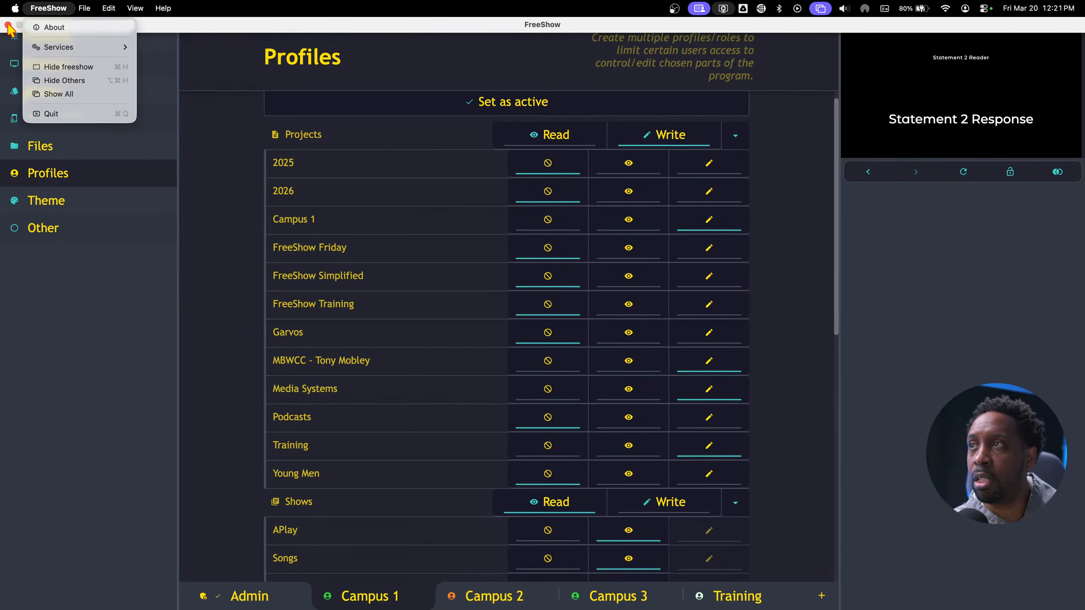
key("super+q")
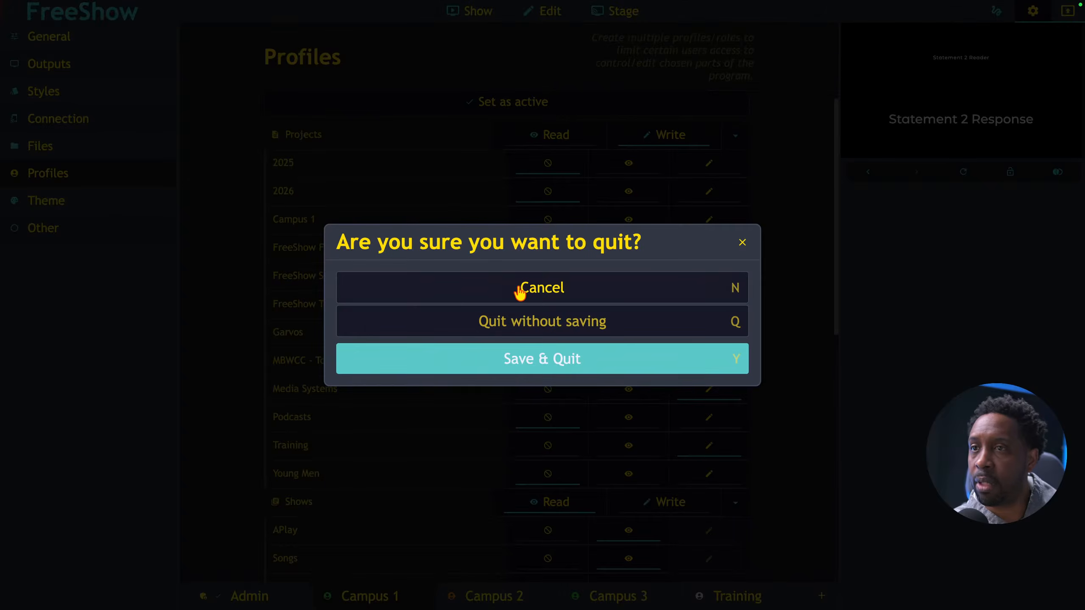
left_click(525, 366)
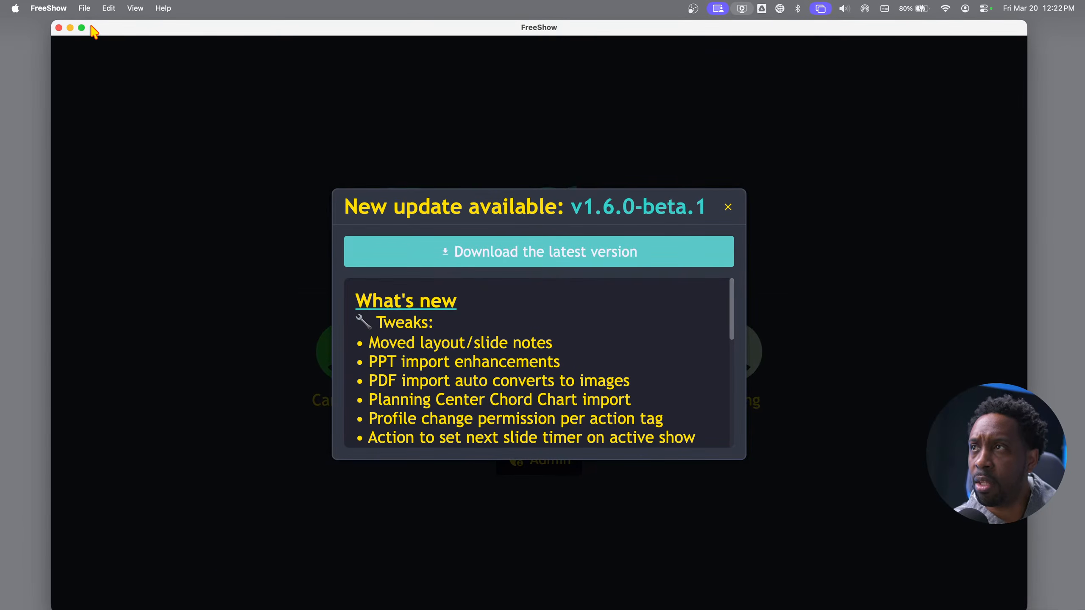
Show the restarted FreeShow in full screen, dismiss the update notice and enter the Campus 1 profile
left_click(81, 28)
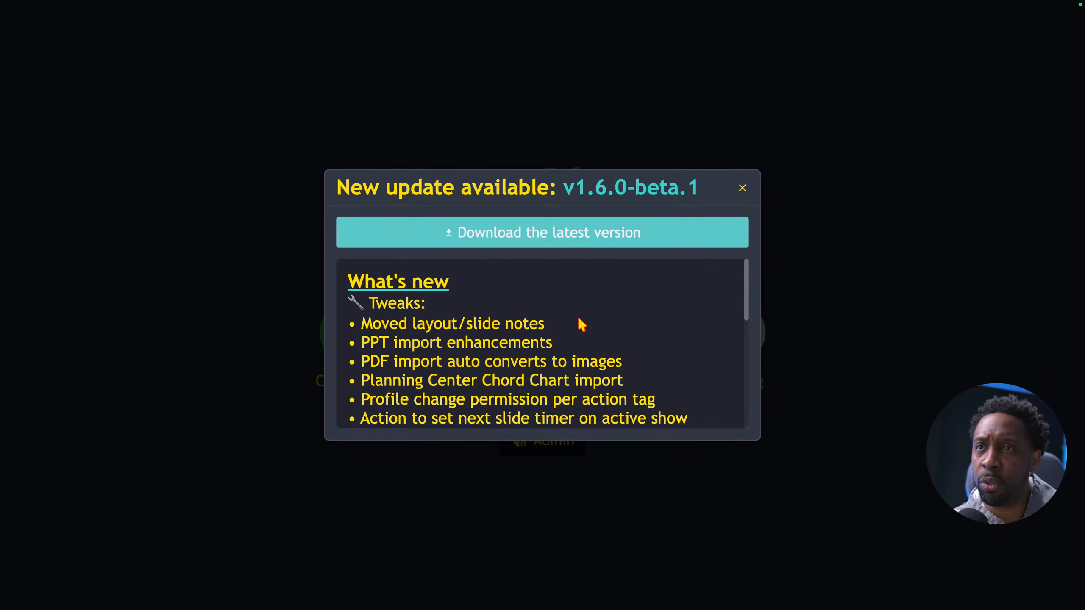
left_click(742, 188)
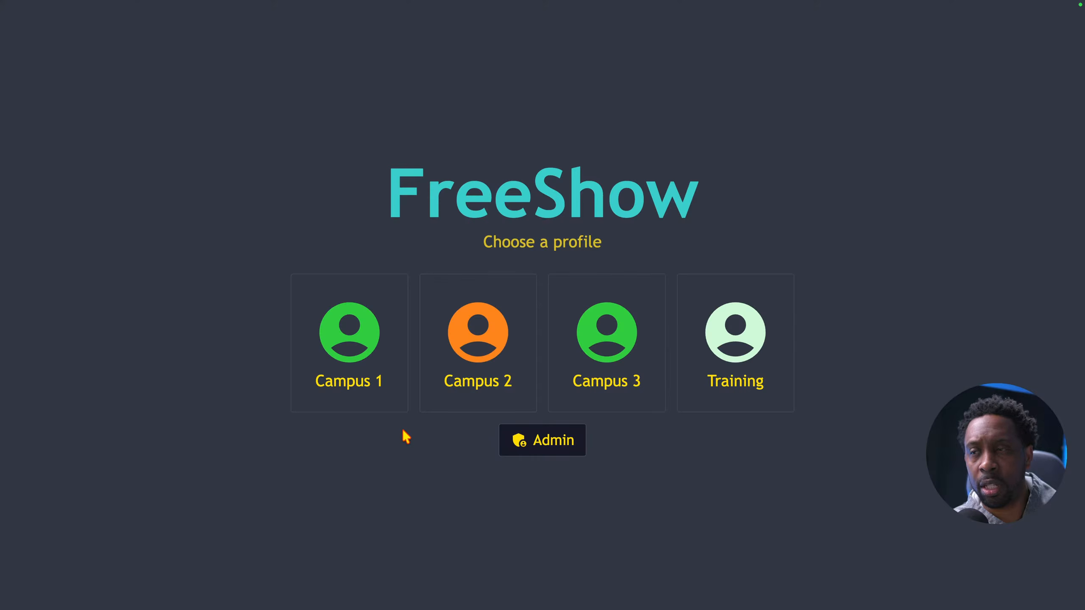
left_click(359, 356)
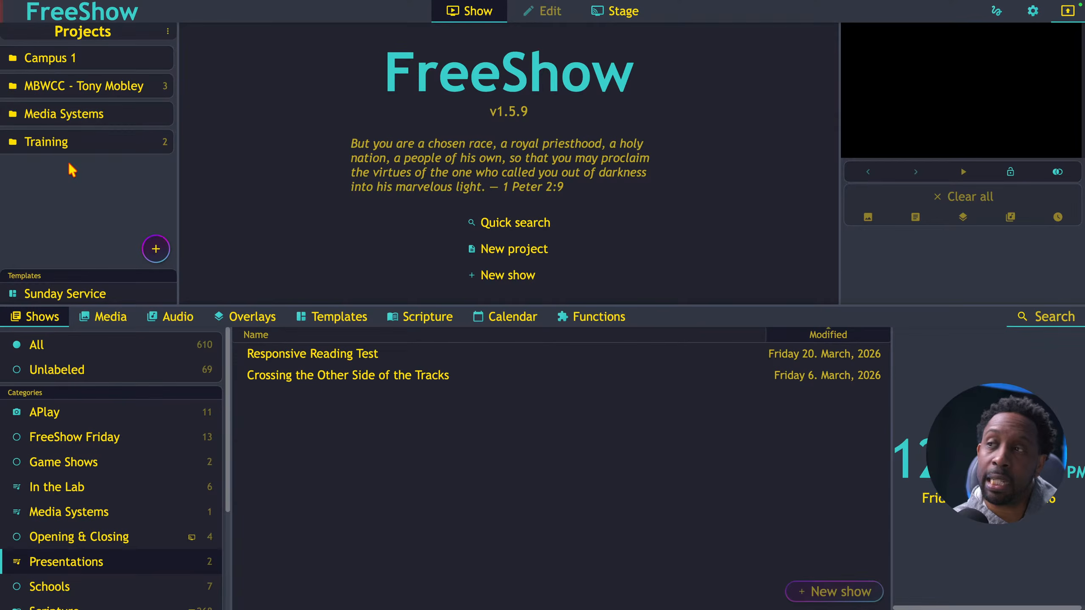
Check access to the show categories by opening In the Lab and Training Tests
scroll(73, 494, "down", 3)
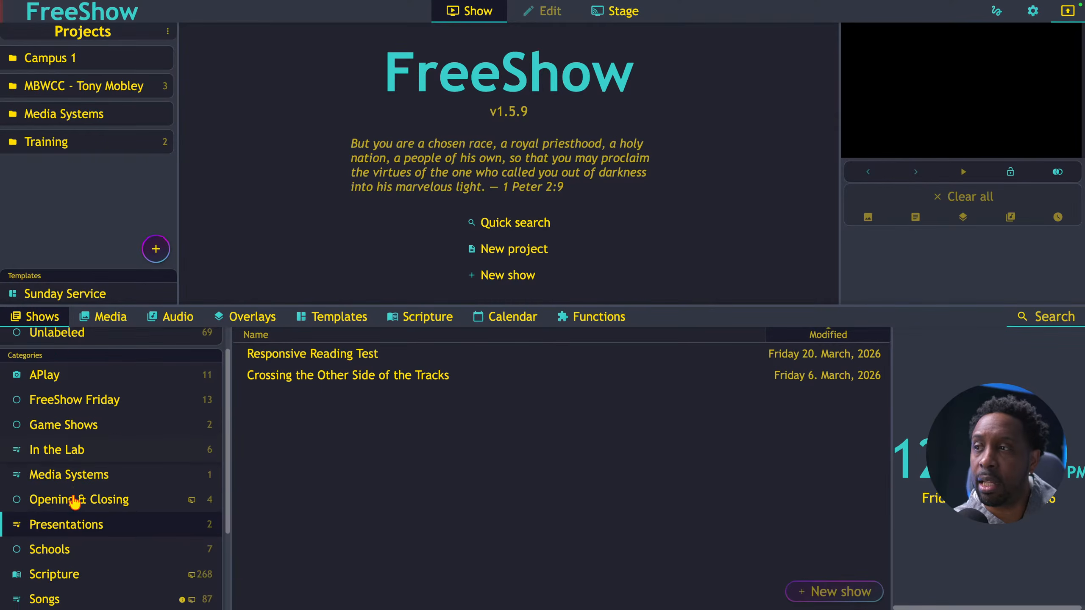
left_click(71, 427)
scroll(70, 431, "down", 3)
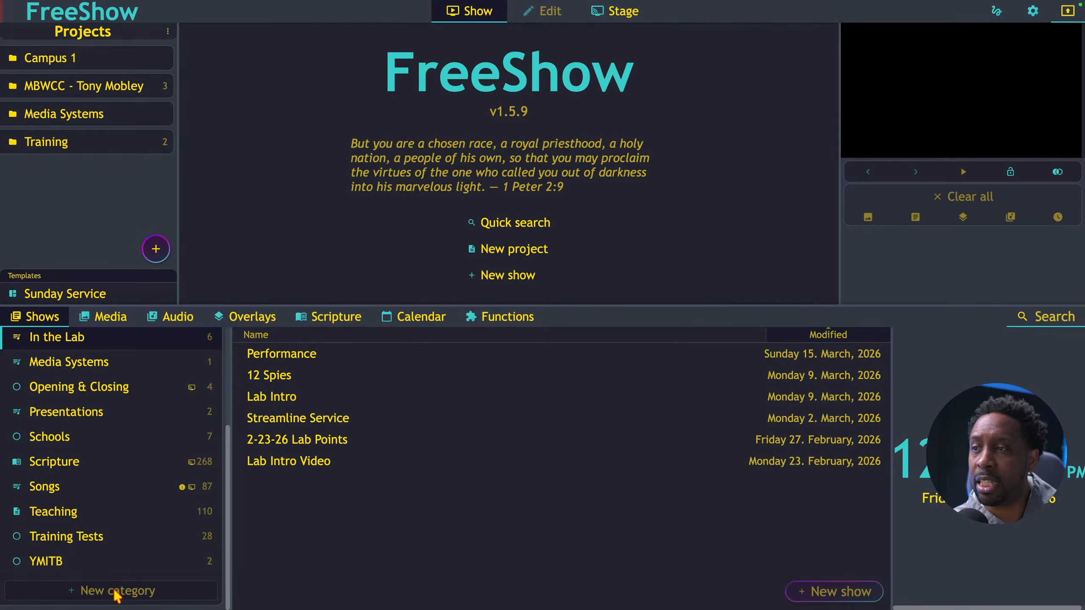
left_click(89, 539)
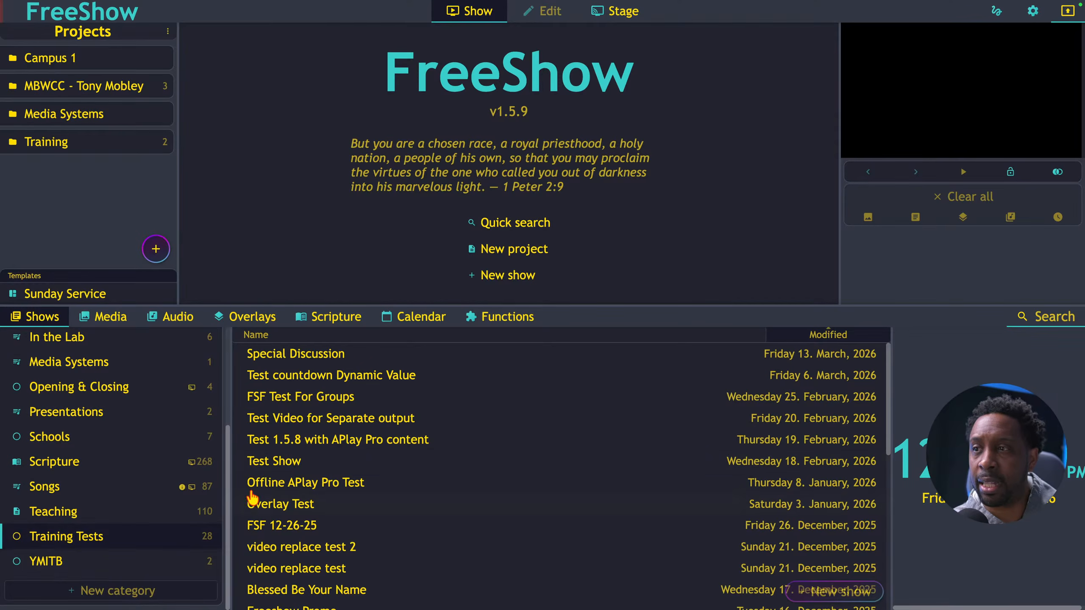
Open Test 1.5.8 with APlay Pro content, Test countdown Dynamic Value and Test Show, and try to add a new category
left_click(307, 446)
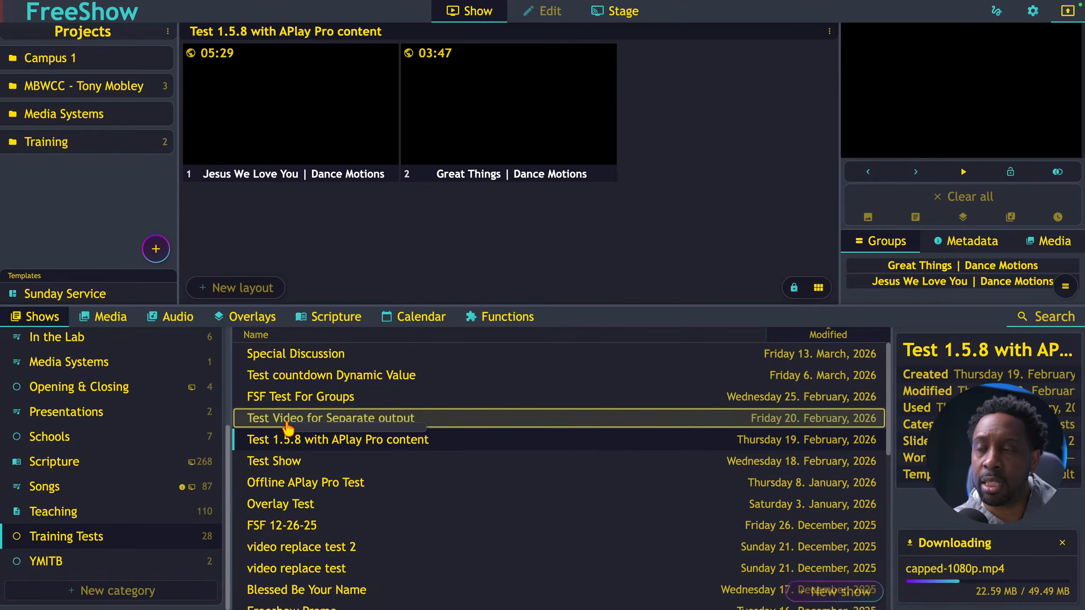
left_click(314, 379)
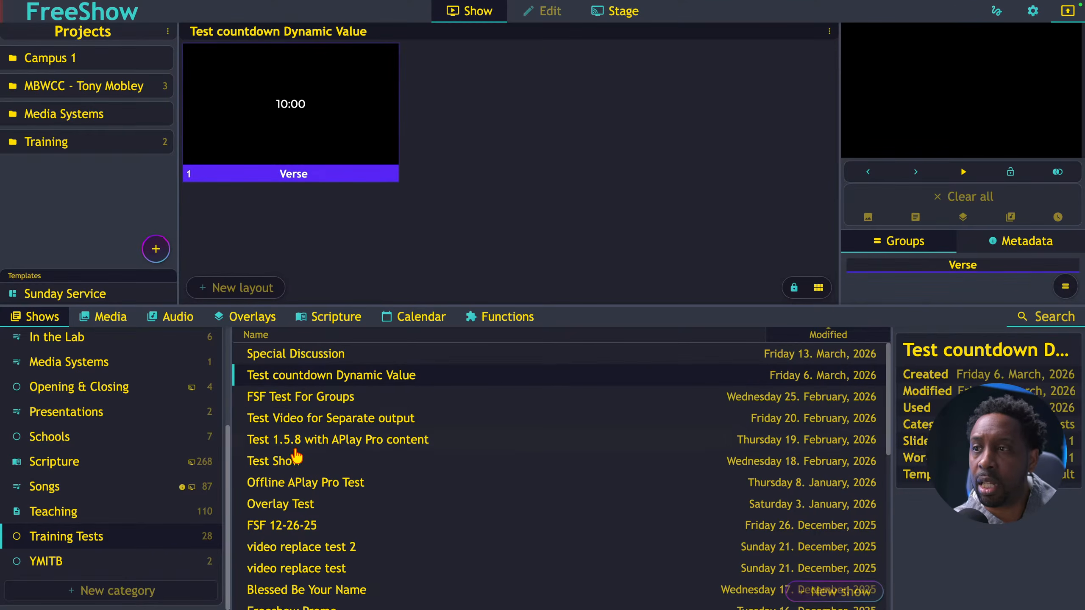
left_click(284, 468)
left_click(284, 469)
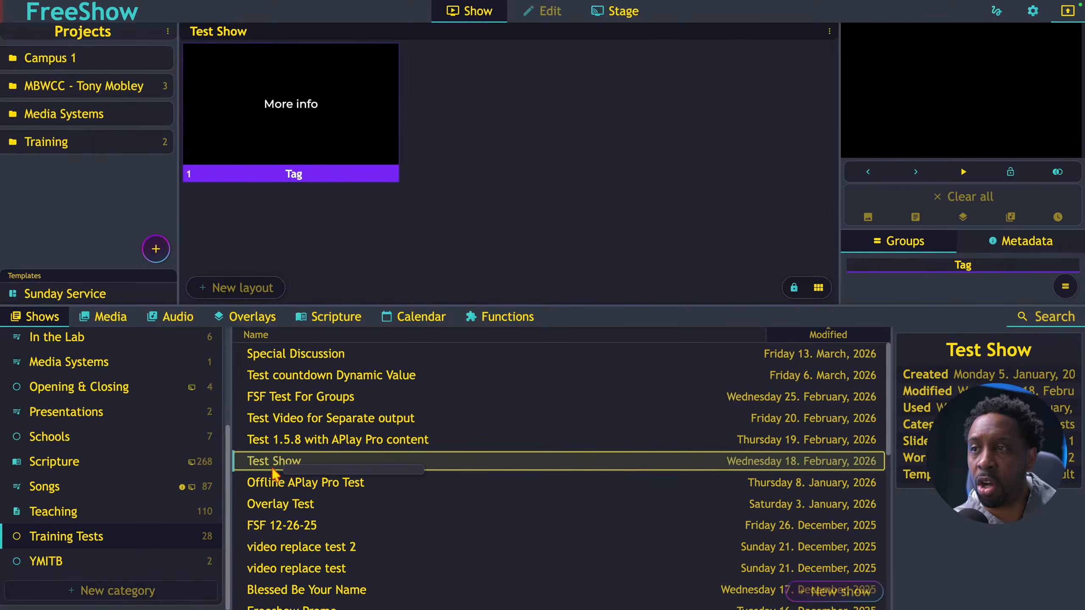
left_click(112, 603)
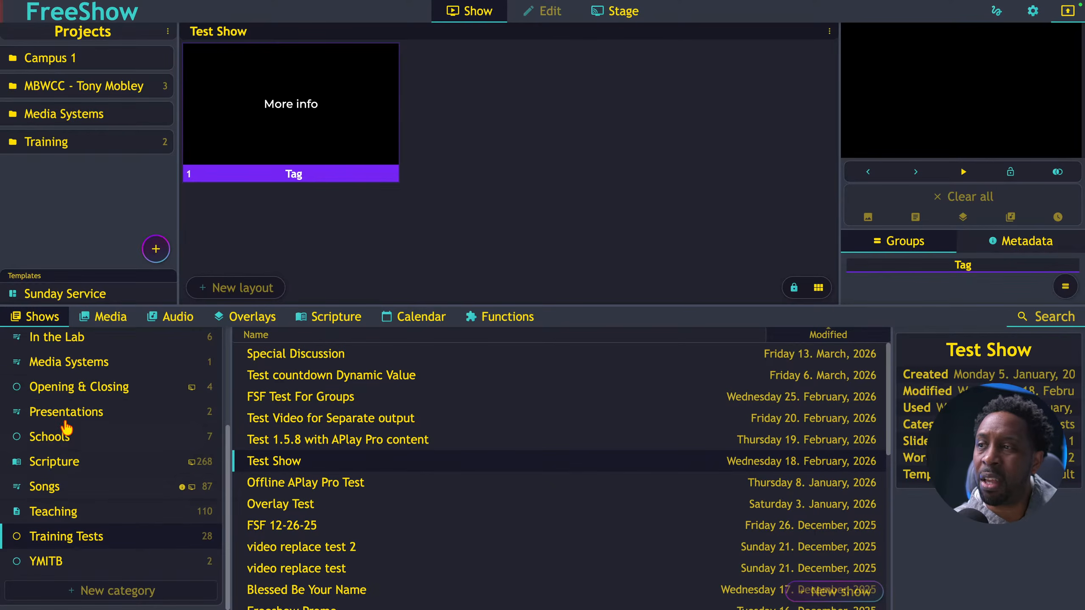
Look through the shows in the Scripture, Schools, Presentations, Opening & Closing, APlay, FreeShow Friday, Game Shows and In the Lab categories
left_click(60, 467)
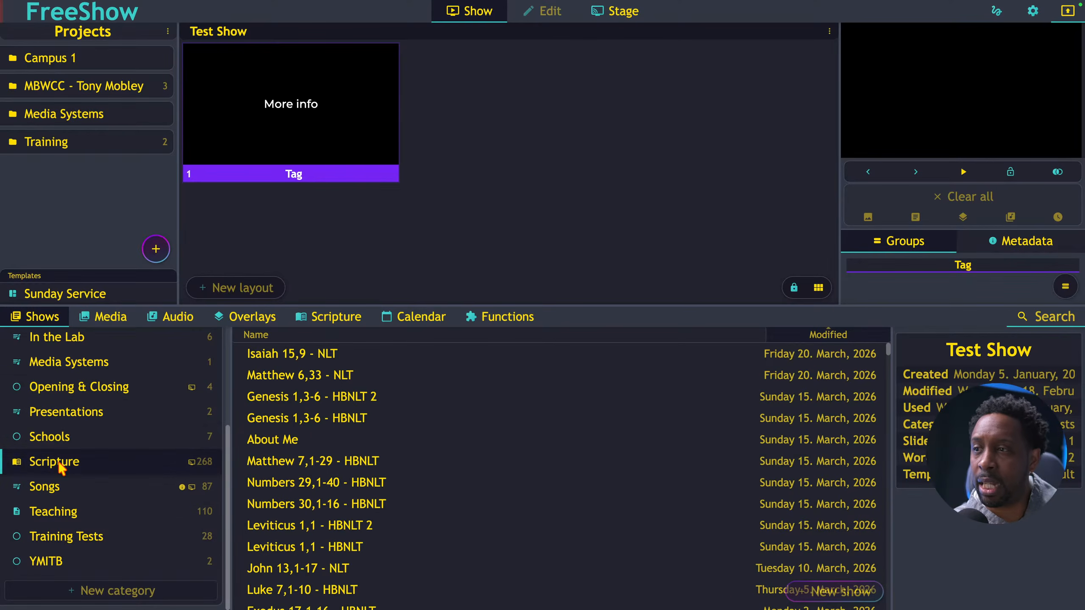
left_click(55, 436)
left_click(59, 411)
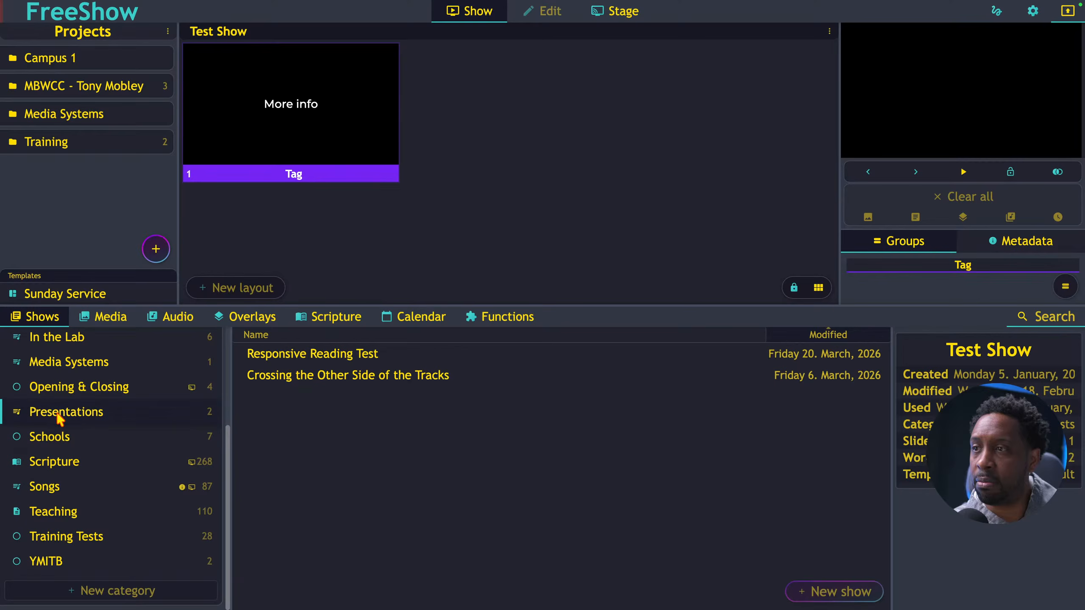
left_click(58, 390)
scroll(57, 397, "up", 4)
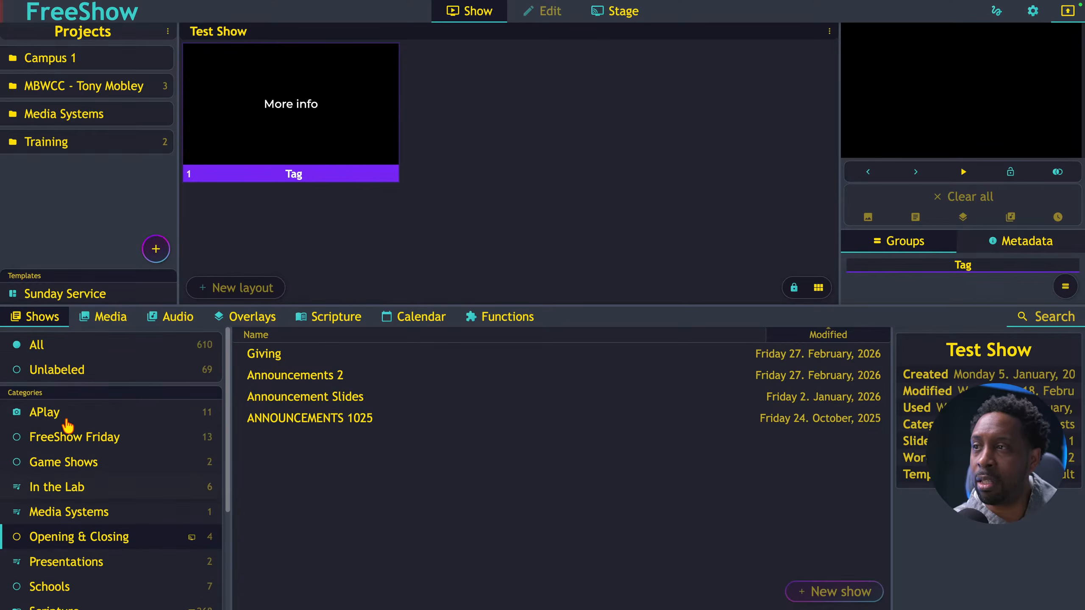
left_click(66, 418)
left_click(69, 441)
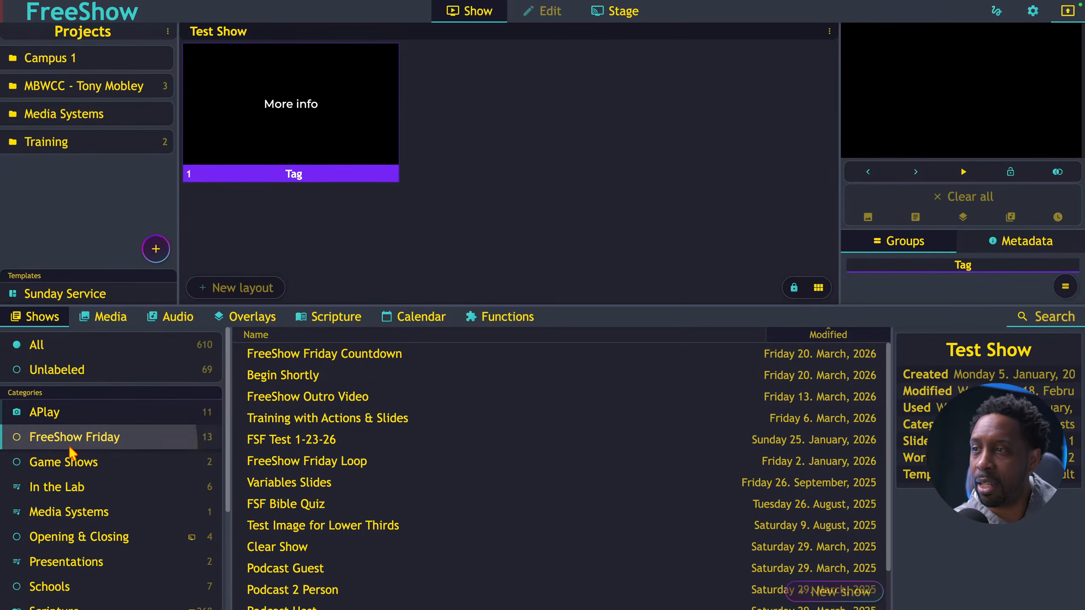
left_click(70, 463)
left_click(72, 488)
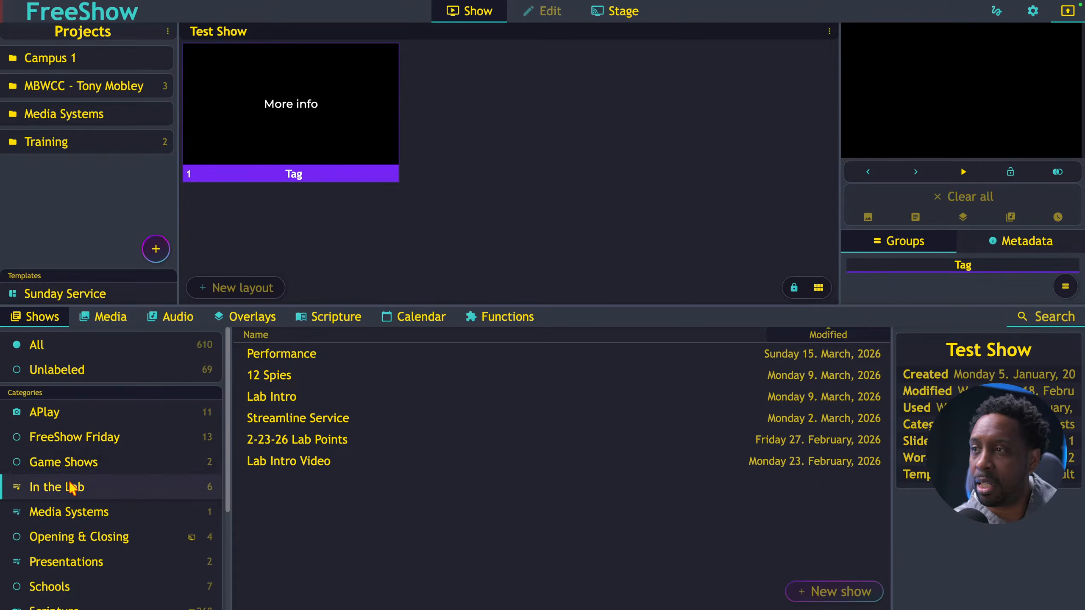
Check the settings available to Campus 1, then restart FreeShow in full screen and enter the Admin profile
left_click(1032, 12)
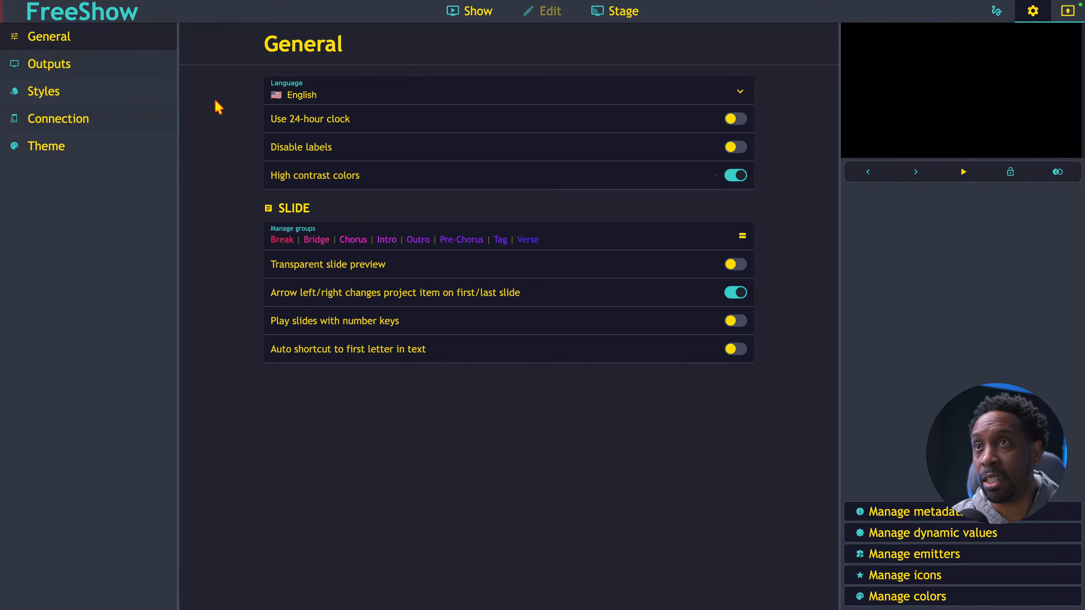
mouse_move(37, 5)
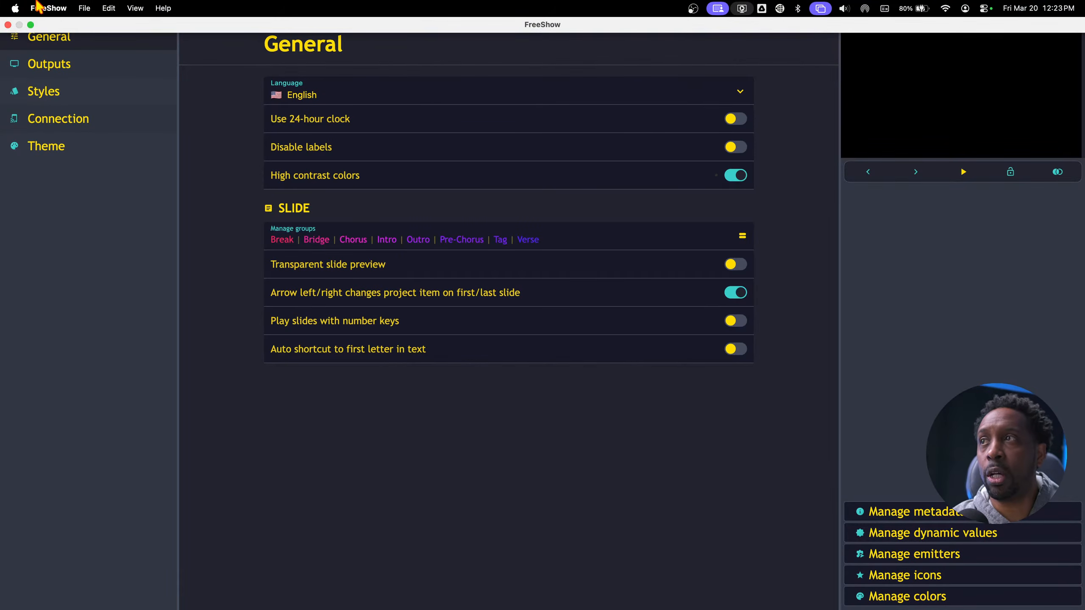
left_click(8, 25)
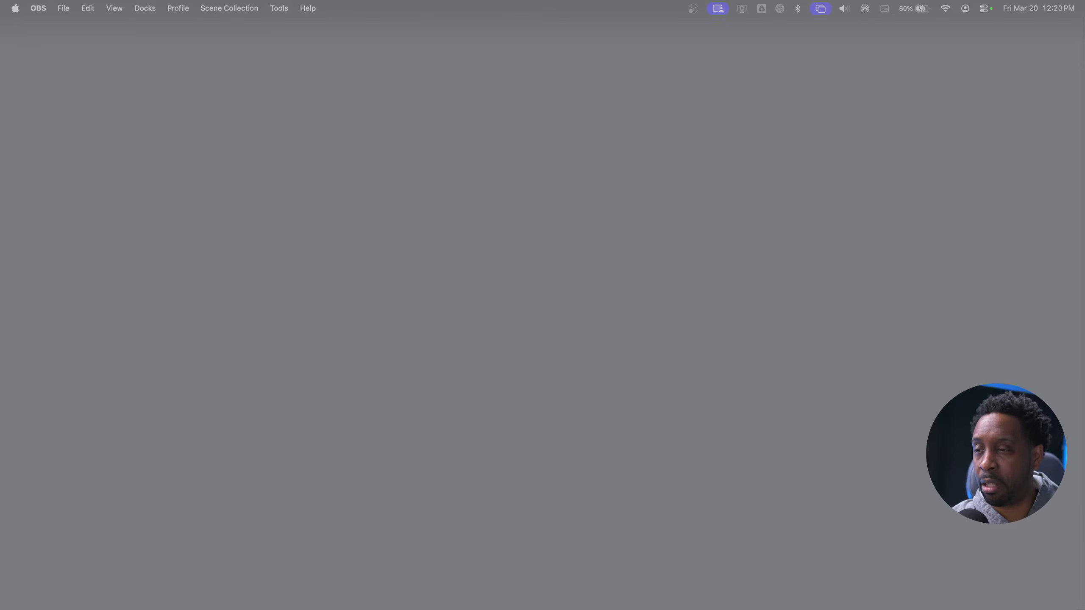
left_click_drag(180, 609, 583, 58)
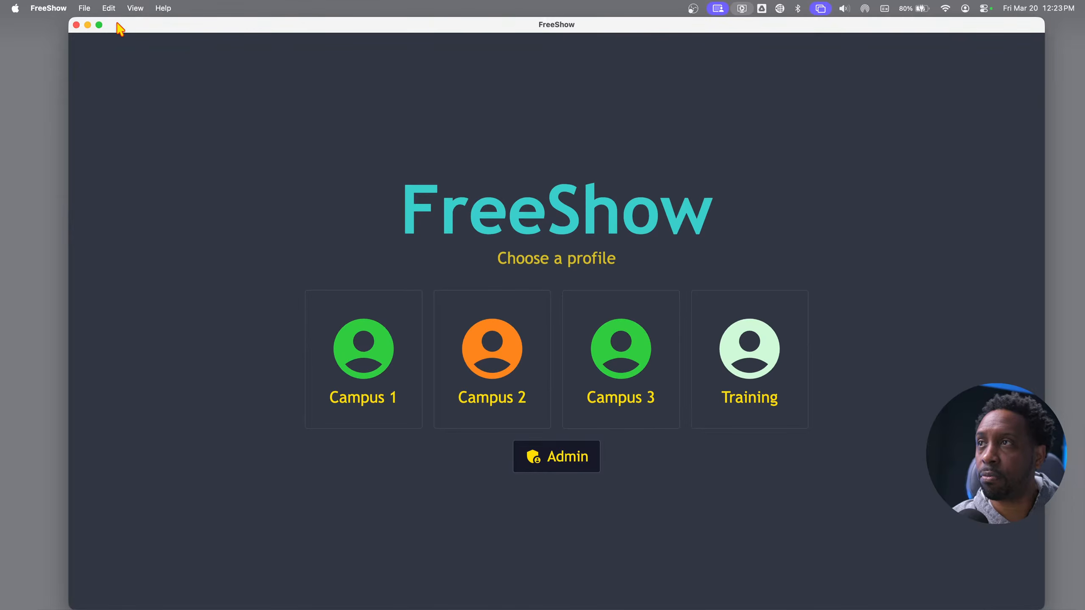
left_click(98, 25)
left_click(550, 446)
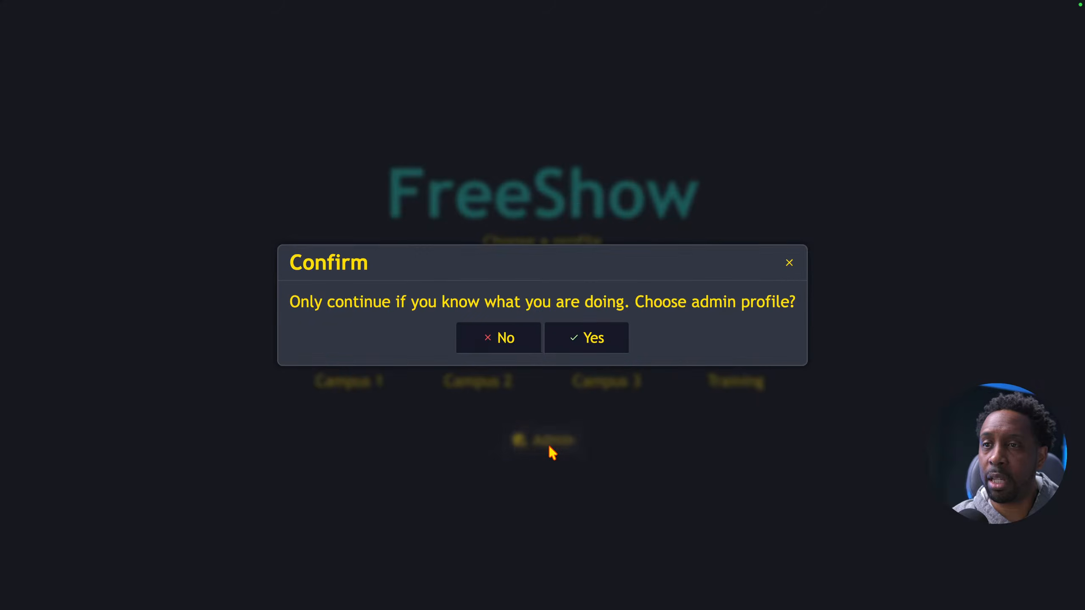
left_click(595, 339)
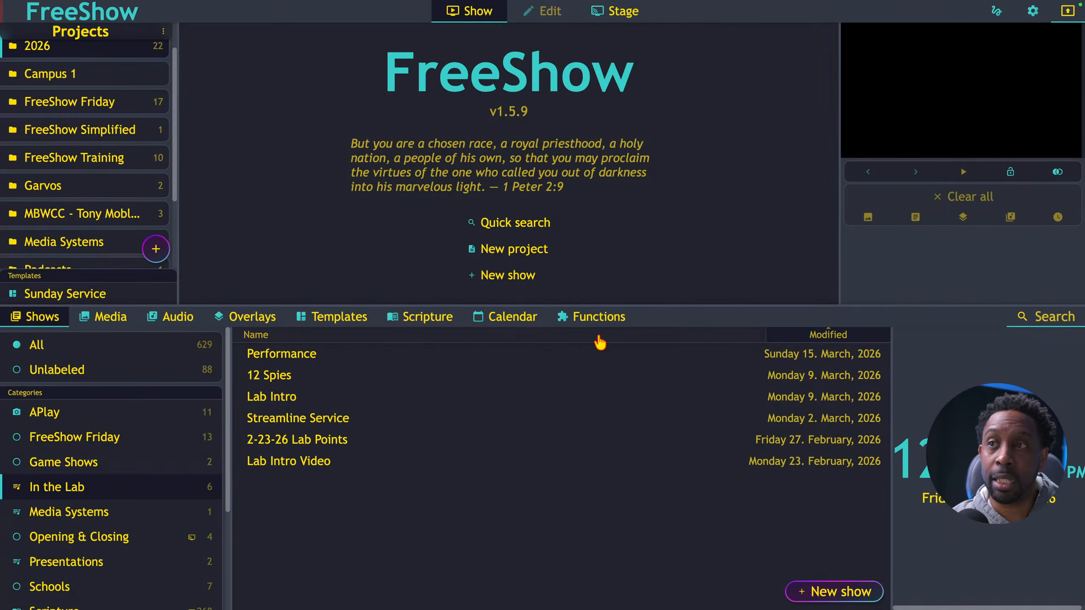
Open the Campus 1 profile's permission settings and review the access levels of each Shows category
left_click(1035, 13)
left_click(52, 175)
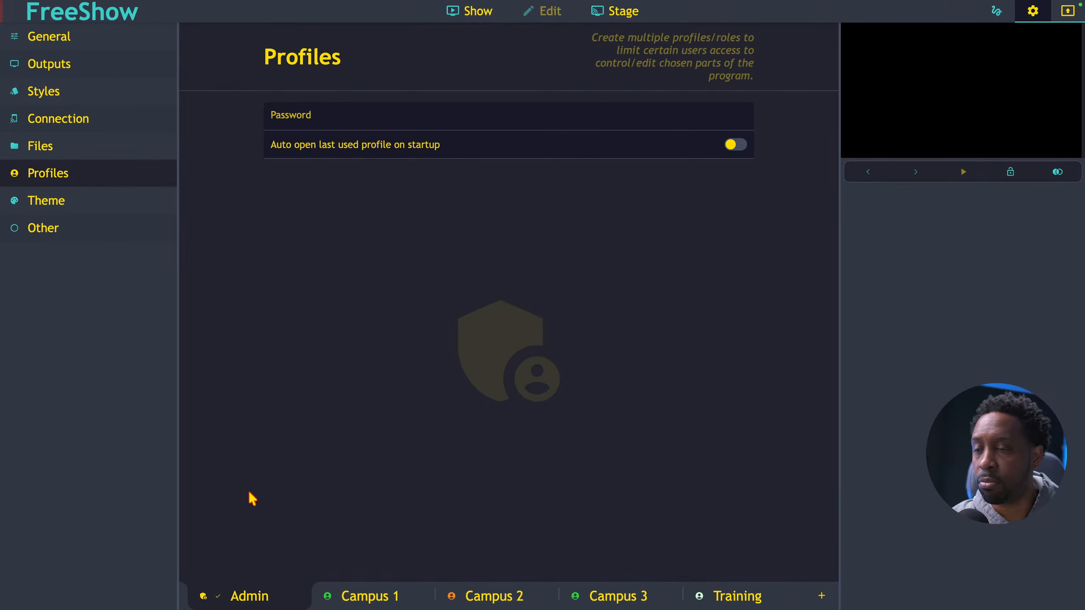
left_click(377, 599)
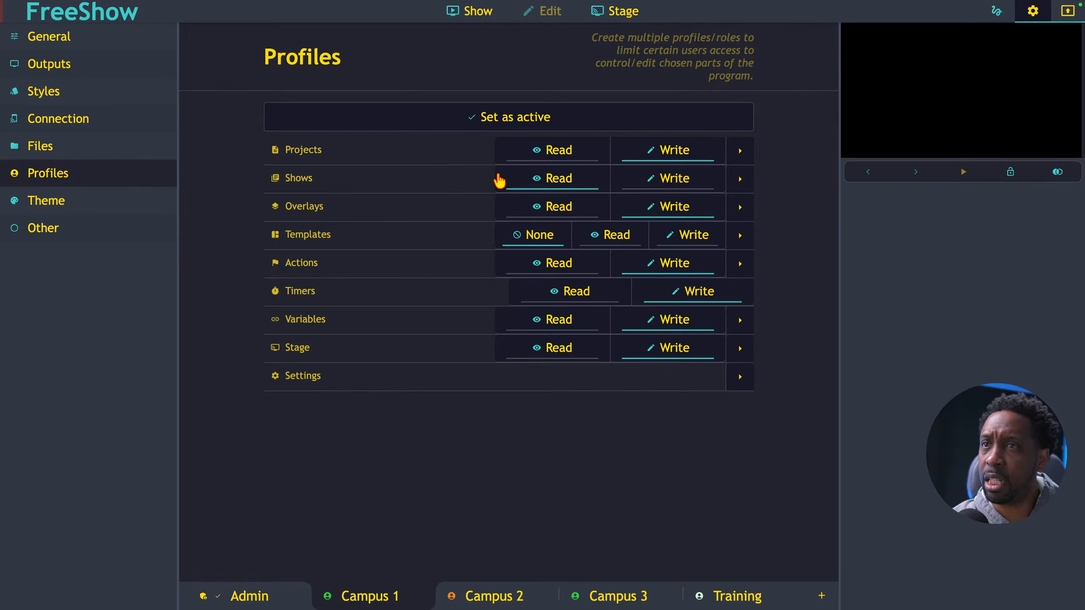
left_click(740, 181)
scroll(654, 279, "down", 2)
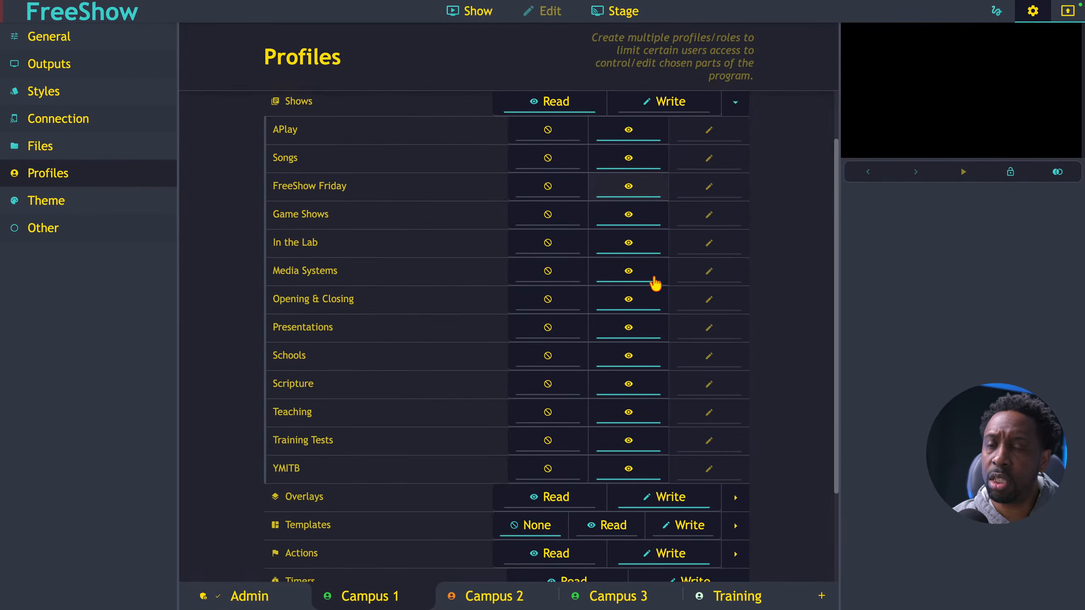
scroll(654, 283, "down", 3)
scroll(649, 282, "up", 4)
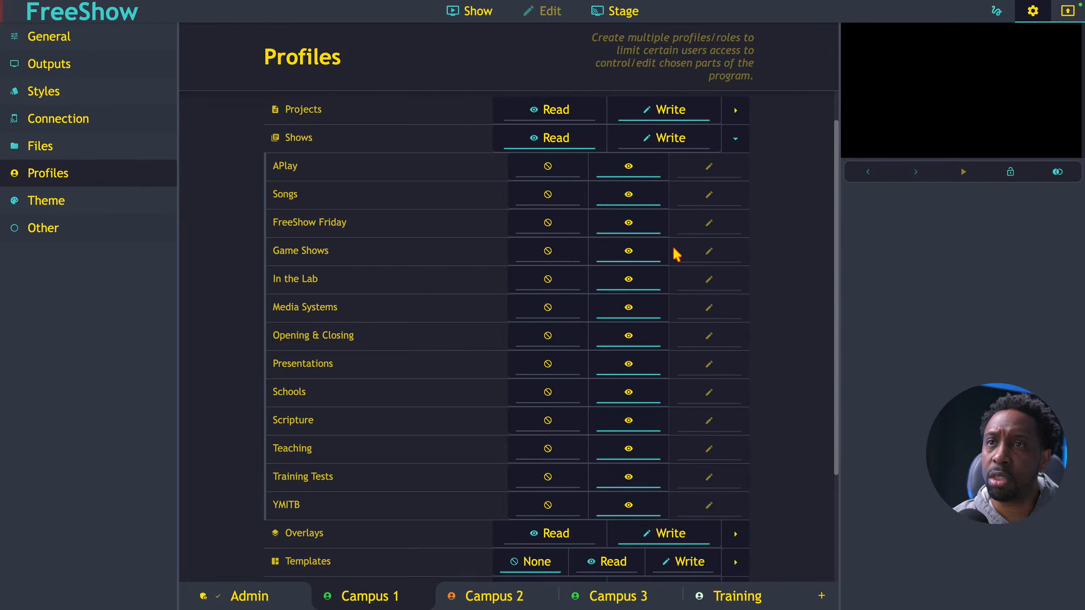
Give Campus 1 Write access to Shows, limiting In the Lab, Media Systems and Presentations to Read and giving Scripture Write
left_click(669, 141)
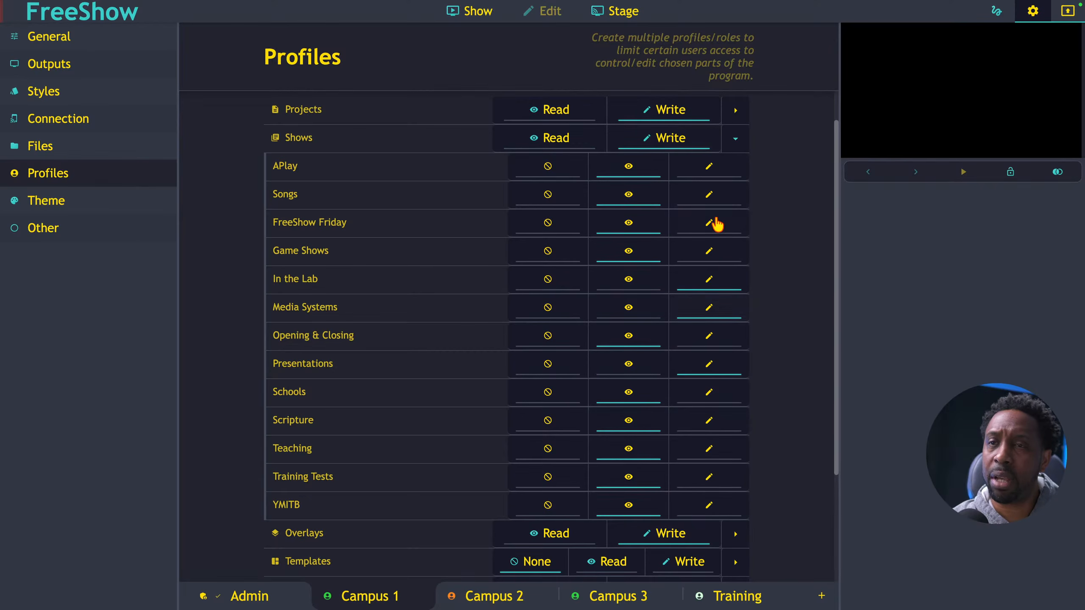
left_click(629, 280)
left_click(631, 314)
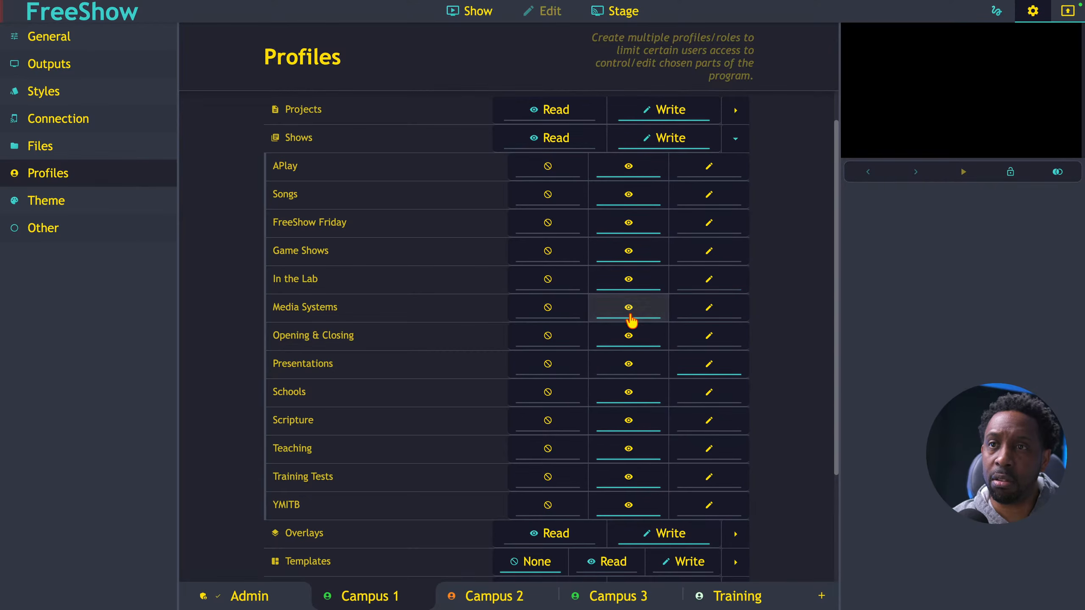
left_click(627, 366)
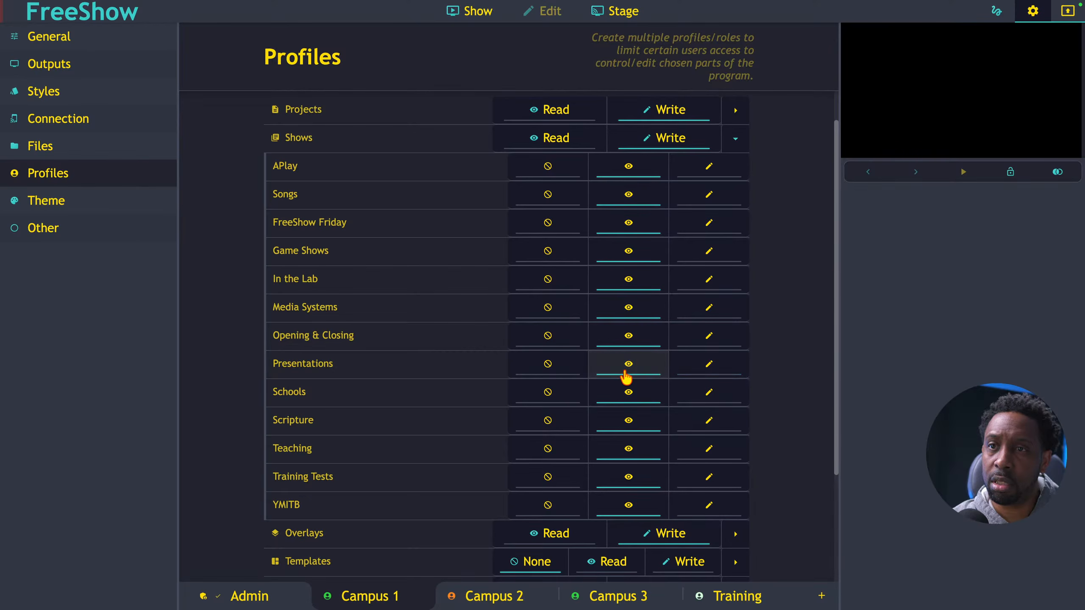
left_click(708, 425)
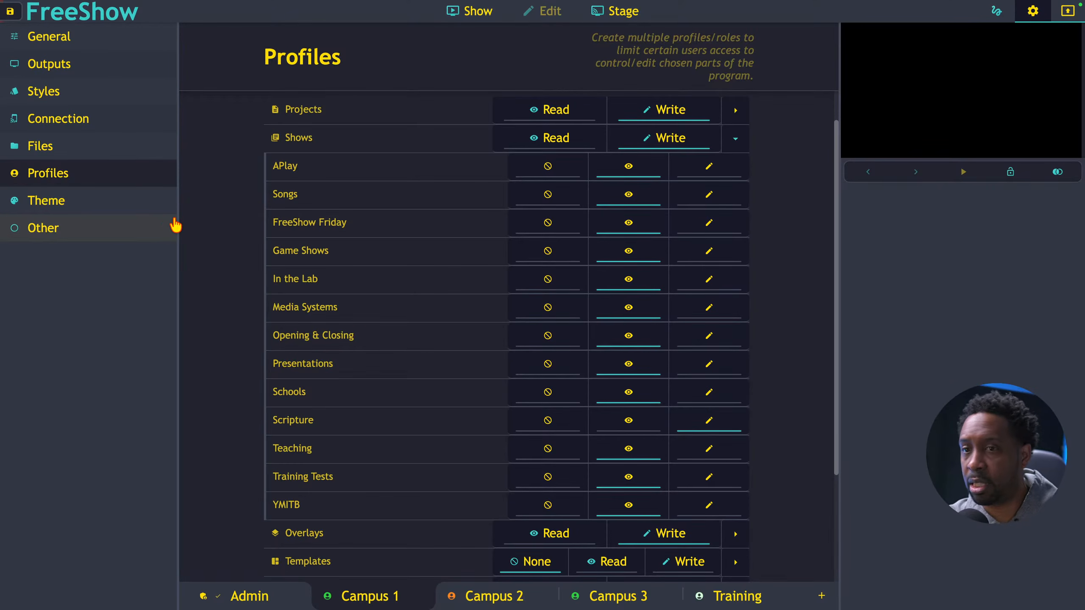
Restart FreeShow in full screen, dismiss the update notice and enter the Campus 1 profile
mouse_move(57, 19)
left_click(8, 25)
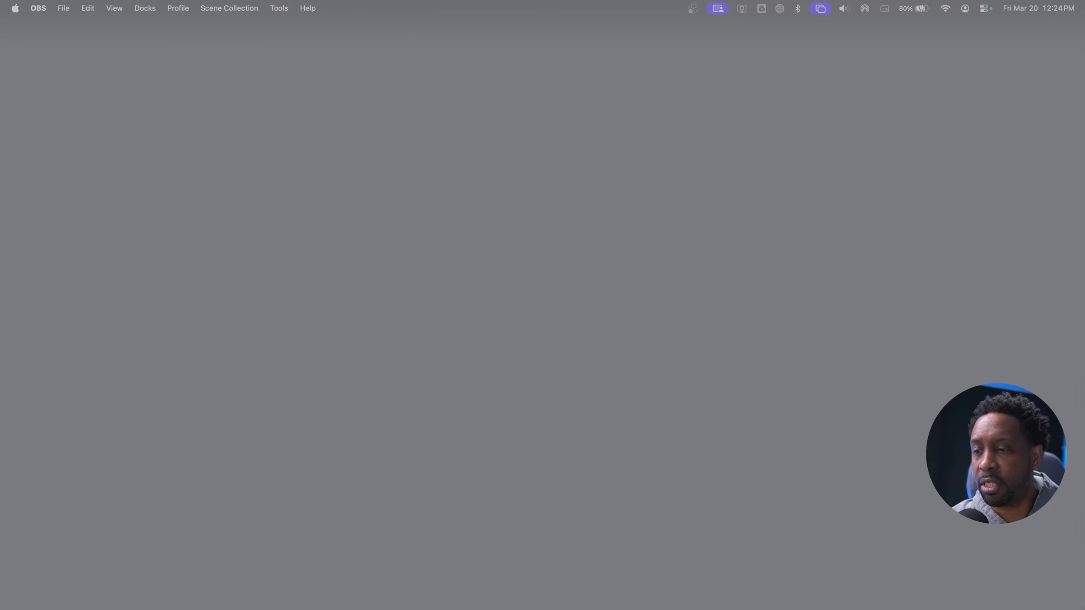
left_click_drag(1, 598, 445, 44)
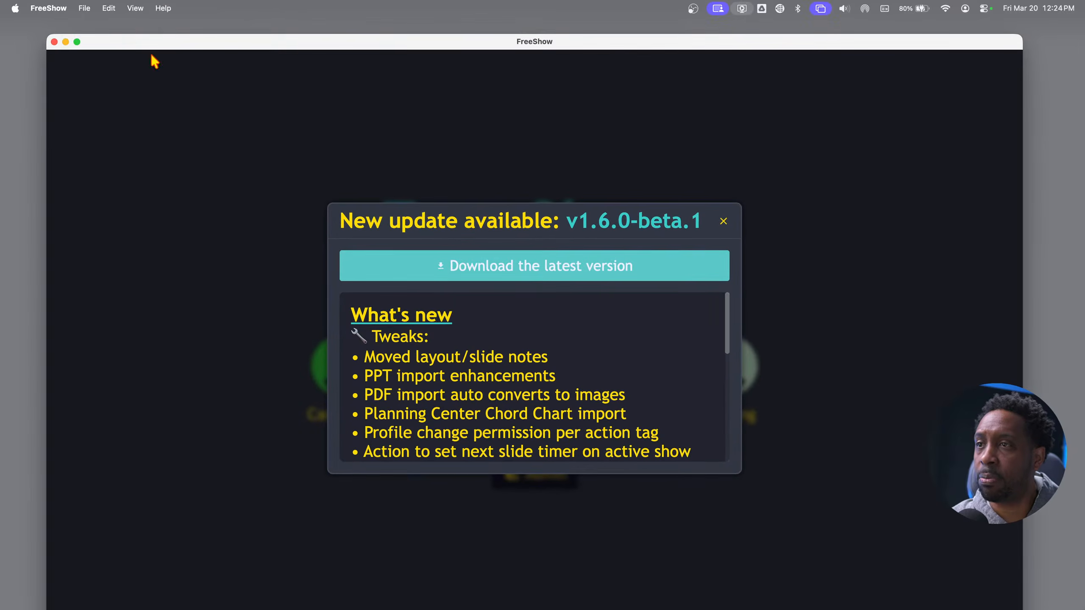
left_click(77, 41)
left_click(744, 188)
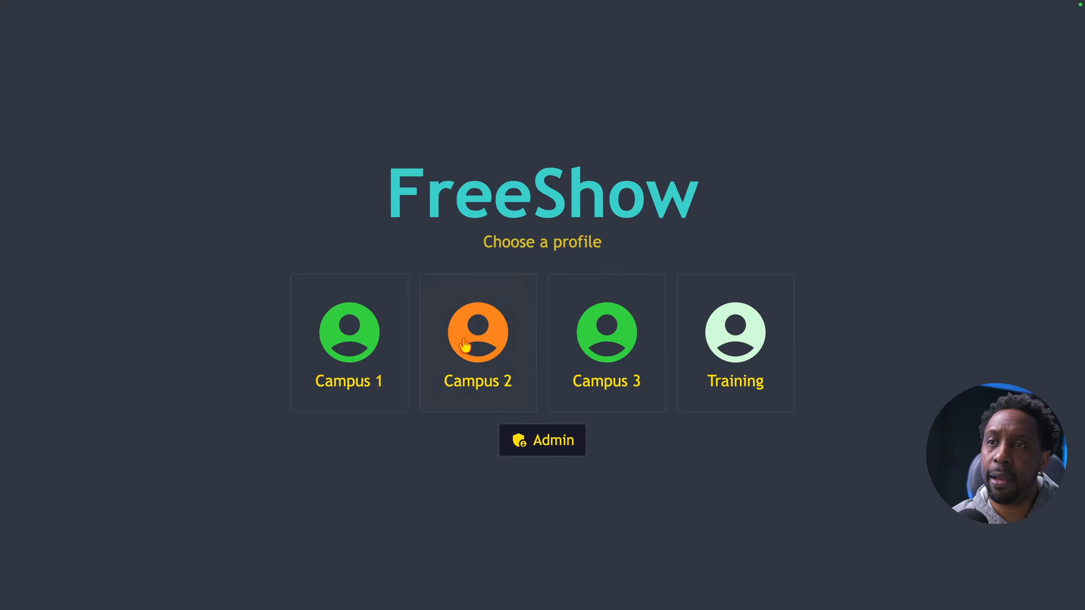
left_click(368, 356)
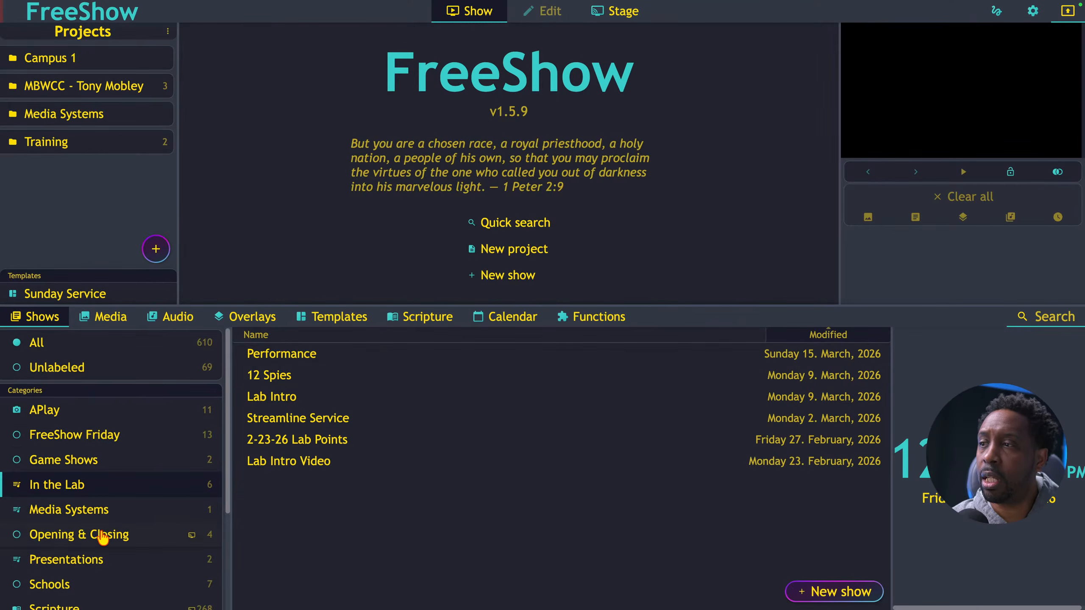
Check which editing options Campus 1 has for a show in Scripture and for Responsive Reading Test in Presentations
scroll(111, 534, "down", 4)
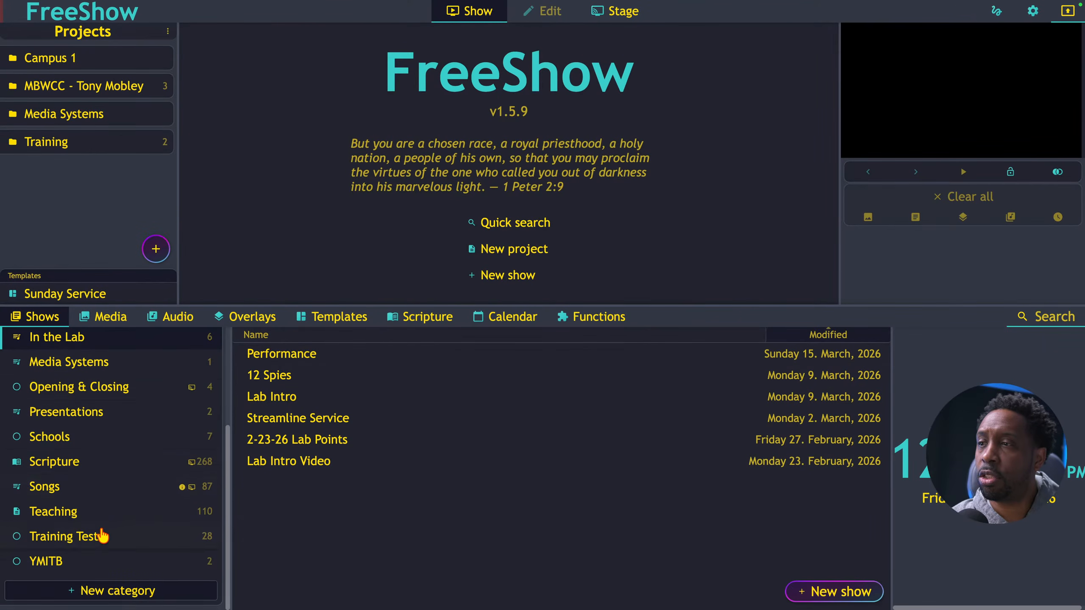
left_click(47, 462)
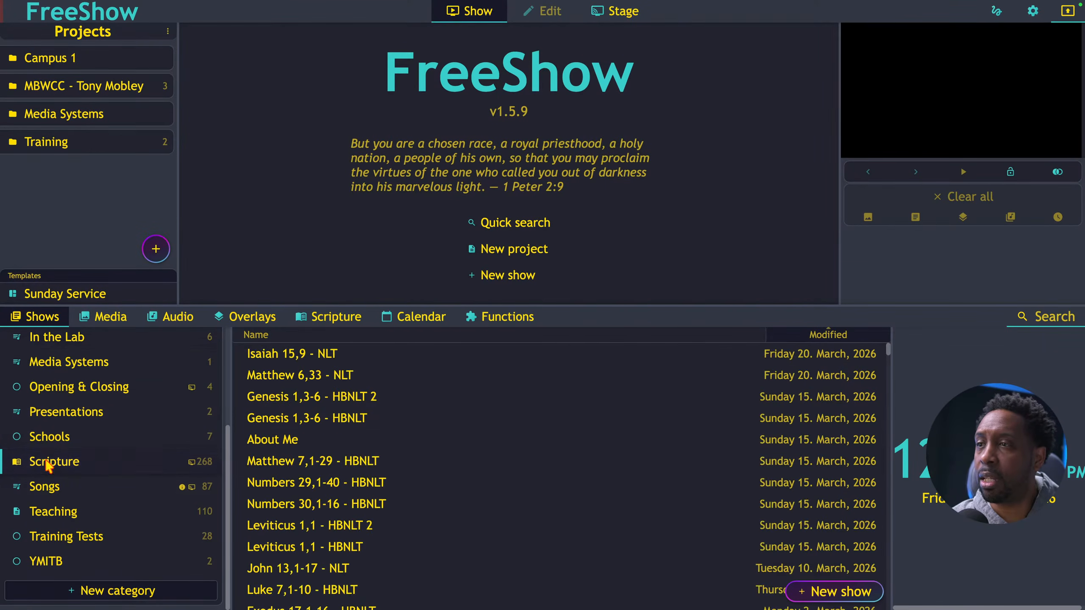
right_click(325, 423)
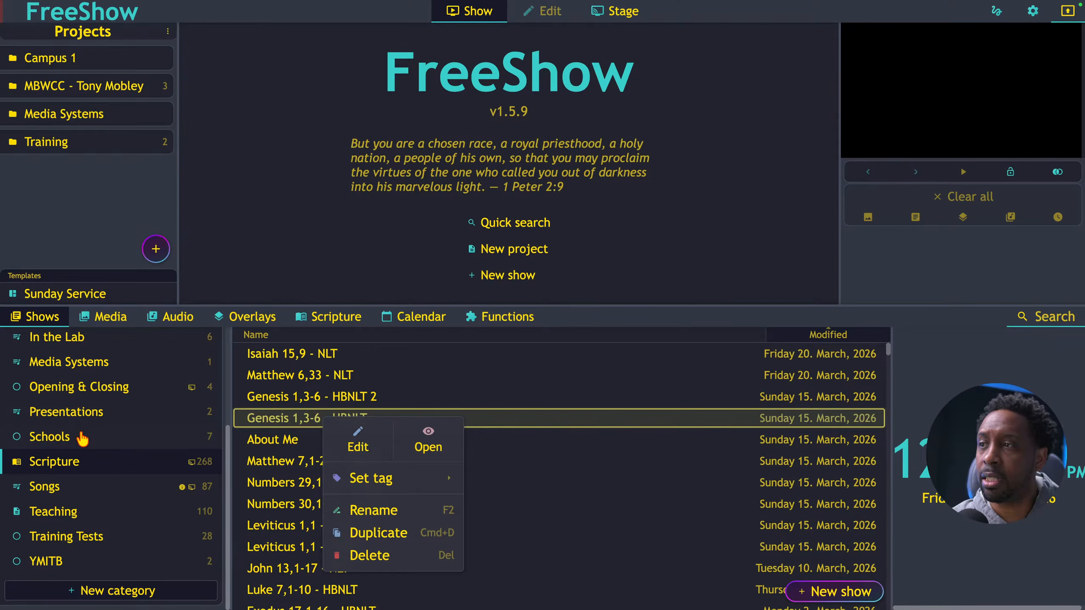
left_click(70, 415)
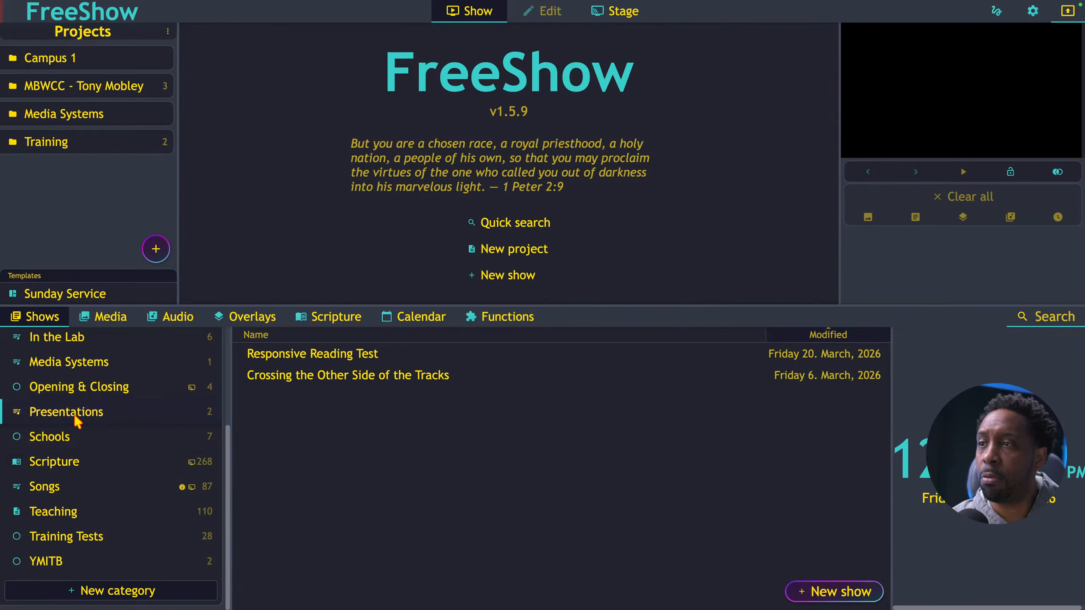
left_click(296, 359)
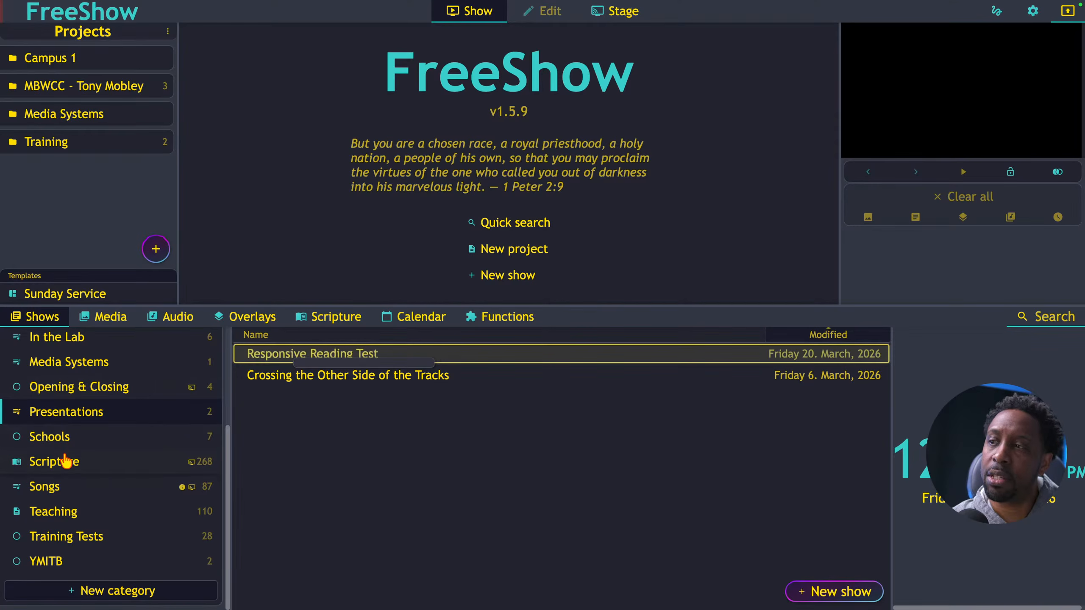
Add a new show category named Profile
left_click(98, 592)
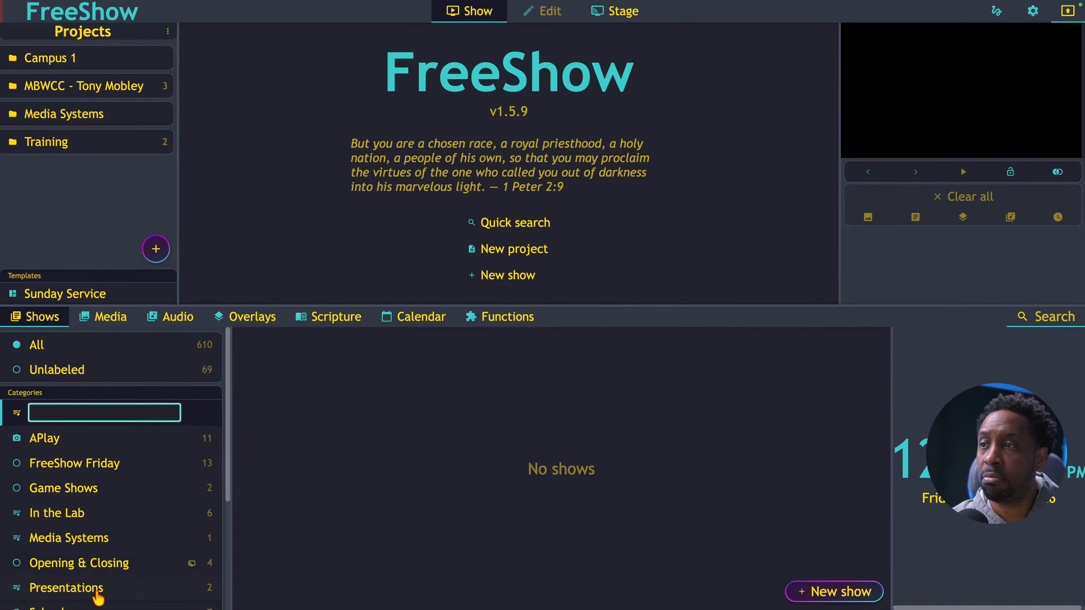
scroll(113, 504, "down", 5)
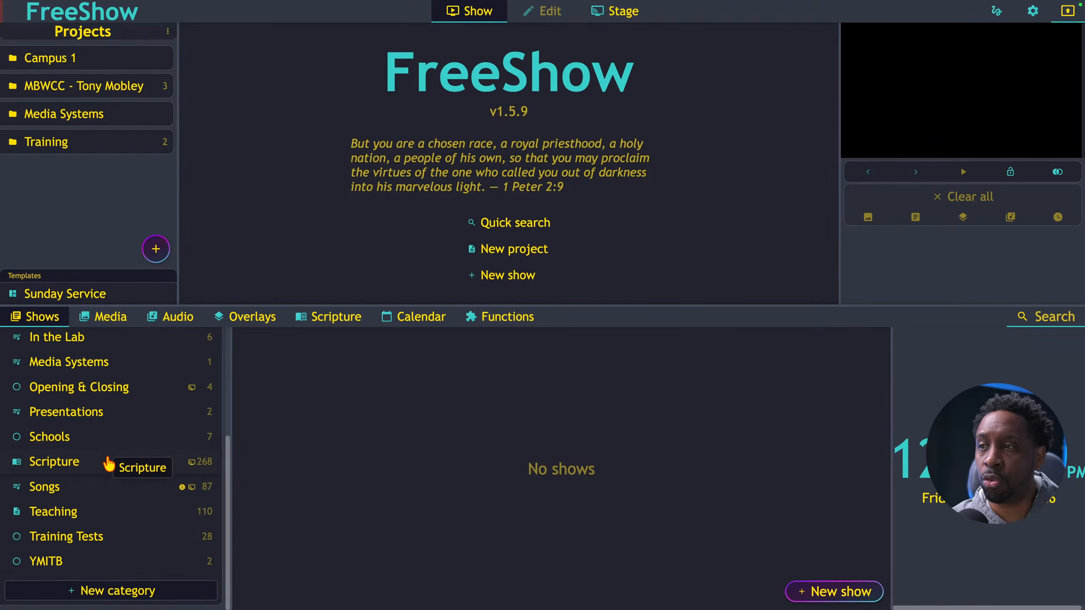
scroll(109, 463, "up", 4)
scroll(109, 464, "up", 1)
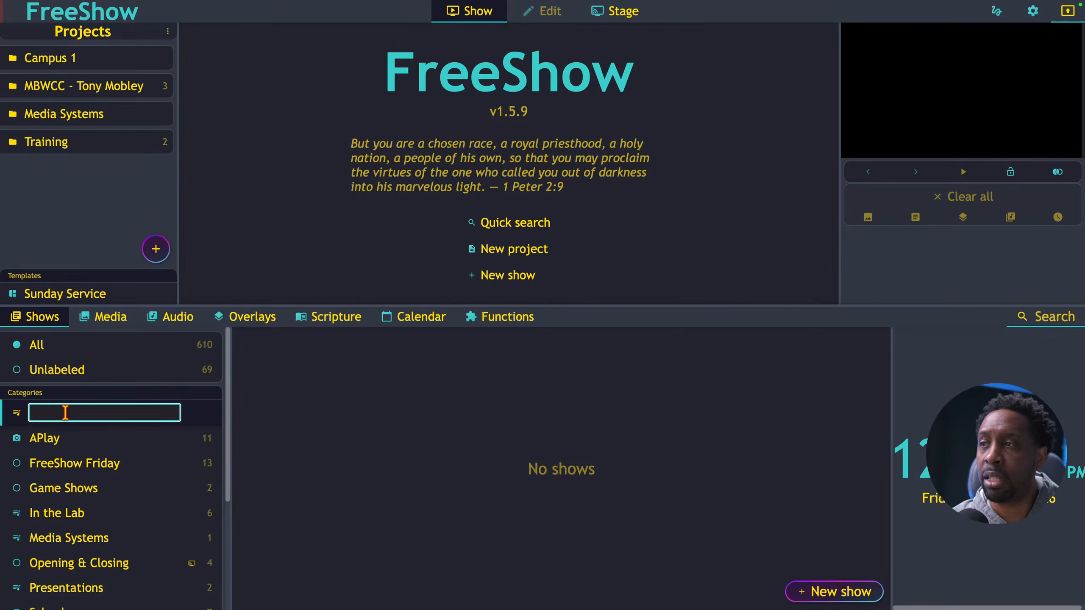
type("Profile")
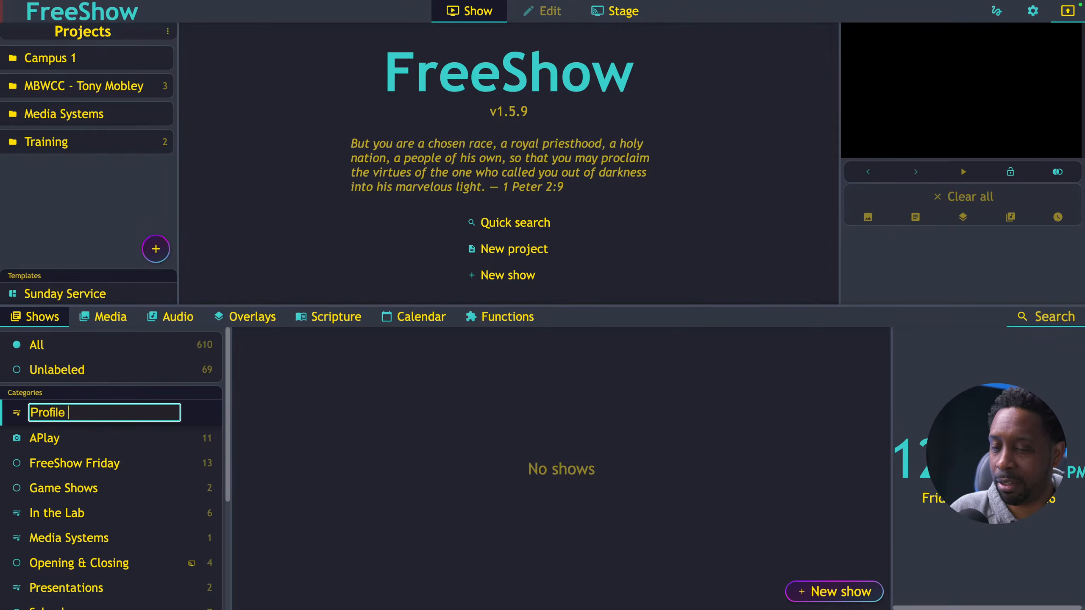
key("Return")
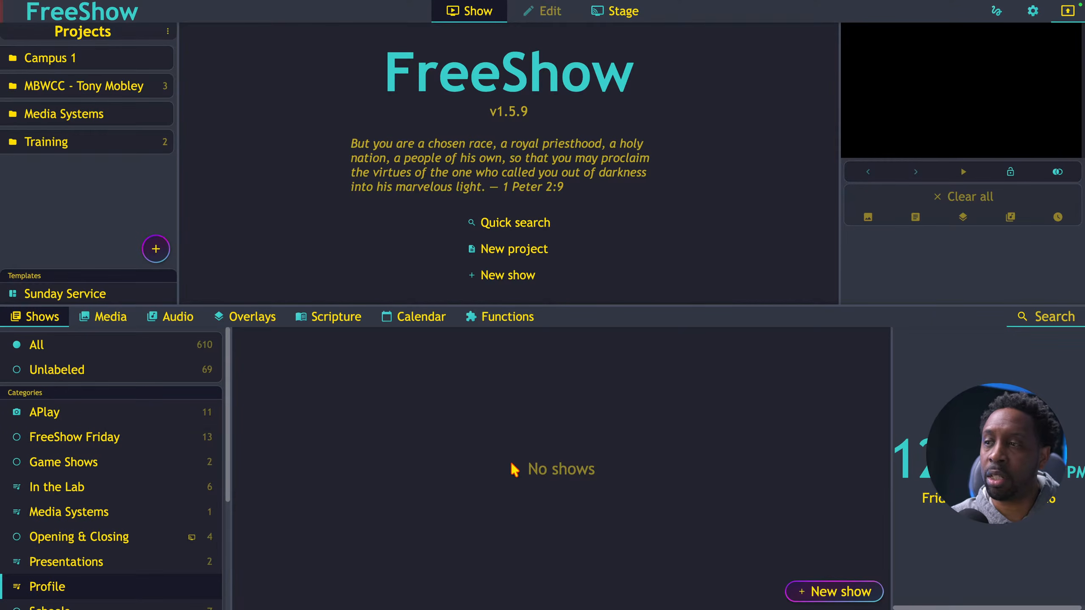
scroll(145, 479, "down", 3)
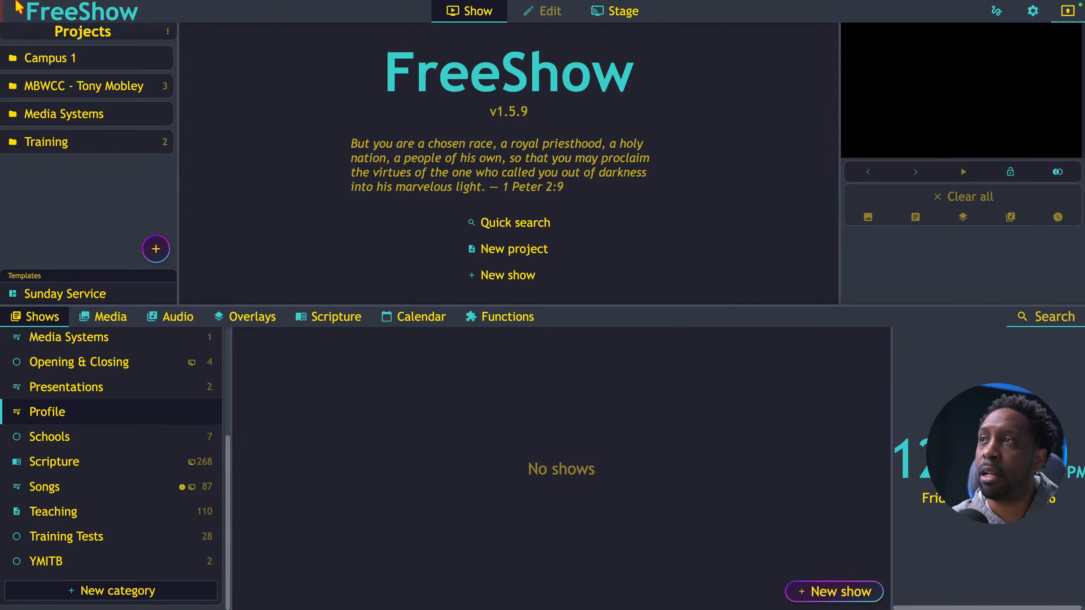
Restart FreeShow in full screen, dismiss the update notice and enter the Admin profile, confirming the choice
mouse_move(17, 4)
left_click(8, 24)
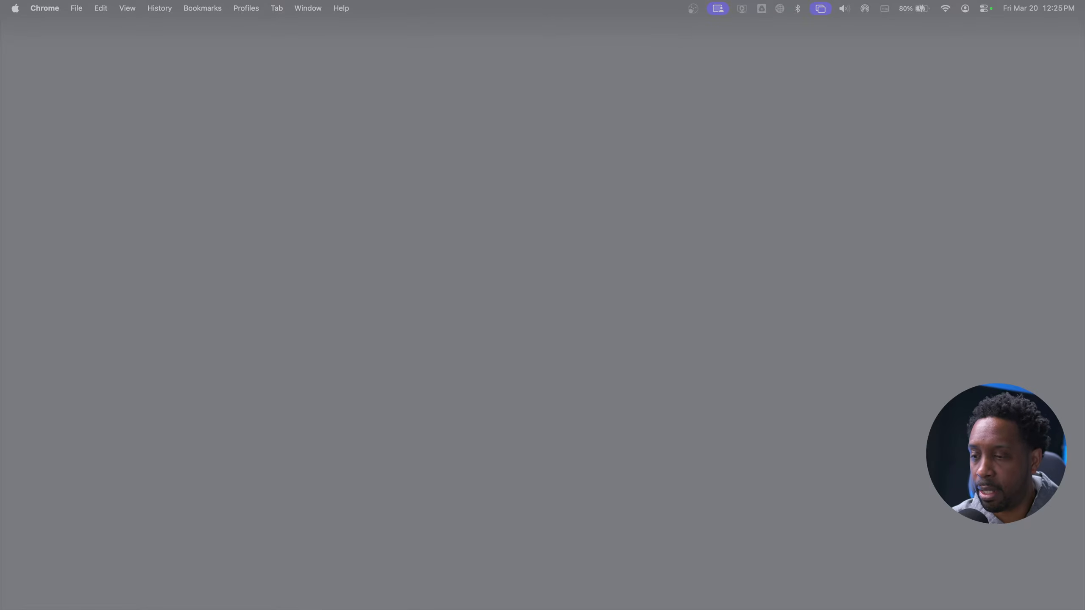
left_click_drag(0, 609, 253, 77)
left_click(87, 78)
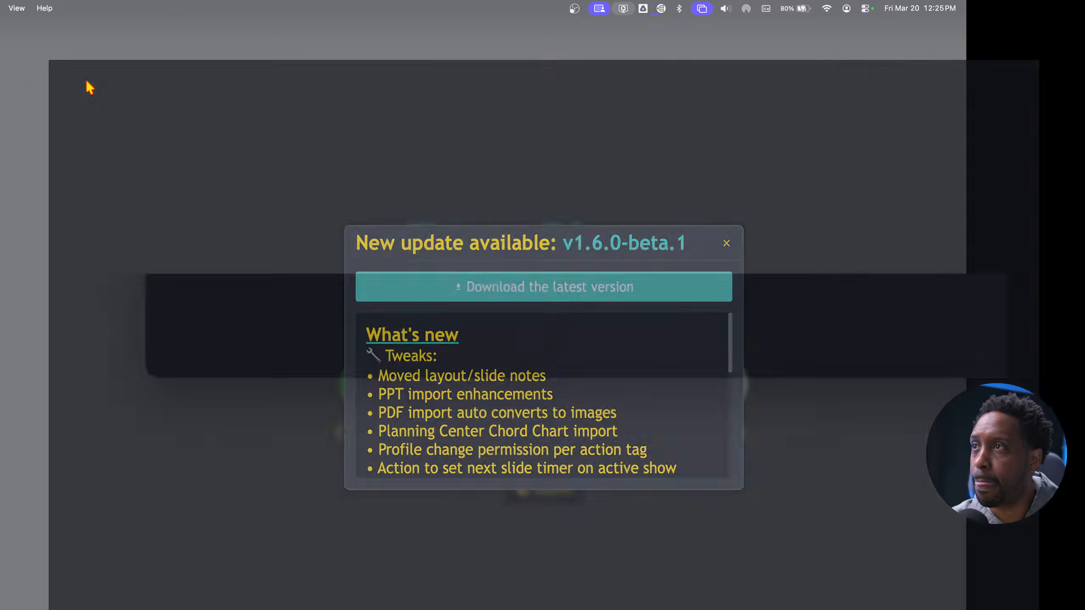
left_click(742, 188)
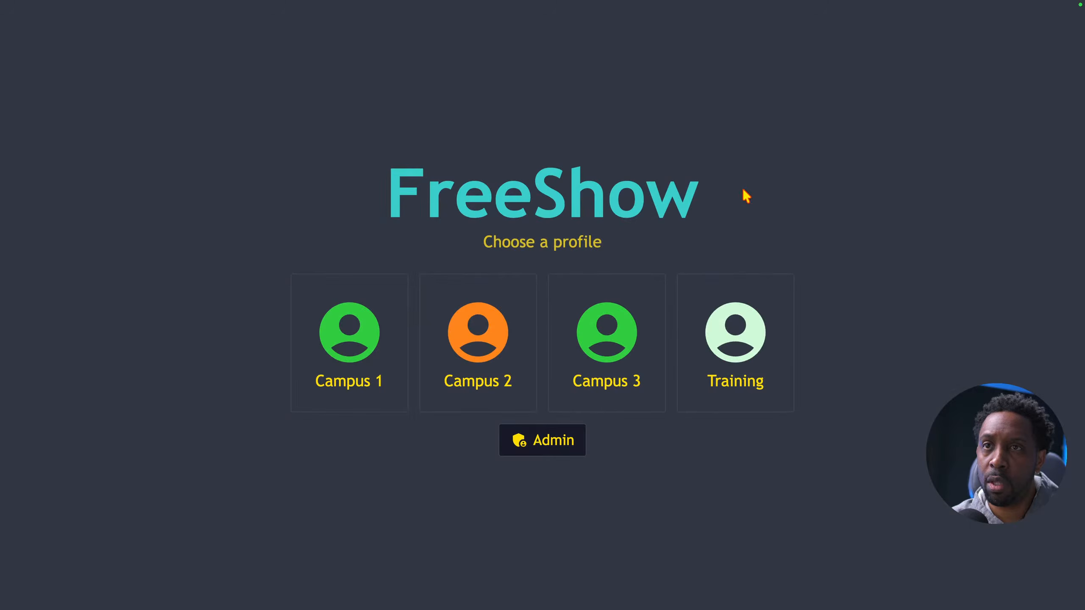
left_click(551, 439)
left_click(582, 339)
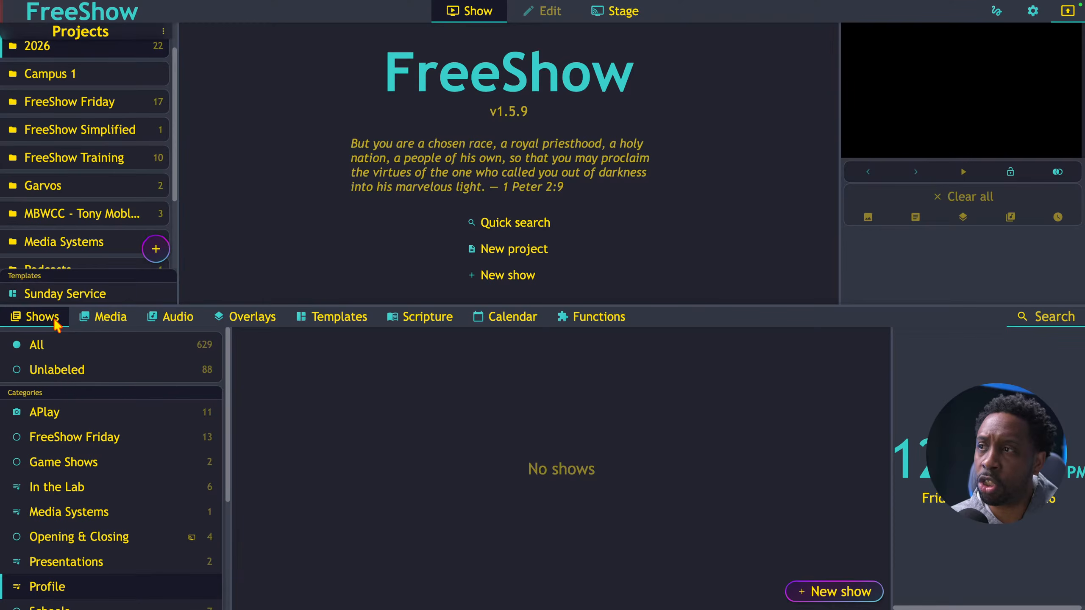
View the new-show options for the Profile category and close them without creating a show
left_click(818, 592)
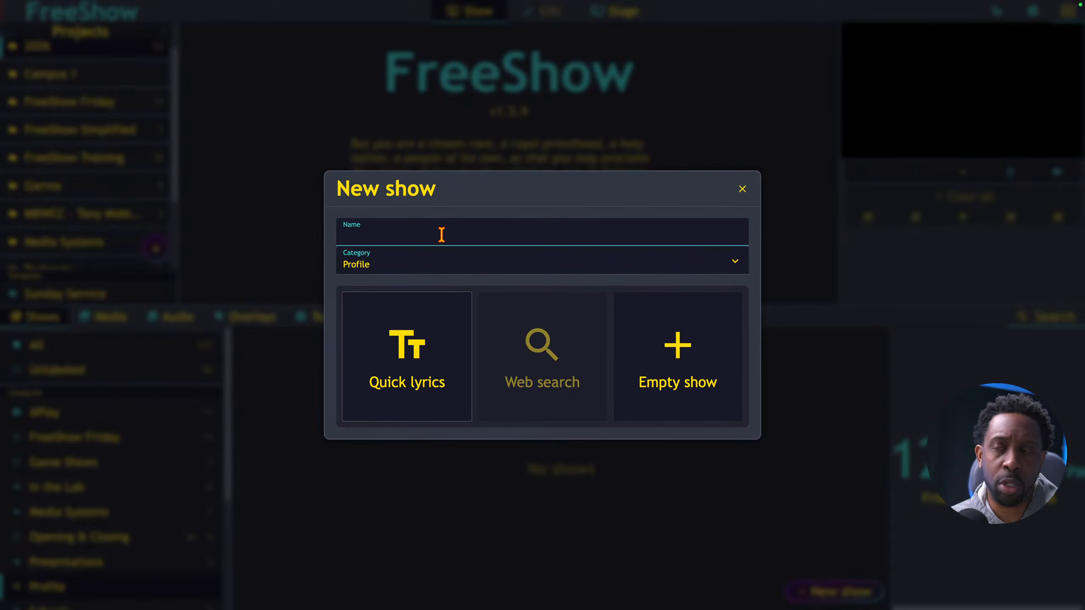
left_click(743, 189)
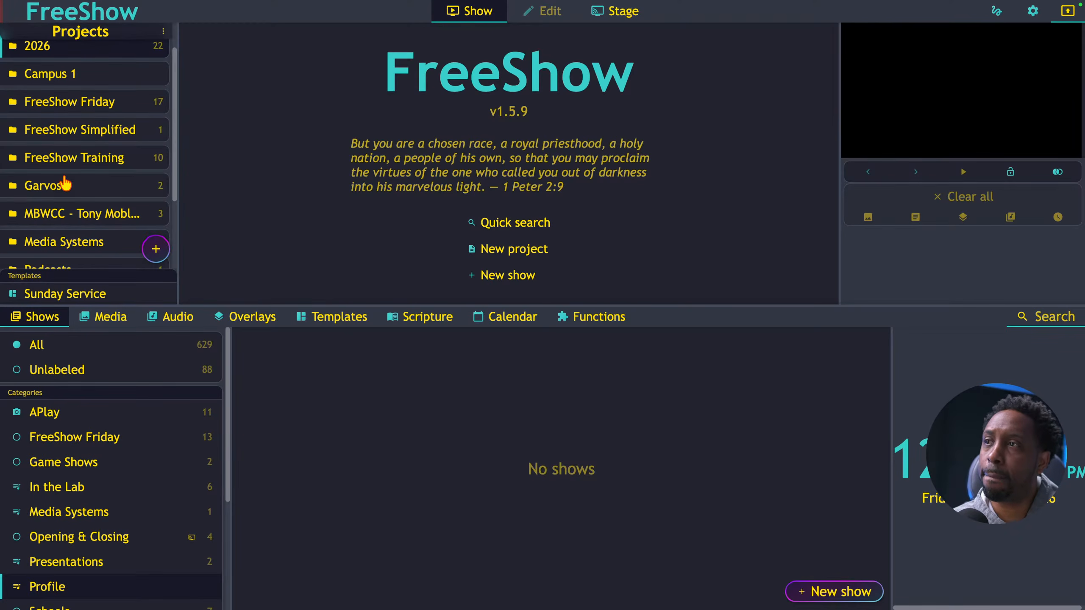
Open the 03.01.26 project from the In The Lab folder within 2026 and view what can be added to it
scroll(64, 183, "down", 3)
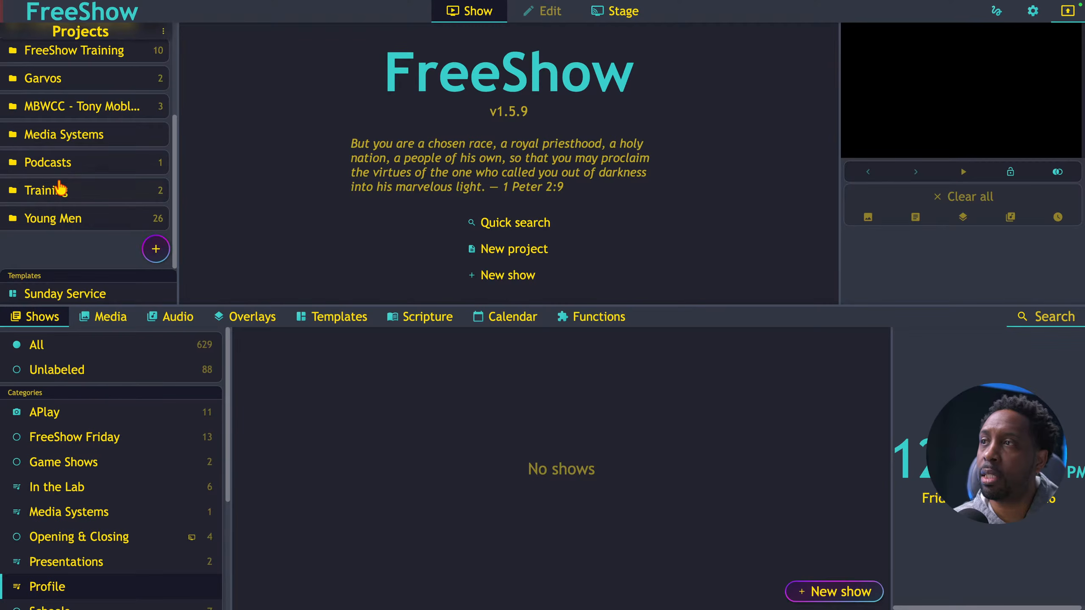
scroll(59, 180, "up", 3)
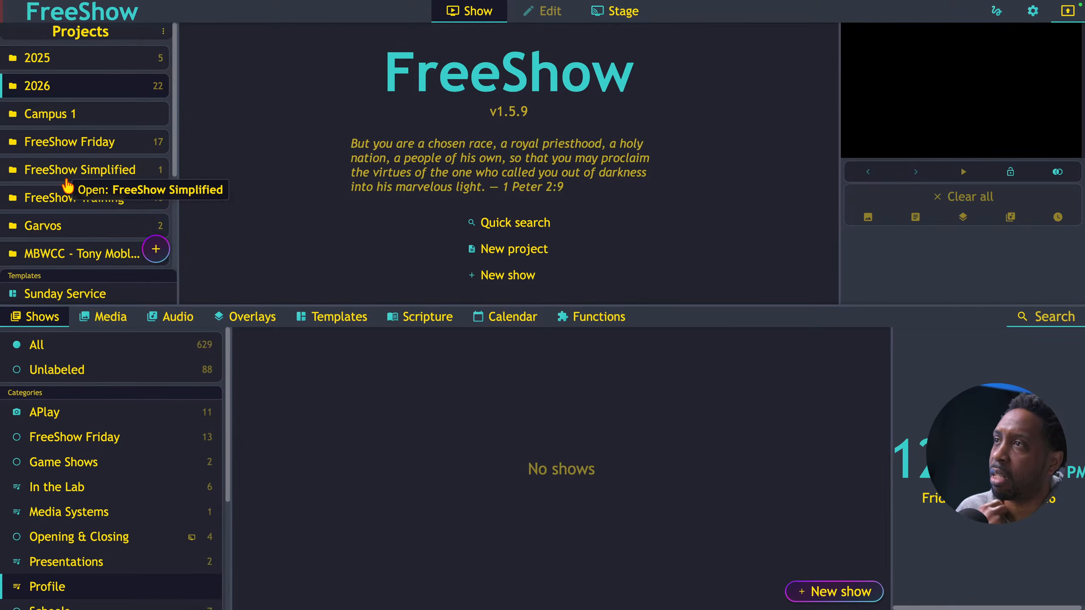
left_click(56, 85)
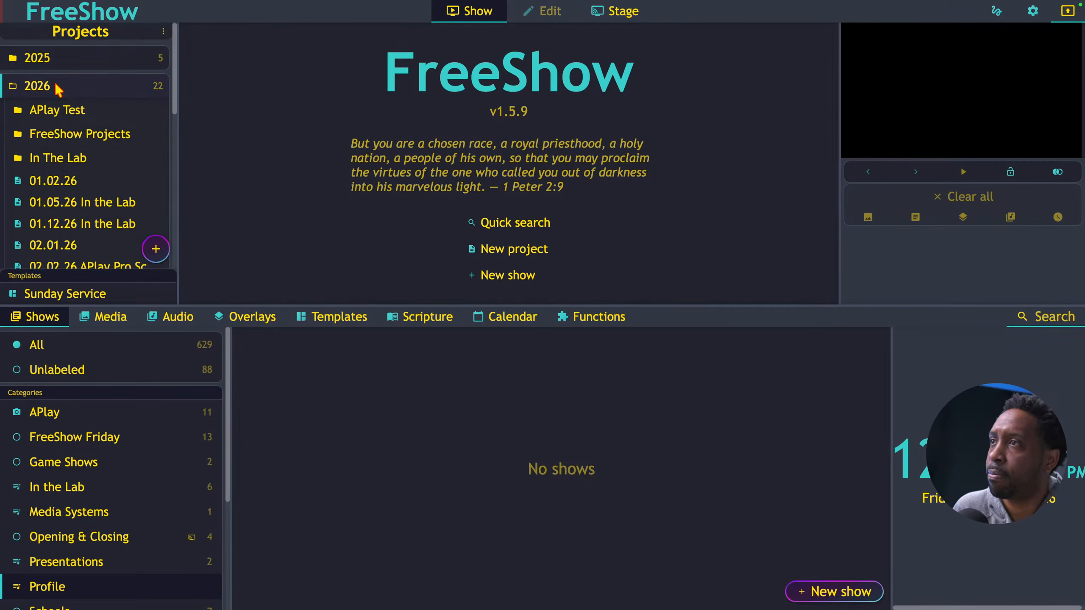
left_click(51, 158)
scroll(52, 173, "down", 3)
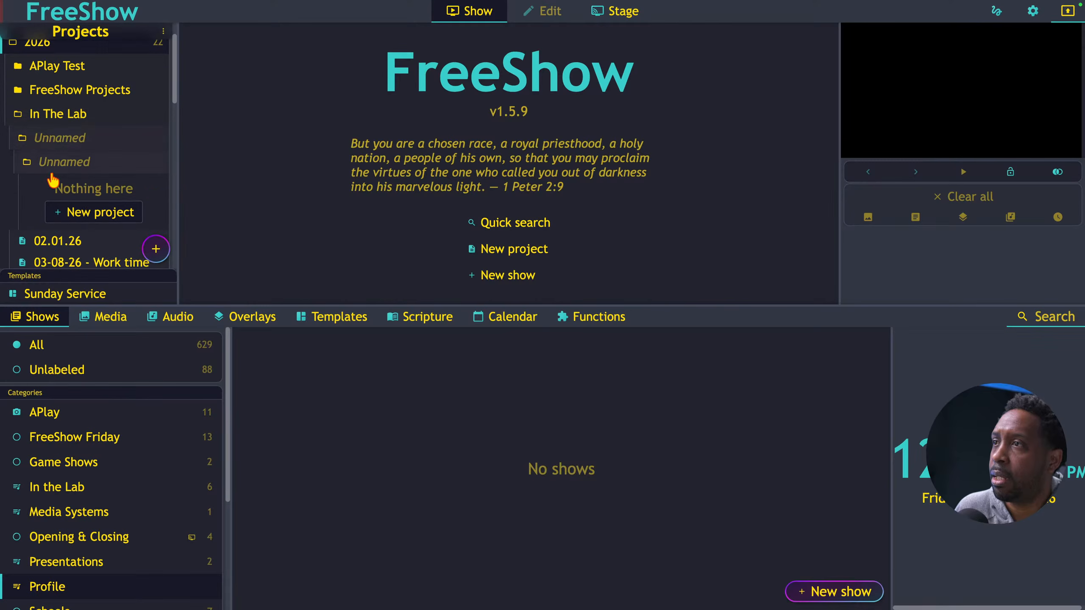
scroll(51, 172, "down", 2)
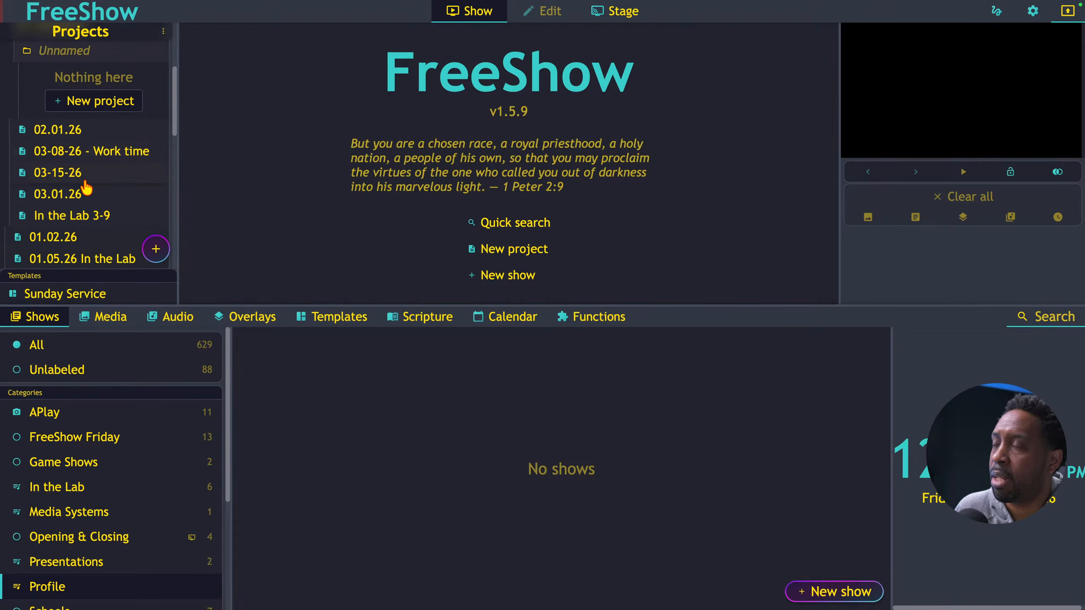
left_click(64, 195)
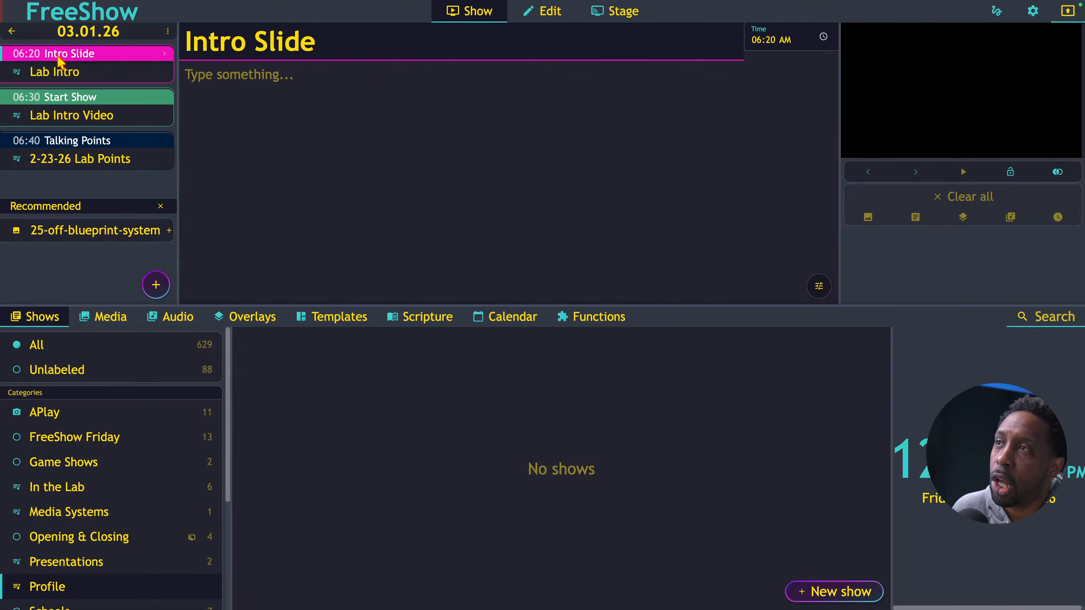
left_click(156, 285)
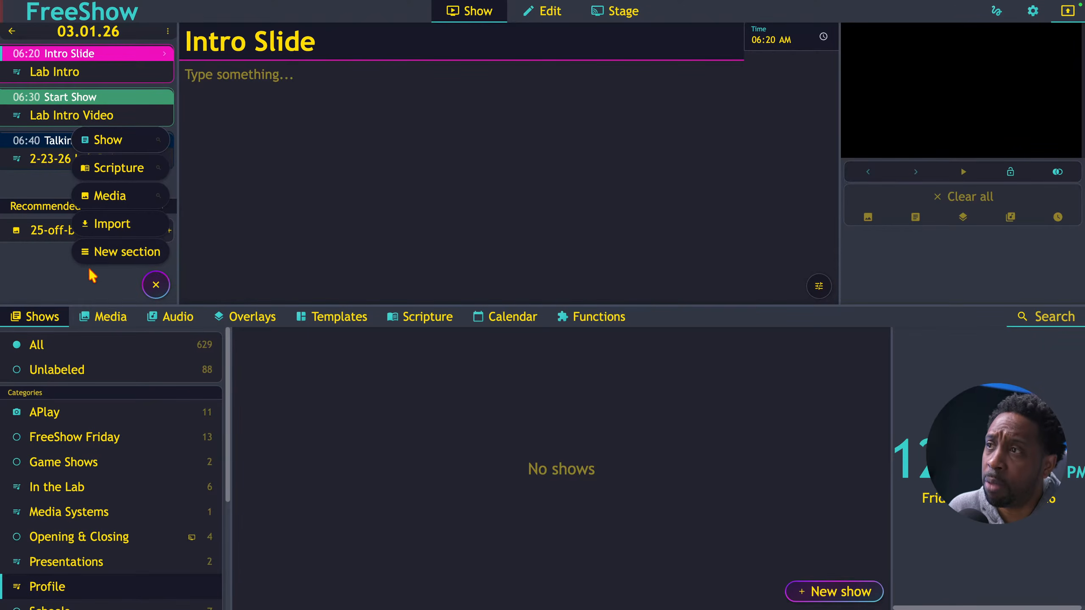
left_click(56, 278)
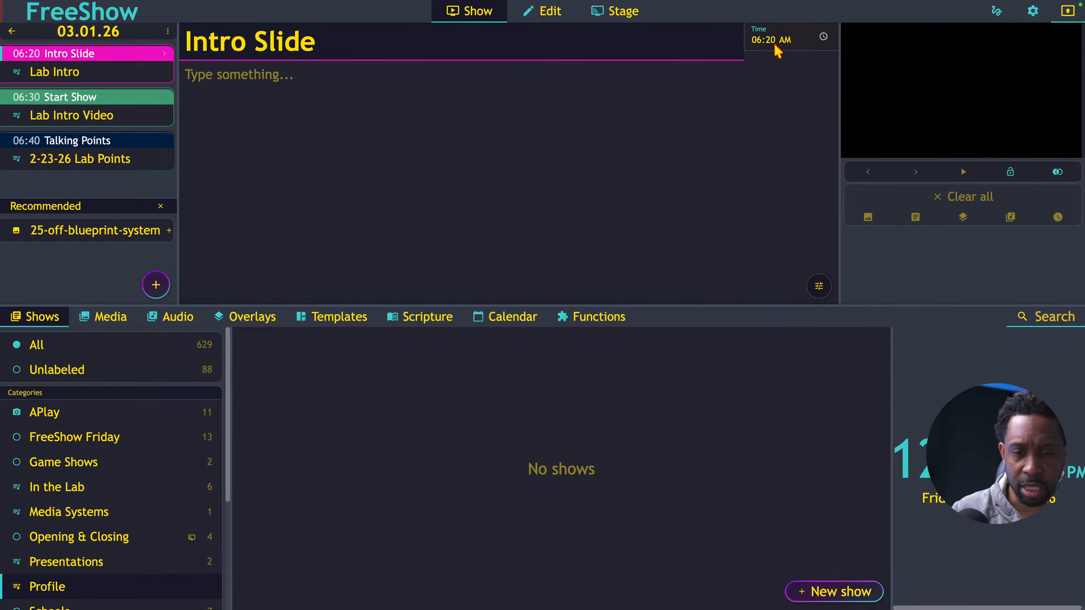
Set the time of the Intro Slide section to 12:30 PM and of the Start Show section to 12:45 PM
left_click(755, 40)
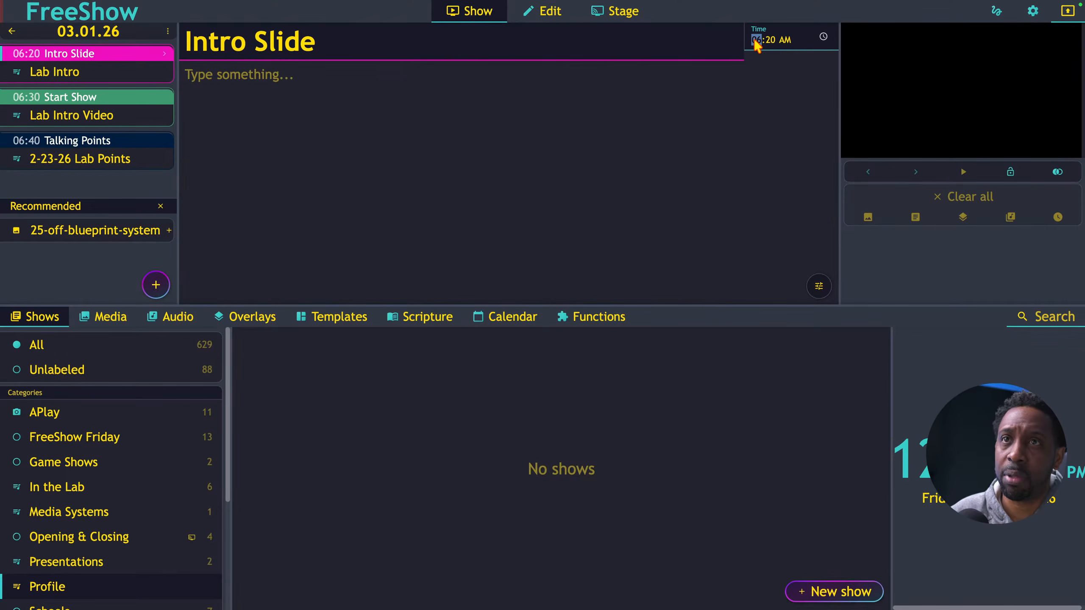
type("12")
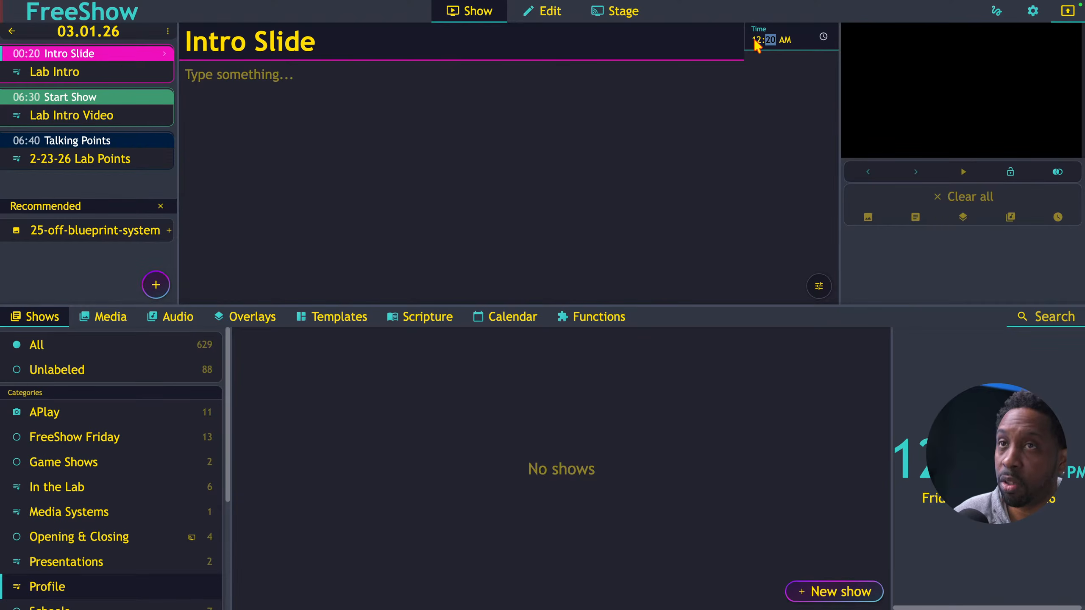
type("30p")
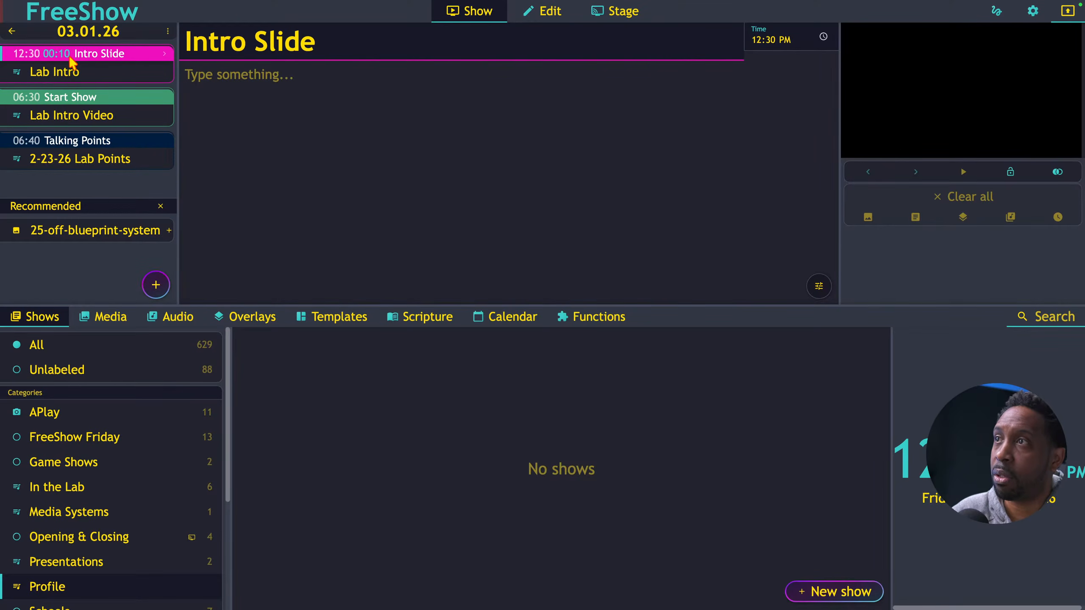
left_click(68, 98)
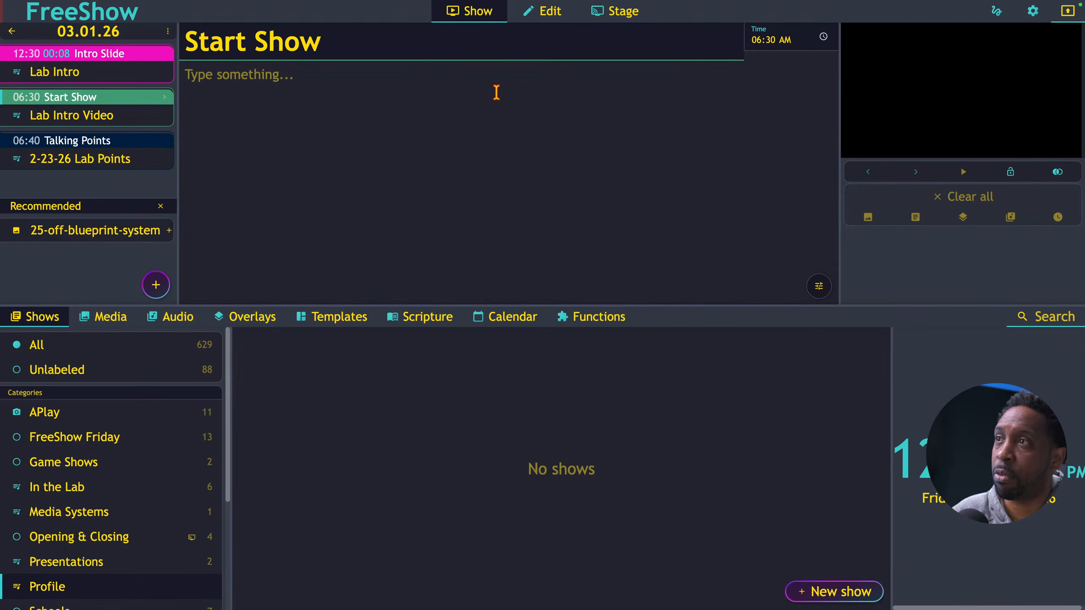
left_click(755, 40)
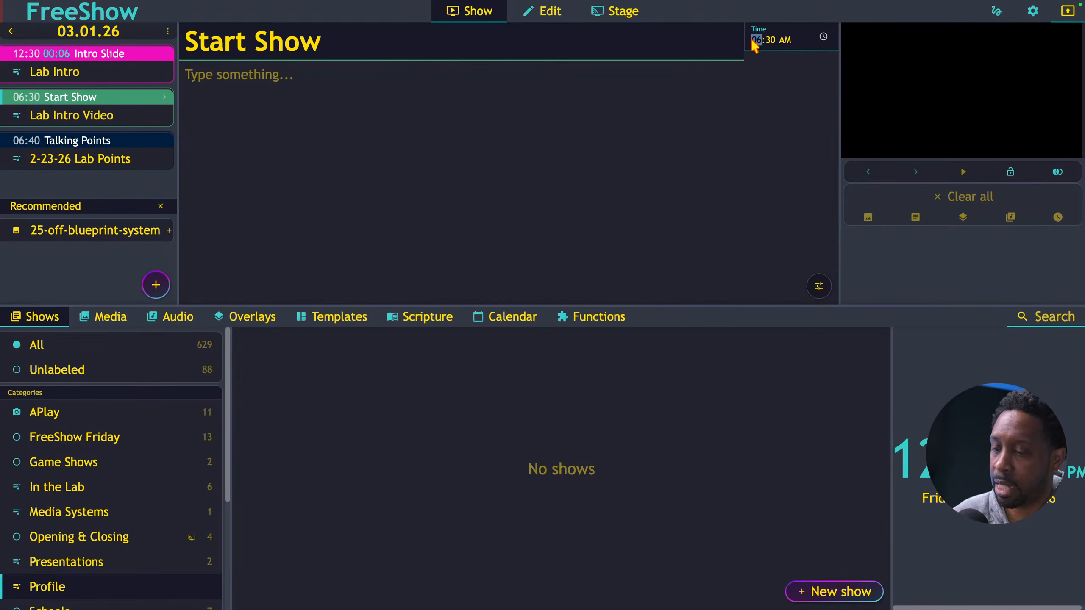
type("12:45 PM")
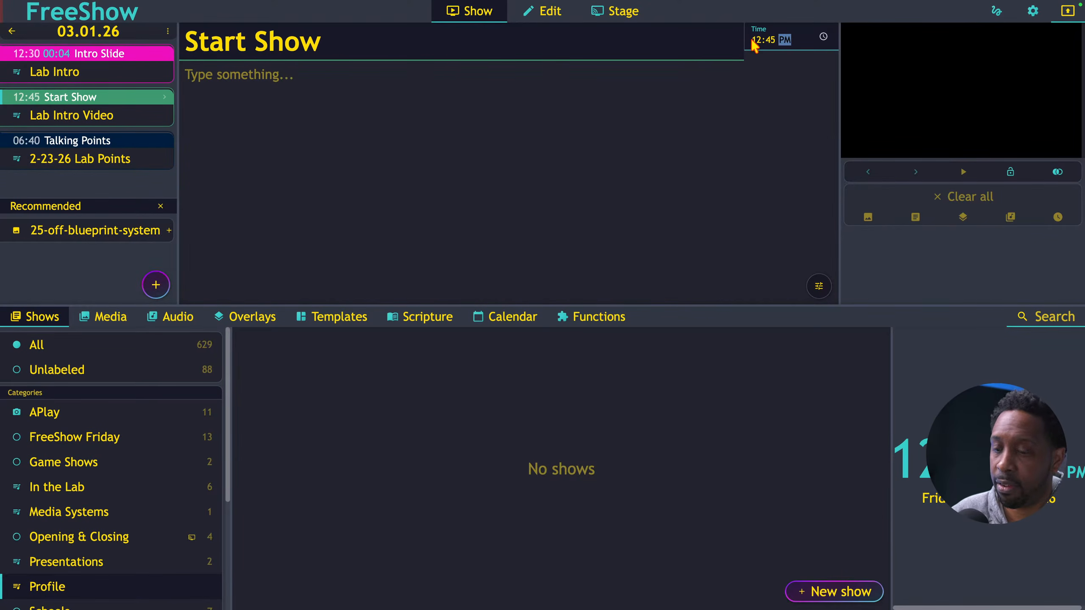
Set the time of the Talking Points section to 12:59 PM
left_click(90, 144)
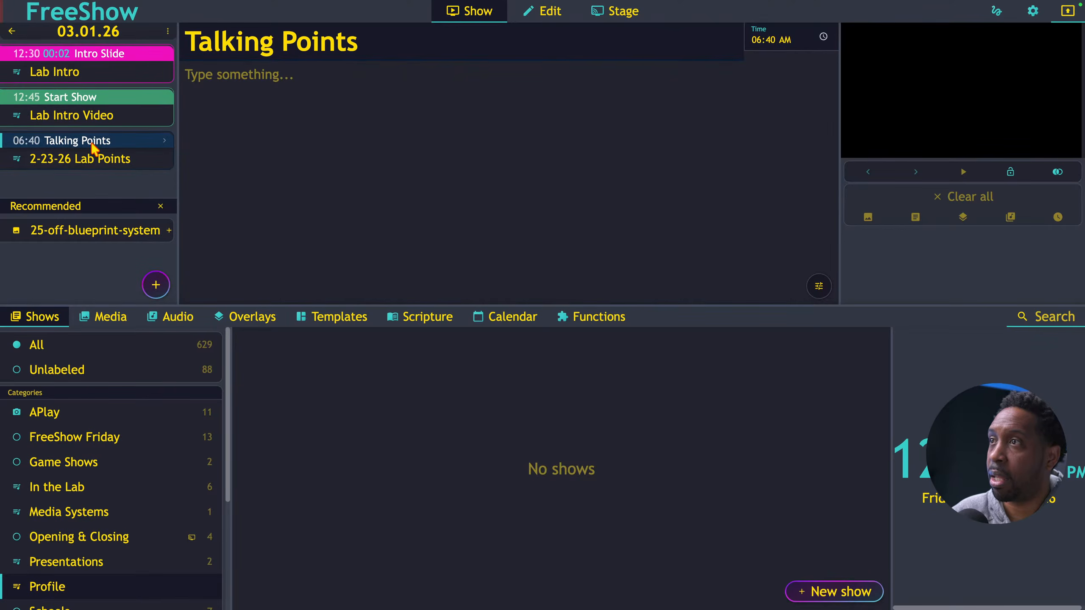
left_click(757, 40)
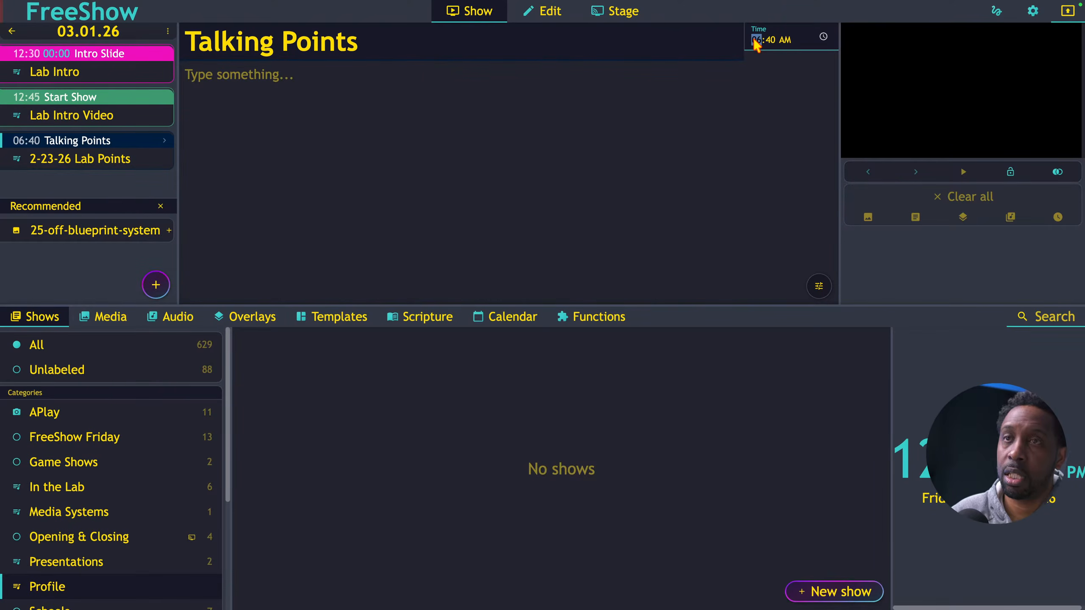
type("12:")
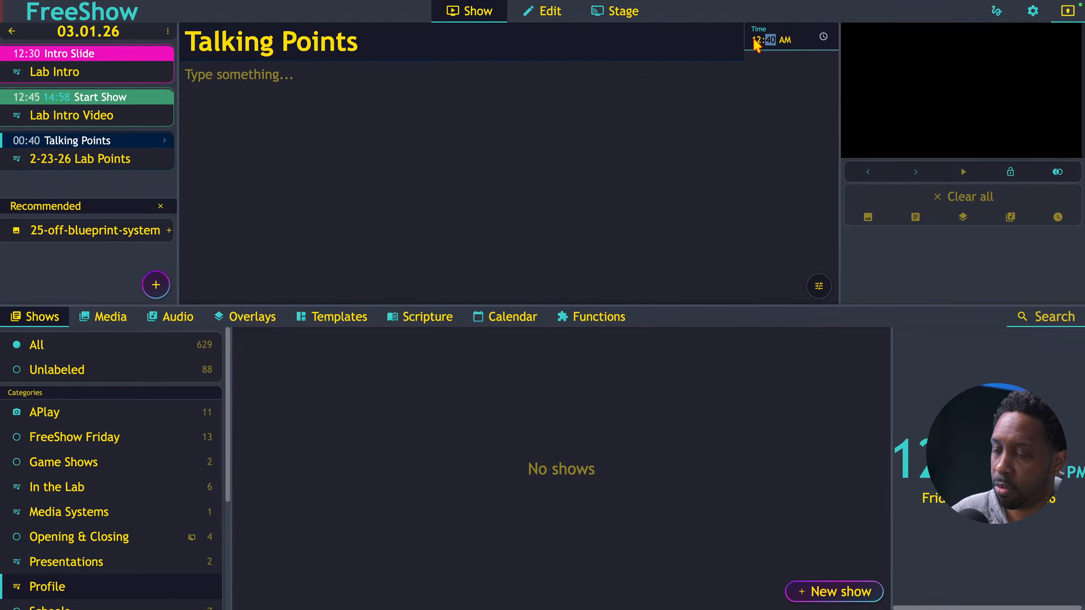
type("59")
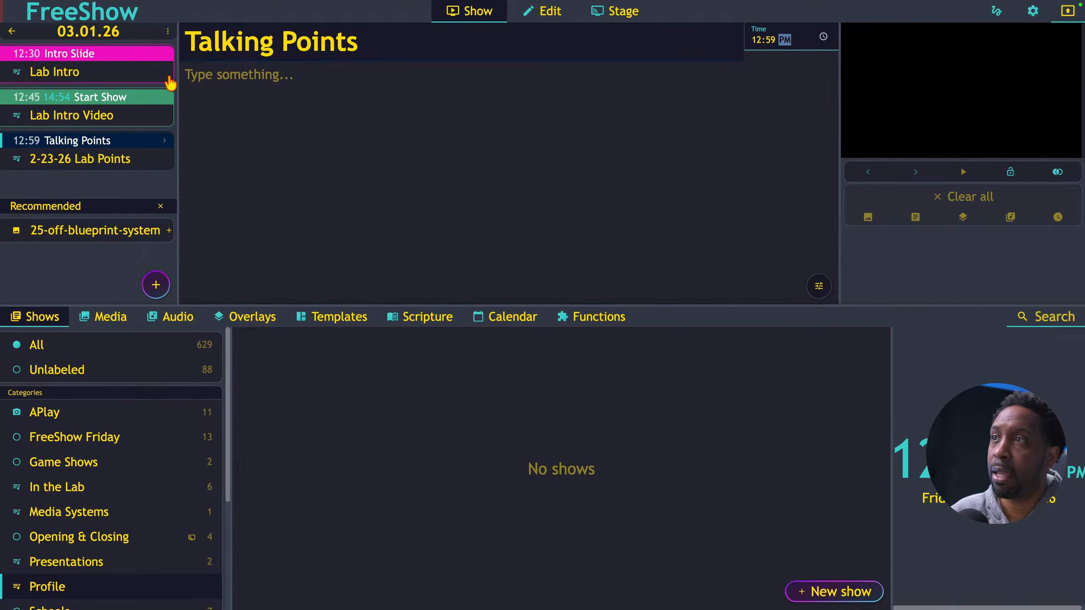
left_click(90, 146)
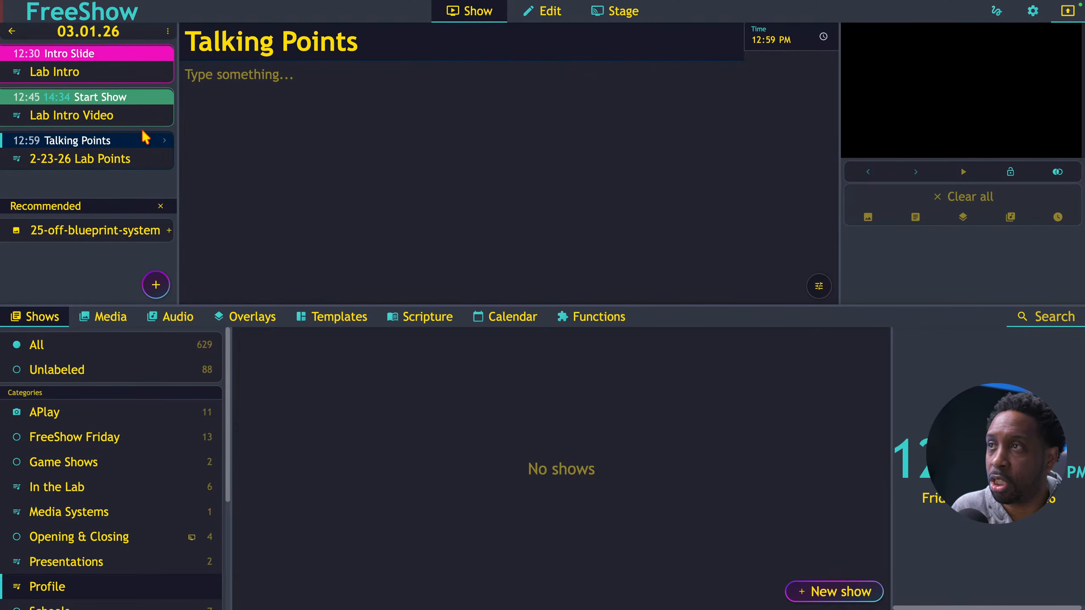
Add a new section named Closing to the project
left_click(156, 285)
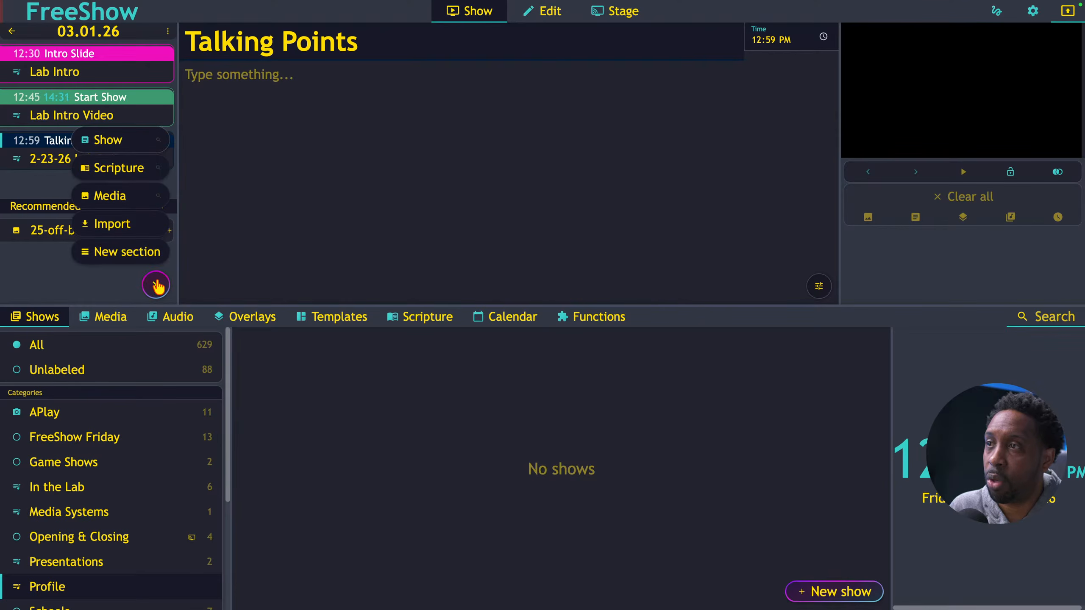
left_click(122, 252)
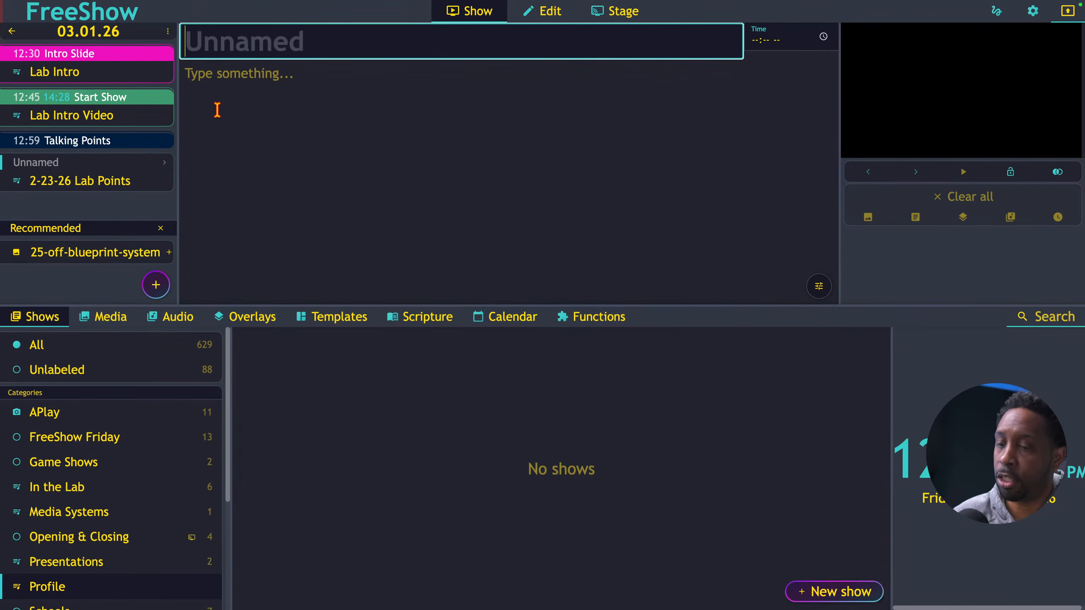
type("Clso")
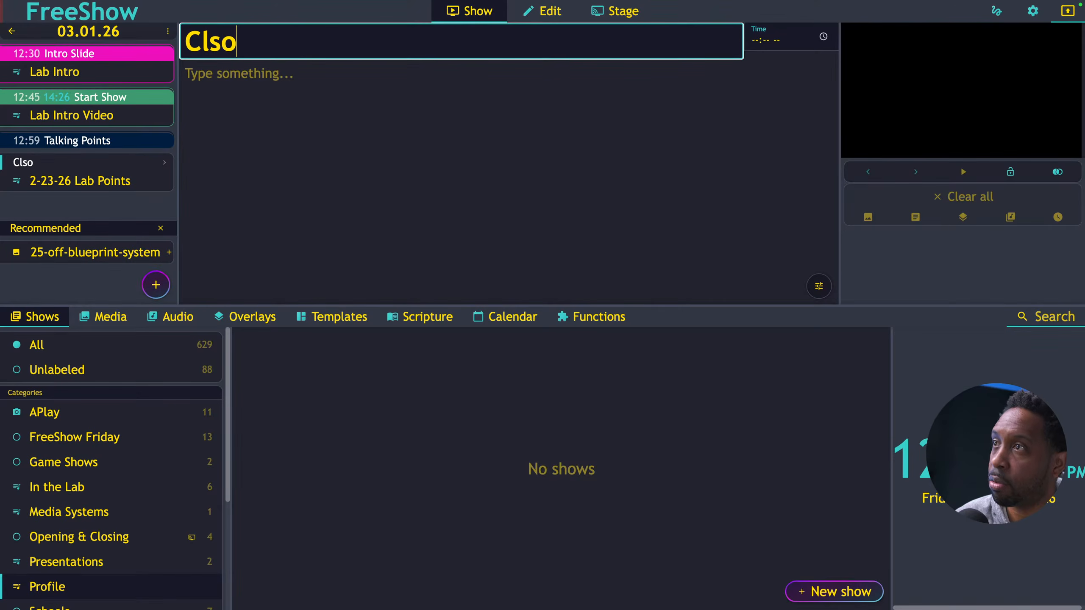
key("BackSpace")
key("BackSpace")
type("osing")
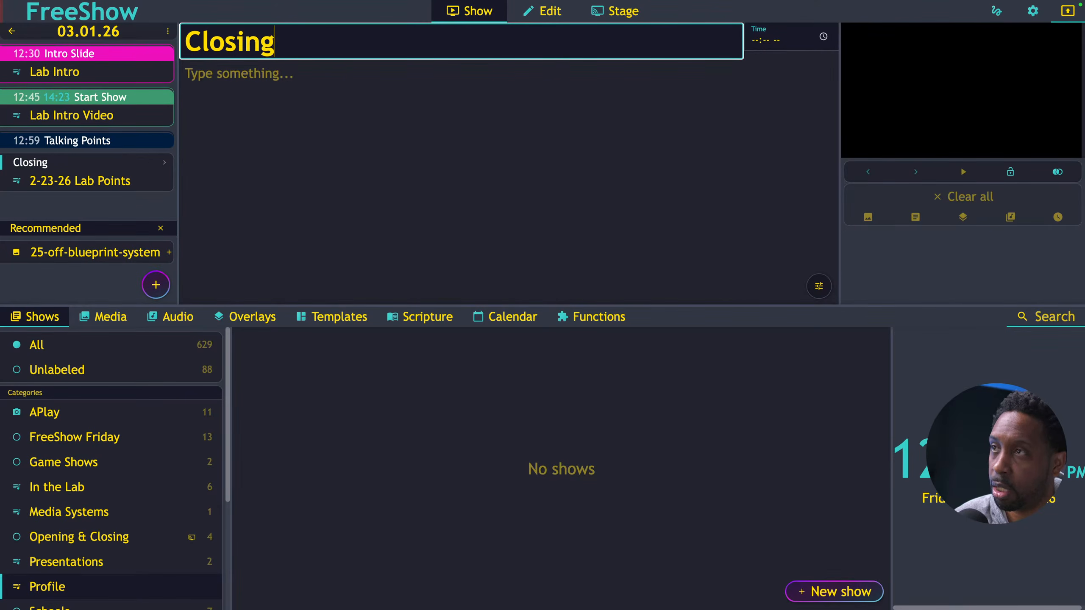
key("Return")
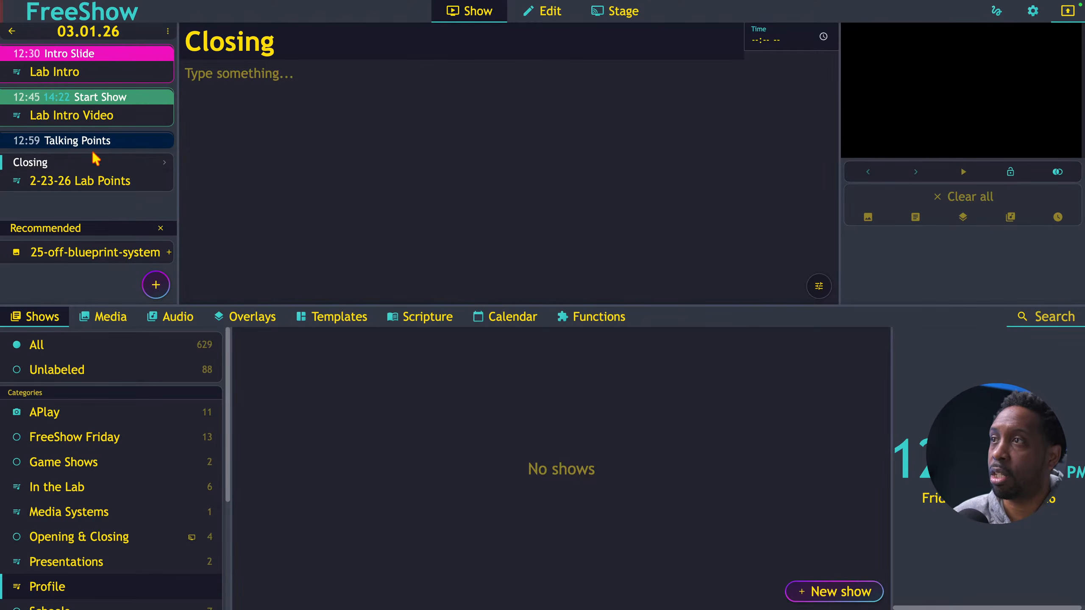
Colour the Closing section red and move the 2-23-26 Lab Points show above it, under Talking Points
right_click(67, 166)
left_click(123, 188)
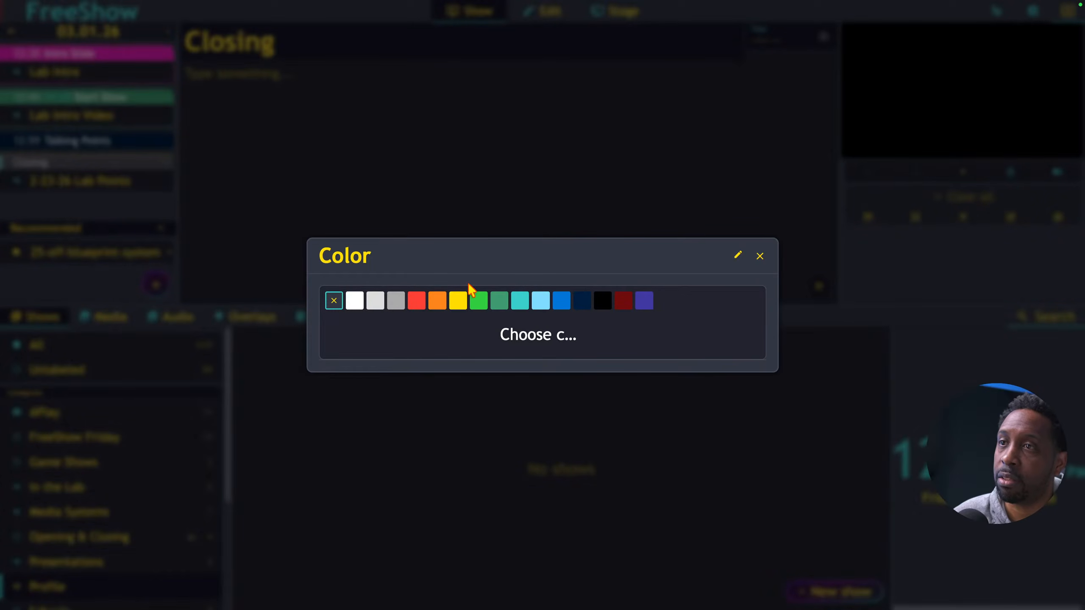
left_click(420, 303)
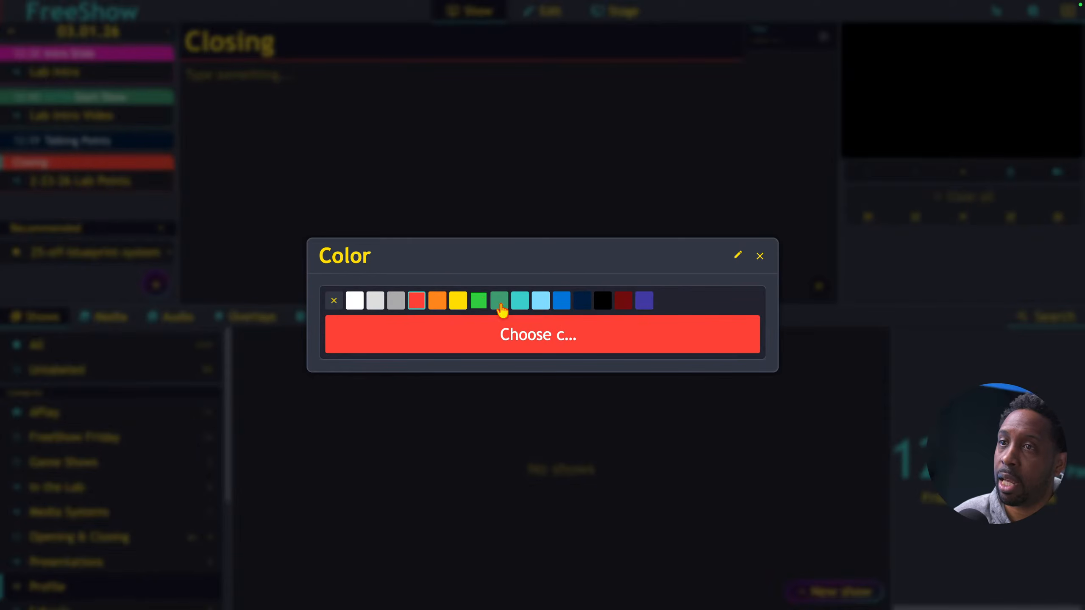
left_click(759, 256)
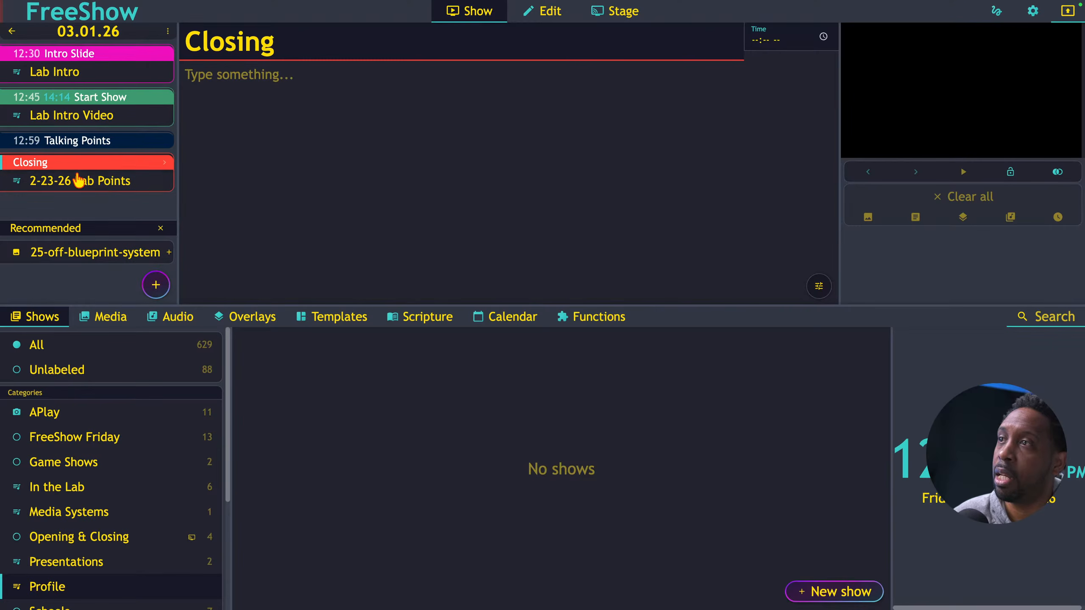
left_click_drag(68, 178, 75, 150)
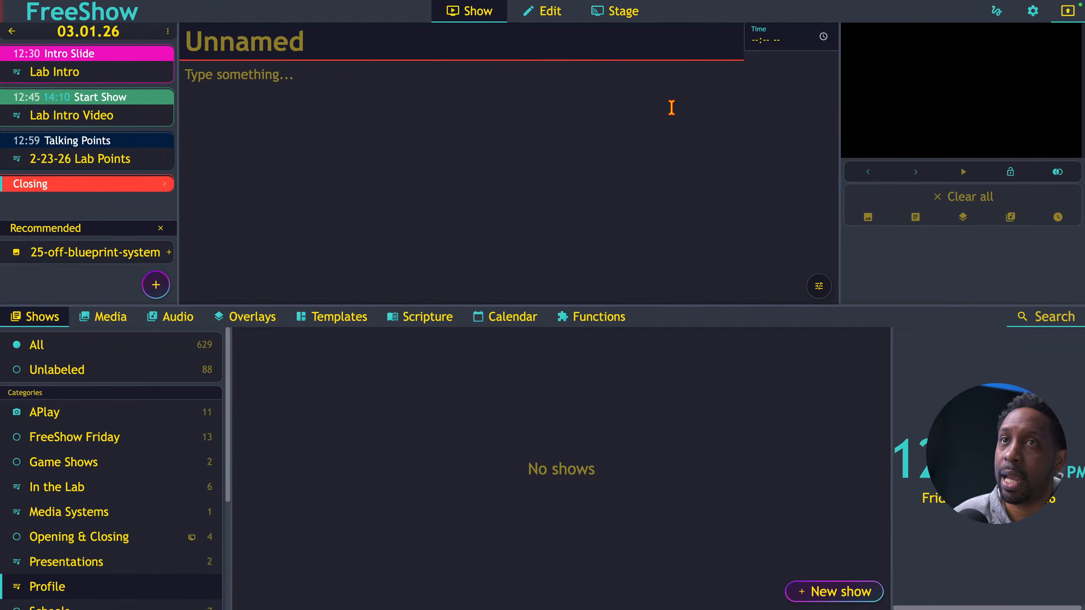
Set the time of the Closing section to 01:00 PM
left_click(354, 43)
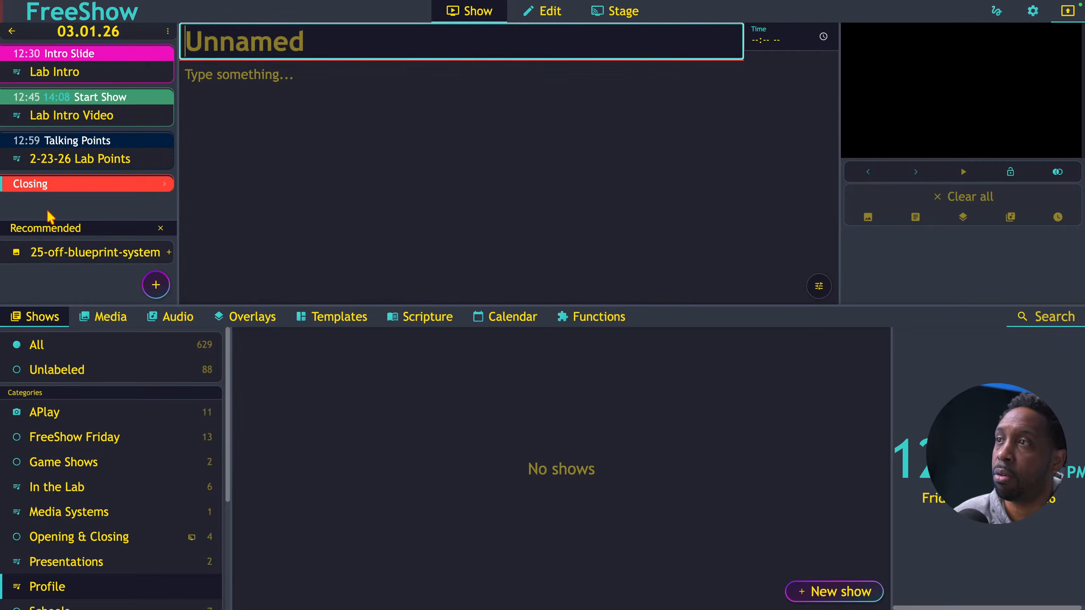
left_click(64, 186)
left_click(302, 44)
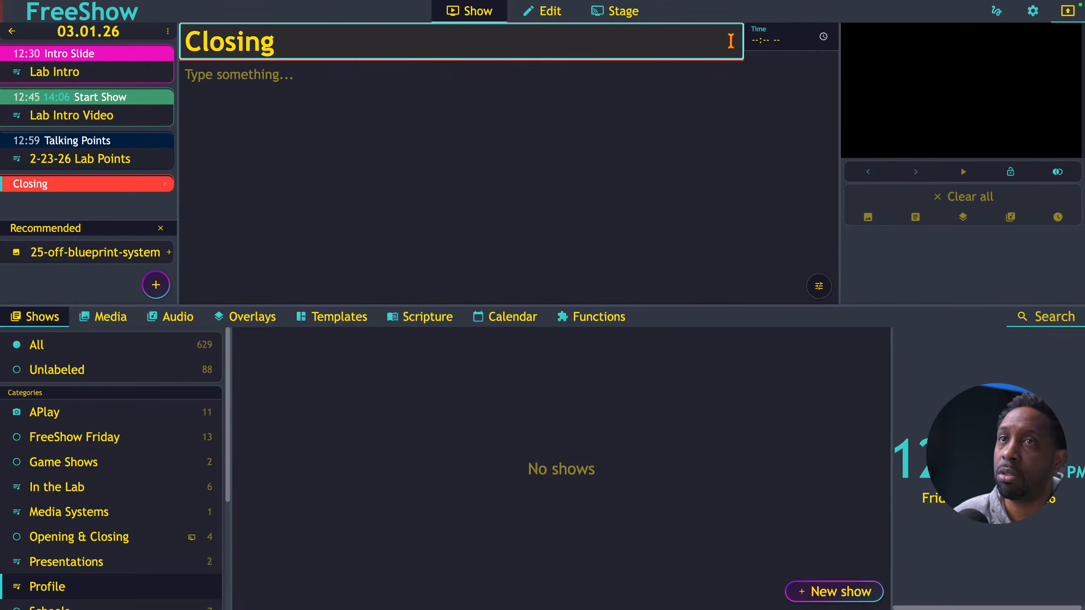
left_click(752, 40)
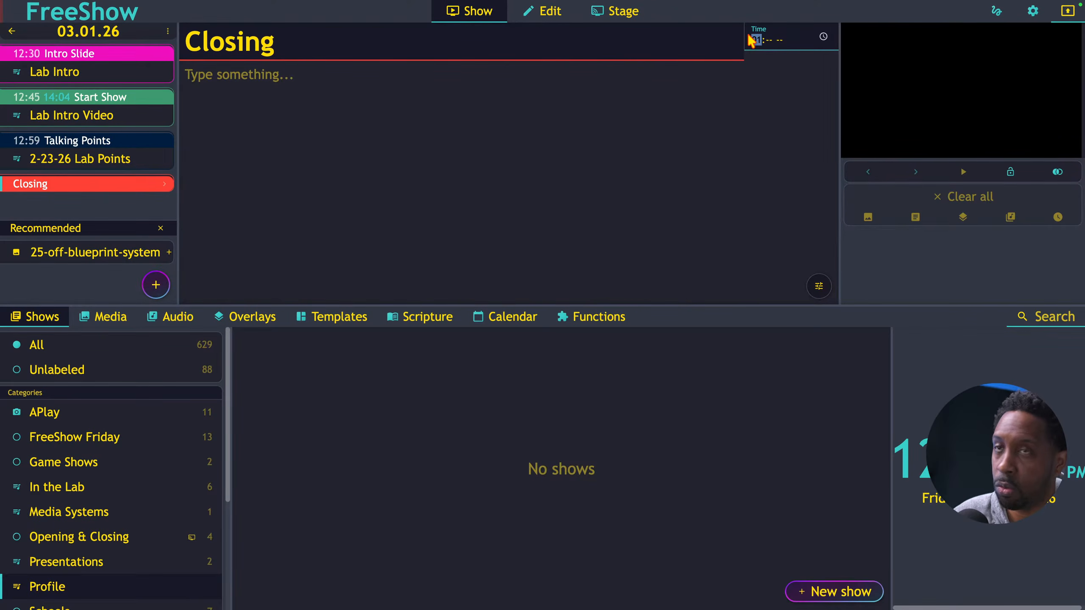
type("10")
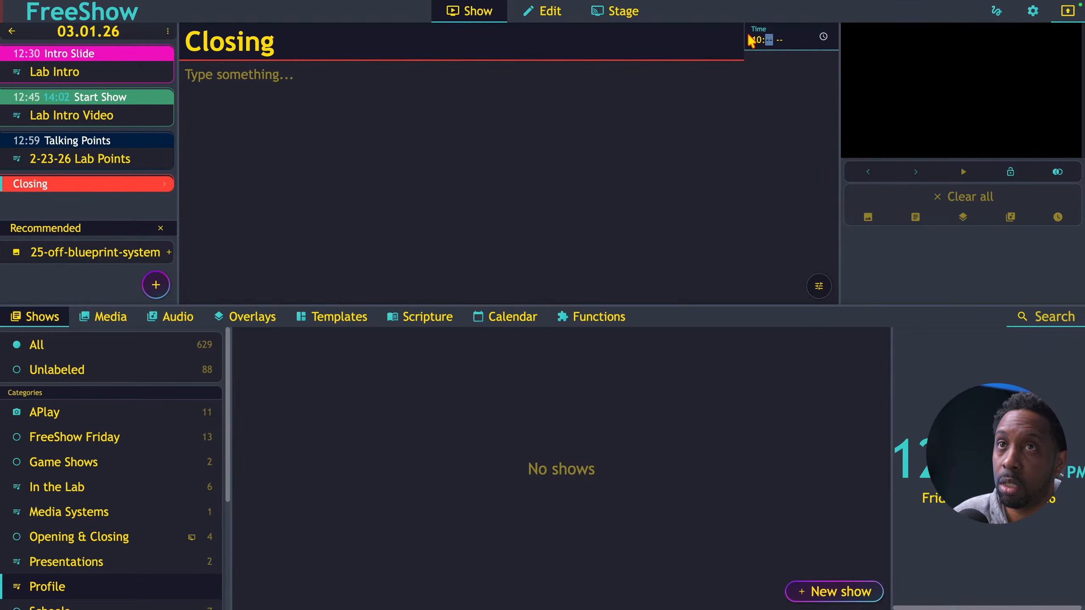
left_click(756, 40)
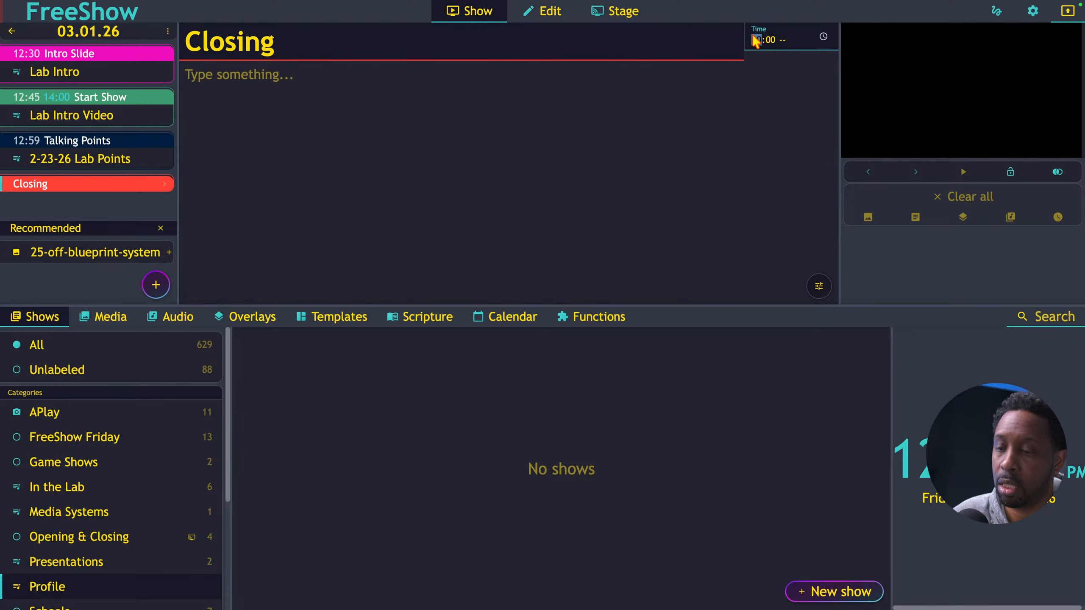
type("01")
type("00")
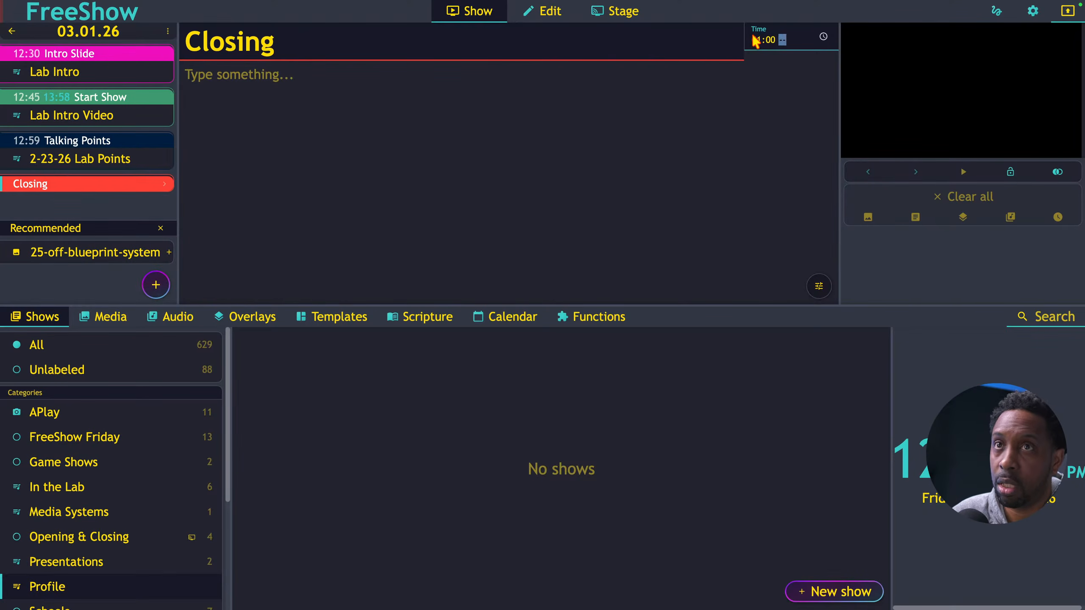
type("p")
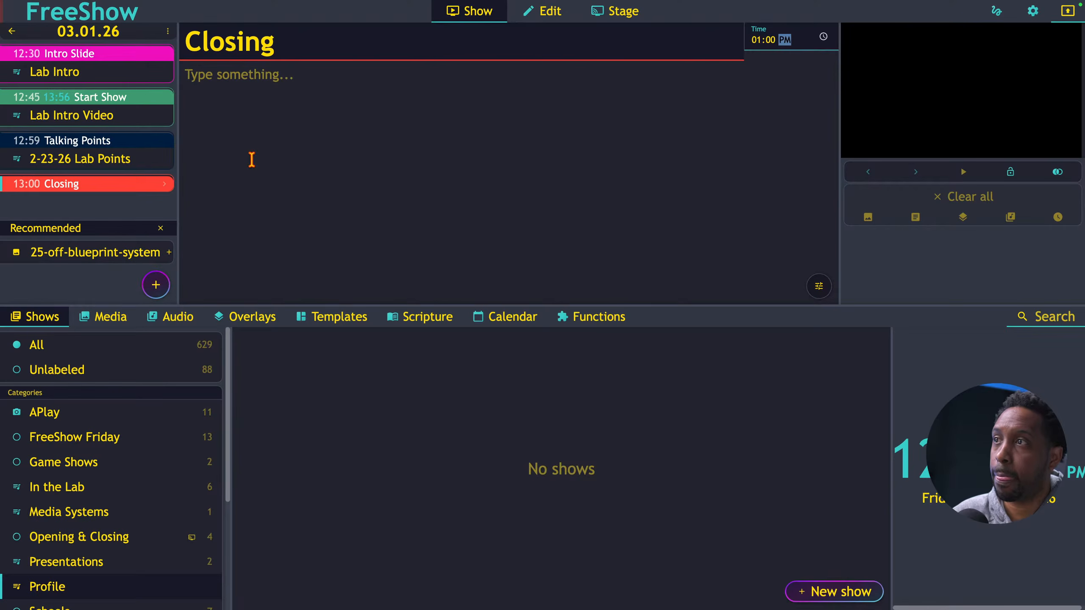
Change the colour of the Start Show project section to yellow
left_click(115, 201)
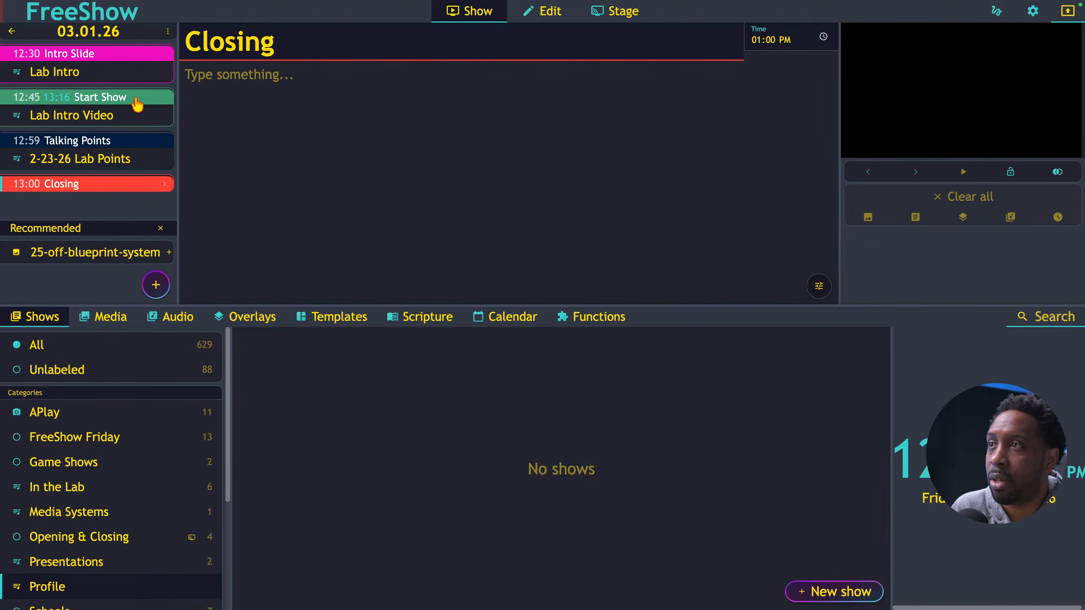
right_click(137, 104)
left_click(186, 126)
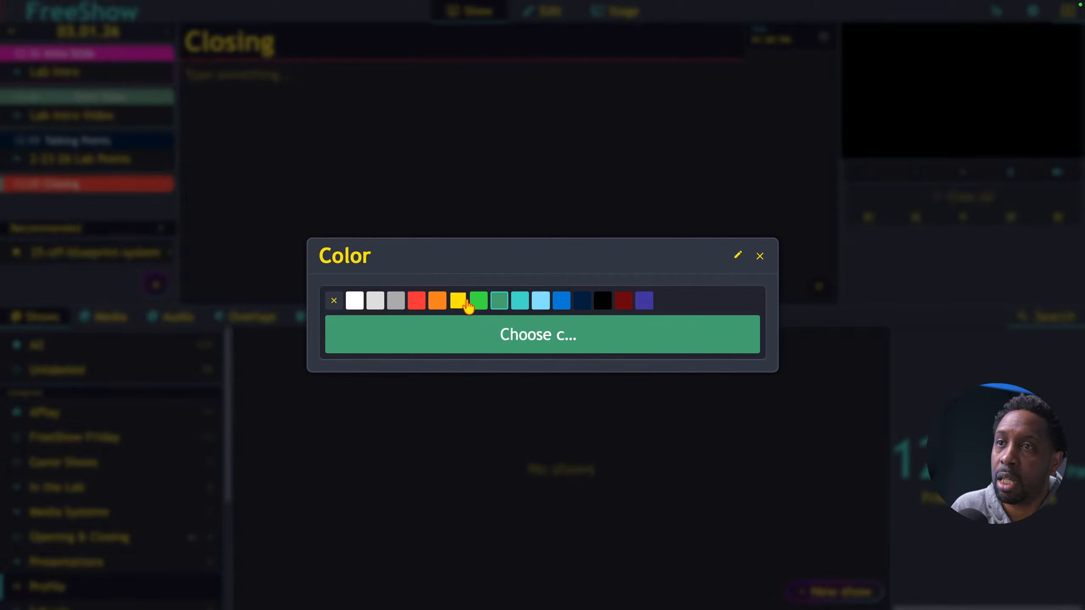
left_click(466, 303)
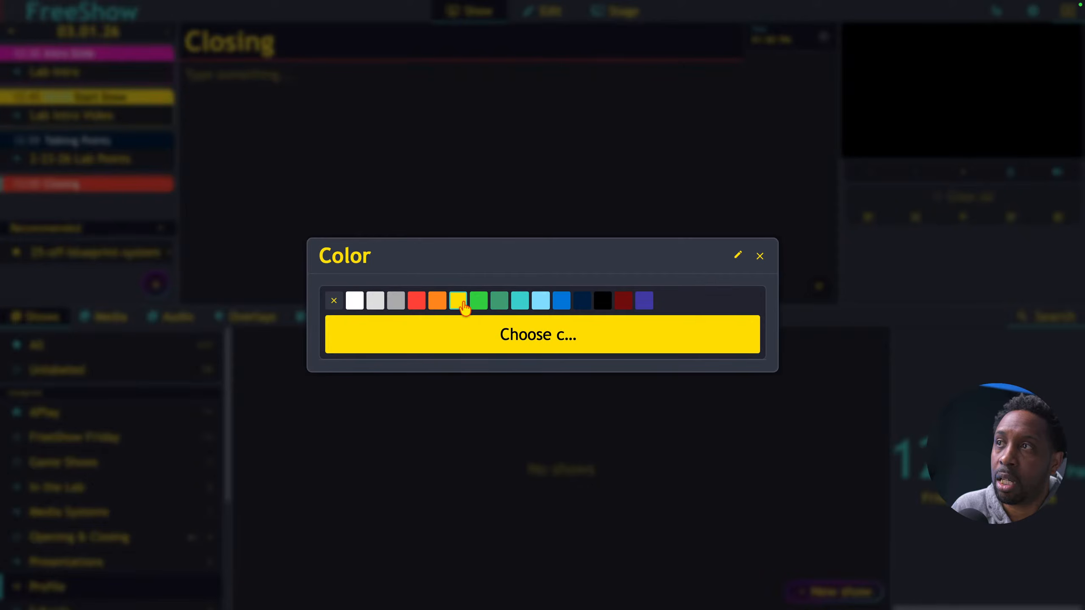
left_click(760, 256)
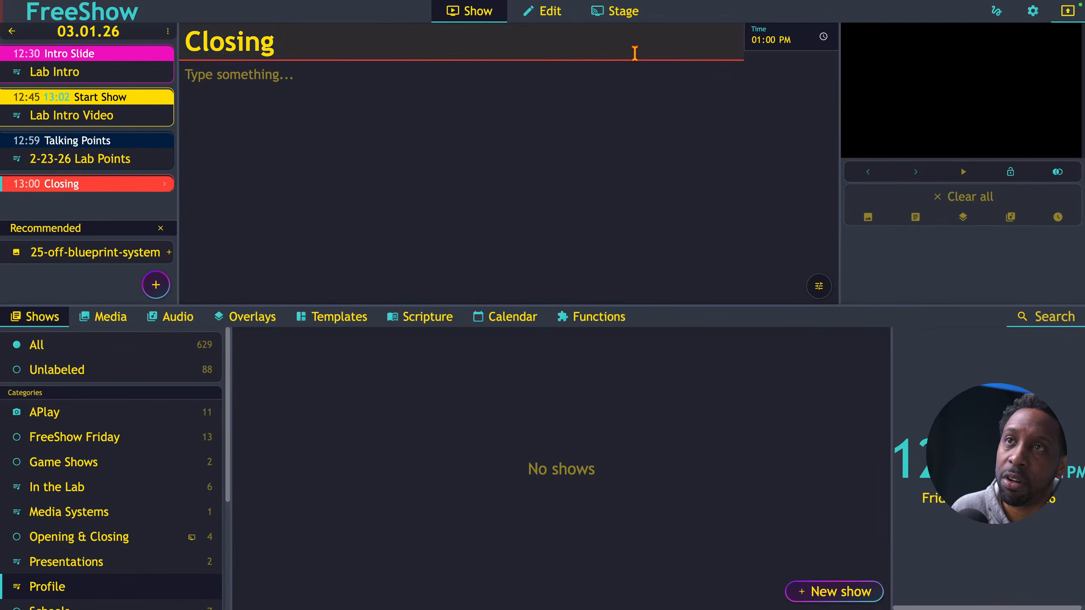
Review the available stage layouts, opening Scripture Stage to examine its section countdown items, and return to the project
left_click(628, 13)
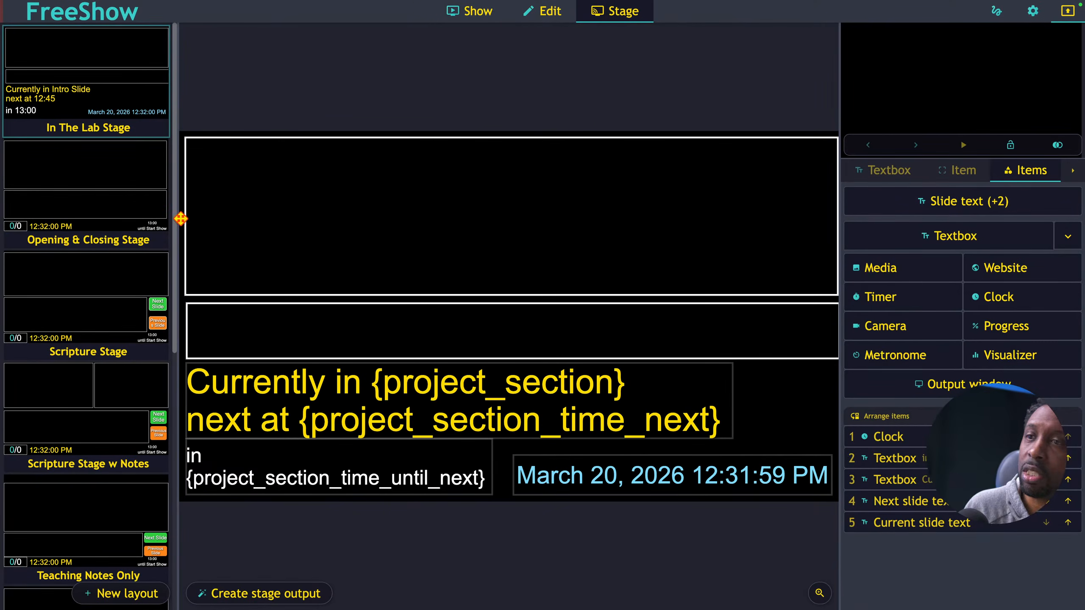
scroll(86, 337, "down", 1)
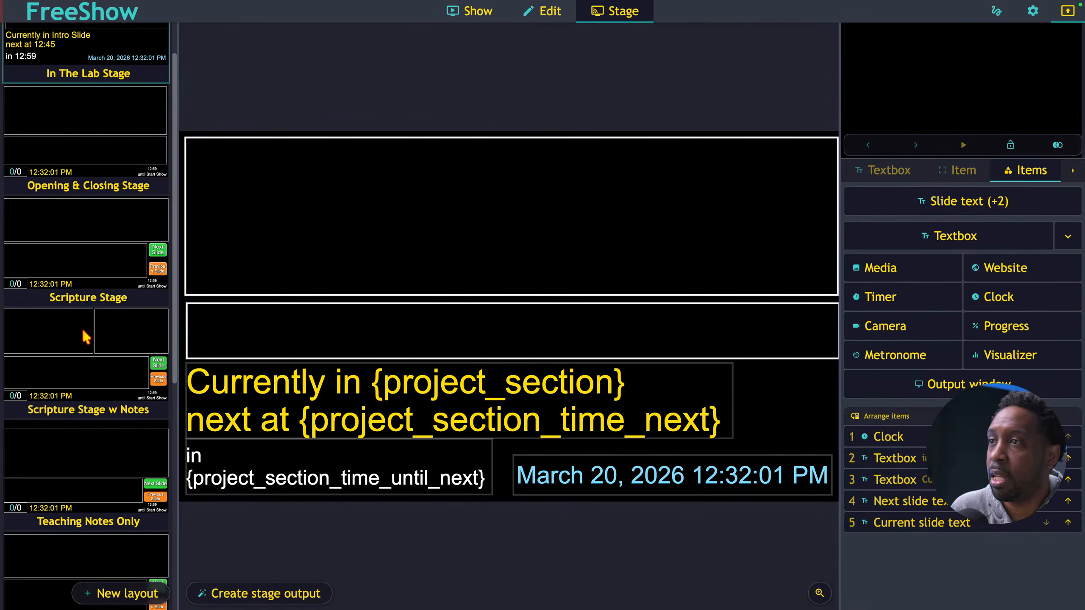
left_click(102, 263)
scroll(102, 262, "down", 2)
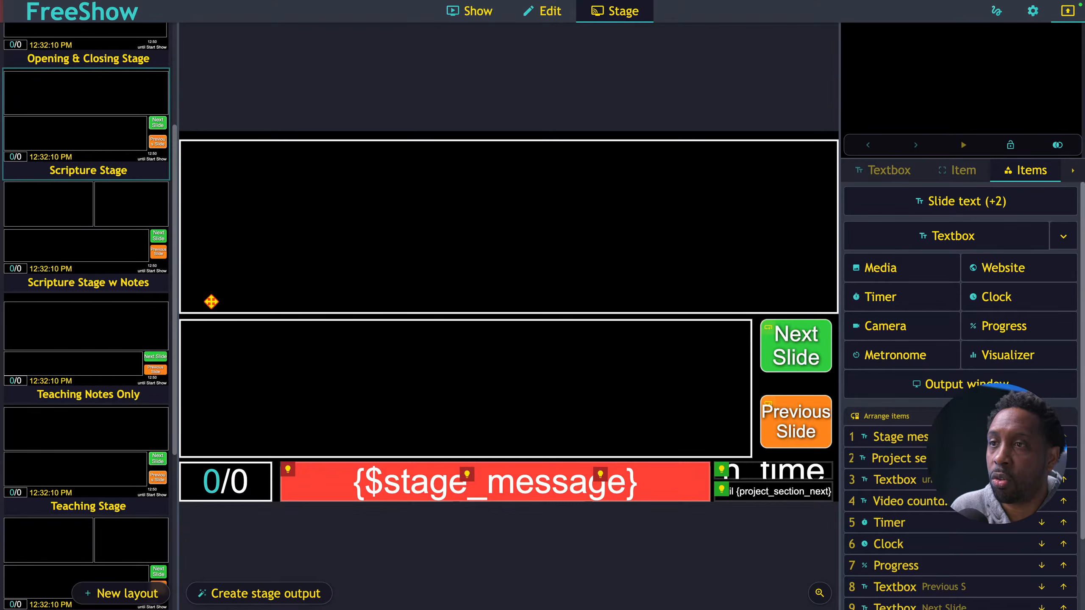
scroll(102, 214, "up", 3)
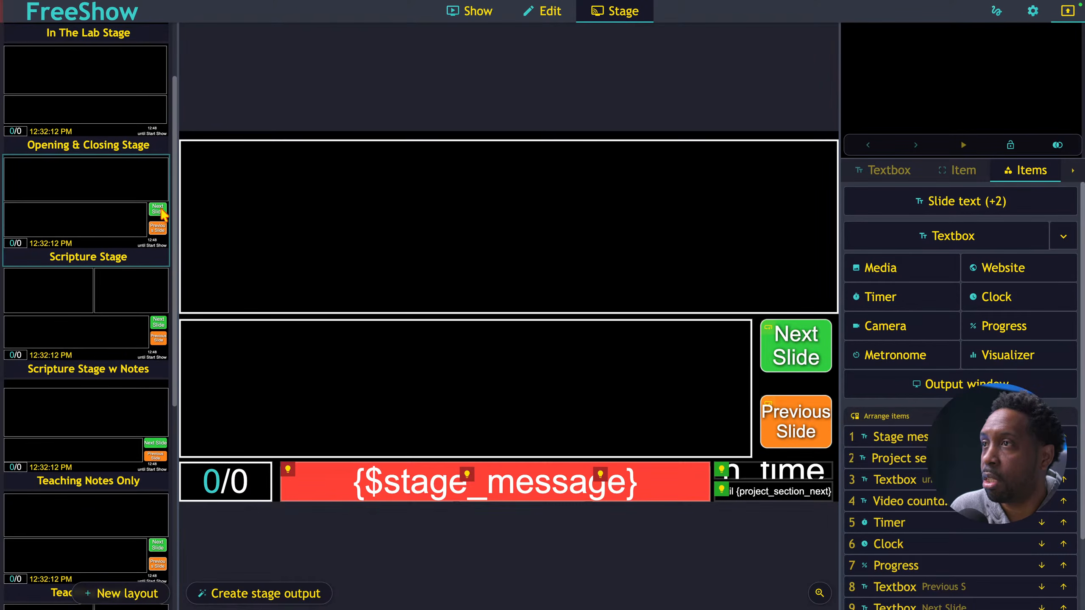
left_click(469, 11)
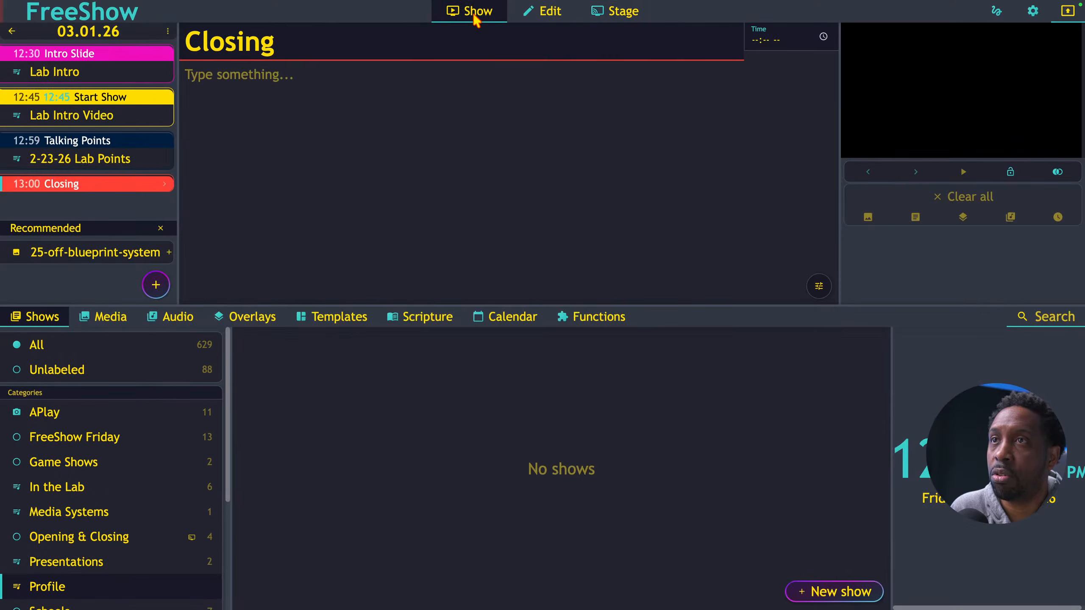
Enable the Stage output in the output settings, keeping Worship Stage as its stage layout
left_click(1033, 11)
left_click(71, 64)
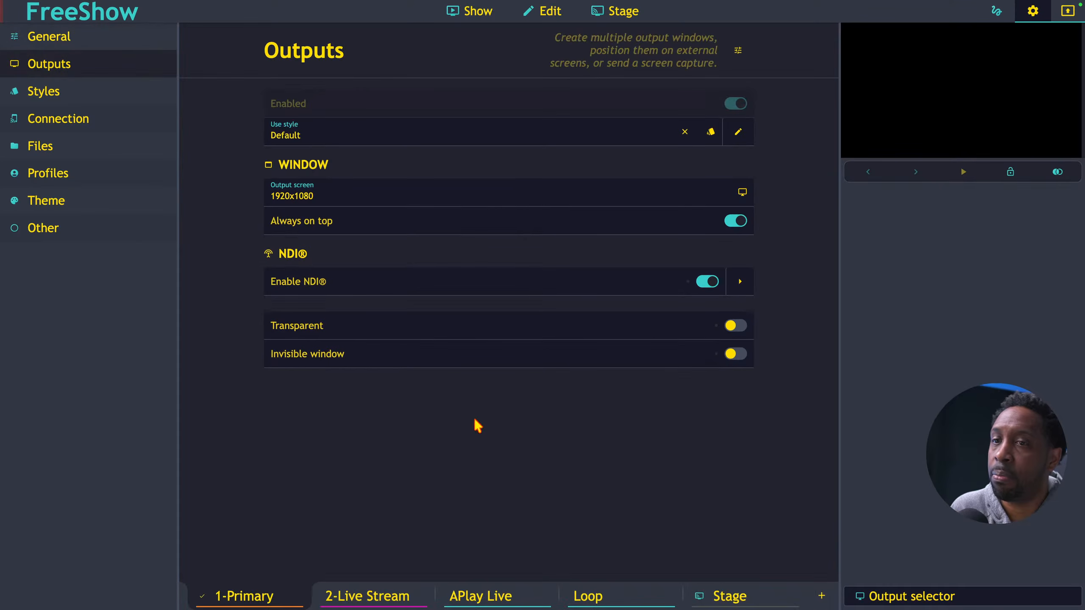
left_click(722, 598)
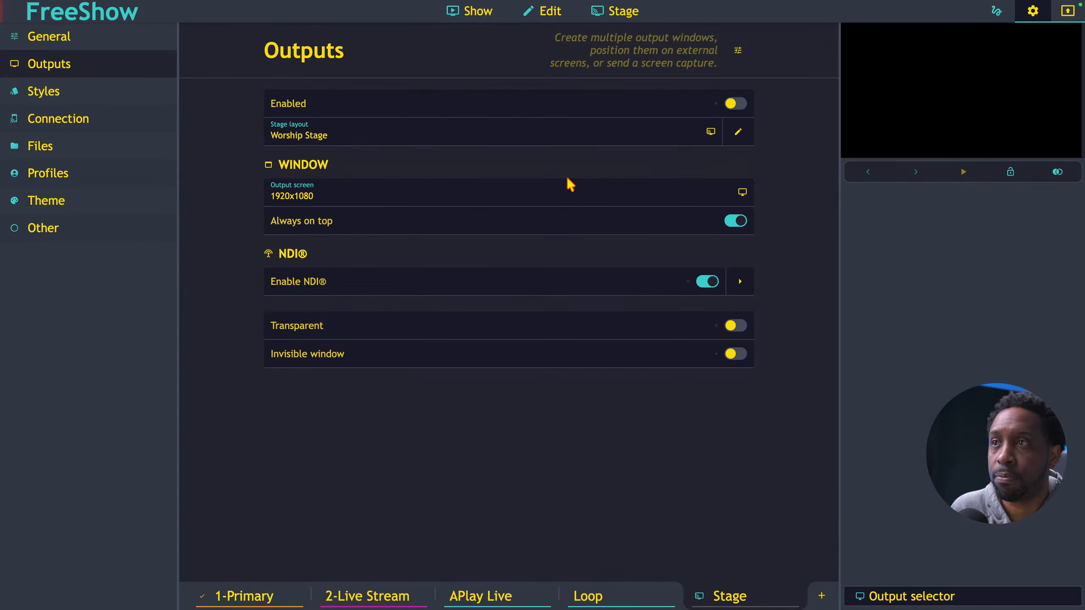
left_click(674, 144)
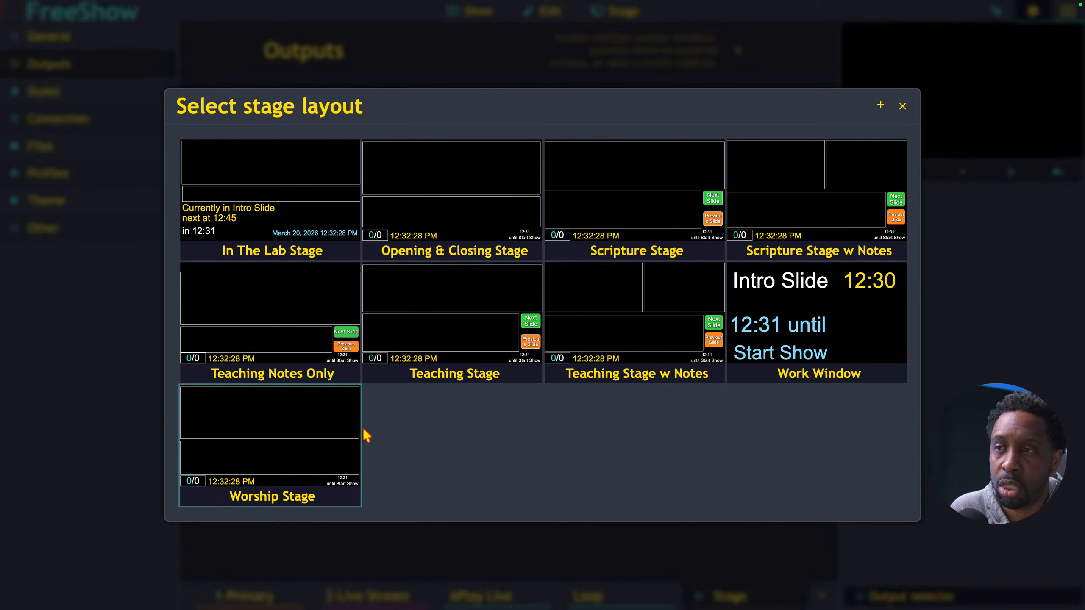
left_click(279, 500)
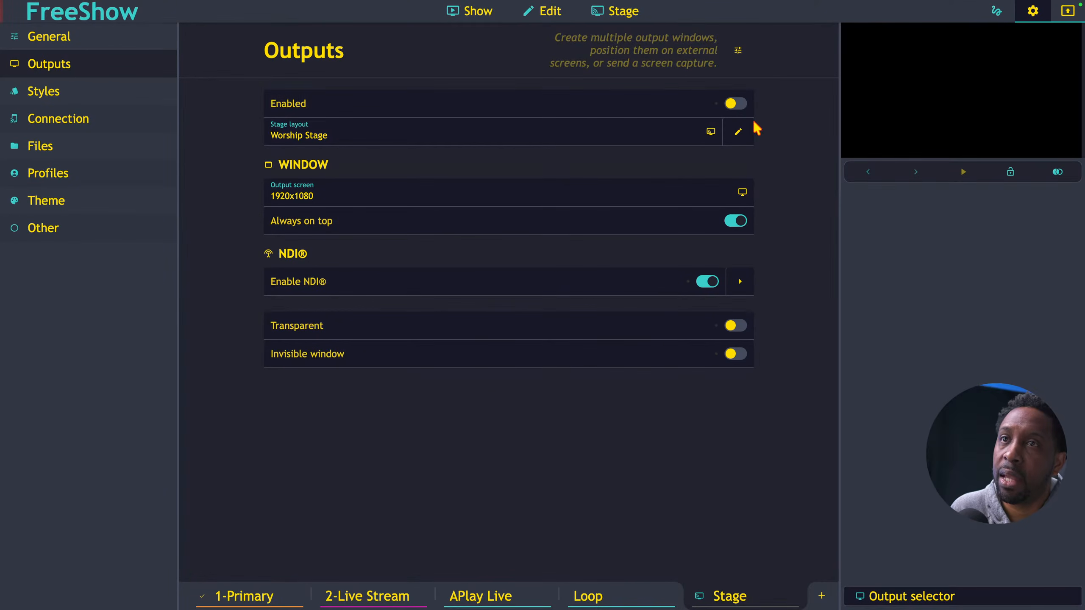
left_click(735, 103)
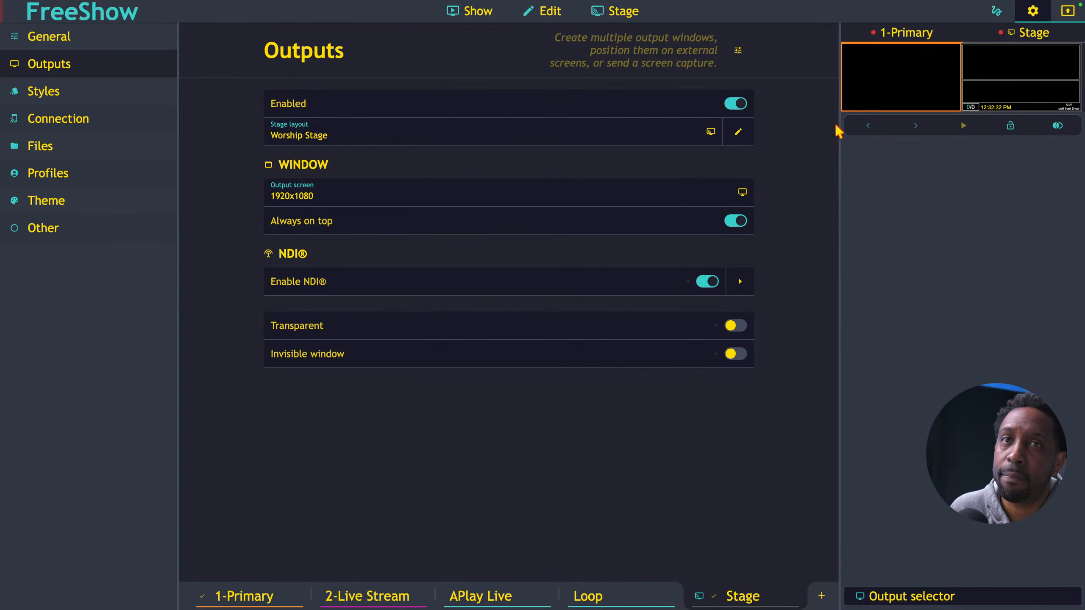
Examine the Stage output preview at full size, close it and return to the project's Closing section
left_click(995, 85)
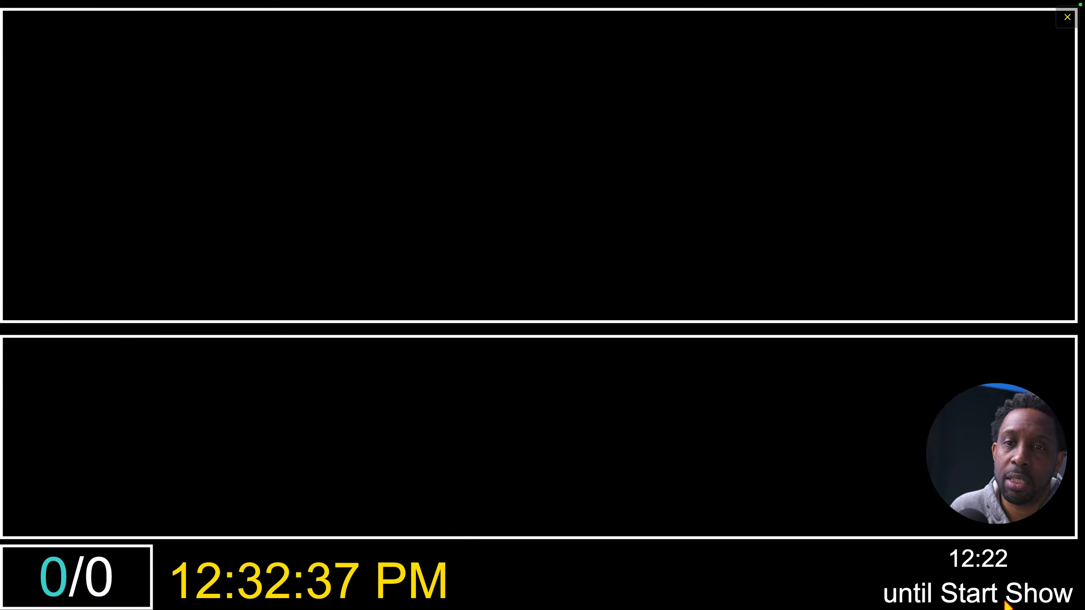
key("Escape")
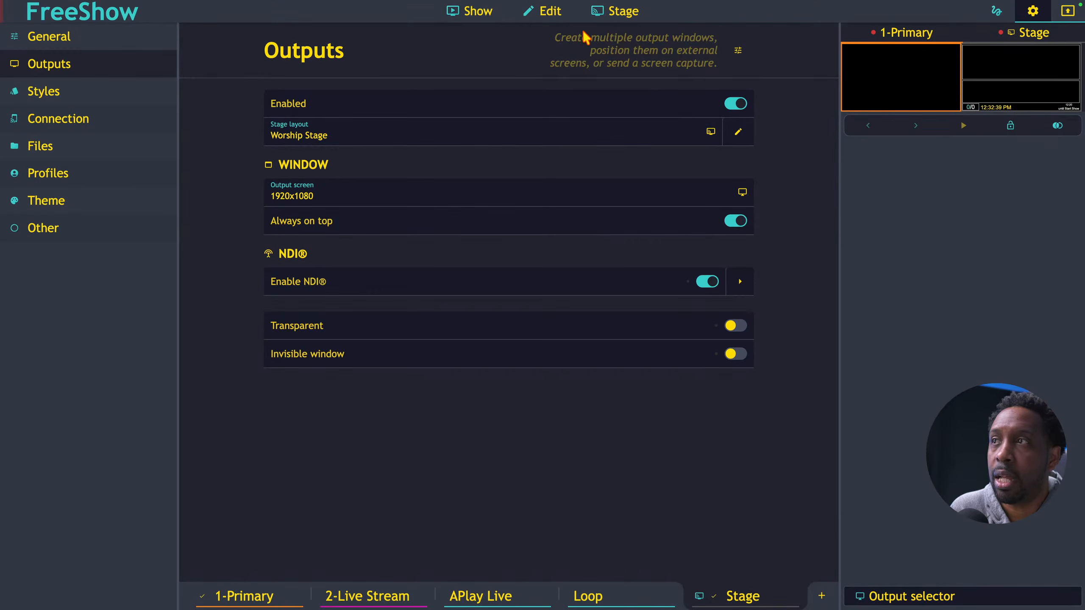
left_click(468, 13)
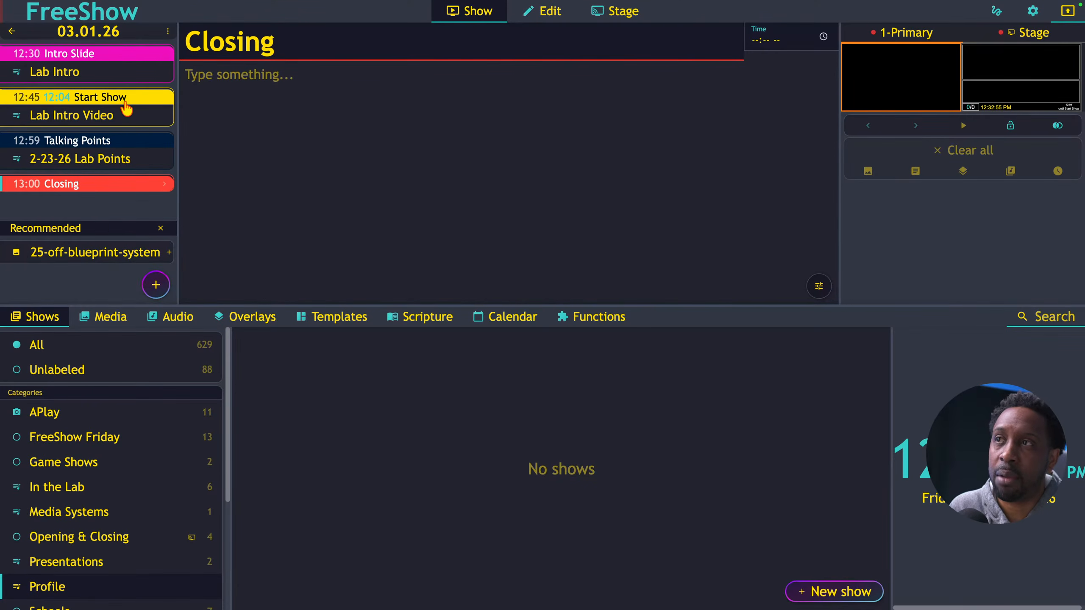
left_click(119, 188)
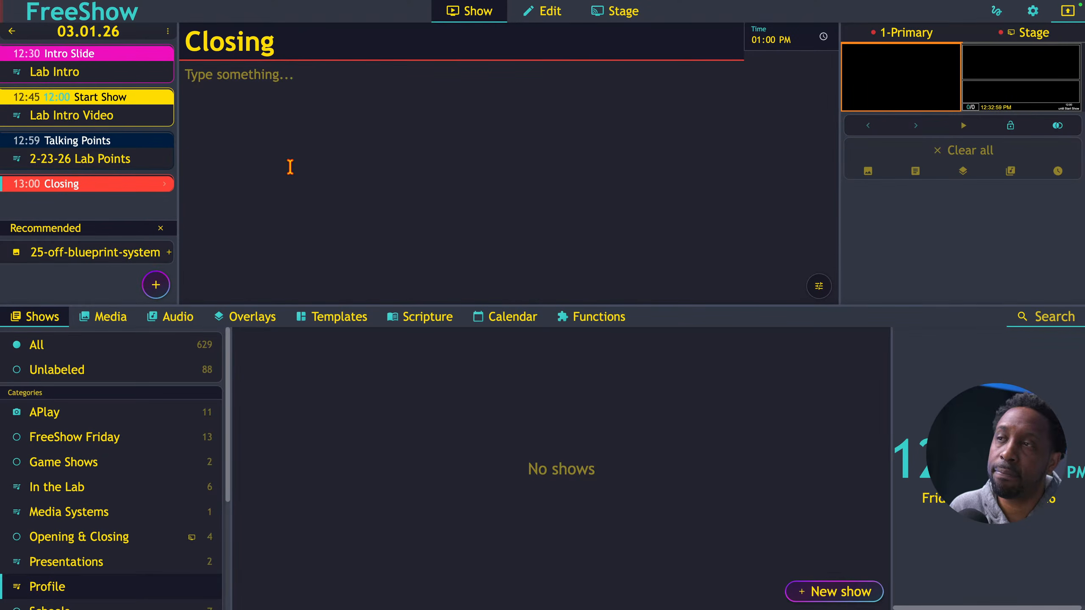
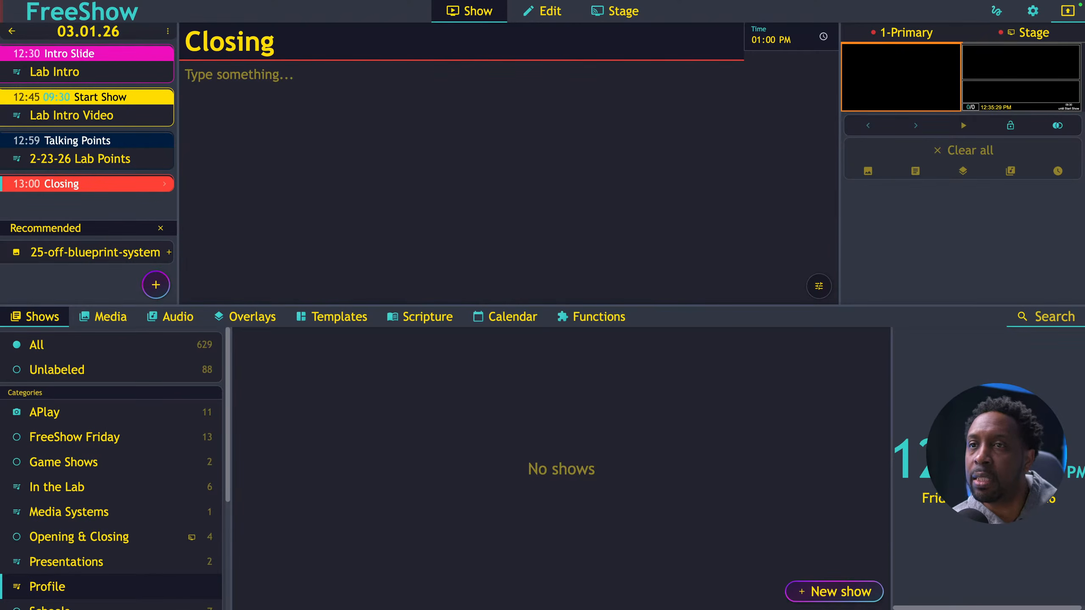
Look at the Lab Intro Video and Lab Intro shows in the project, and open the 2-23-26 Lab Points show
left_click(547, 16)
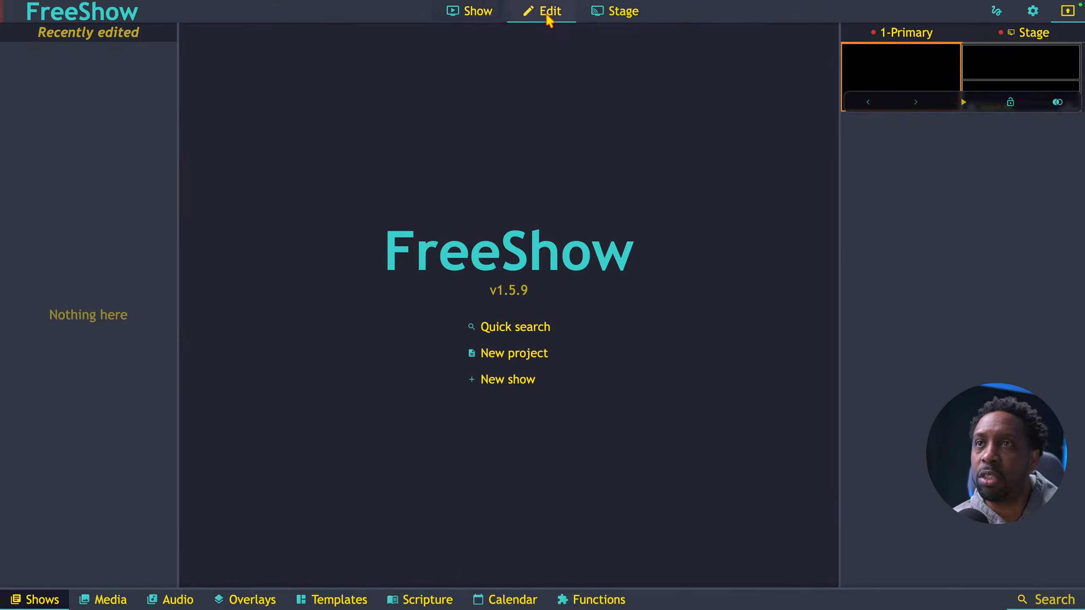
left_click(481, 12)
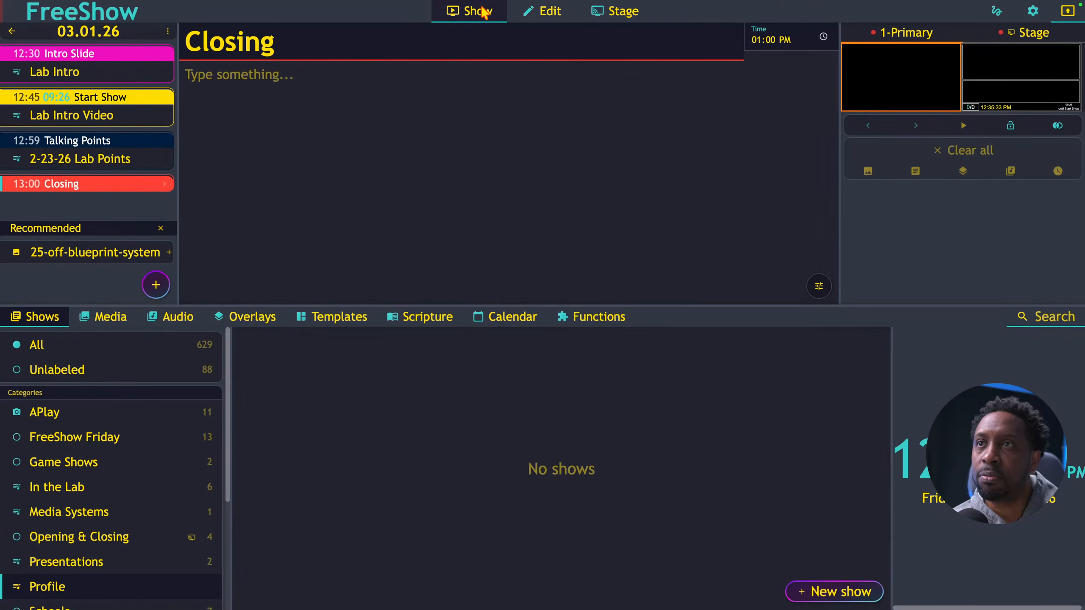
left_click(88, 123)
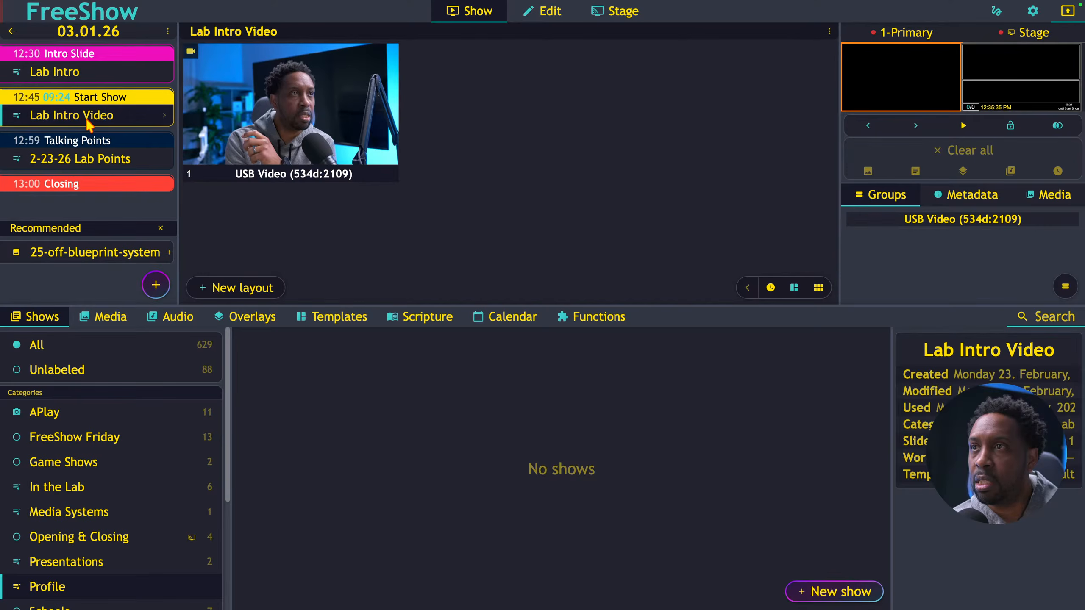
left_click(75, 72)
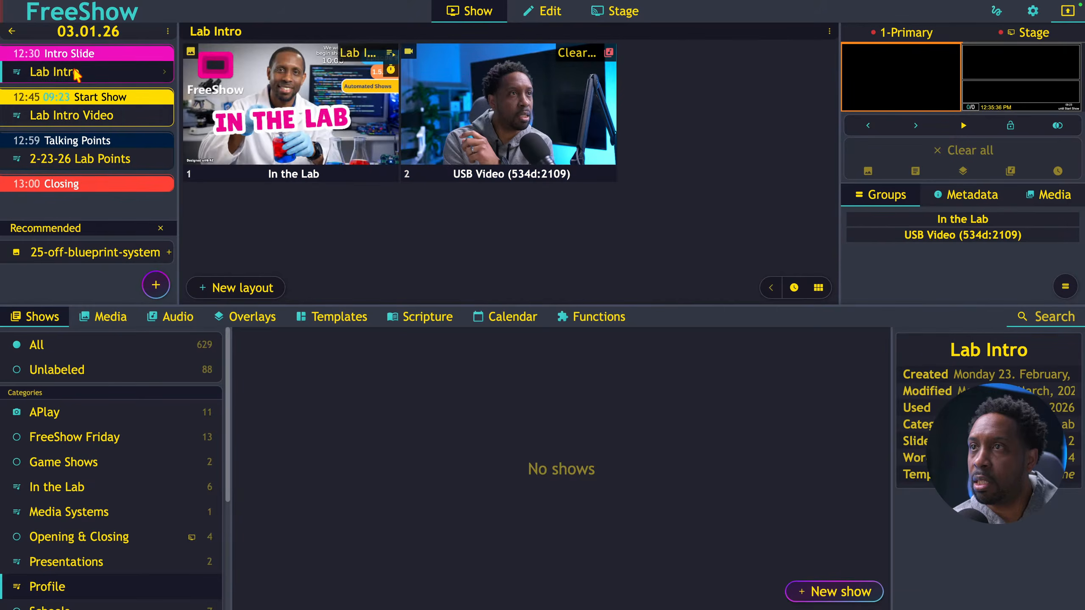
left_click(73, 158)
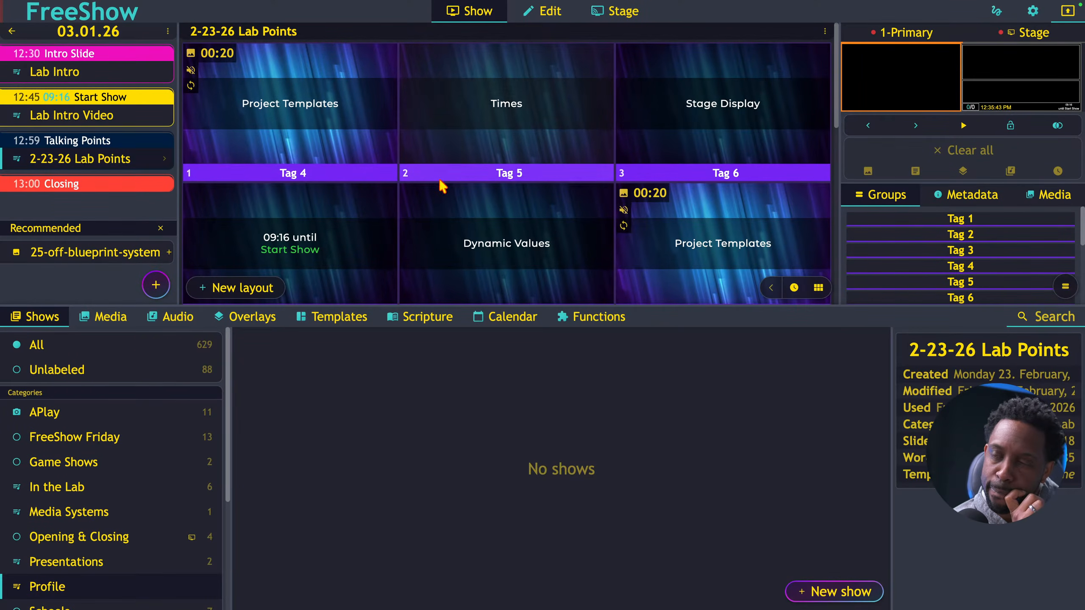
Send the first Project Templates slide of the 2-23-26 Lab Points show to the outputs
right_click(334, 215)
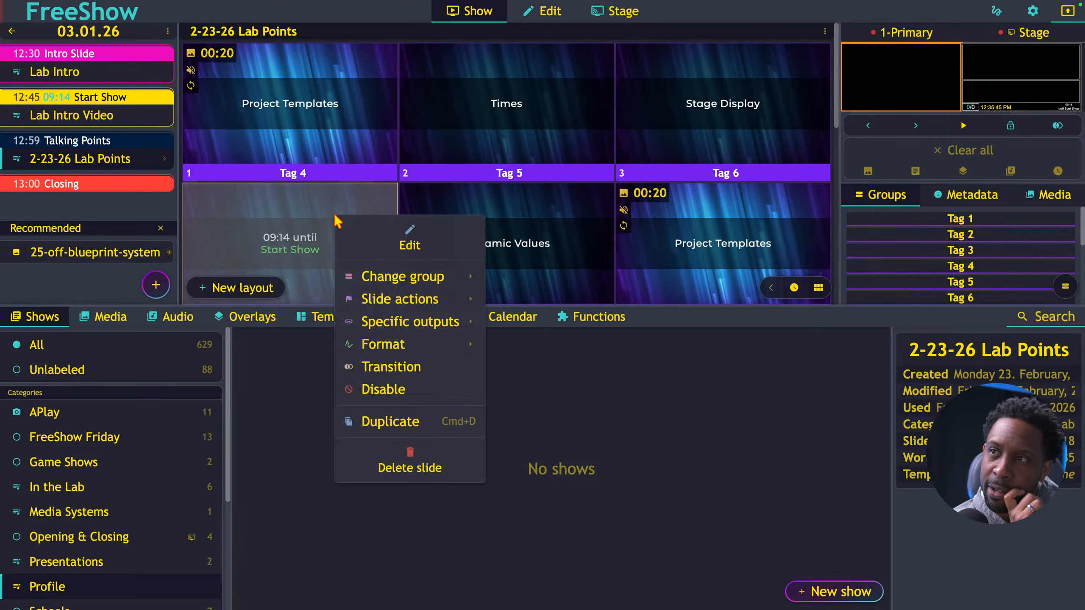
left_click(551, 391)
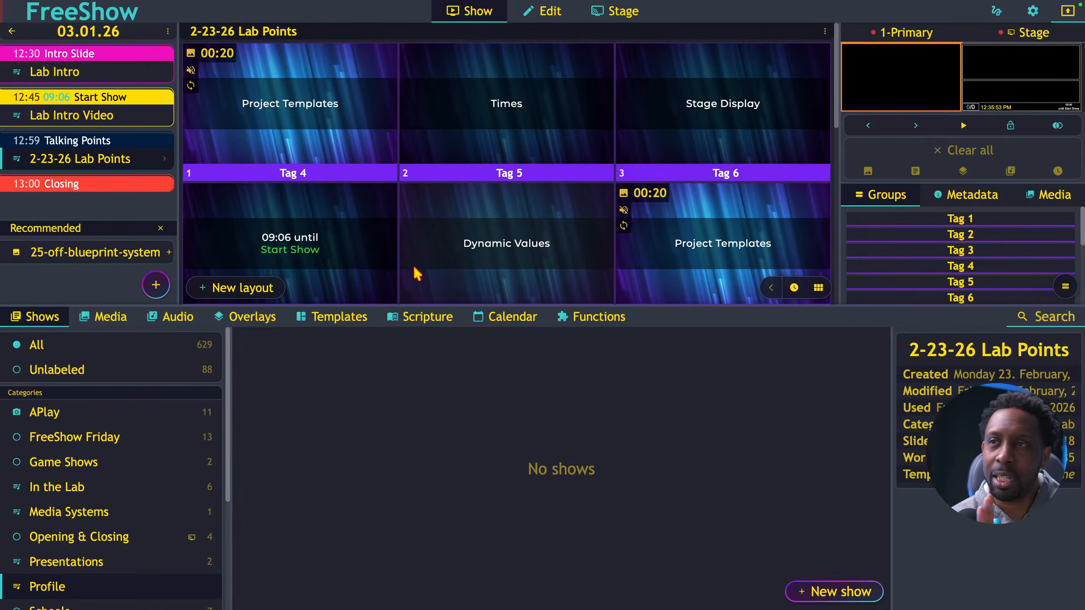
left_click(328, 126)
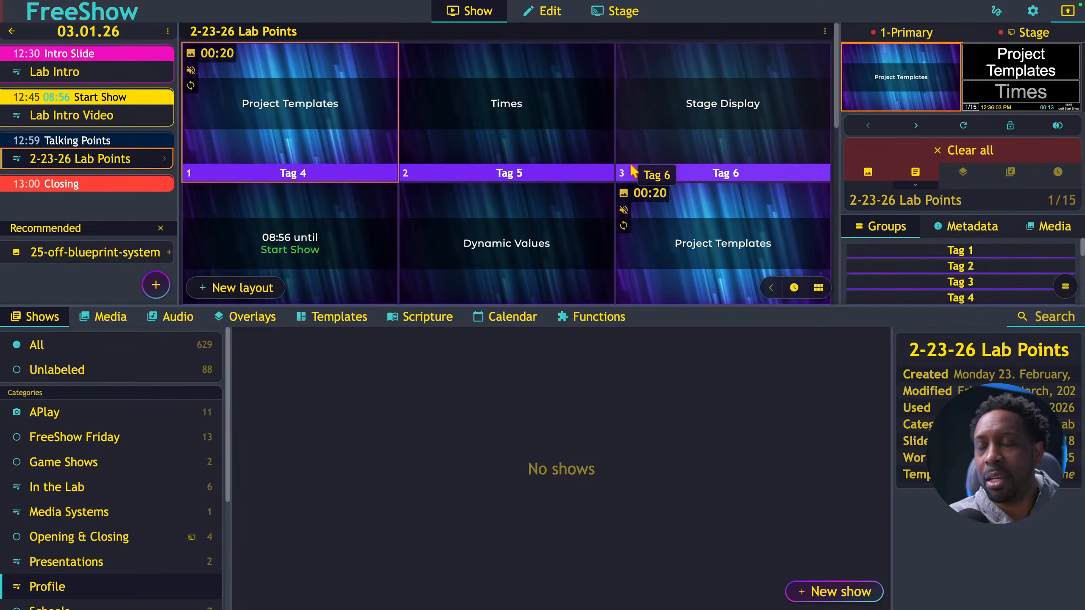
Examine the slide actions offered for the first Project Templates slide without applying any
right_click(337, 111)
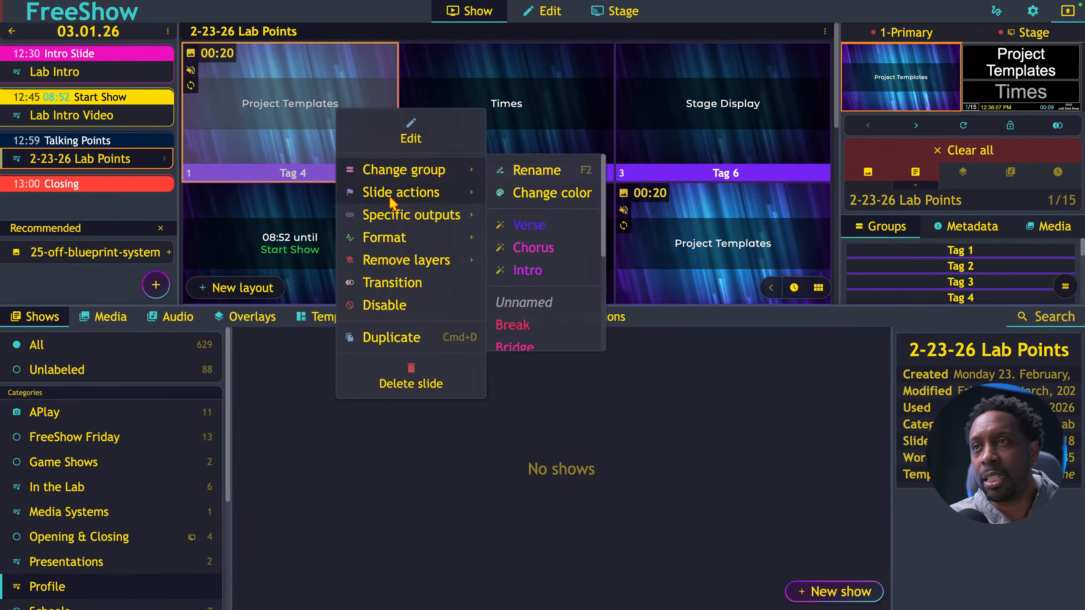
mouse_move(486, 234)
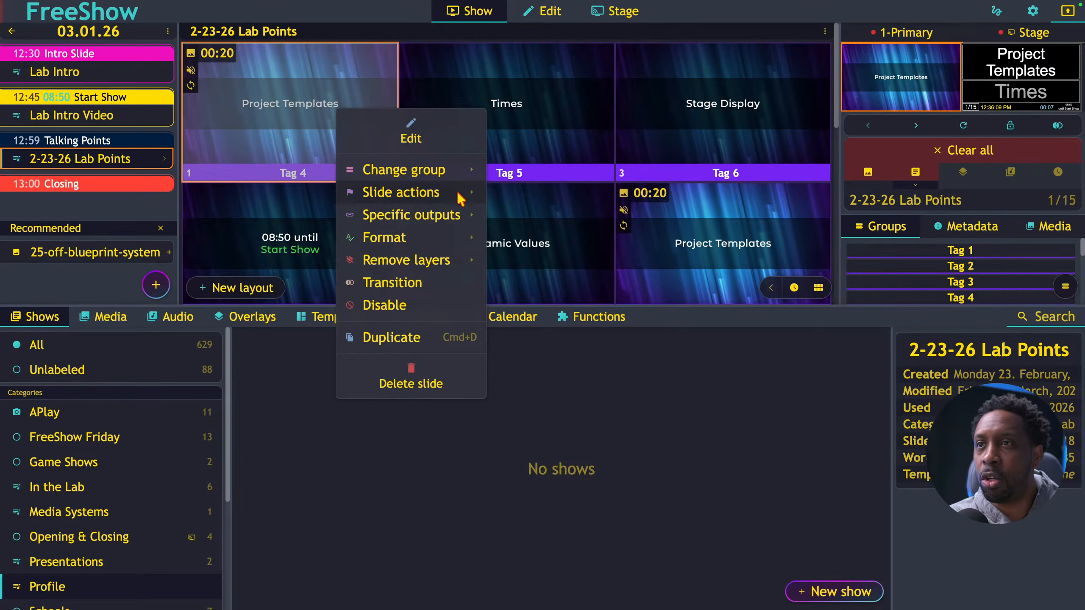
mouse_move(472, 192)
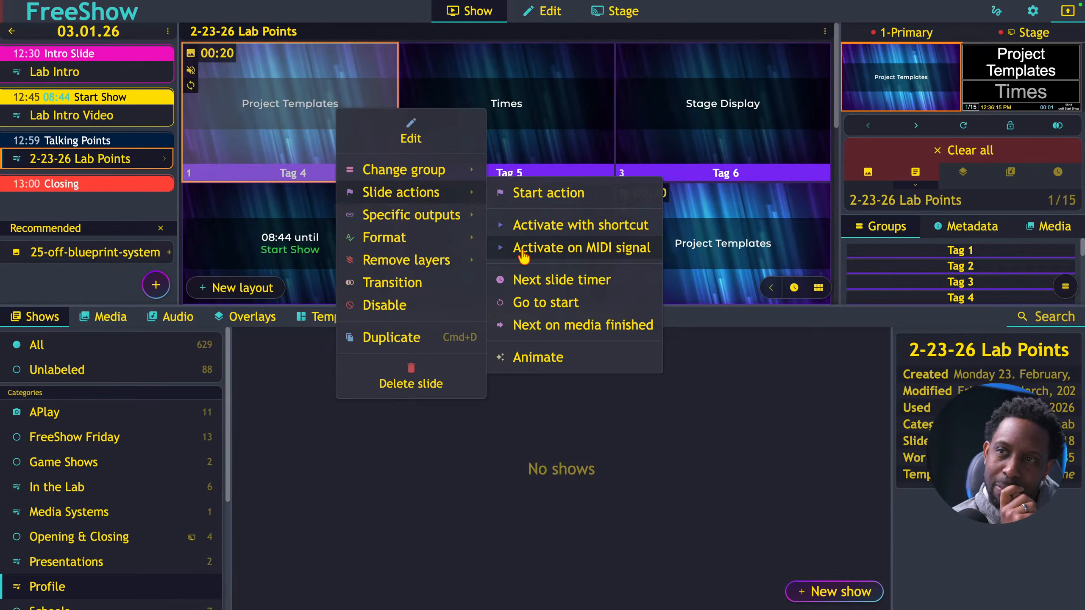
left_click(705, 403)
Look through the show's slide groups and examine the options available for the Tag 3 group
scroll(962, 290, "down", 5)
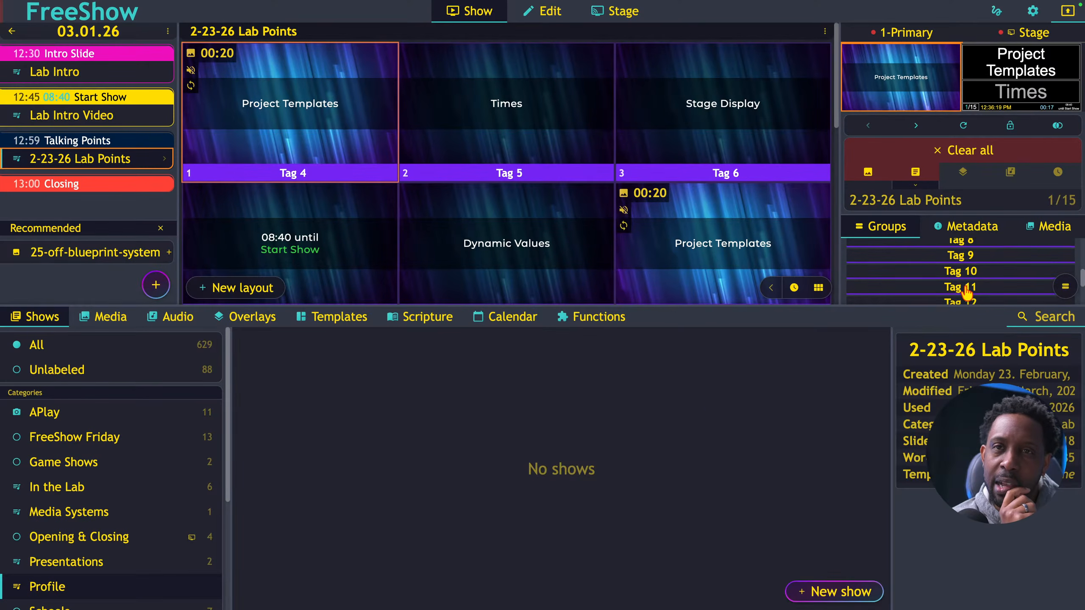
scroll(966, 292, "up", 3)
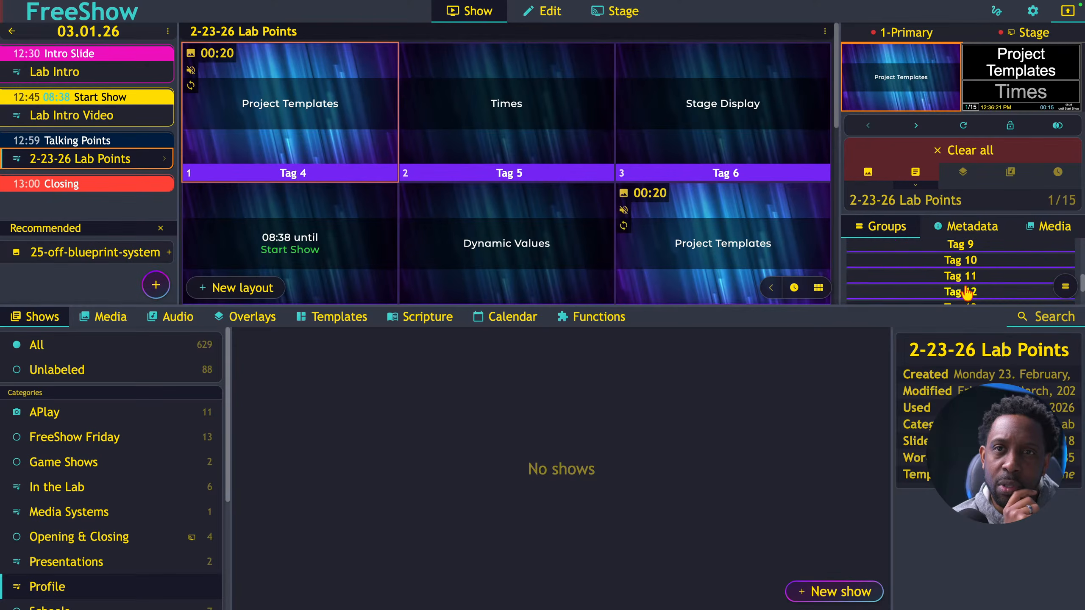
scroll(967, 293, "up", 5)
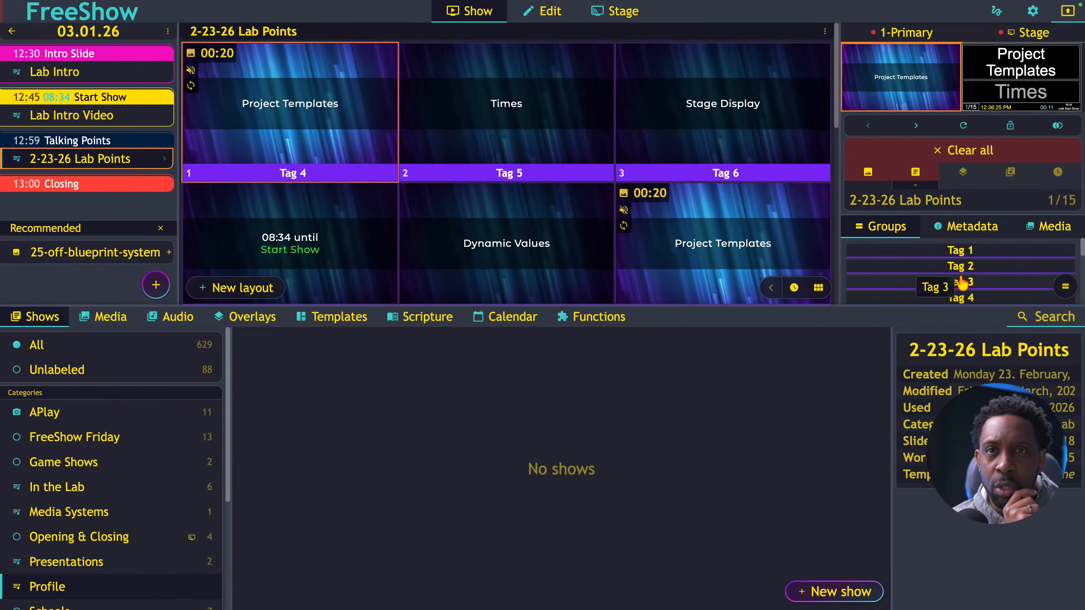
right_click(961, 283)
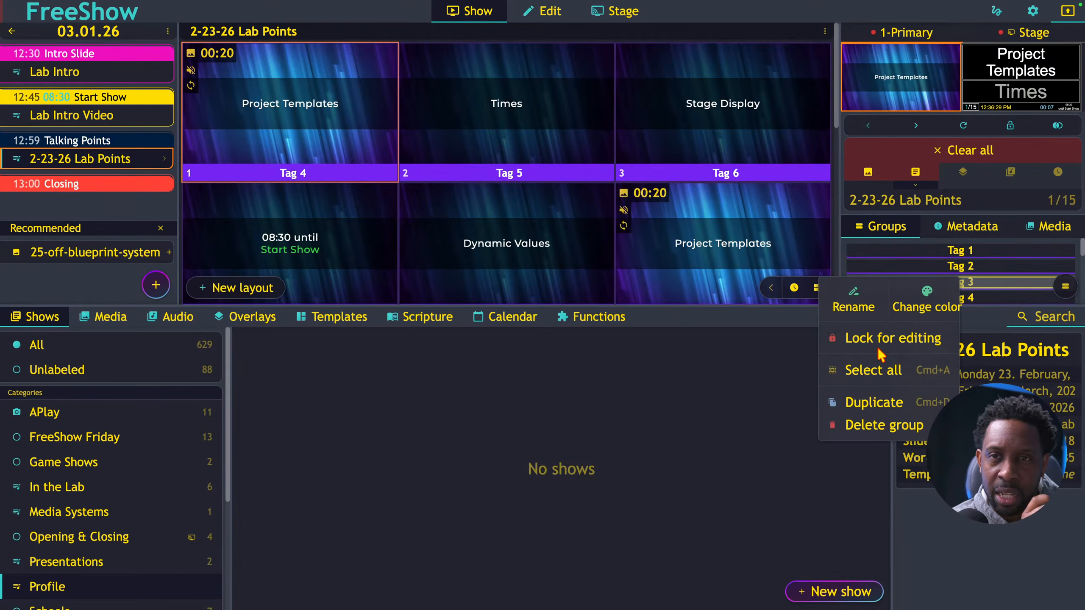
left_click(767, 378)
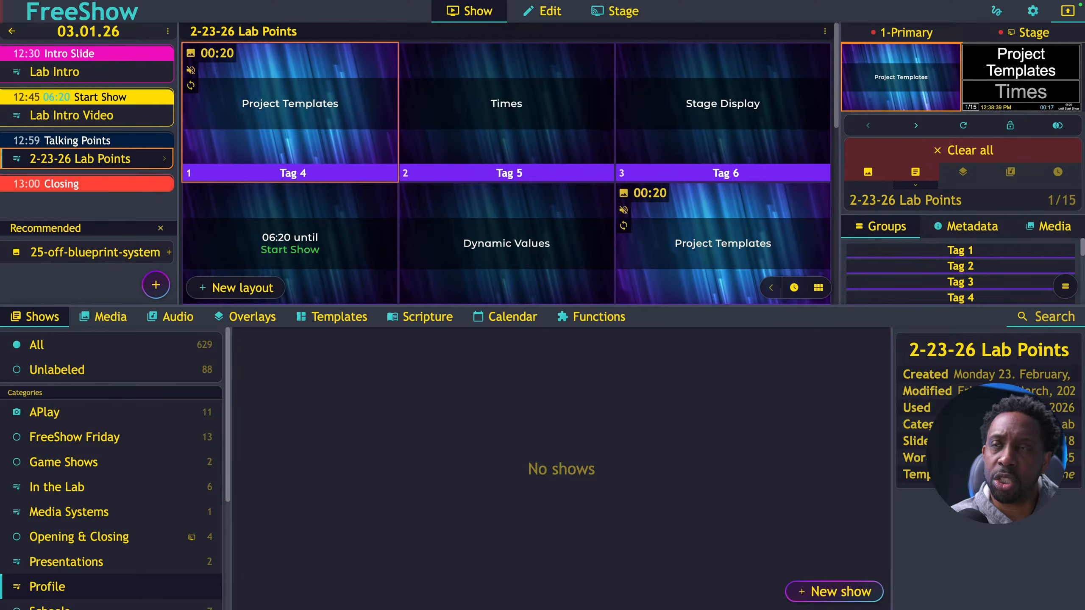
Examine the textbox formatting options of the Project Templates slide in the editor, and return to the show's slide overview
left_click(551, 16)
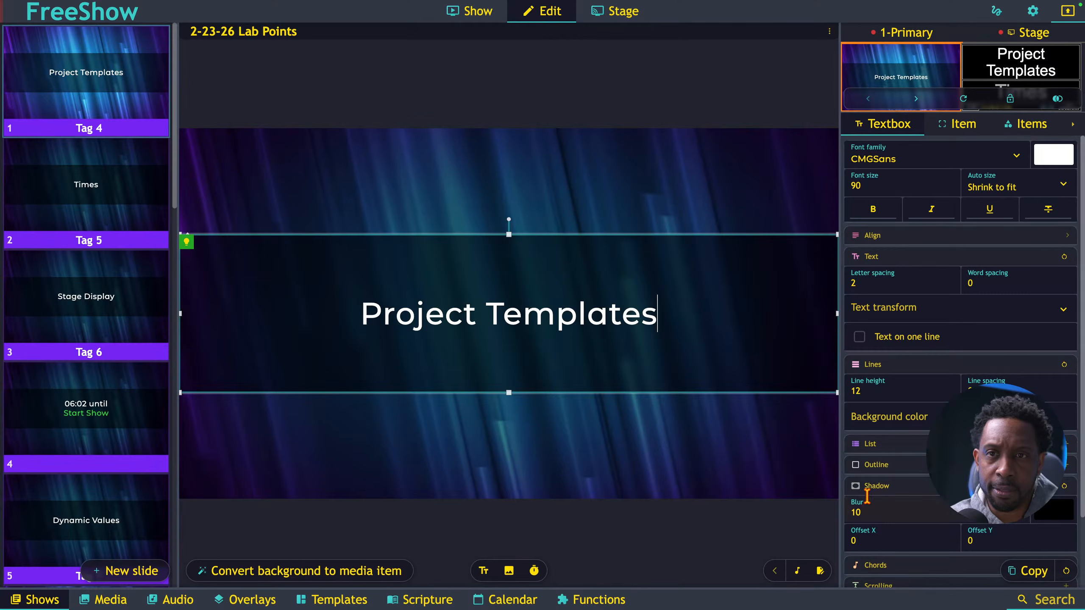
scroll(867, 496, "down", 2)
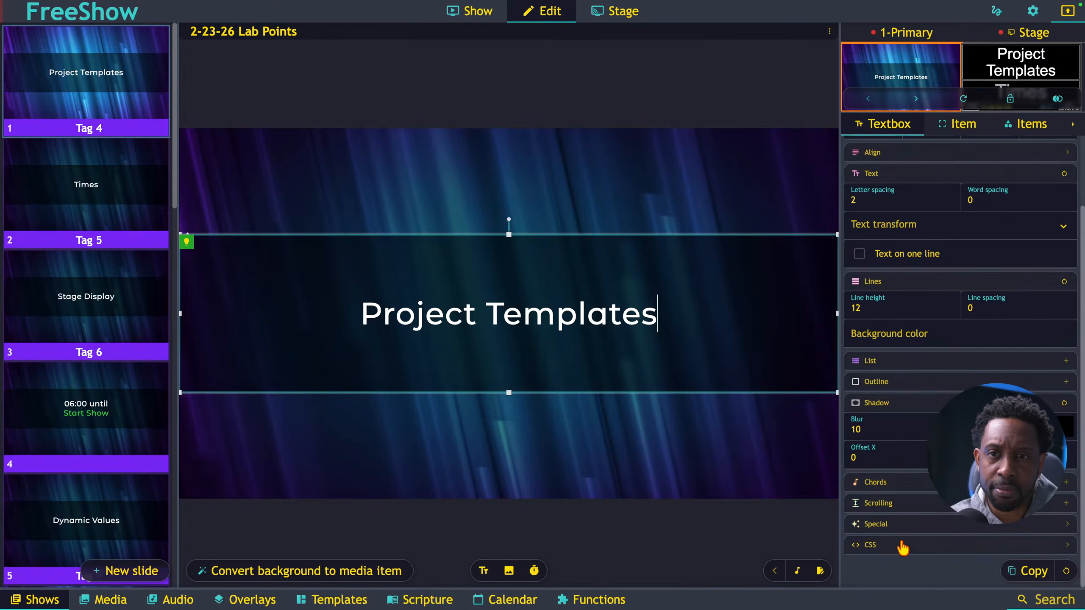
scroll(893, 418, "up", 2)
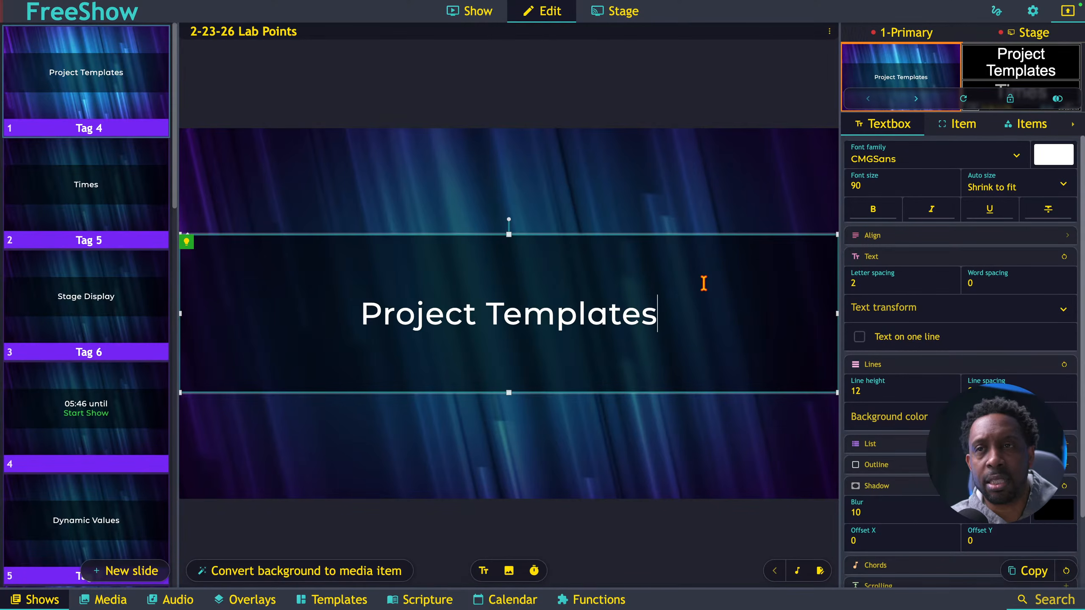
left_click(483, 15)
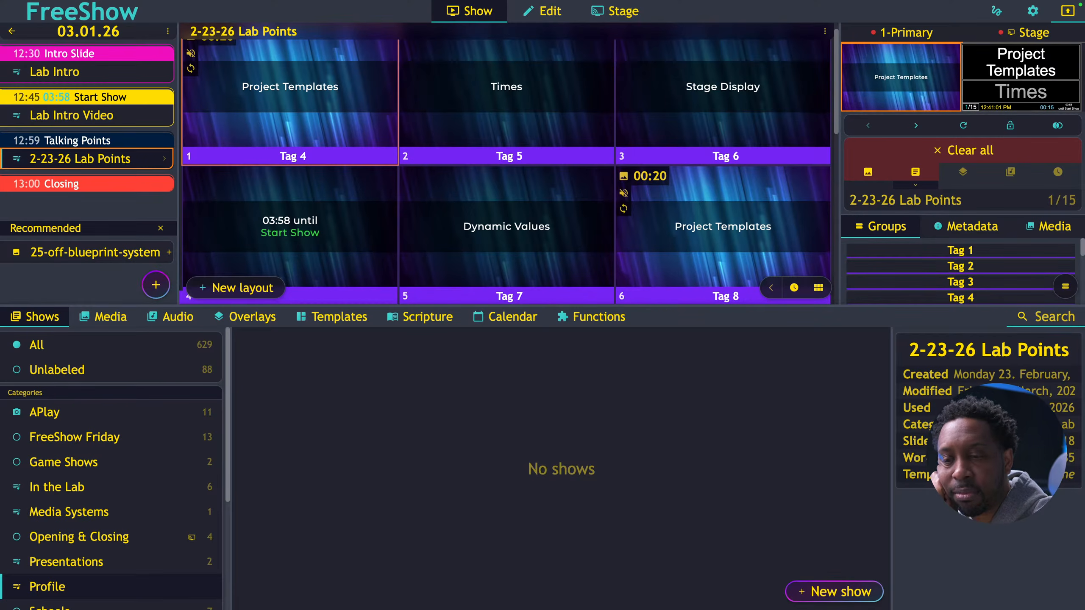
Look at the Profiles settings for the Admin profile, and return to the 2-23-26 Lab Points show
left_click(1033, 10)
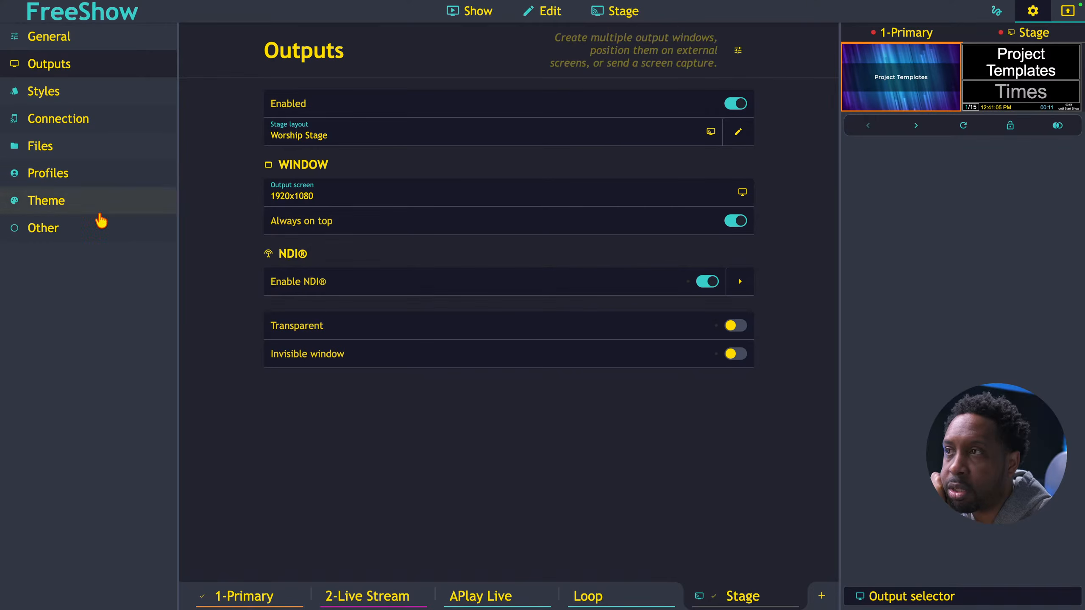
left_click(68, 176)
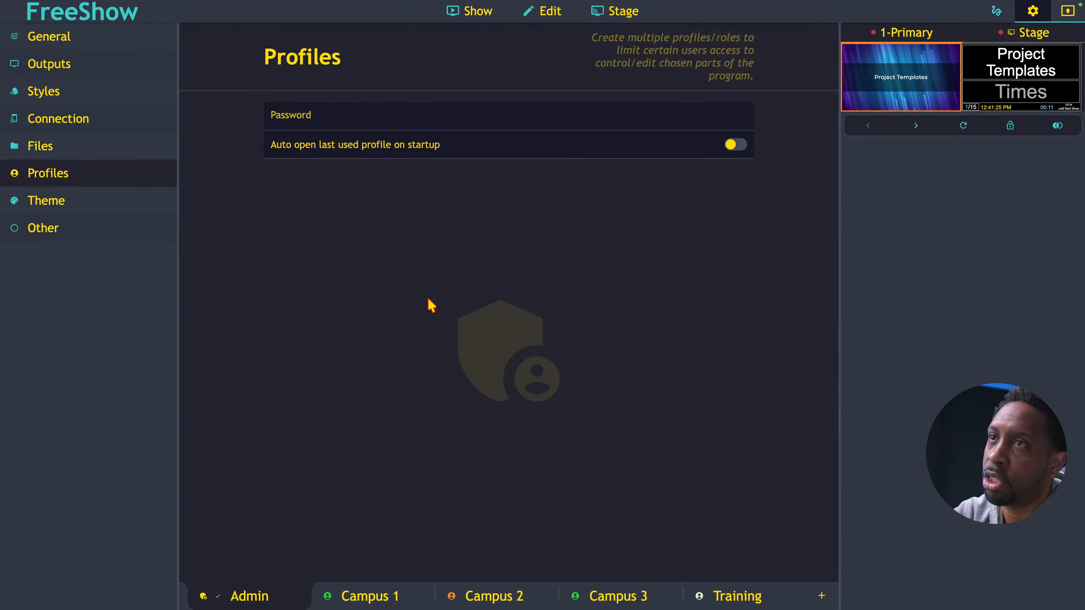
left_click(469, 17)
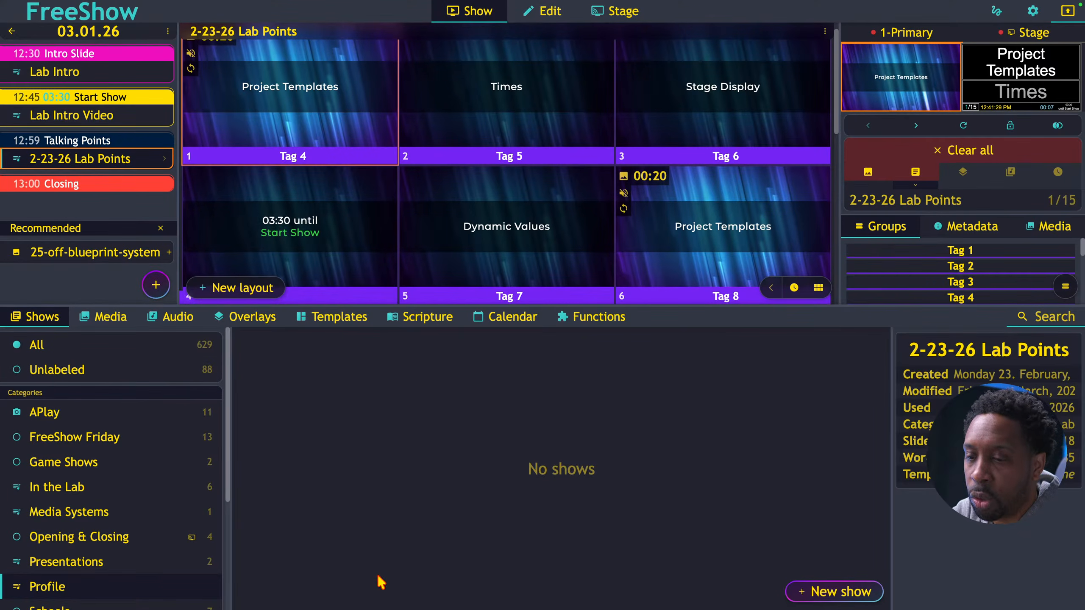